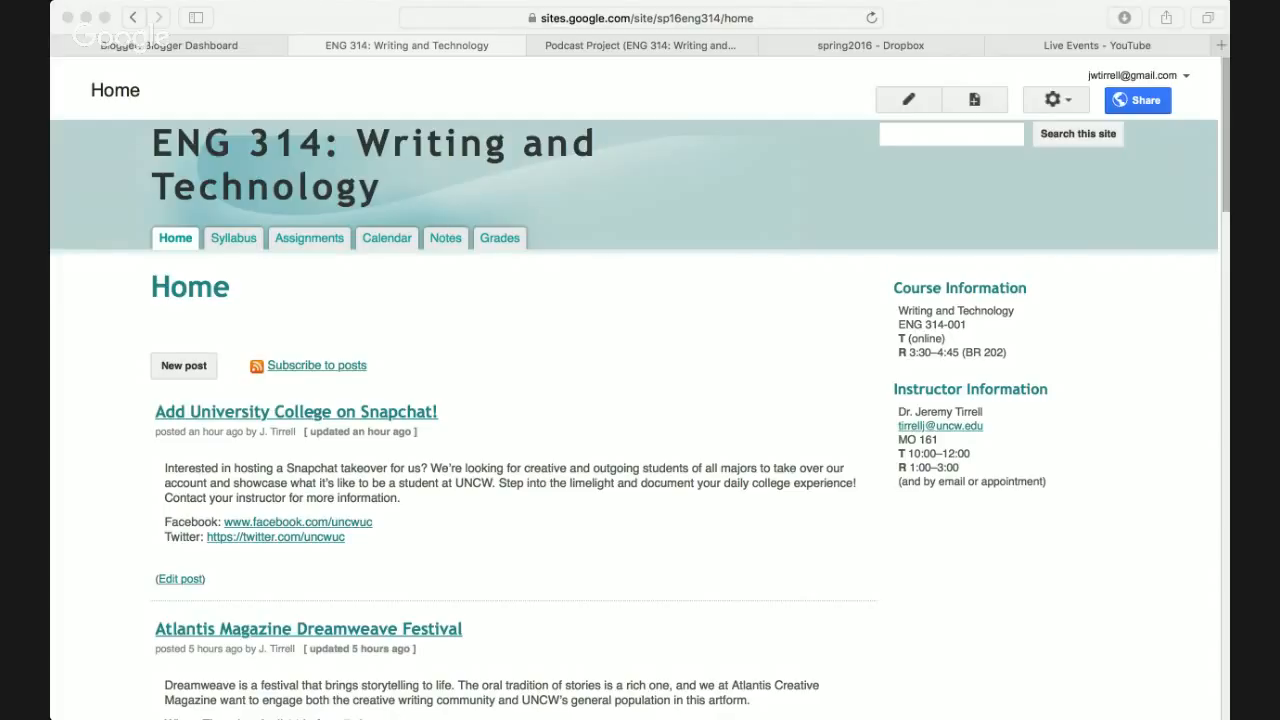
- Open the Podcast Project page from the ENG 314 Assignments list and close the leftover home tab
click(467, 386)
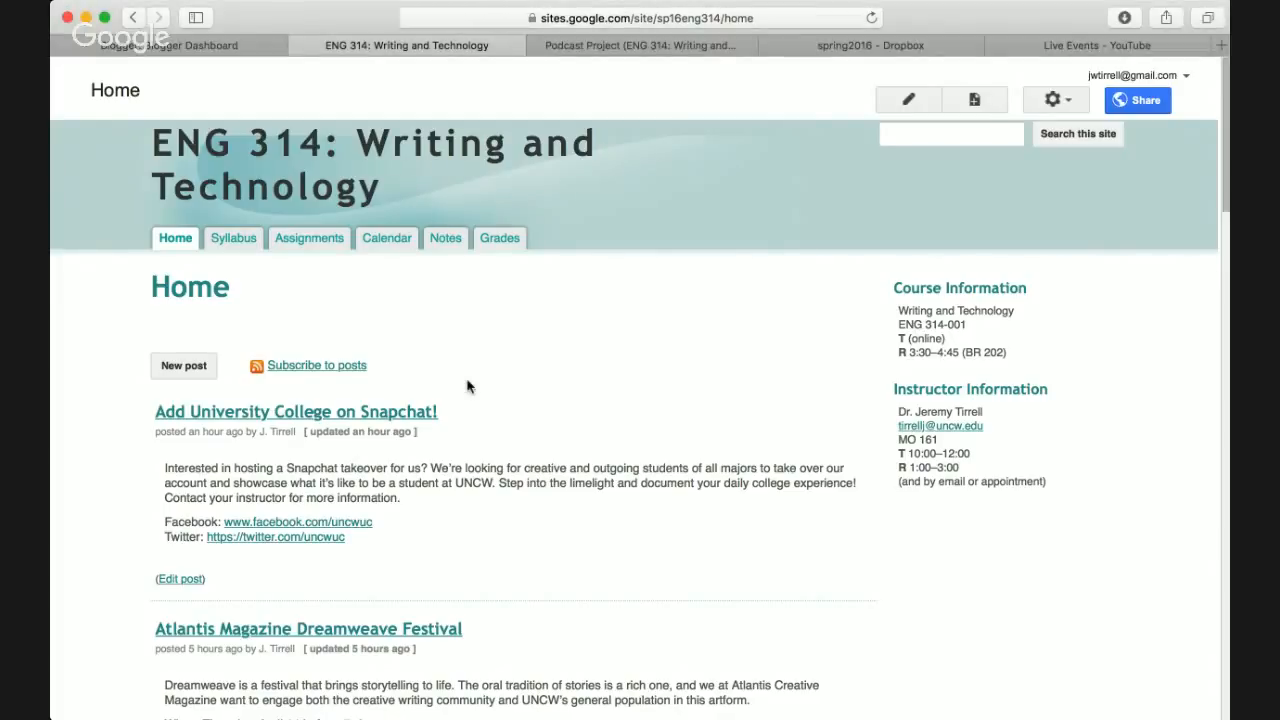
key(ctrl+Tab)
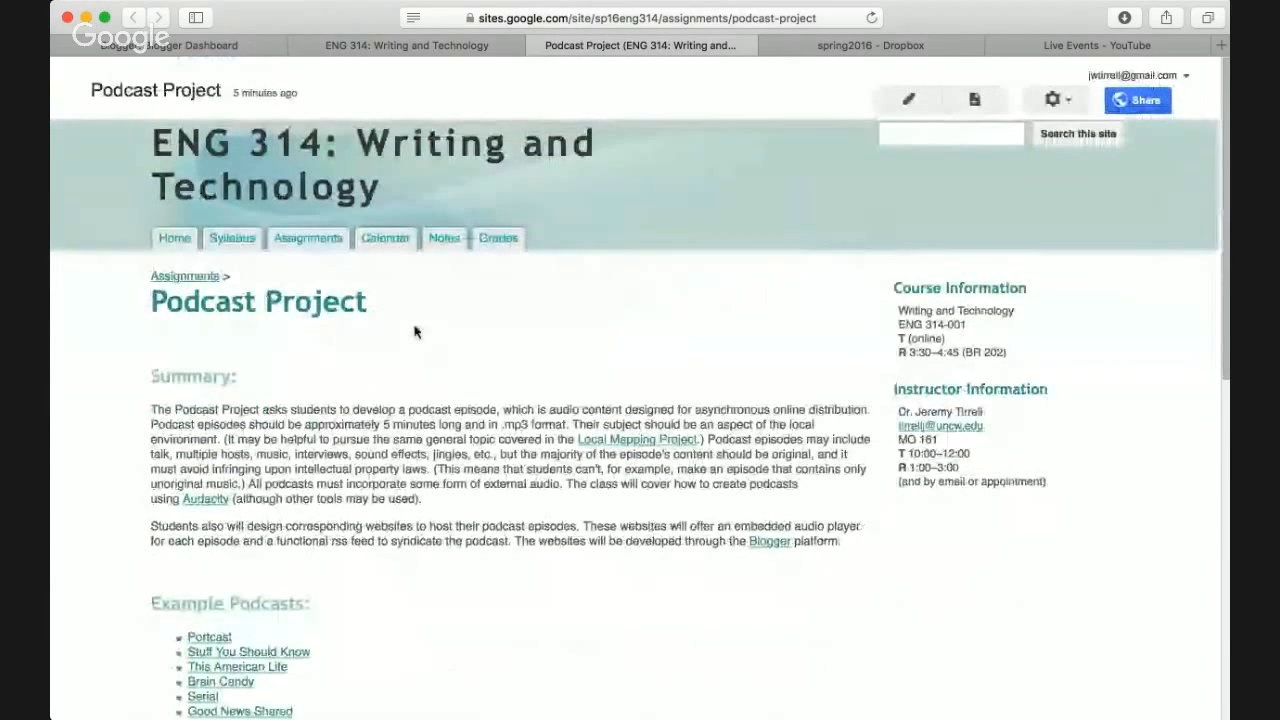
click(308, 240)
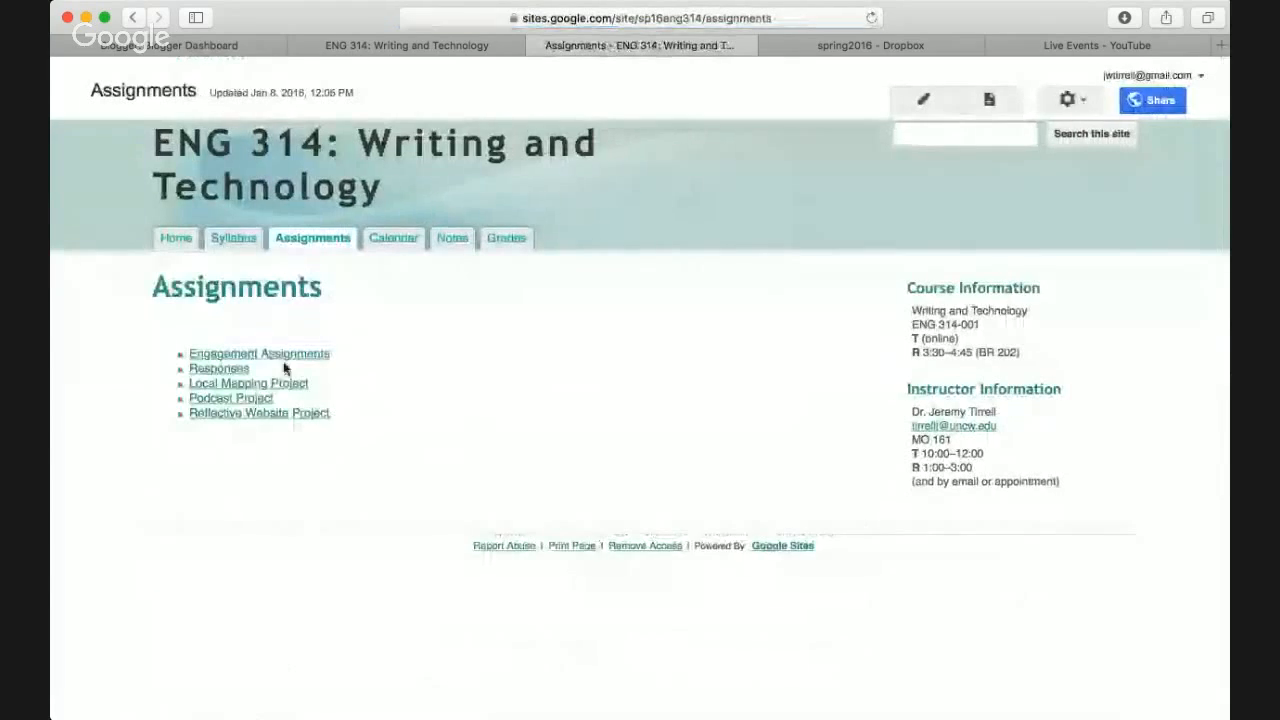
click(258, 398)
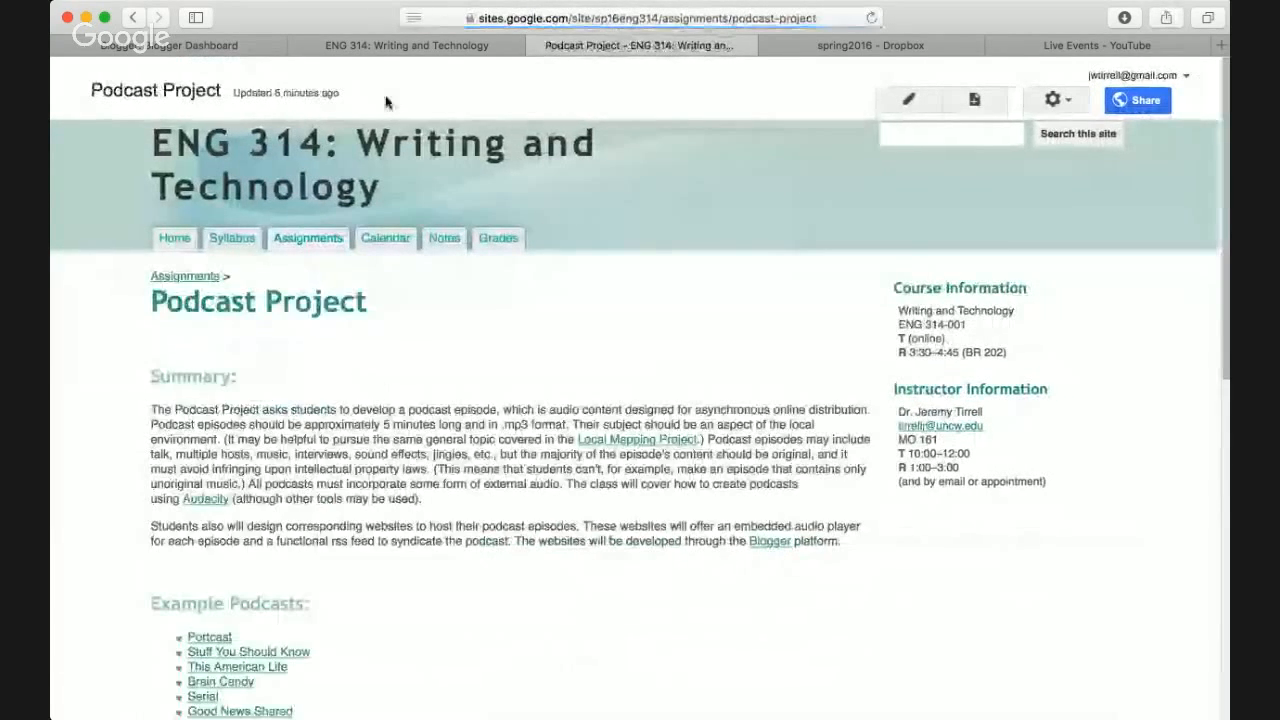
click(297, 45)
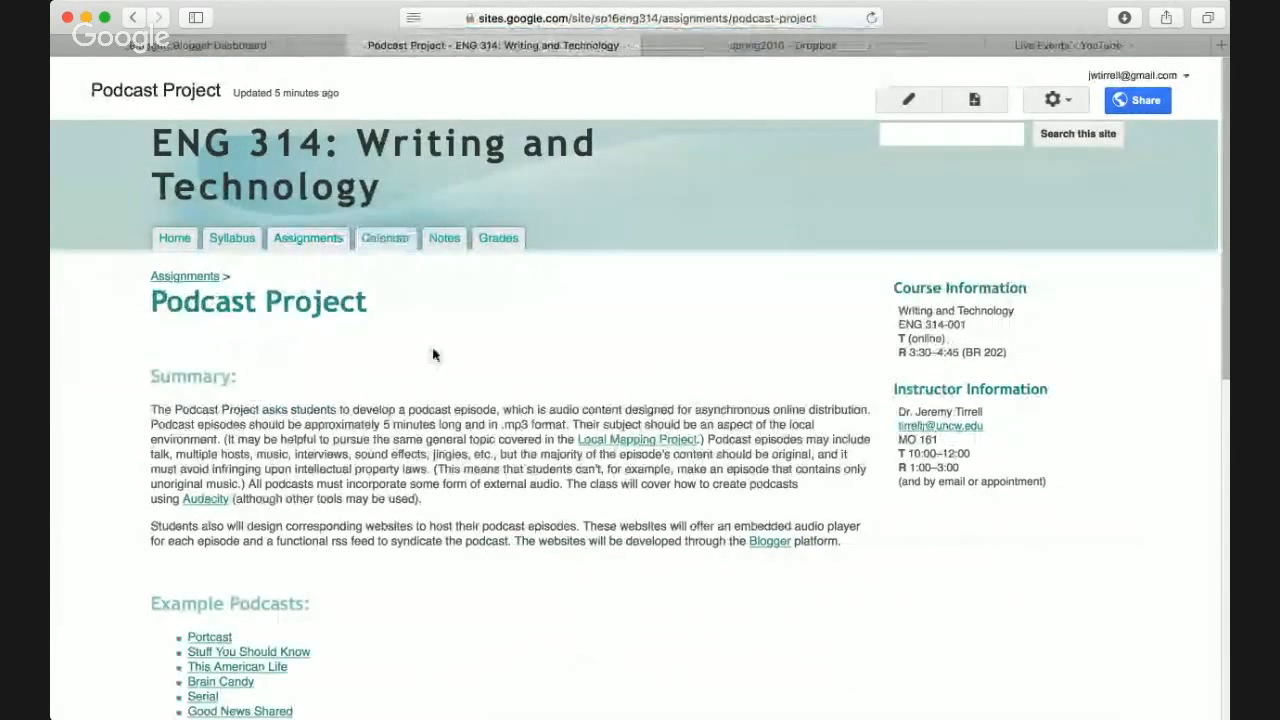
scroll(433, 350, down, 2)
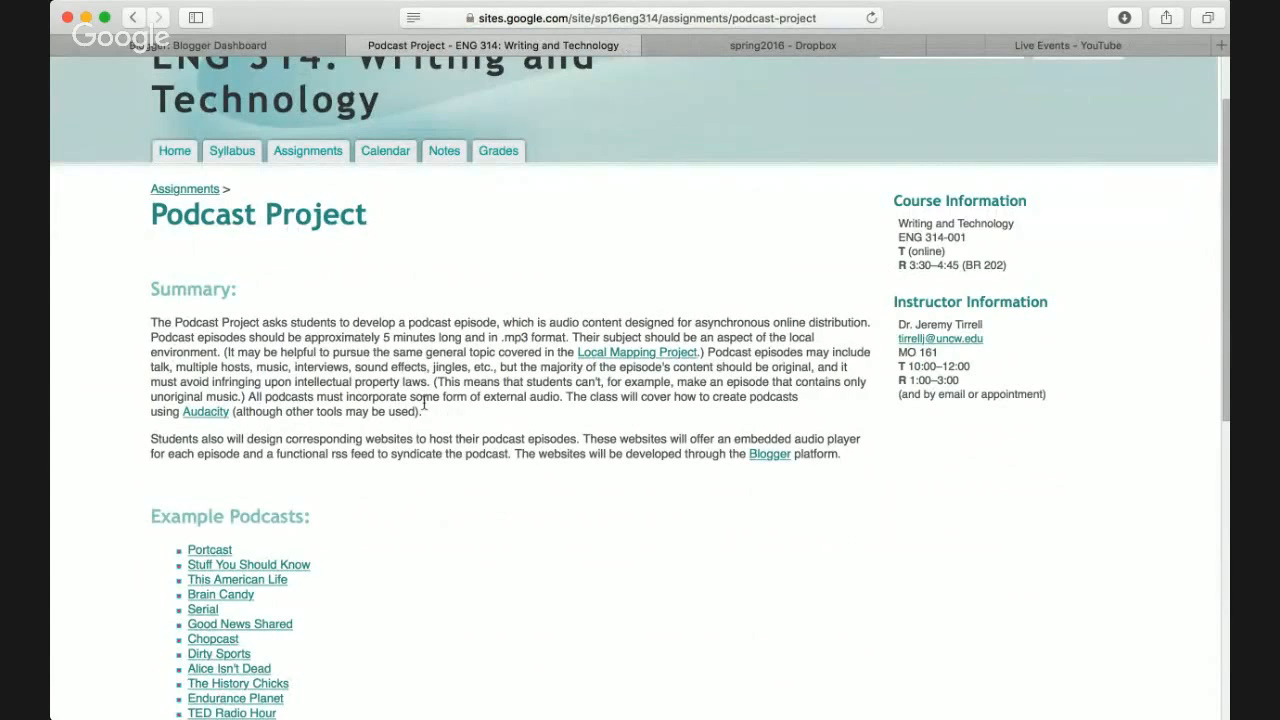
- Highlight the summary's phrases about podcast websites, the embedded audio player and the RSS feed
triple_click(327, 443)
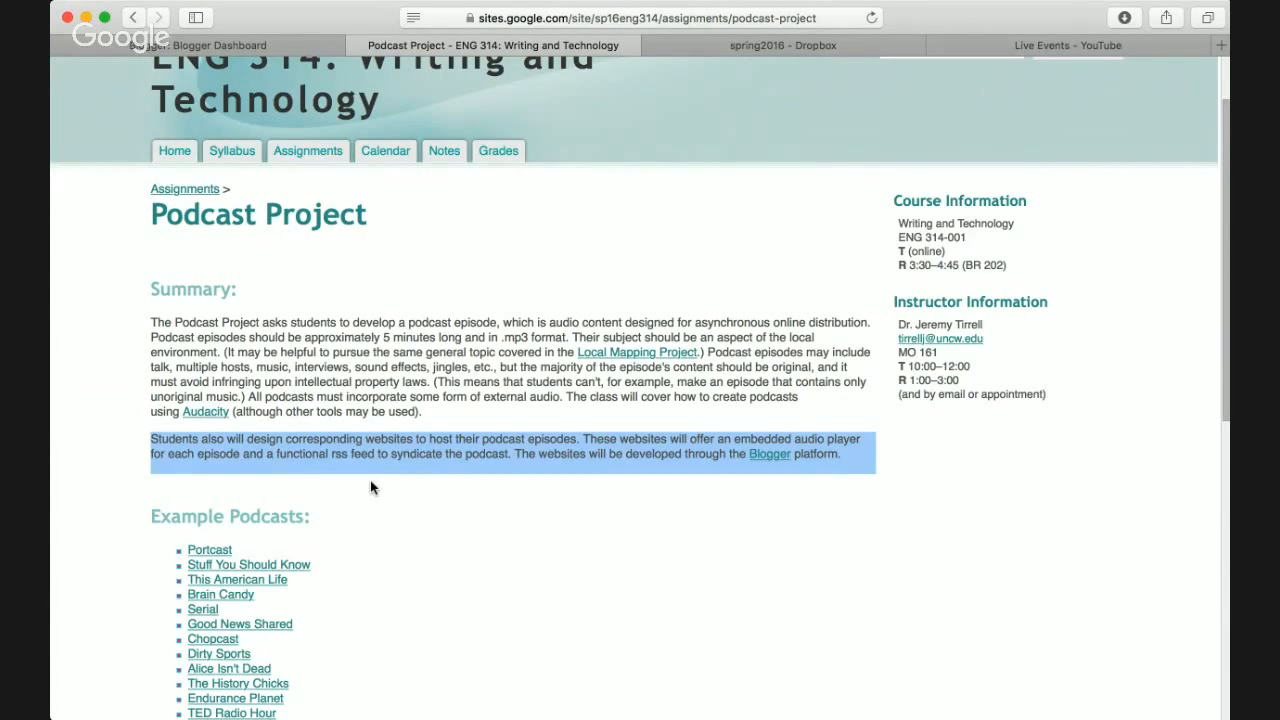
click(610, 454)
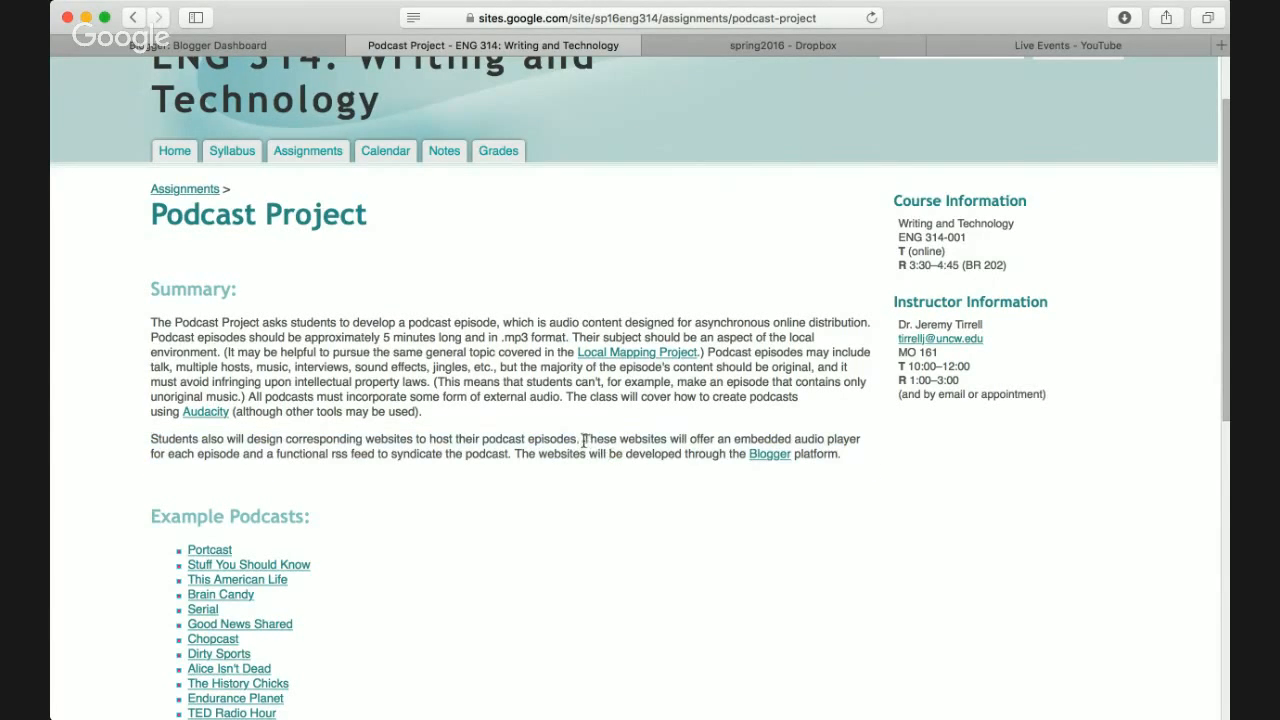
drag(580, 441, 238, 459)
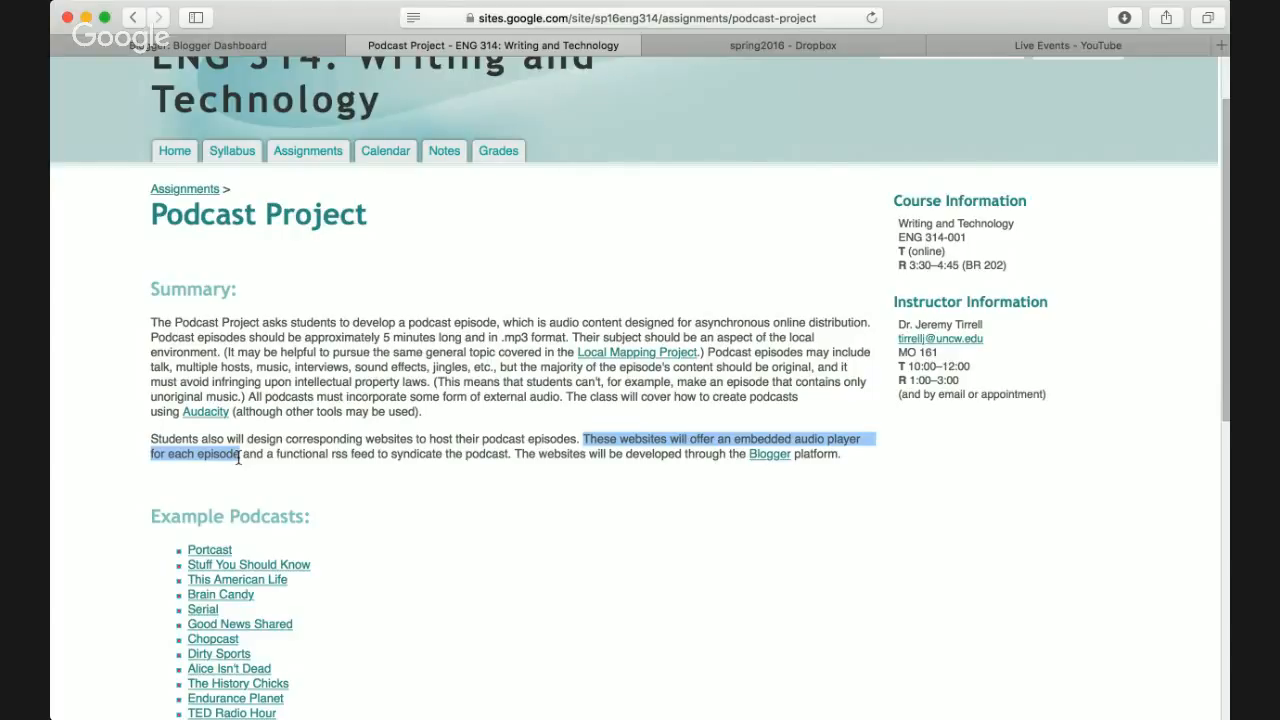
drag(243, 455, 510, 458)
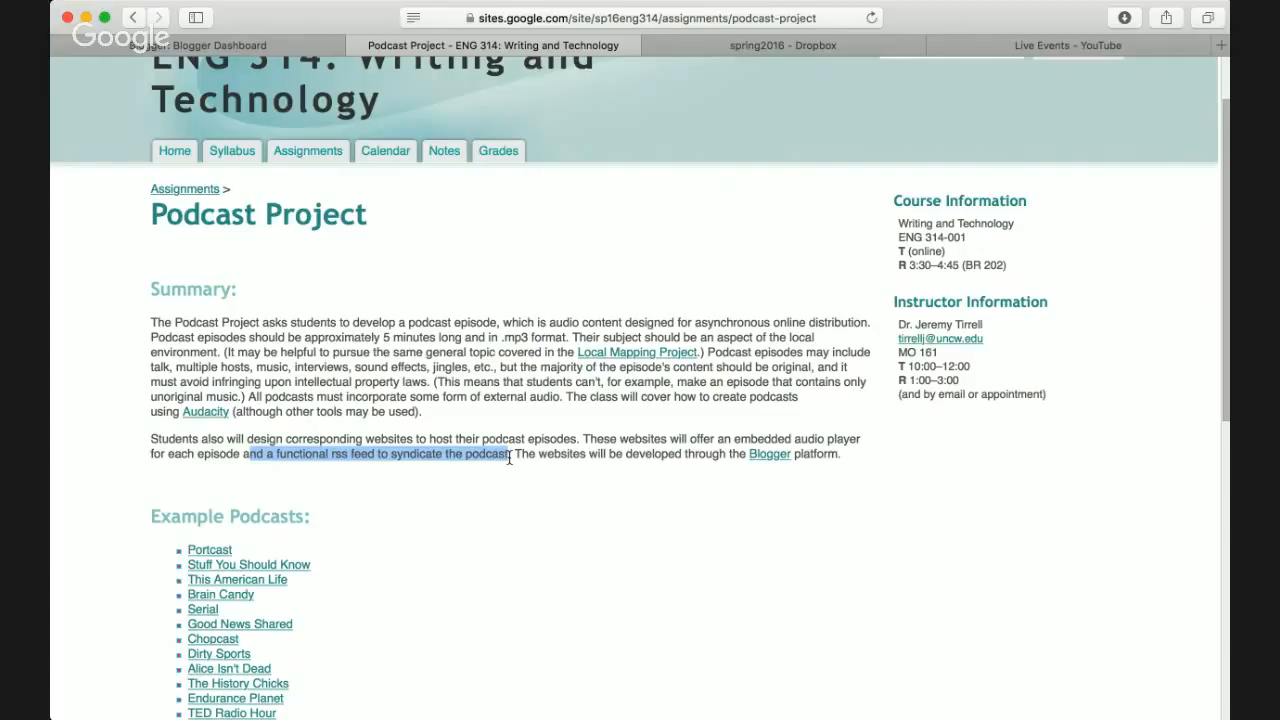
click(254, 456)
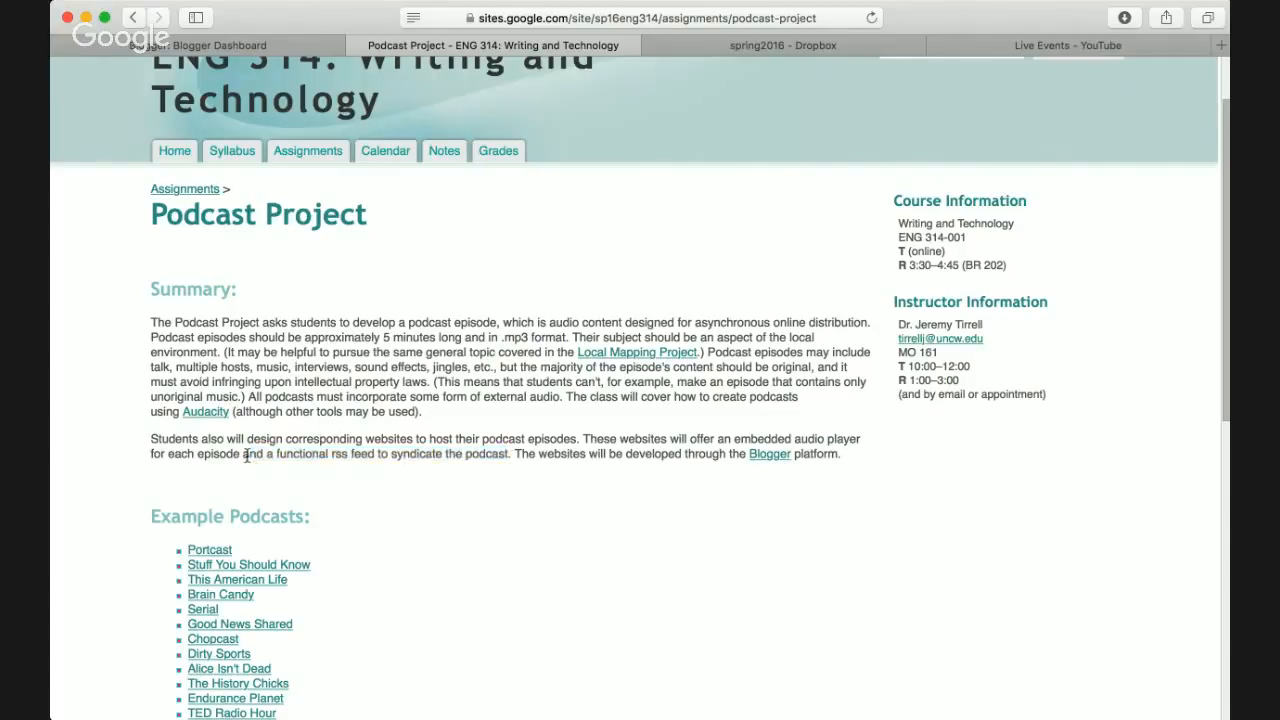
drag(245, 455, 510, 452)
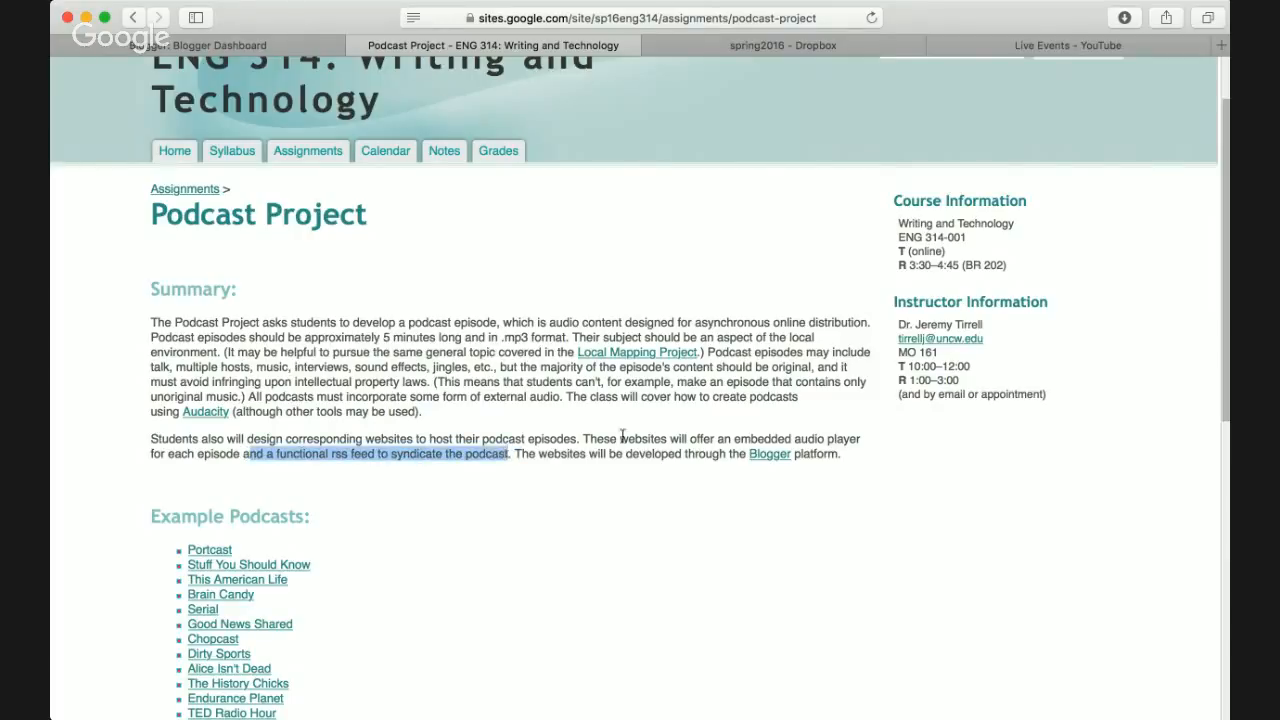
click(595, 442)
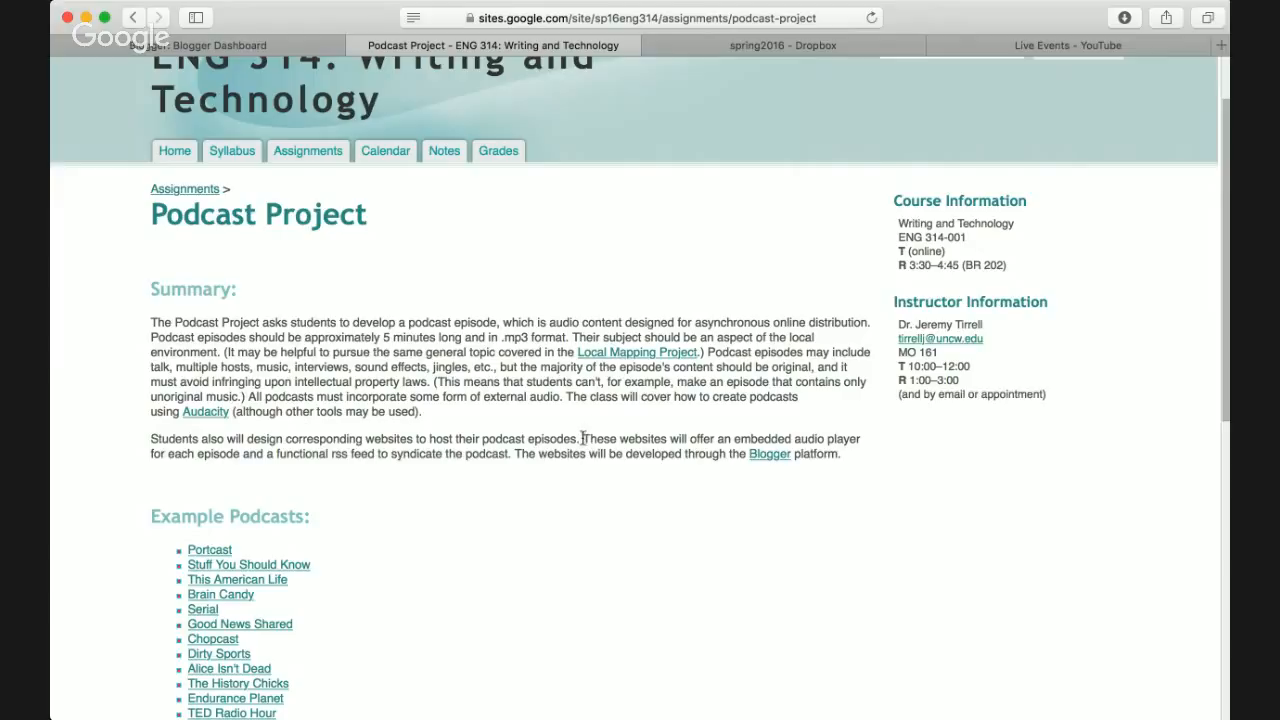
drag(586, 440, 472, 441)
drag(304, 485, 238, 458)
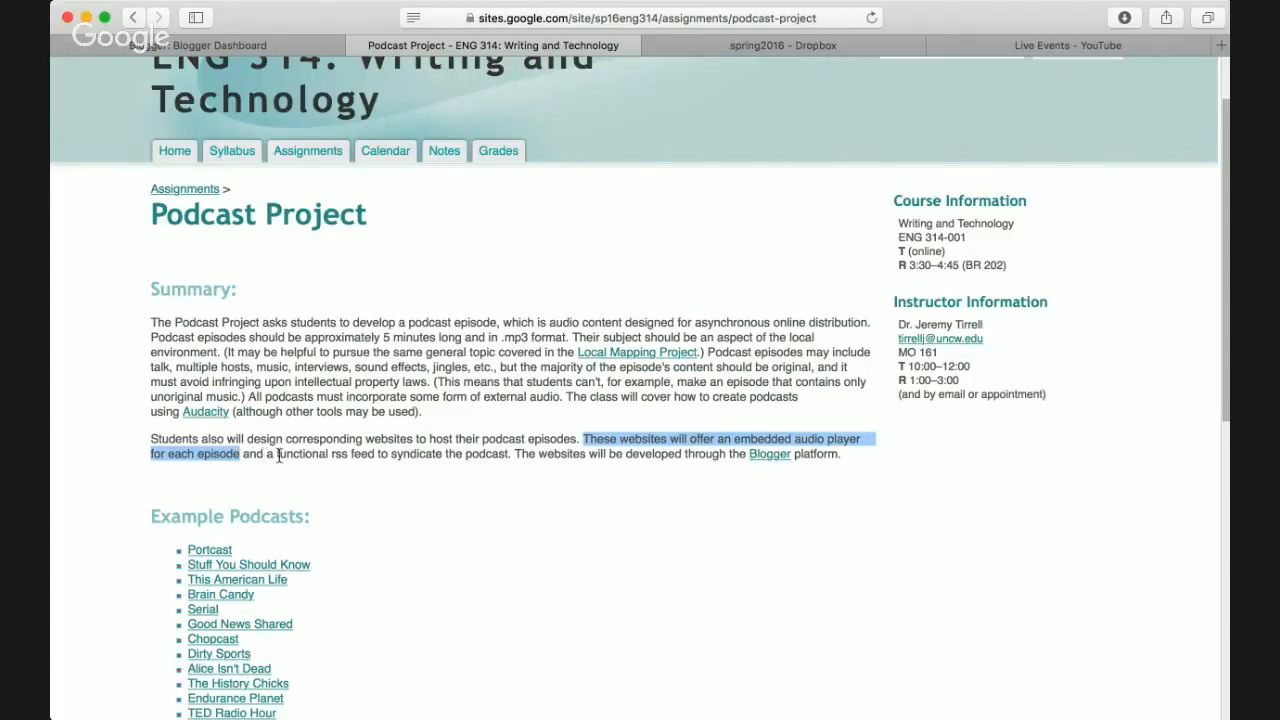
drag(275, 455, 509, 457)
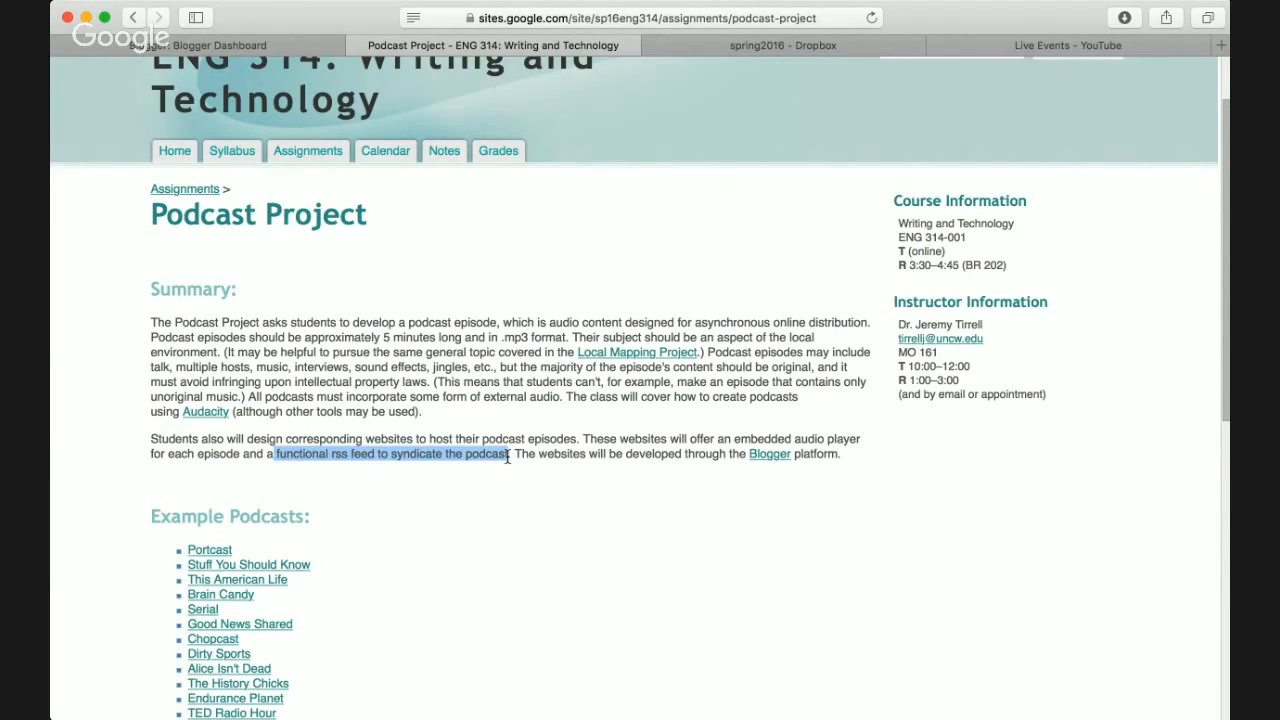
click(560, 461)
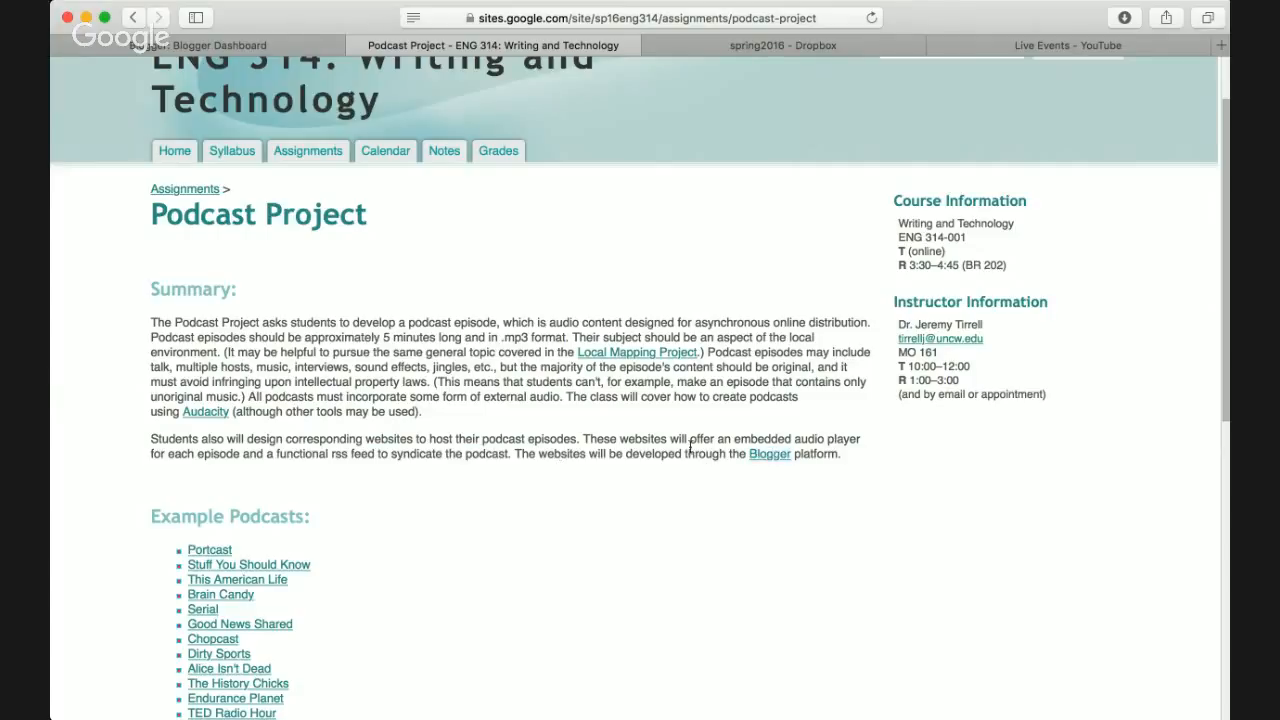
- Follow the page's Blogger platform link and switch to the Blogger Dashboard tab
scroll(690, 447, down, 10)
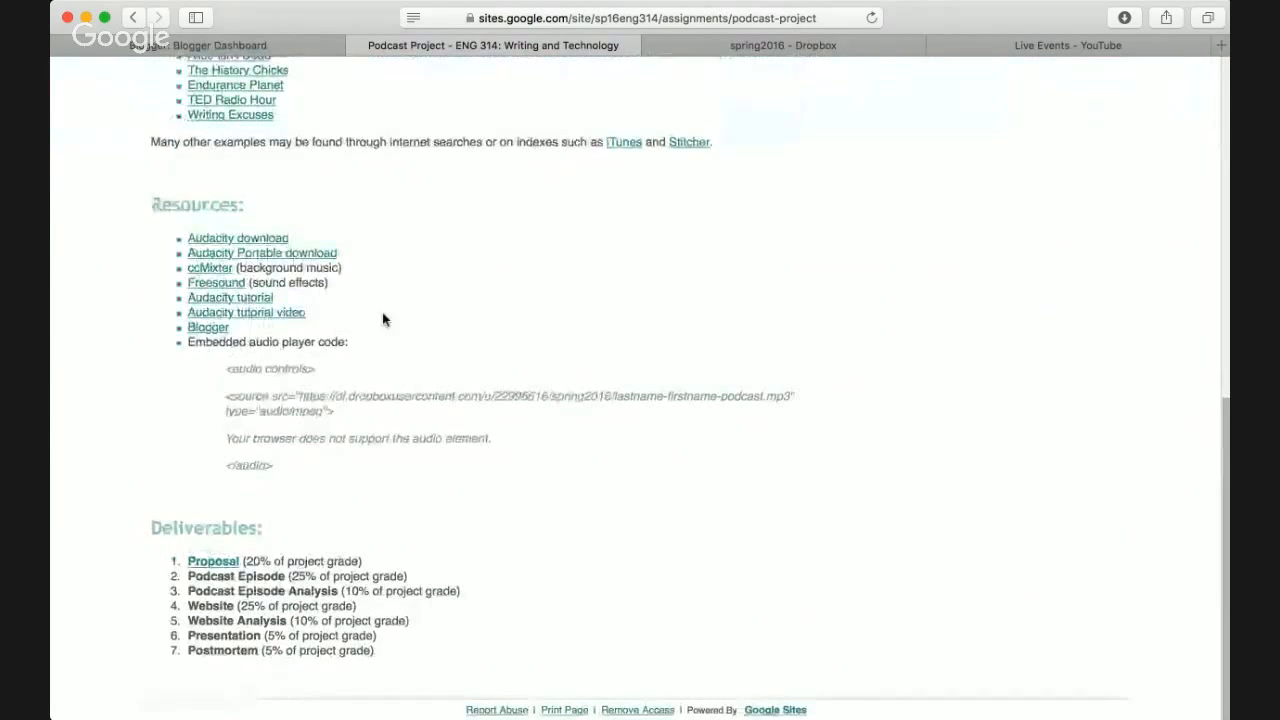
scroll(486, 320, up, 10)
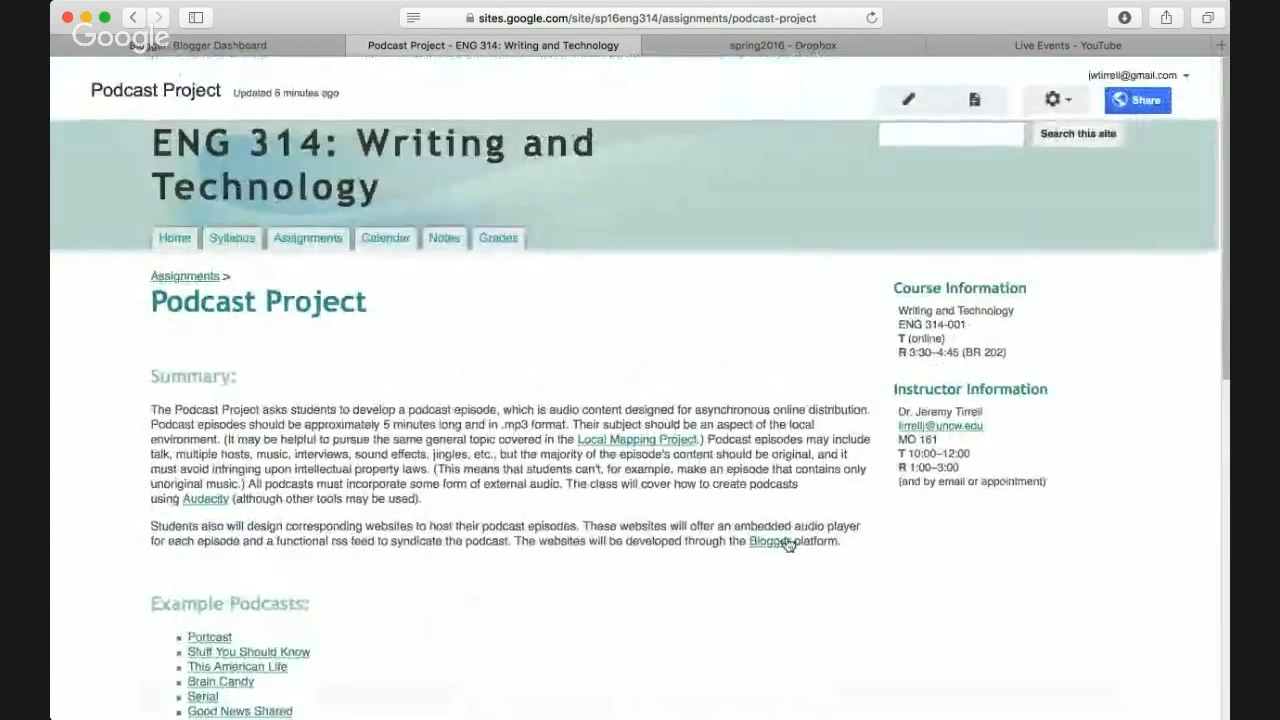
super+click(769, 541)
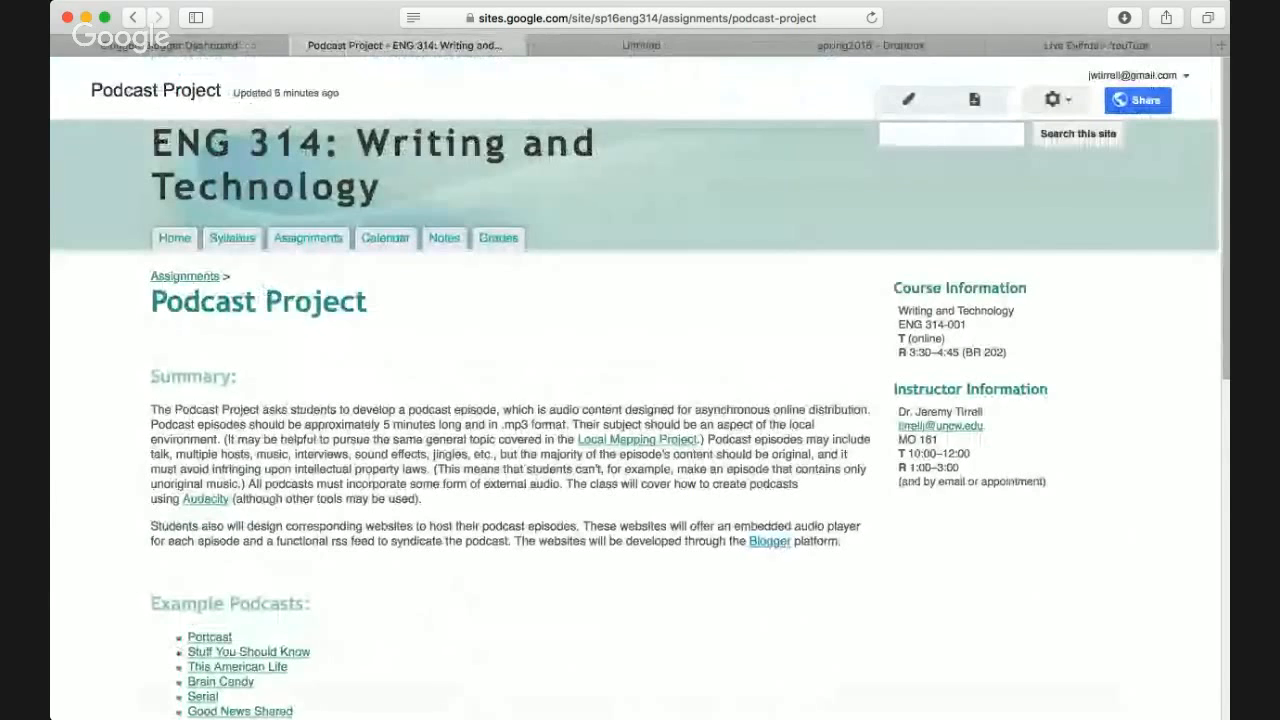
click(368, 45)
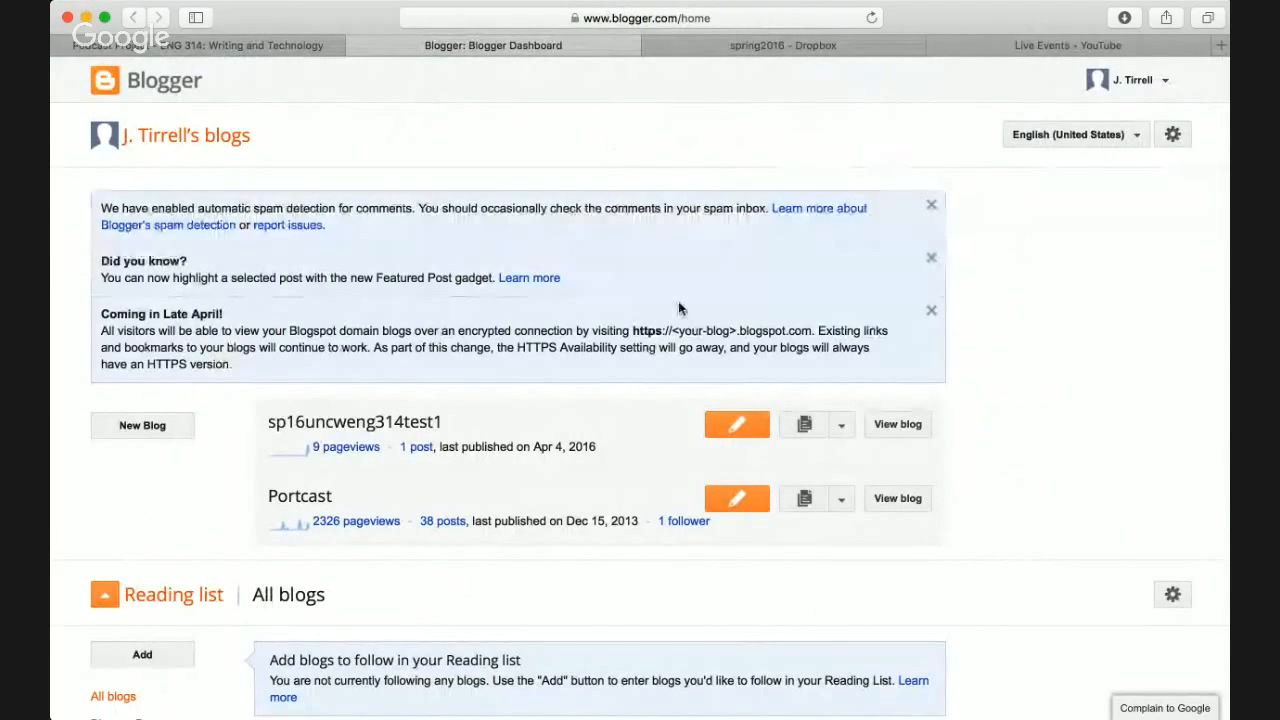
- Start a new blog from the dashboard's New Blog button to reach the Create a new blog form
scroll(674, 310, down, 1)
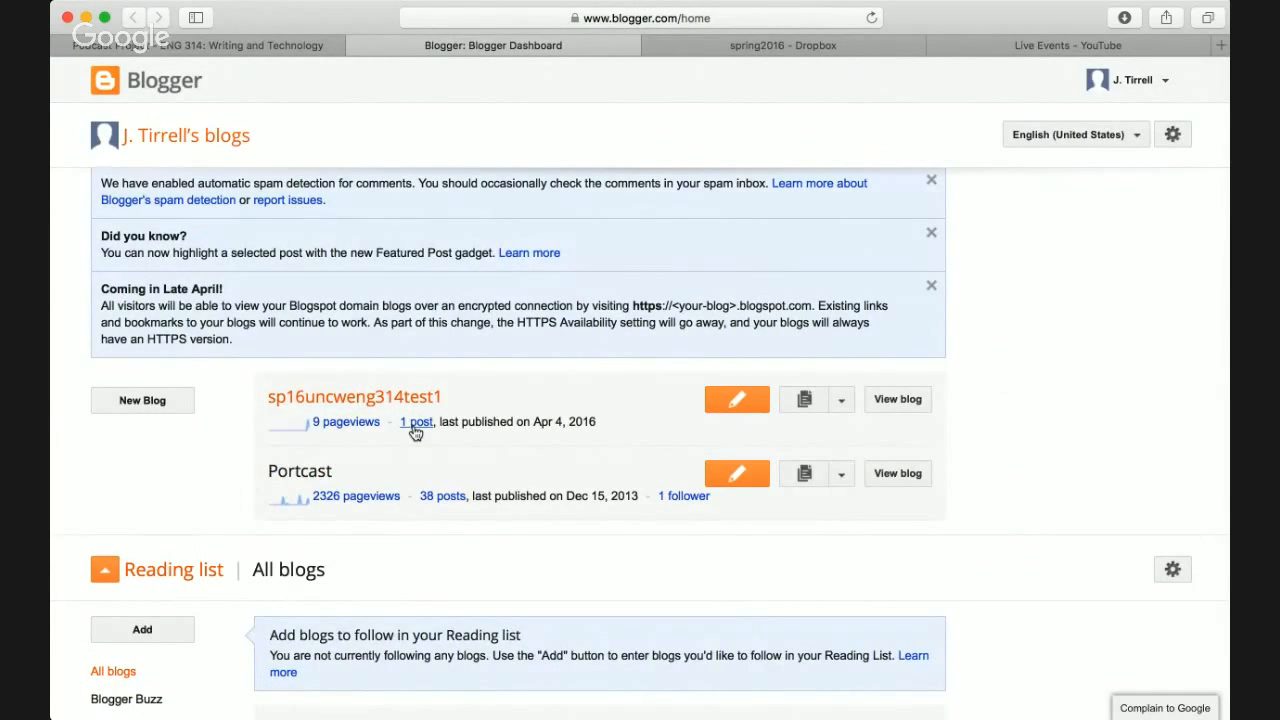
scroll(250, 450, up, 1)
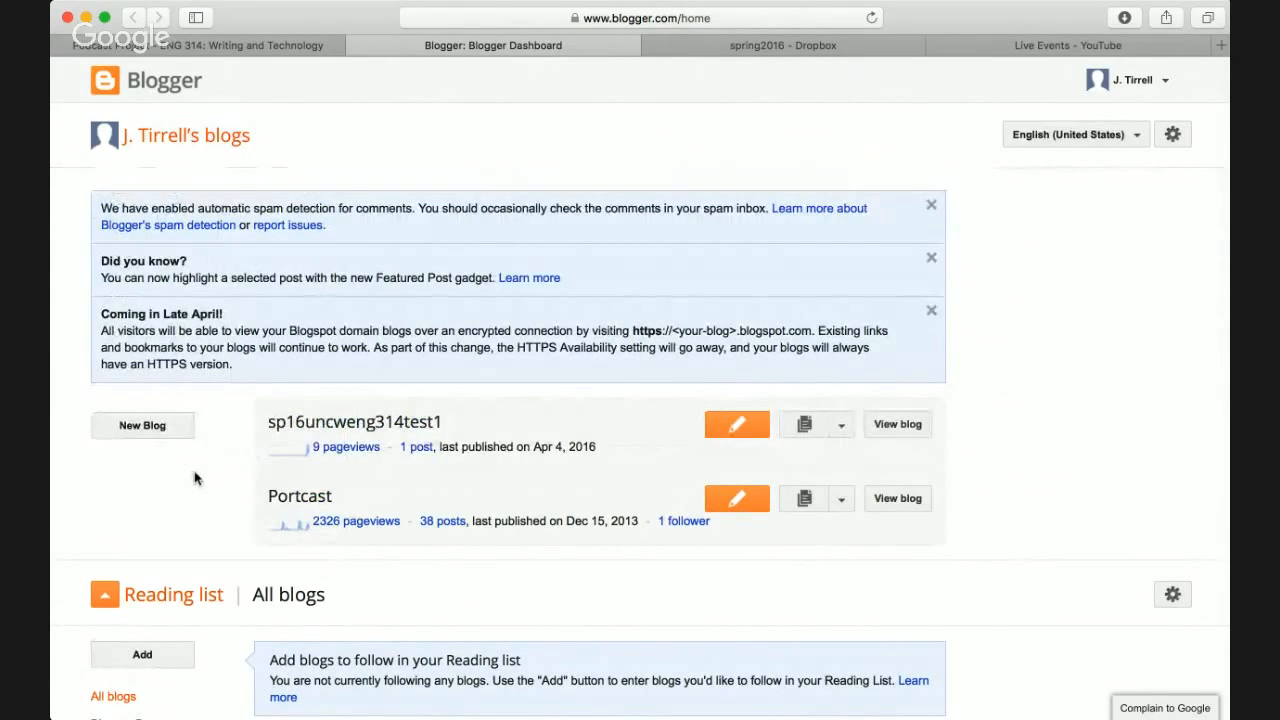
click(143, 426)
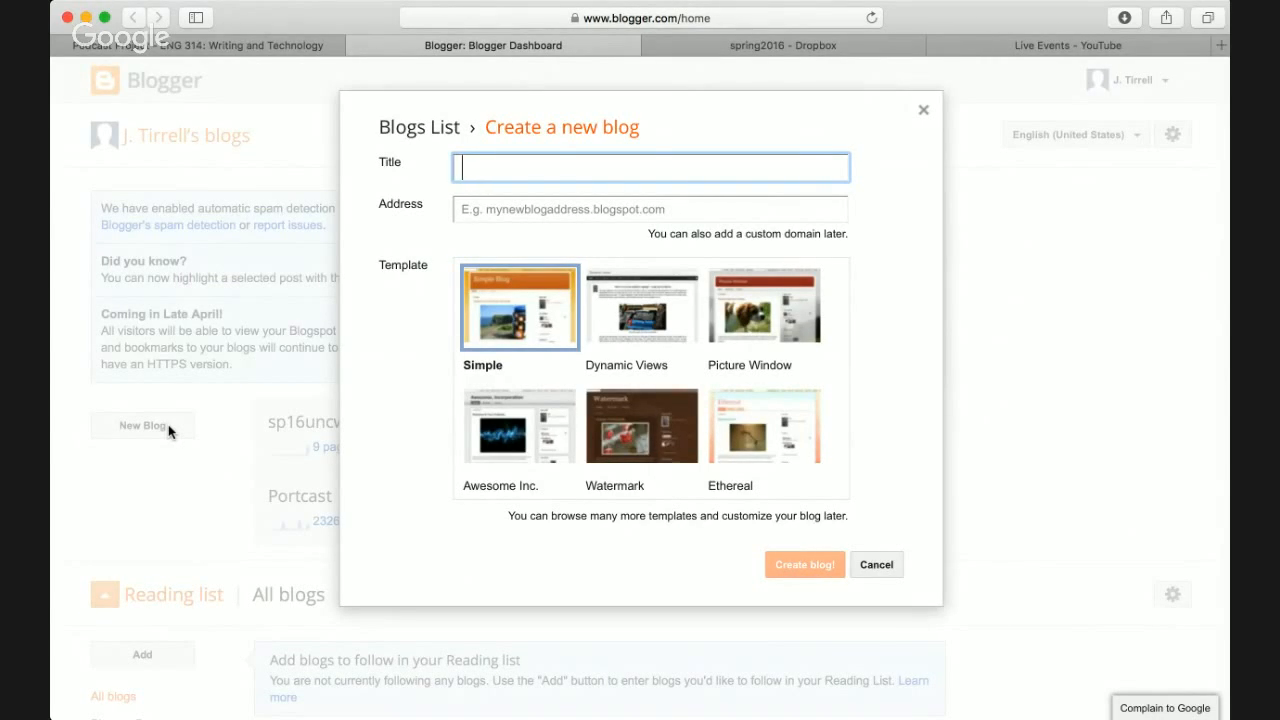
- Title the new blog 'My fun podcast!' and try the address myfunpodcast
text(My fun podcast!)
key(Tab)
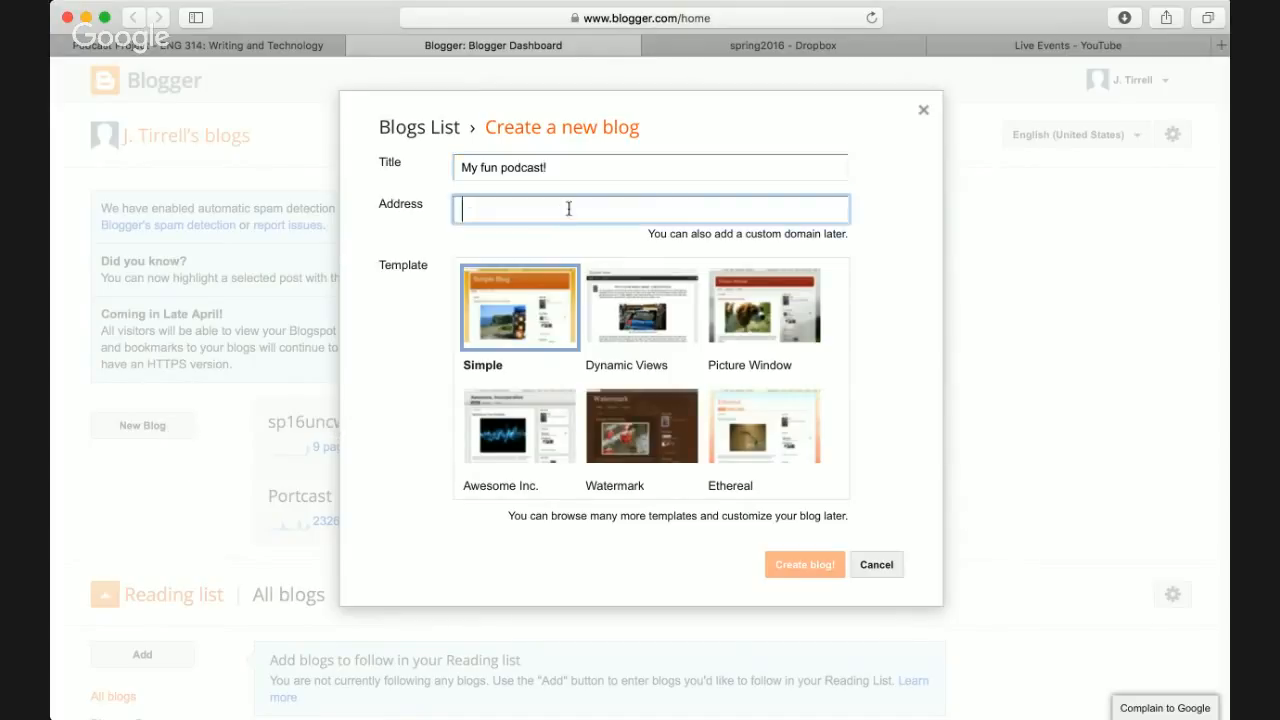
click(575, 173)
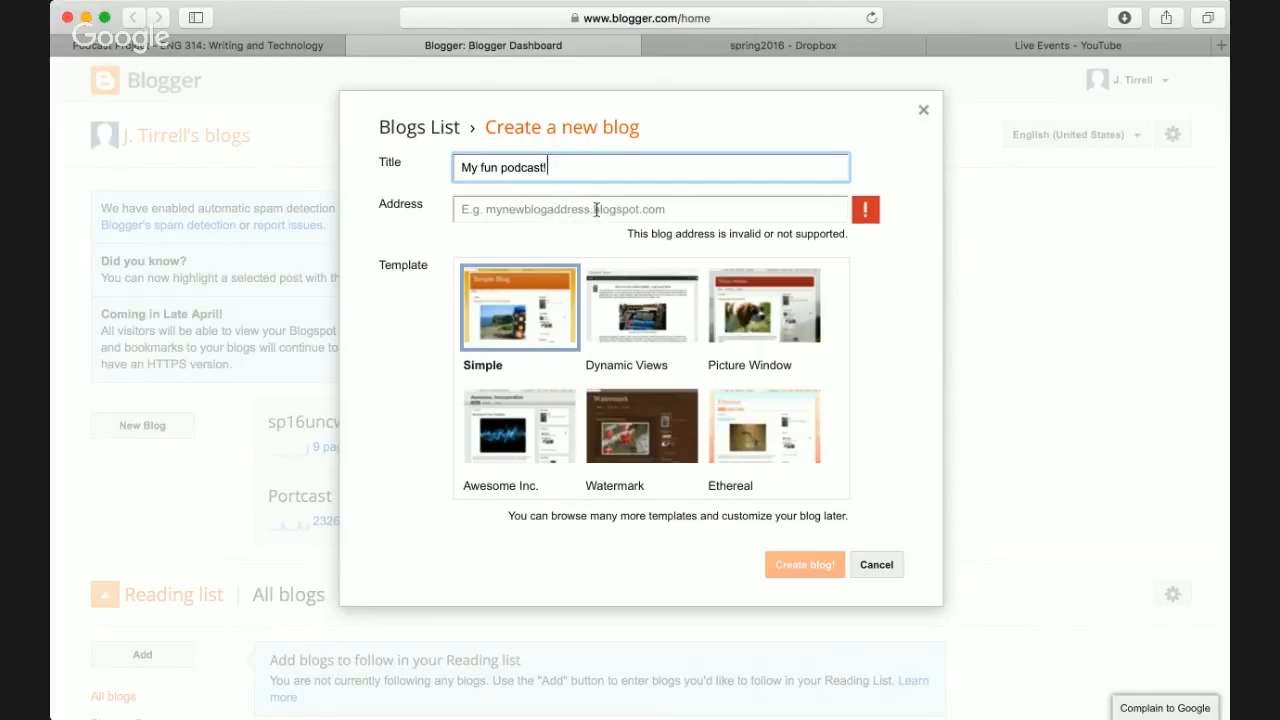
click(527, 210)
text(m)
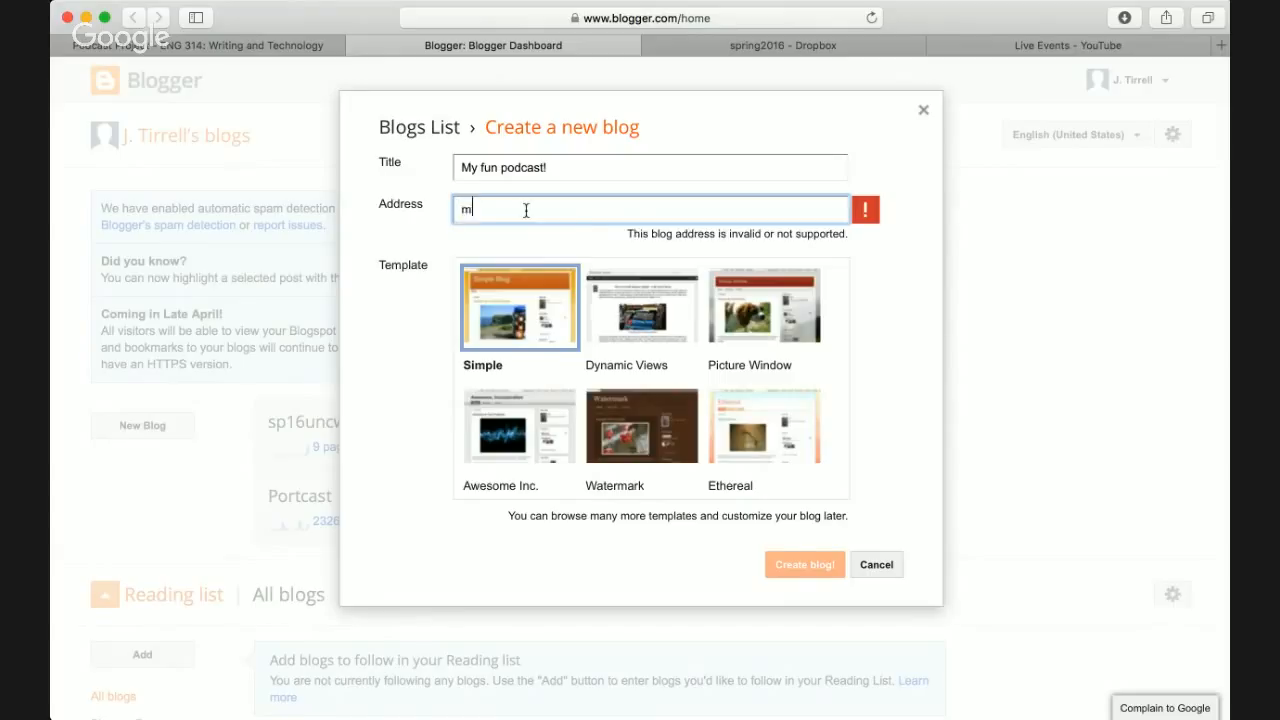
text(yfunpodcast)
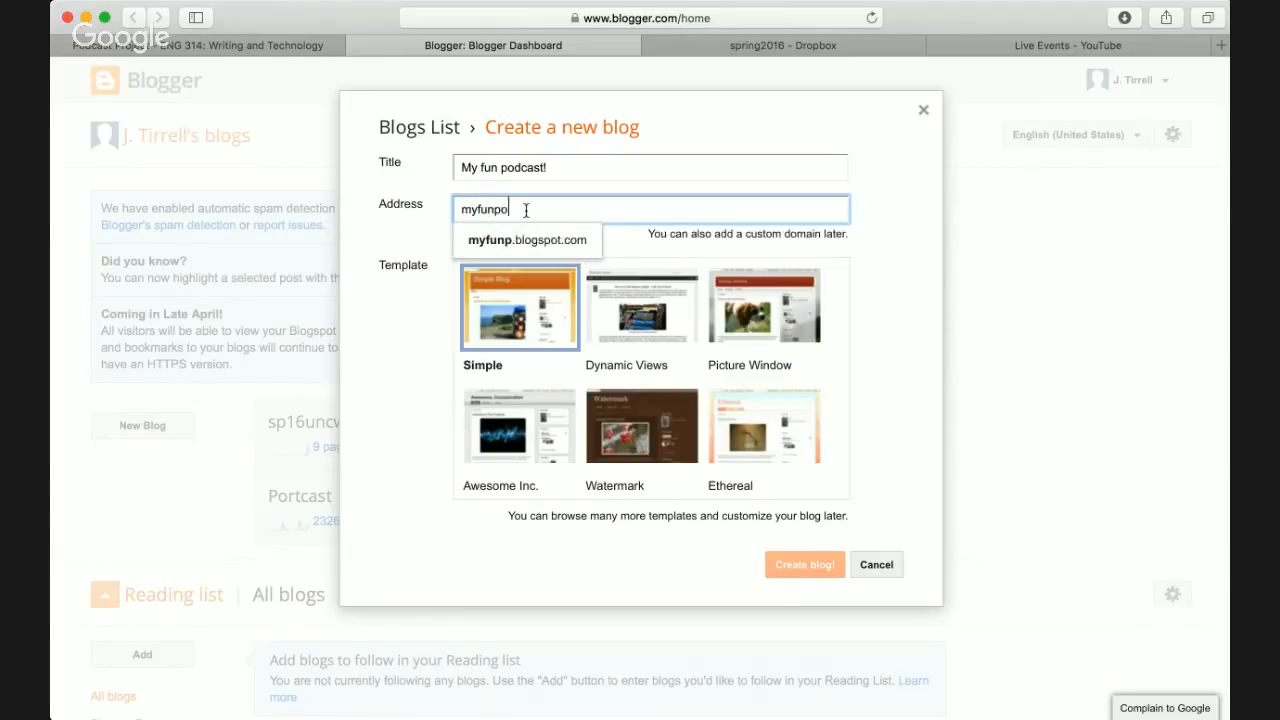
click(586, 169)
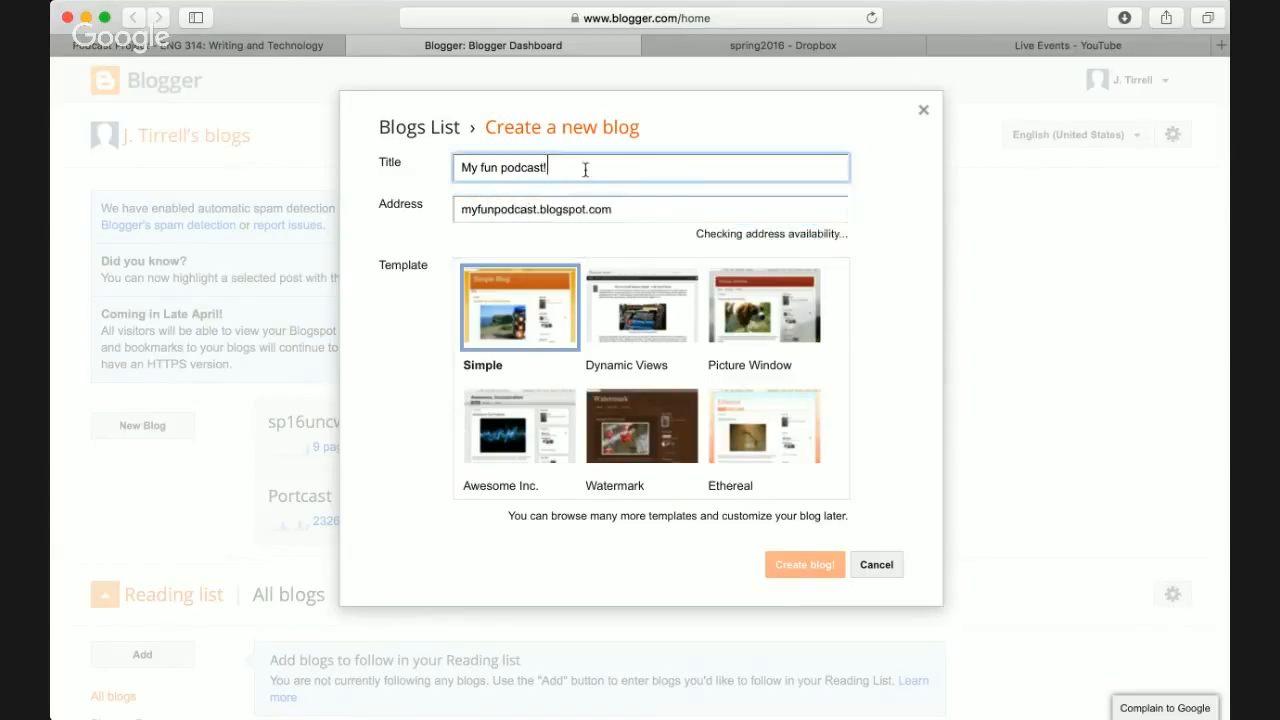
click(651, 212)
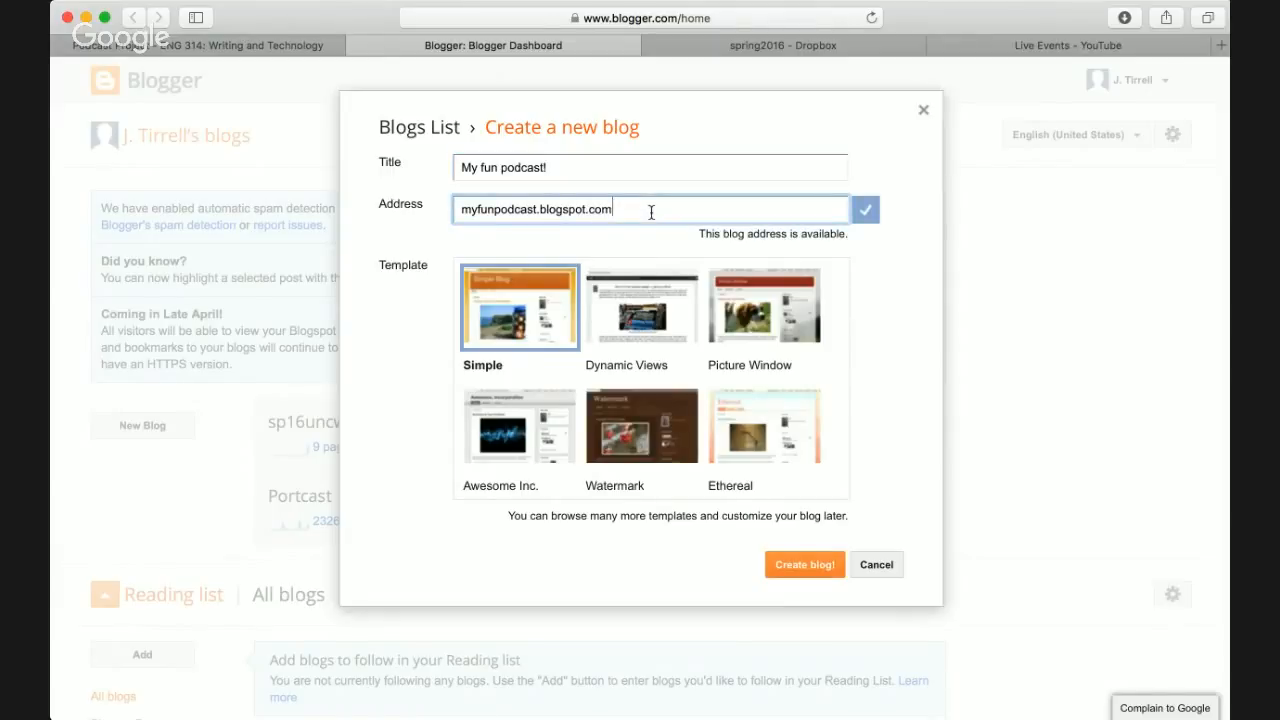
- Replace the address with sp16eng314test2 and let Blogger confirm it is available
triple_click(500, 213)
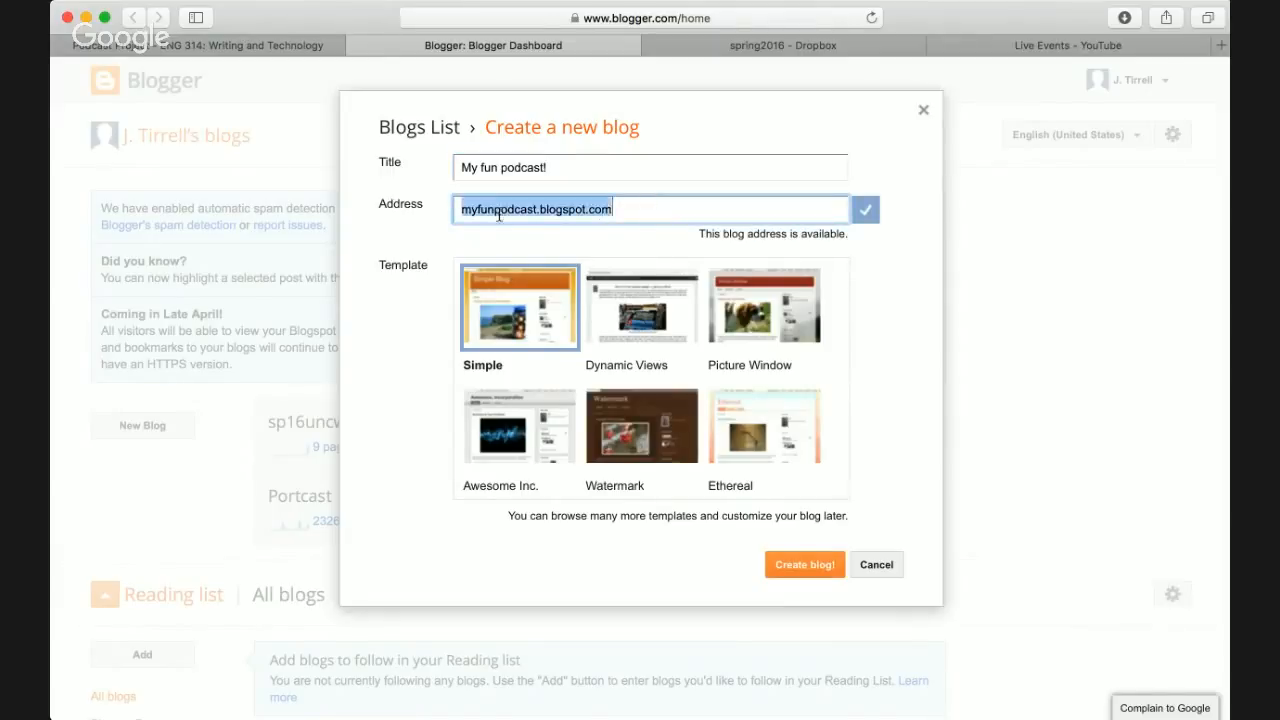
click(499, 213)
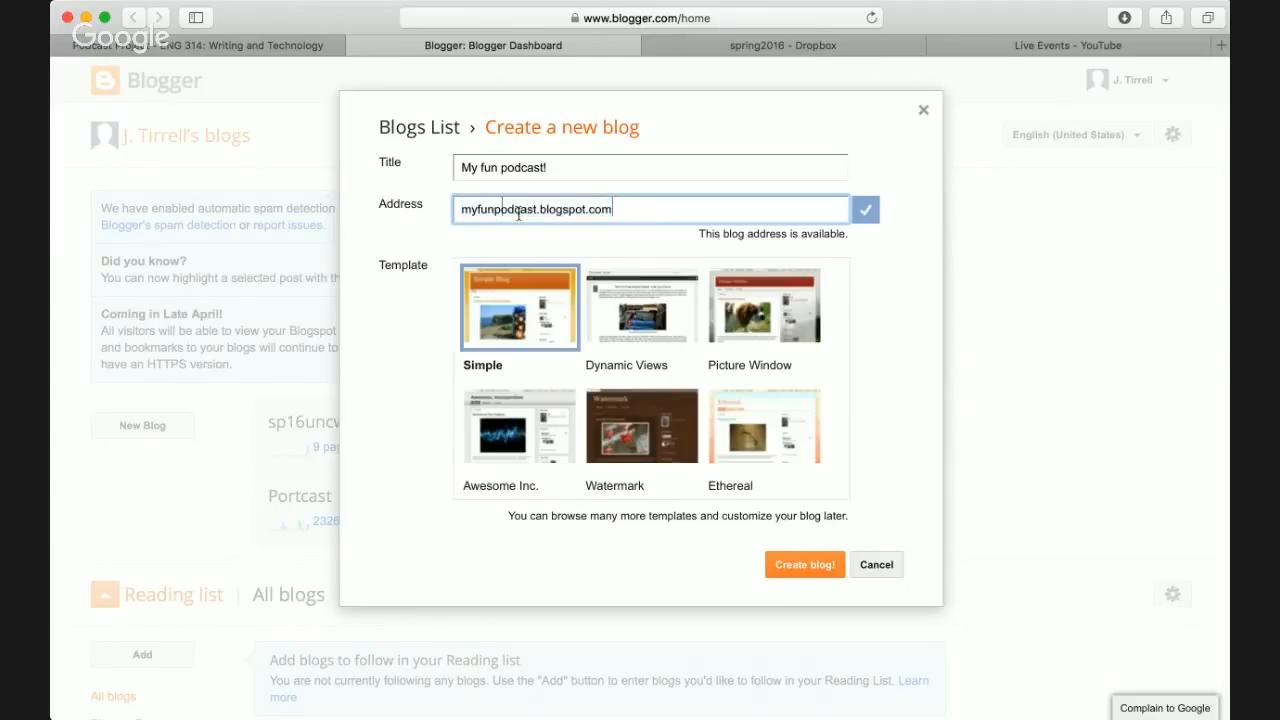
double_click(525, 211)
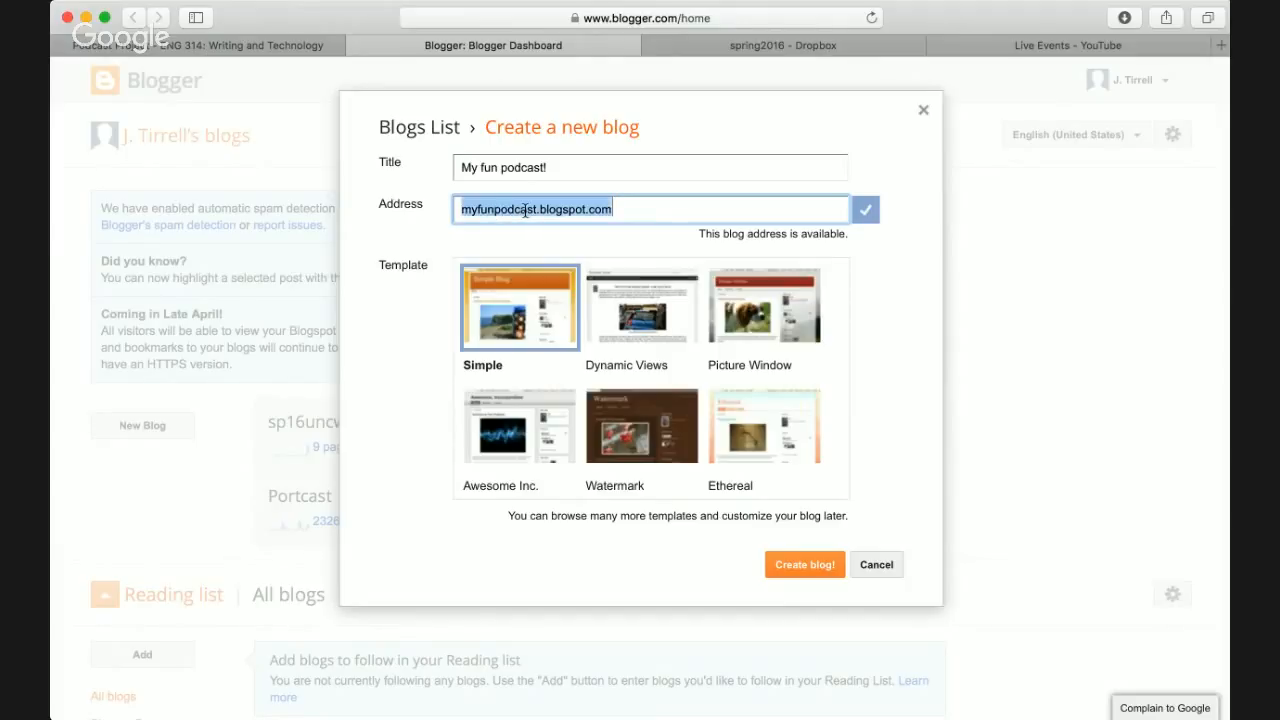
text(sp)
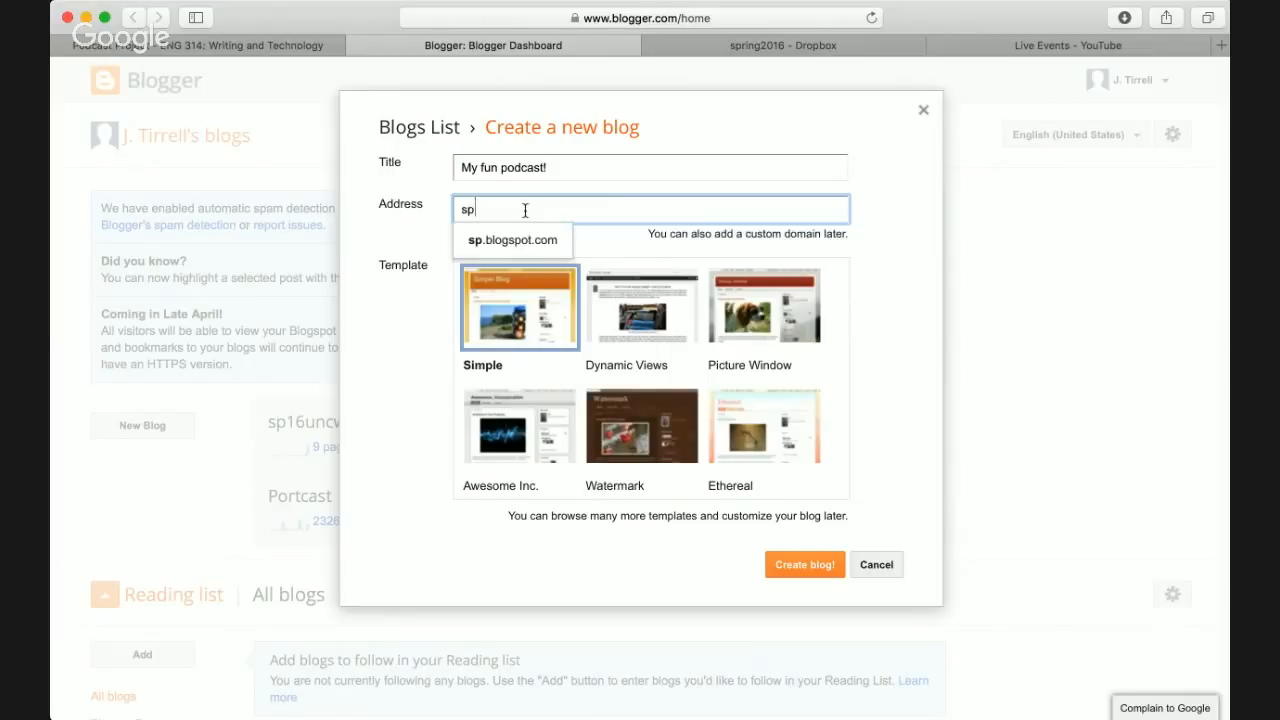
text(16eng314test2)
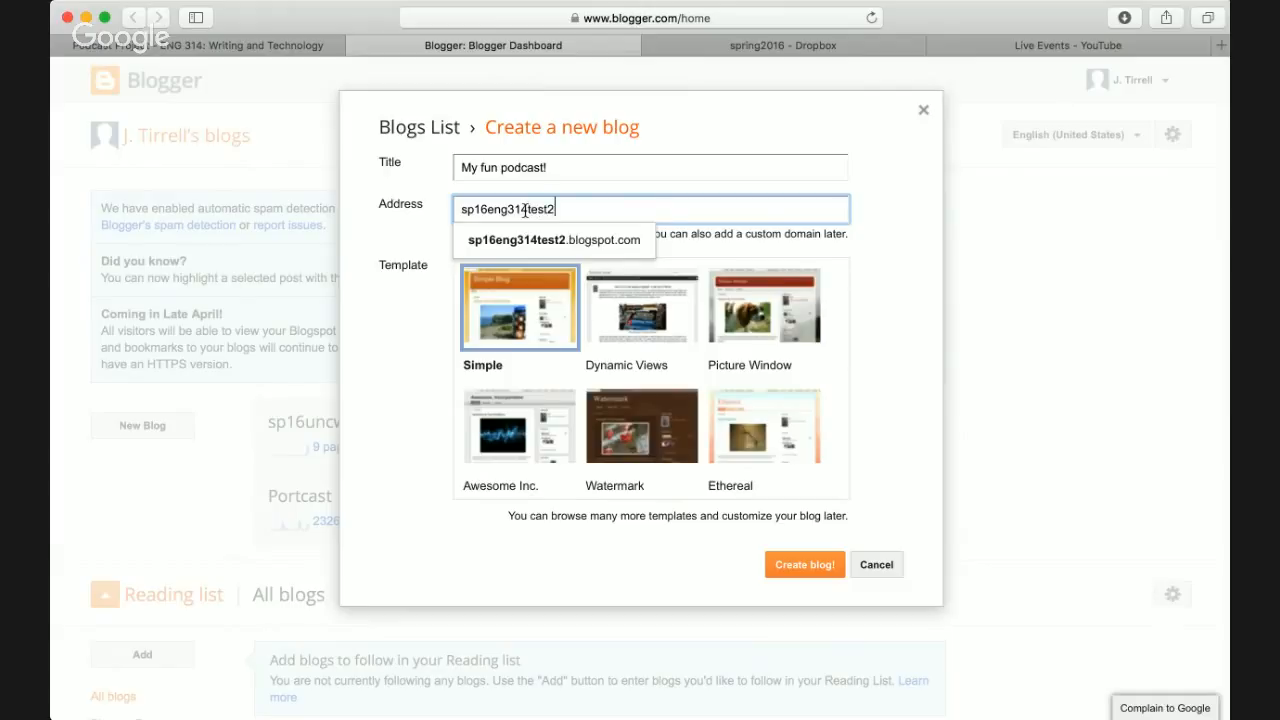
click(696, 167)
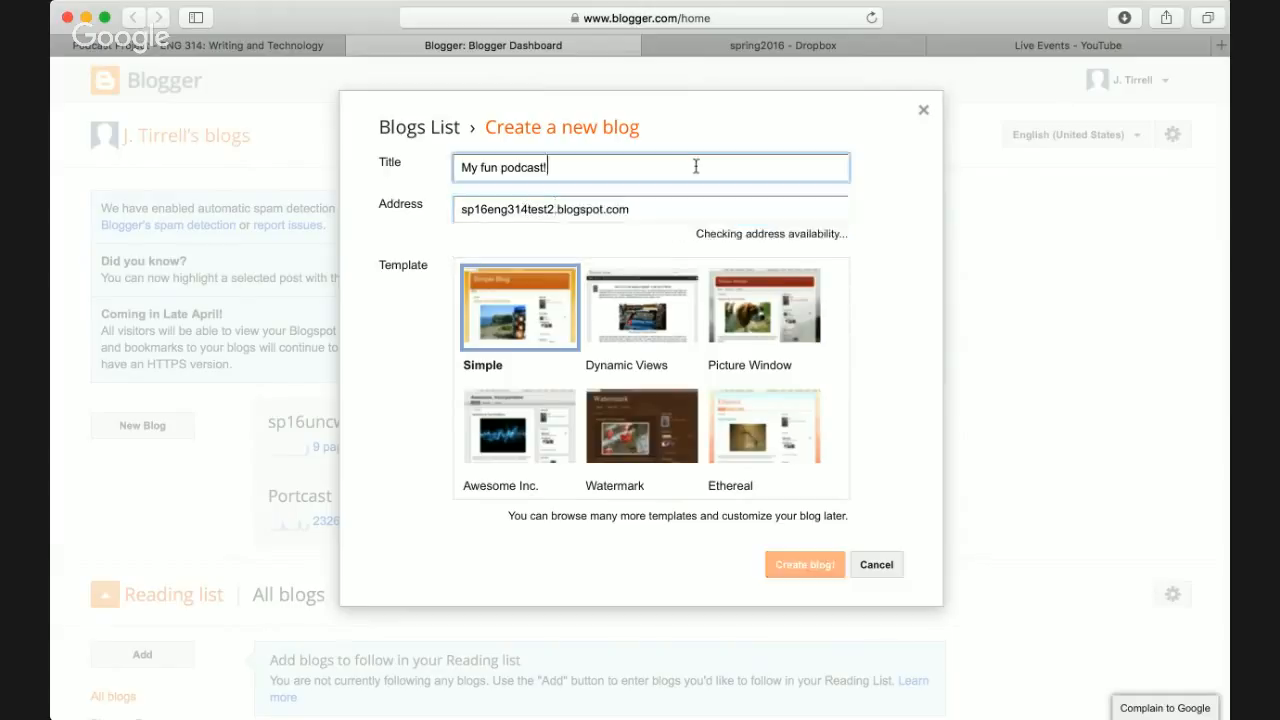
click(788, 209)
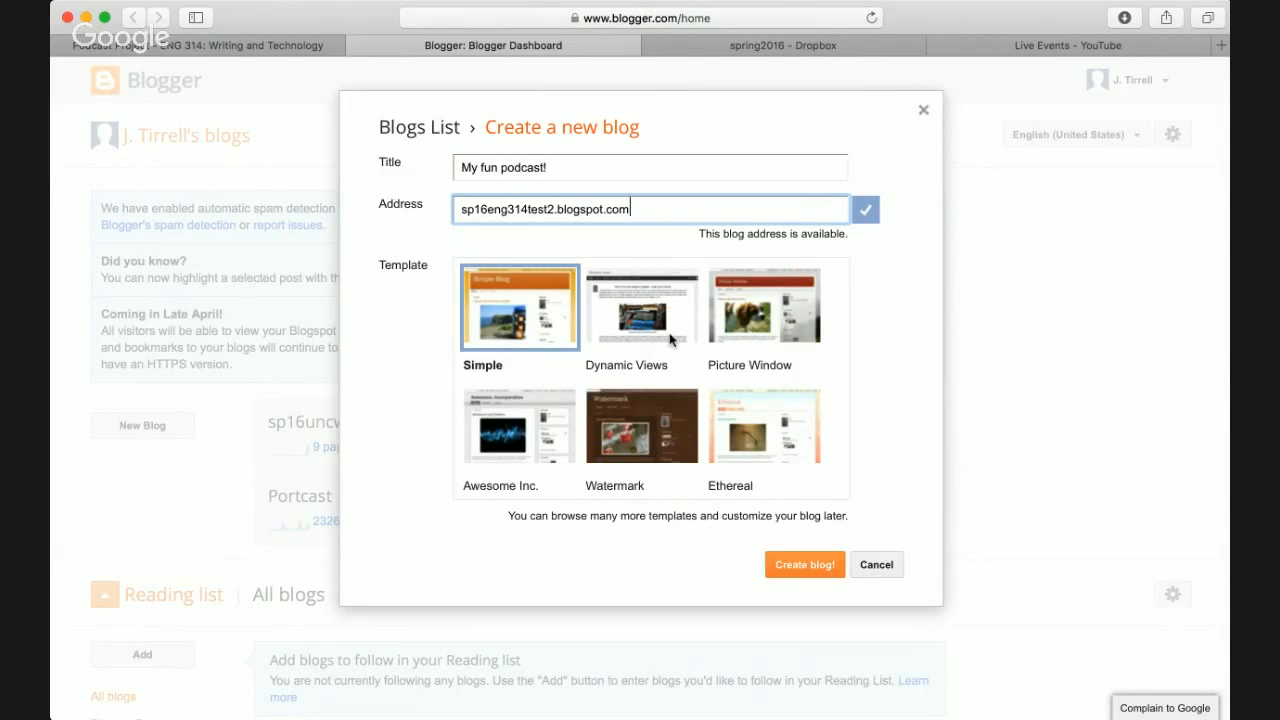
- Compare the Dynamic Views, Simple and Watermark templates, then create the blog with Awesome Inc
click(670, 340)
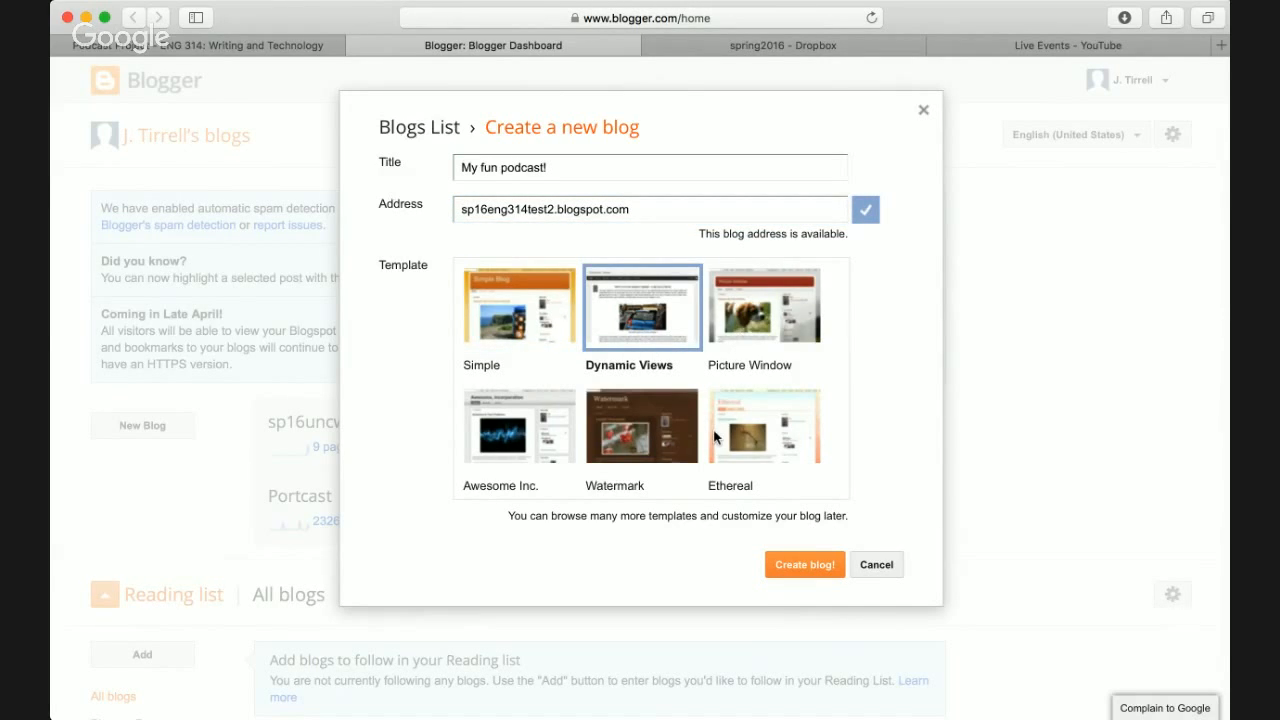
scroll(714, 437, down, 3)
scroll(714, 437, up, 3)
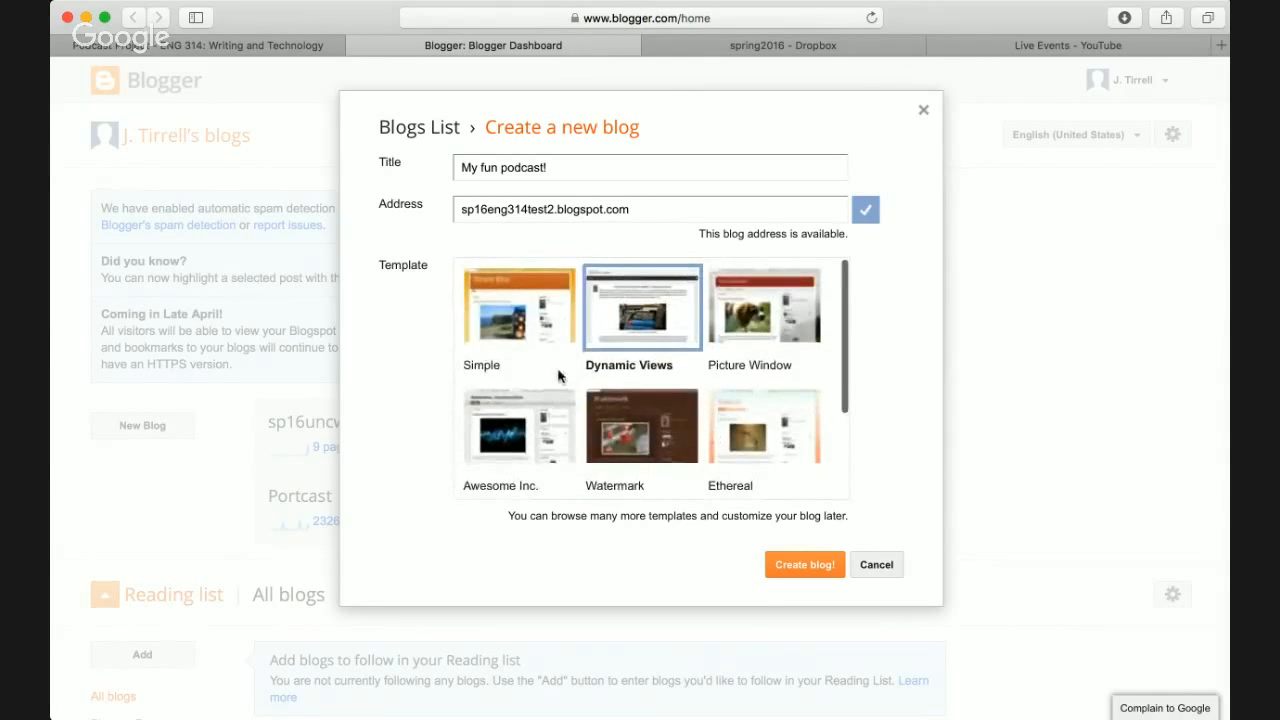
click(520, 316)
click(628, 400)
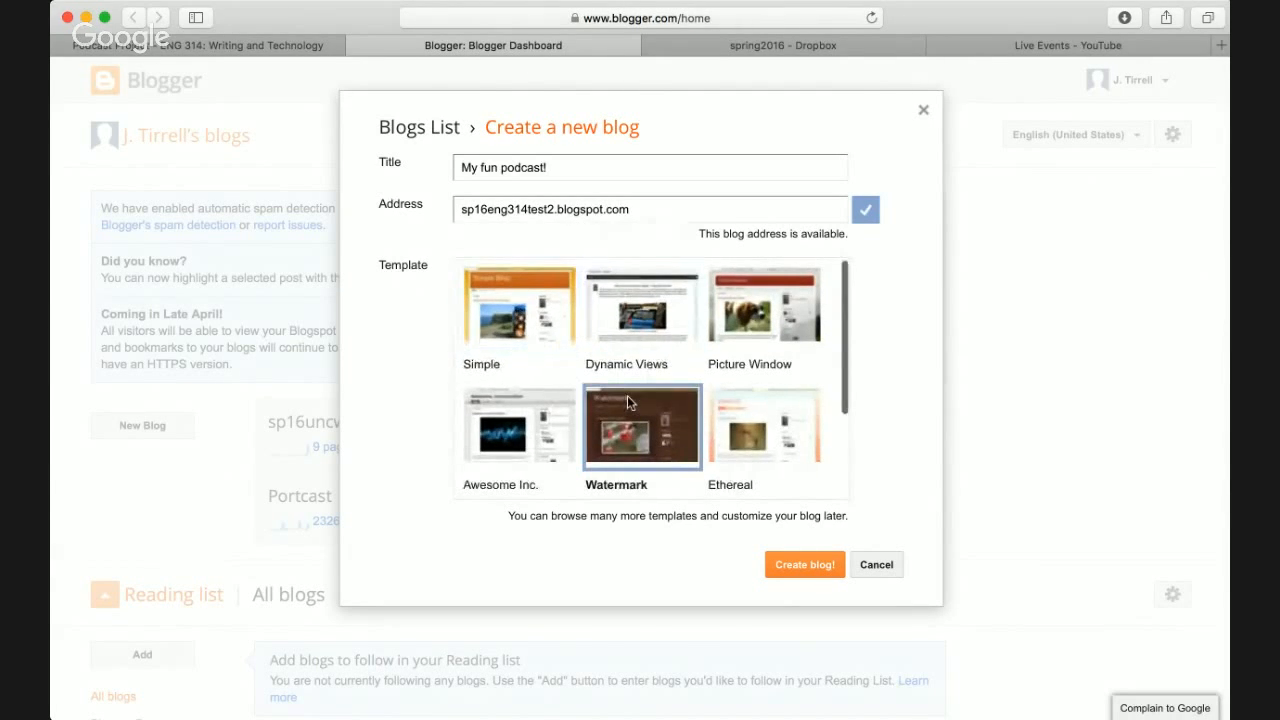
scroll(720, 405, down, 3)
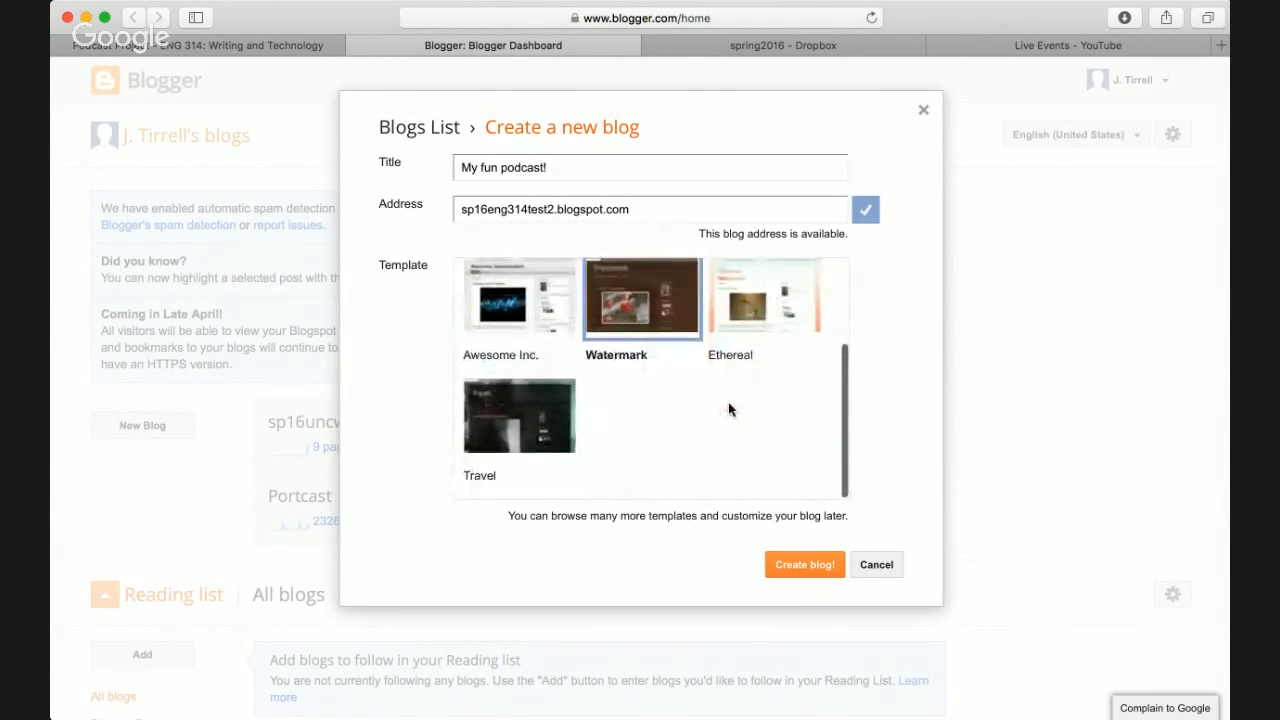
scroll(728, 409, up, 3)
click(530, 428)
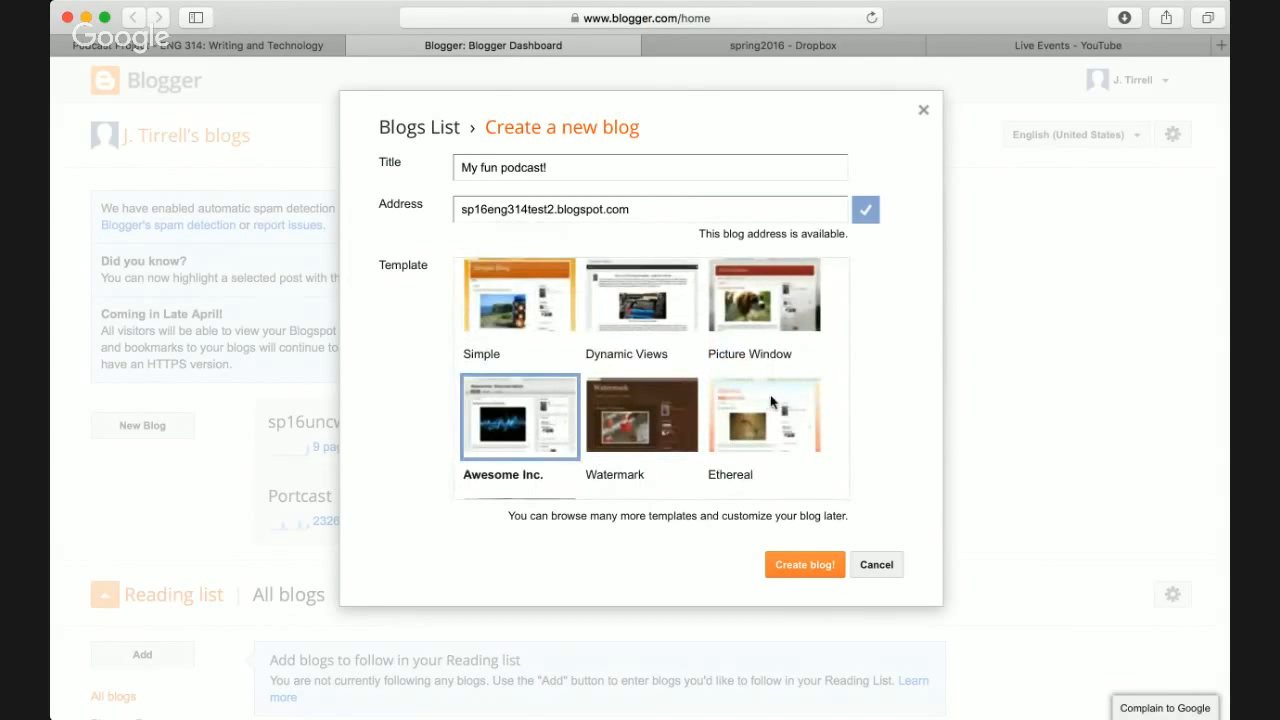
scroll(772, 402, down, 3)
click(803, 566)
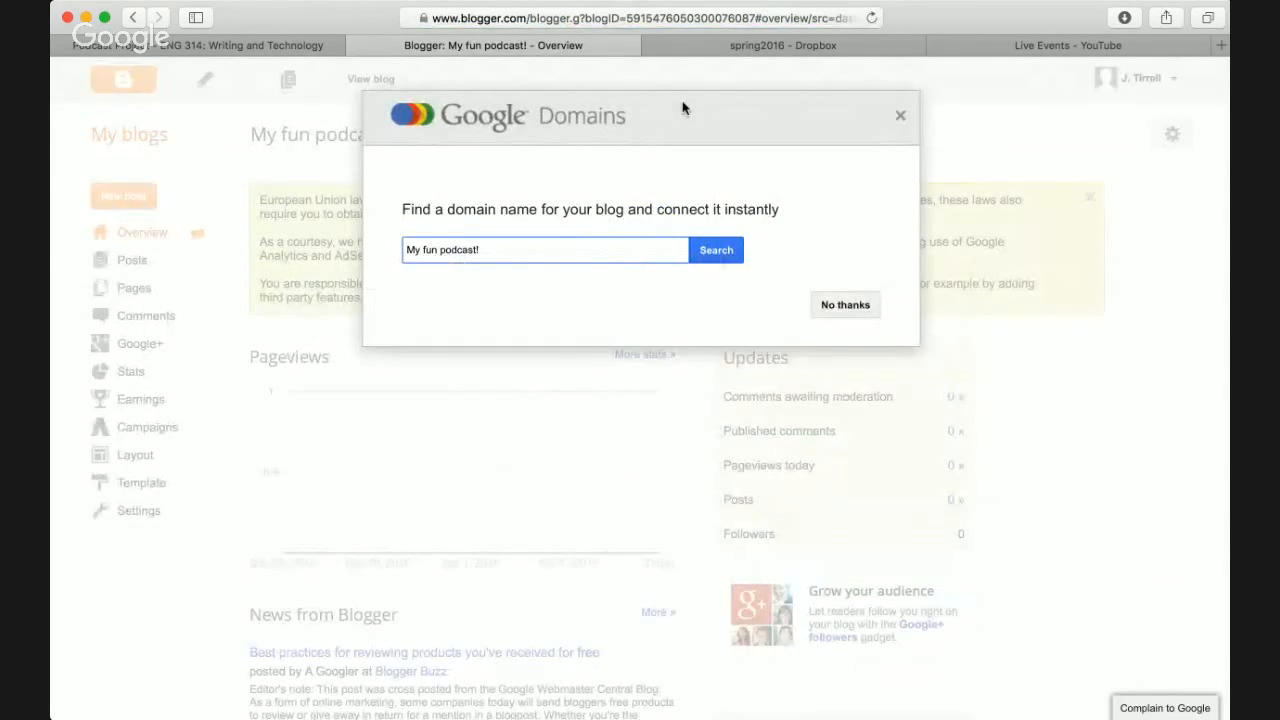
- Open a new blank Safari tab, begin typing a web address, then abandon it
key(super+t)
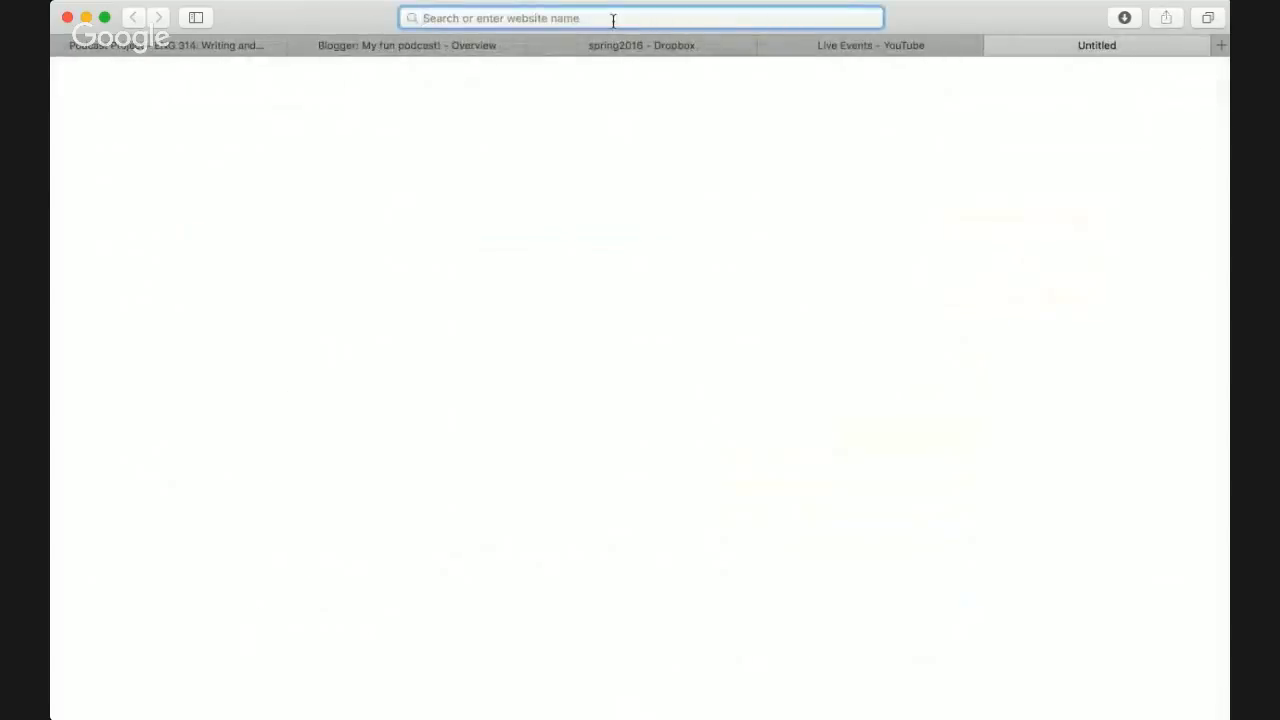
text(jt)
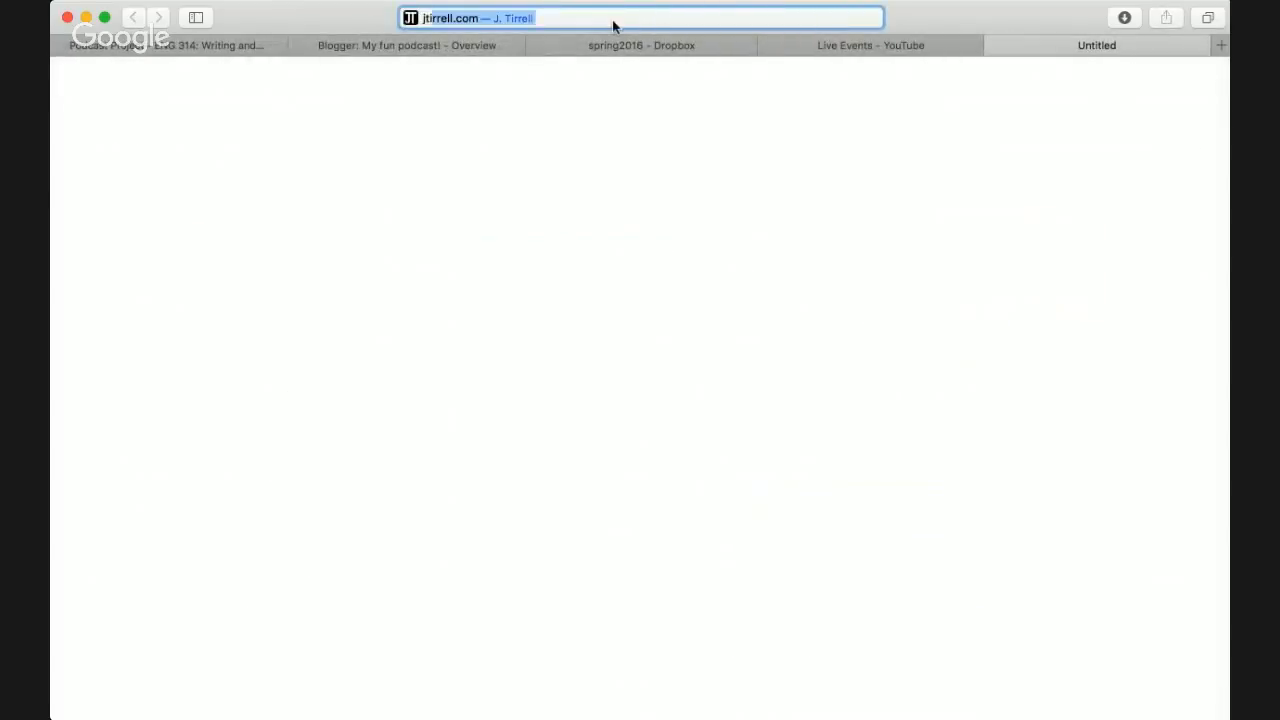
key(BackSpace)
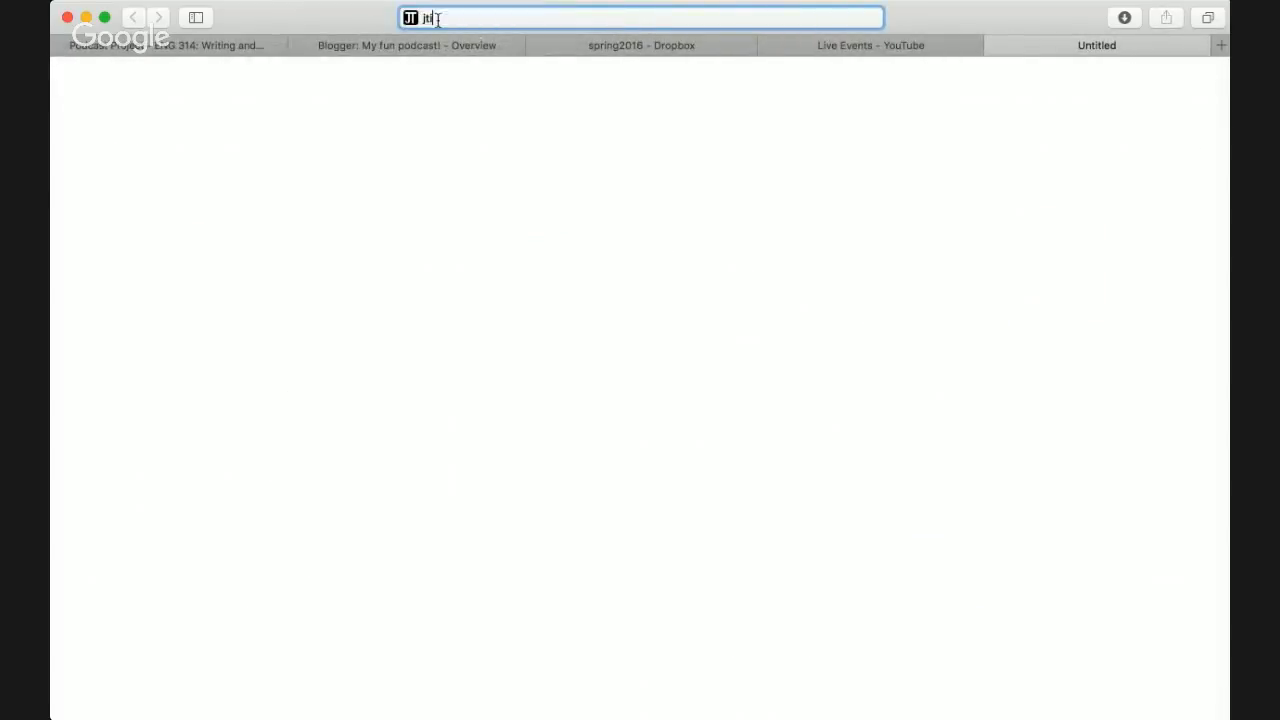
text(ir)
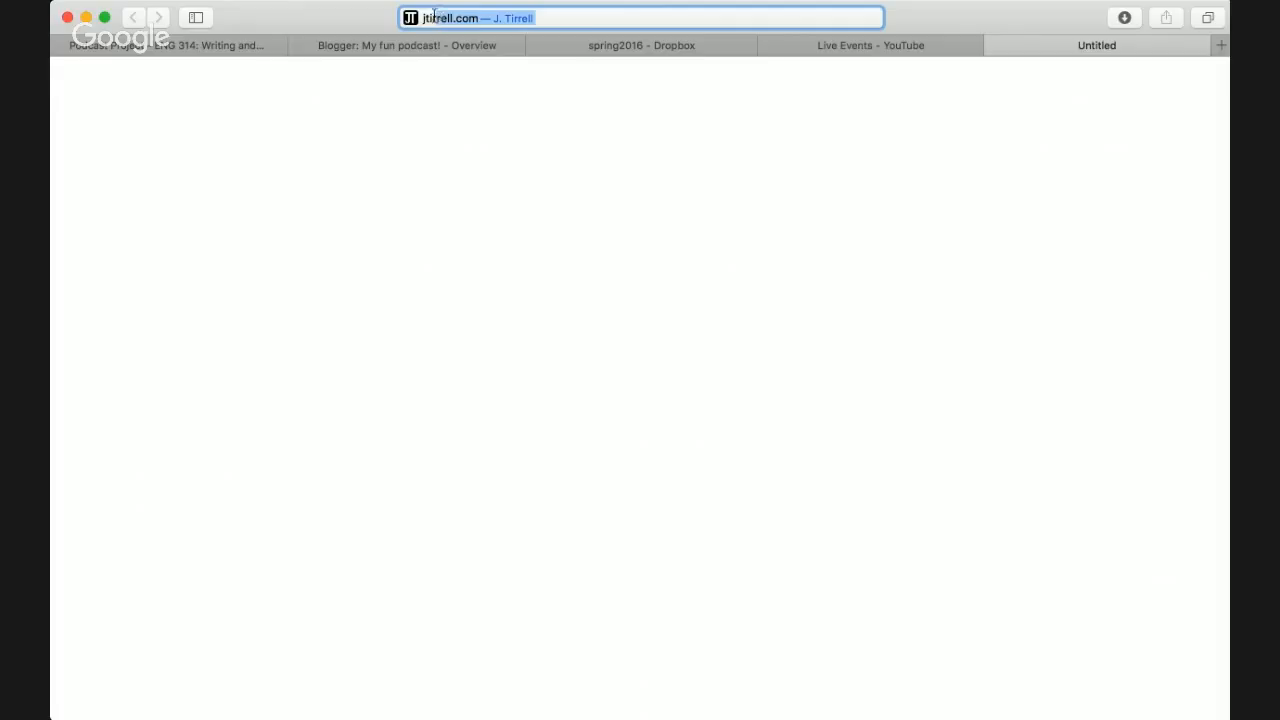
click(371, 89)
- Close the blank tab, return to Blogger and decline the Google Domains offer with No thanks
key(super+w)
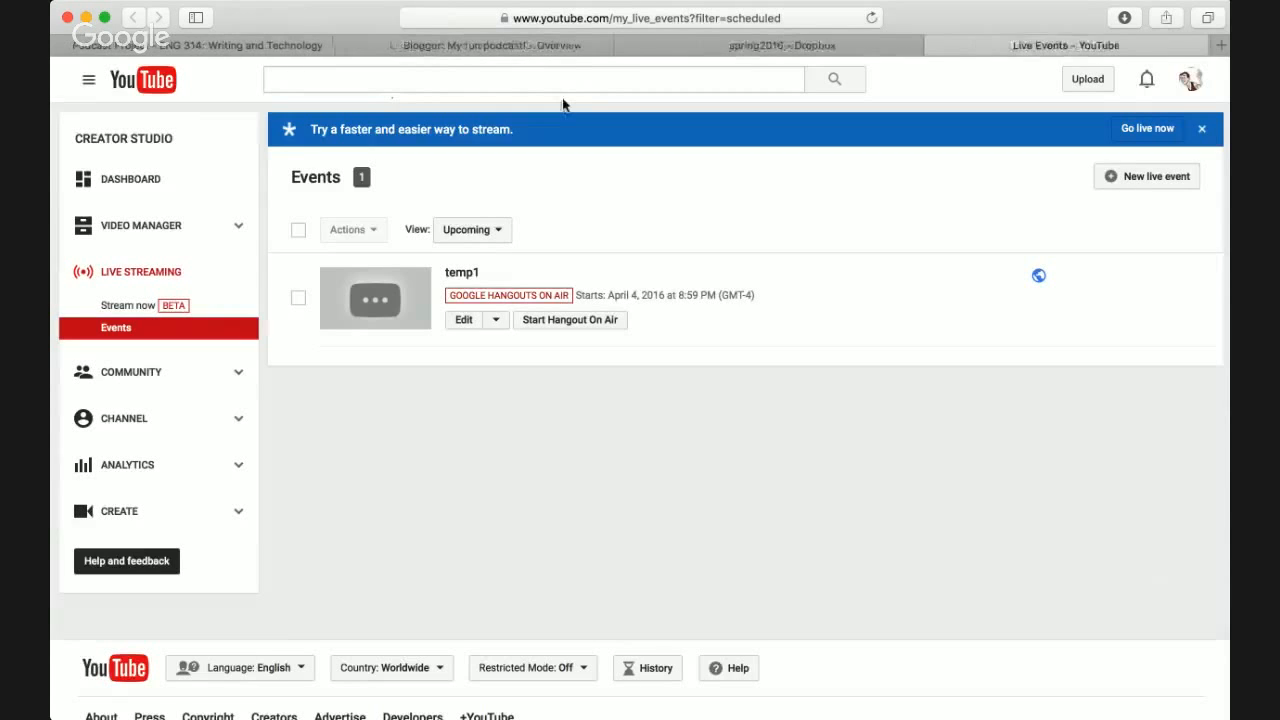
key(super+1)
key(super+2)
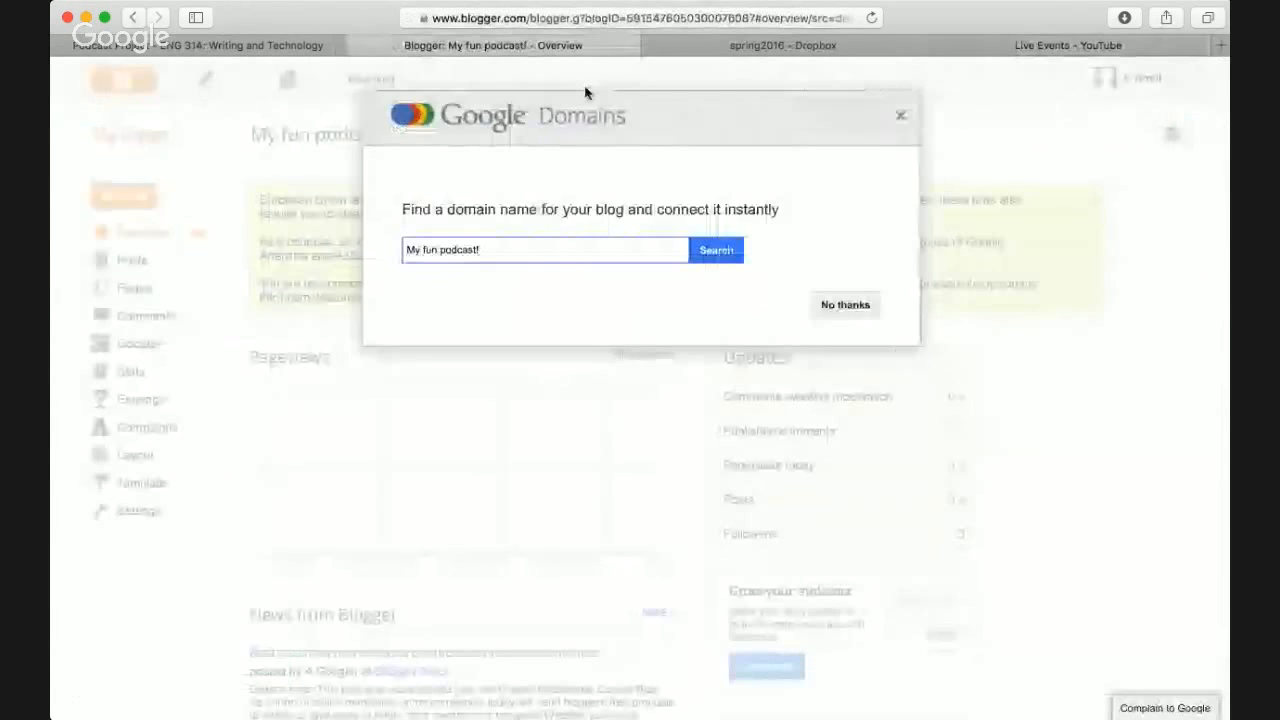
click(536, 251)
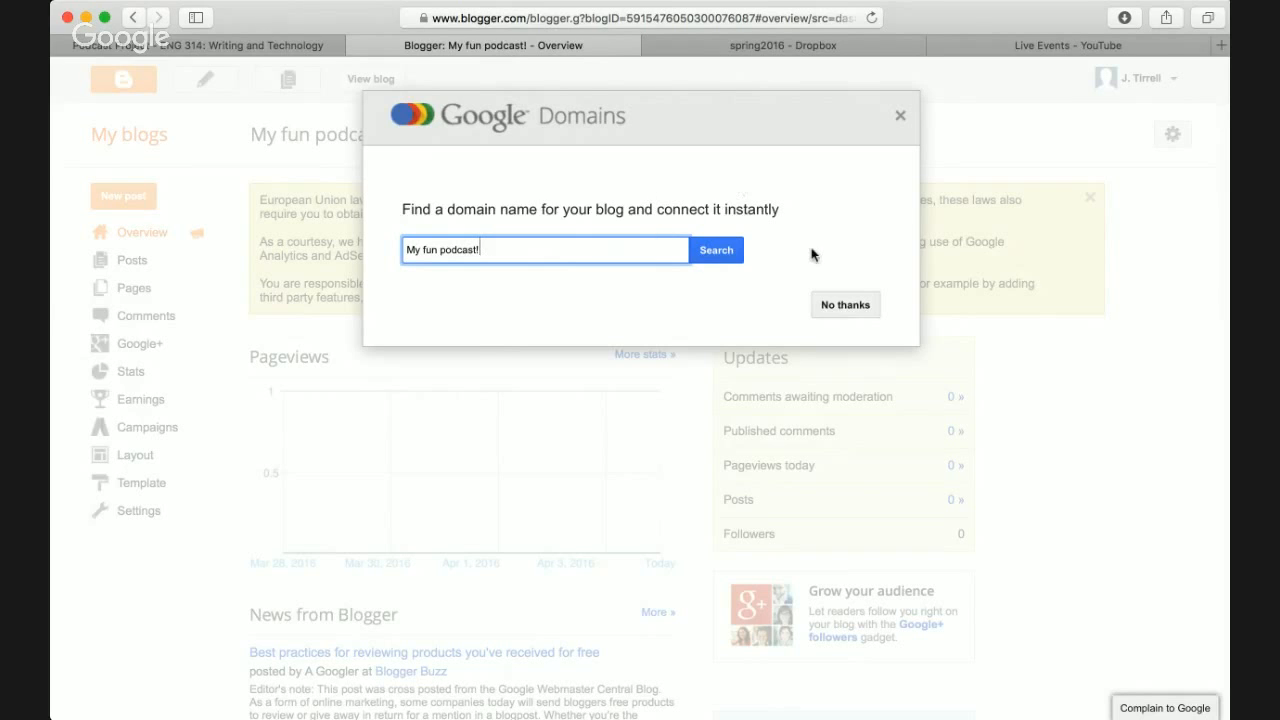
click(846, 307)
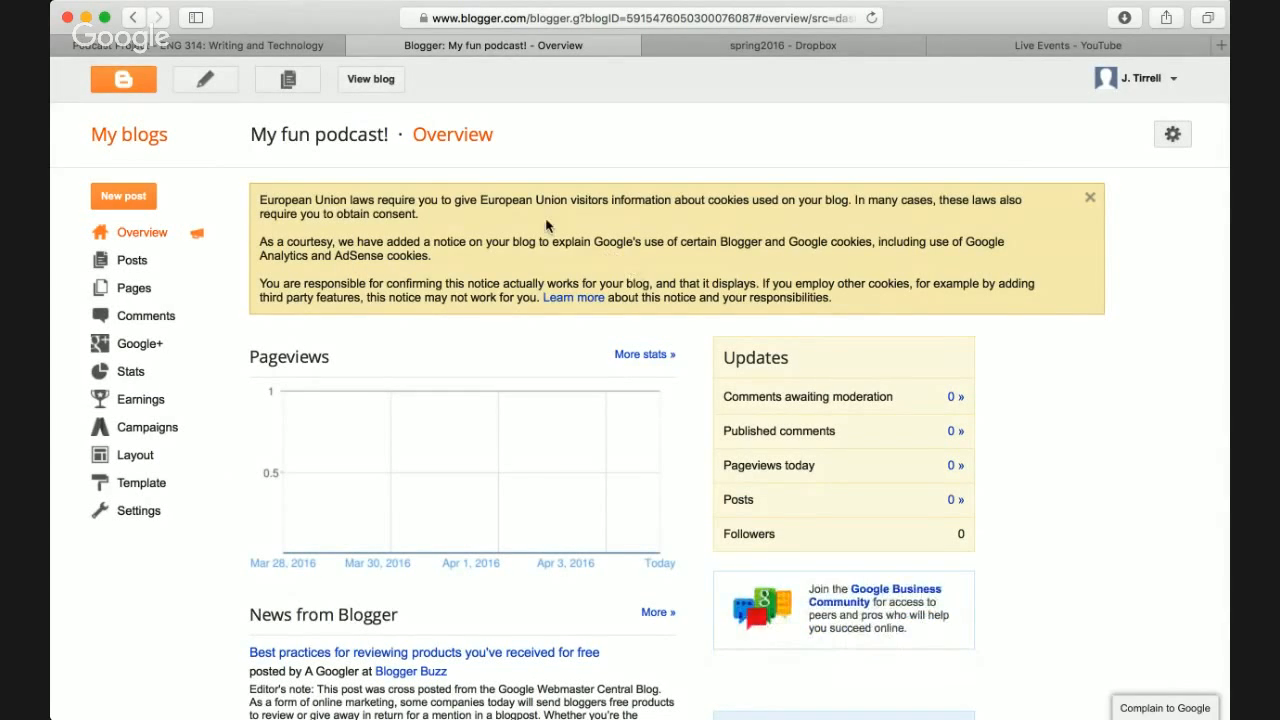
- Open the live blog at sp16eng314test2.blogspot.com in a new tab via View blog
scroll(340, 204, down, 2)
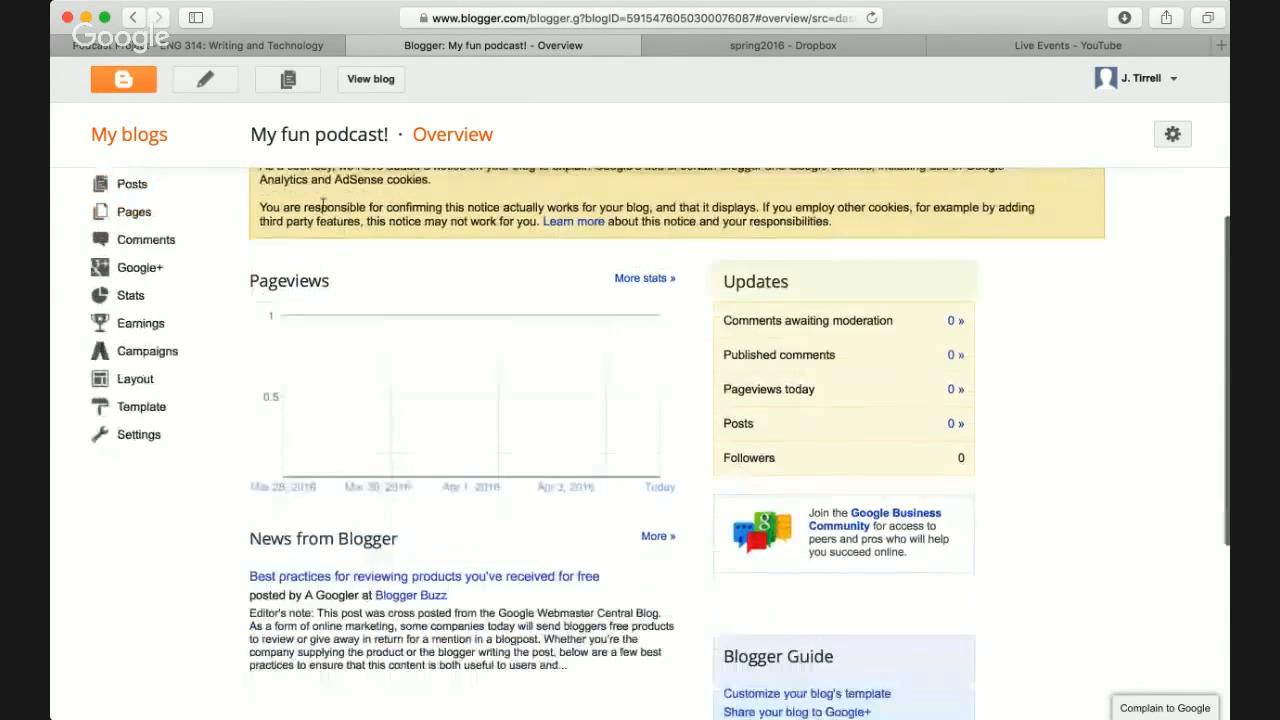
scroll(330, 205, up, 2)
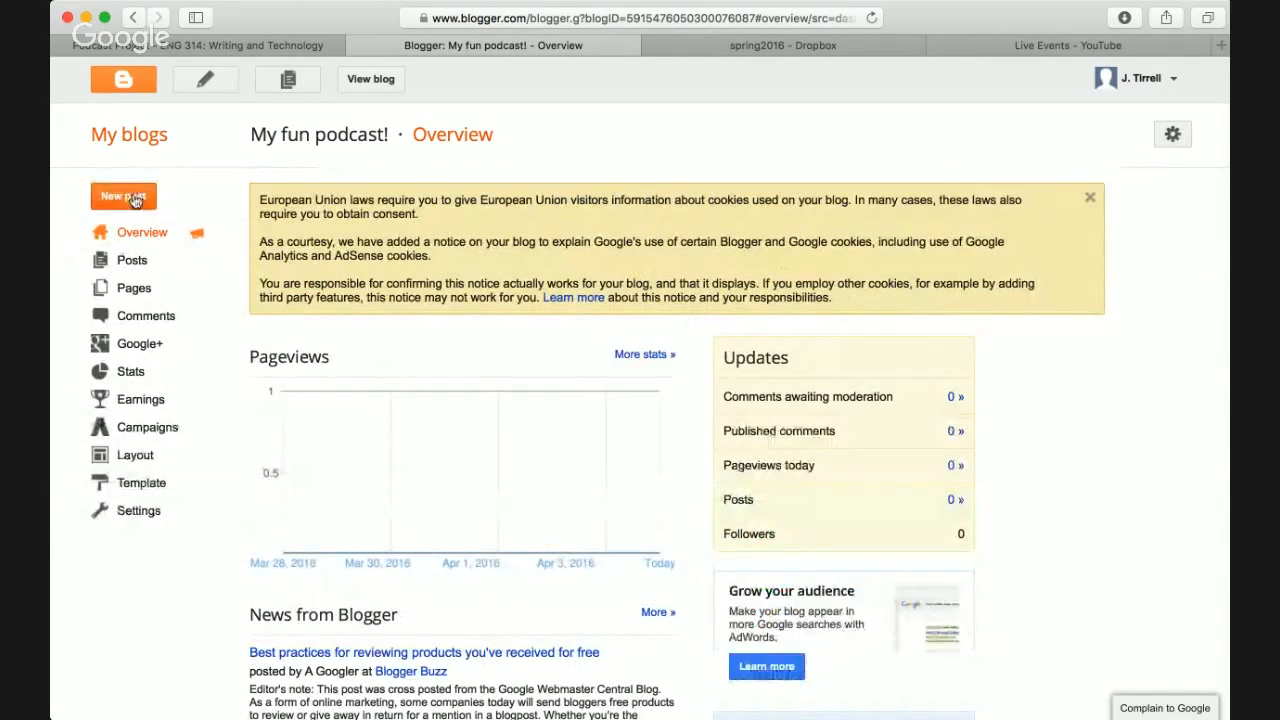
click(382, 80)
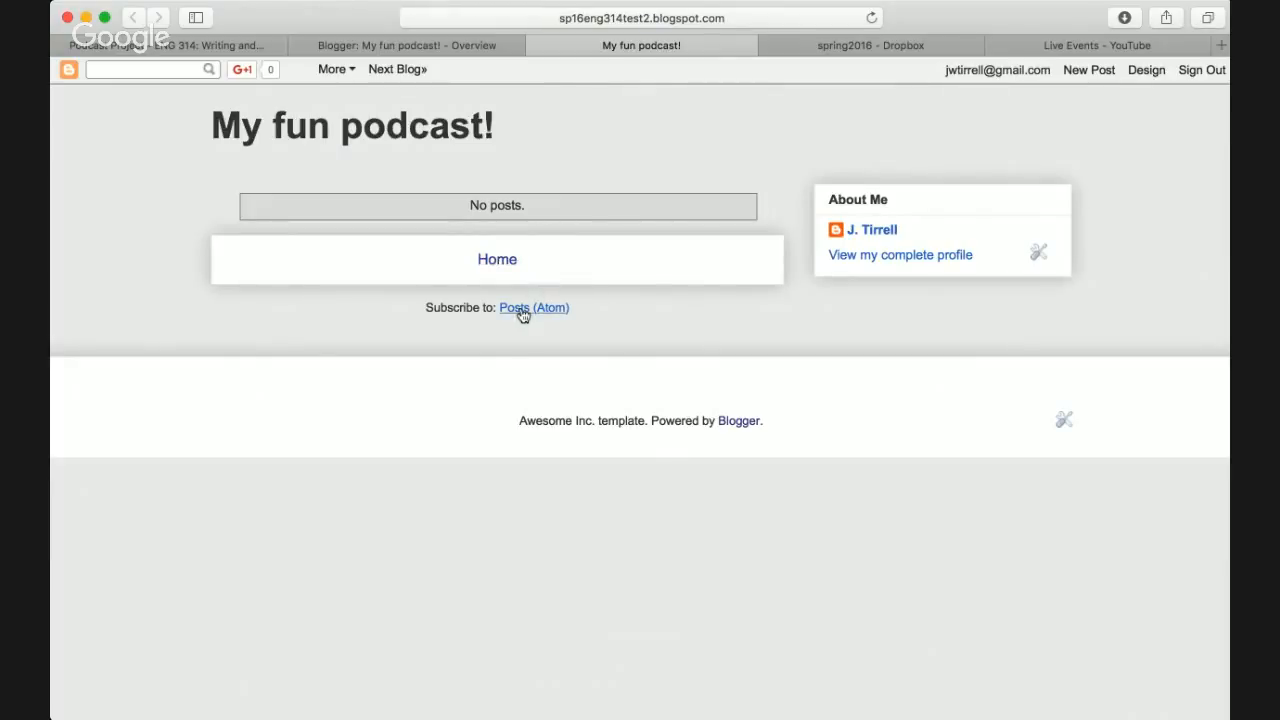
- Return from the live blog to the 'Blogger: My fun podcast! - Overview' tab
click(684, 18)
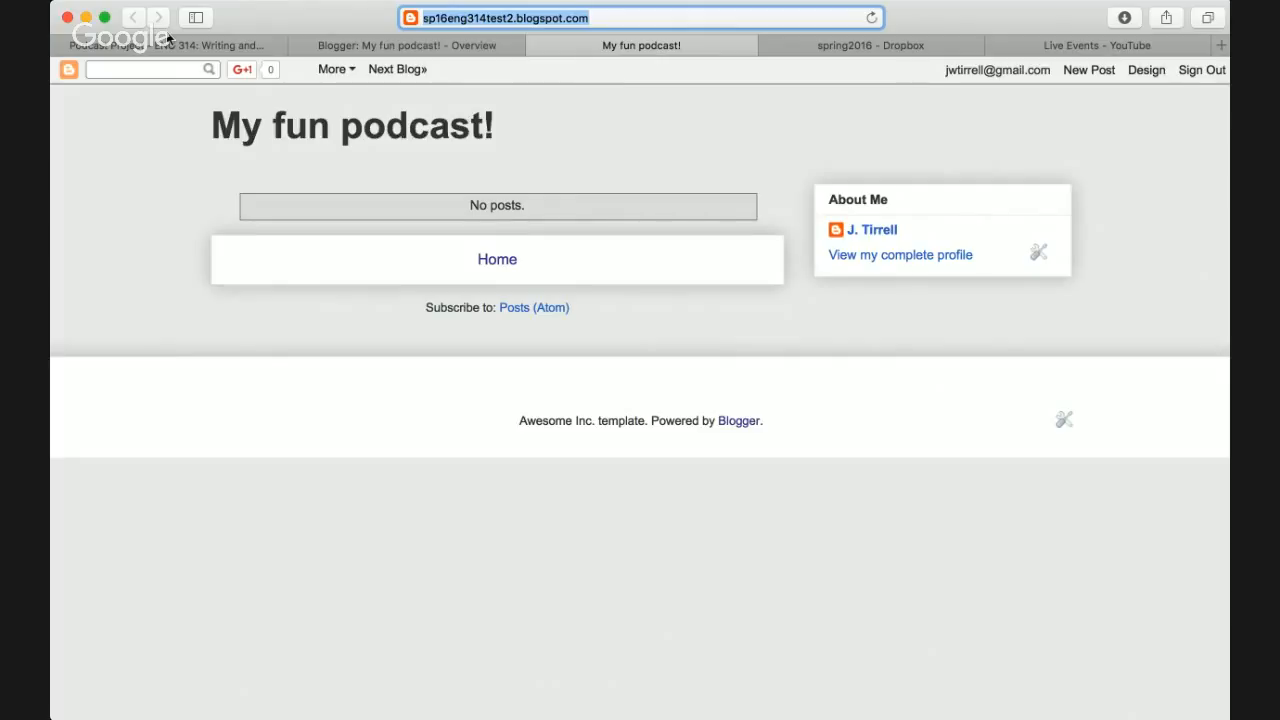
key(super+Tab)
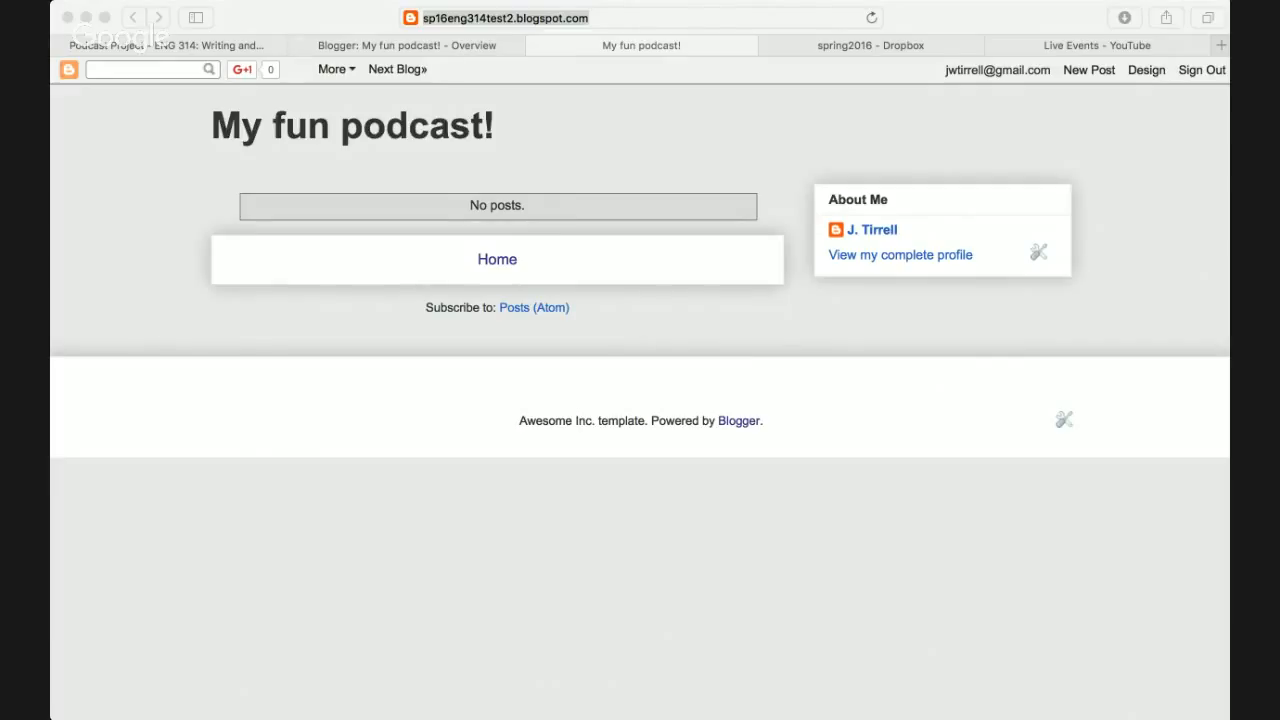
key(super+Tab)
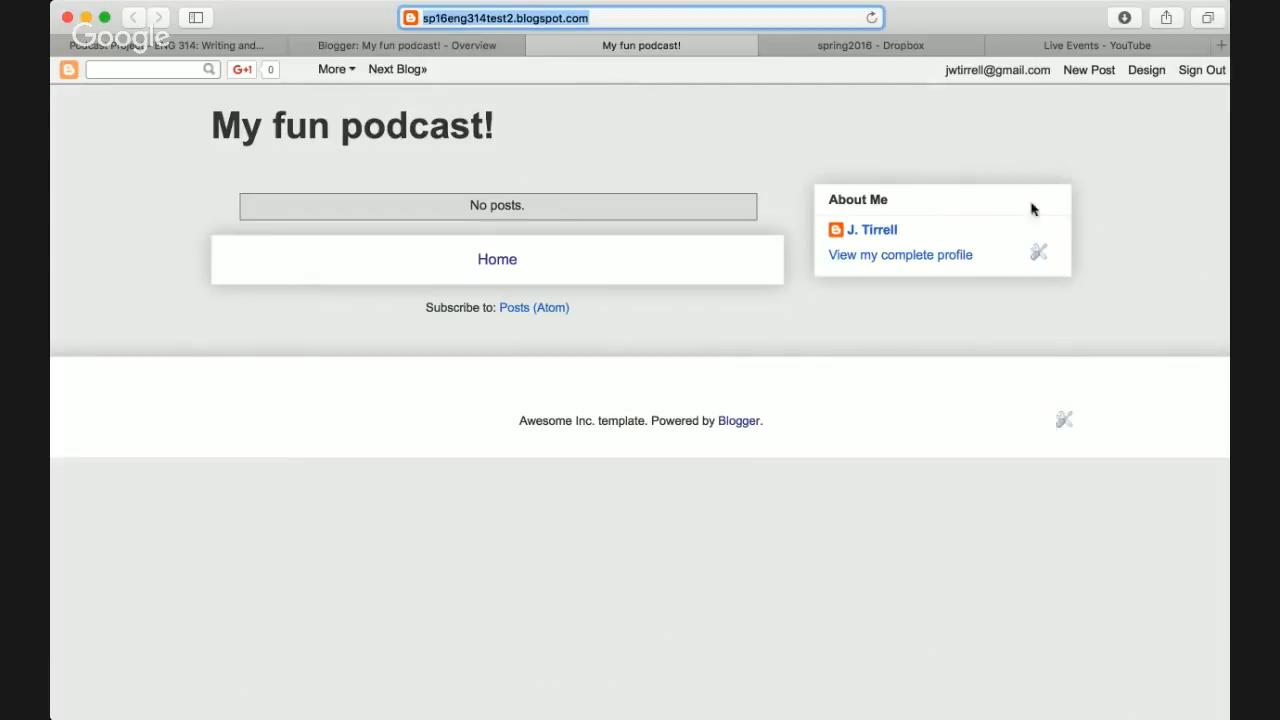
key(super+Tab)
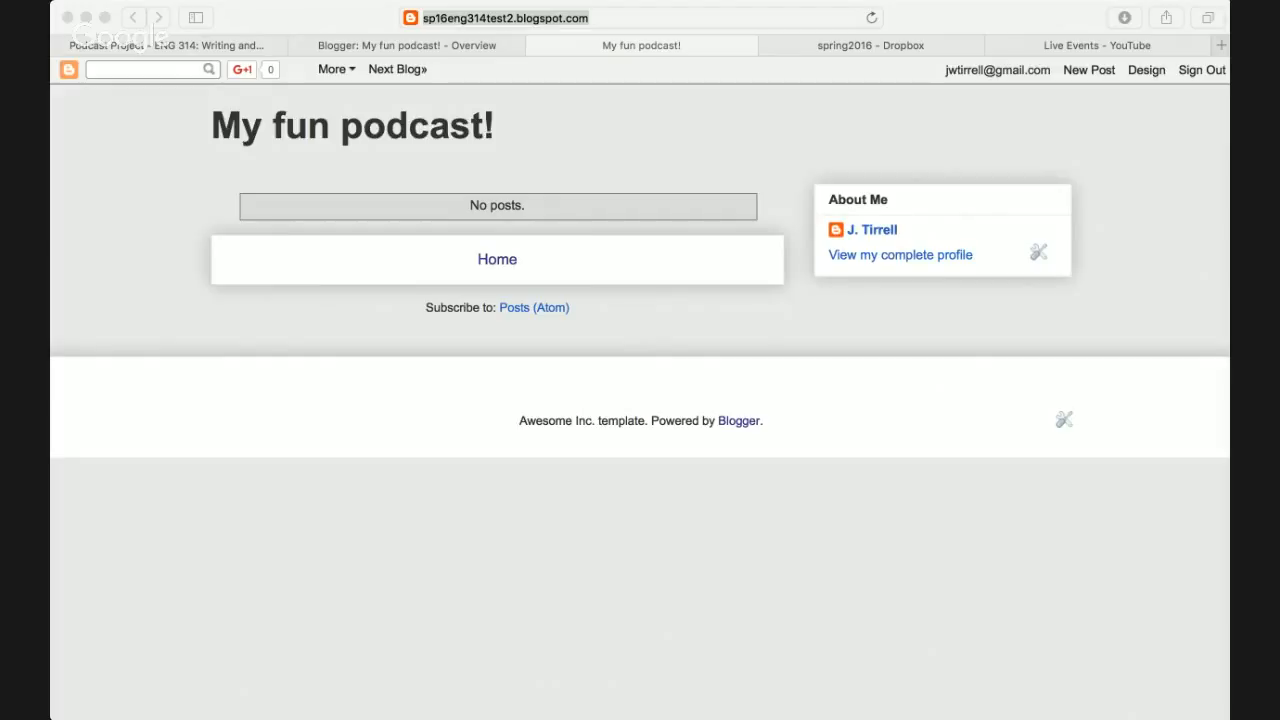
click(642, 355)
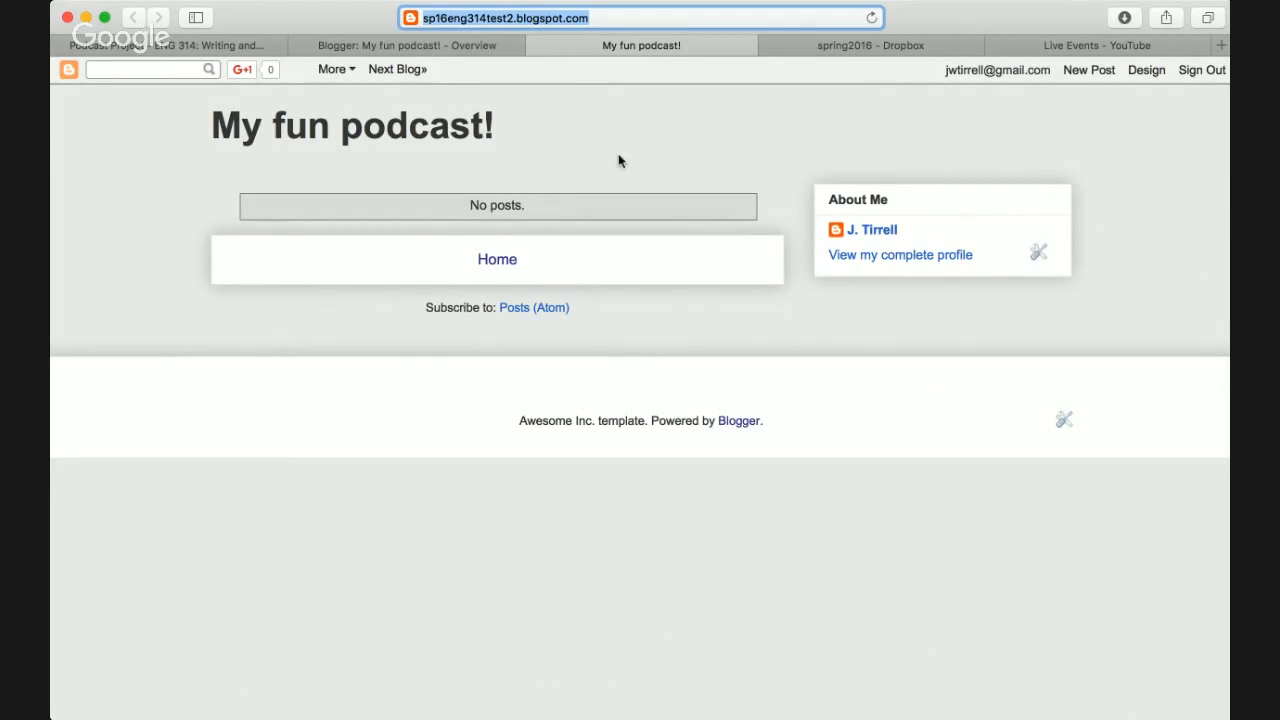
click(482, 42)
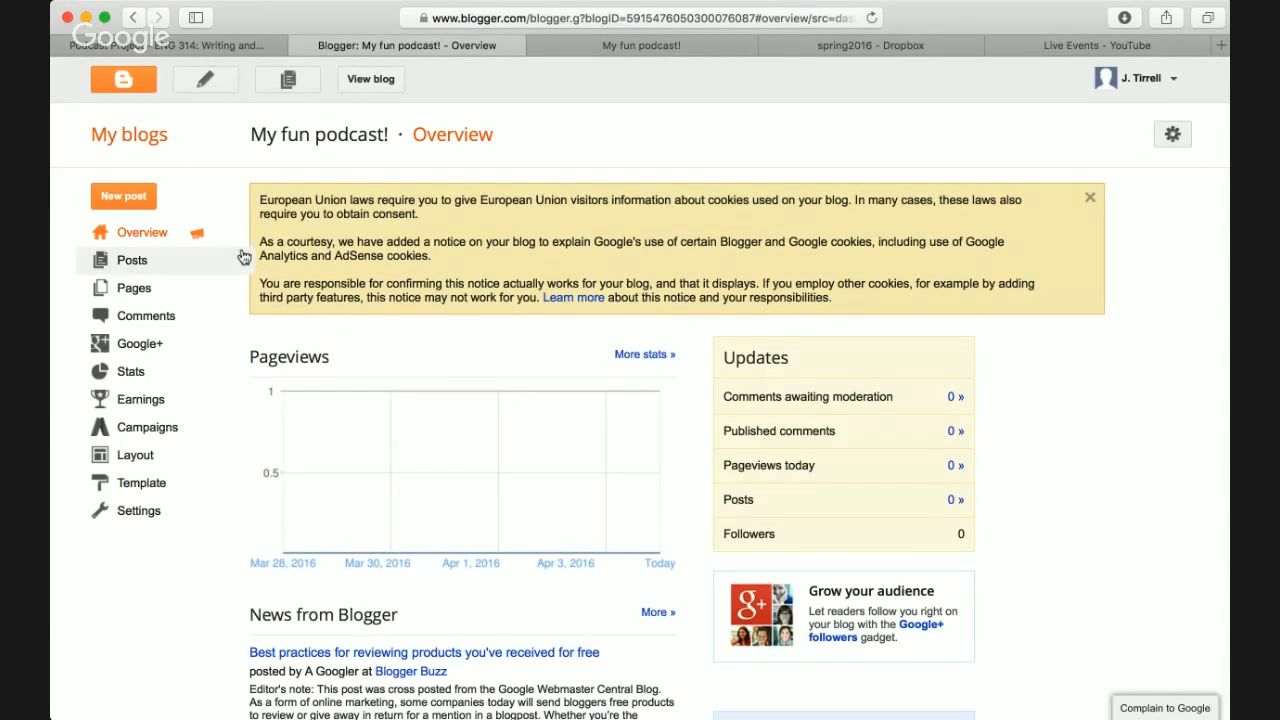
- Browse the blog's Posts and Pages lists and glance at the live blog before returning
scroll(938, 300, down, 3)
scroll(938, 300, down, 4)
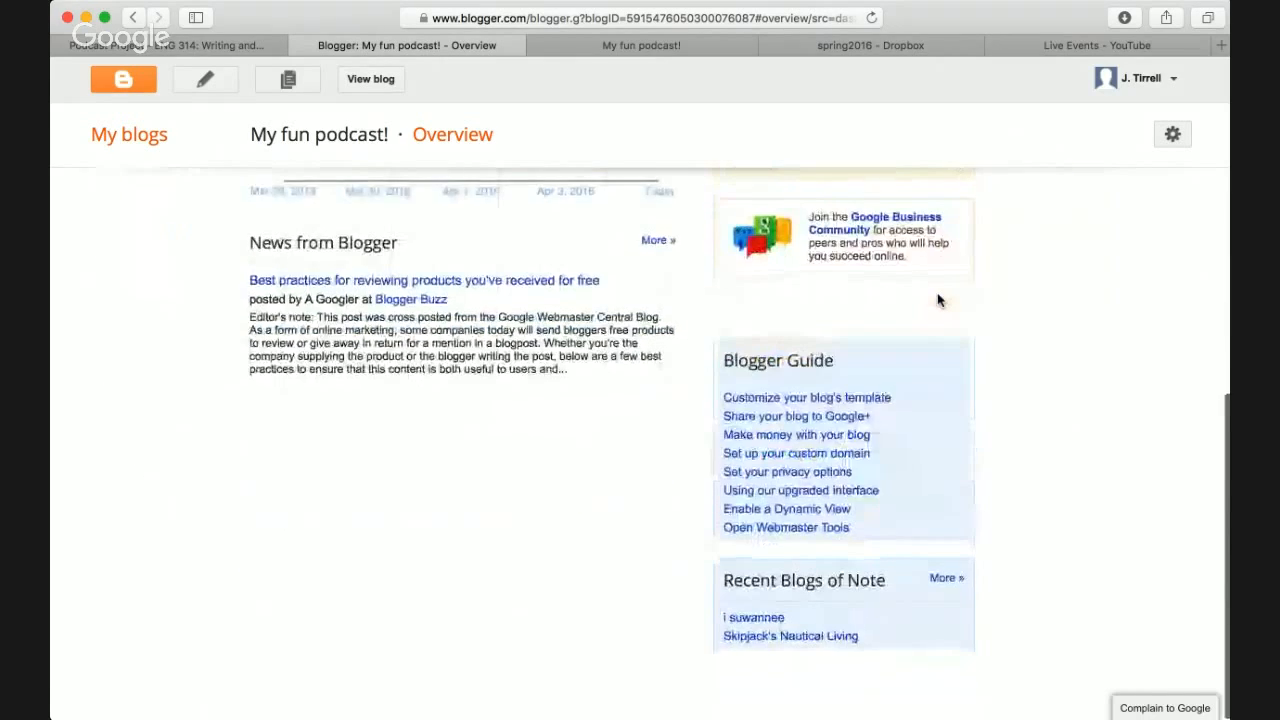
scroll(938, 300, up, 8)
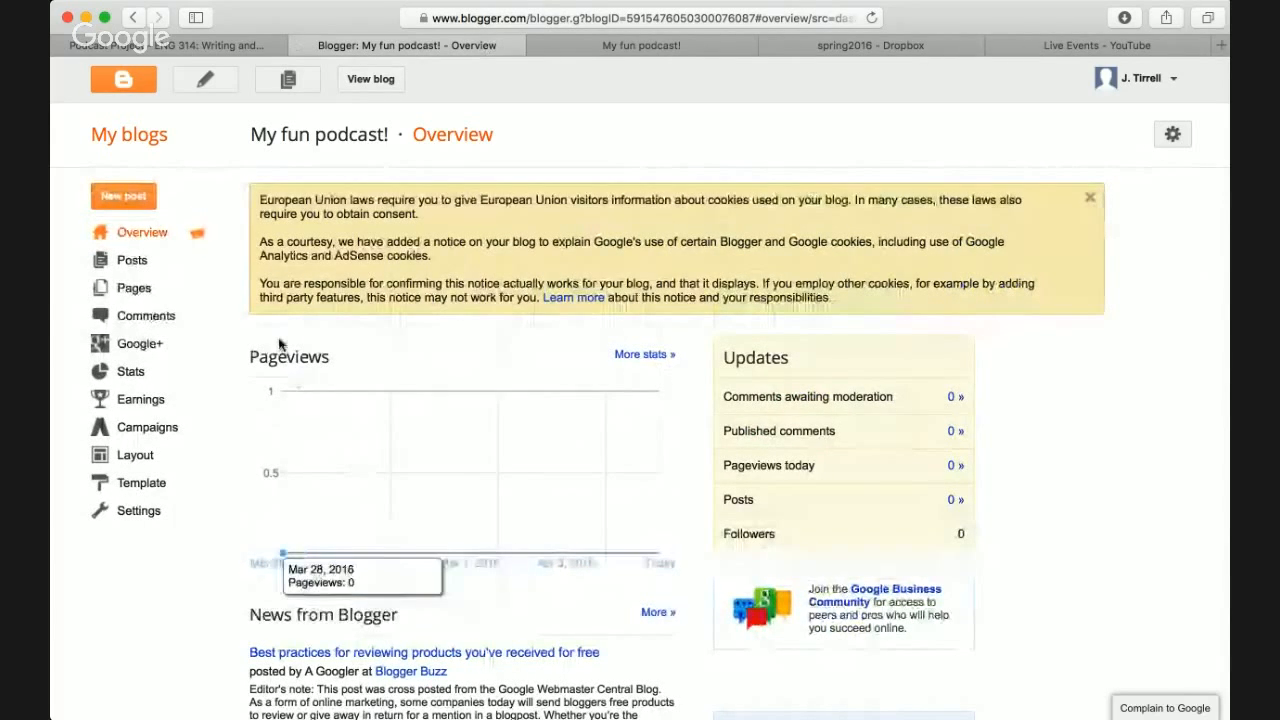
click(141, 193)
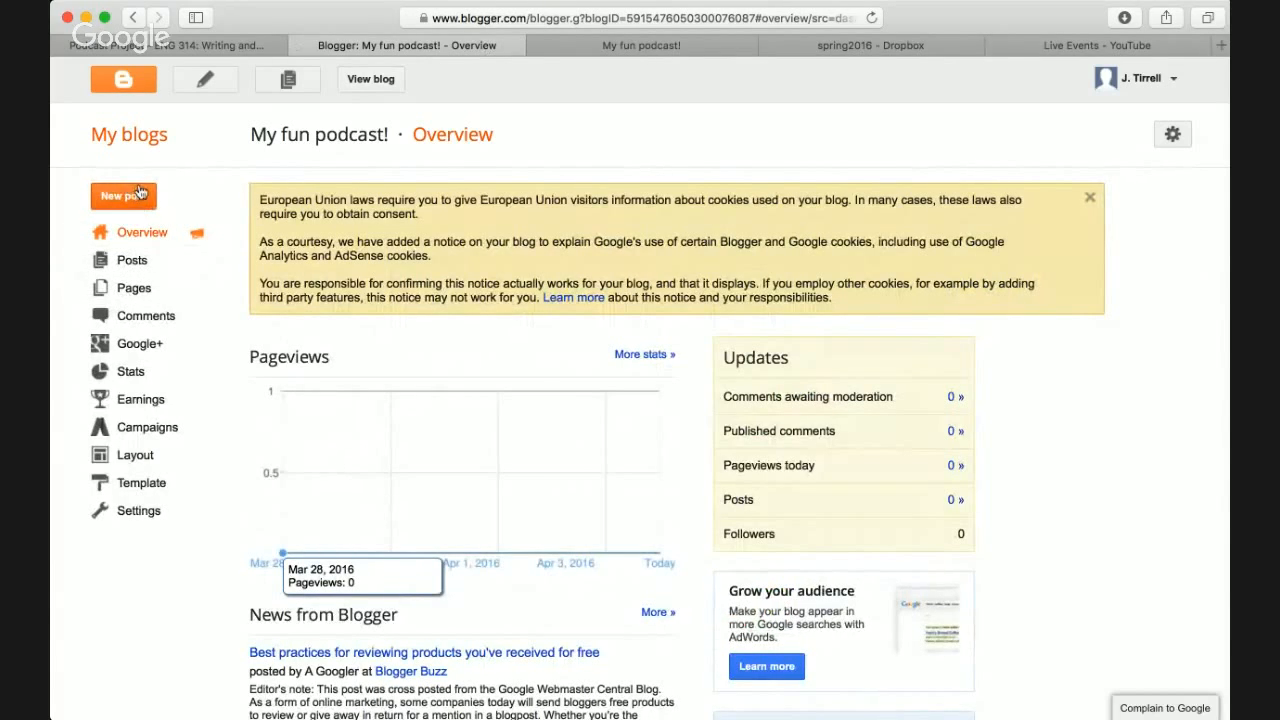
click(138, 264)
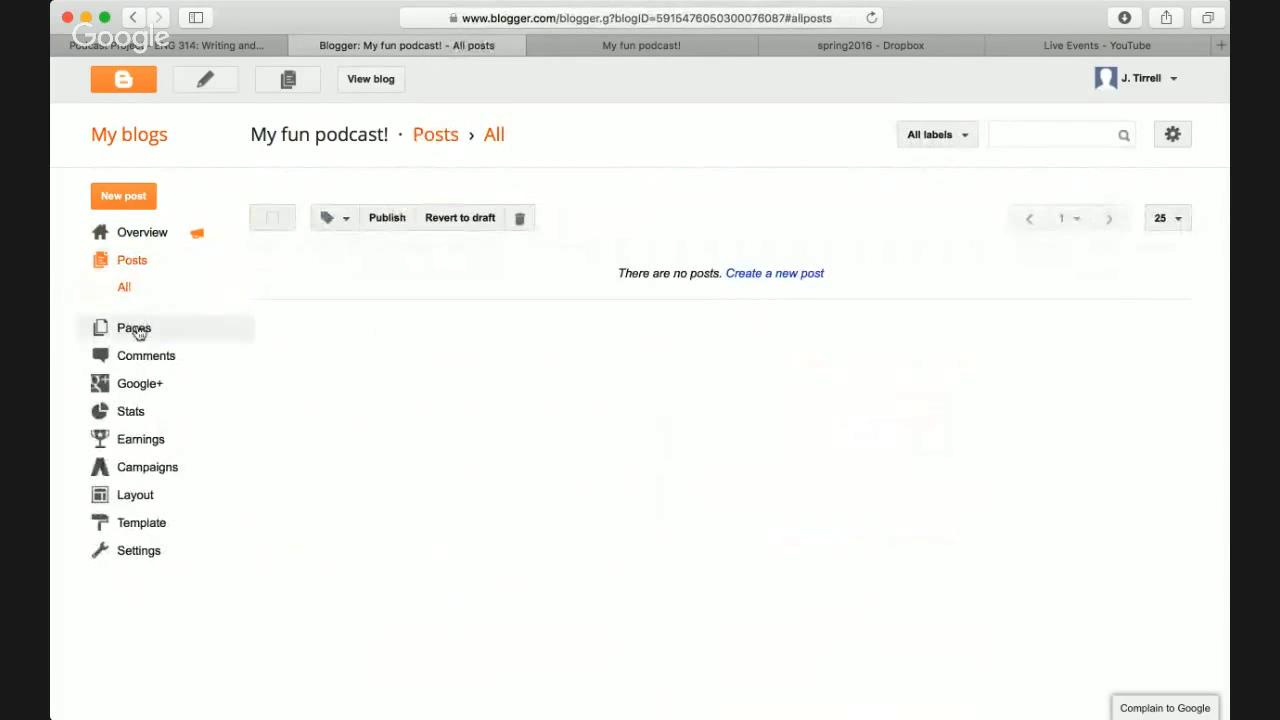
click(139, 331)
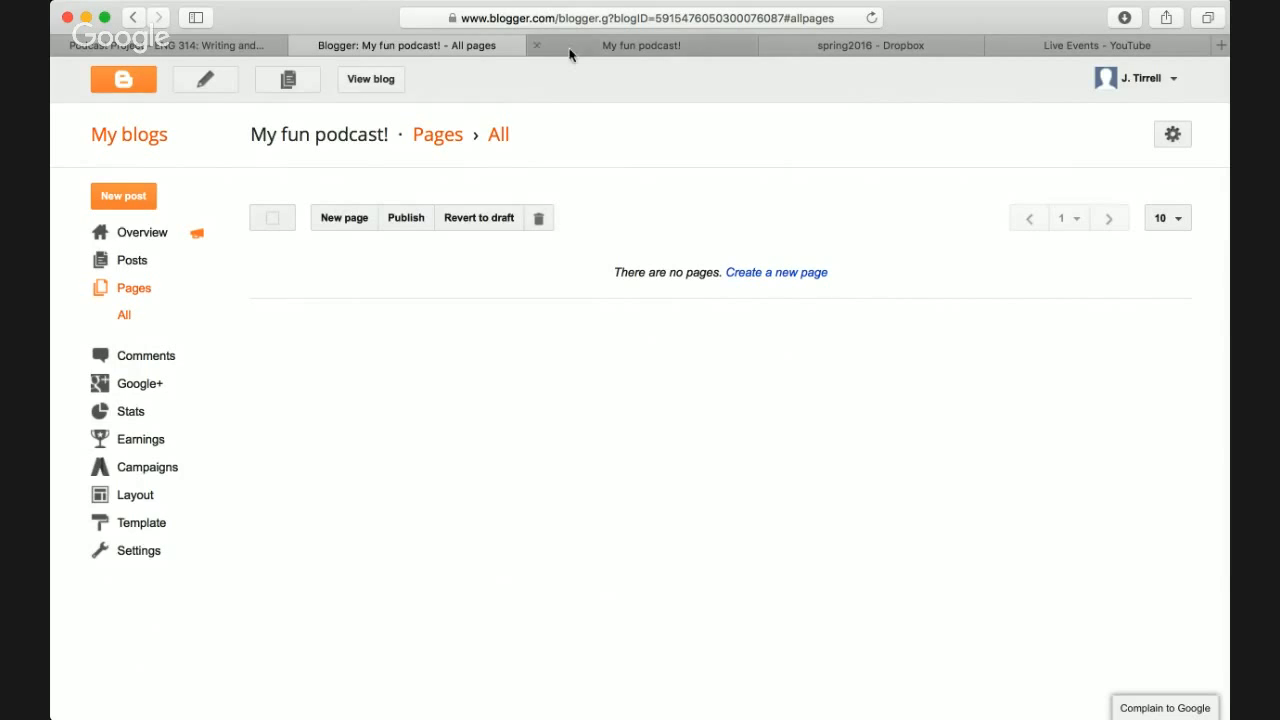
click(611, 46)
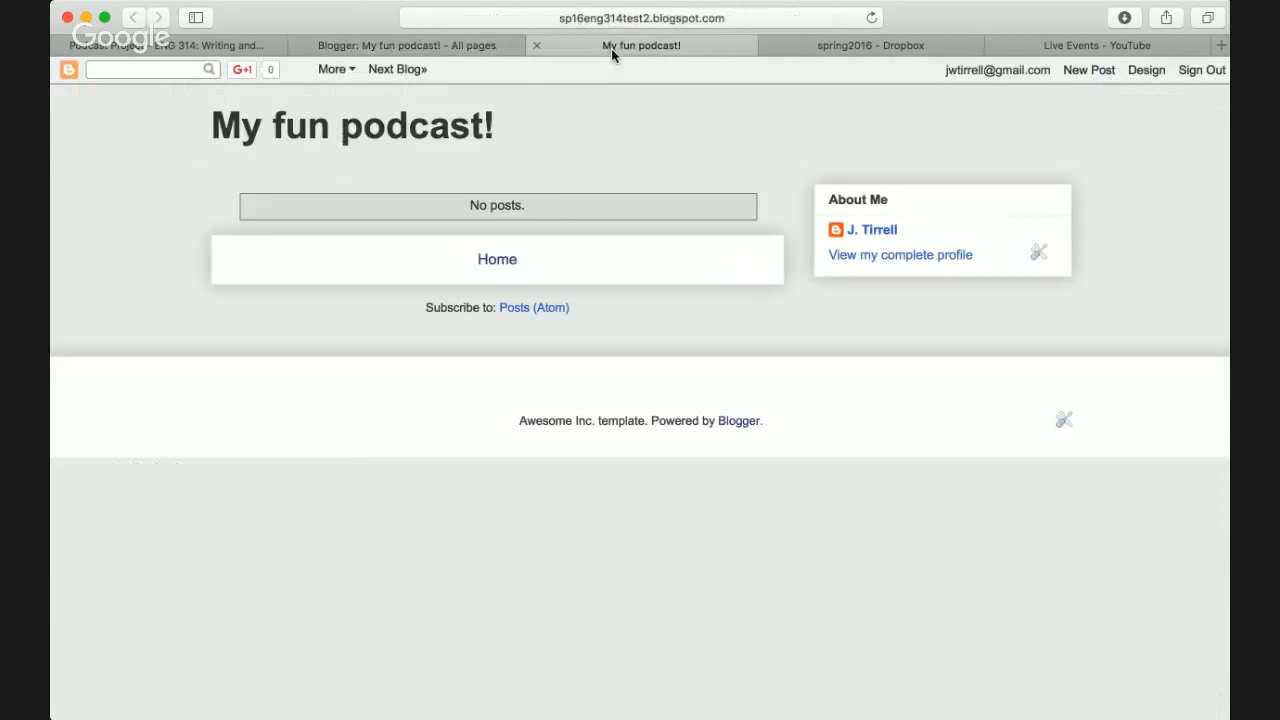
click(444, 52)
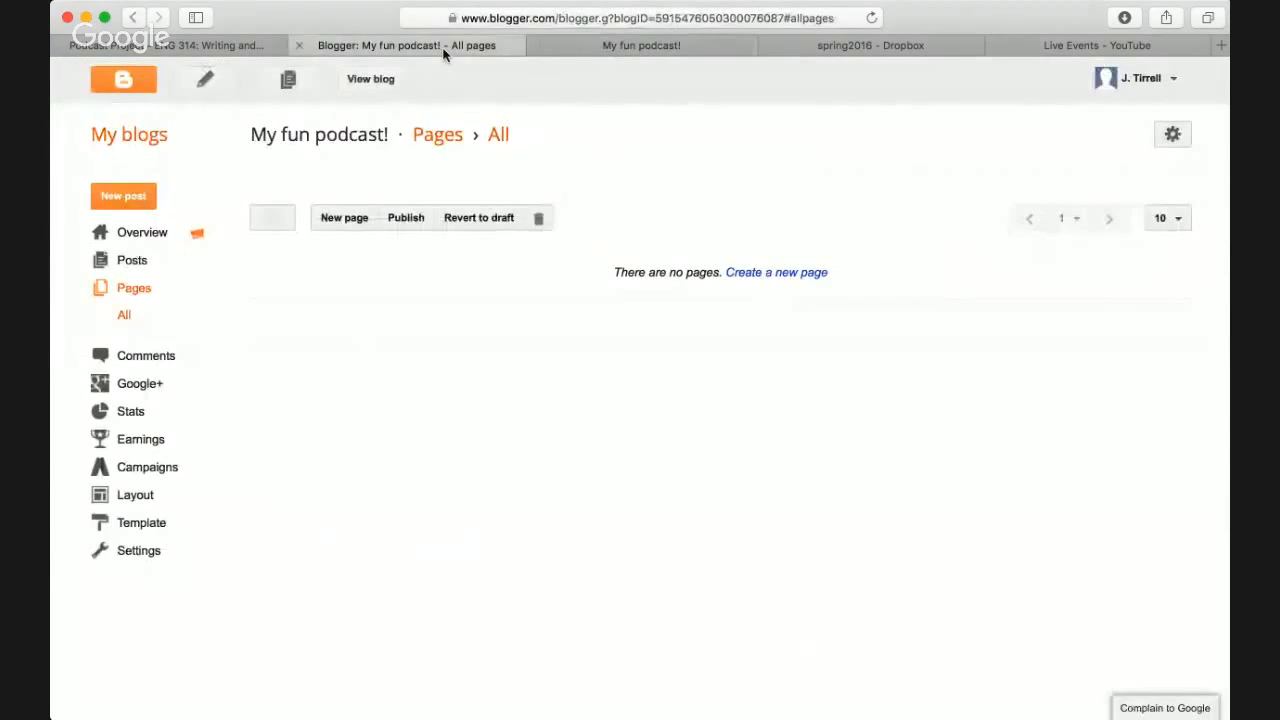
- Check the Comments and Spam lists, then go to the Google+ integration page
click(156, 358)
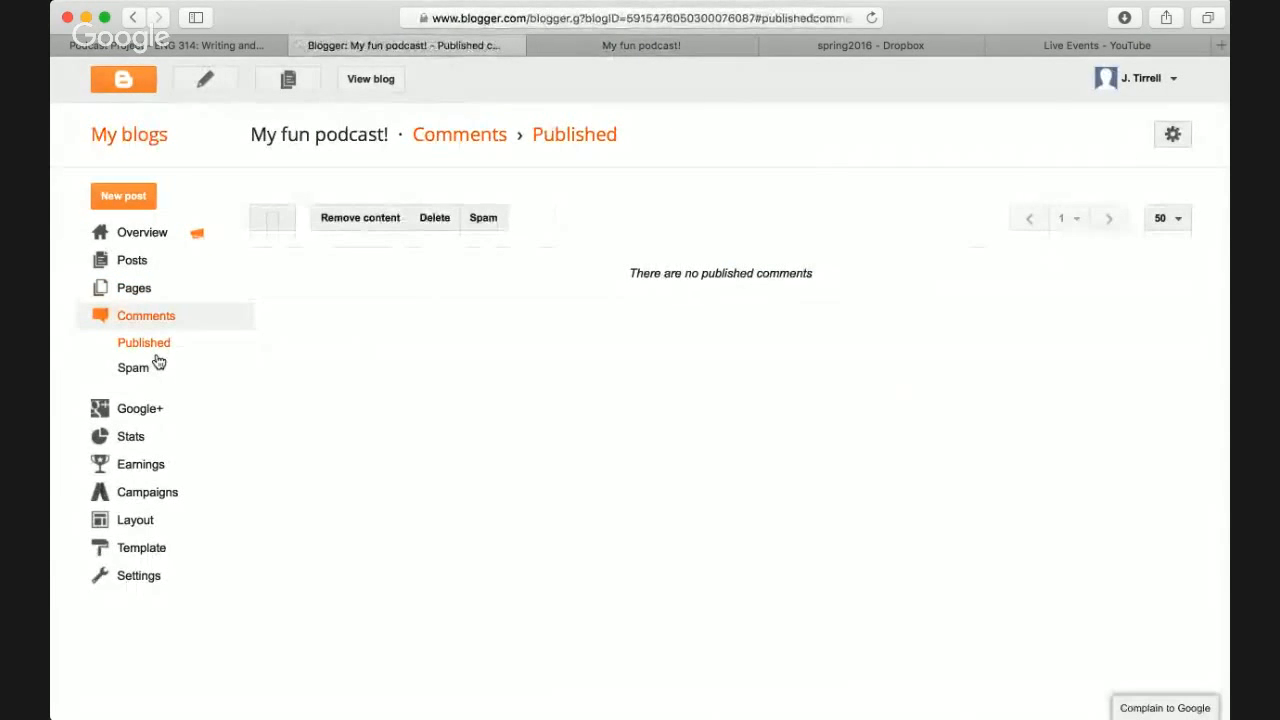
click(152, 372)
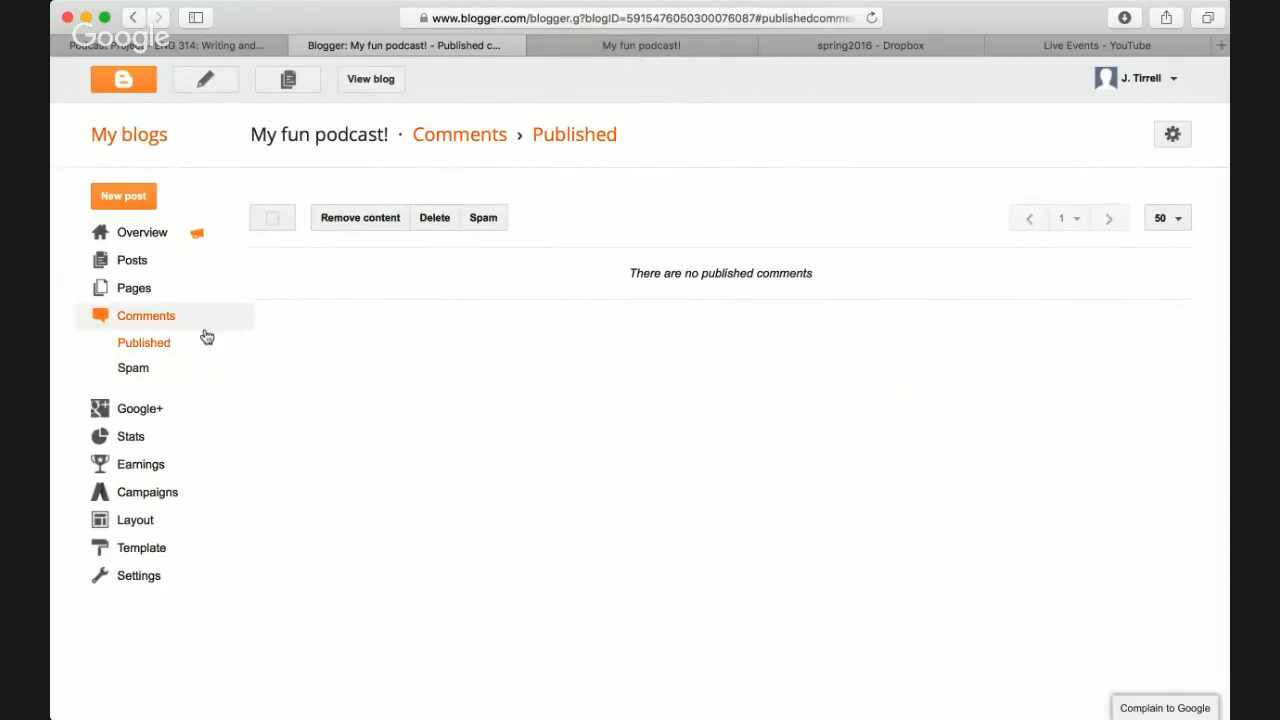
click(140, 415)
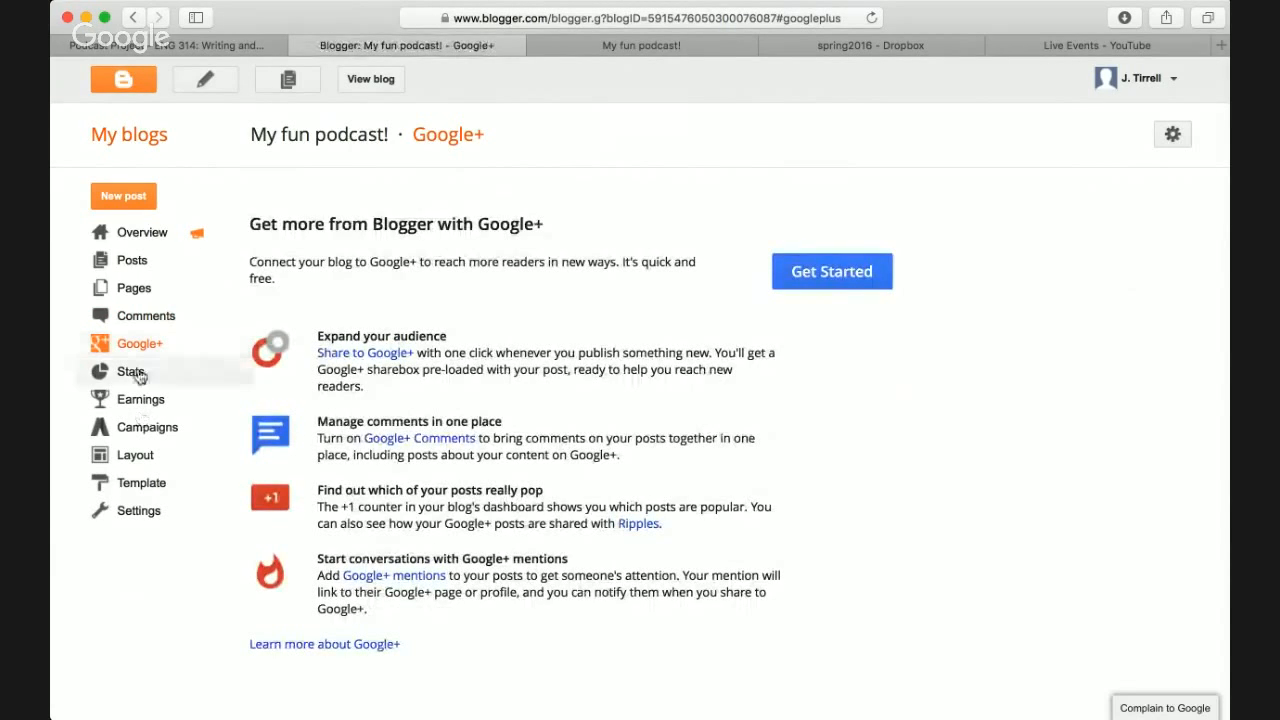
- Browse the Stats overview, post stats and Earnings, ending on the AdWords Campaigns page
click(131, 372)
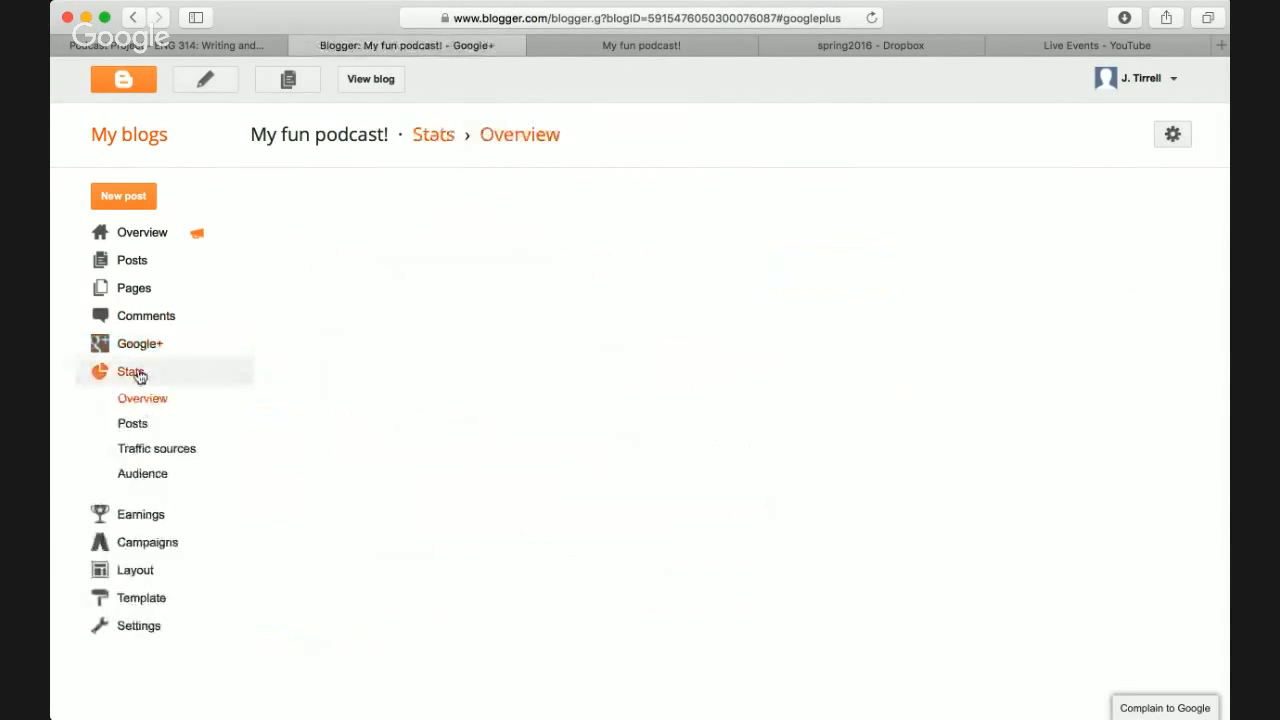
click(131, 423)
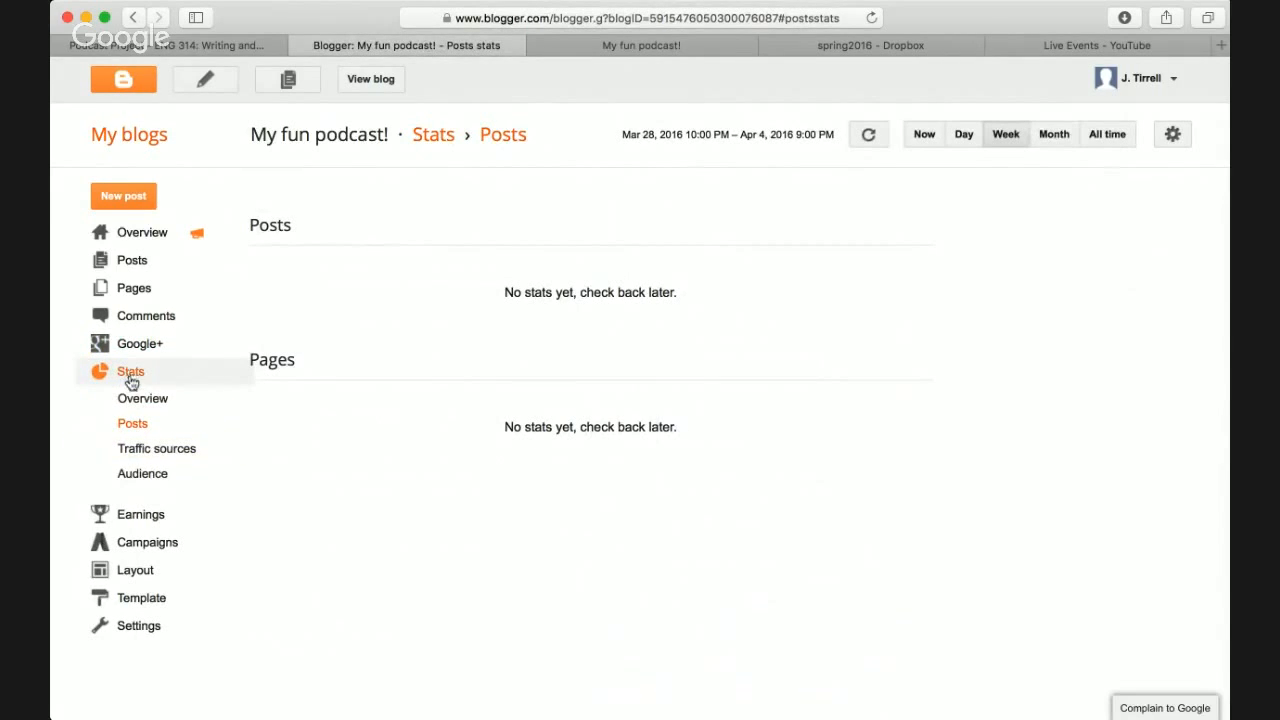
click(155, 514)
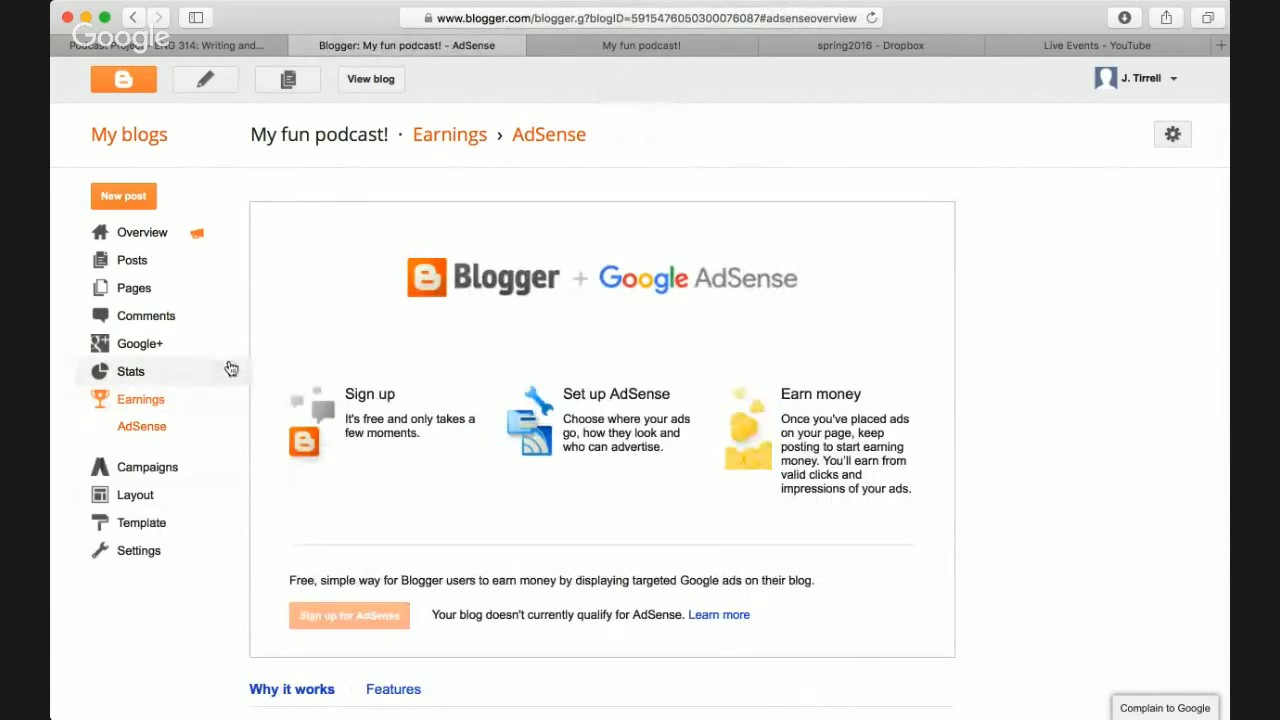
scroll(171, 364, down, 2)
click(163, 406)
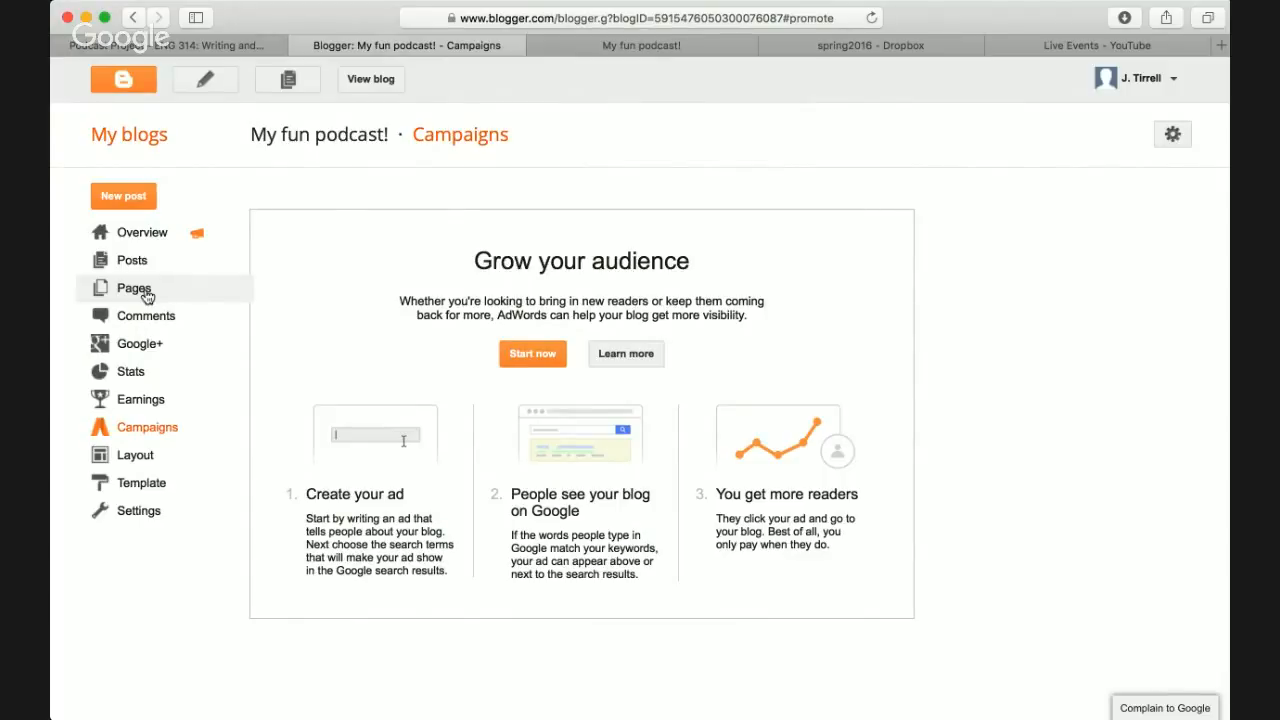
- Open and close the help options menu, then view the live blog and return to the dashboard
click(1172, 134)
click(991, 200)
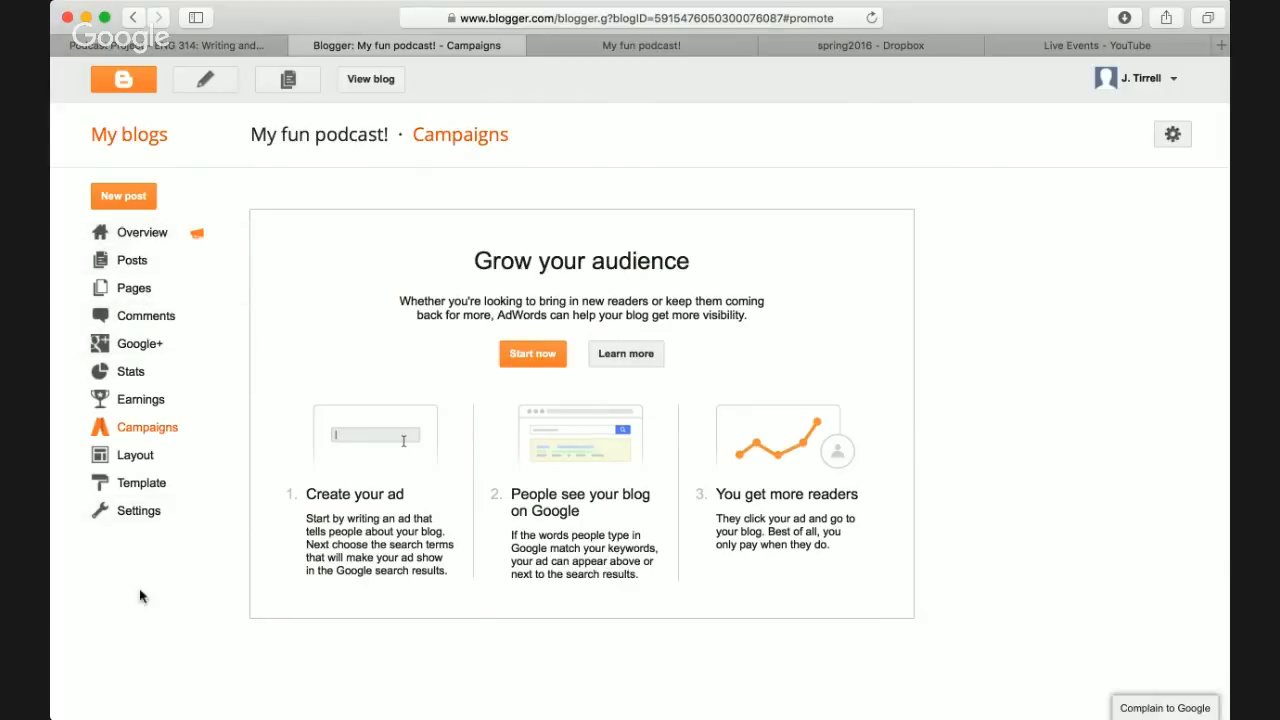
click(652, 47)
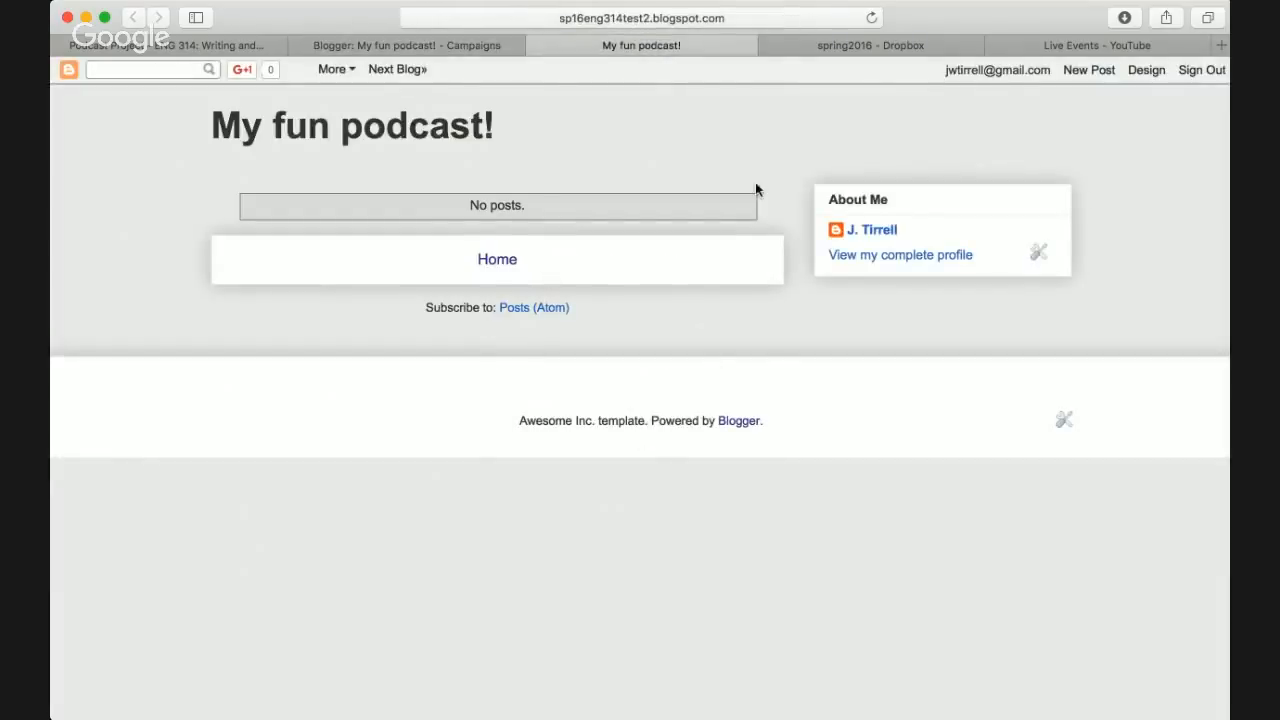
scroll(756, 184, down, 1)
click(335, 46)
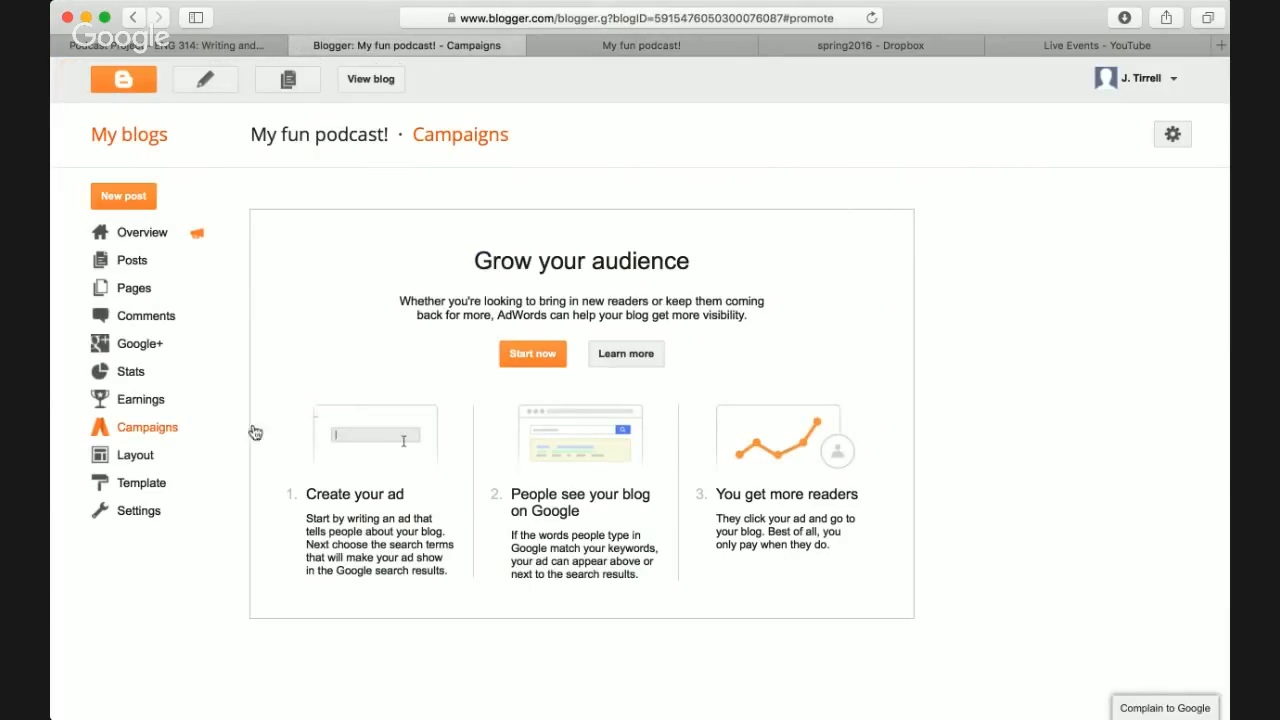
- Change the blog title in Basic settings to 'My super fun podcast!' and save it
click(140, 512)
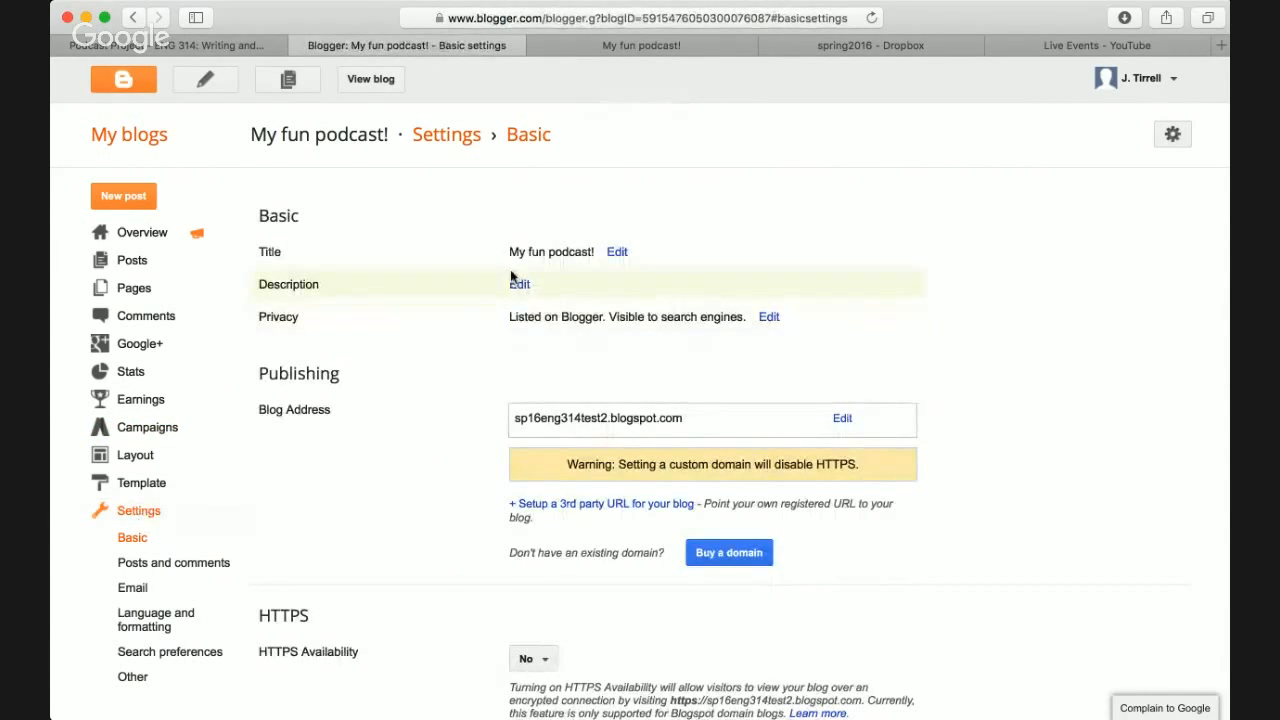
click(617, 252)
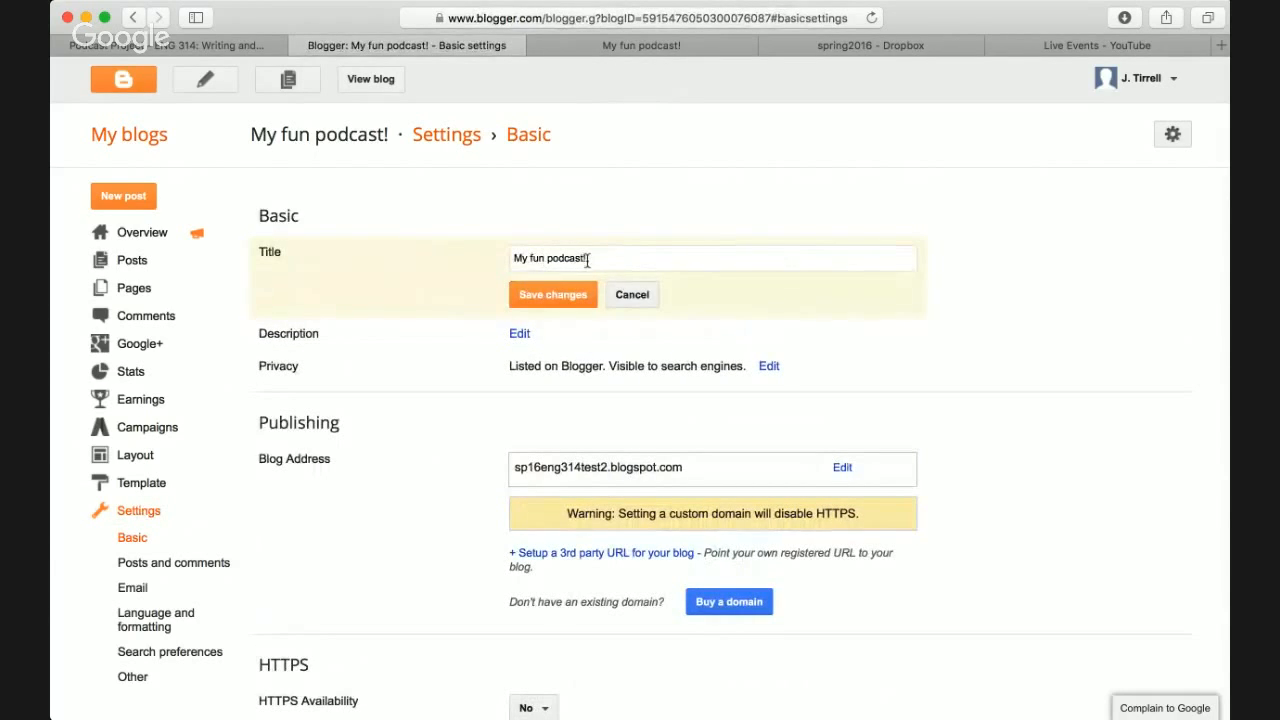
click(531, 258)
text(supe)
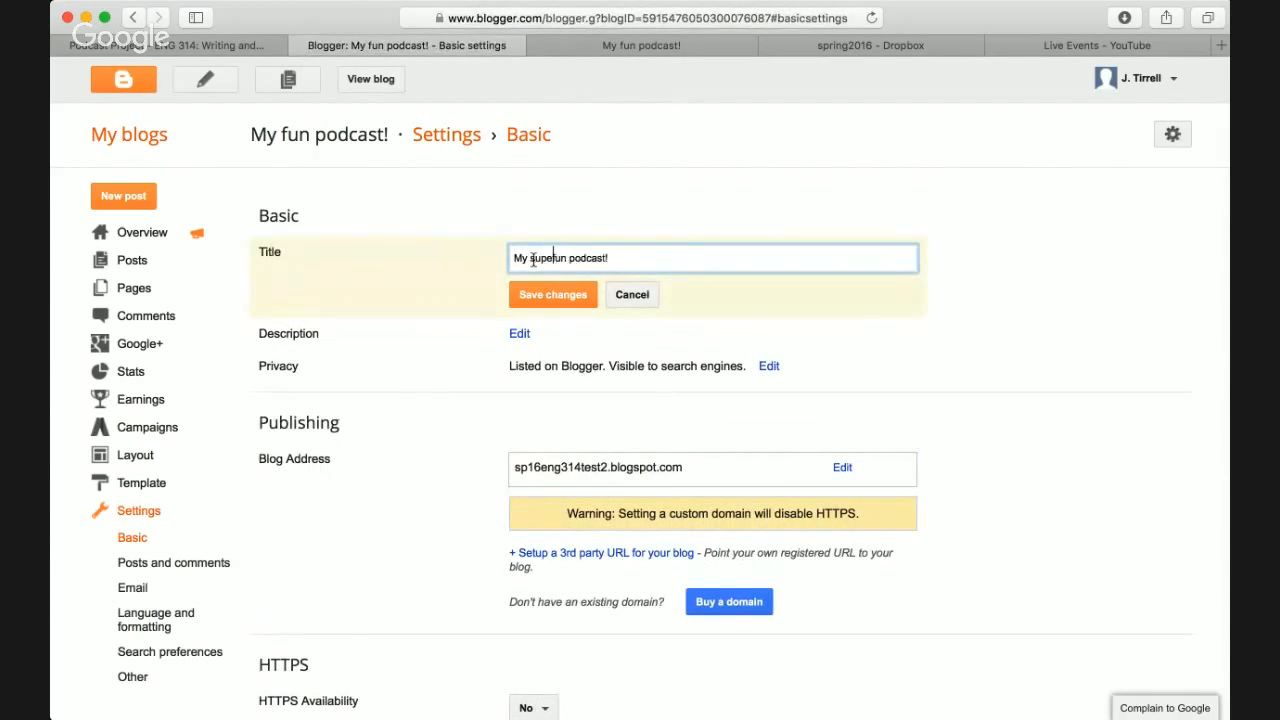
text(r)
click(548, 298)
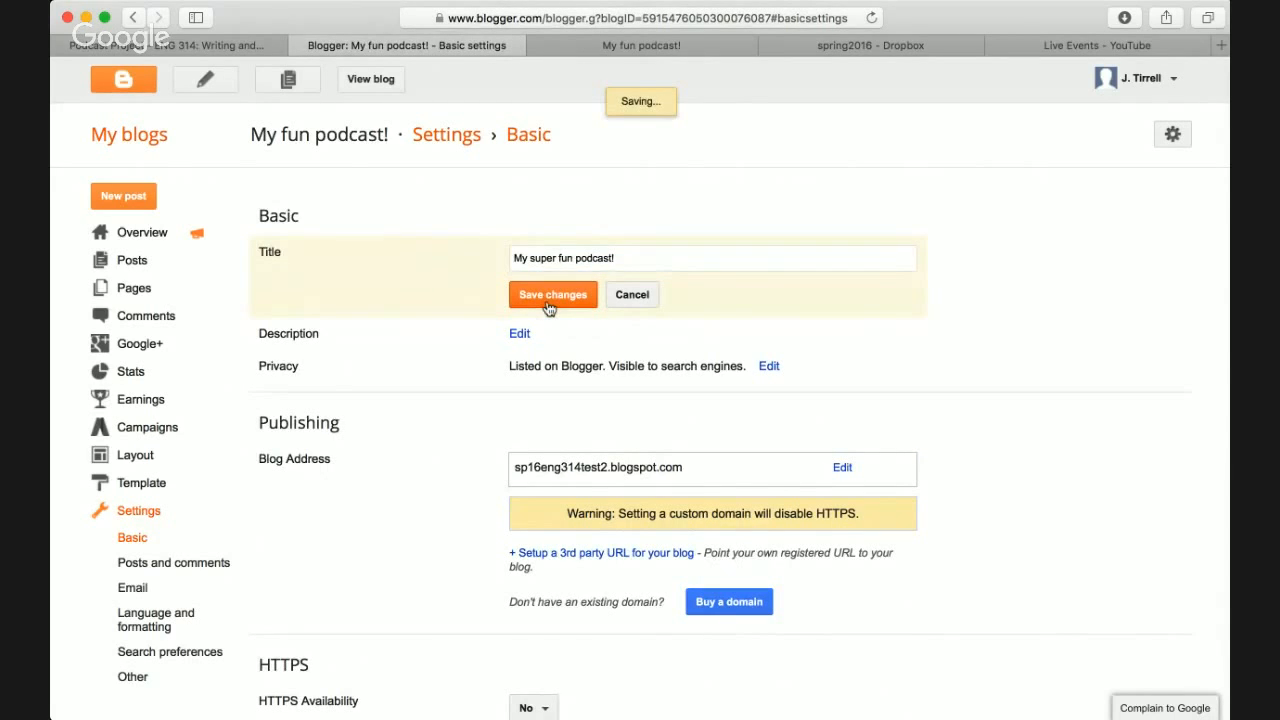
- Reload the live blog to confirm the new title, then return to settings
click(645, 46)
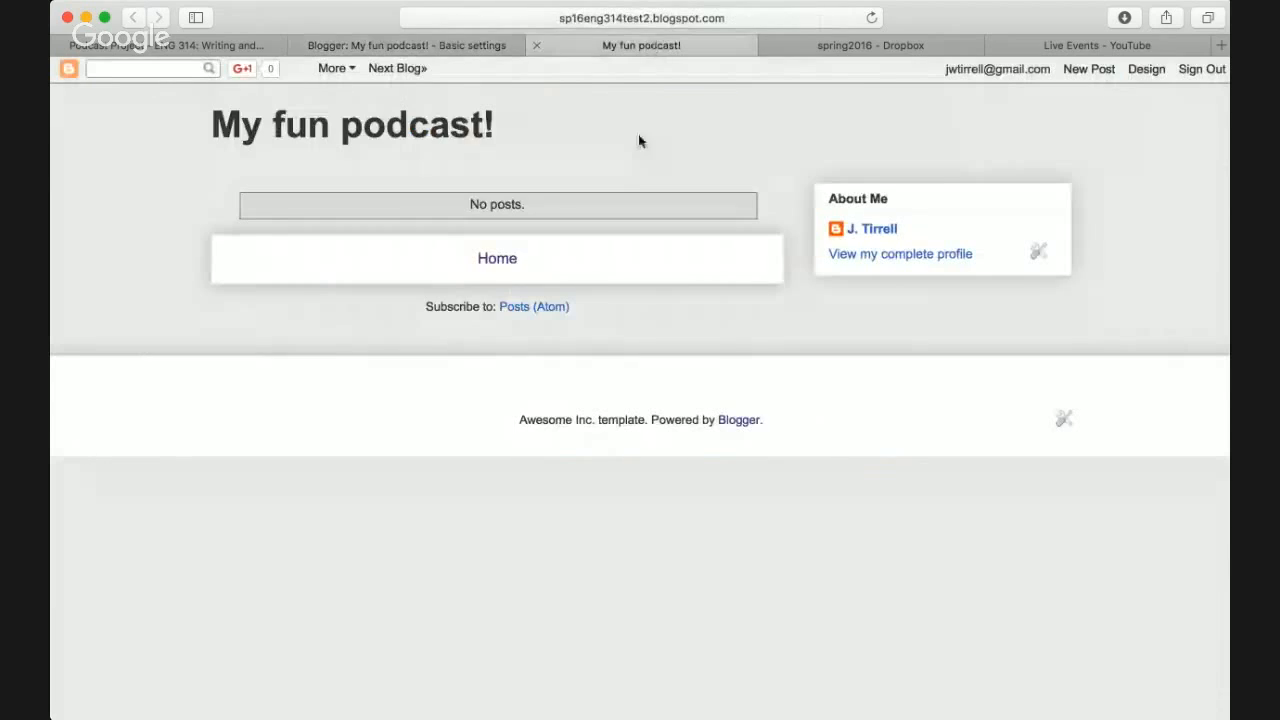
key(super+r)
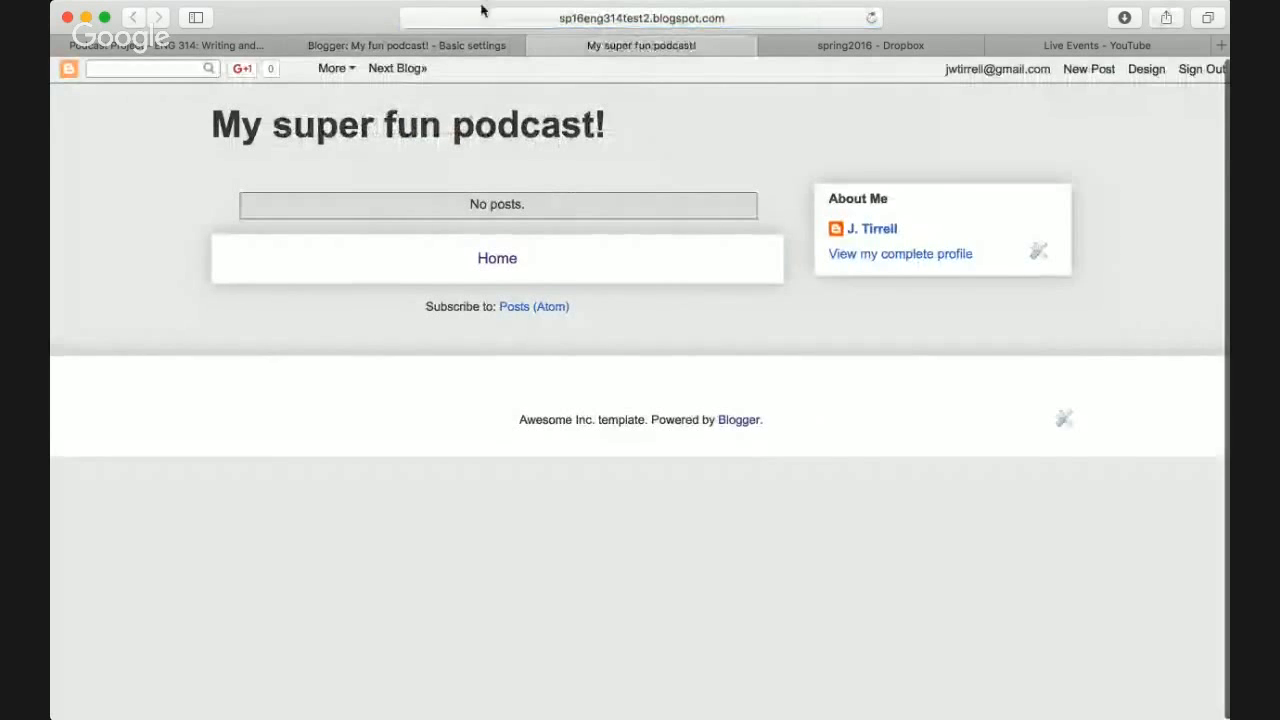
click(456, 44)
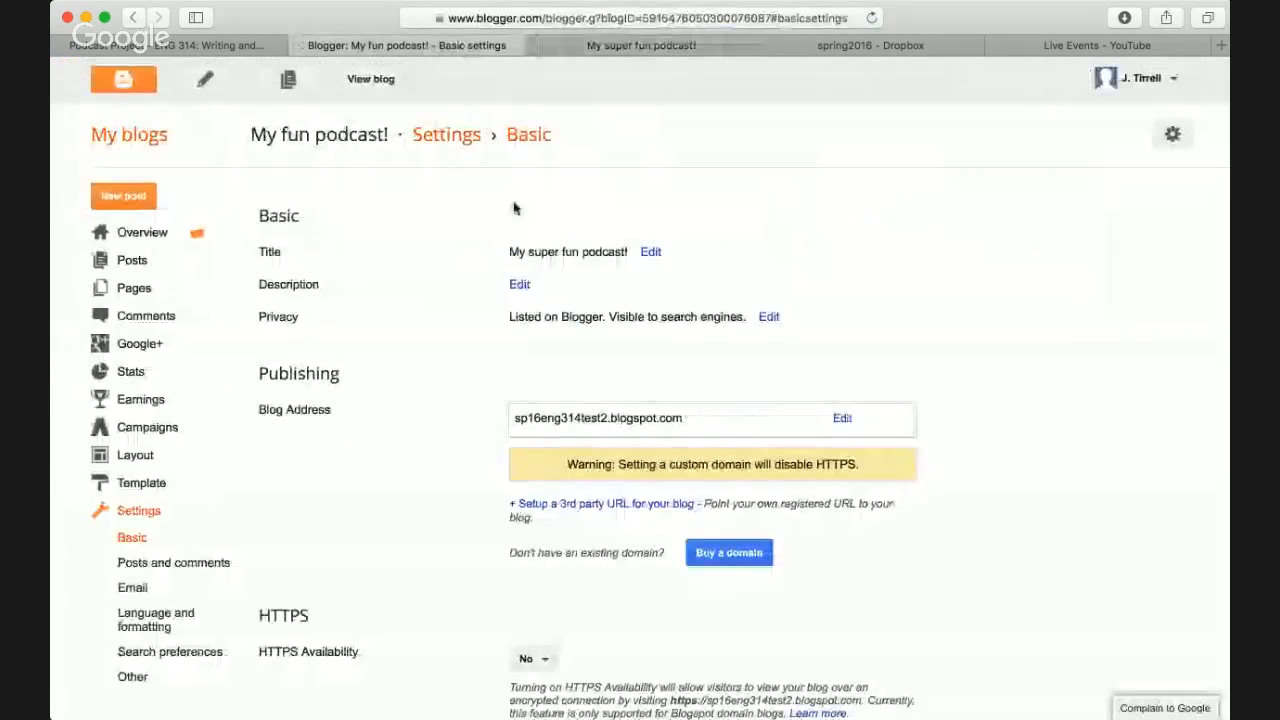
- Set the blog description to 'This is a description of my podcast. It's about blah blah blah...' and save
click(520, 286)
text(T)
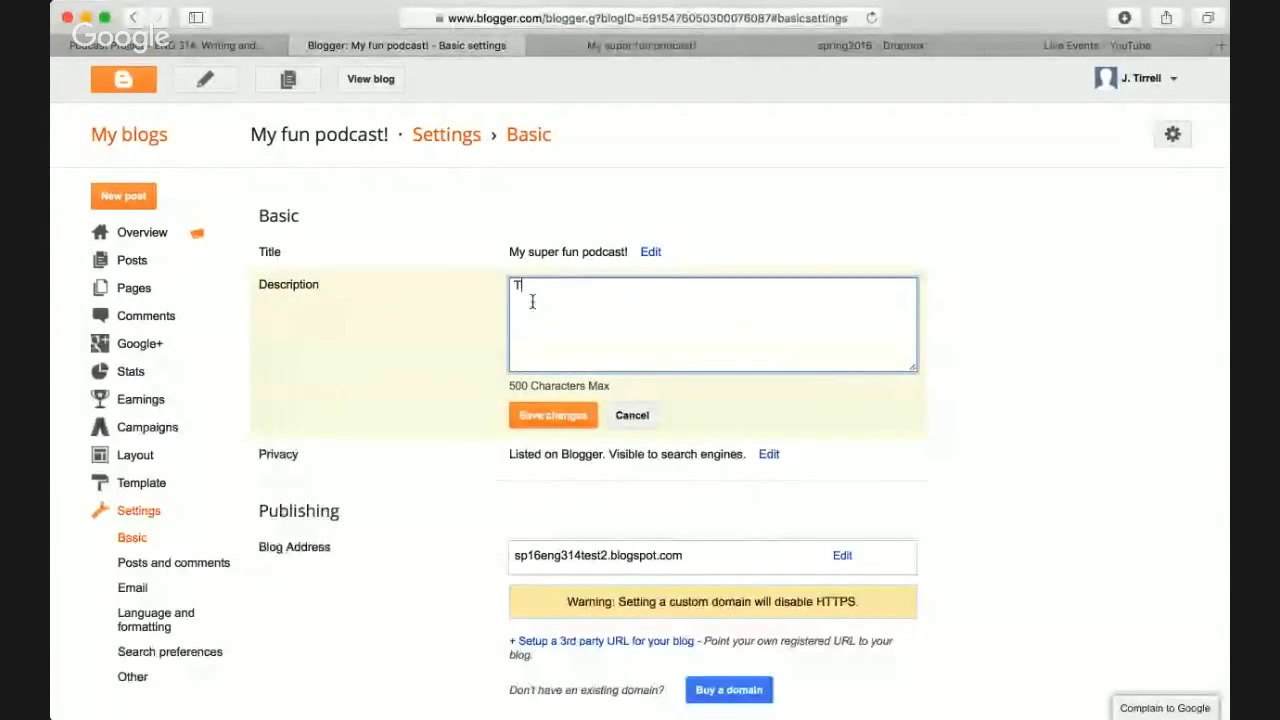
text(his is a descr)
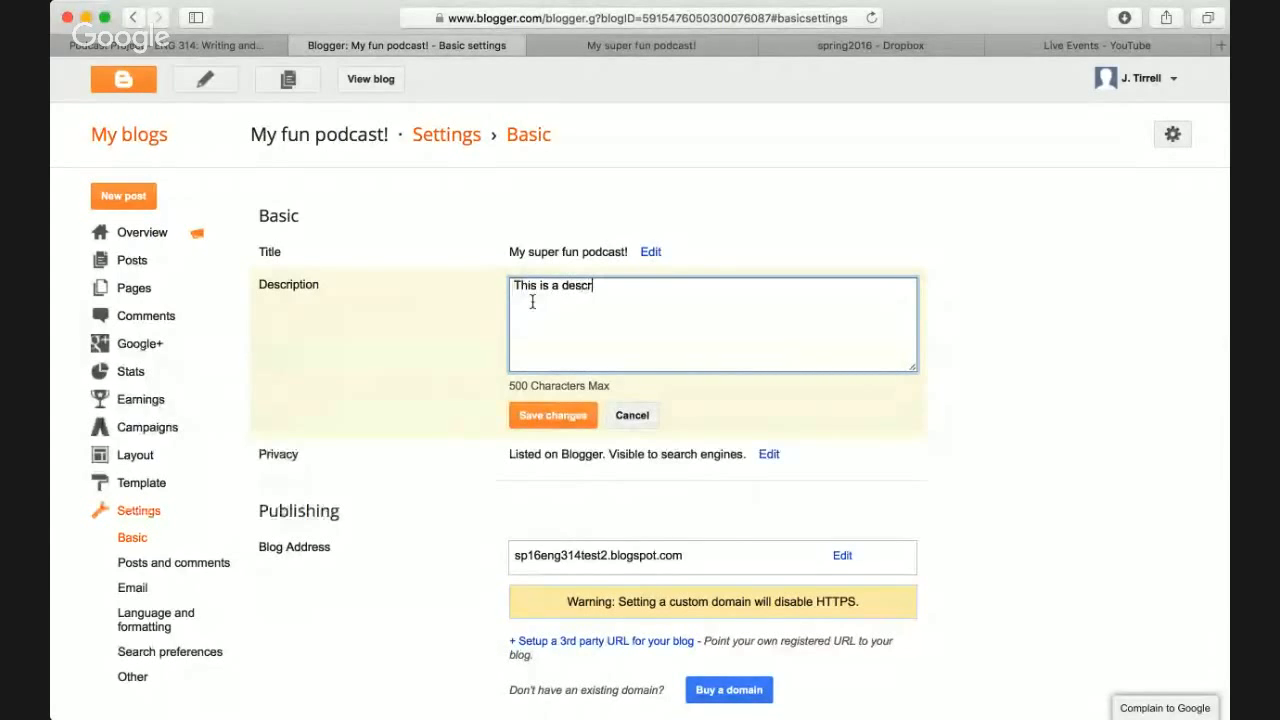
text(iption of )
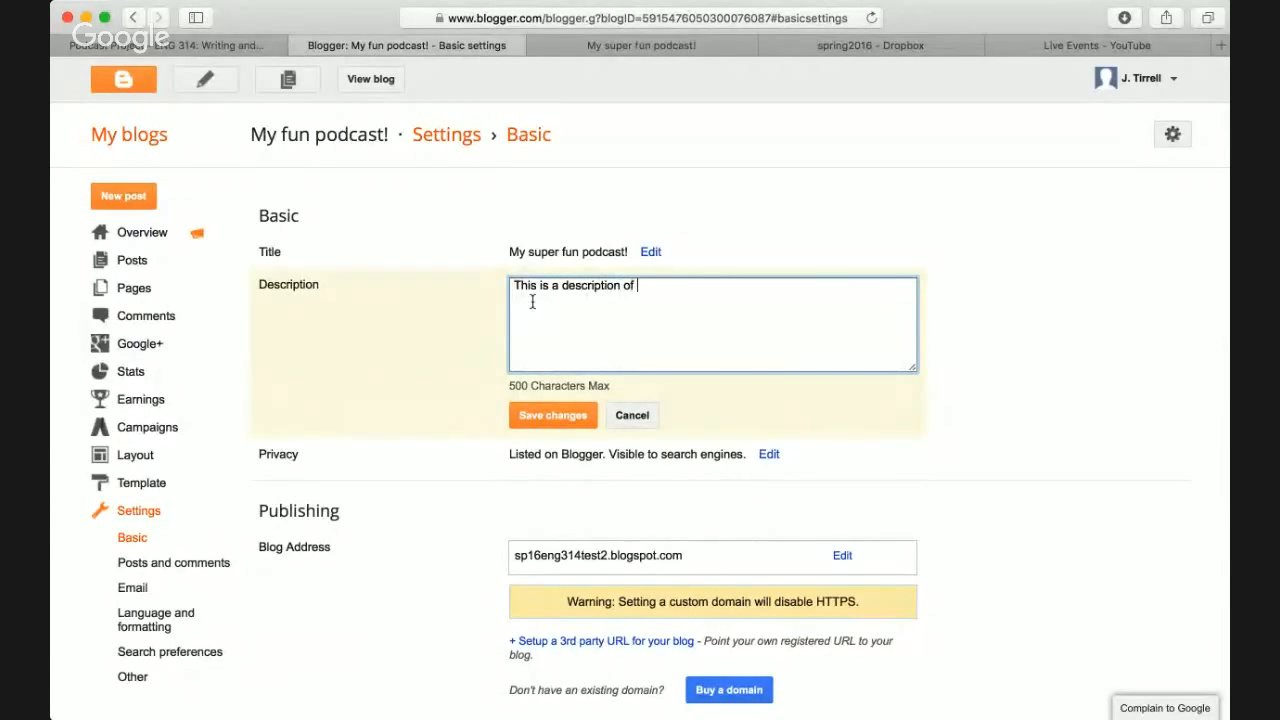
text(my podcast. It's about blah blah blah...)
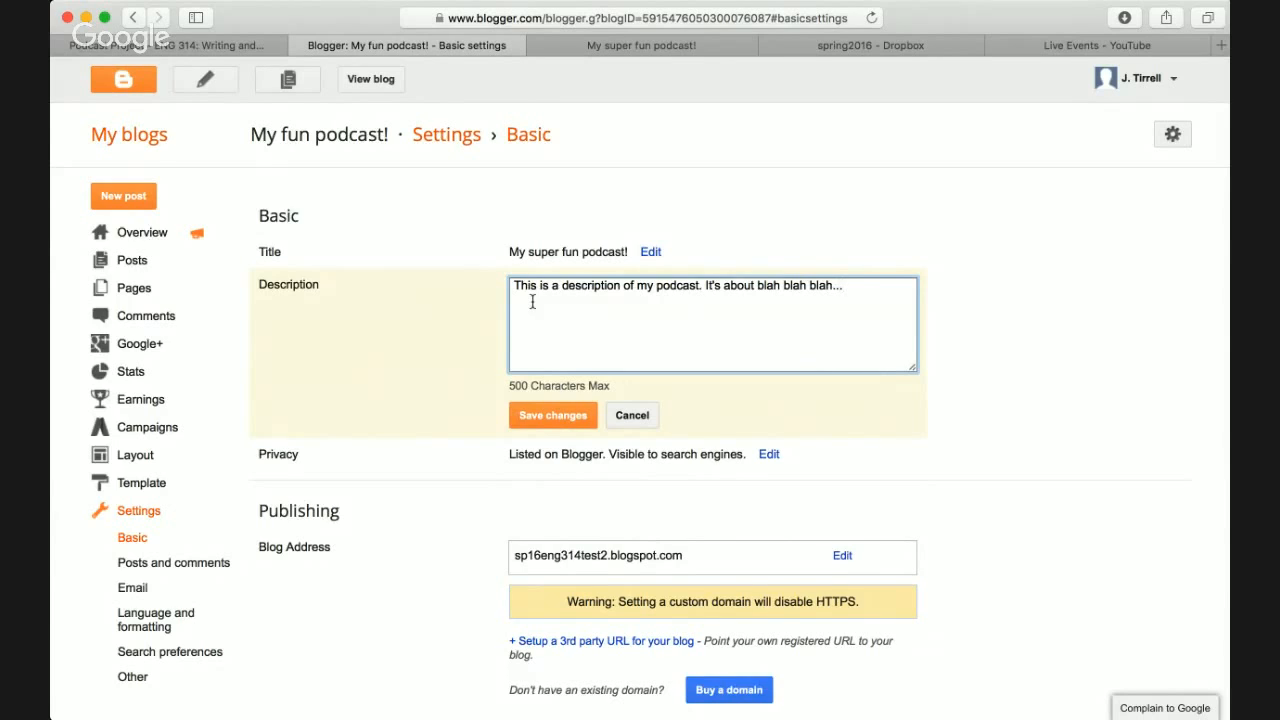
click(545, 417)
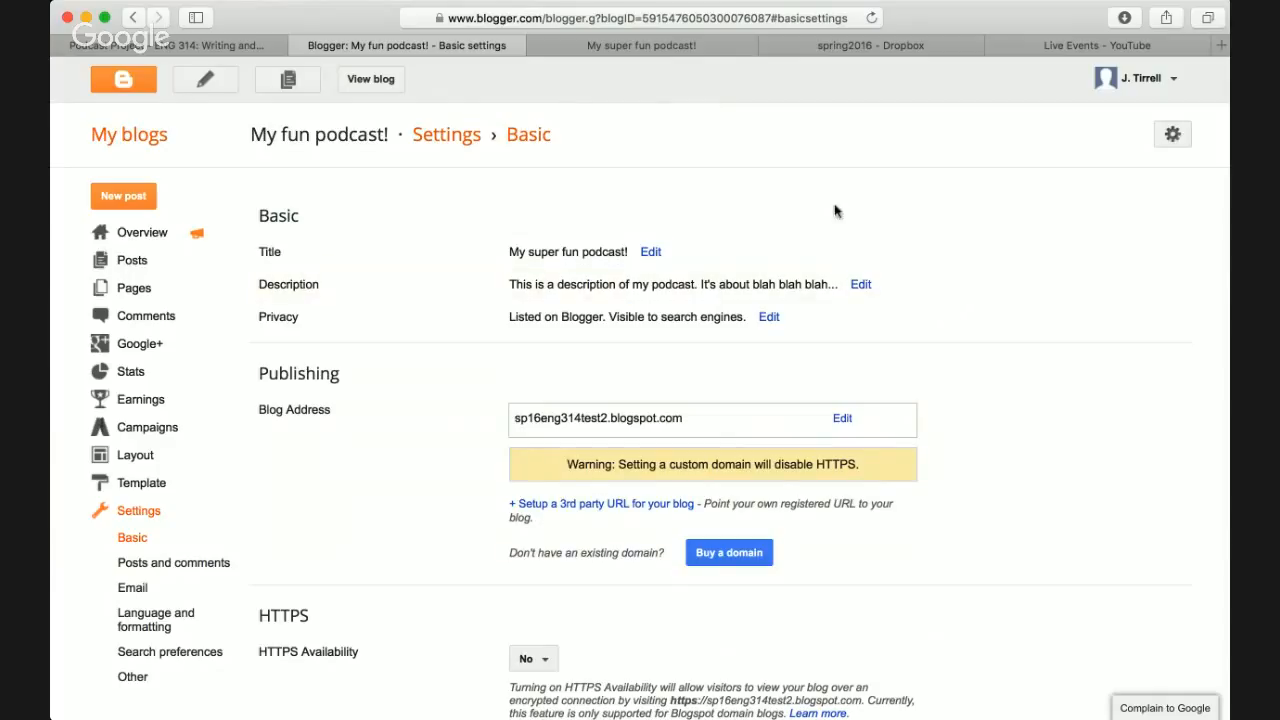
- Reload the live blog to check the description line, then return to Settings and scroll through it
click(643, 46)
key(super+r)
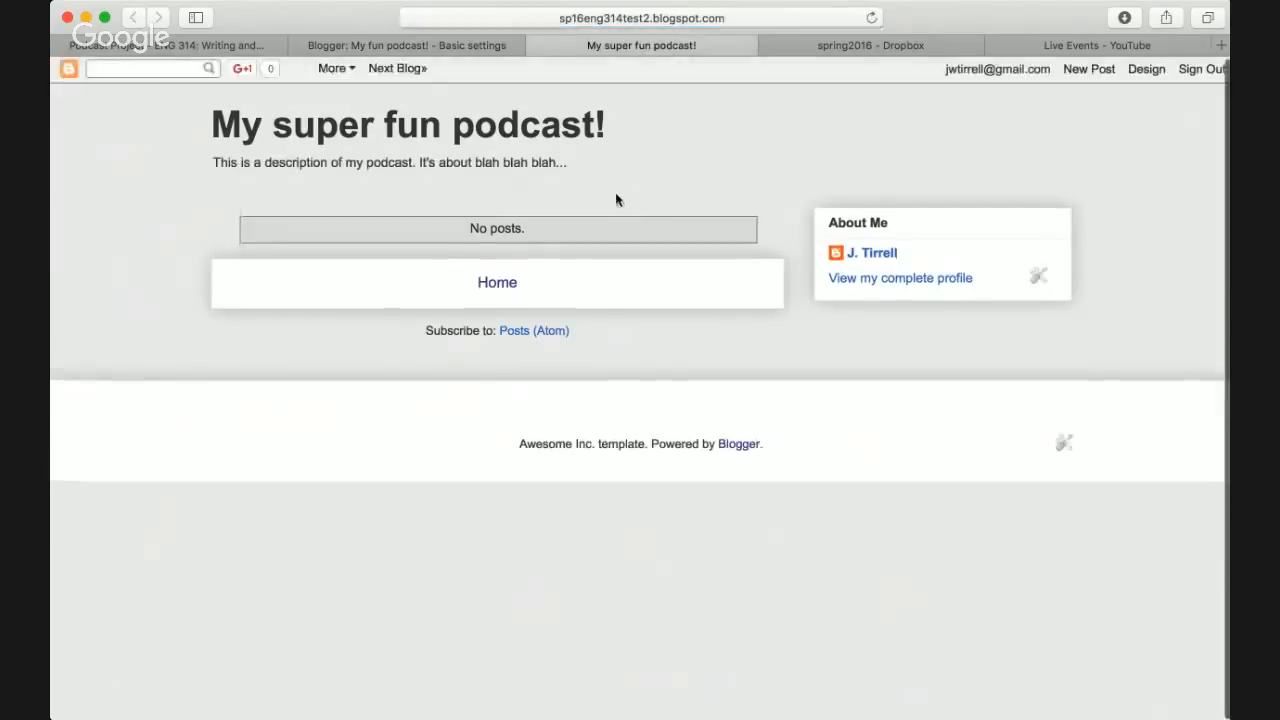
triple_click(275, 163)
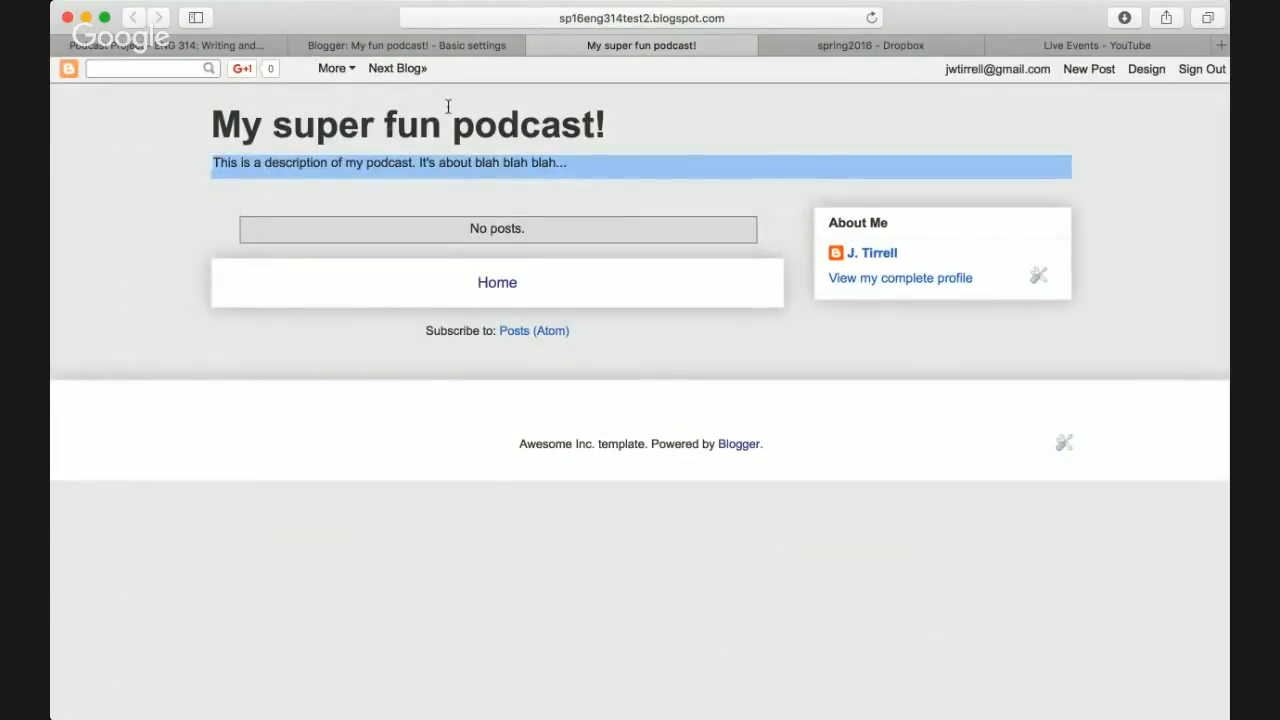
click(366, 170)
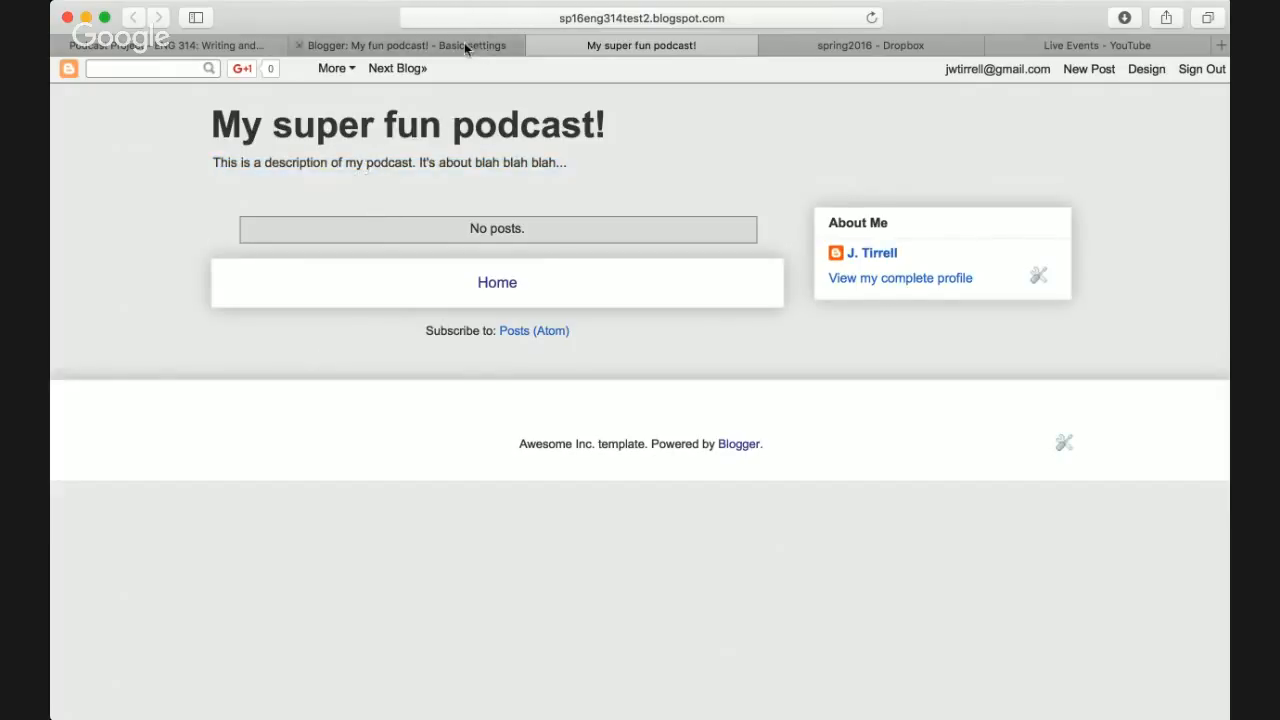
click(464, 45)
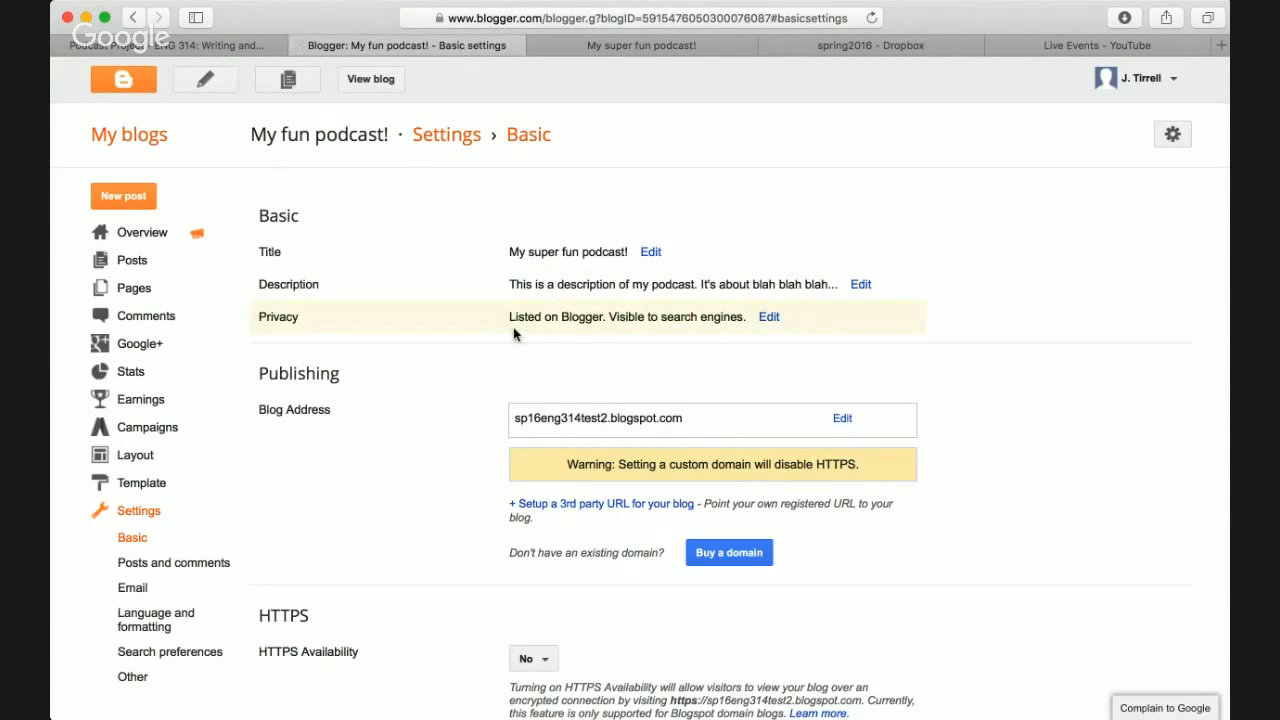
scroll(642, 345, down, 1)
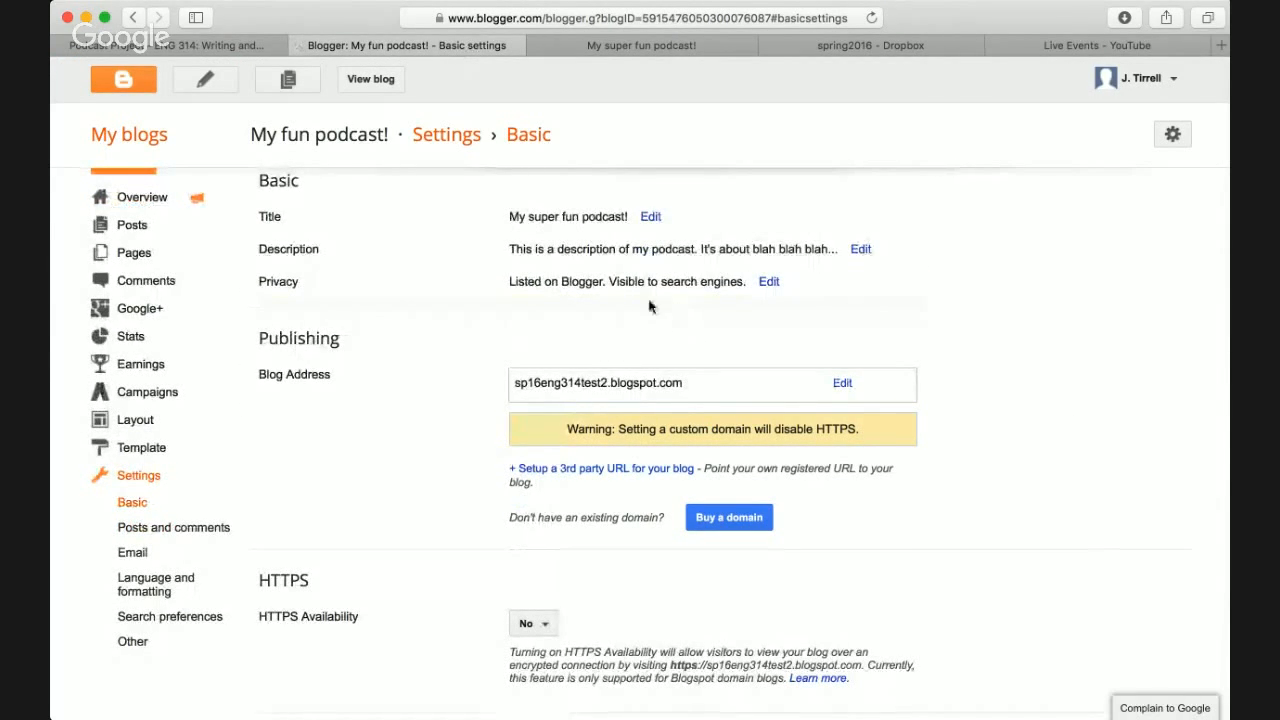
scroll(420, 366, down, 3)
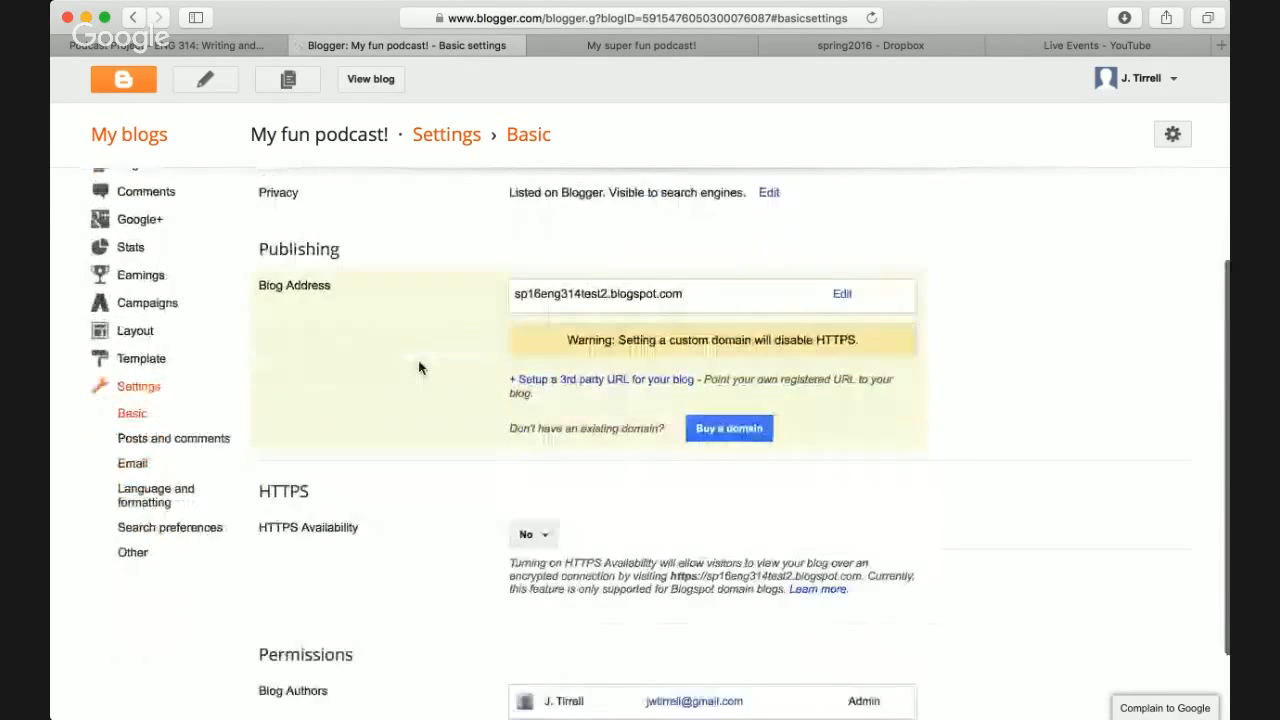
scroll(420, 366, down, 2)
scroll(380, 380, up, 5)
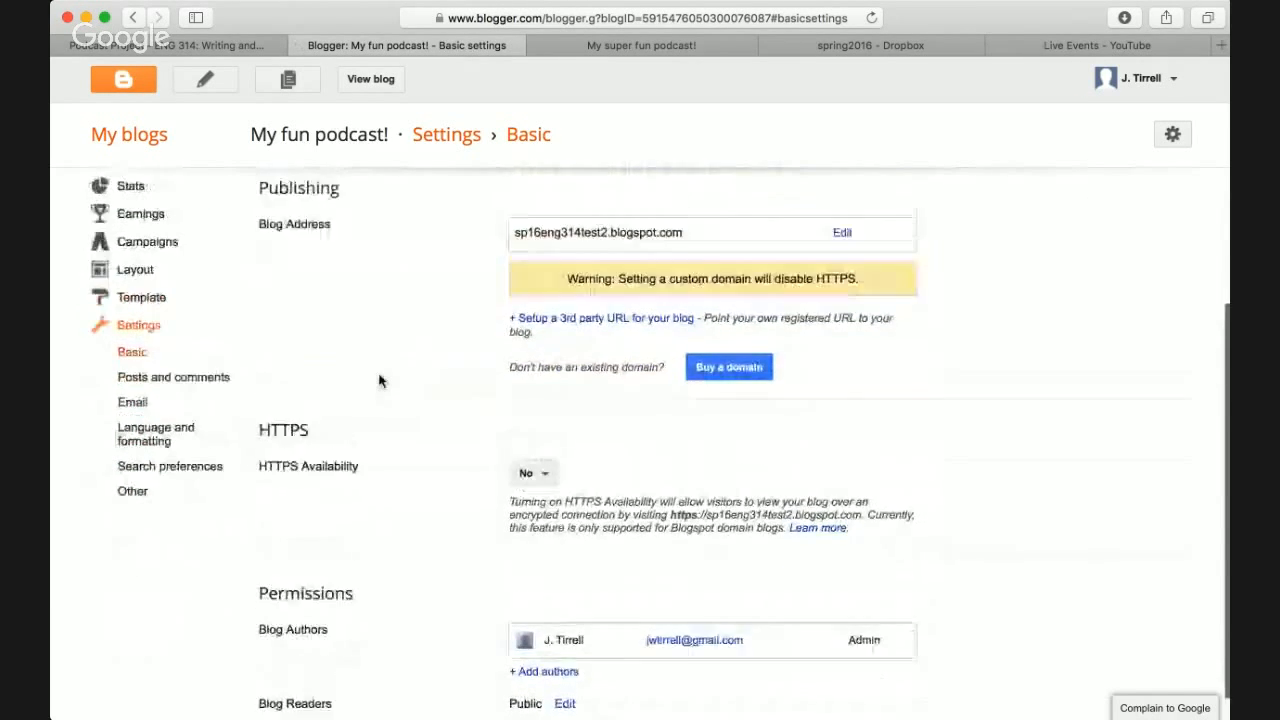
scroll(340, 320, down, 3)
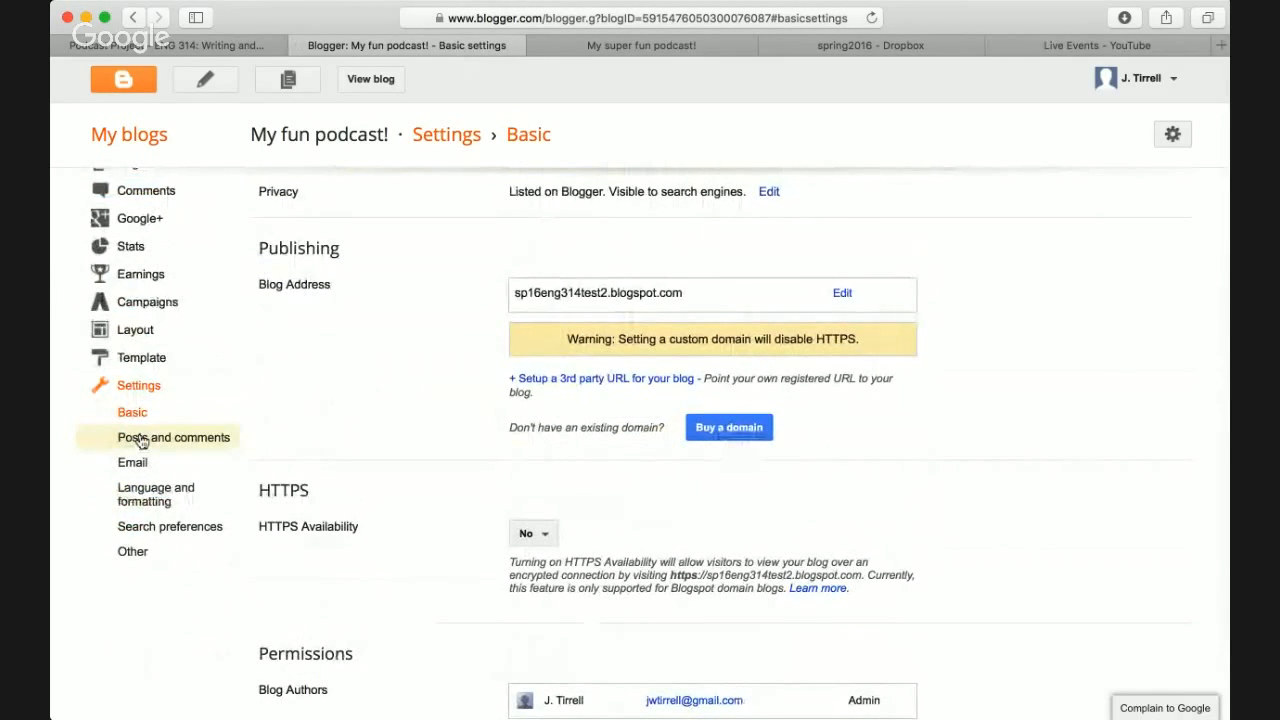
- In Posts and comments settings, change 'Show at most' from 7 to 10 posts and save
click(141, 441)
scroll(240, 434, down, 1)
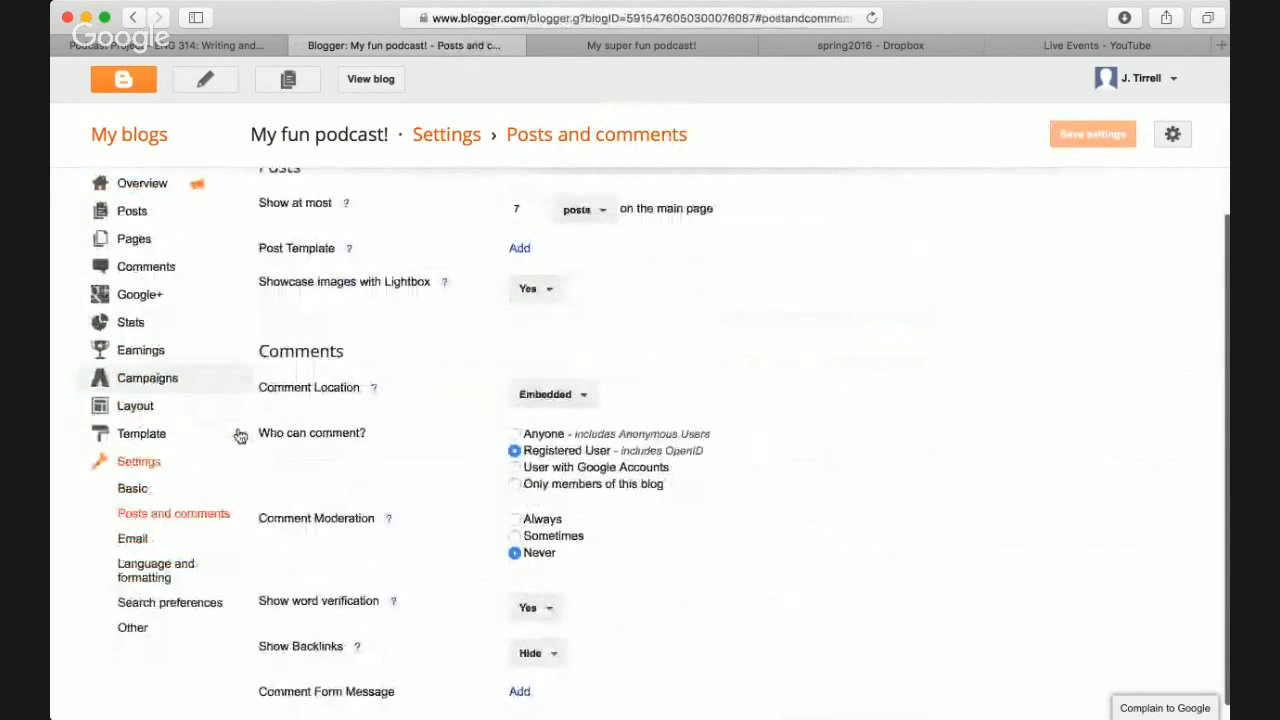
scroll(271, 427, up, 1)
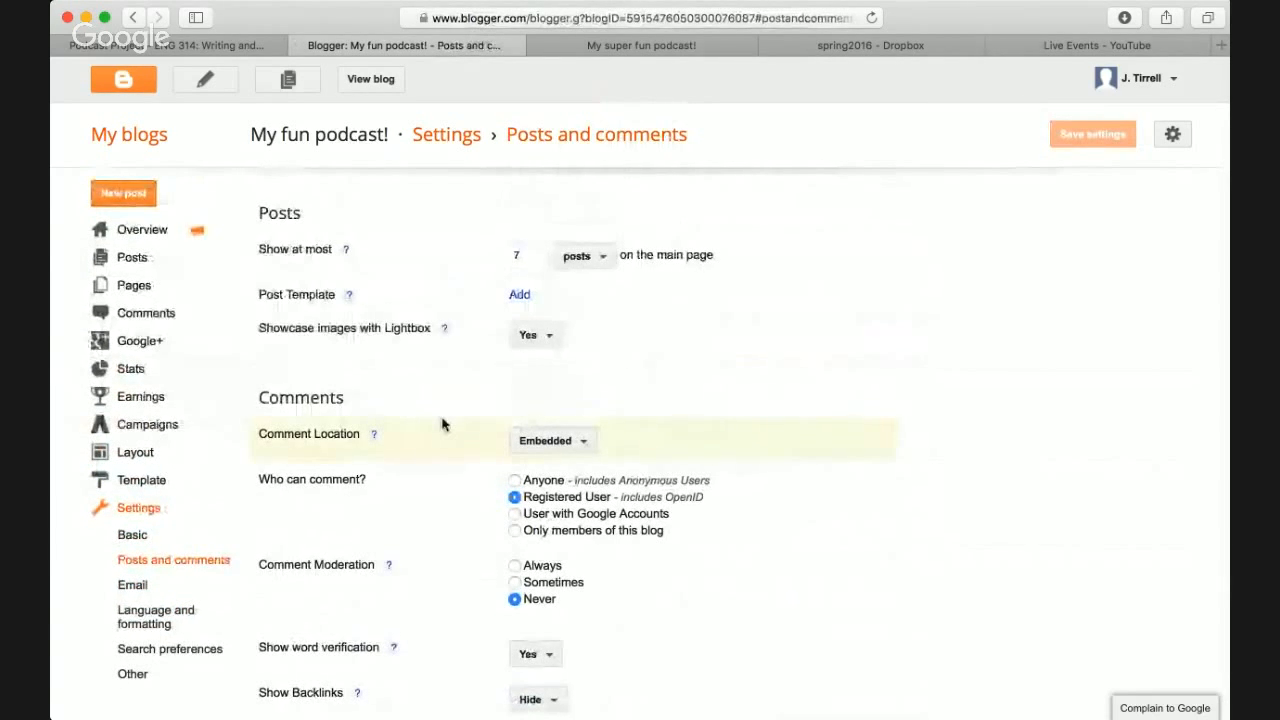
scroll(480, 430, down, 1)
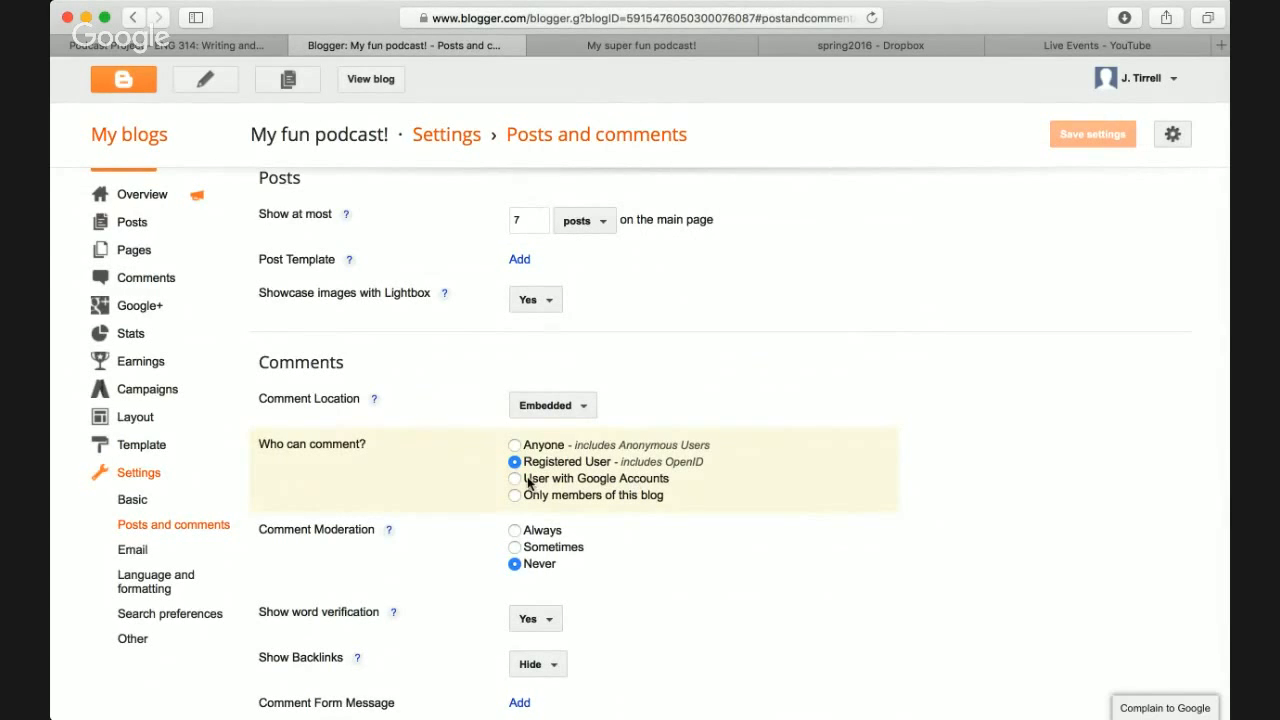
scroll(528, 483, up, 1)
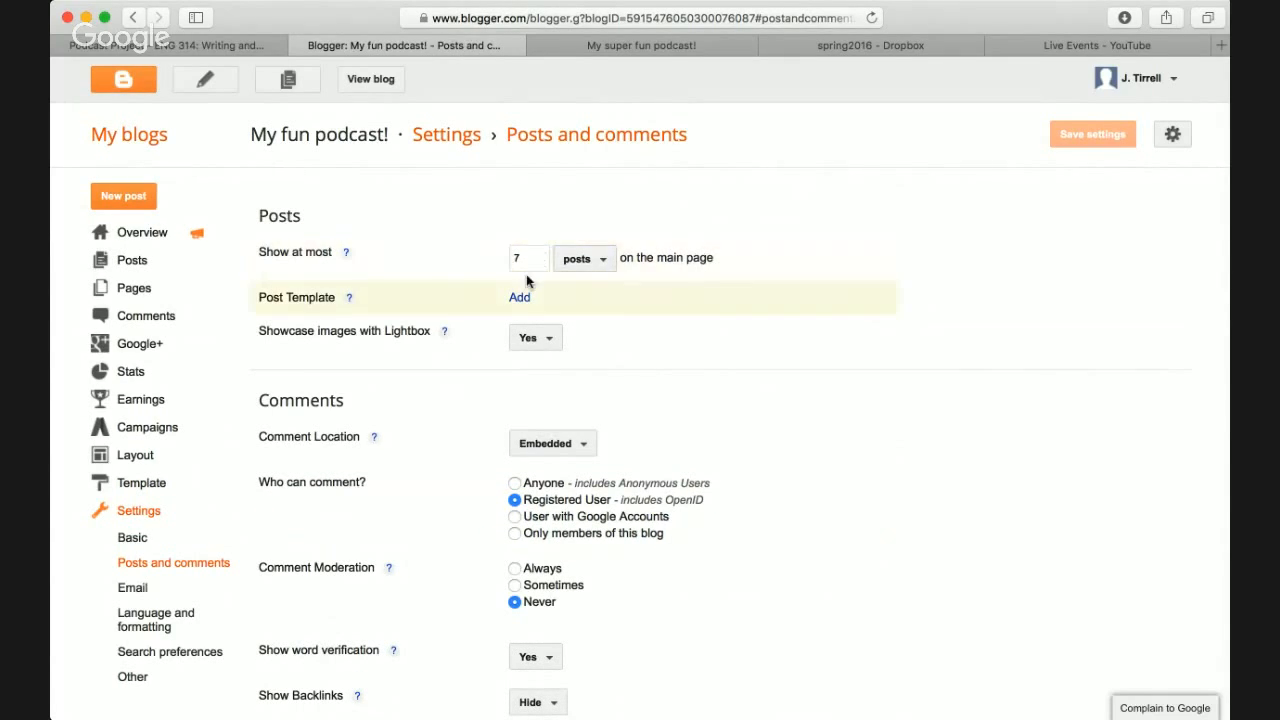
click(593, 267)
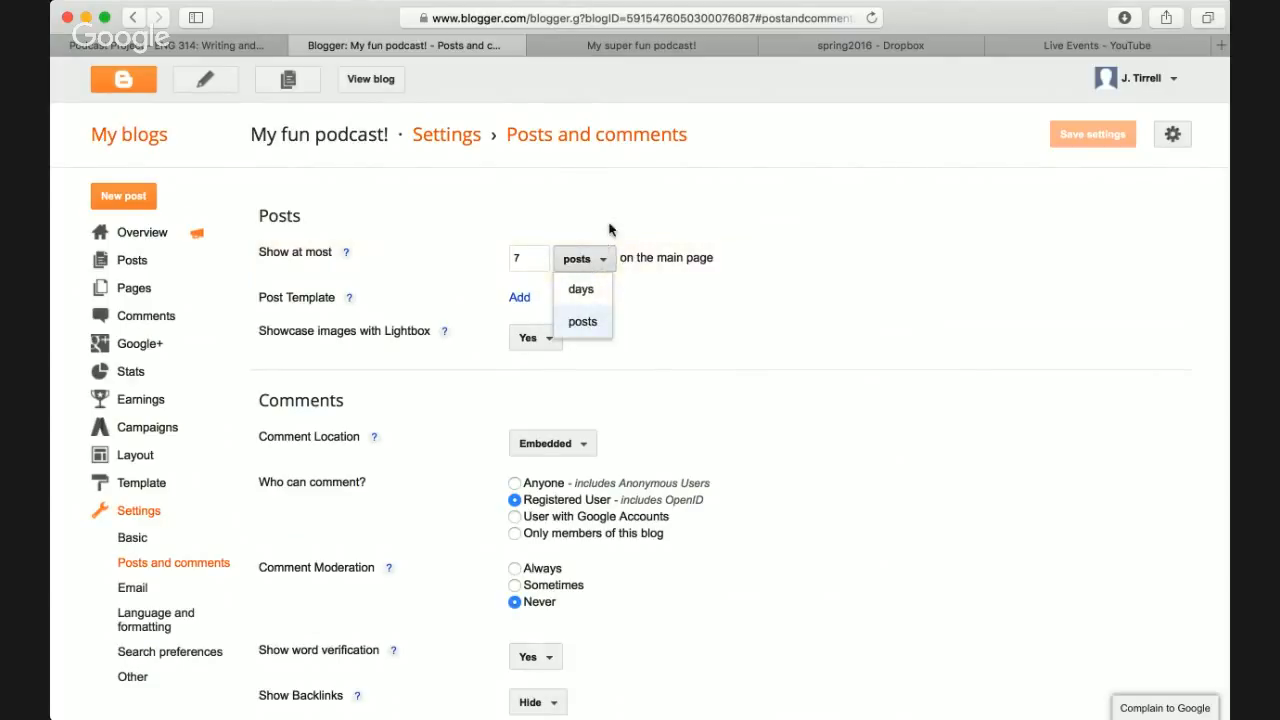
click(611, 218)
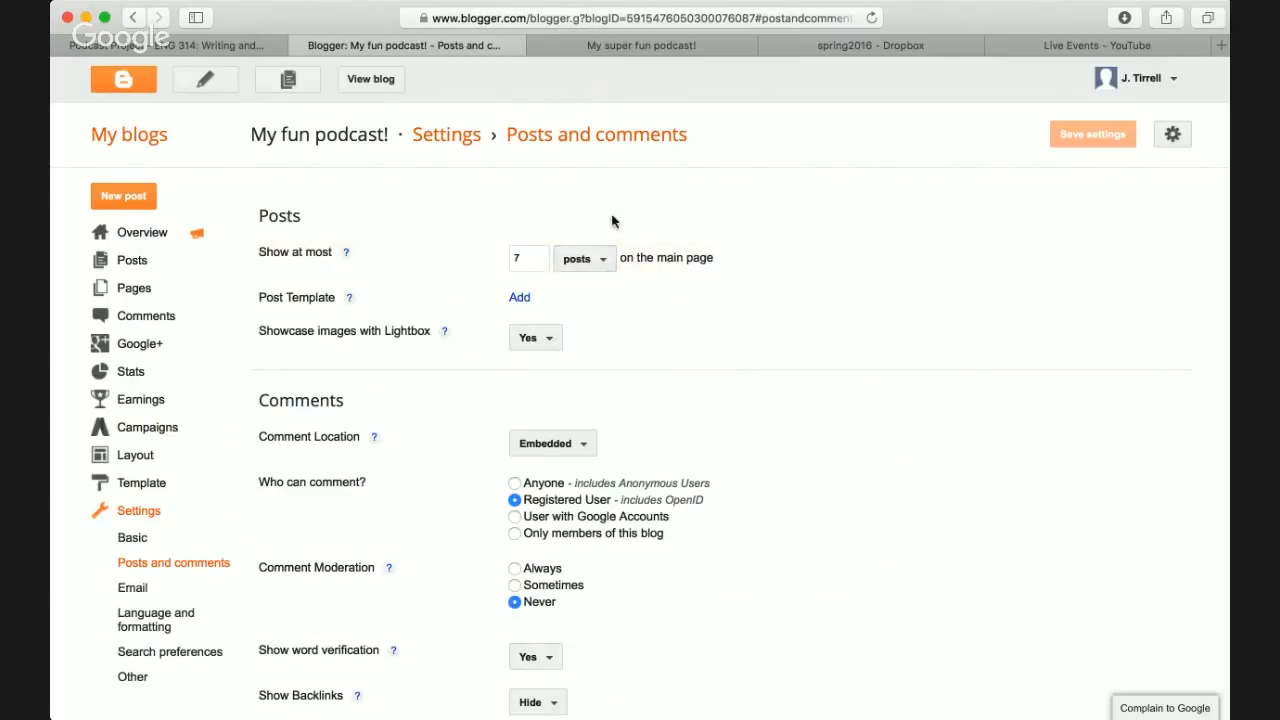
click(524, 260)
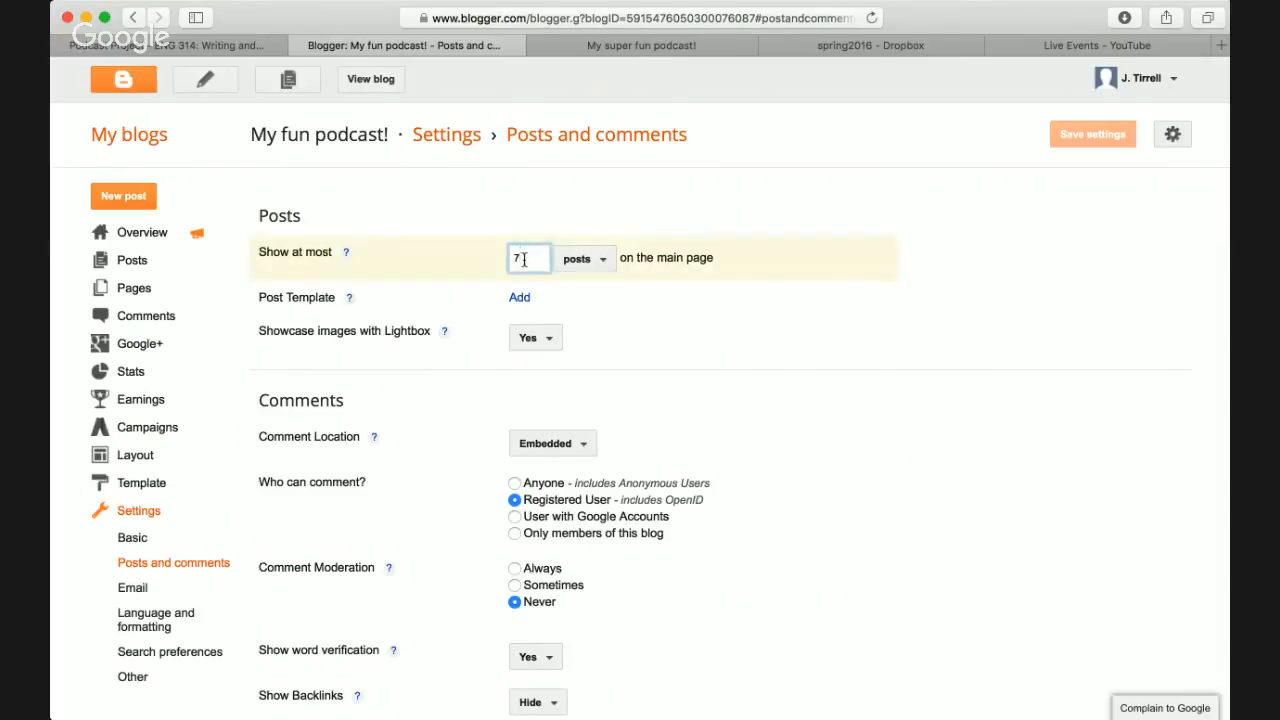
key(BackSpace)
text(10)
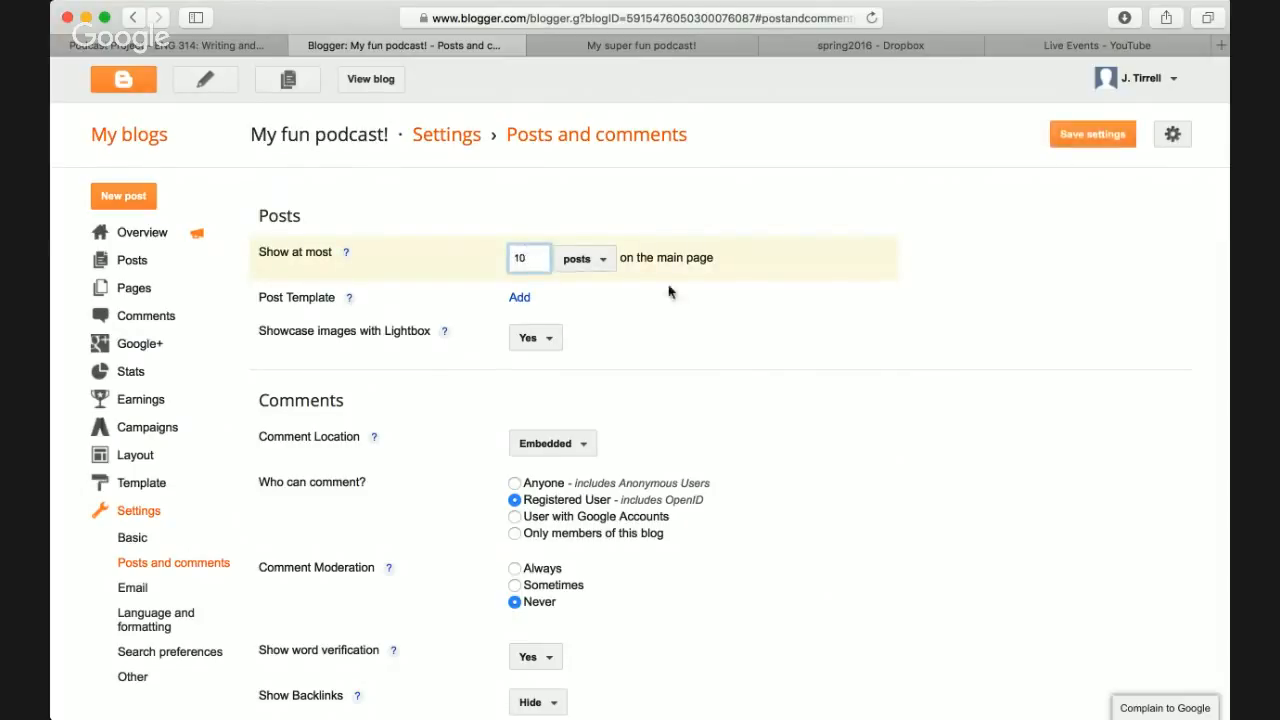
click(1087, 143)
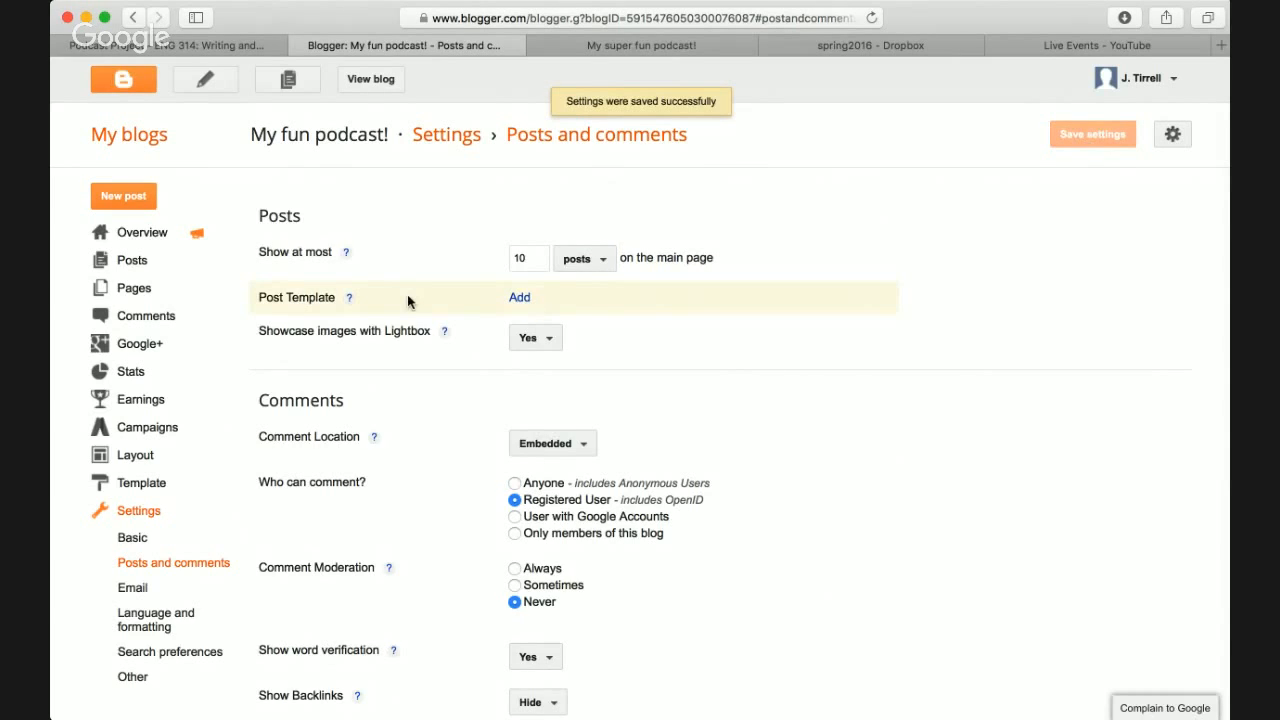
scroll(407, 294, down, 2)
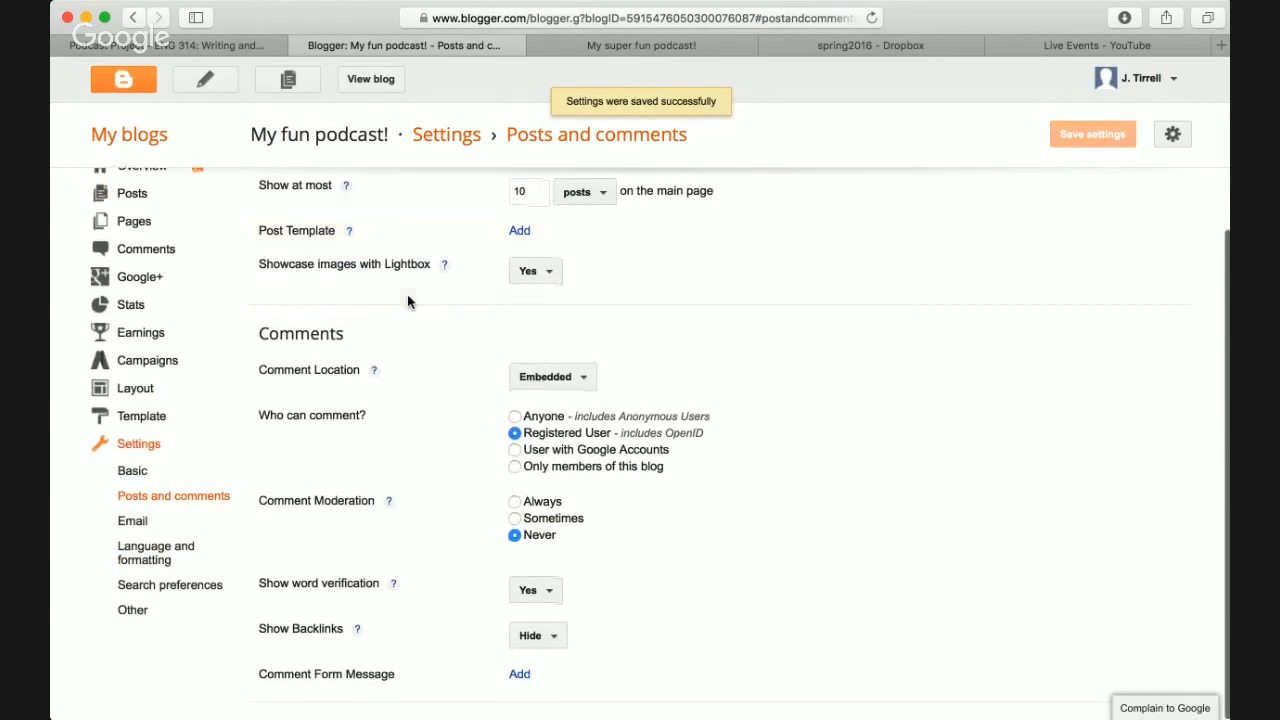
- Look through the Email, Language and formatting, and Other settings pages
click(132, 522)
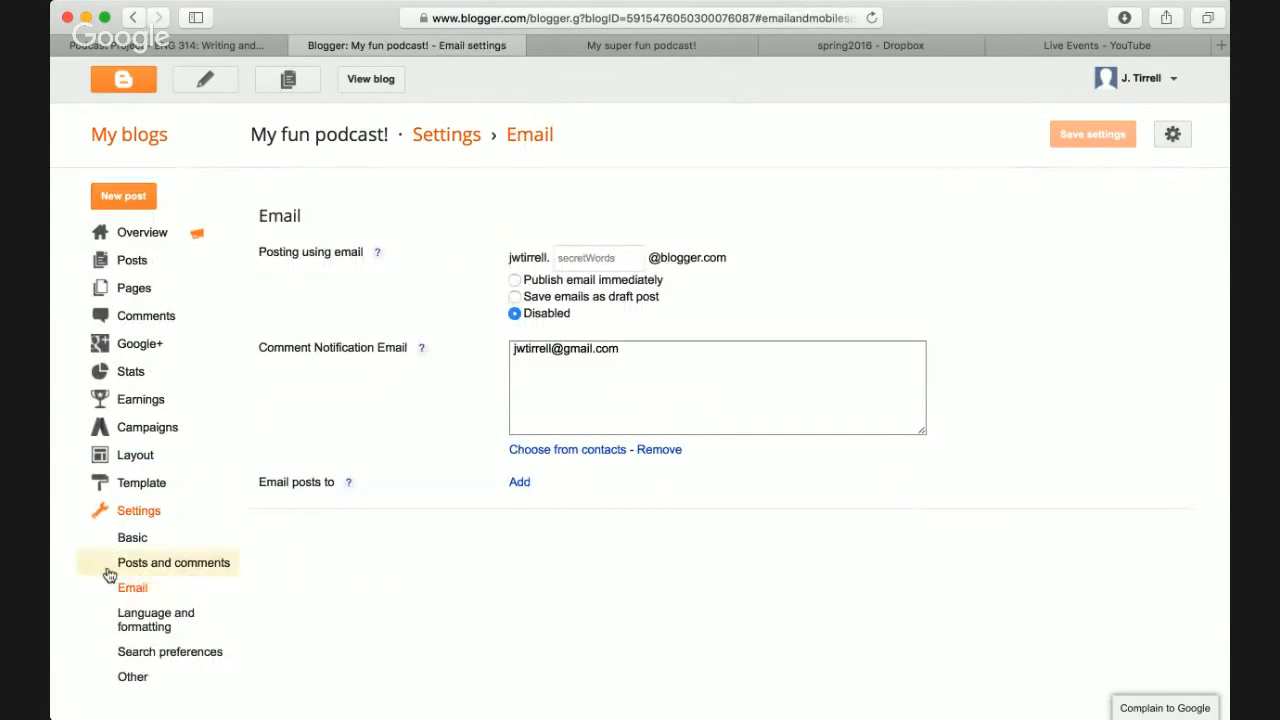
click(140, 615)
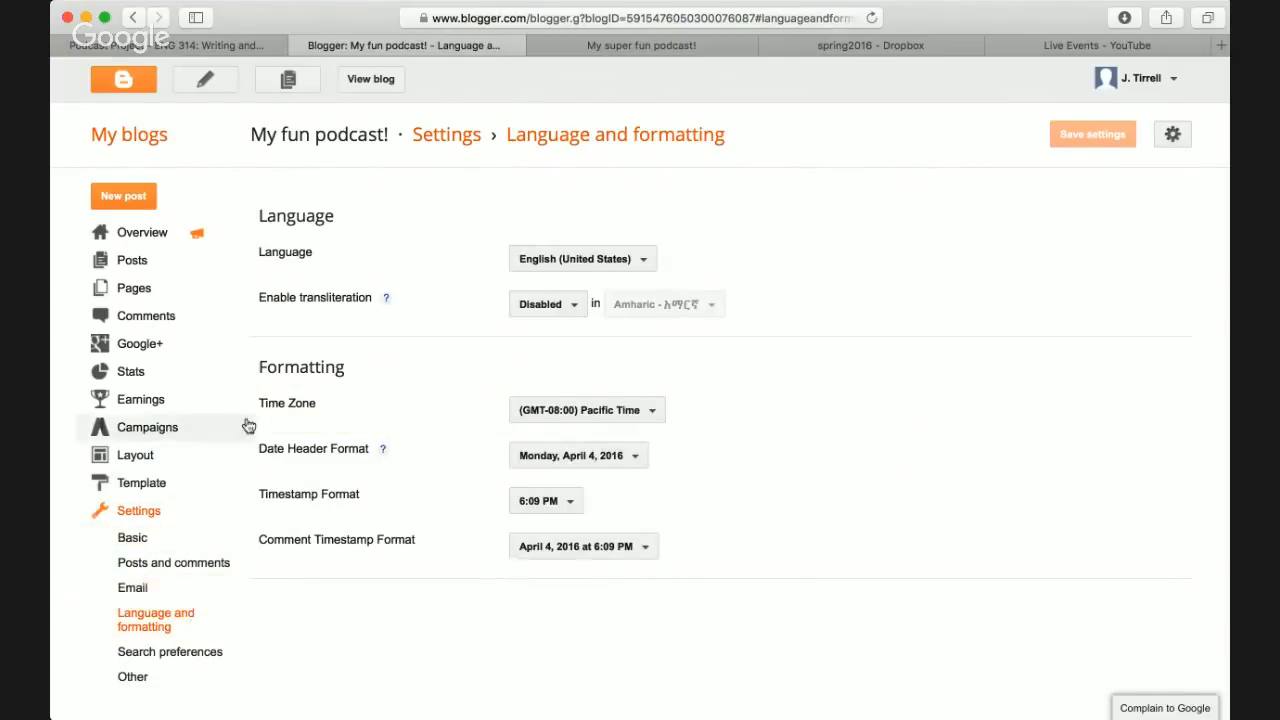
click(134, 677)
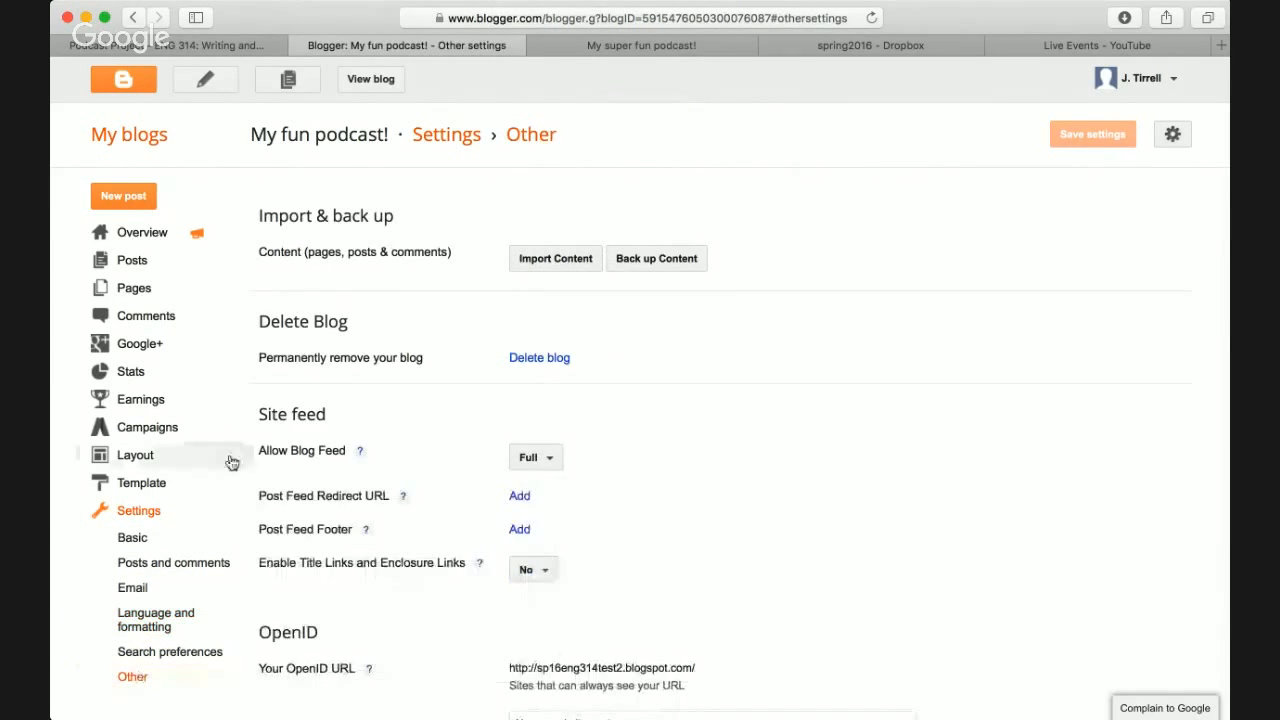
scroll(274, 458, down, 1)
scroll(275, 460, up, 1)
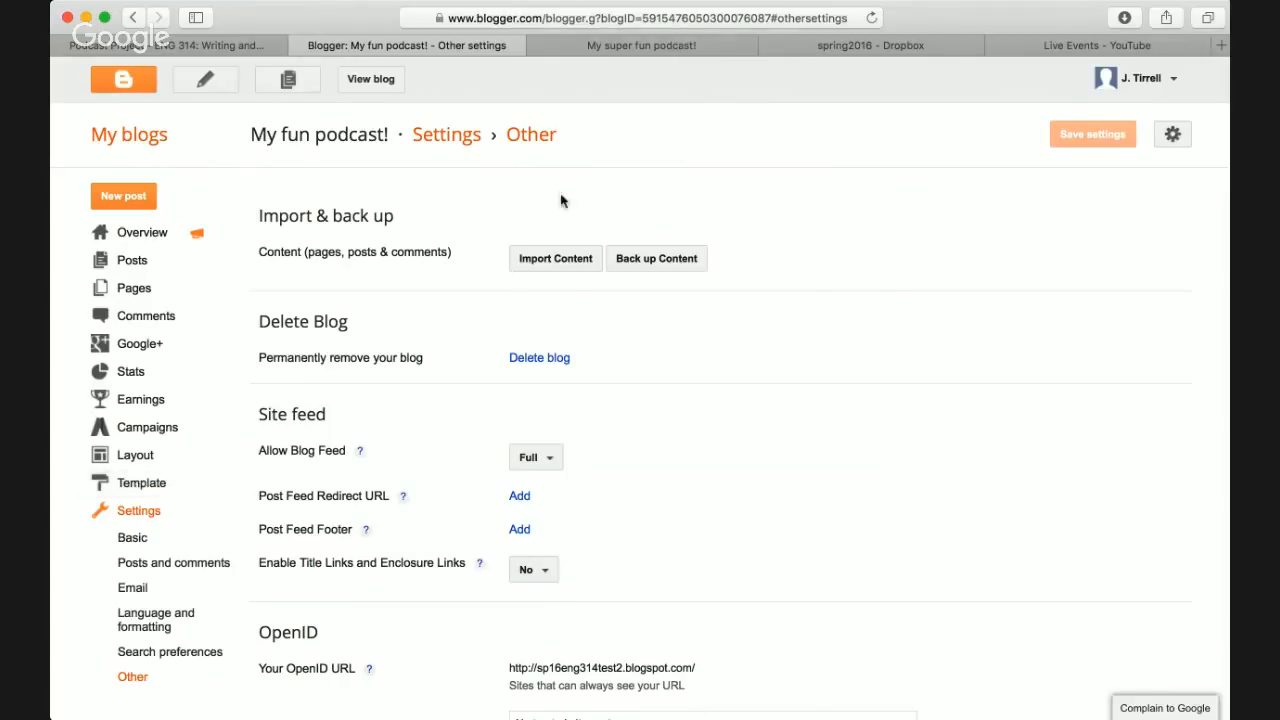
- Check the live podcast blog twice, returning to the Blogger settings each time
click(645, 45)
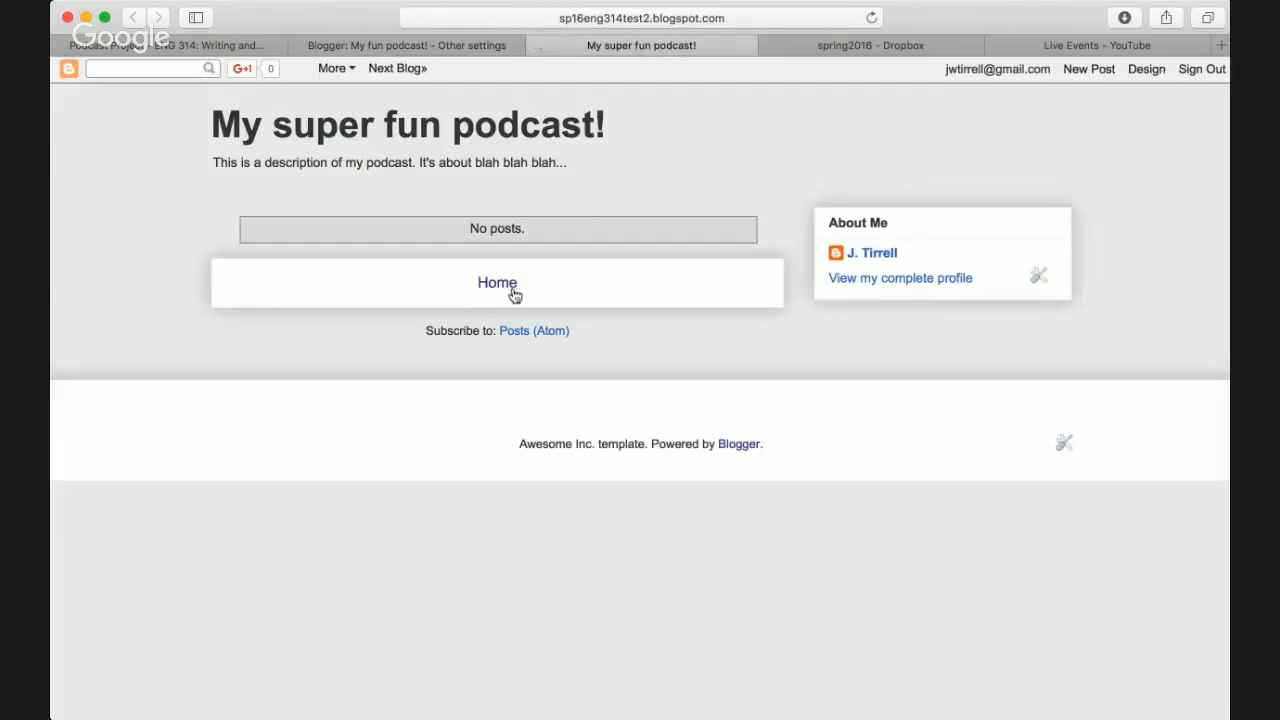
click(453, 50)
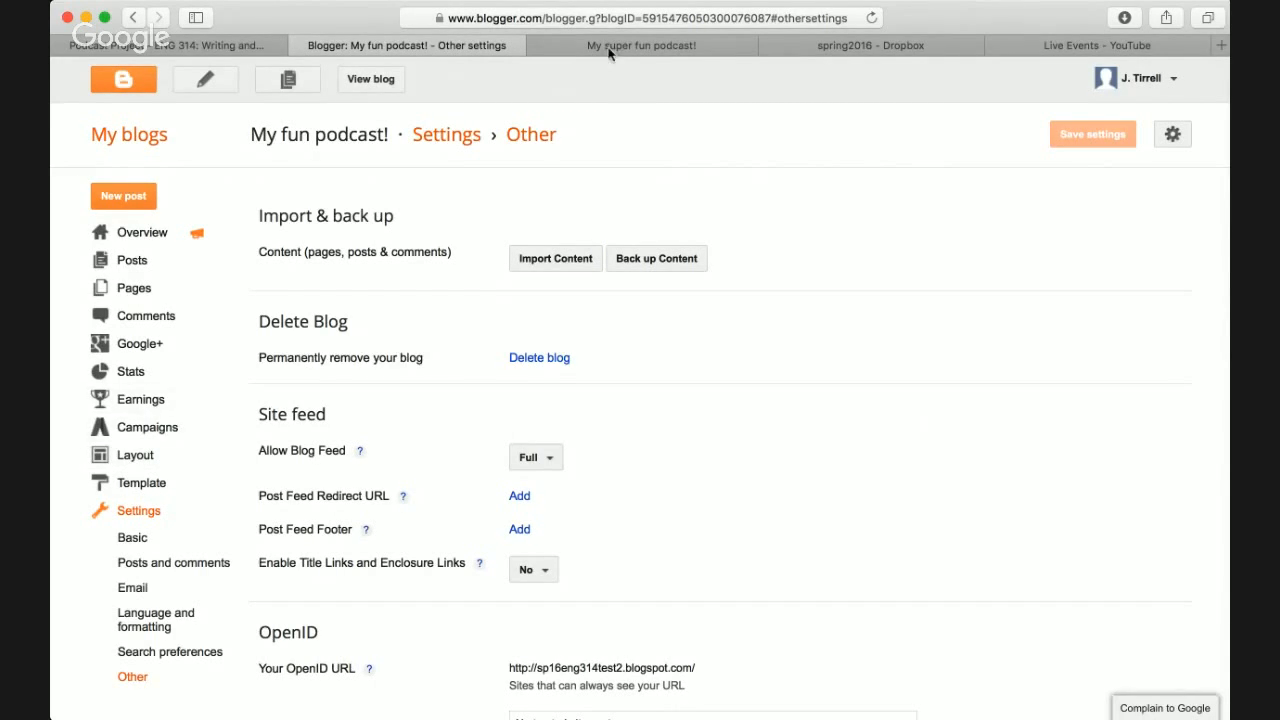
click(564, 47)
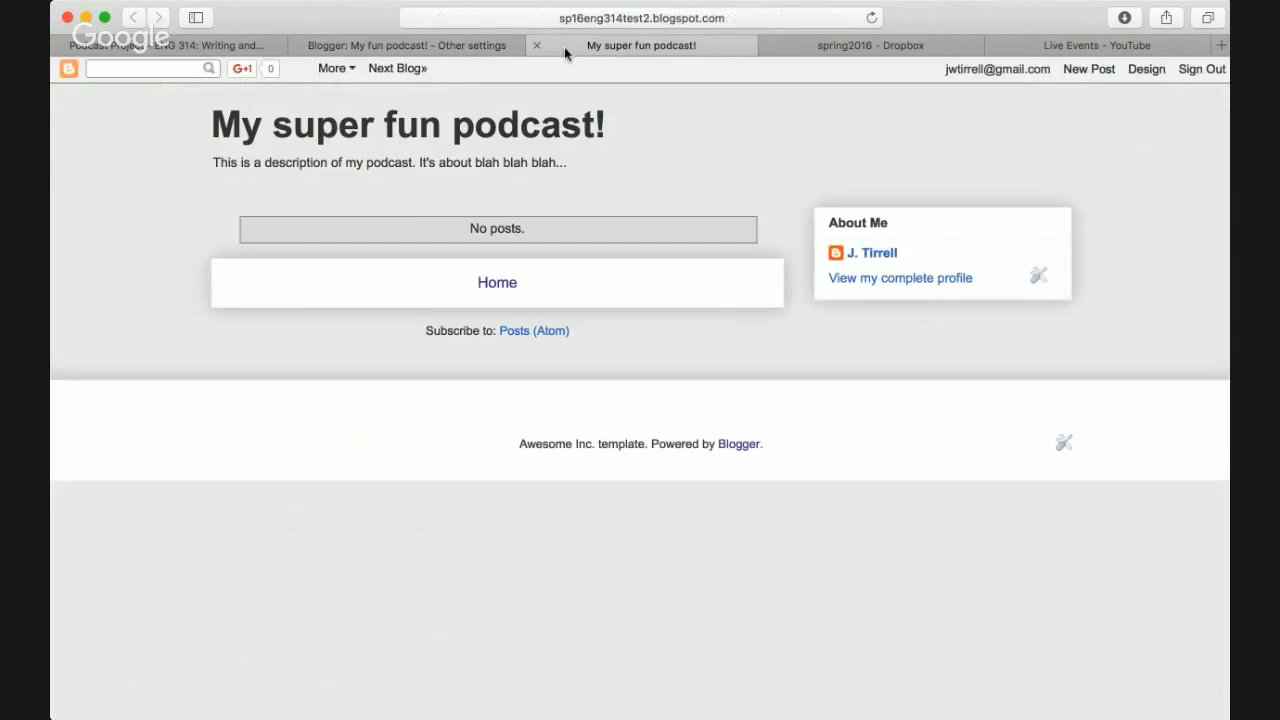
click(456, 56)
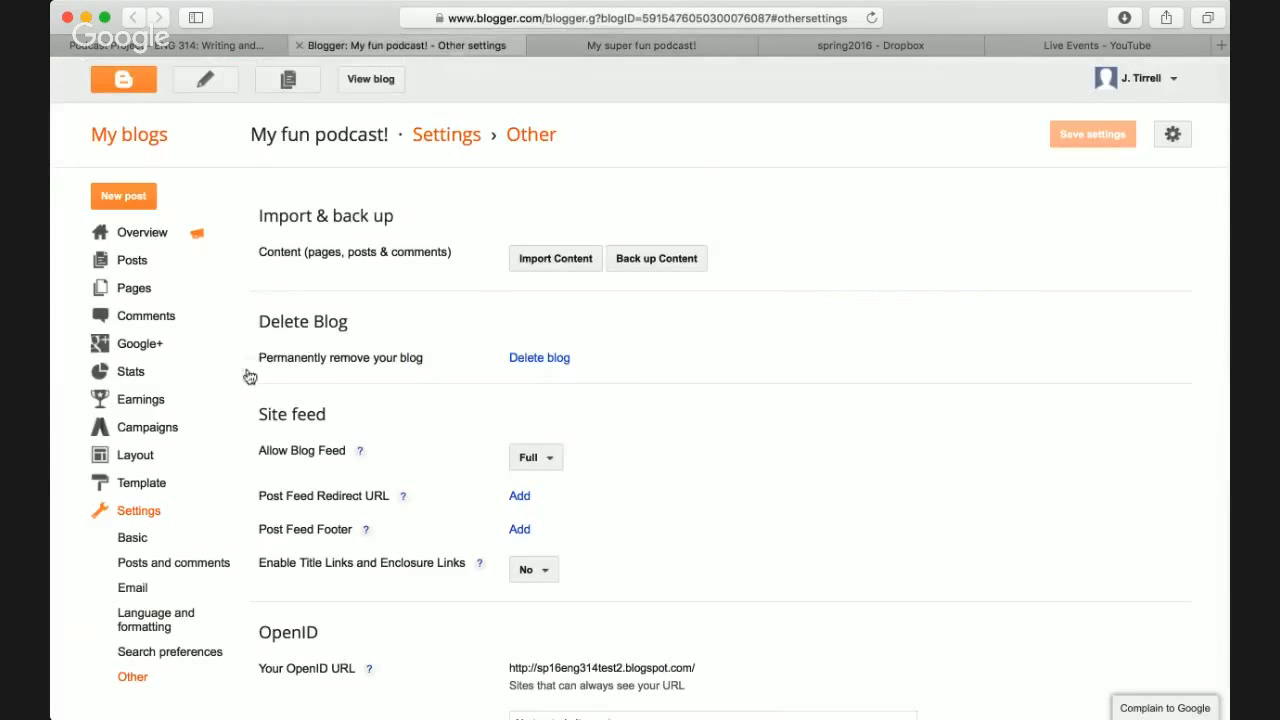
click(137, 458)
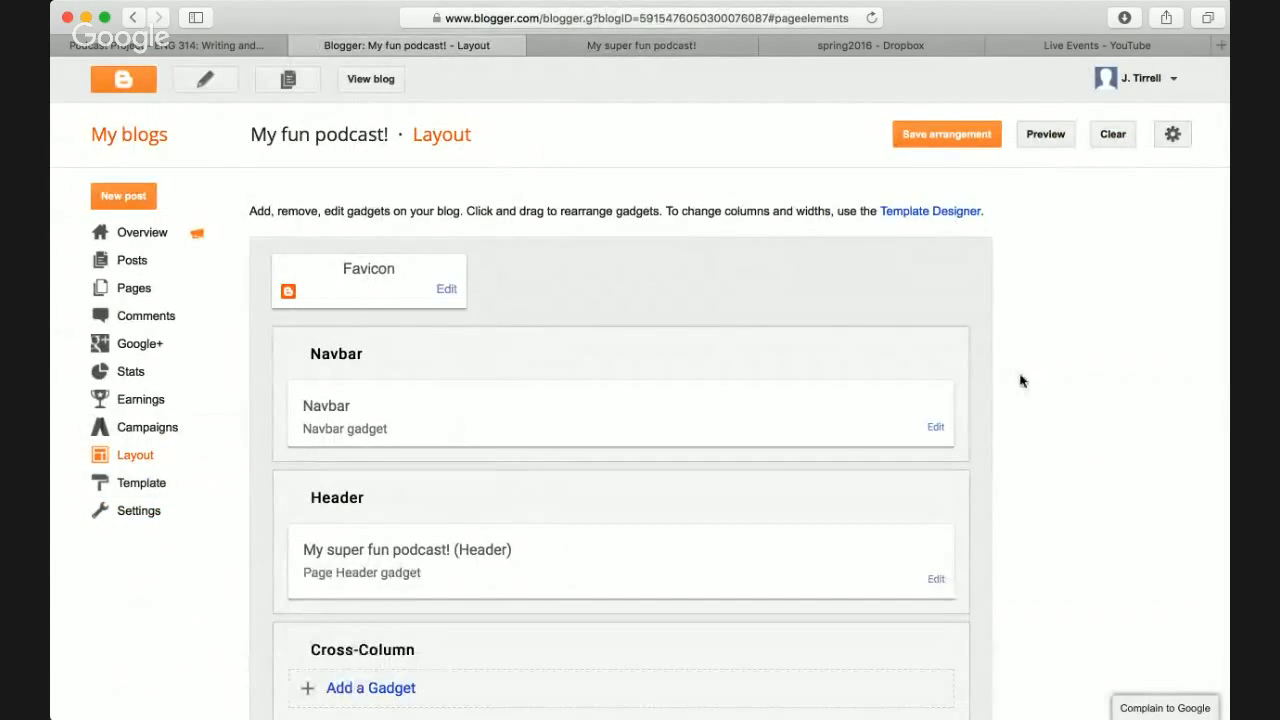
scroll(1020, 378, down, 2)
scroll(1020, 378, up, 2)
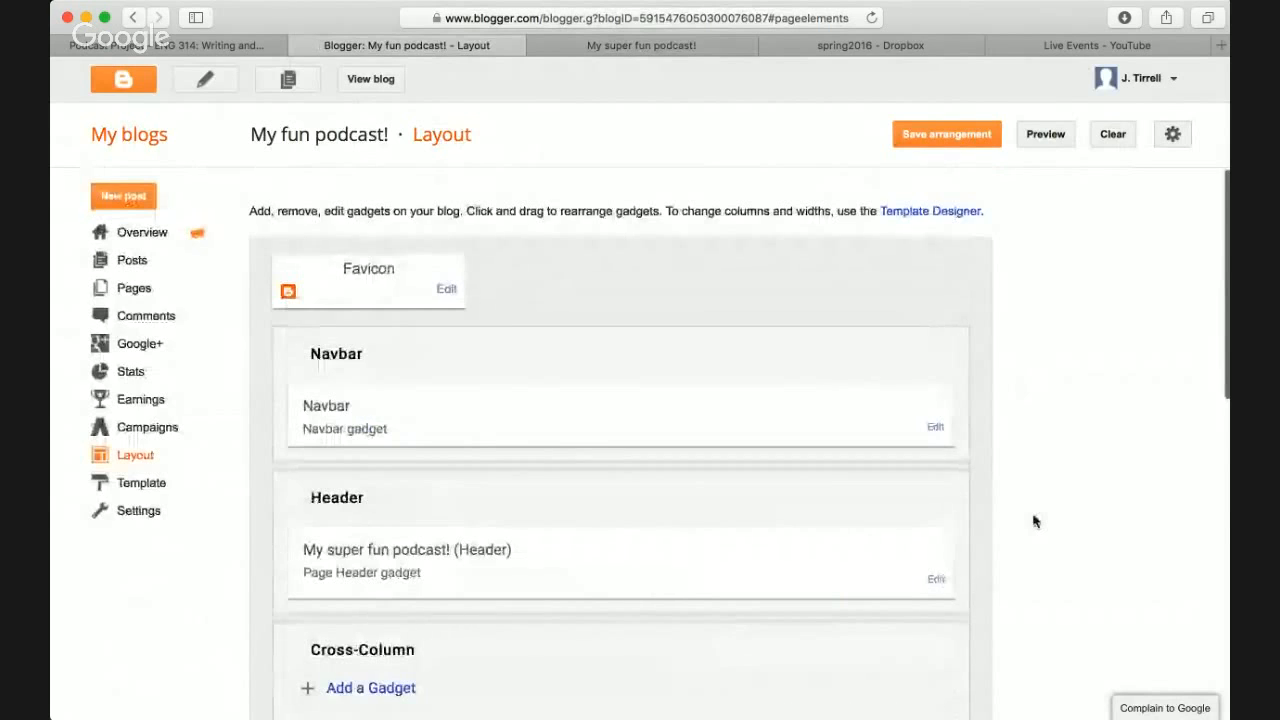
scroll(1035, 521, down, 10)
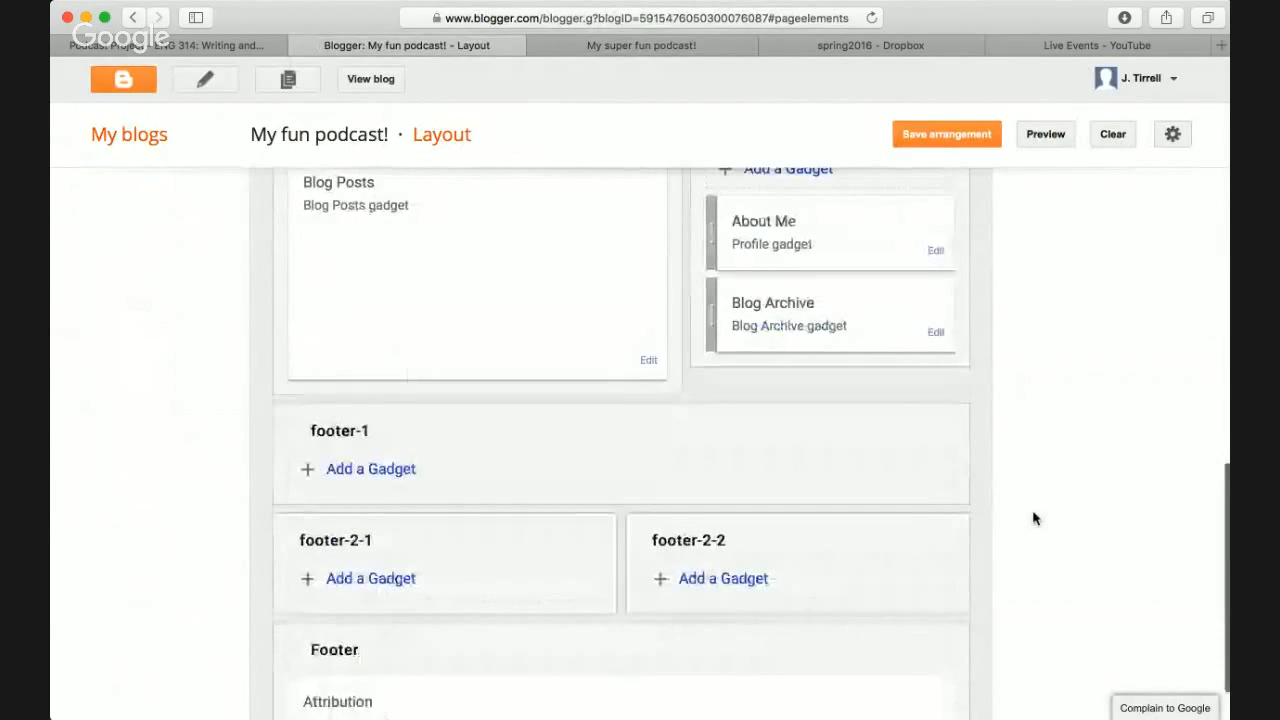
scroll(1035, 518, down, 2)
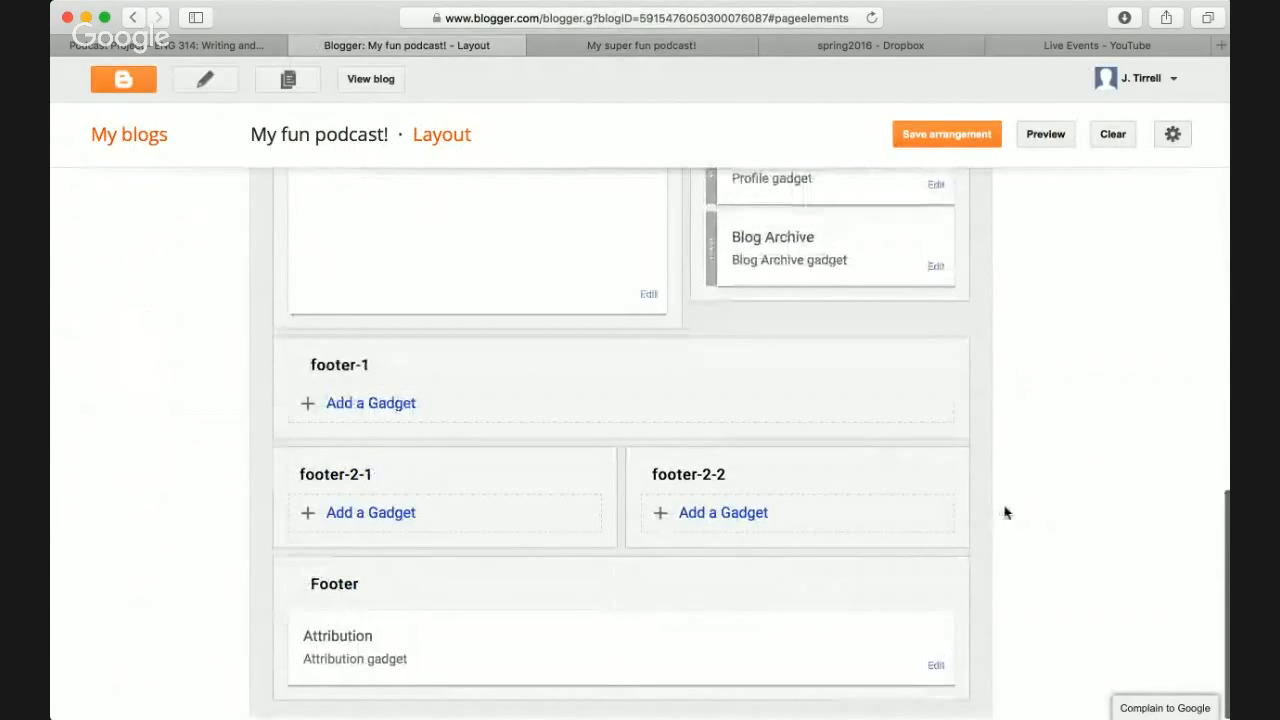
scroll(1005, 513, up, 15)
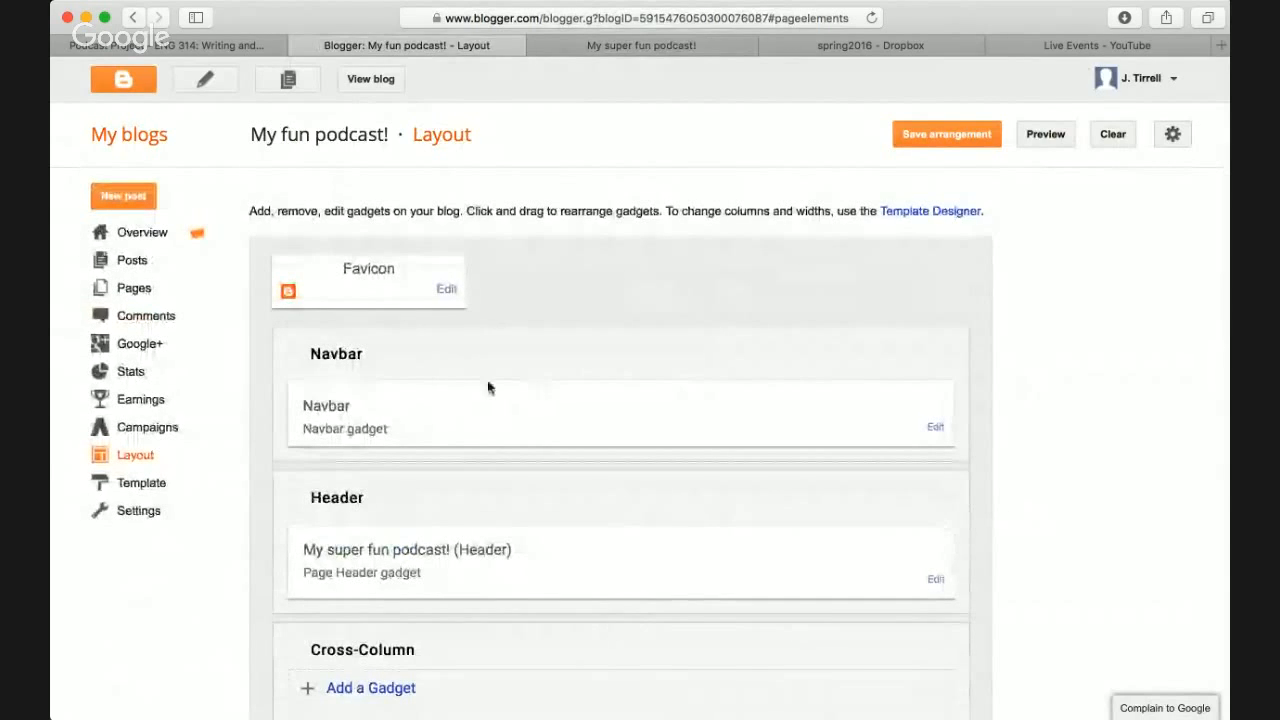
click(664, 48)
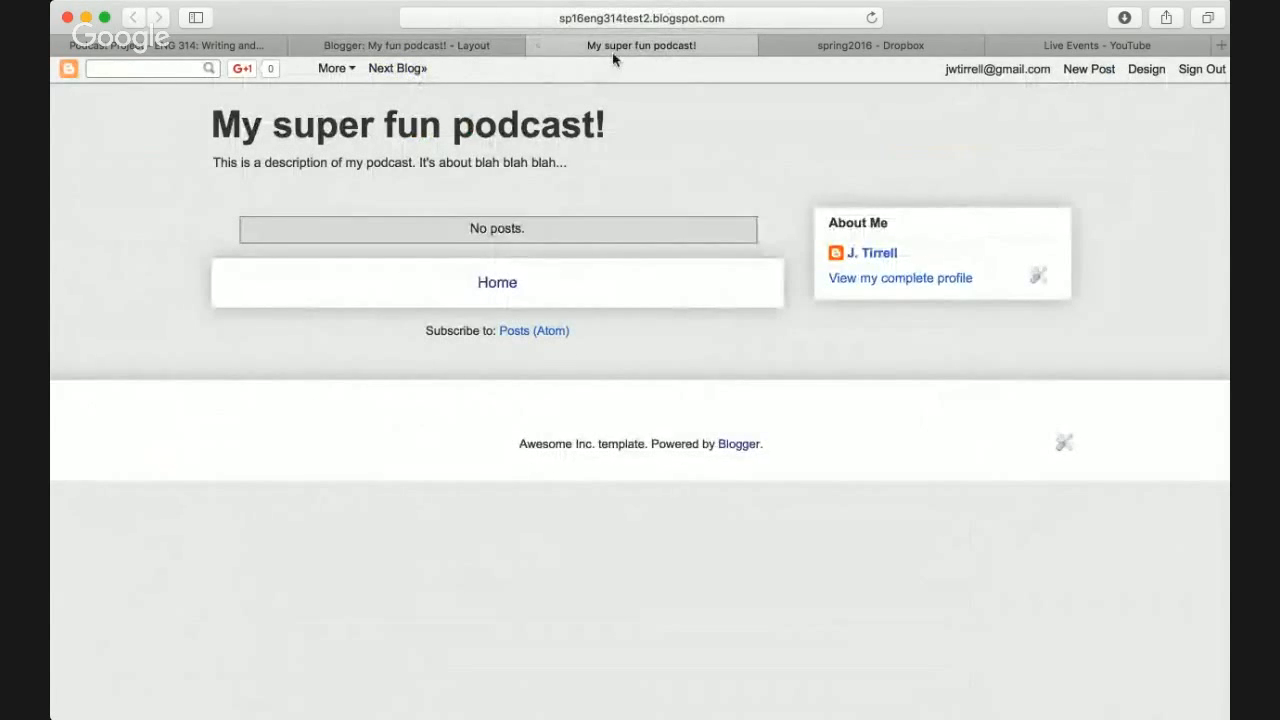
click(457, 47)
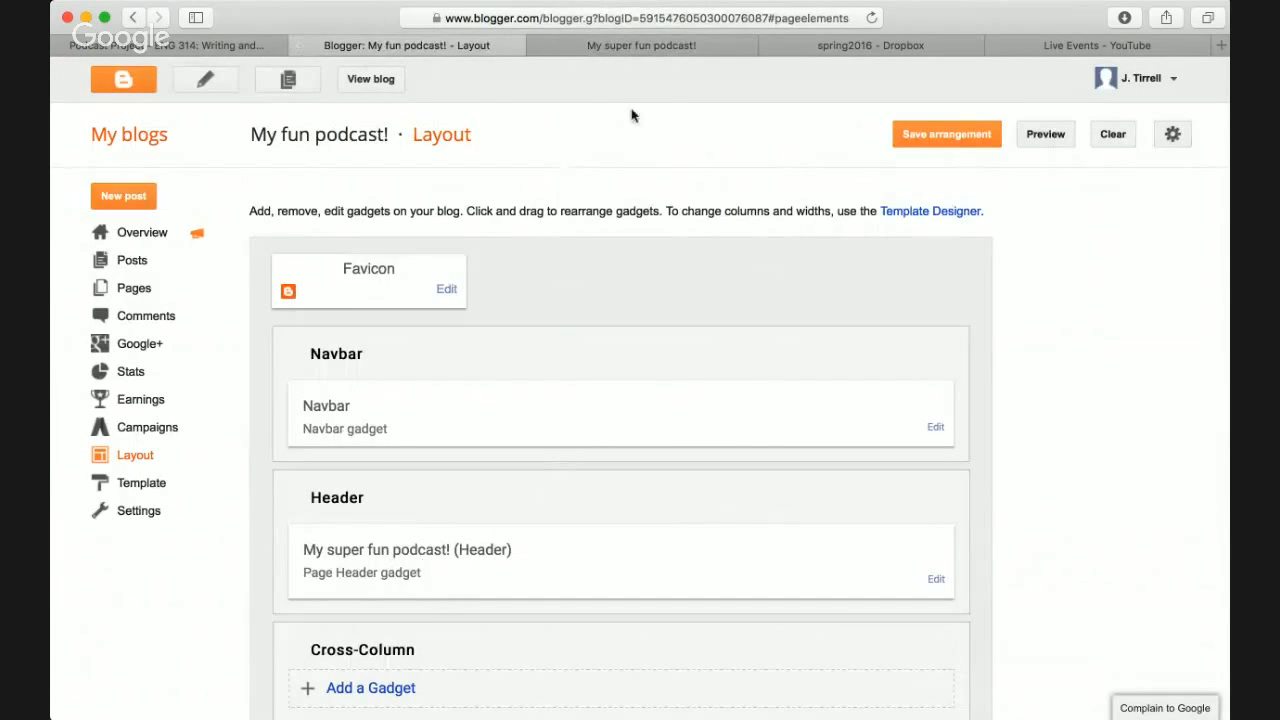
click(663, 47)
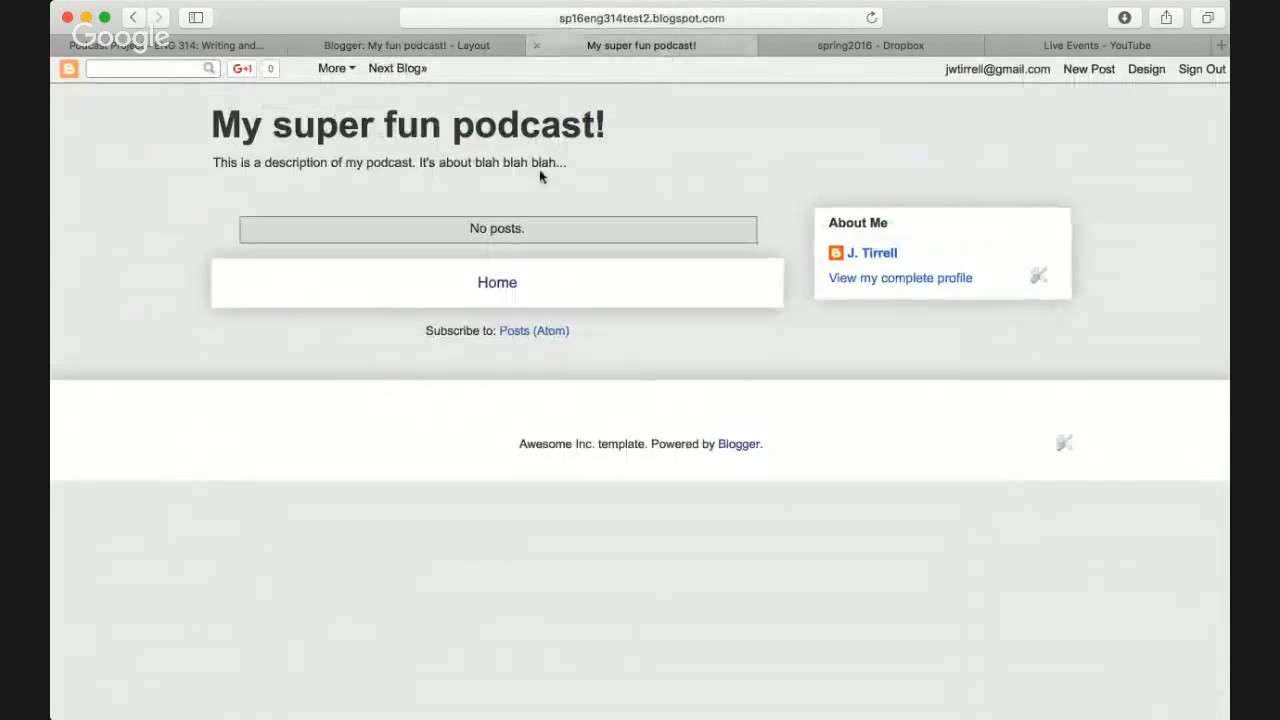
click(465, 50)
scroll(603, 289, down, 3)
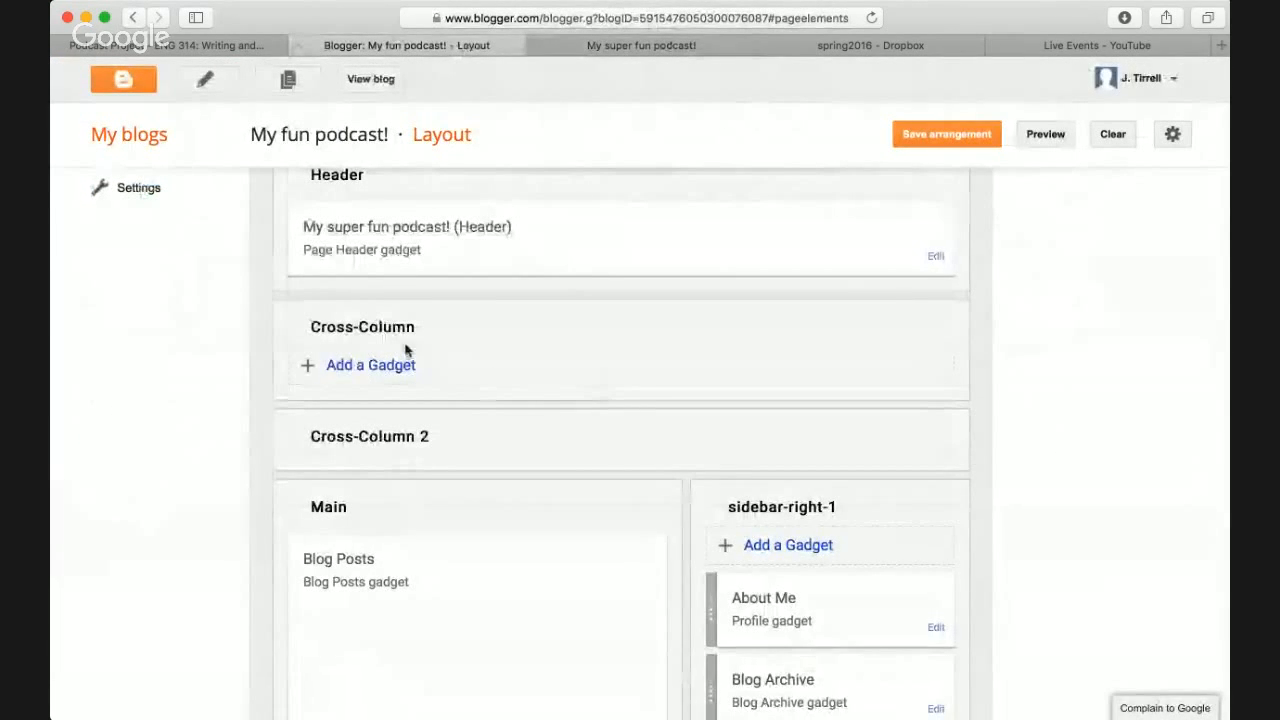
scroll(556, 357, down, 1)
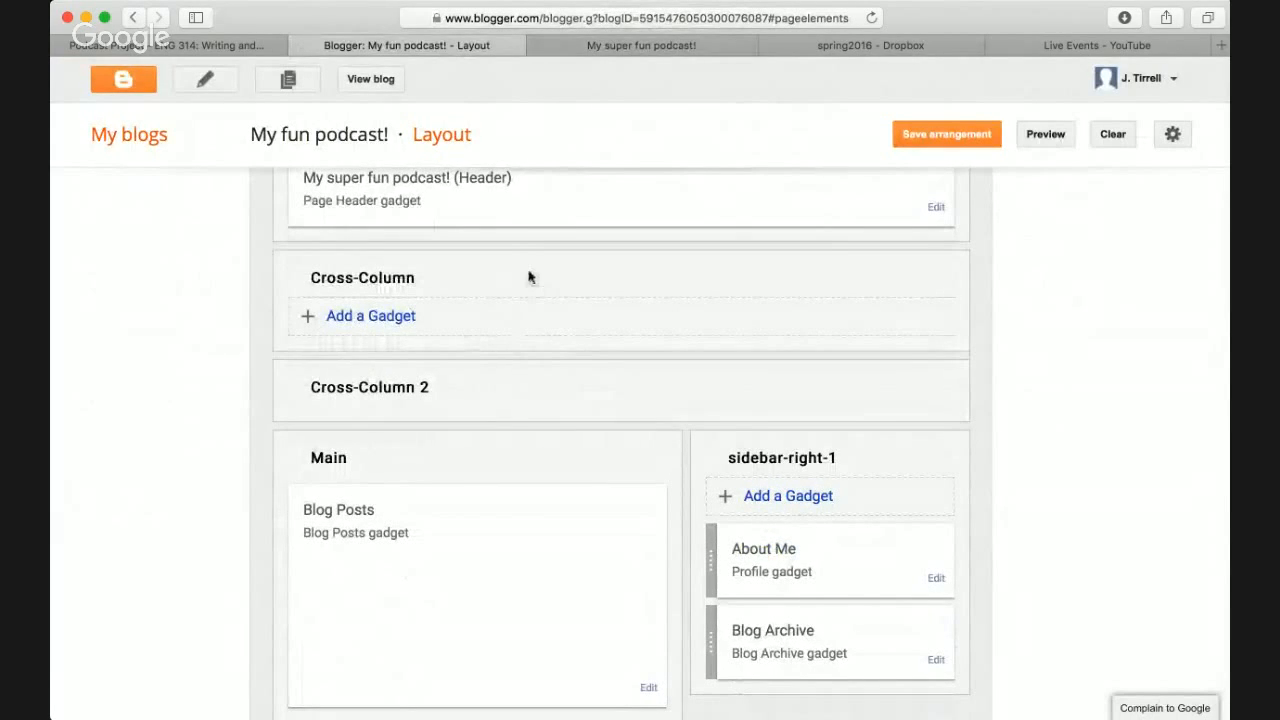
scroll(566, 437, down, 4)
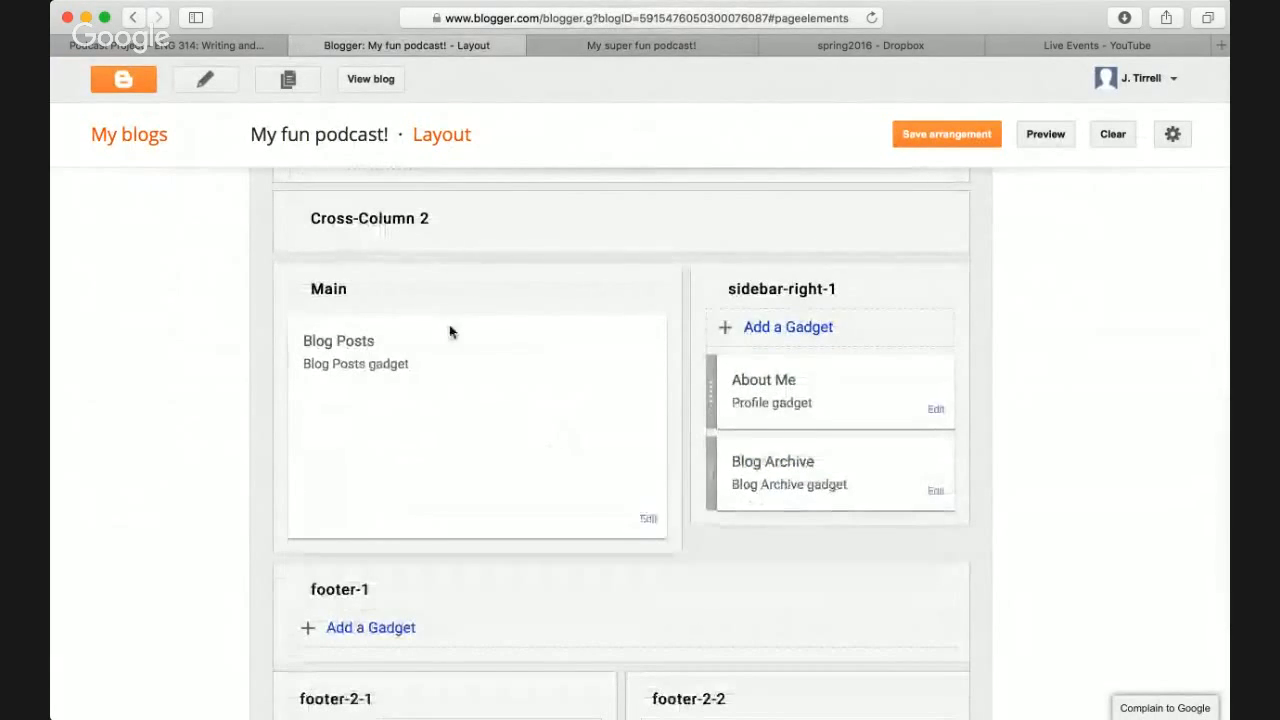
click(668, 47)
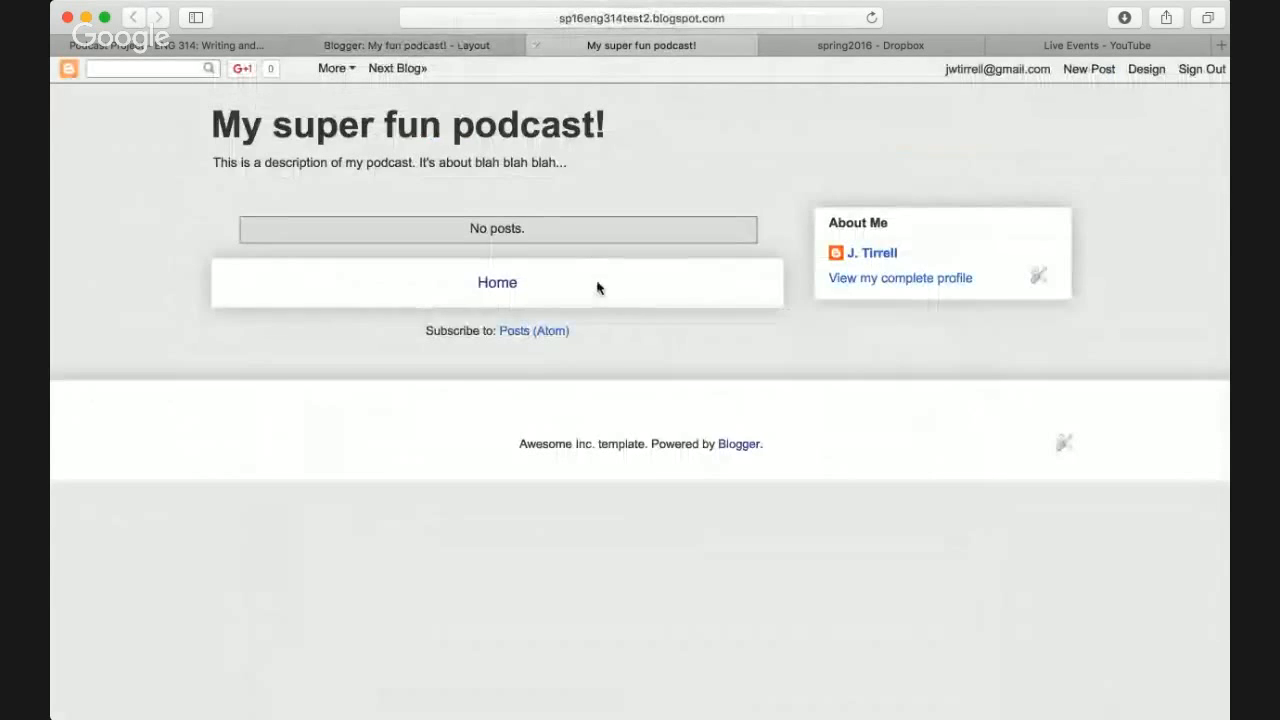
click(472, 47)
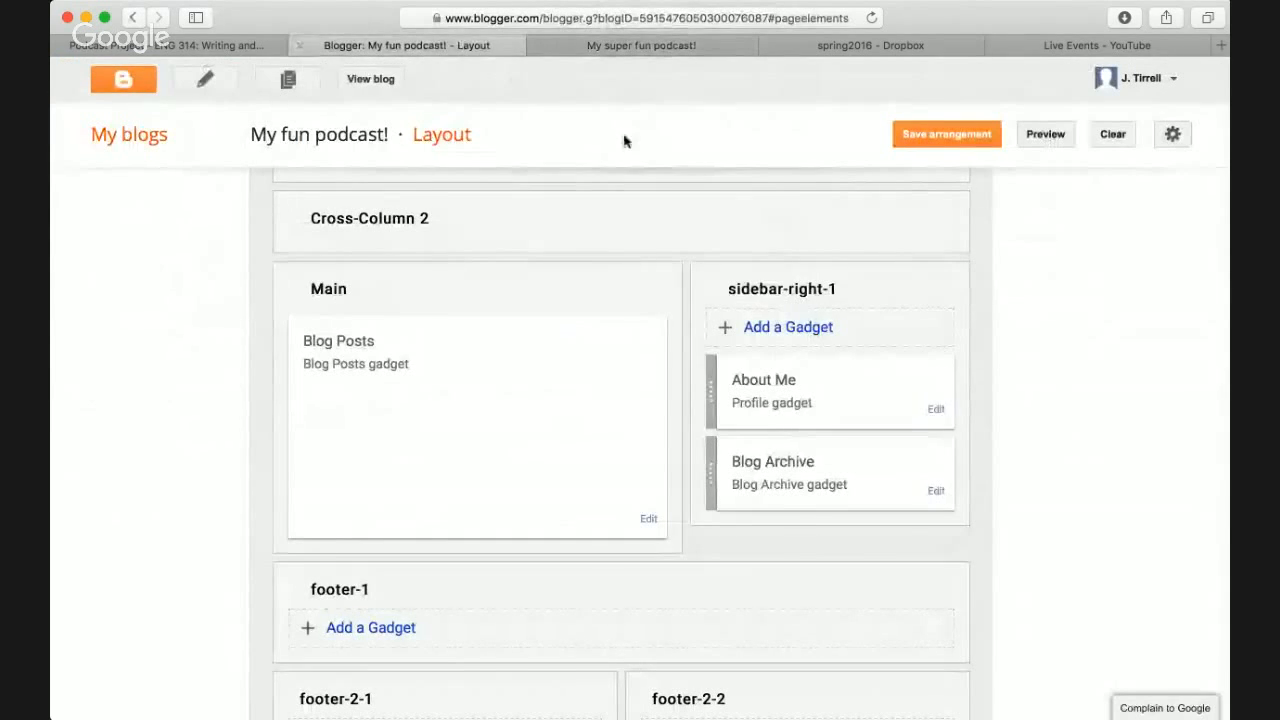
click(651, 45)
click(457, 46)
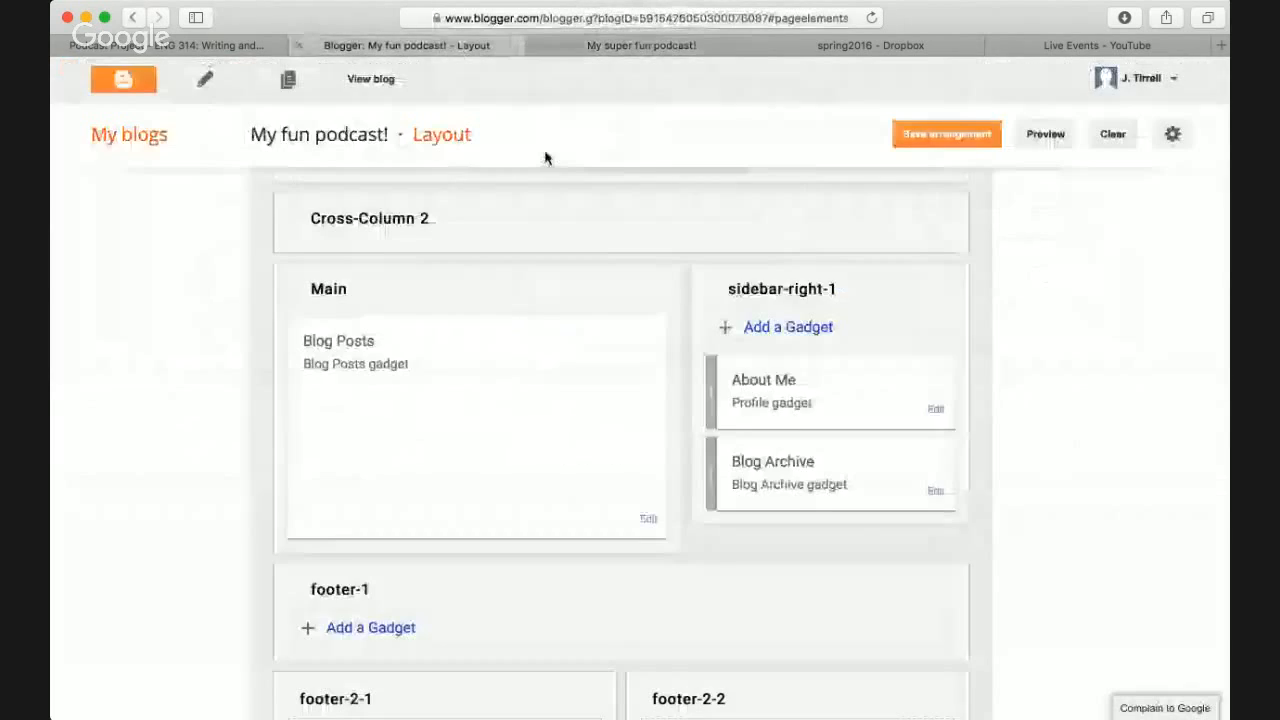
scroll(580, 200, down, 3)
scroll(731, 354, up, 6)
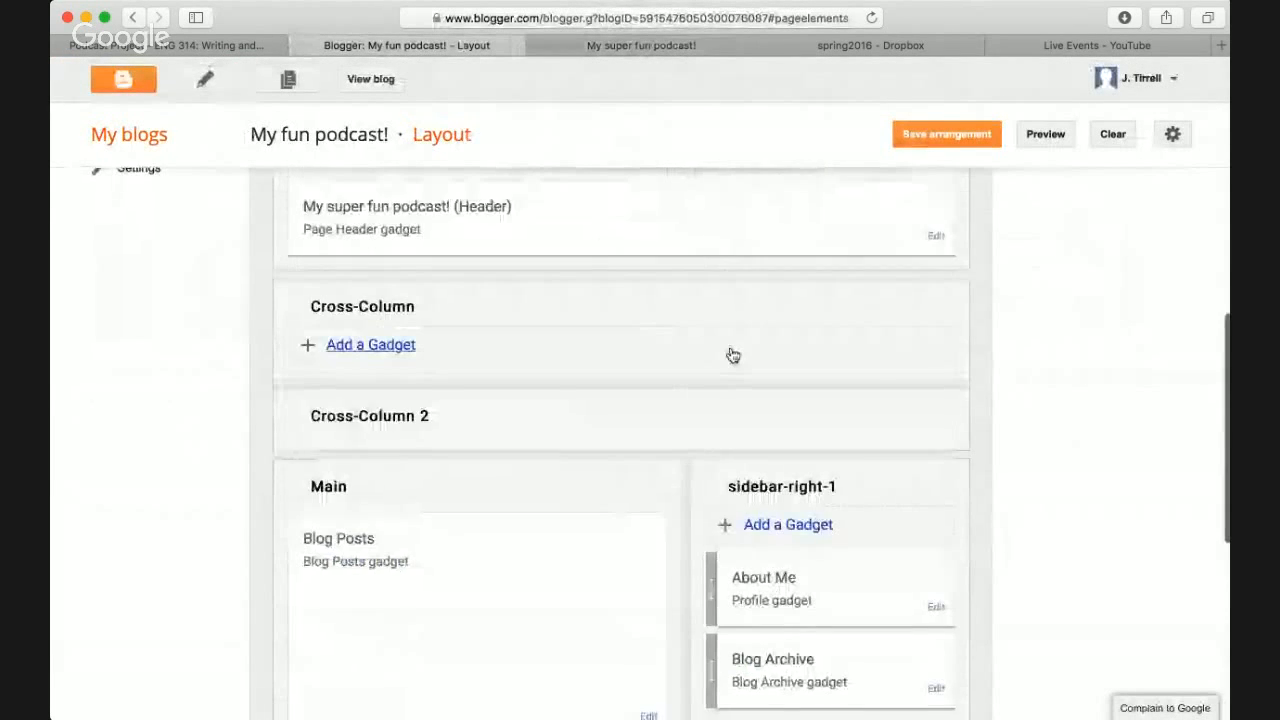
scroll(733, 355, up, 4)
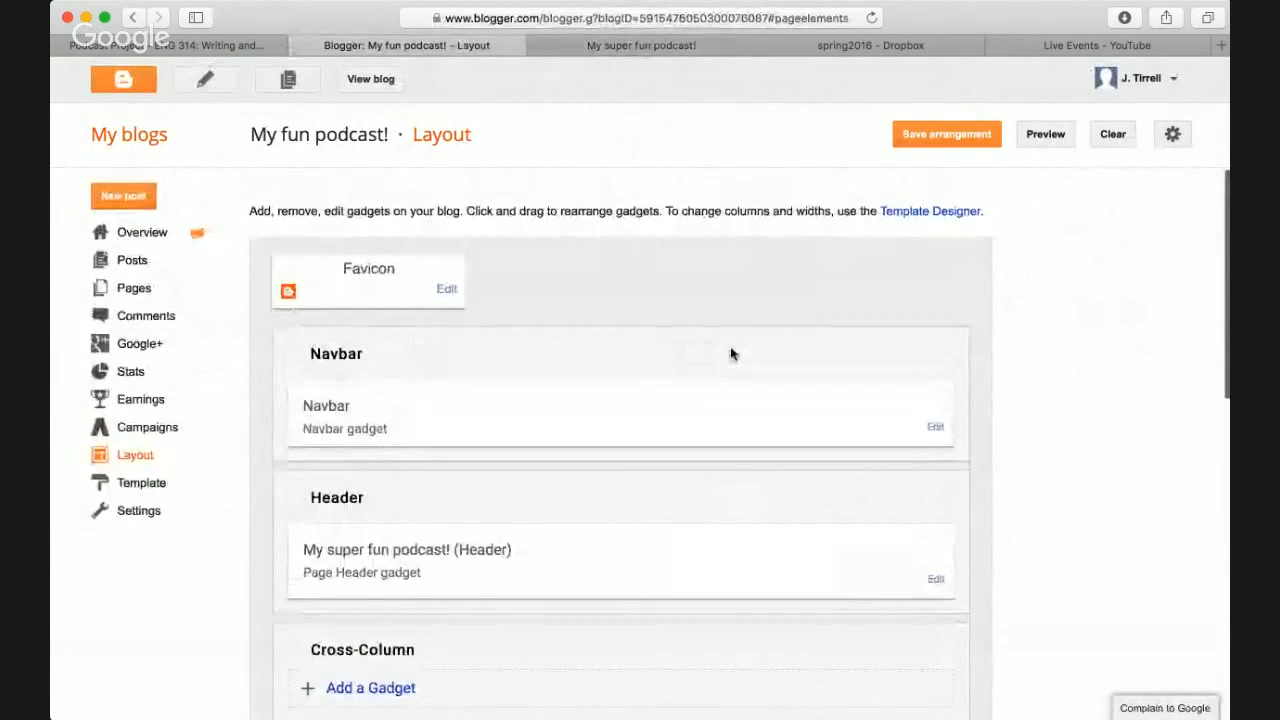
click(680, 46)
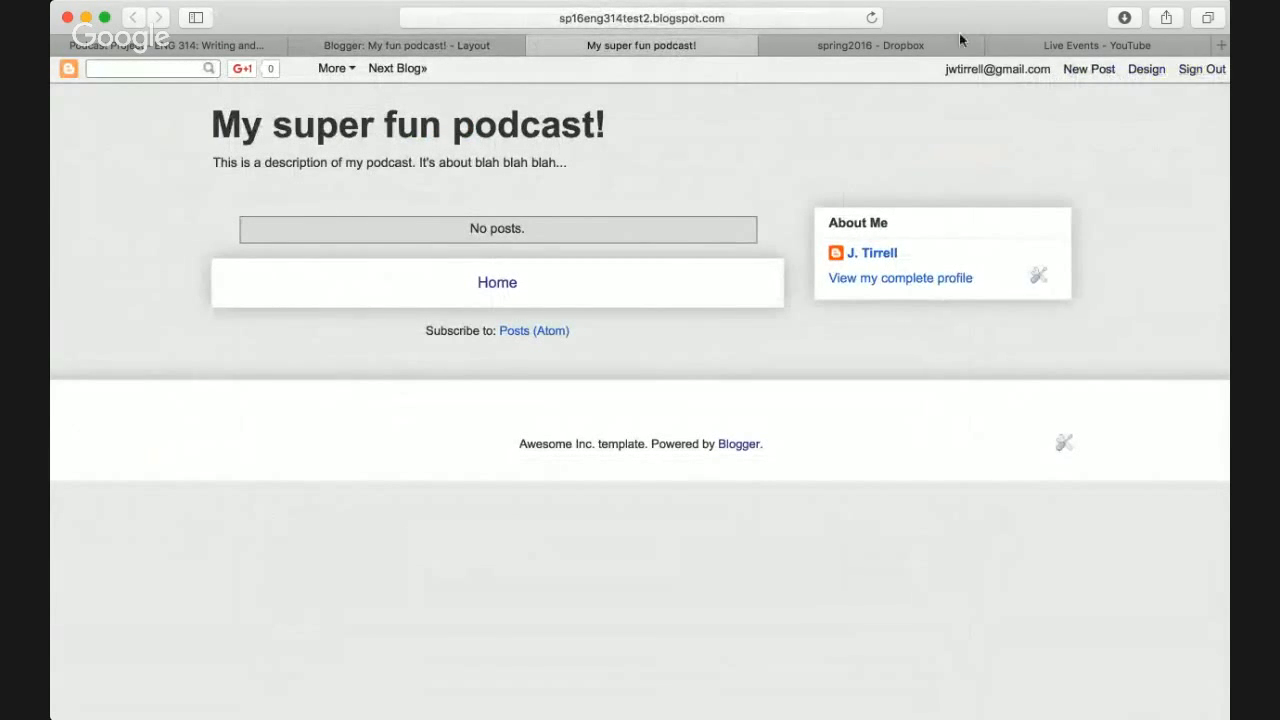
click(443, 46)
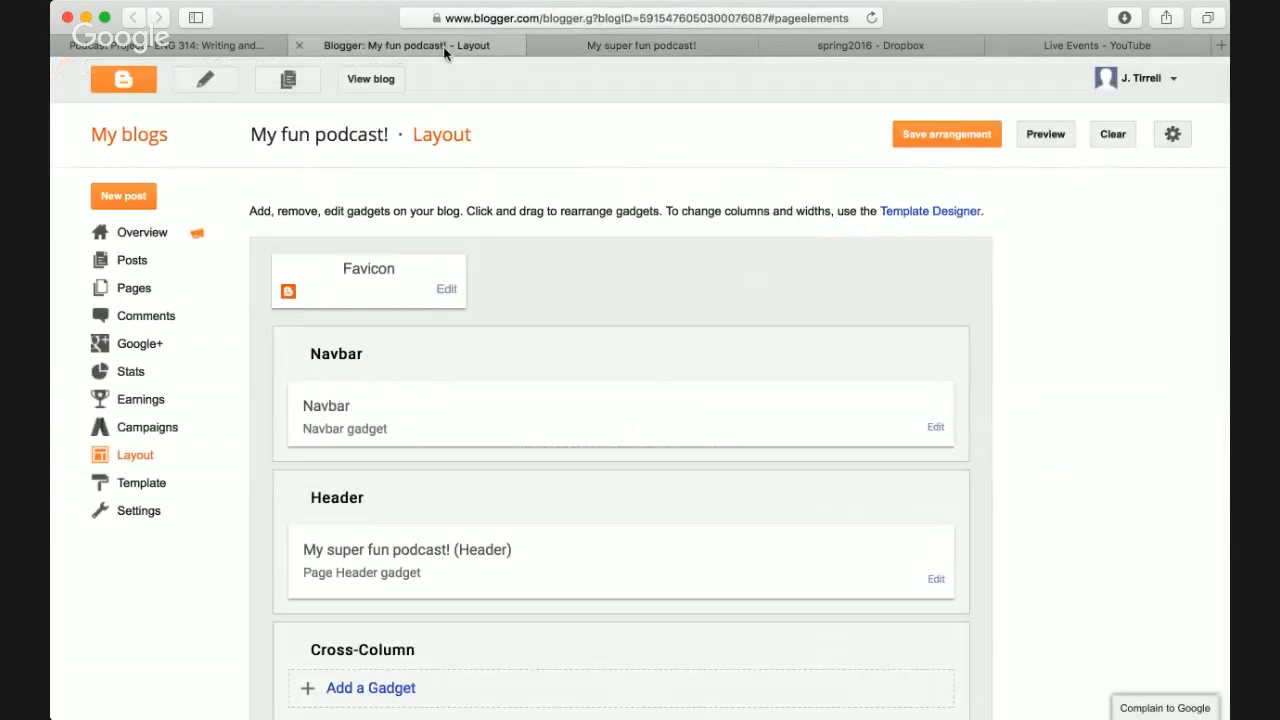
click(680, 45)
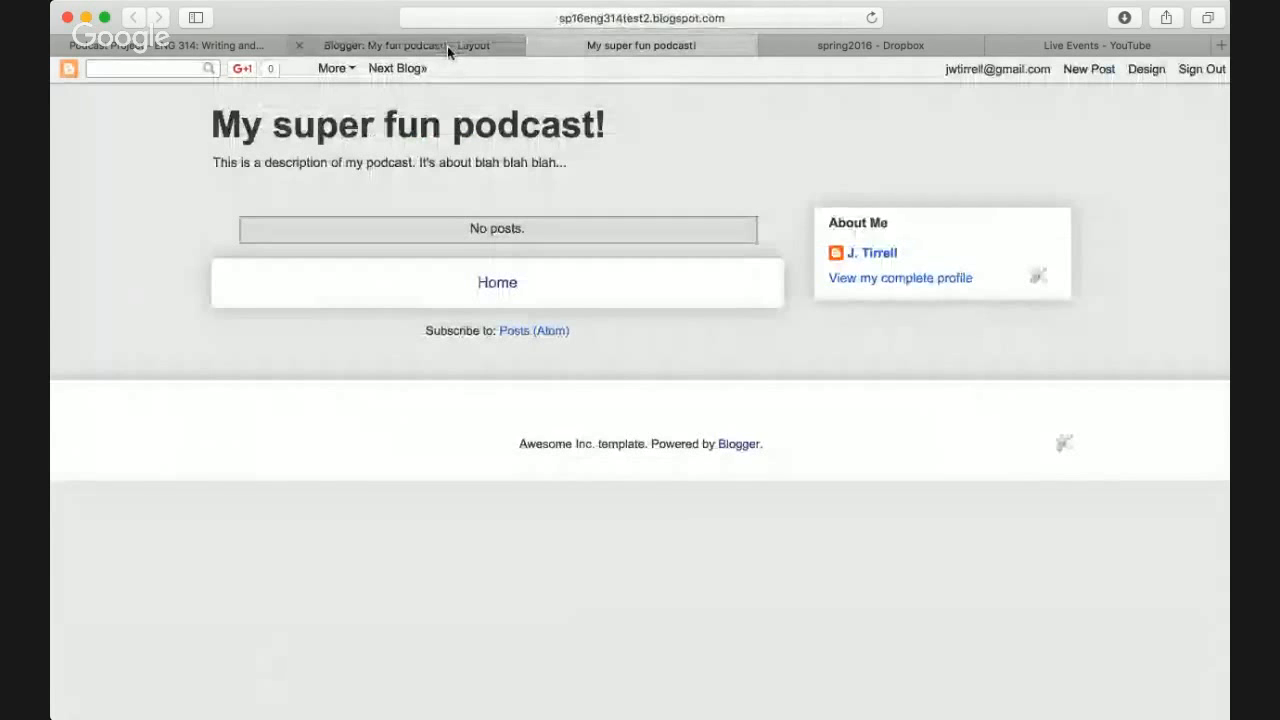
click(447, 45)
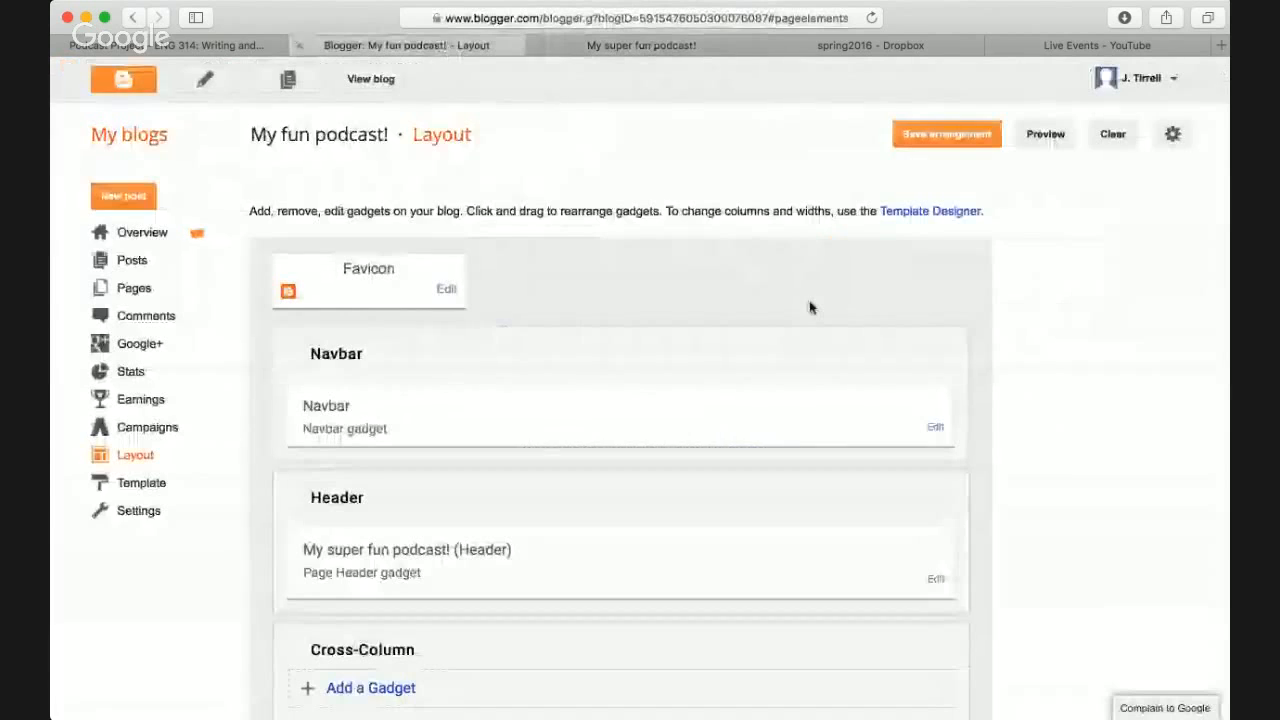
- Turn off the Navbar gadget, save the layout arrangement, and confirm the live blog has no Navbar
click(936, 429)
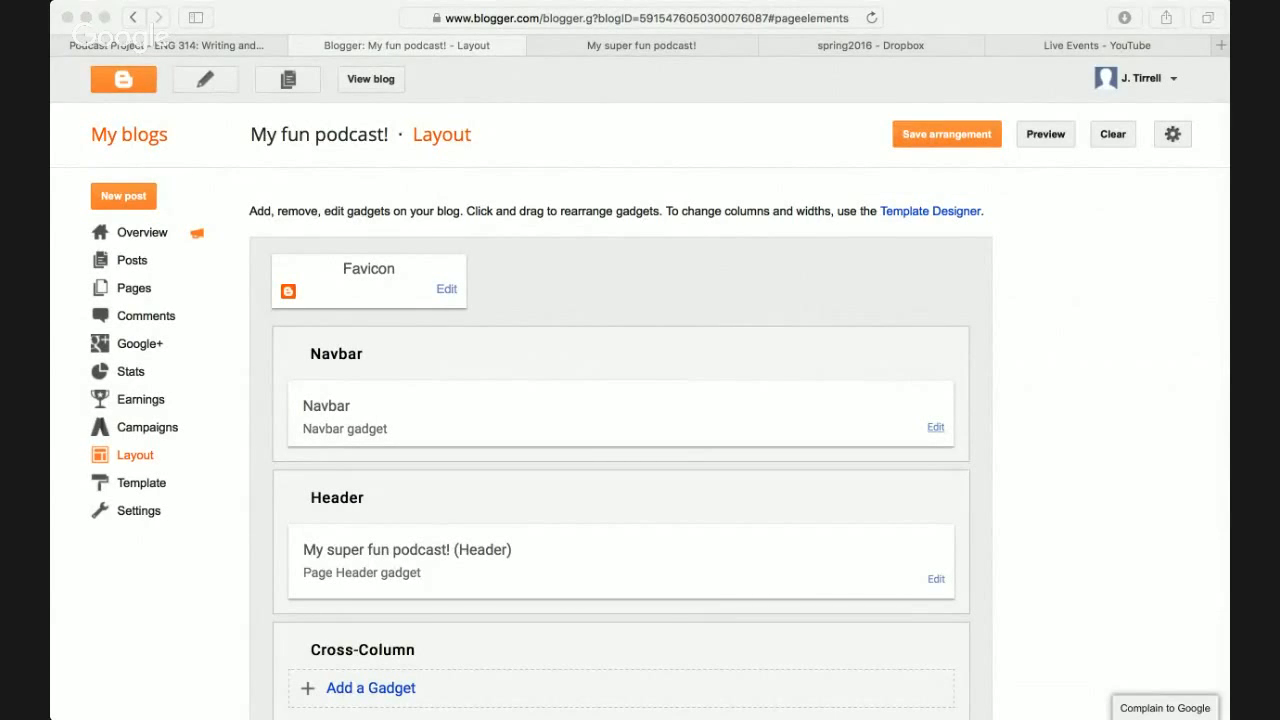
click(207, 524)
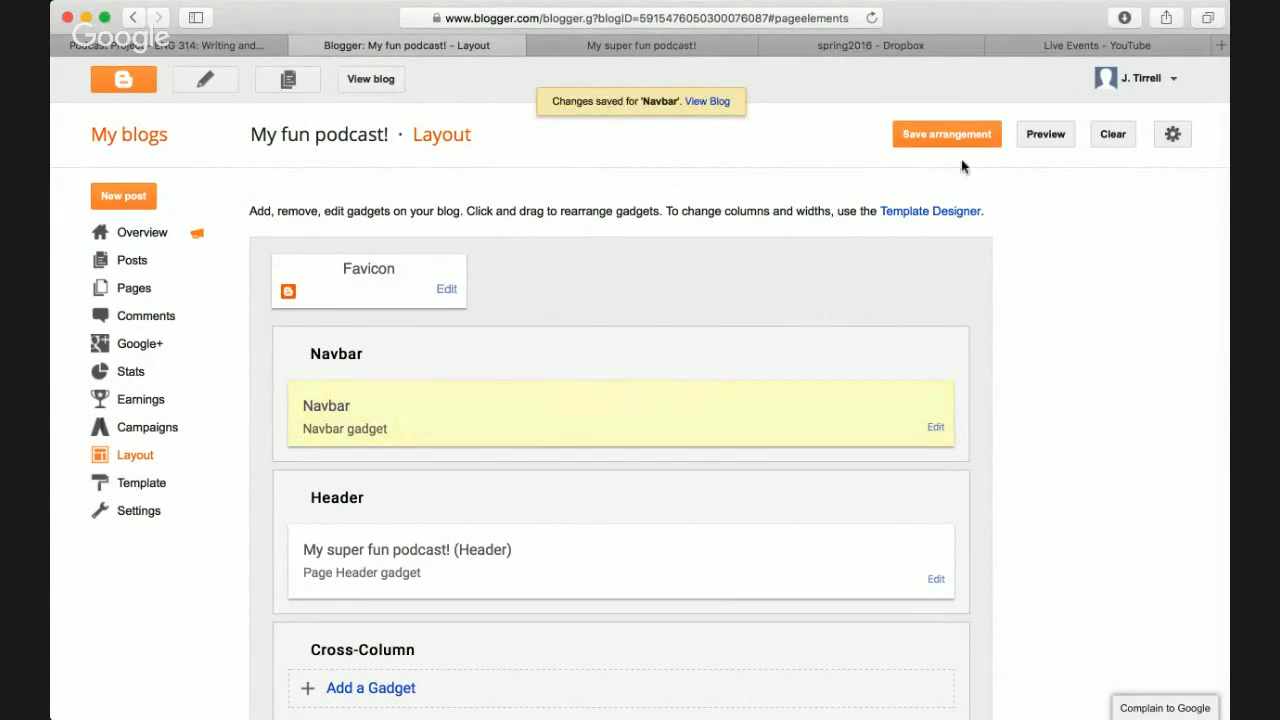
click(967, 132)
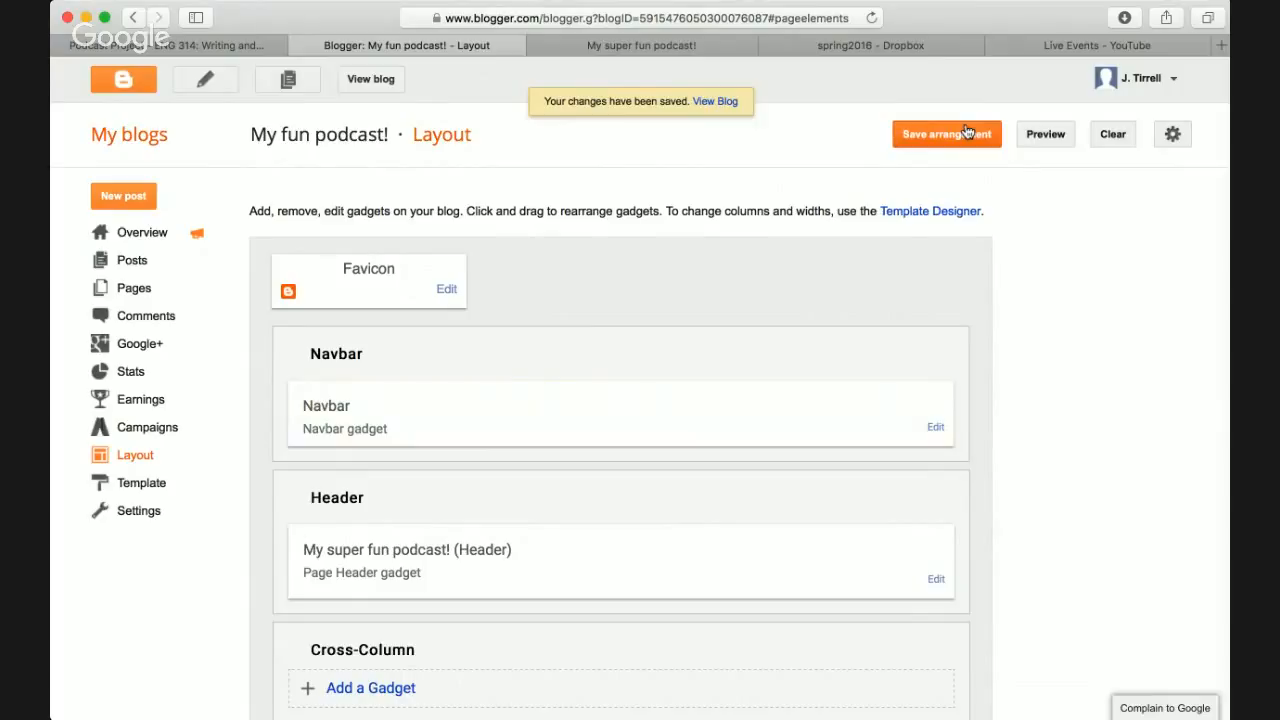
click(665, 47)
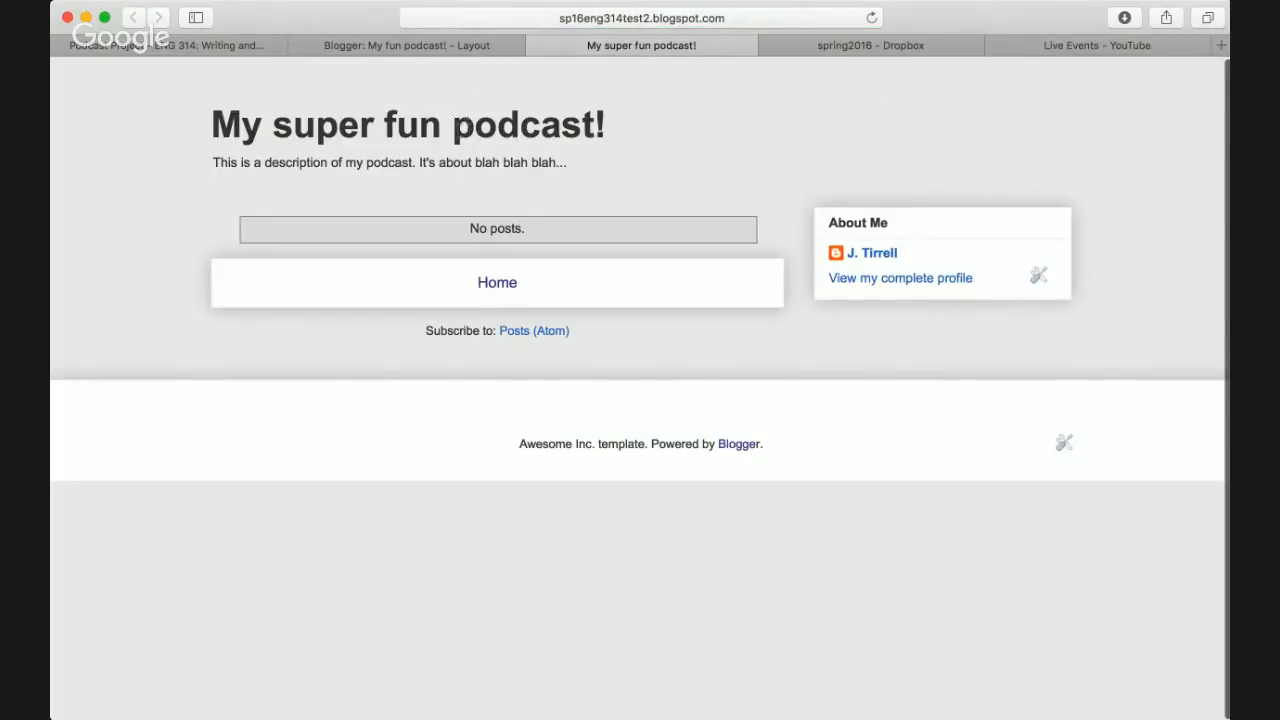
click(447, 45)
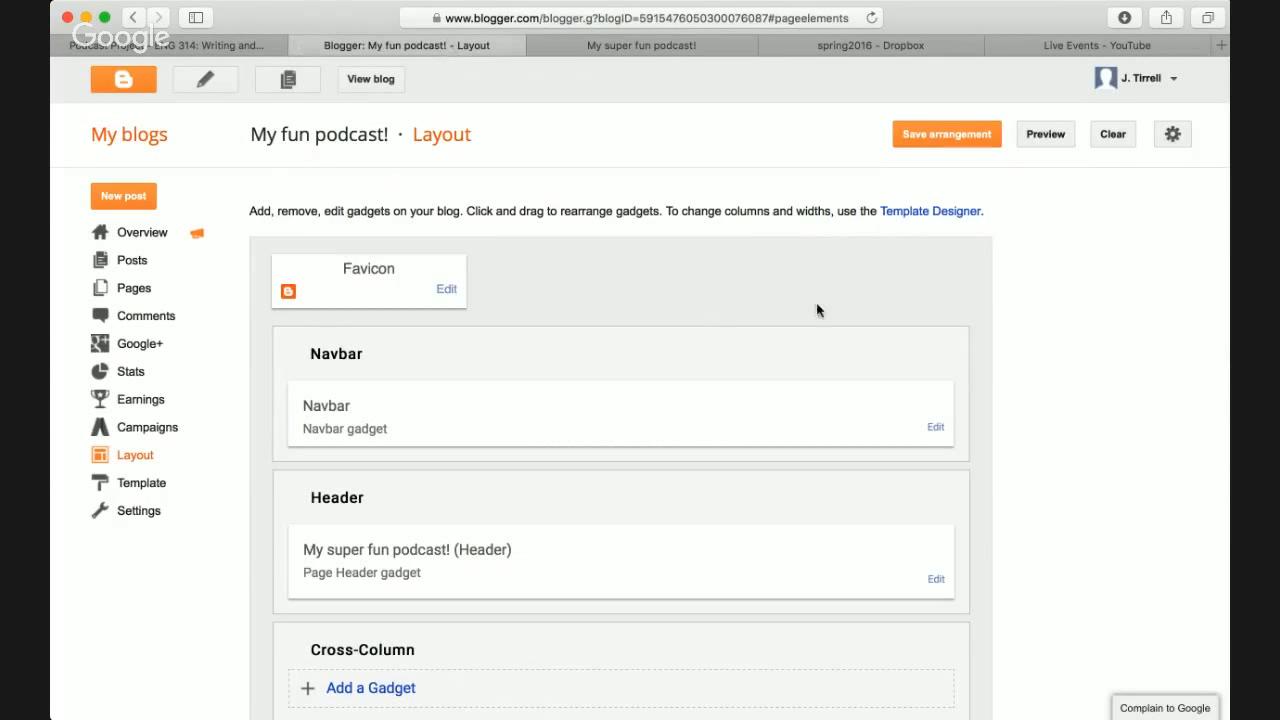
- Scroll to the Footer and save the layout with the '©2016 My Fun Podcast' attribution
scroll(817, 310, down, 5)
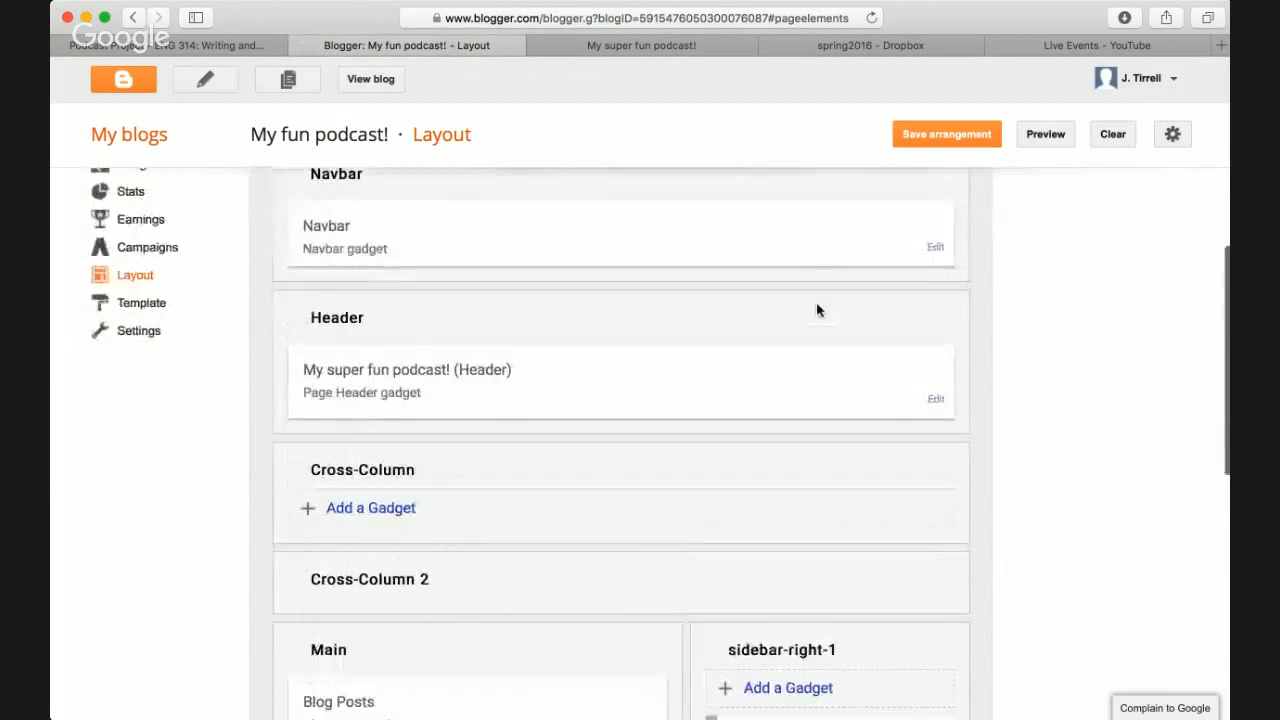
scroll(817, 310, down, 2)
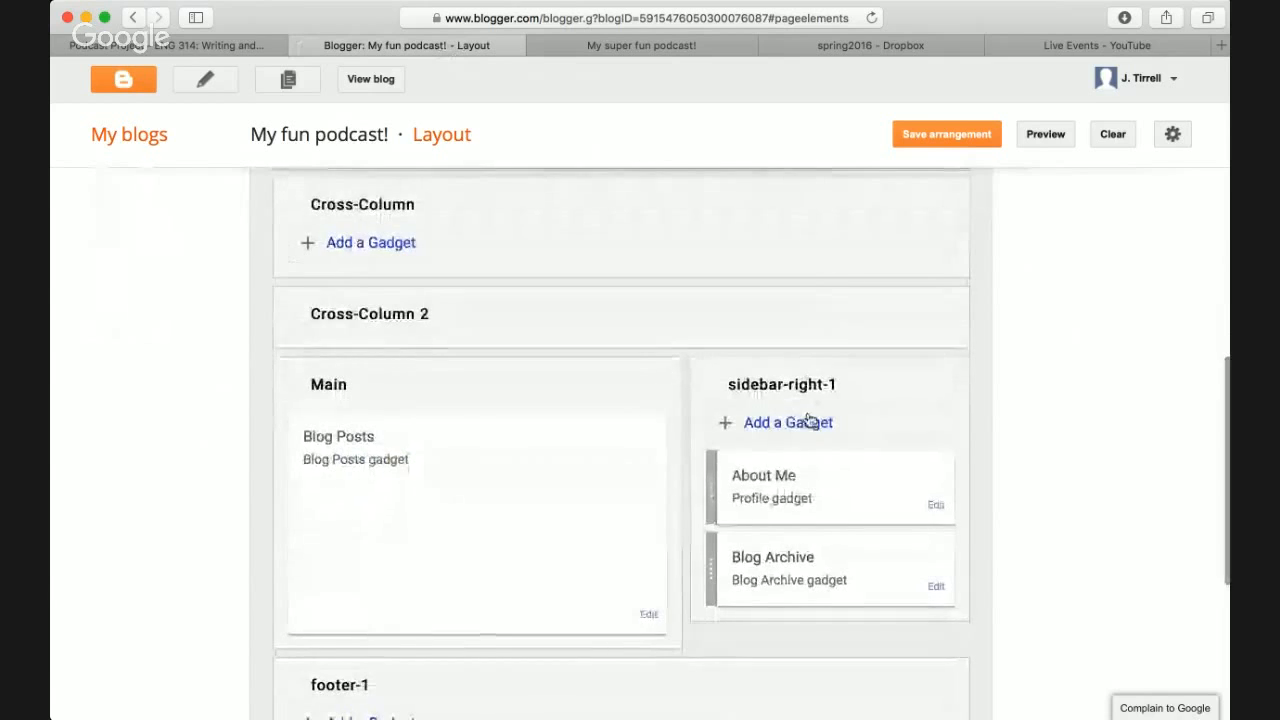
scroll(715, 350, down, 5)
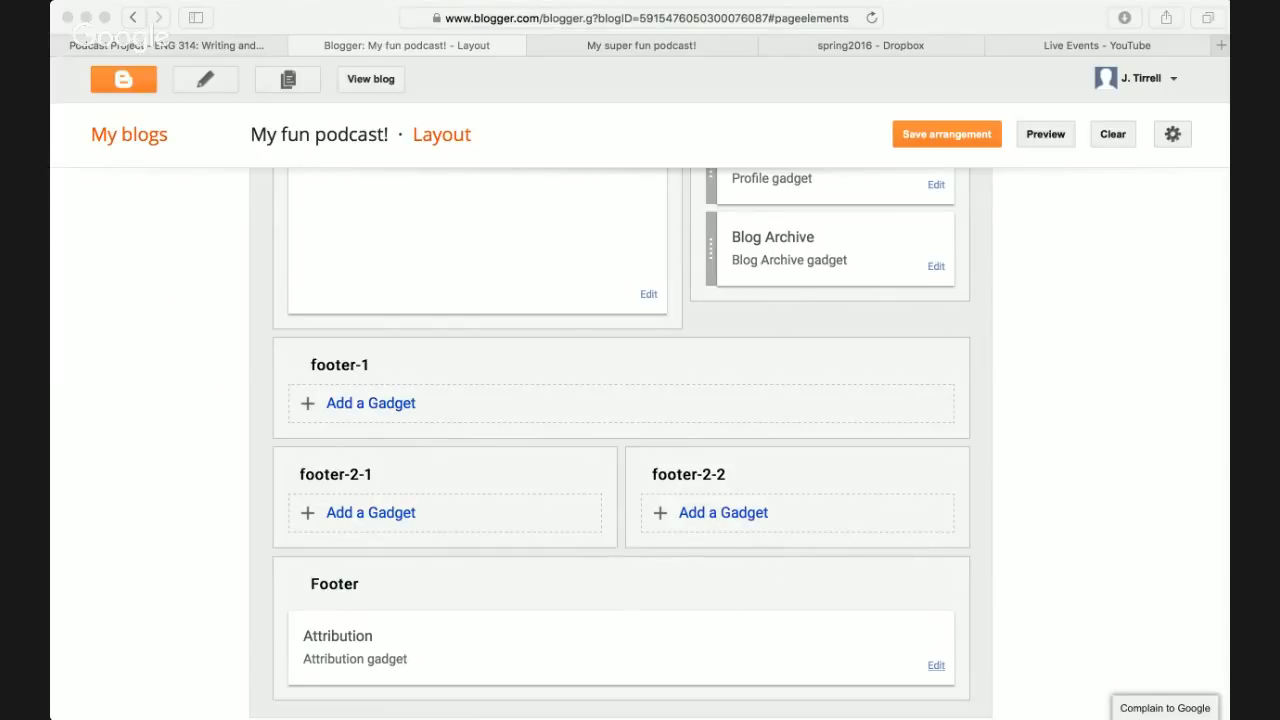
click(958, 137)
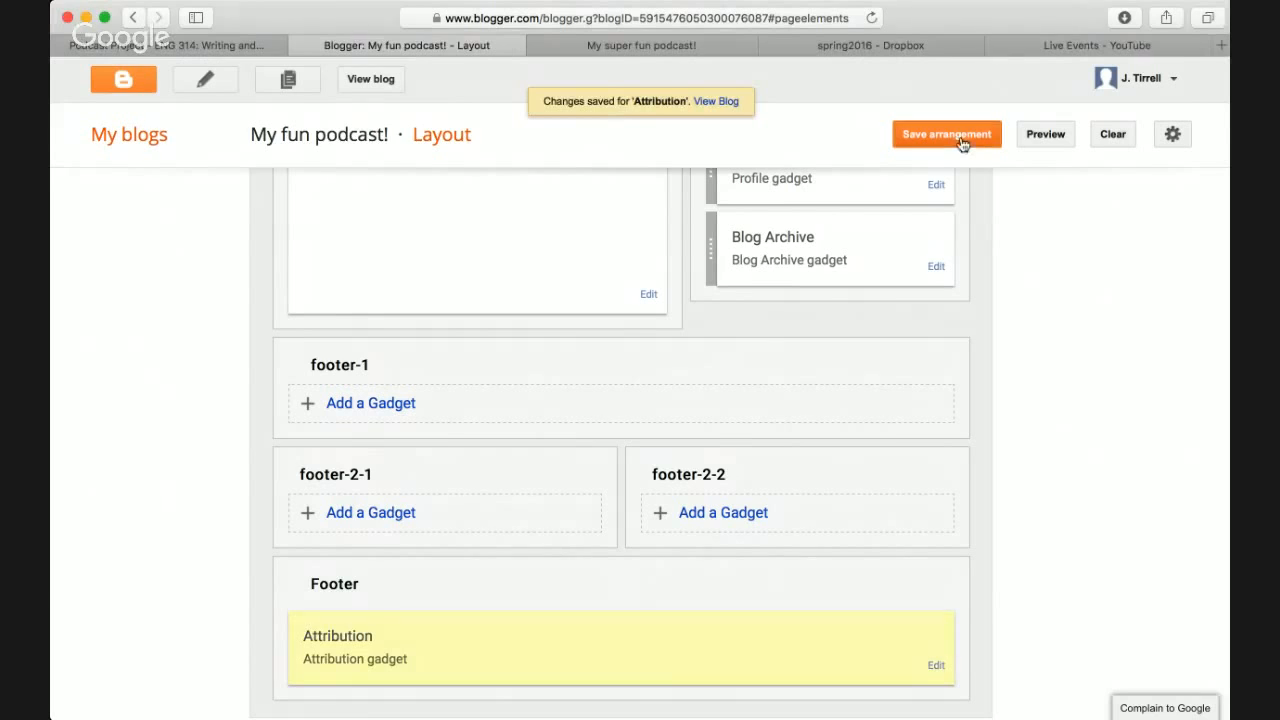
- Check the live blog's footer attribution line, then return to the Layout page
click(655, 52)
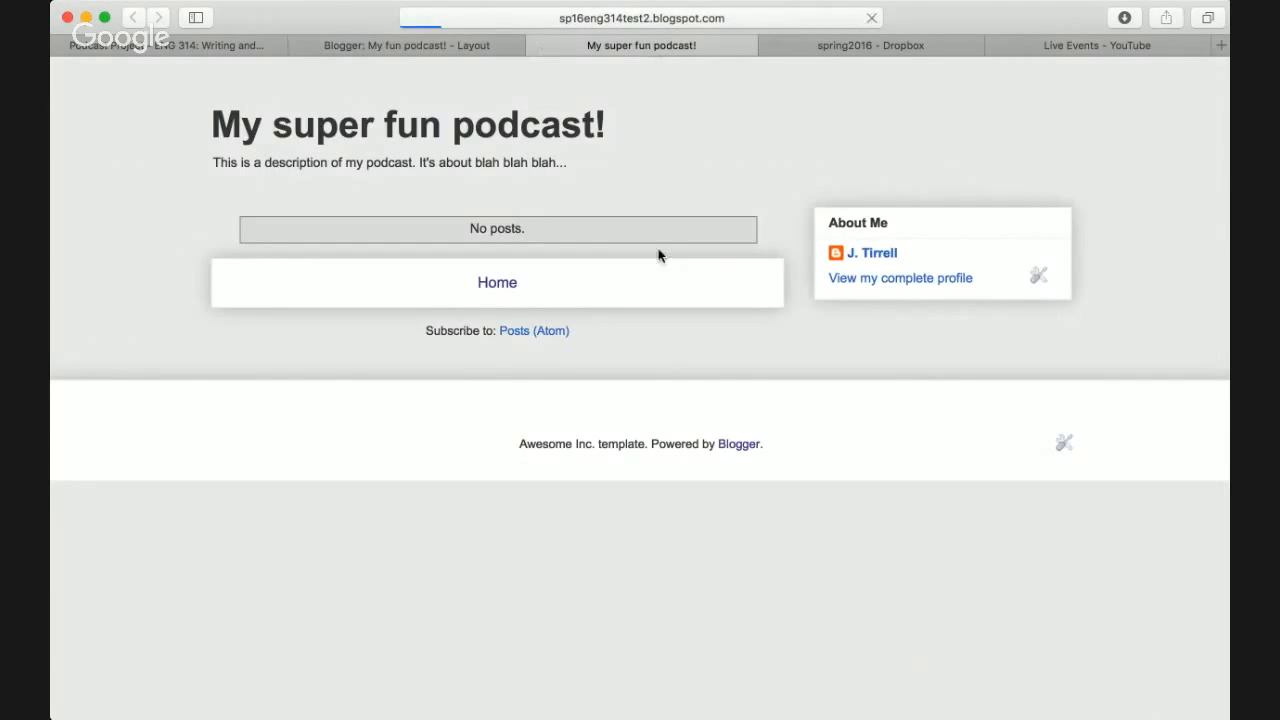
triple_click(523, 446)
click(530, 471)
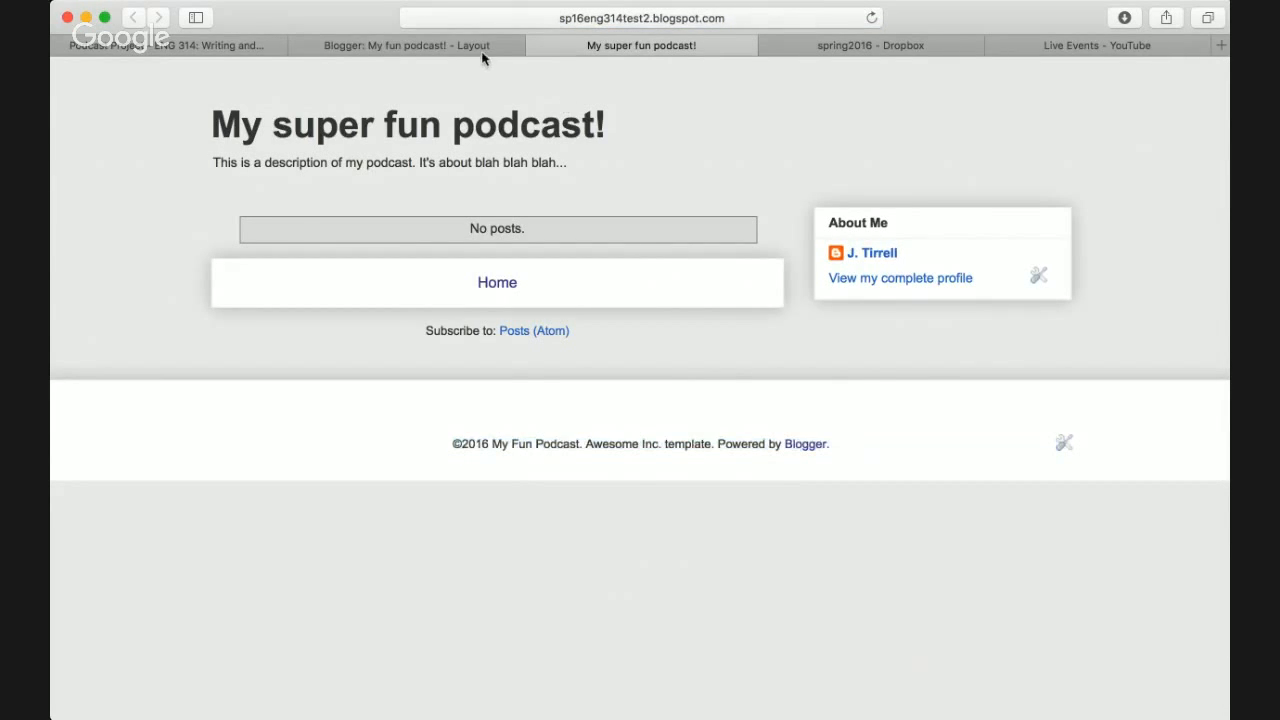
click(481, 52)
scroll(680, 420, up, 5)
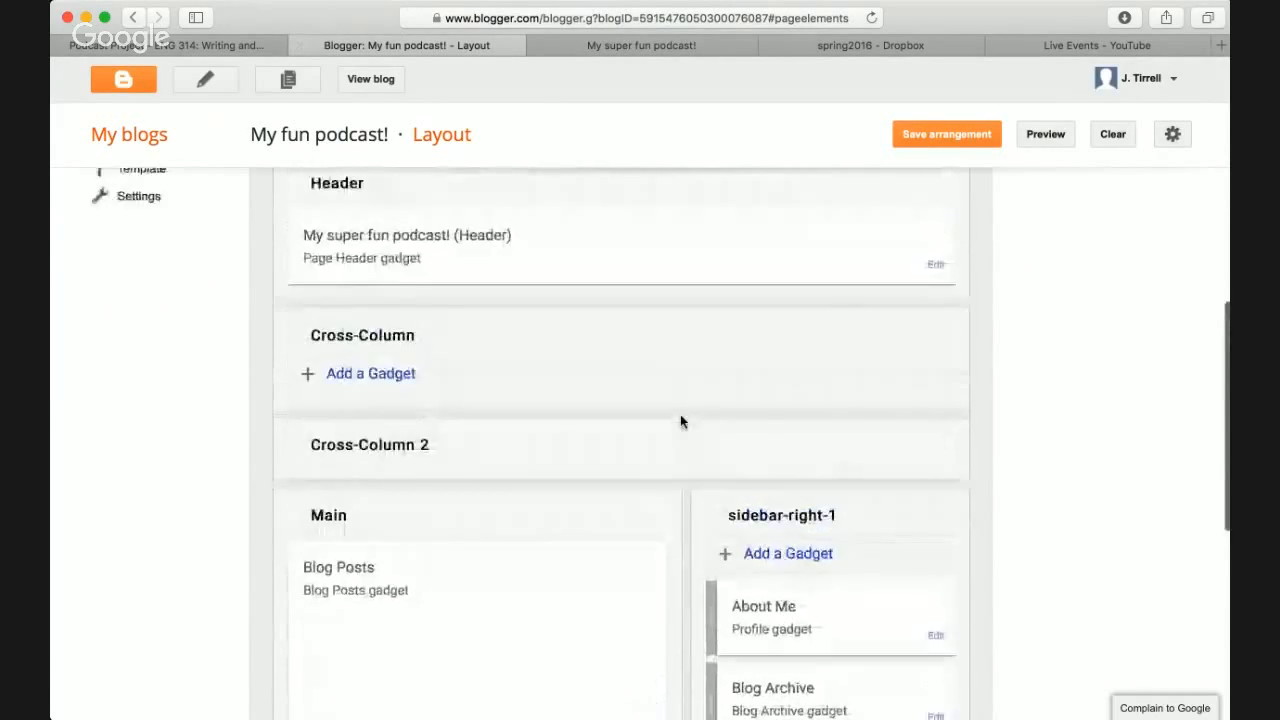
- Scroll through the Layout page and open the Header gadget's Edit window
scroll(680, 420, up, 5)
scroll(614, 352, down, 1)
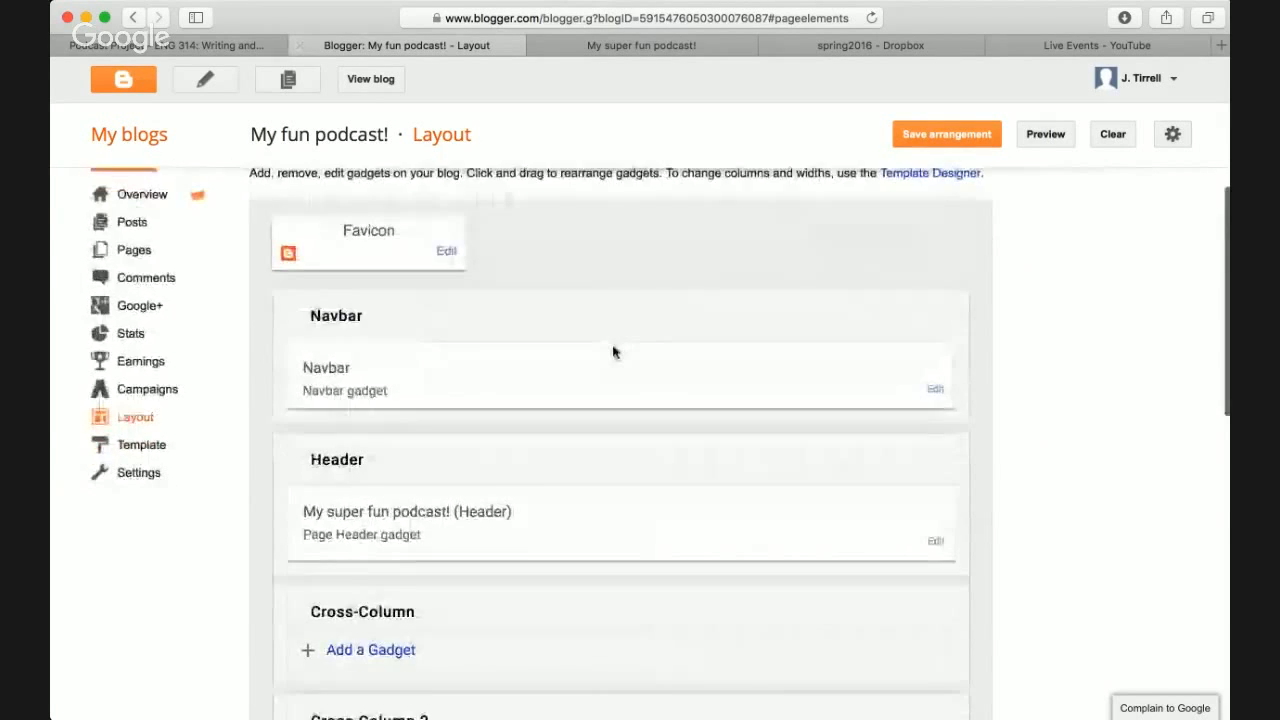
scroll(614, 352, down, 5)
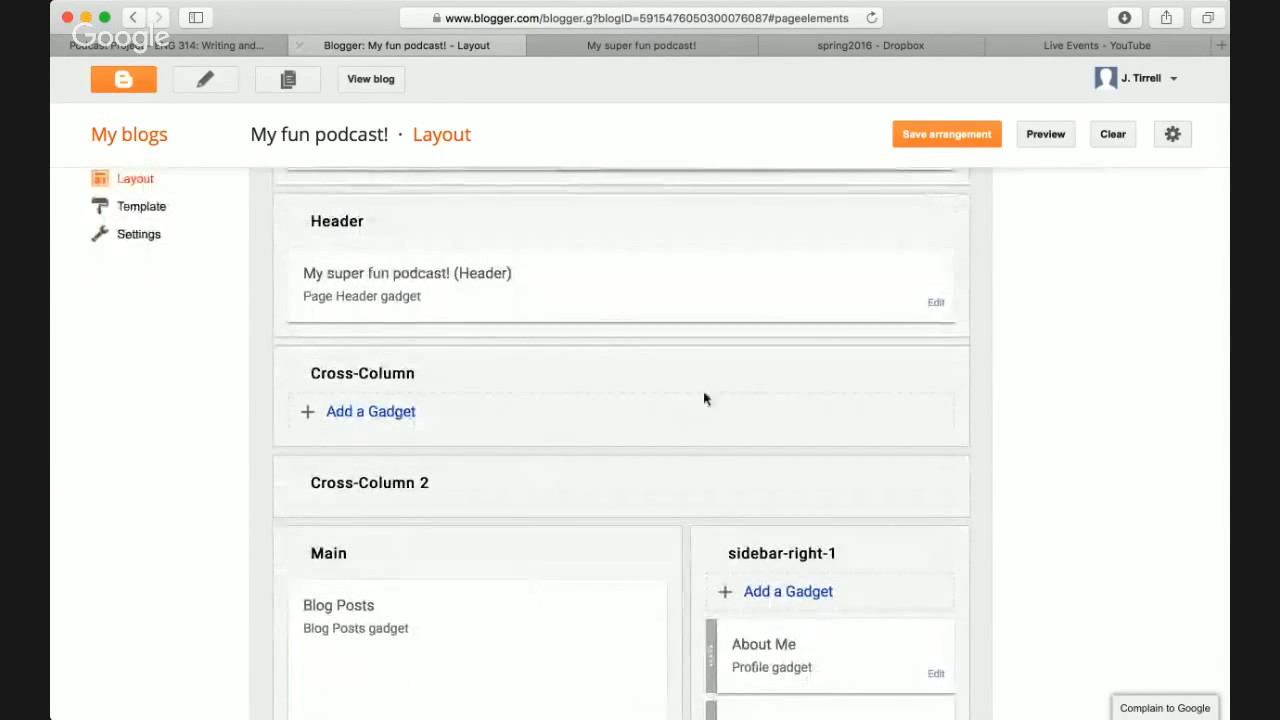
scroll(670, 334, down, 10)
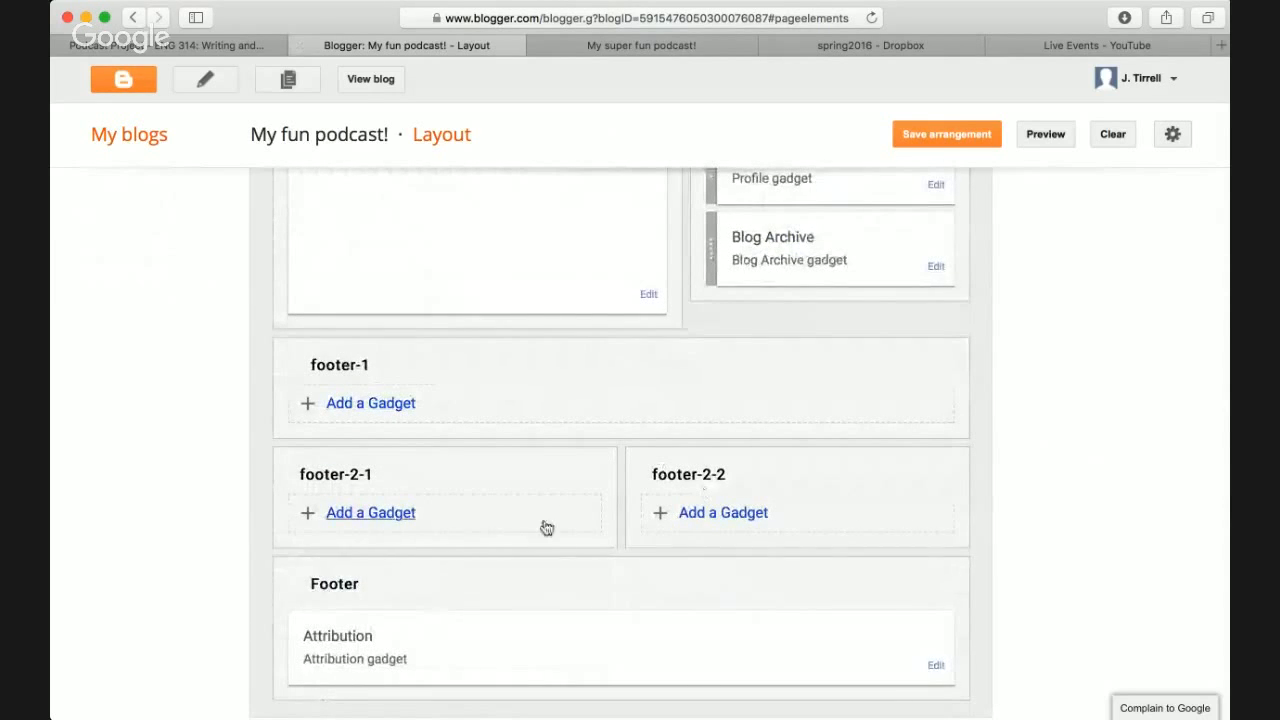
scroll(557, 631, up, 7)
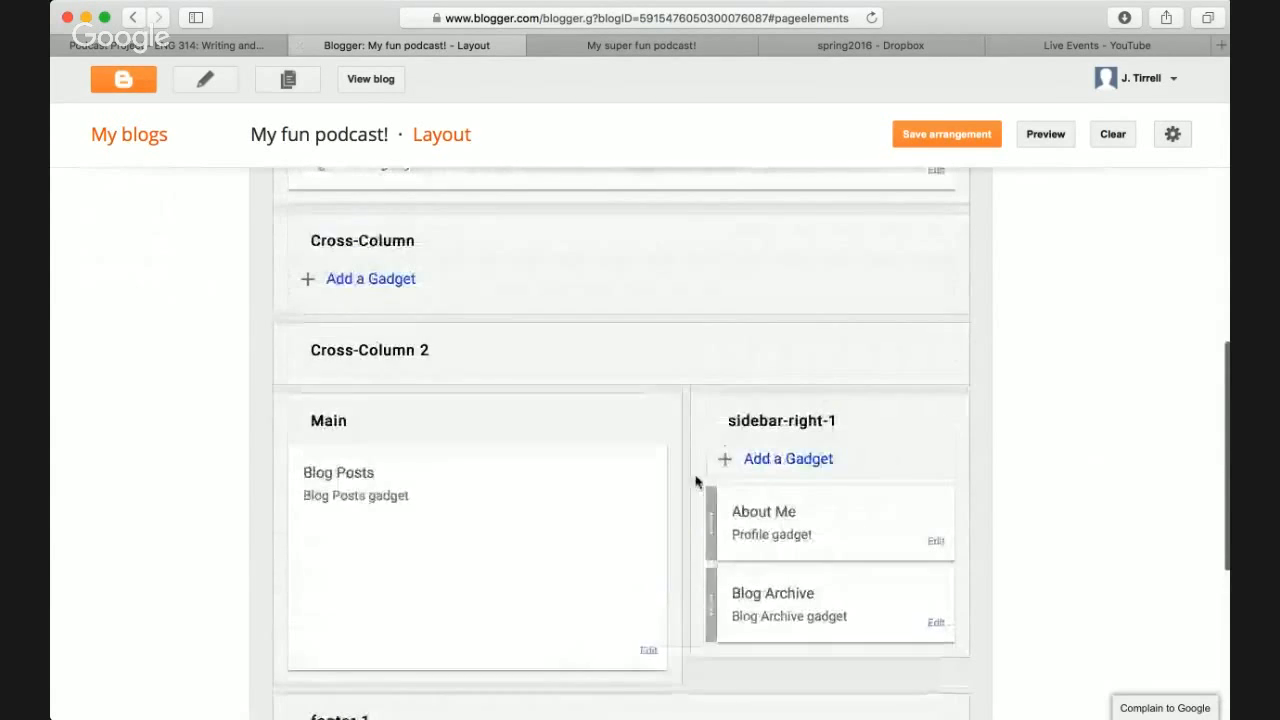
scroll(420, 529, up, 3)
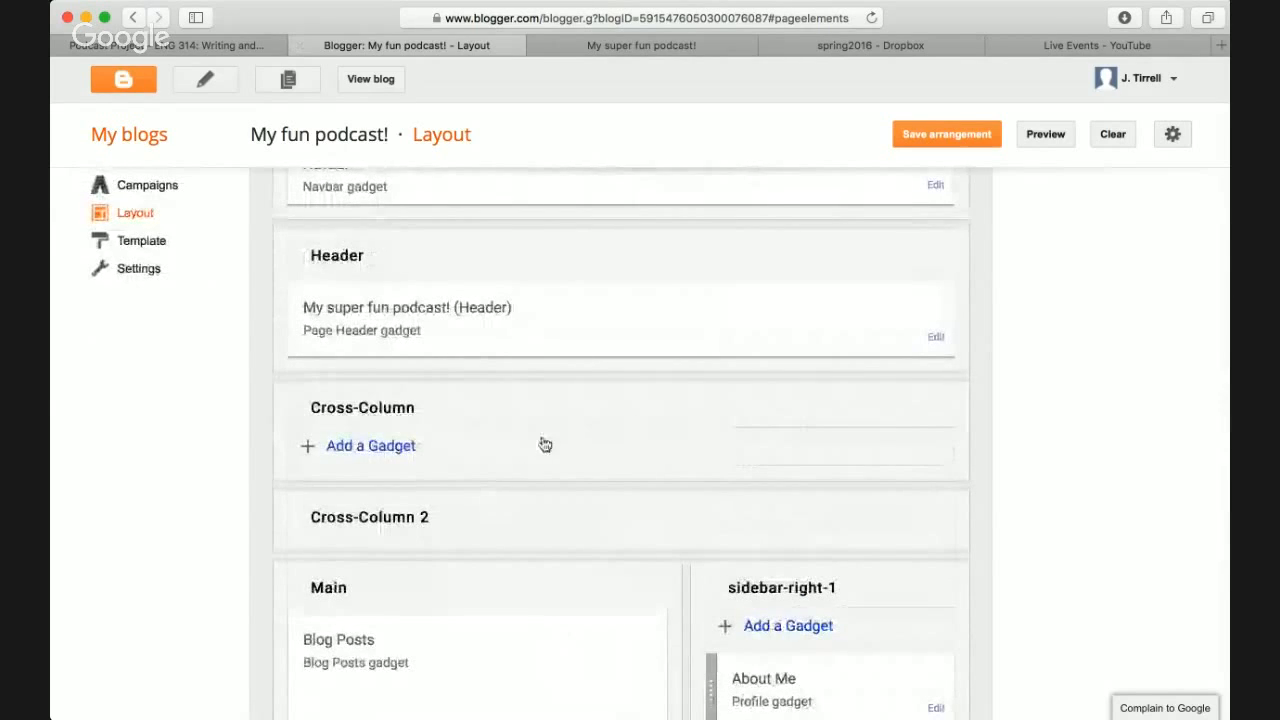
scroll(531, 380, up, 3)
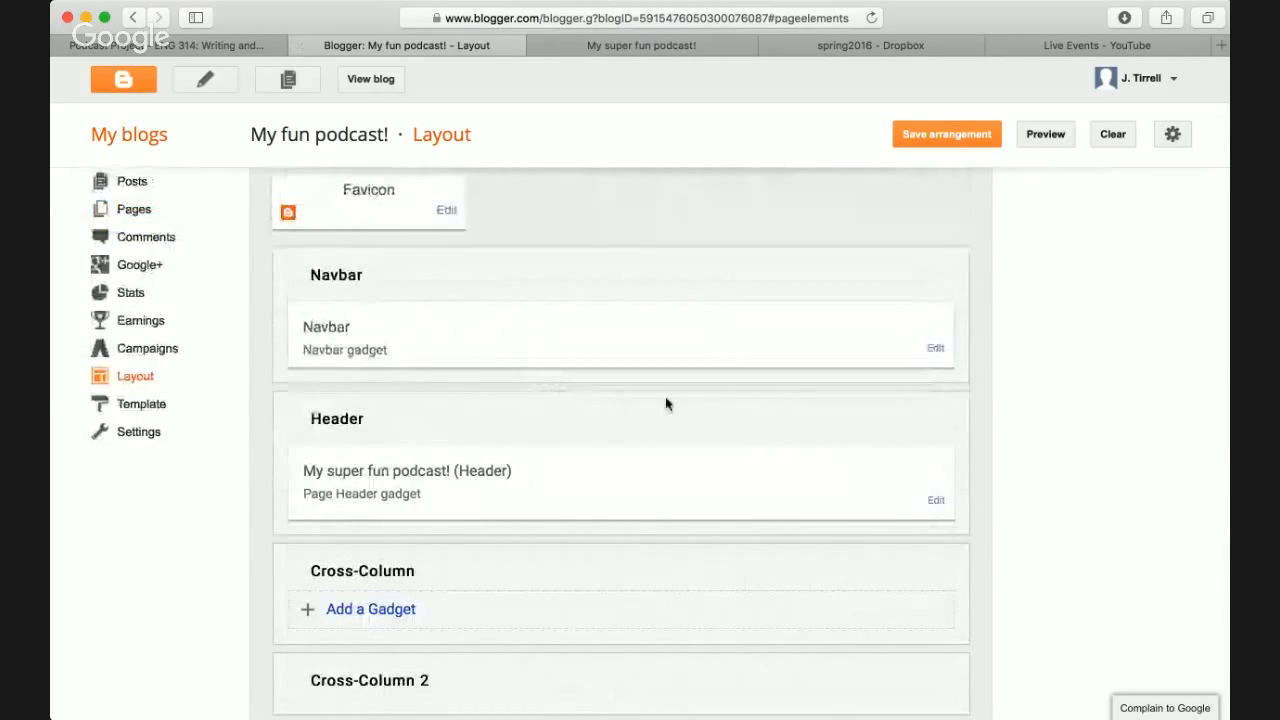
click(935, 503)
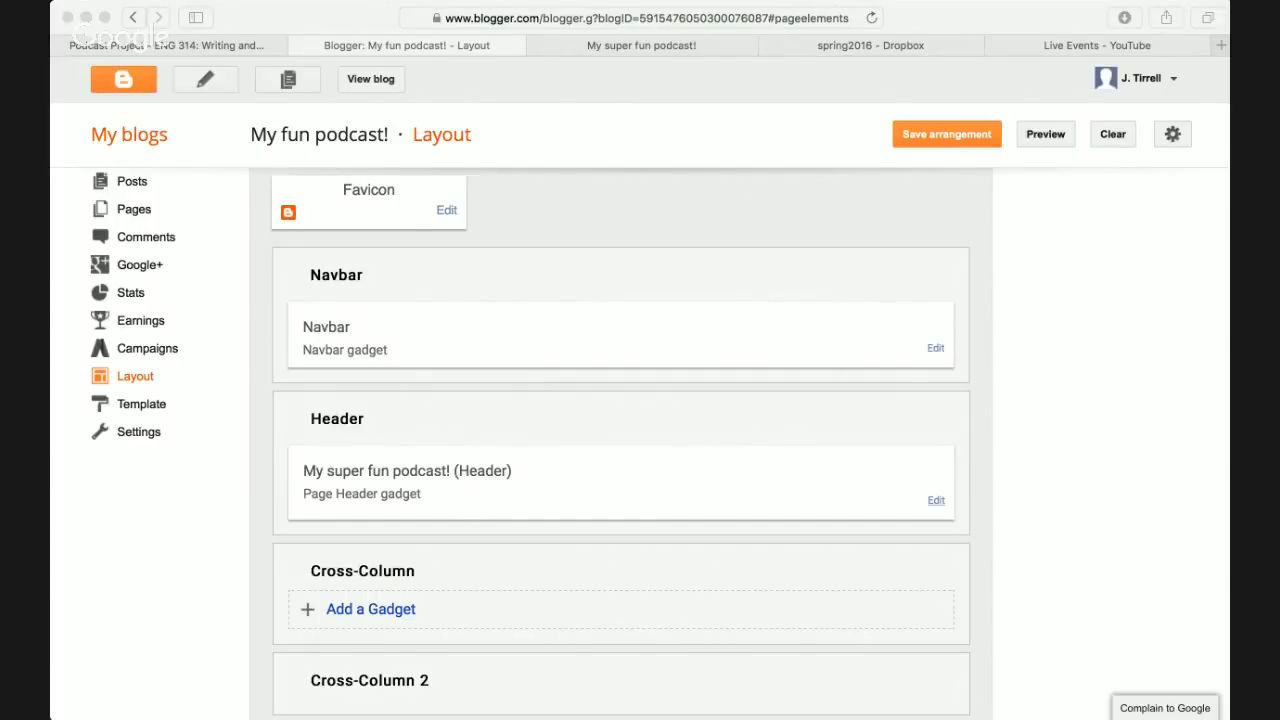
- Leave the Header gadget unchanged and go to the blog's Template page
click(268, 512)
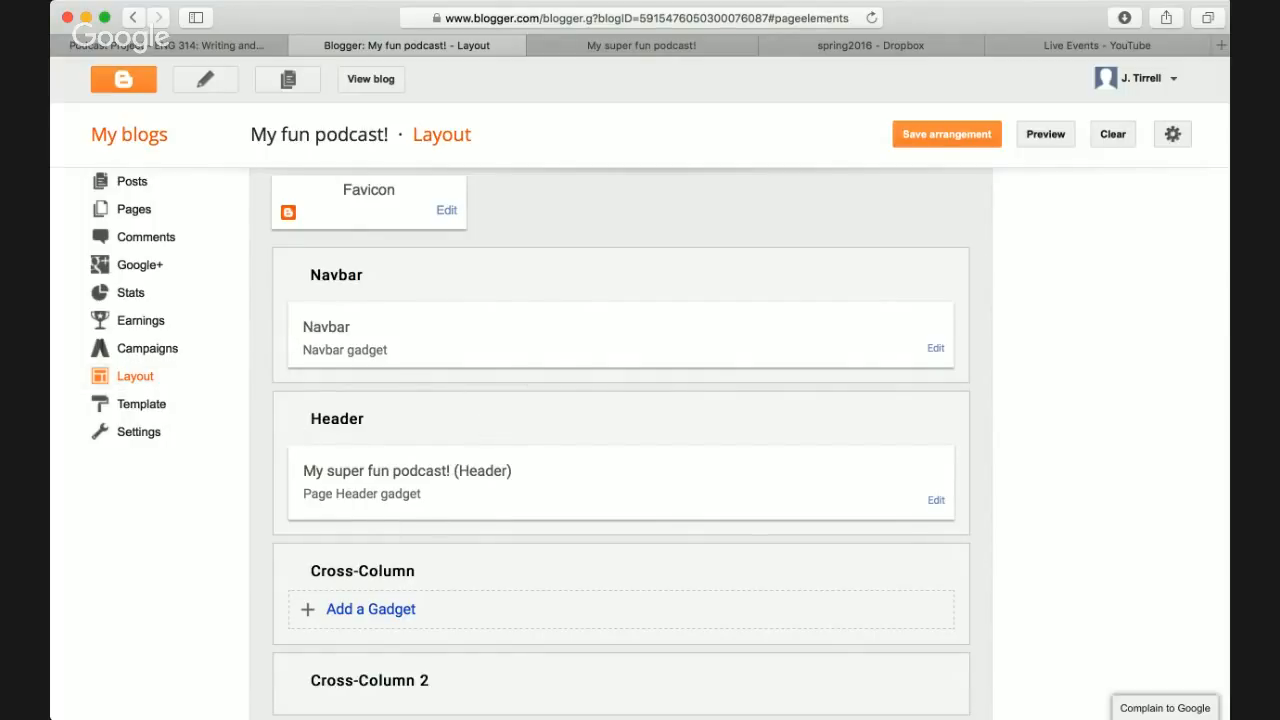
key(super+Tab)
click(222, 460)
click(141, 404)
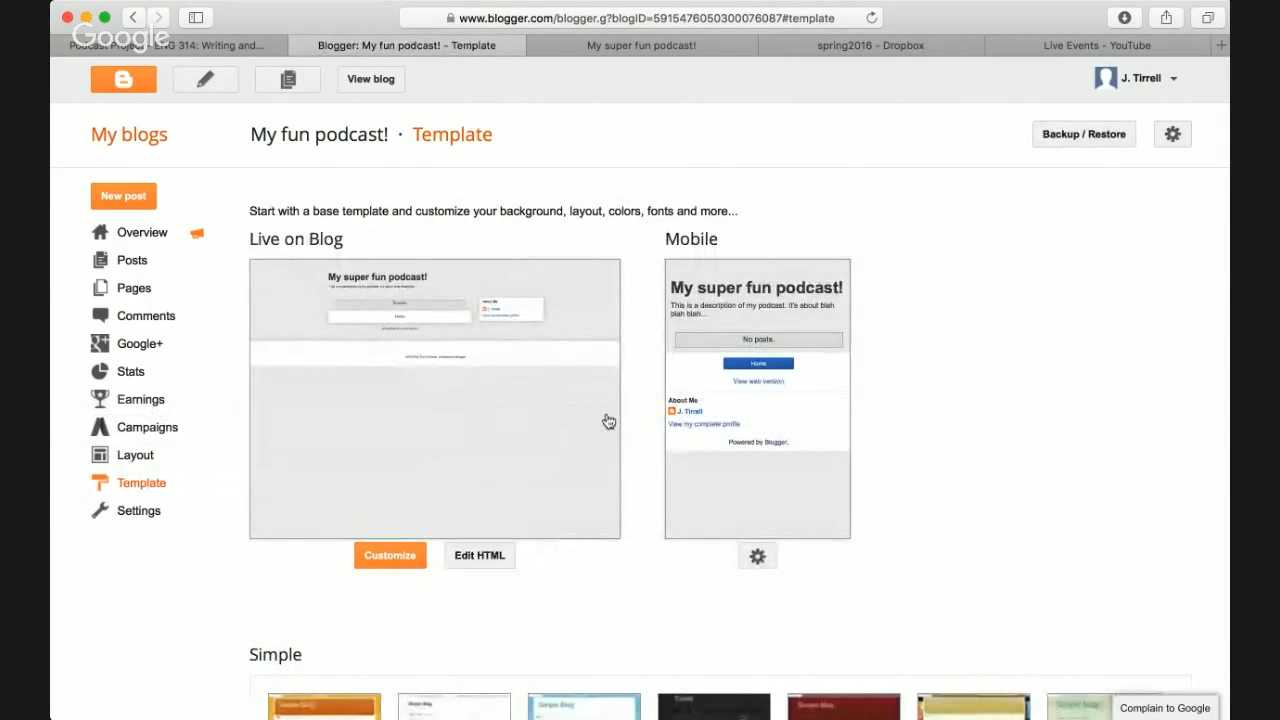
scroll(608, 421, down, 4)
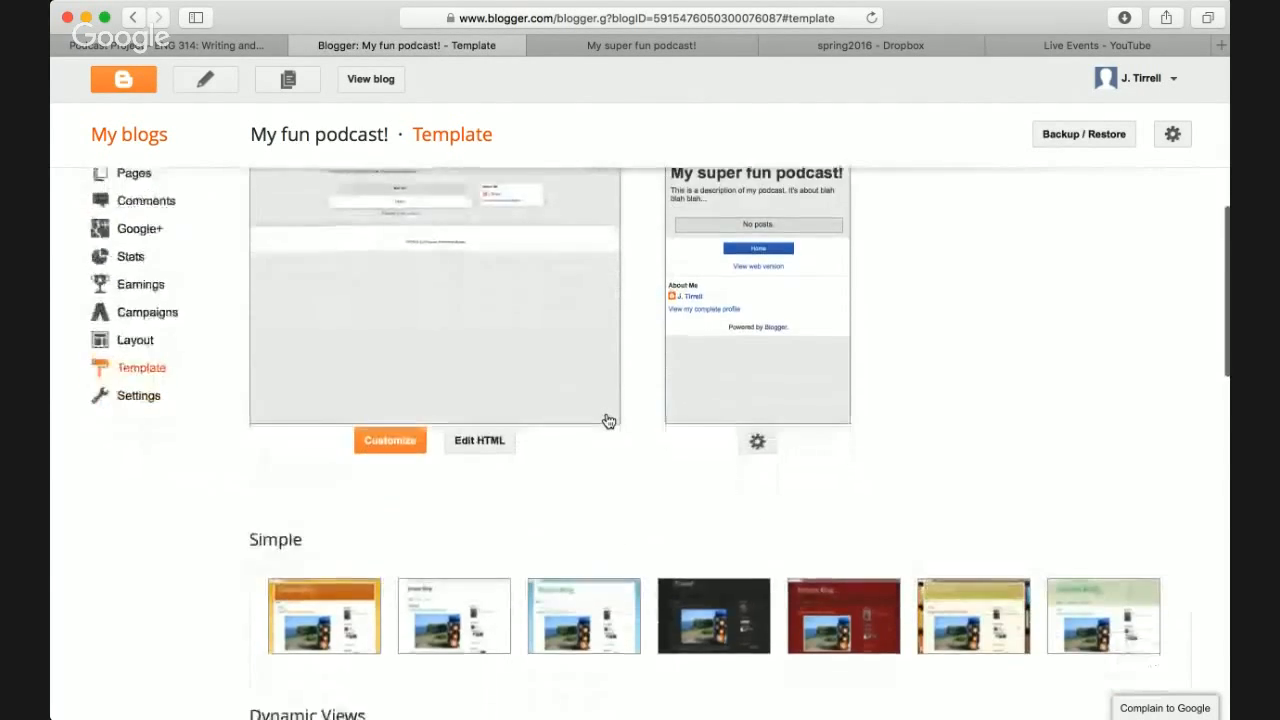
scroll(608, 421, up, 1)
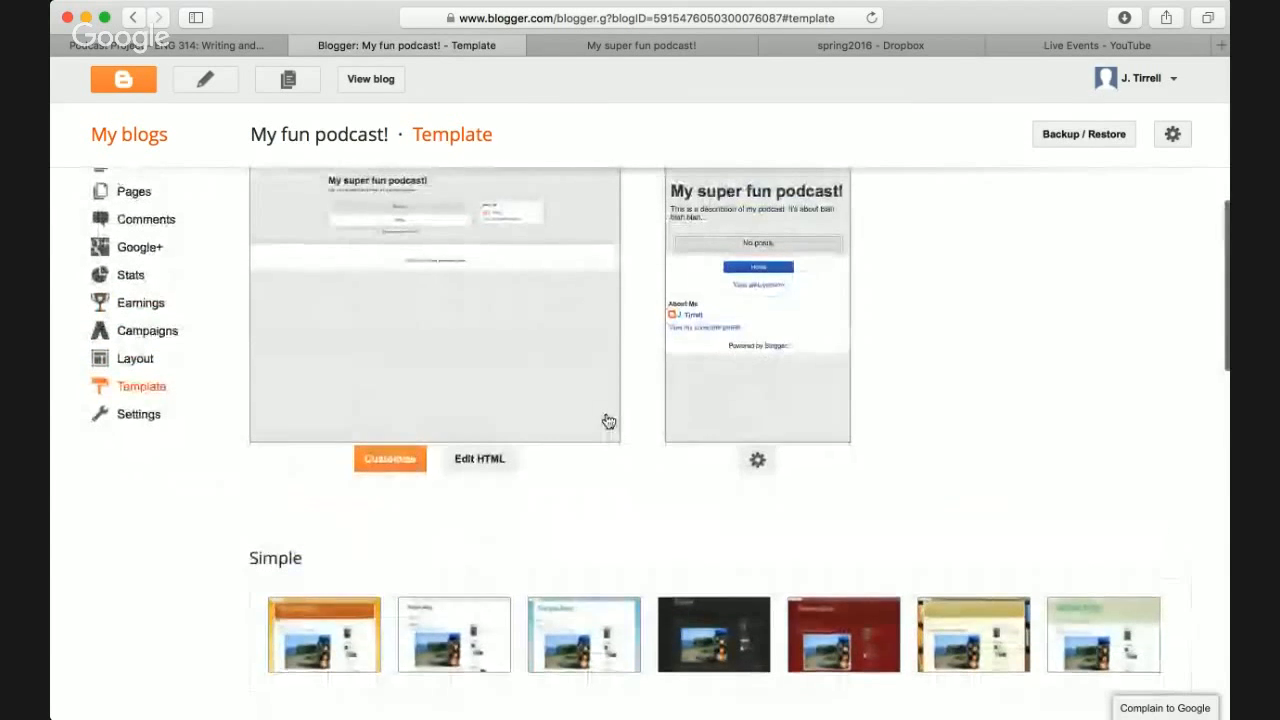
scroll(607, 421, down, 2)
scroll(374, 528, down, 9)
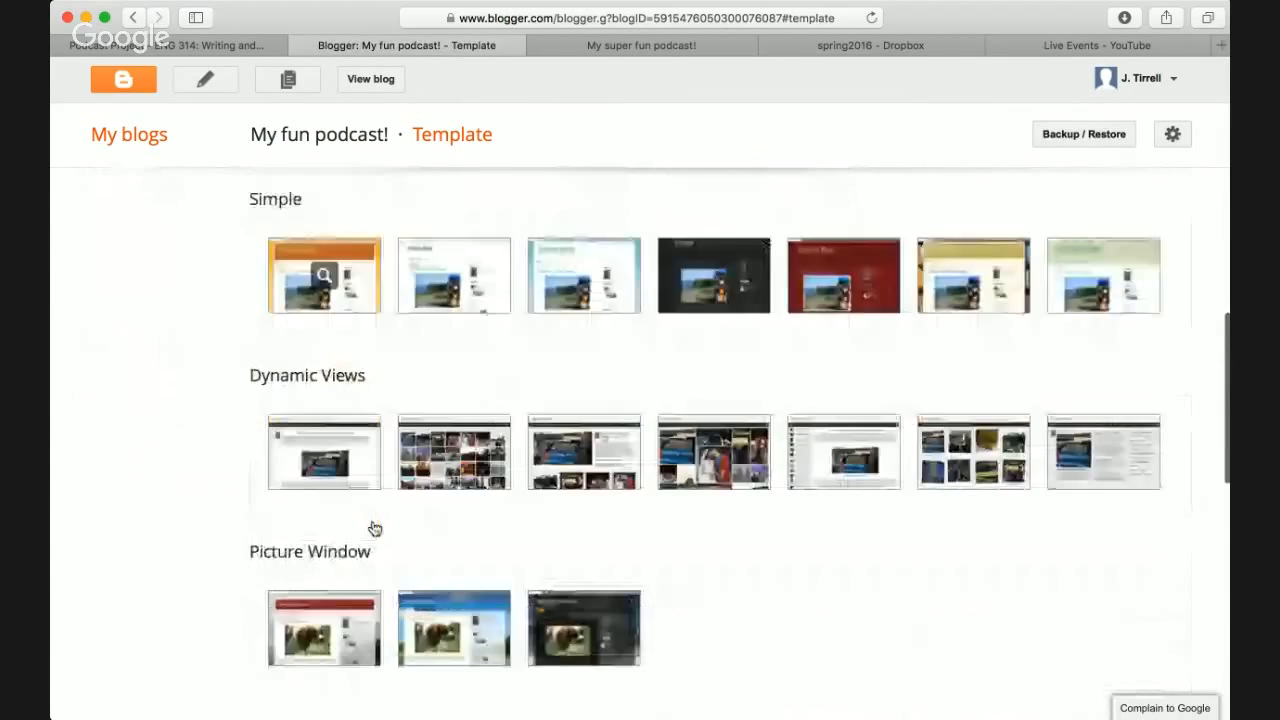
scroll(374, 528, down, 8)
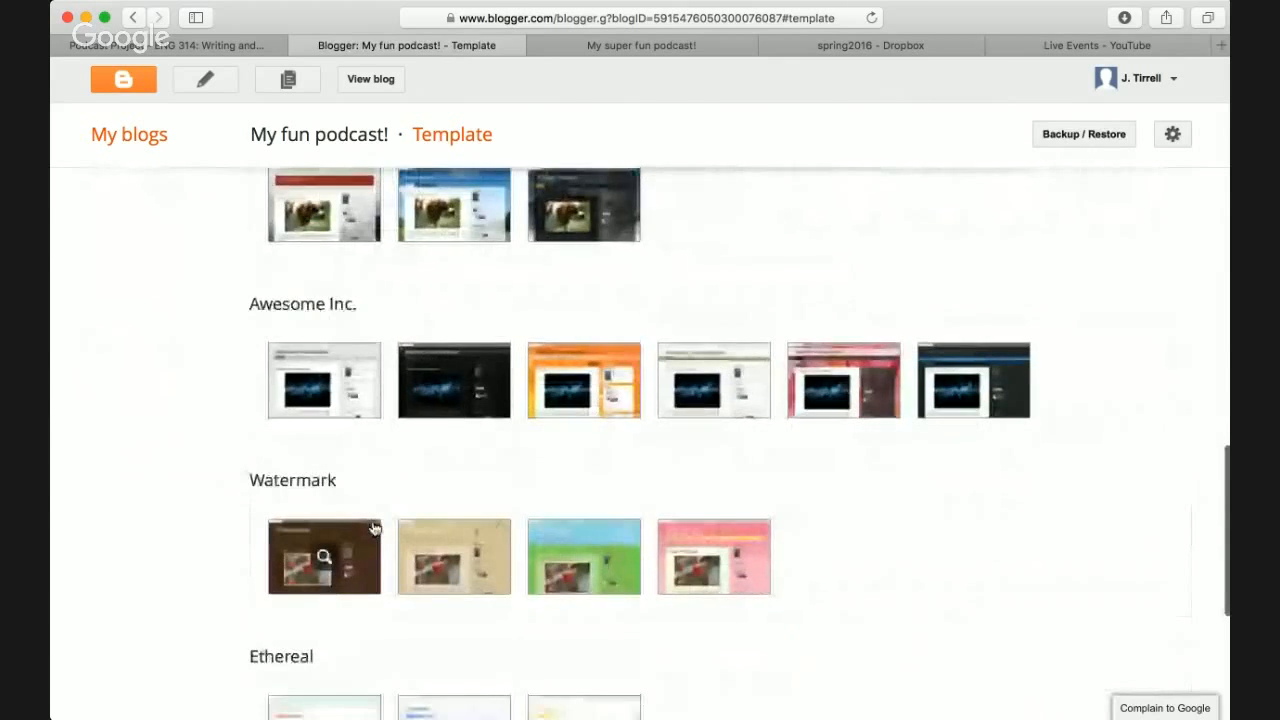
scroll(374, 528, down, 2)
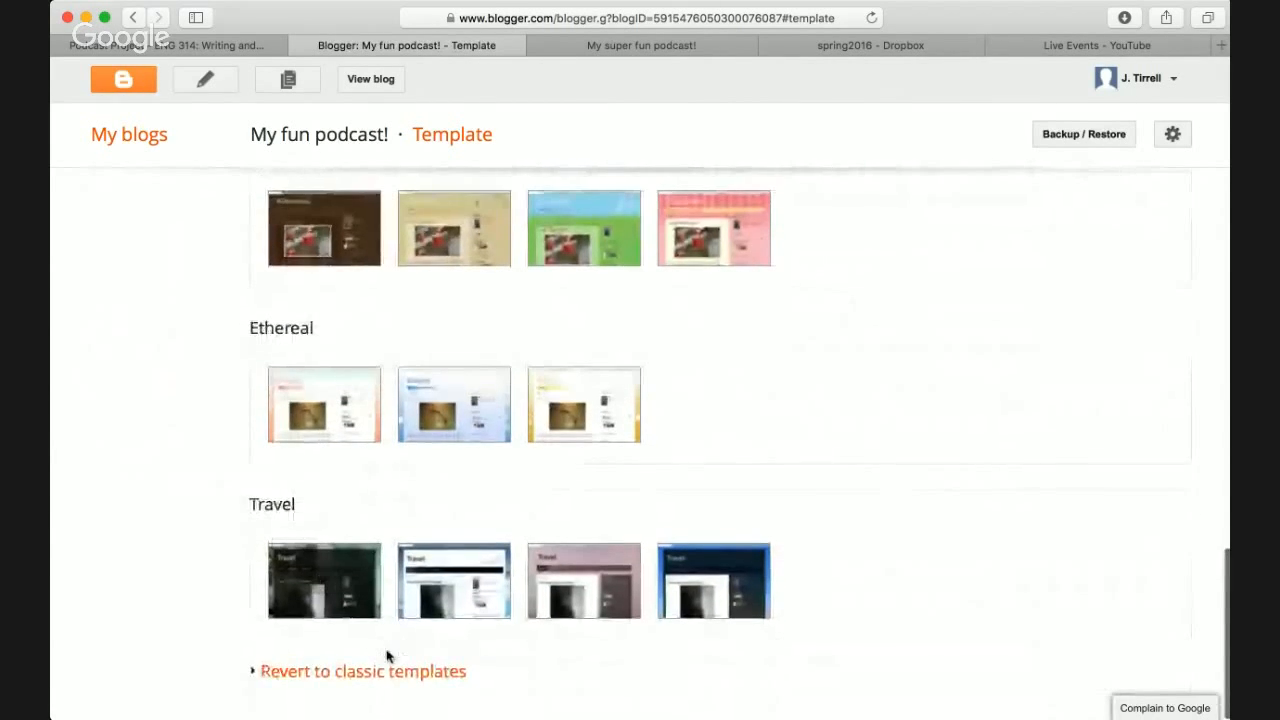
scroll(463, 518, up, 13)
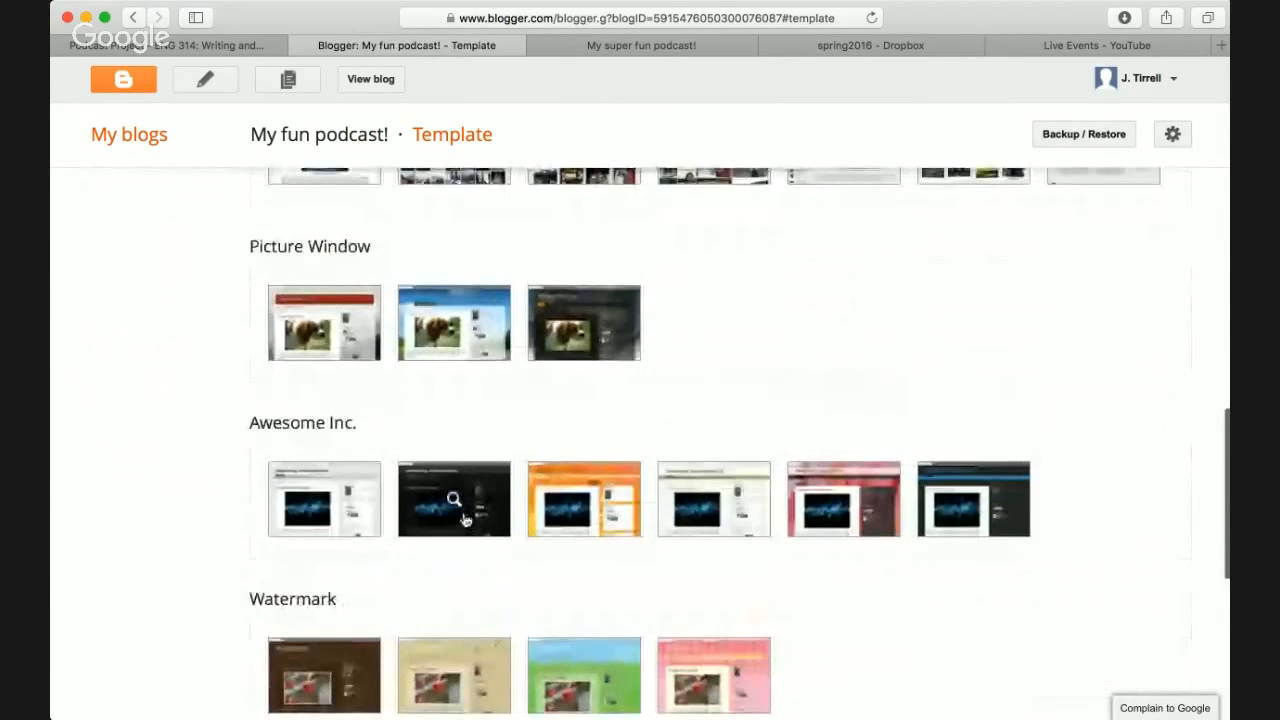
scroll(463, 518, up, 5)
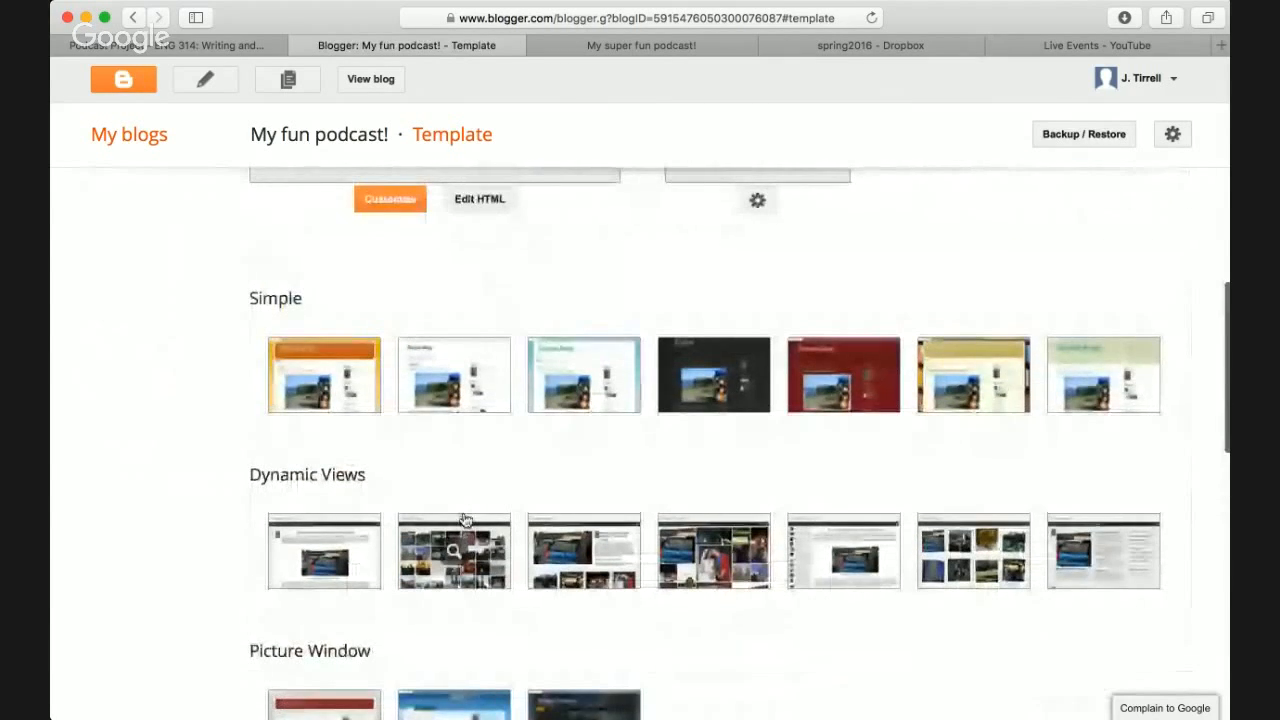
scroll(600, 490, up, 3)
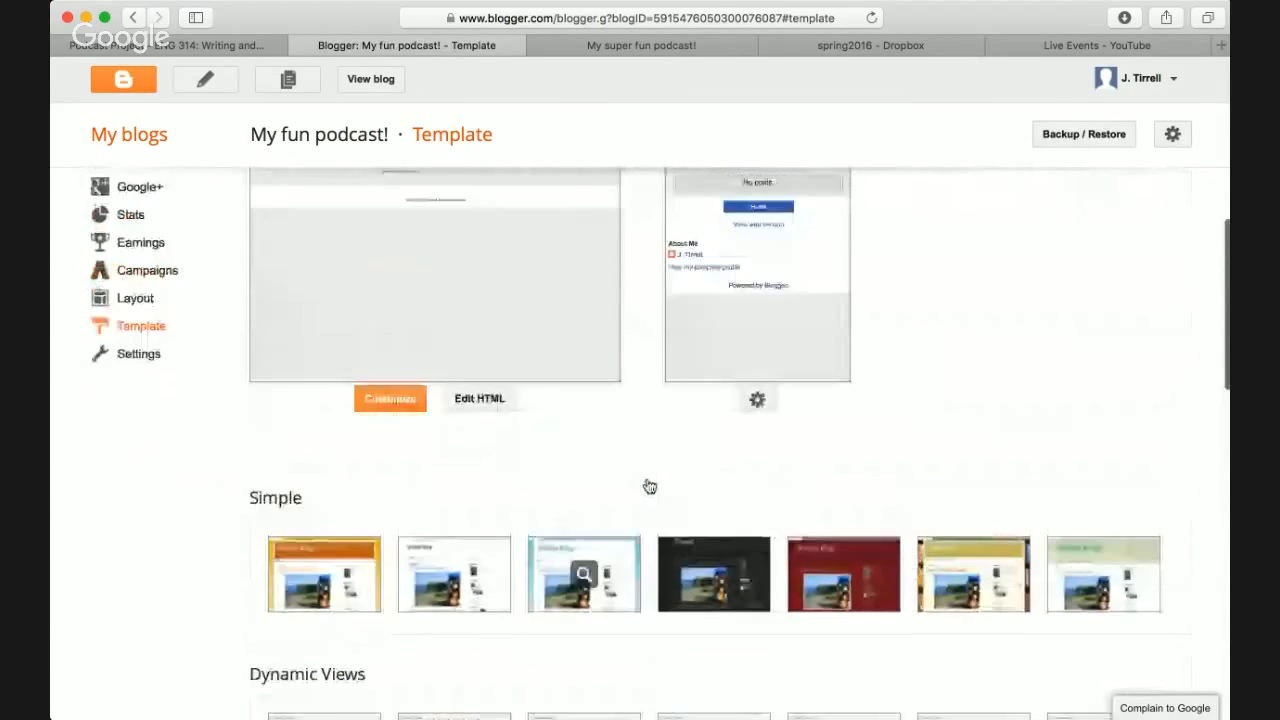
- Preview the Simple template designs, settle on the plain white one, and apply it to the blog
click(686, 596)
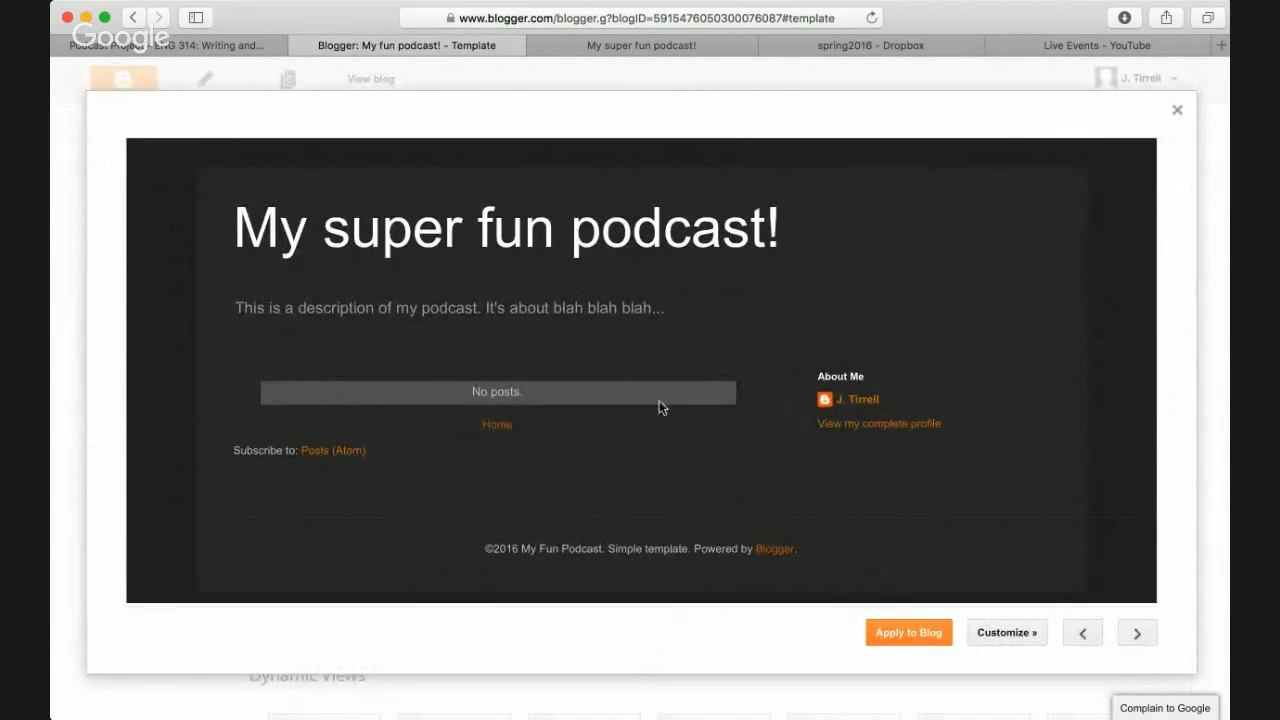
click(1140, 634)
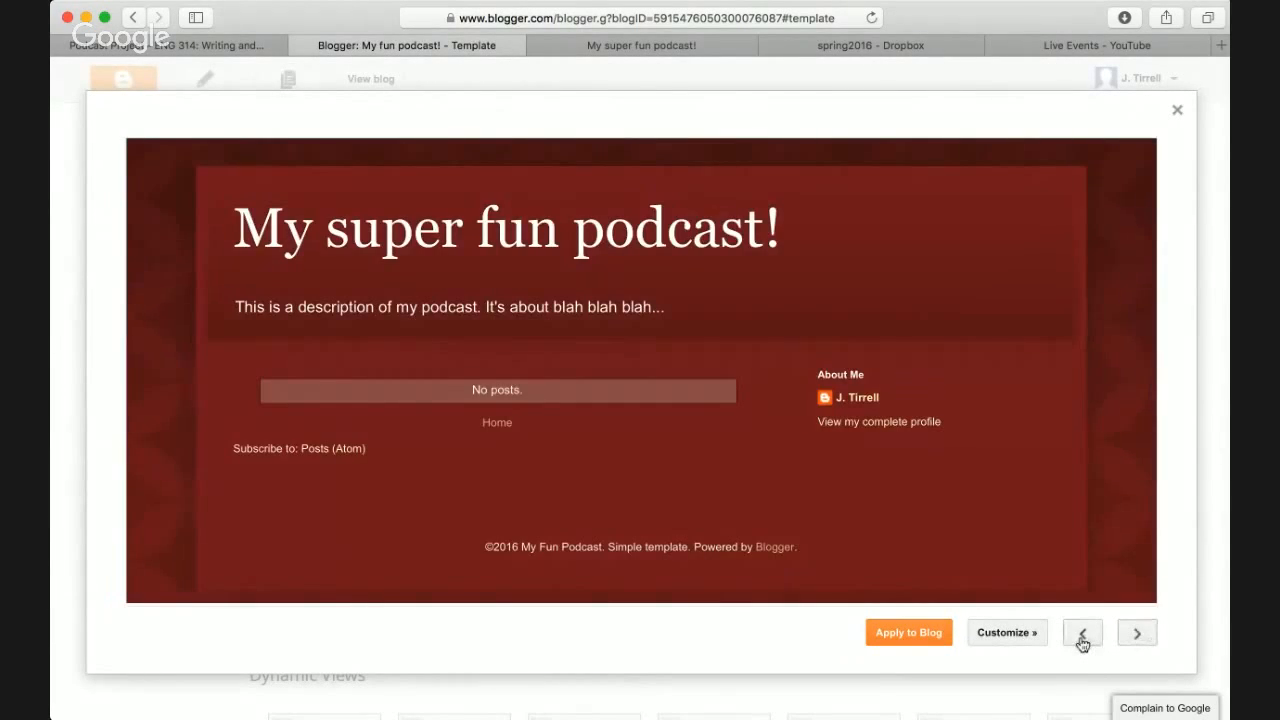
click(1082, 634)
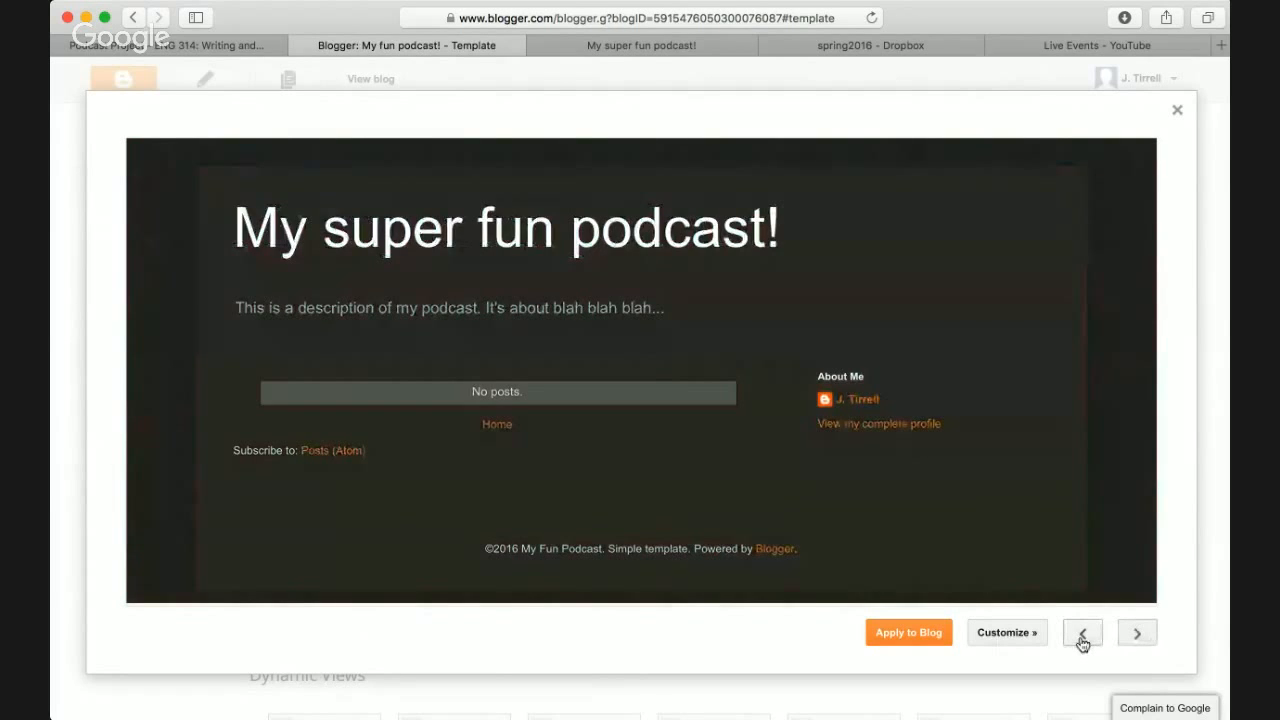
click(1082, 634)
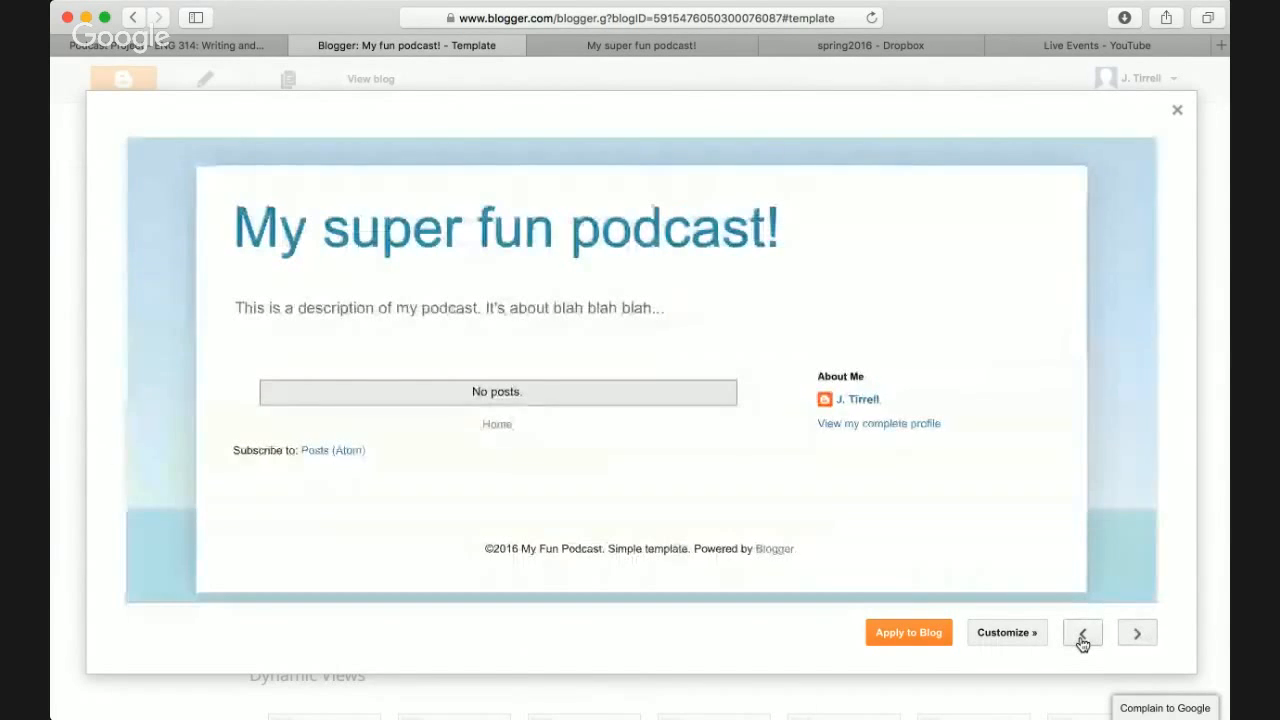
click(1082, 641)
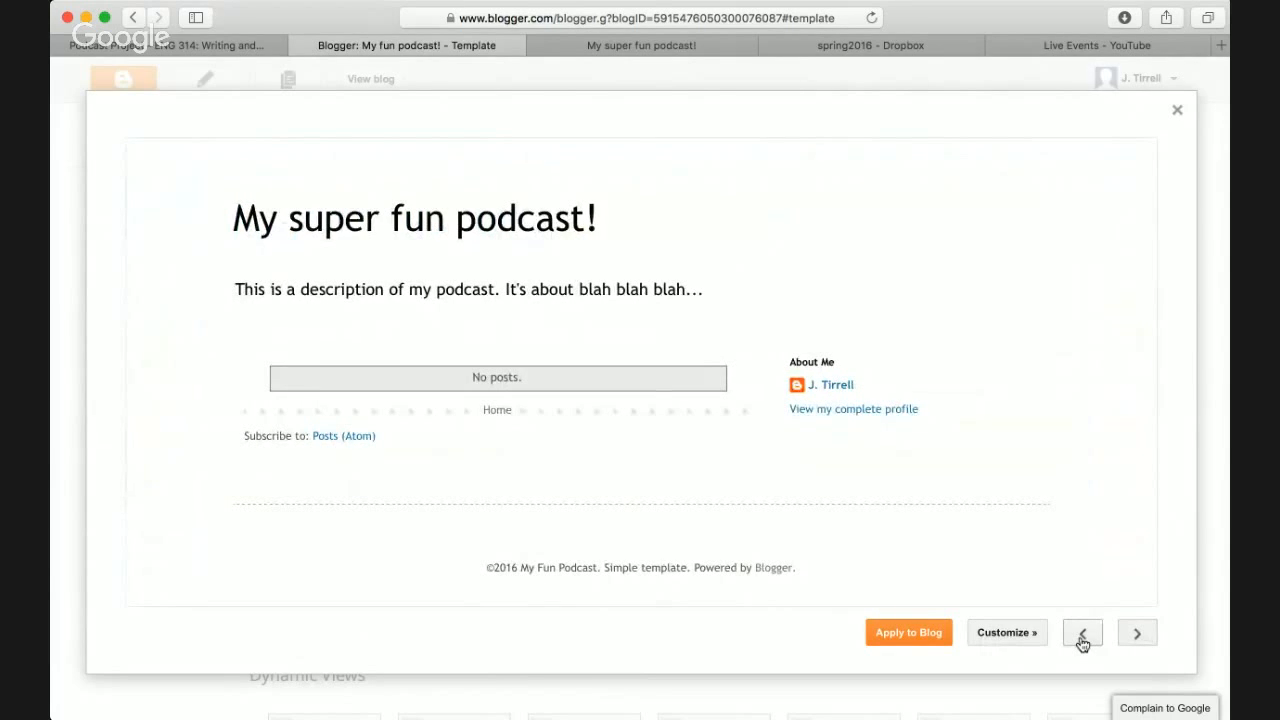
click(906, 632)
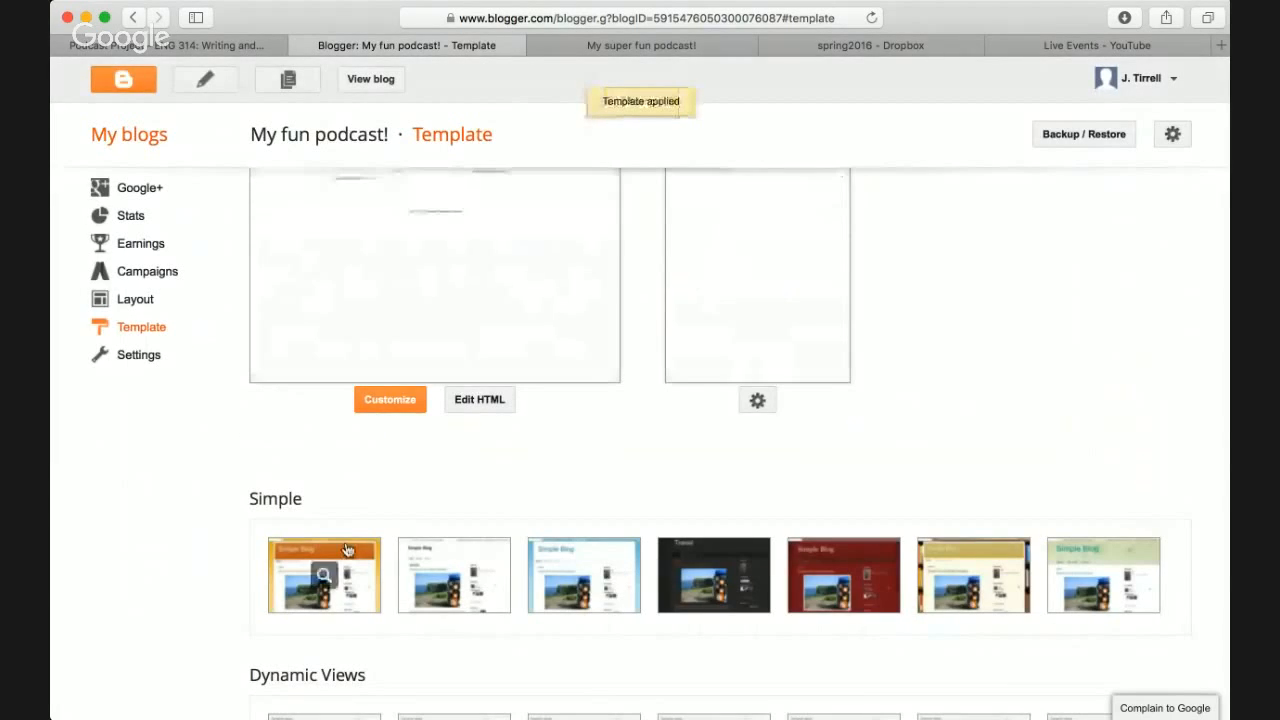
- View the live blog with the white template, then return to the Template page
scroll(429, 494, down, 5)
scroll(436, 450, up, 2)
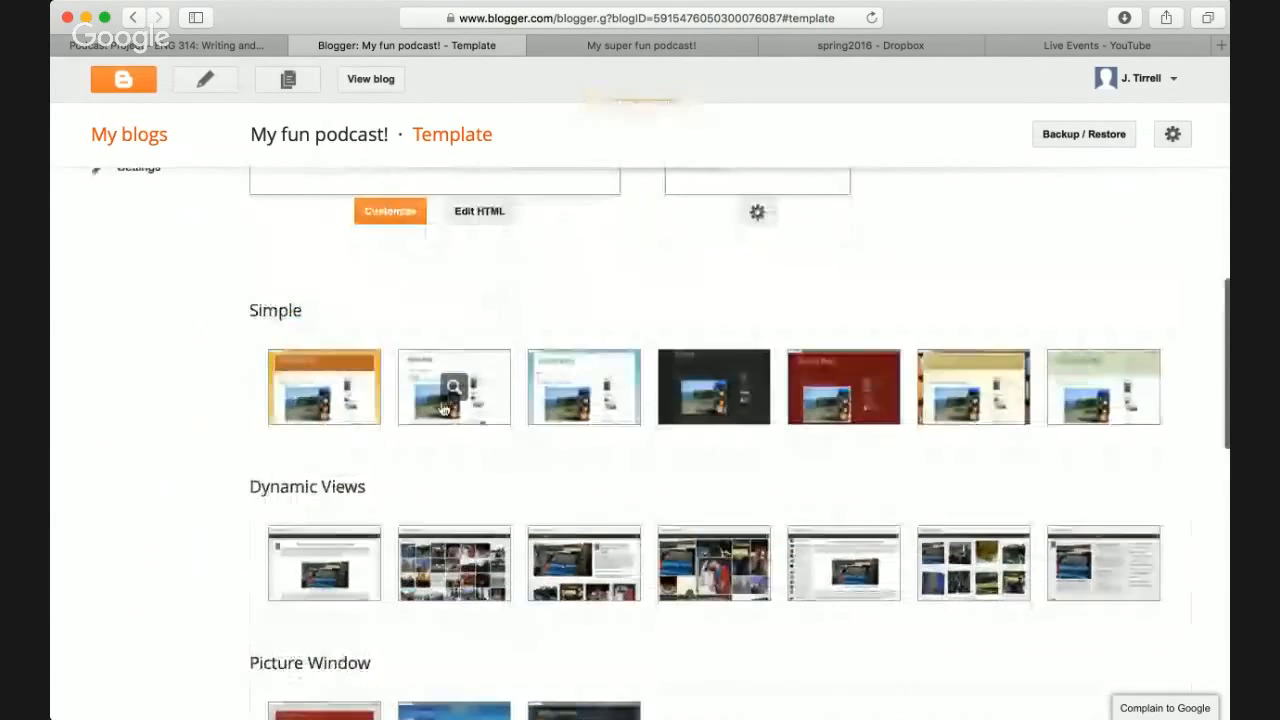
scroll(444, 408, up, 5)
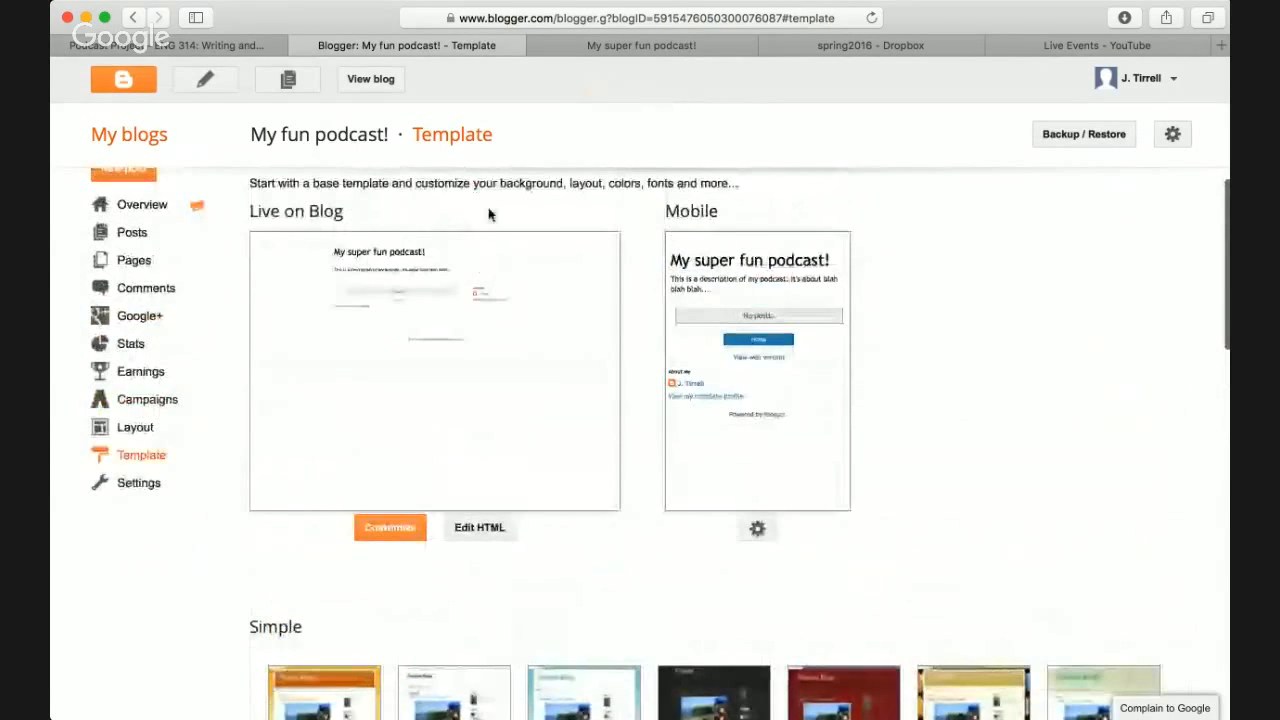
click(648, 45)
click(440, 48)
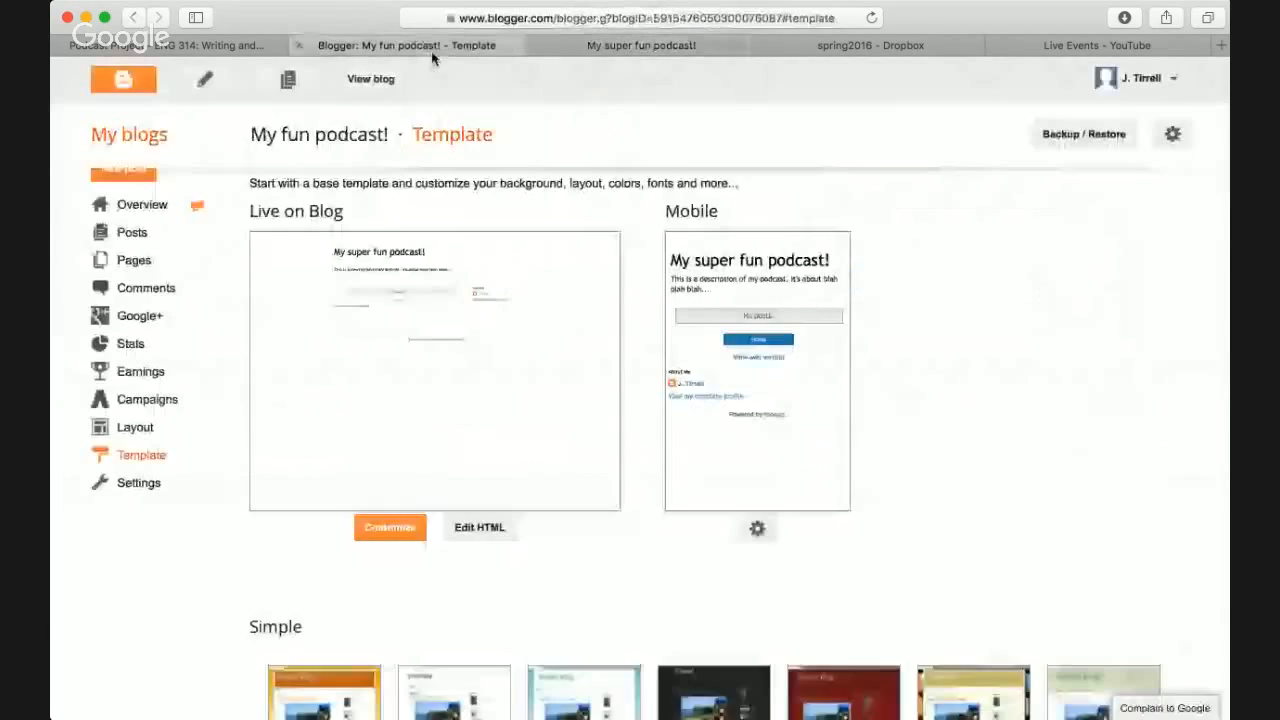
click(674, 44)
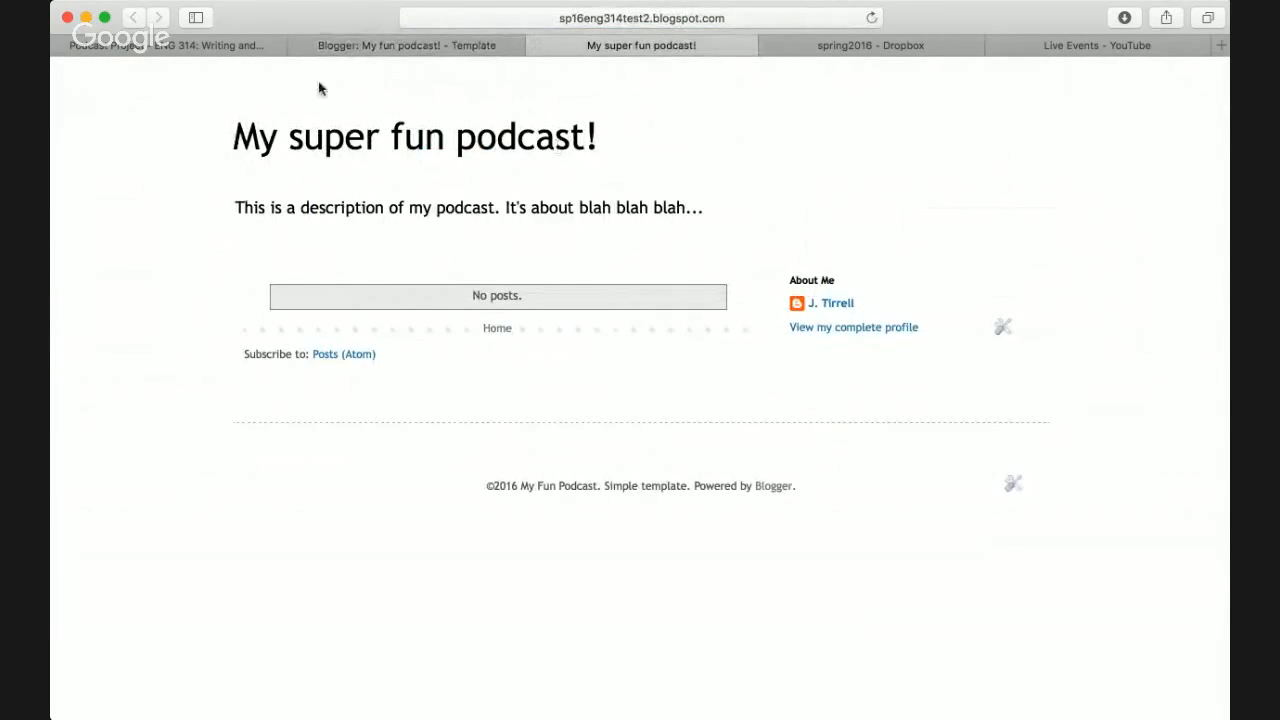
click(405, 44)
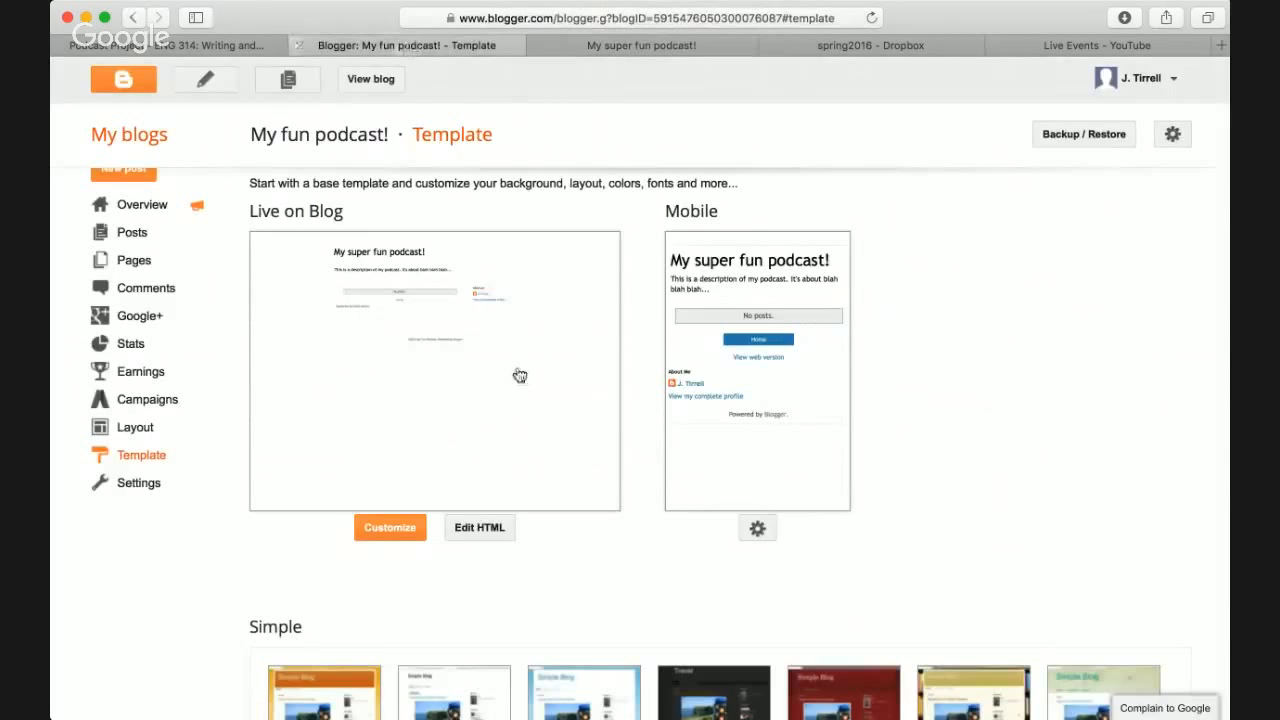
- Pick the light blue Simple template design and apply it to the blog
scroll(600, 500, down, 4)
mouse_move(636, 590)
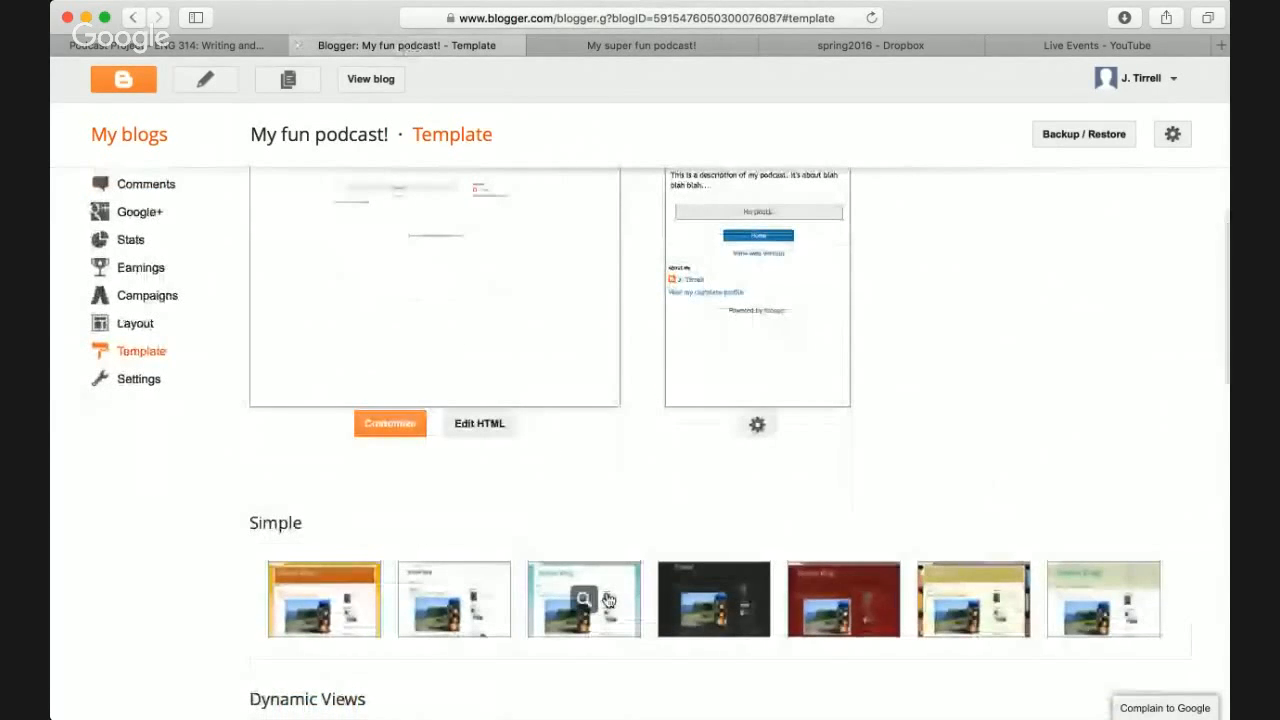
click(614, 600)
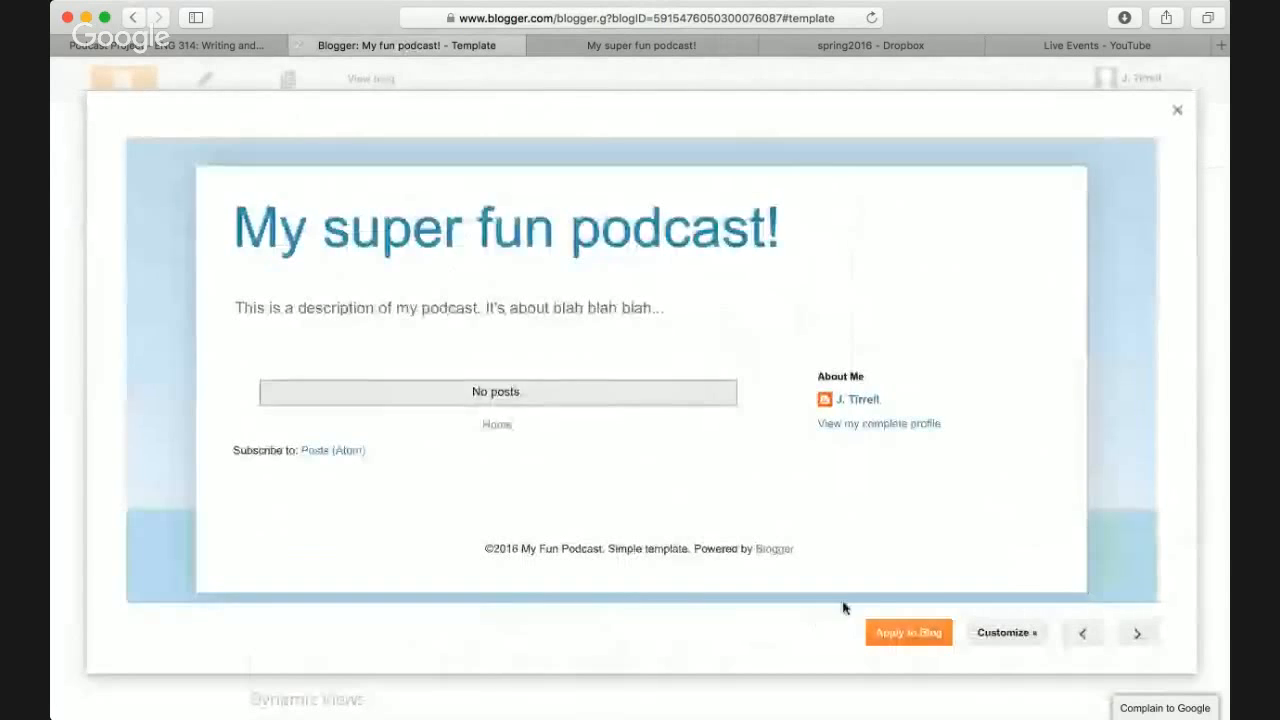
click(908, 633)
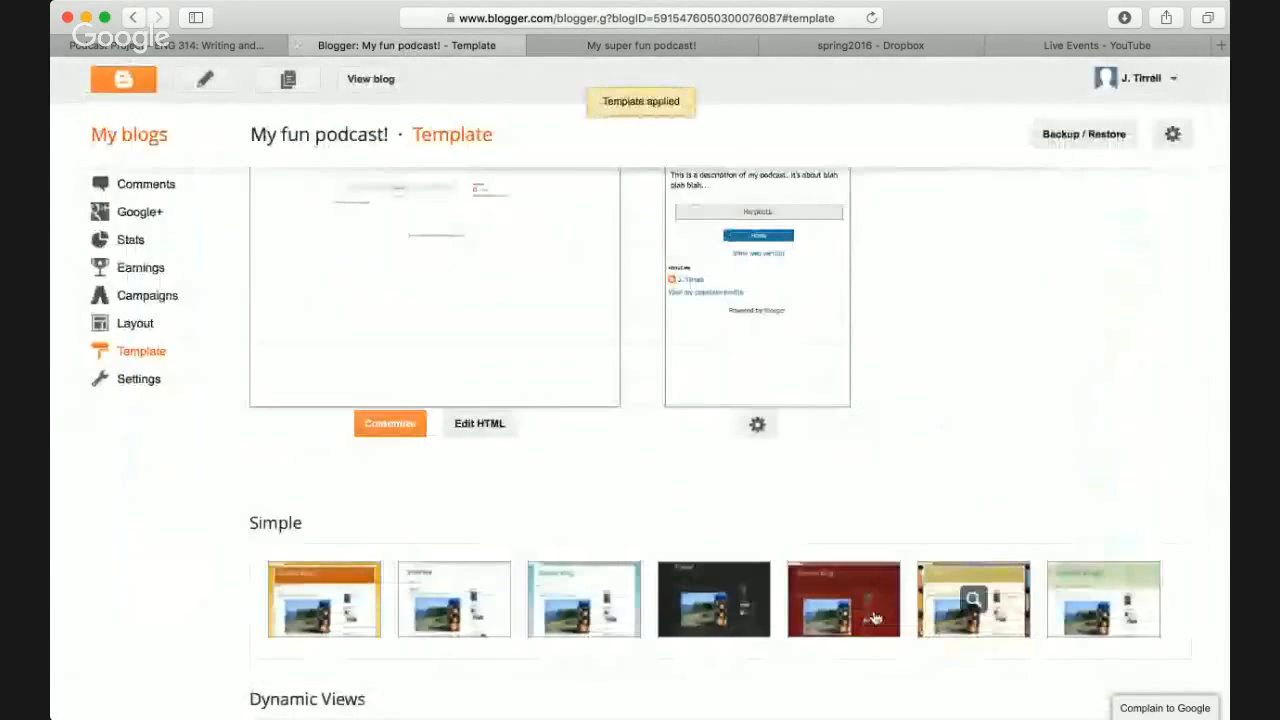
- Check the live blog's pale blue background, then return to the Template page
scroll(696, 447, up, 2)
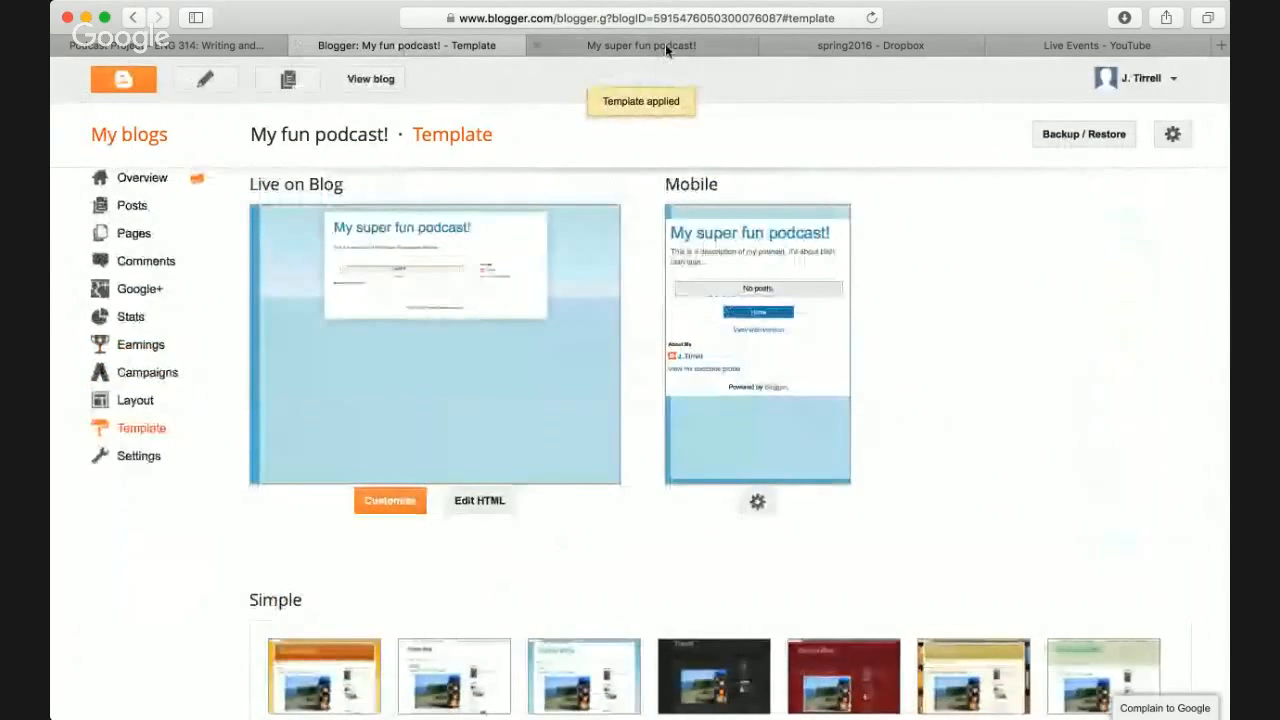
click(665, 44)
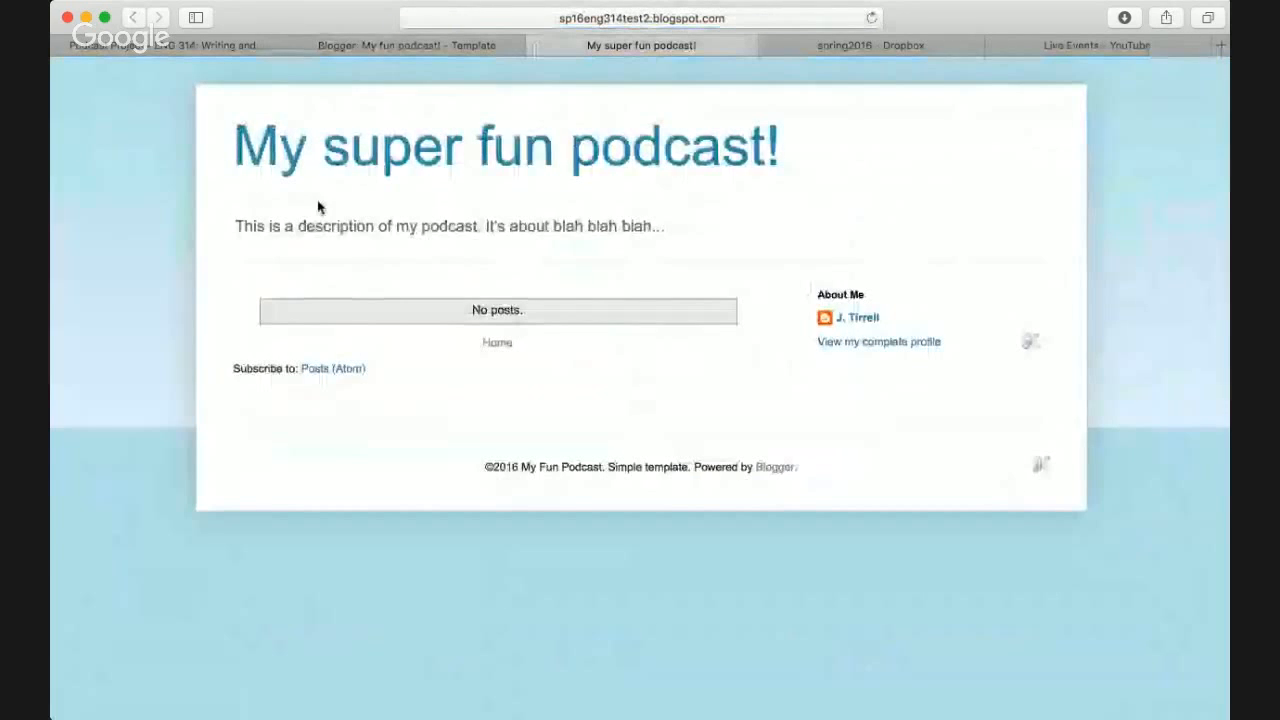
click(423, 48)
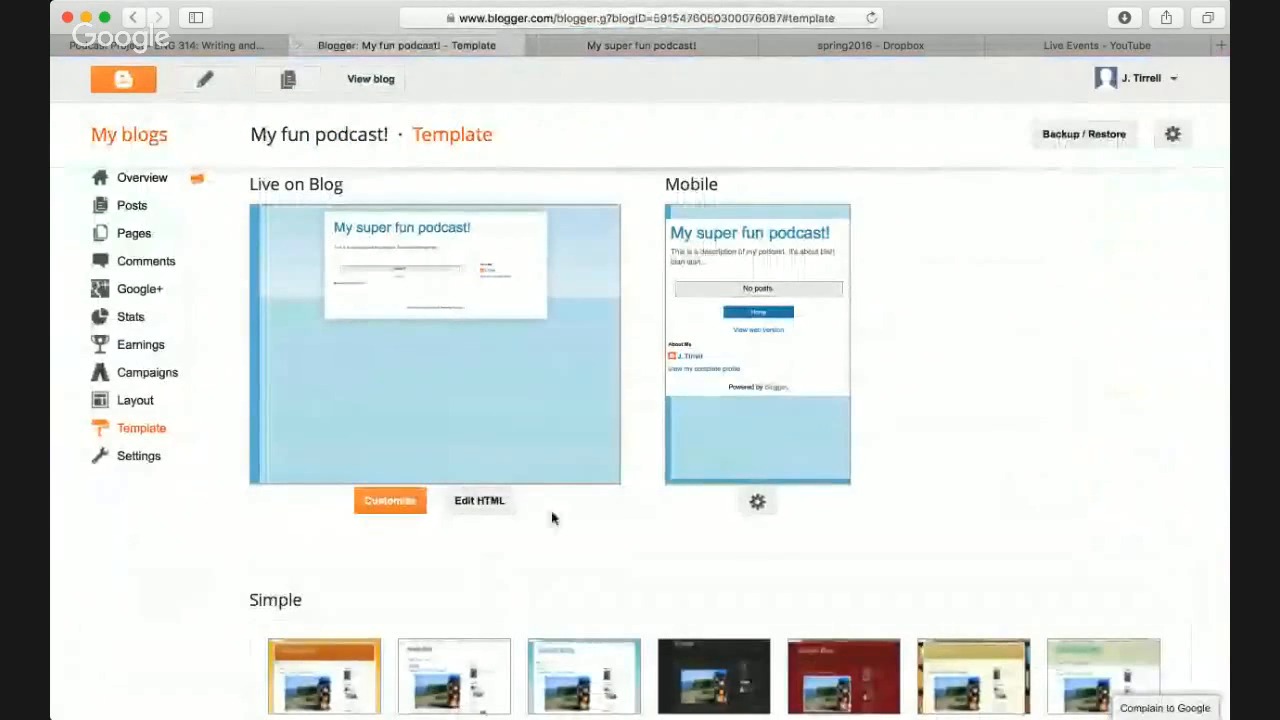
scroll(551, 517, down, 3)
scroll(551, 517, up, 3)
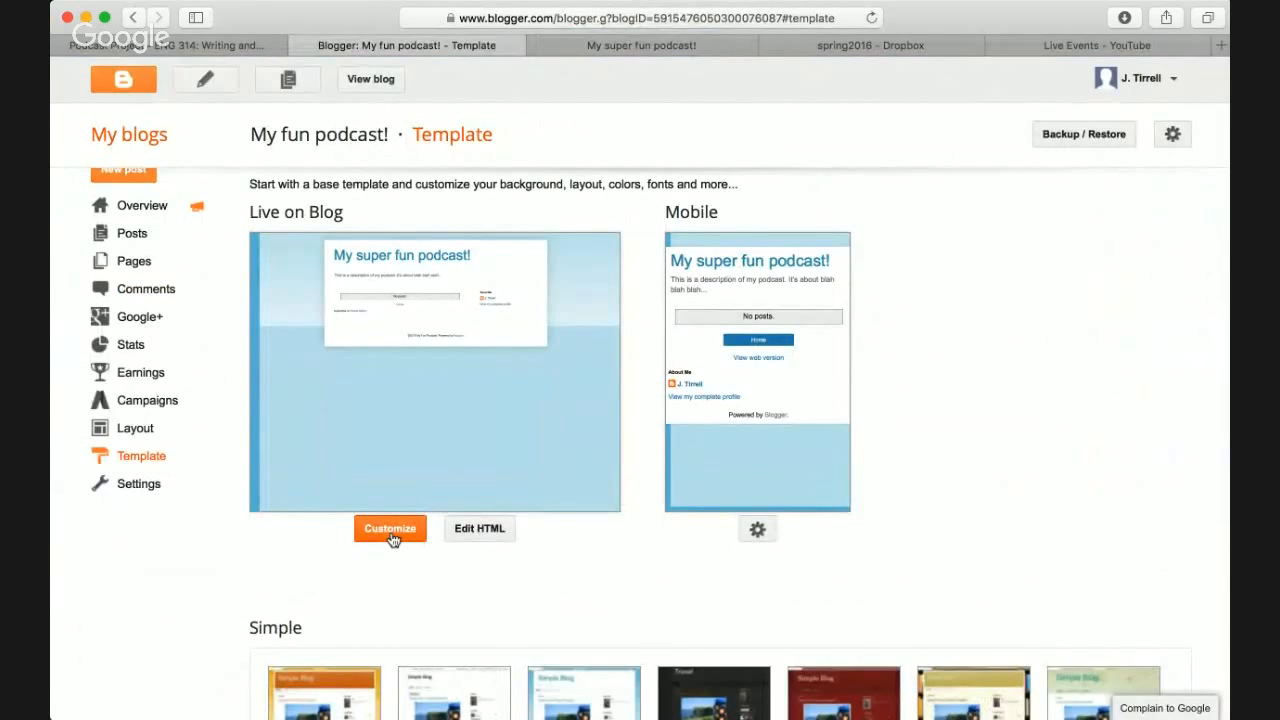
click(687, 50)
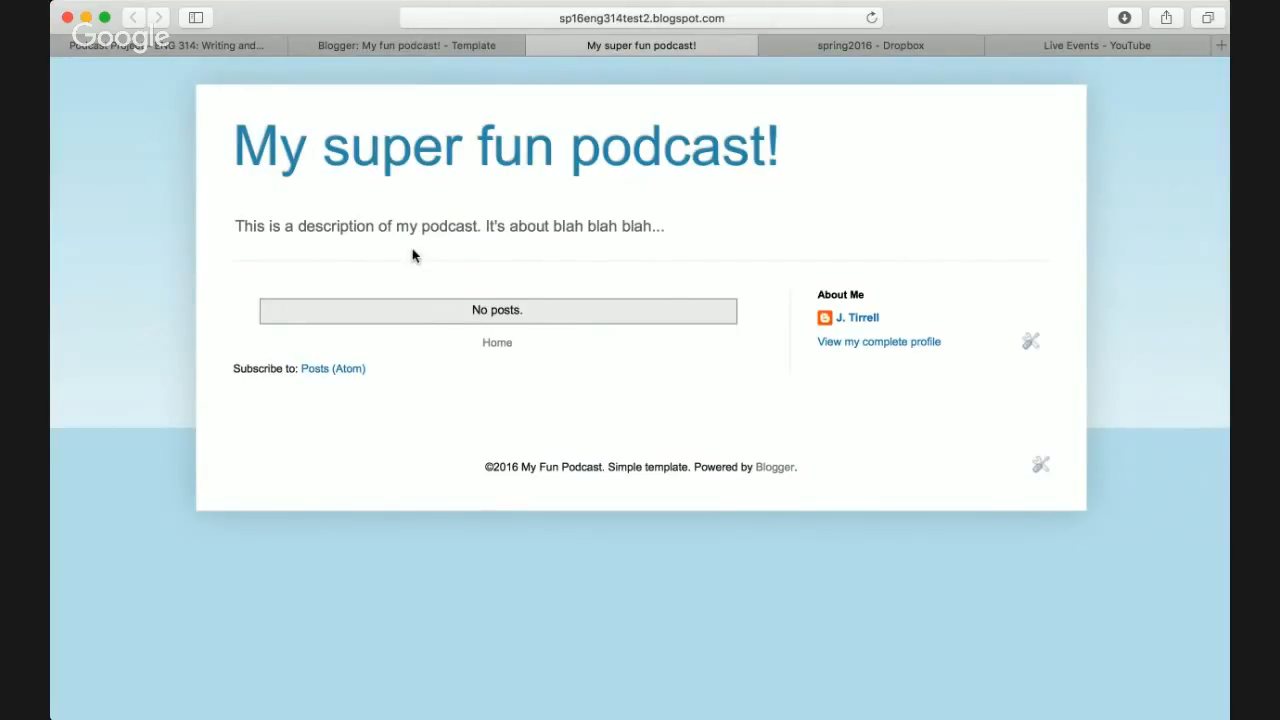
click(456, 46)
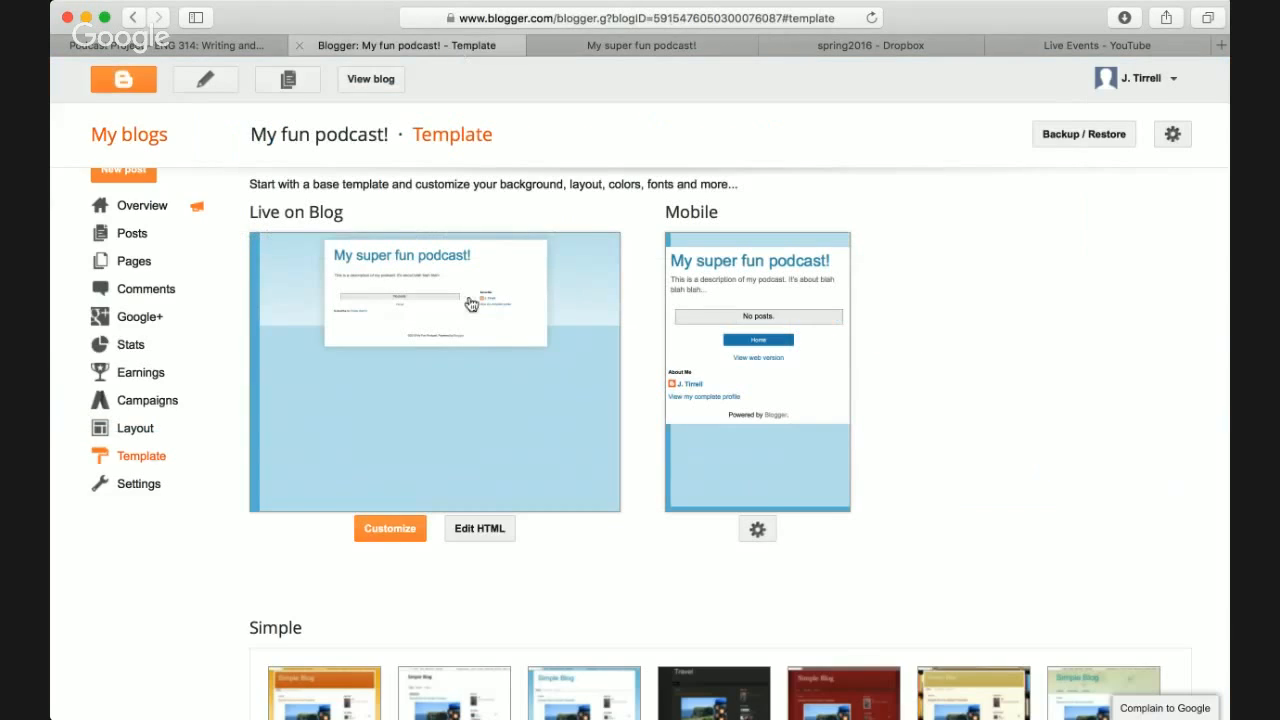
click(479, 529)
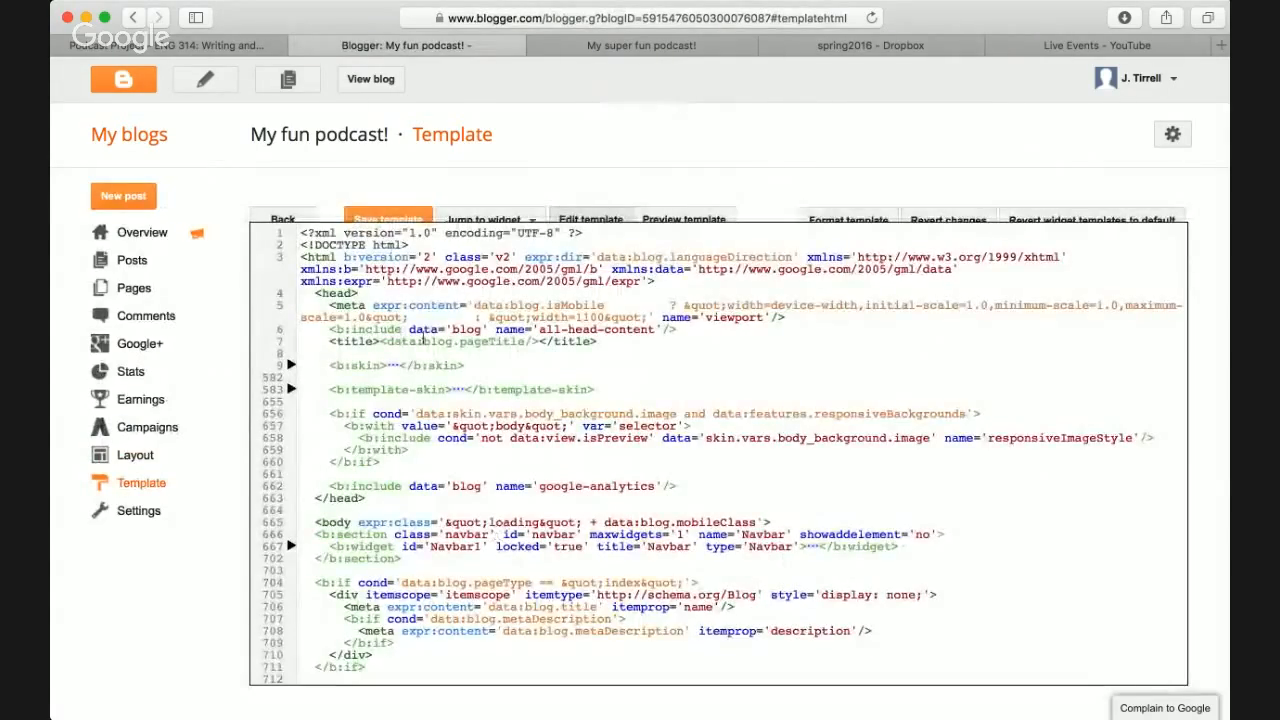
scroll(417, 325, down, 5)
scroll(417, 325, down, 5)
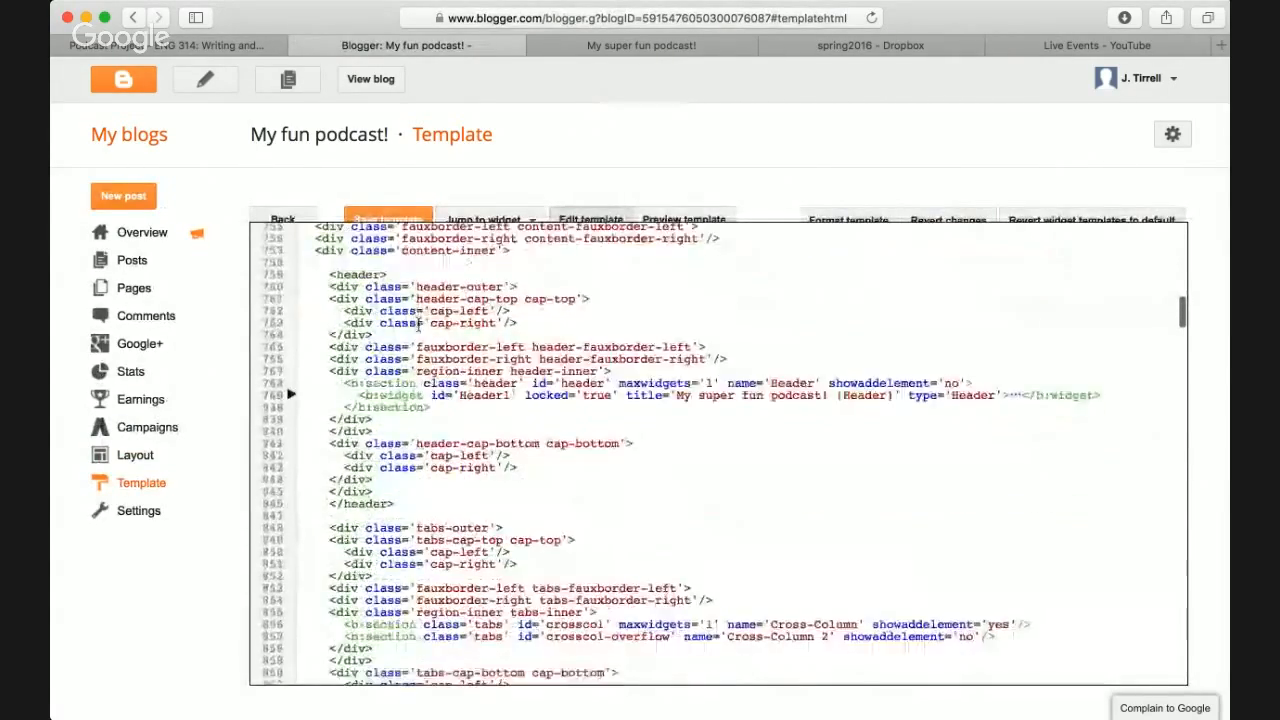
scroll(417, 322, up, 10)
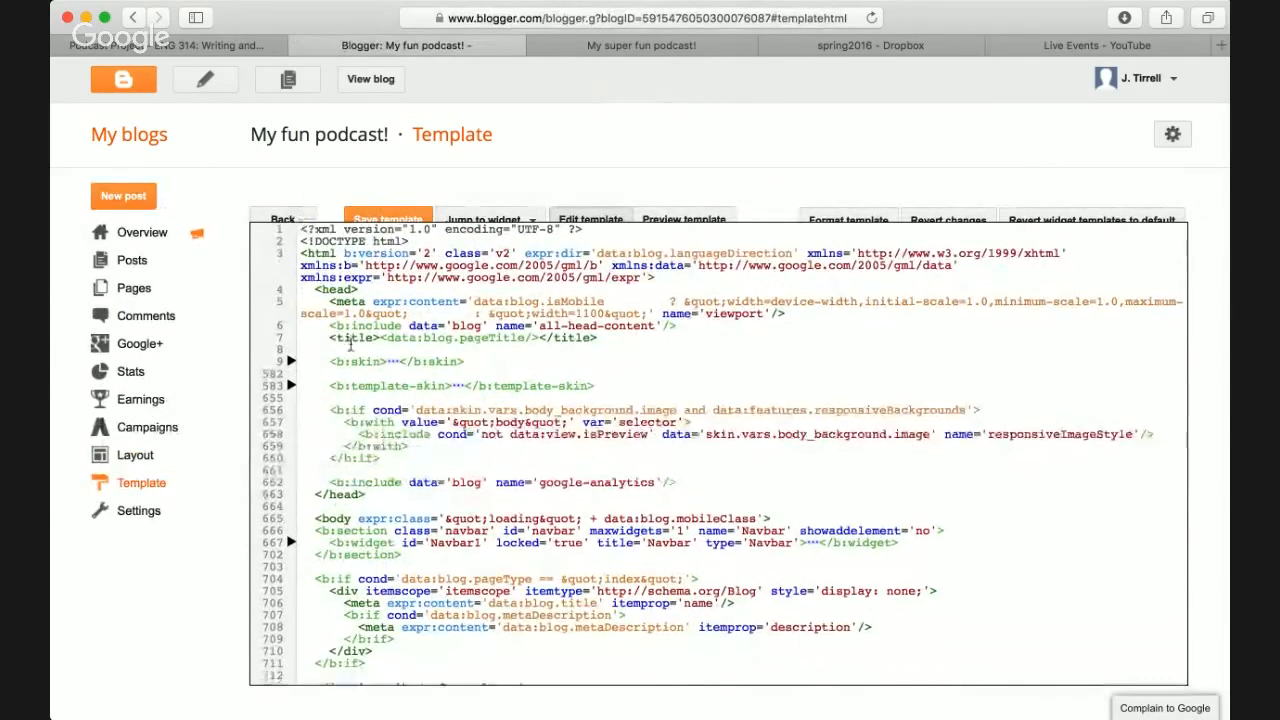
scroll(351, 344, down, 15)
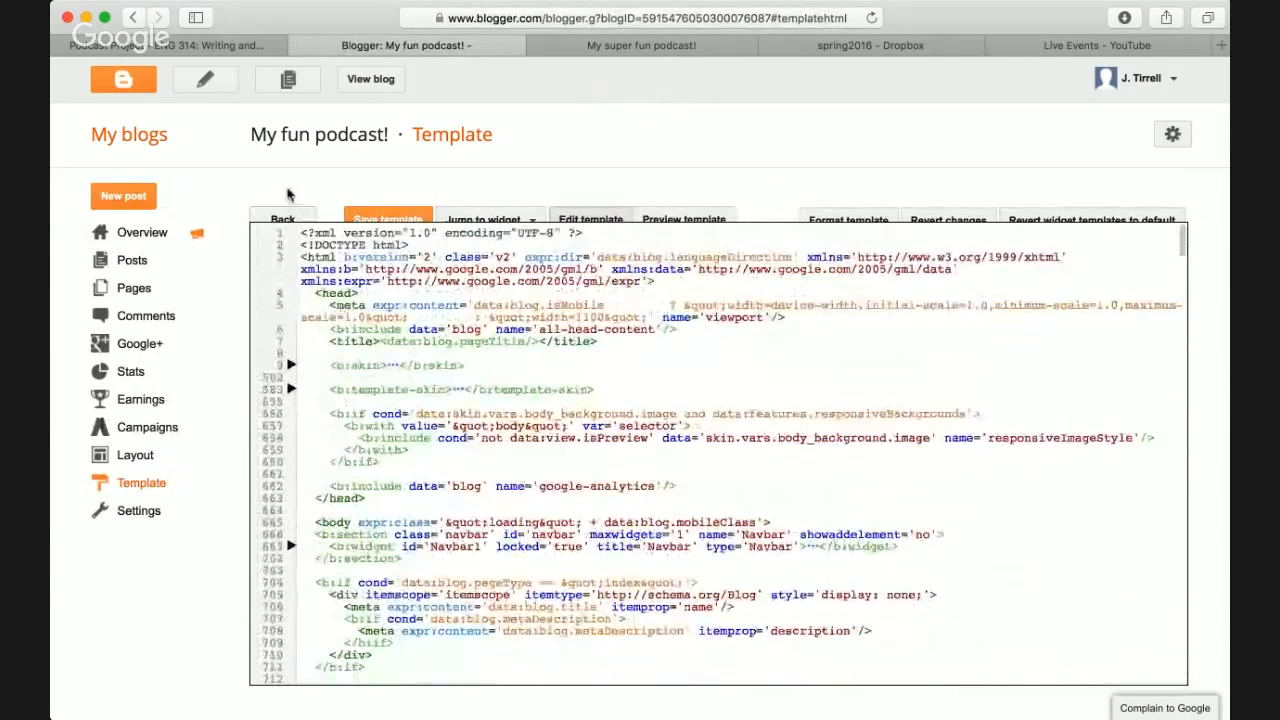
click(282, 219)
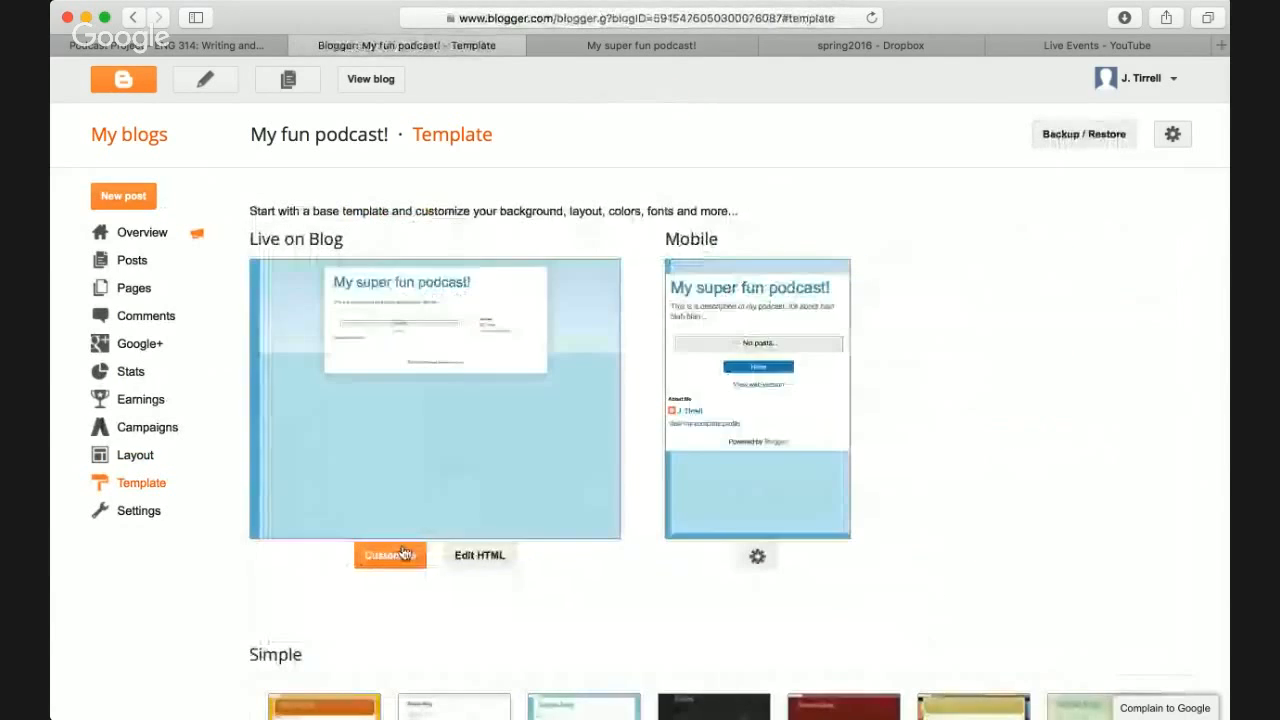
- In Template Designer's Background settings, try the purple and yellow suggested colour themes
click(390, 556)
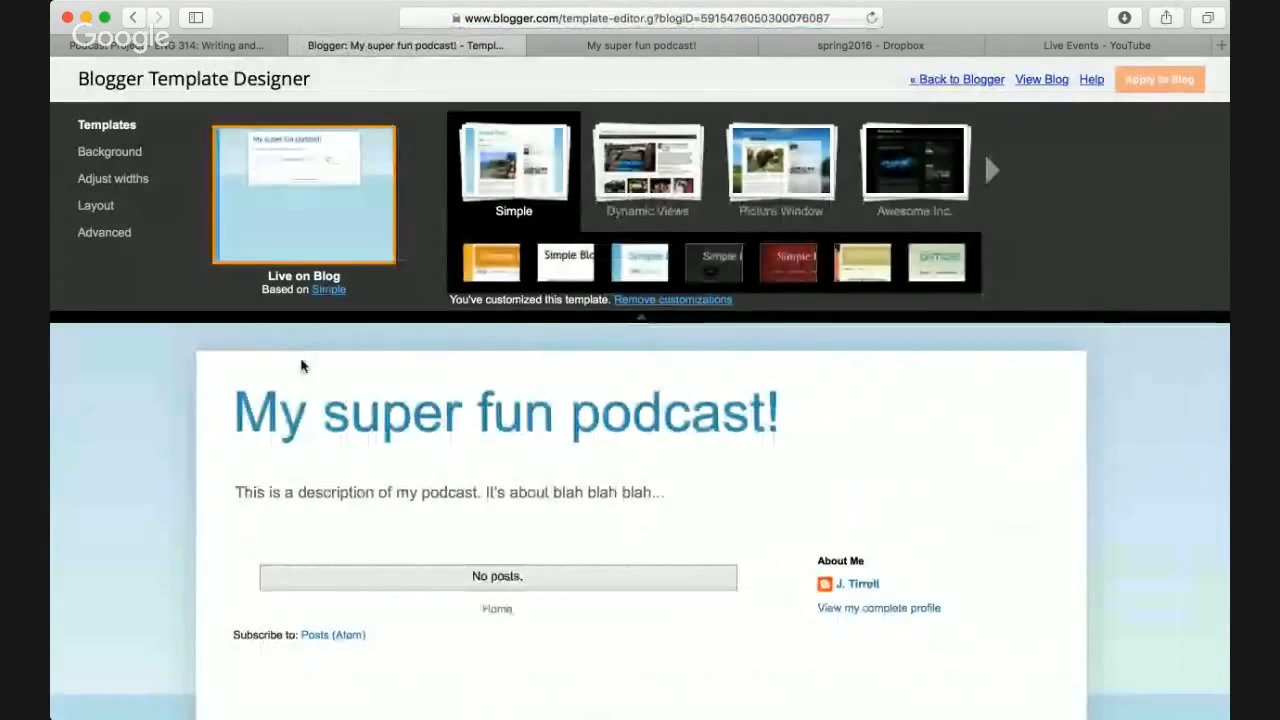
scroll(208, 409, down, 2)
scroll(208, 409, up, 2)
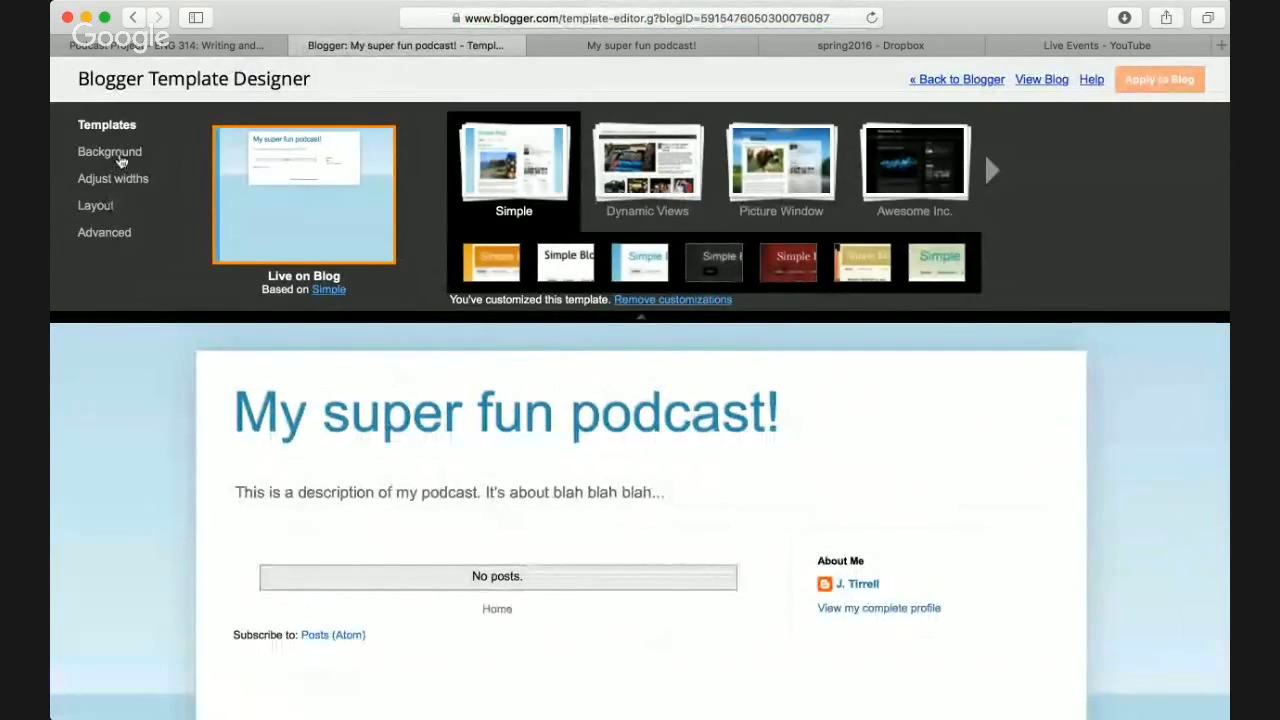
click(118, 157)
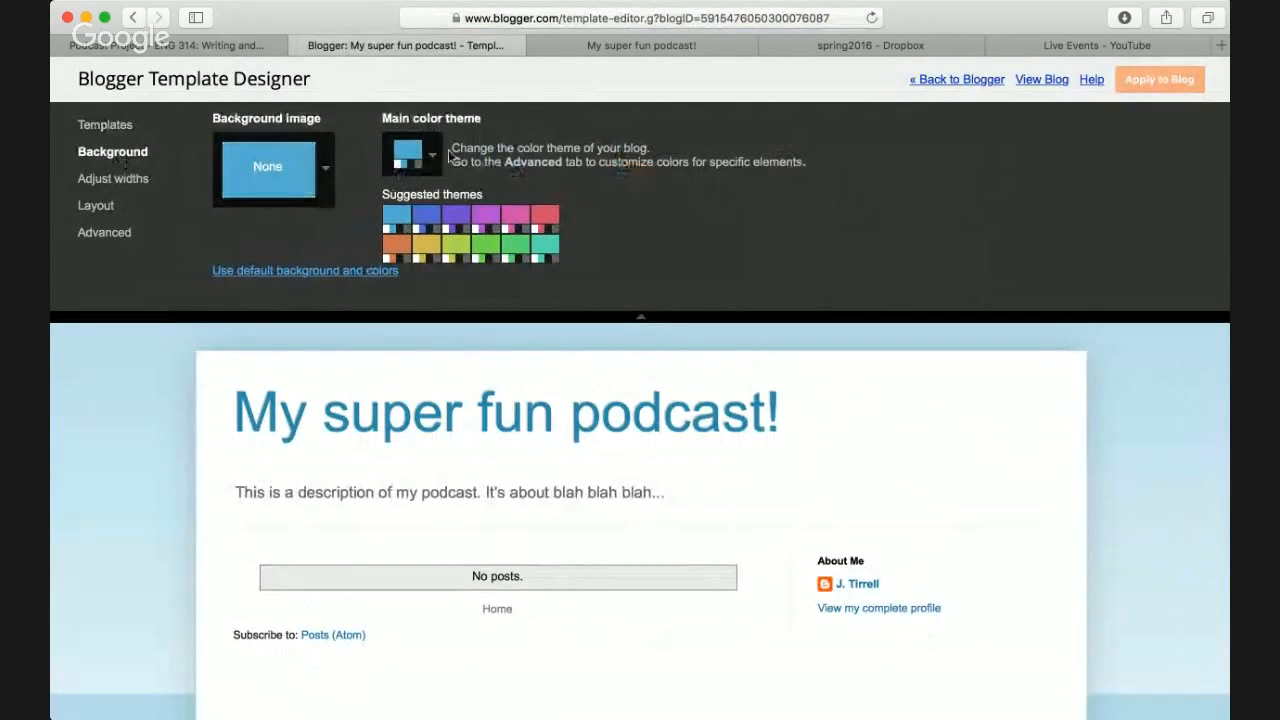
click(410, 152)
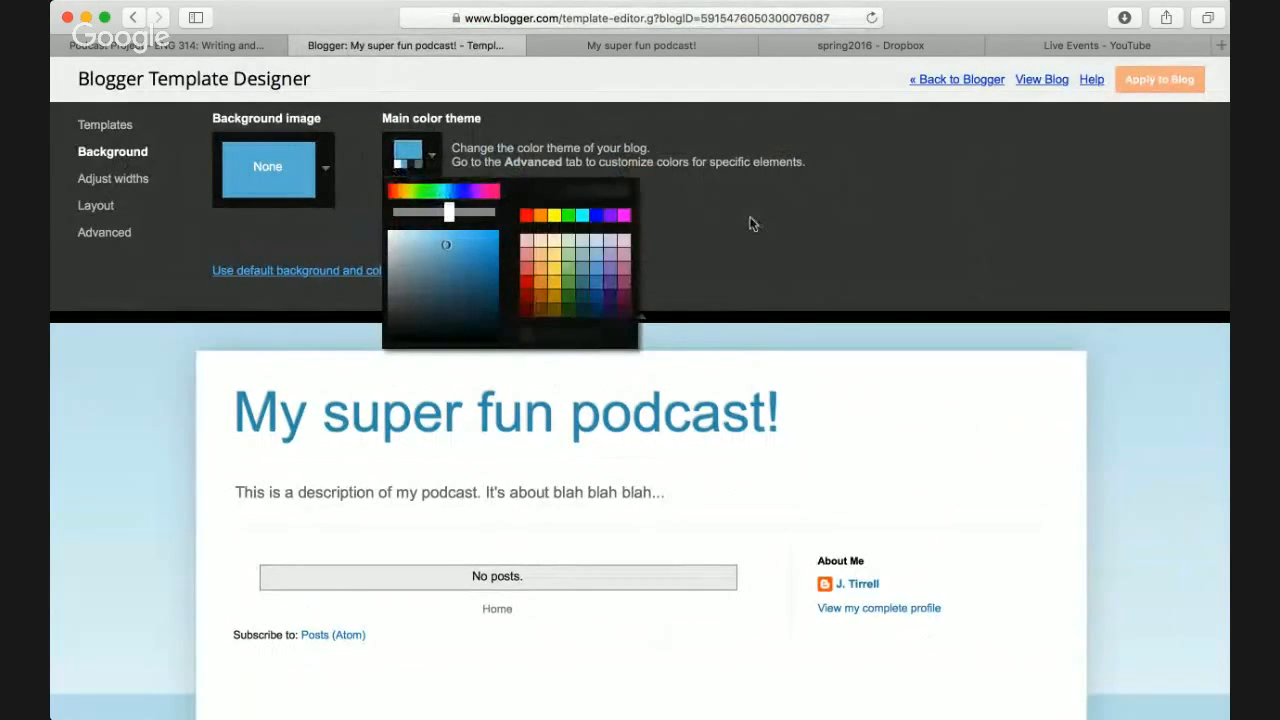
click(752, 224)
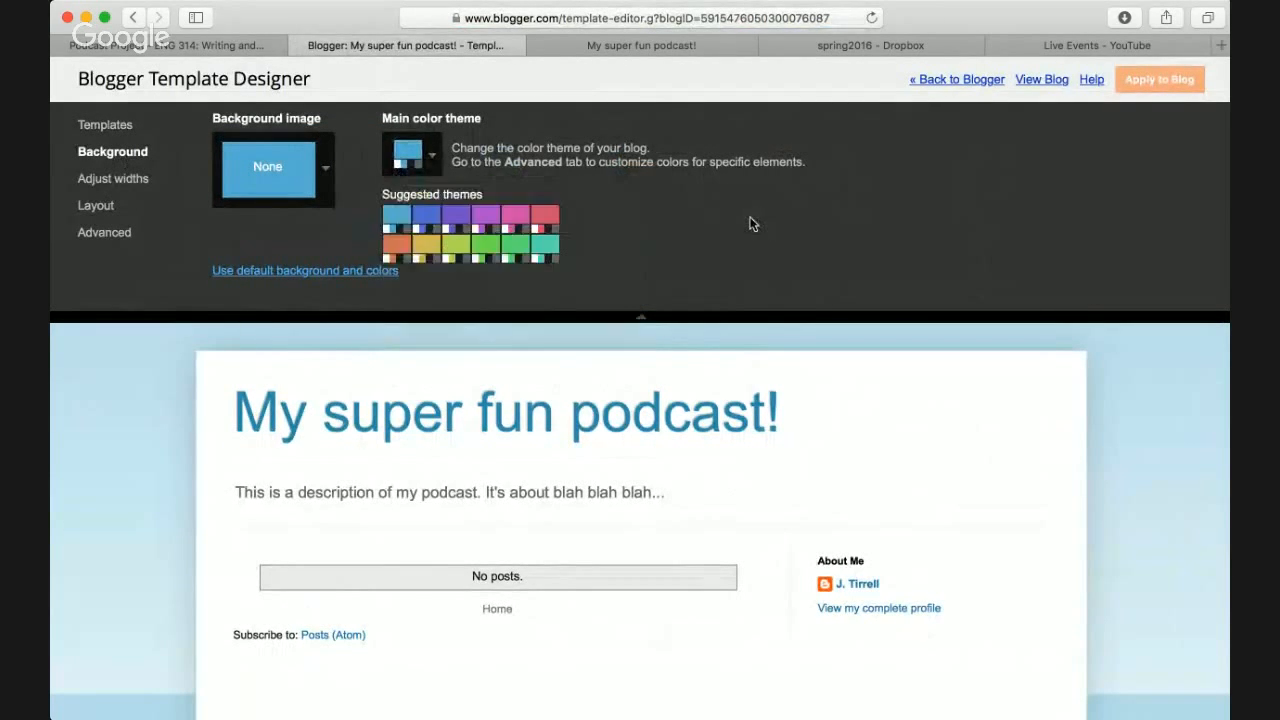
click(456, 220)
click(431, 247)
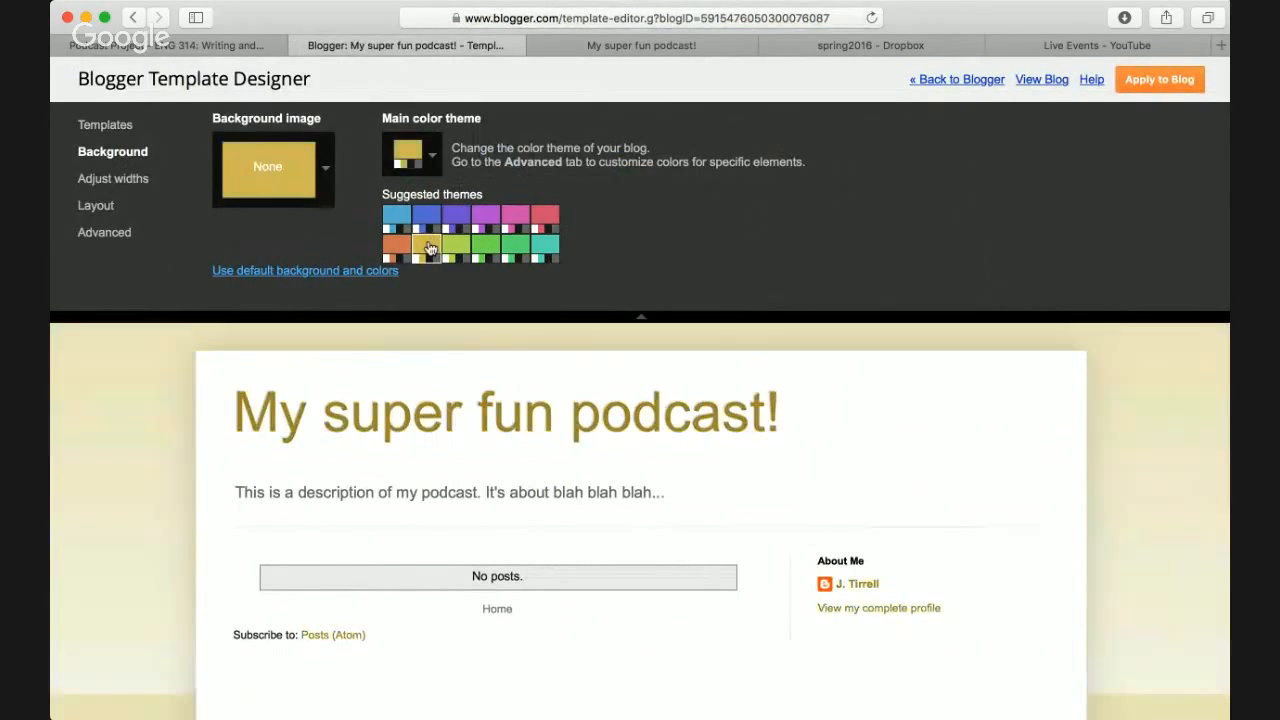
- Experiment with the main theme colour picker, trying green and darker red shades
click(410, 153)
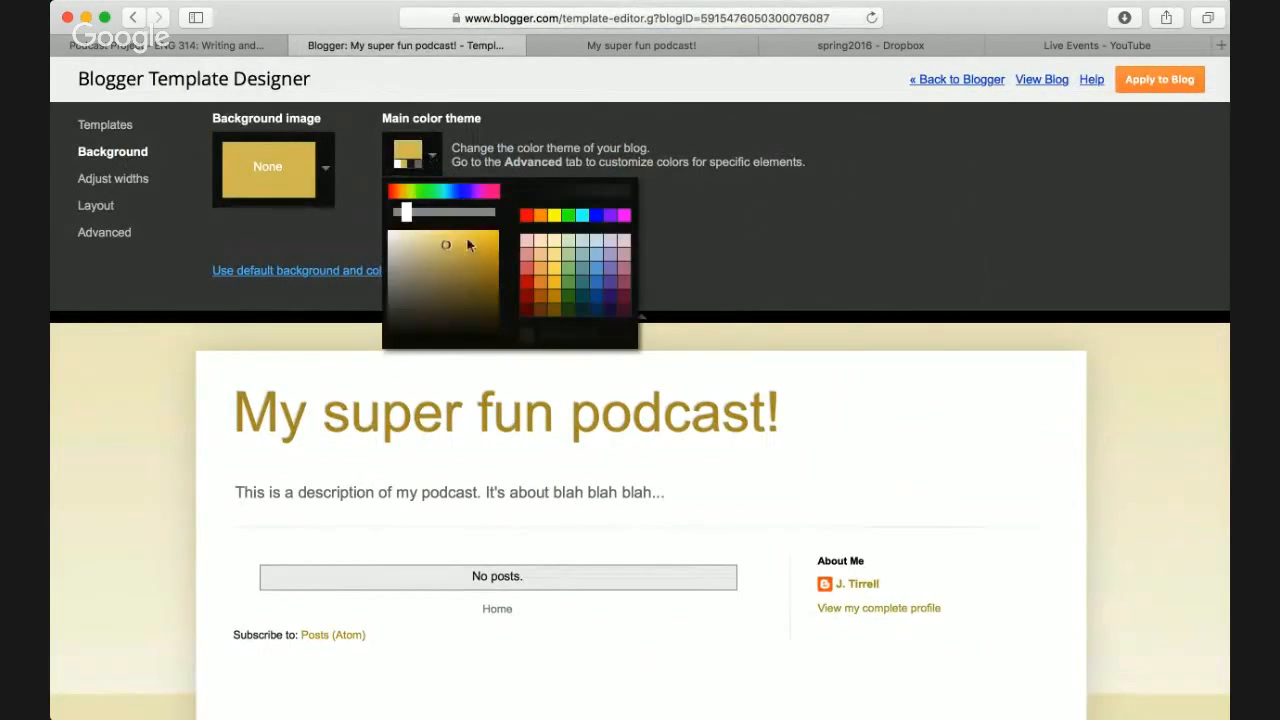
click(566, 285)
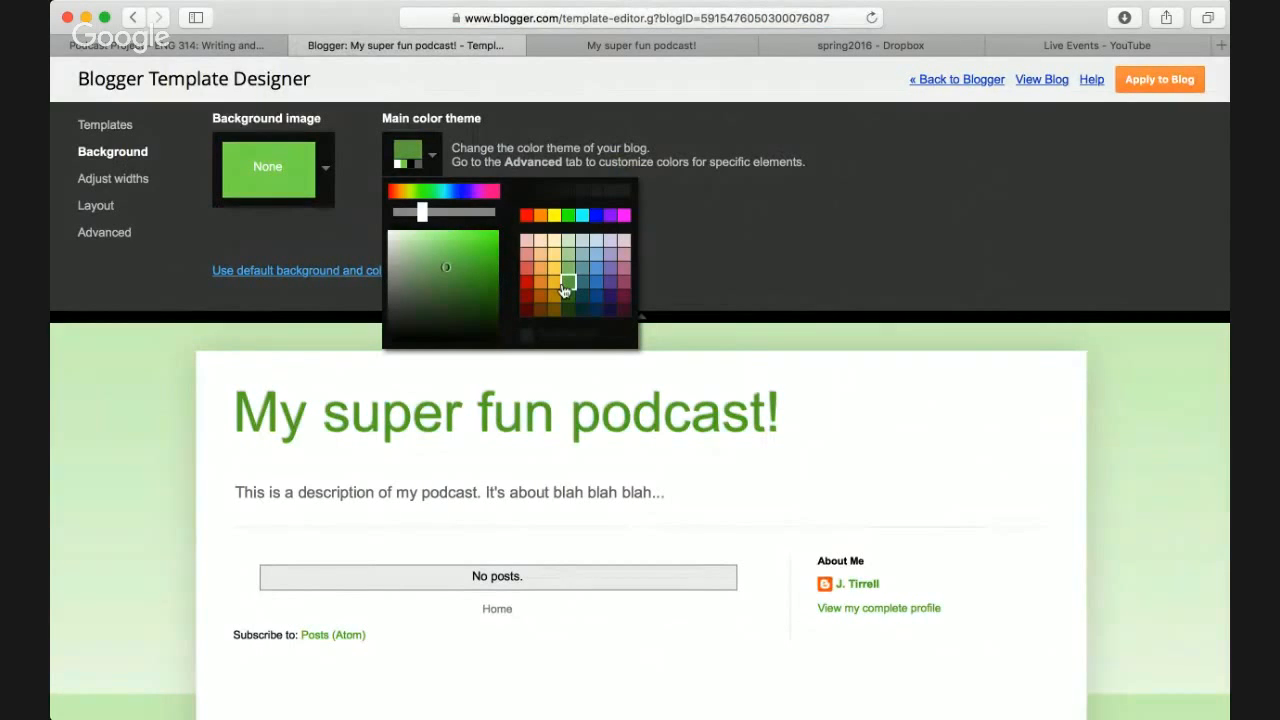
drag(460, 275, 500, 313)
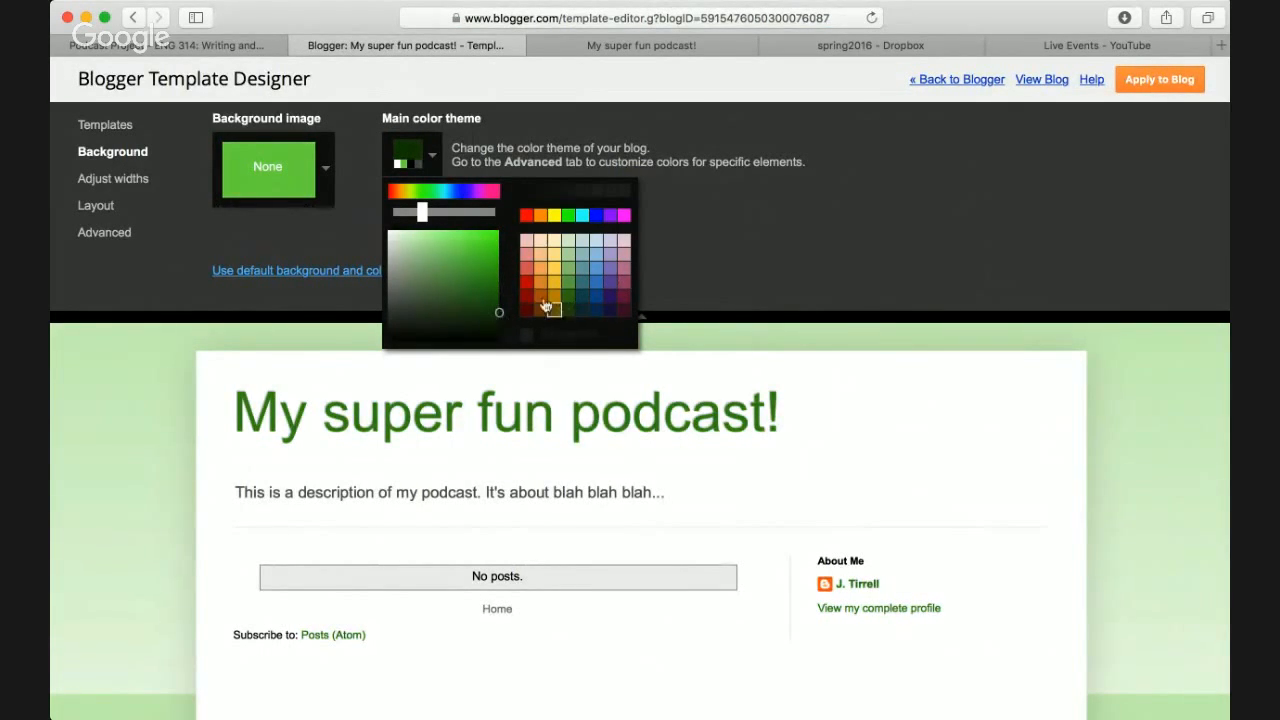
click(526, 283)
click(476, 288)
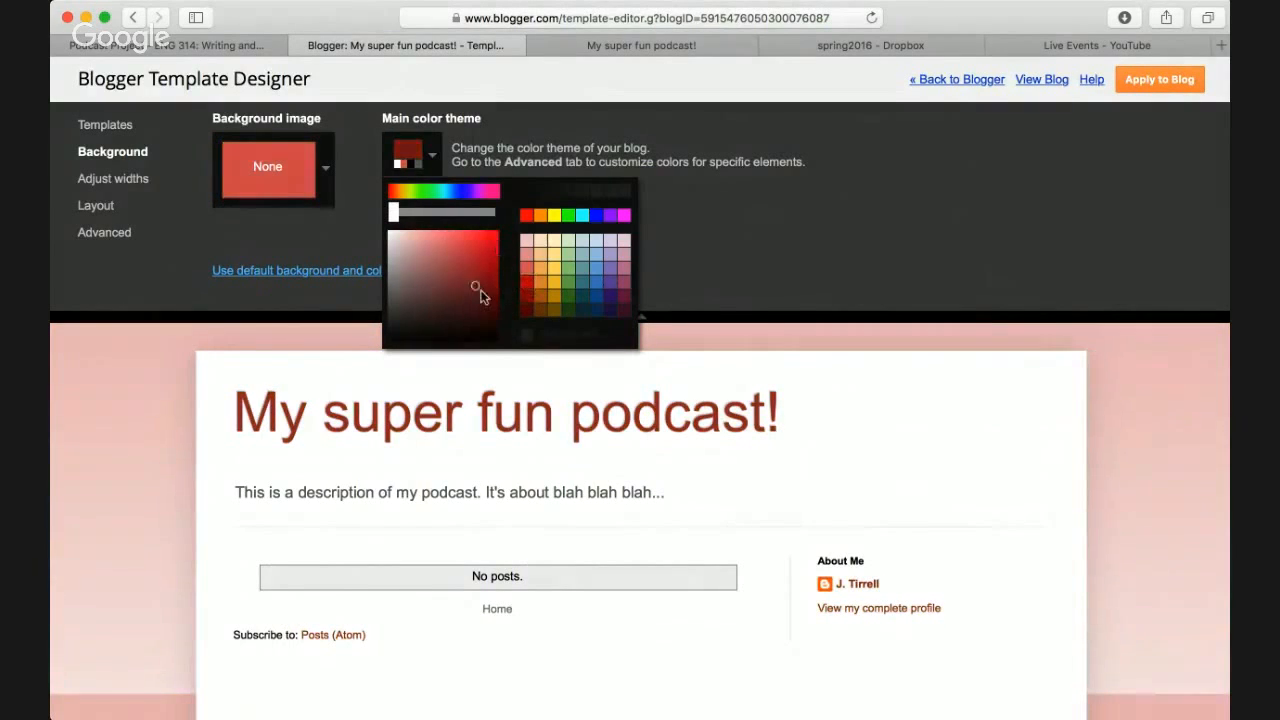
click(686, 241)
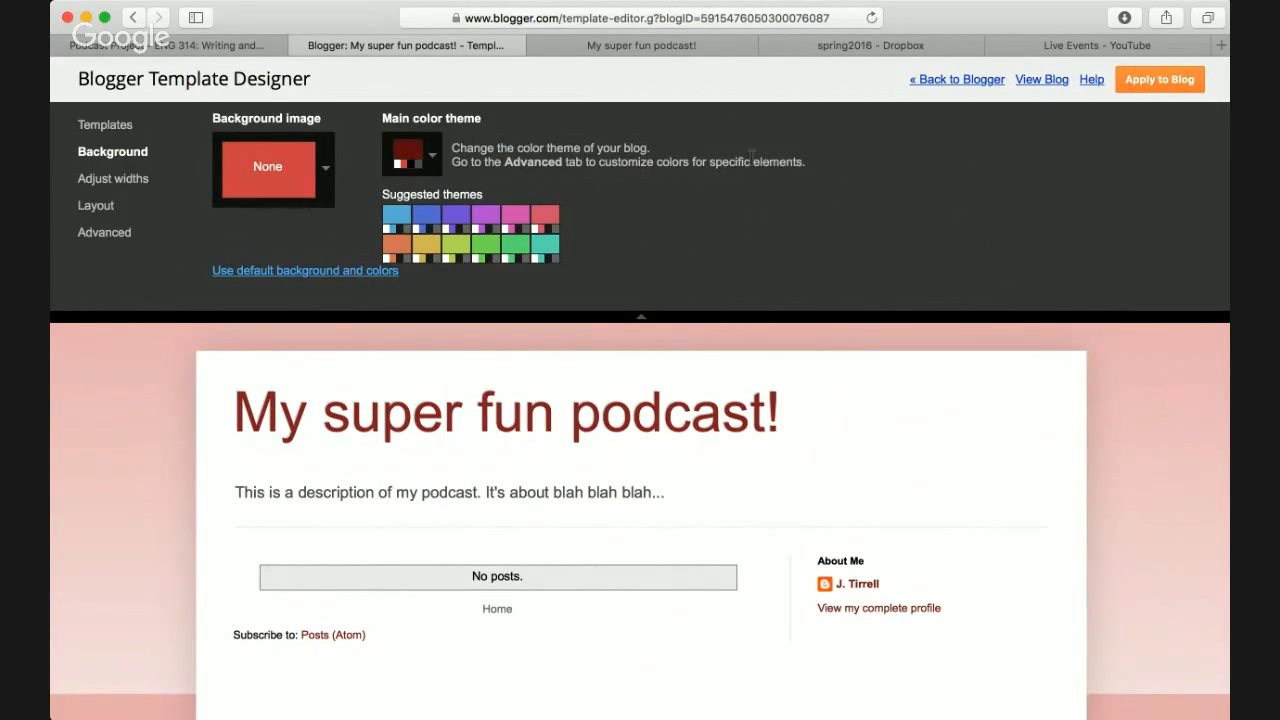
- Apply the pink-red suggested colour theme and show the Advanced per-element settings
click(510, 251)
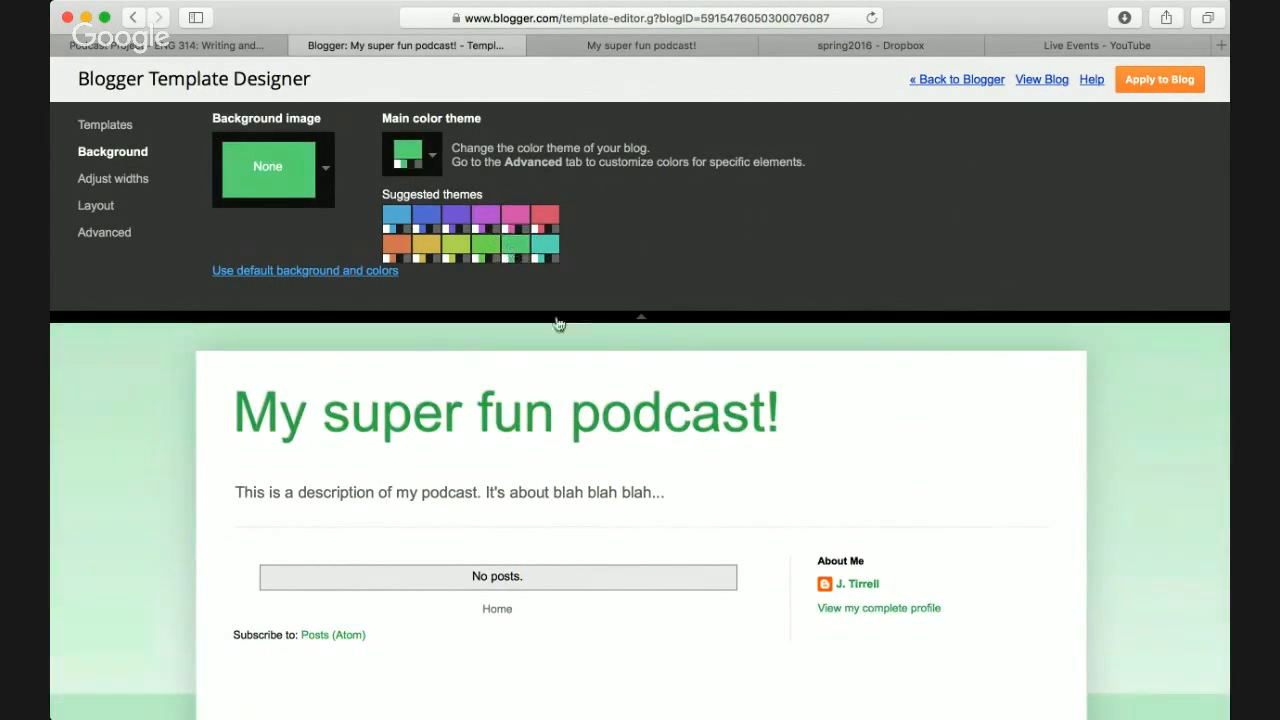
click(545, 230)
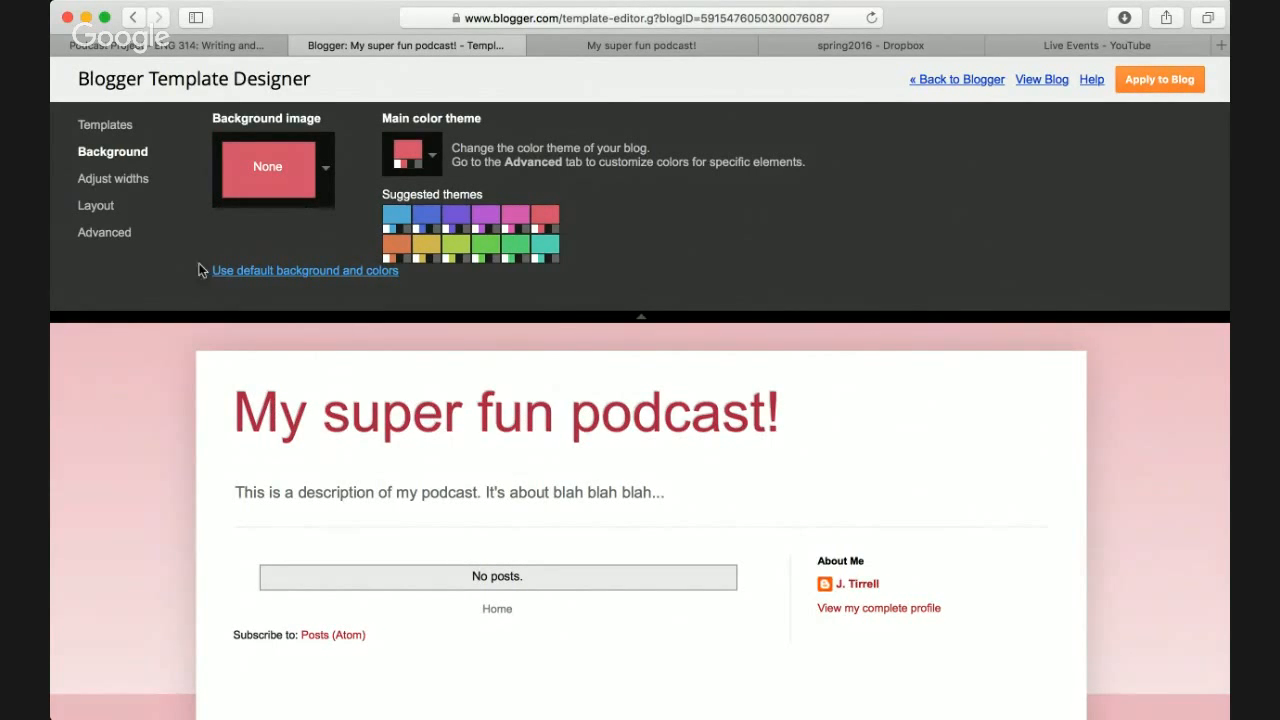
click(106, 233)
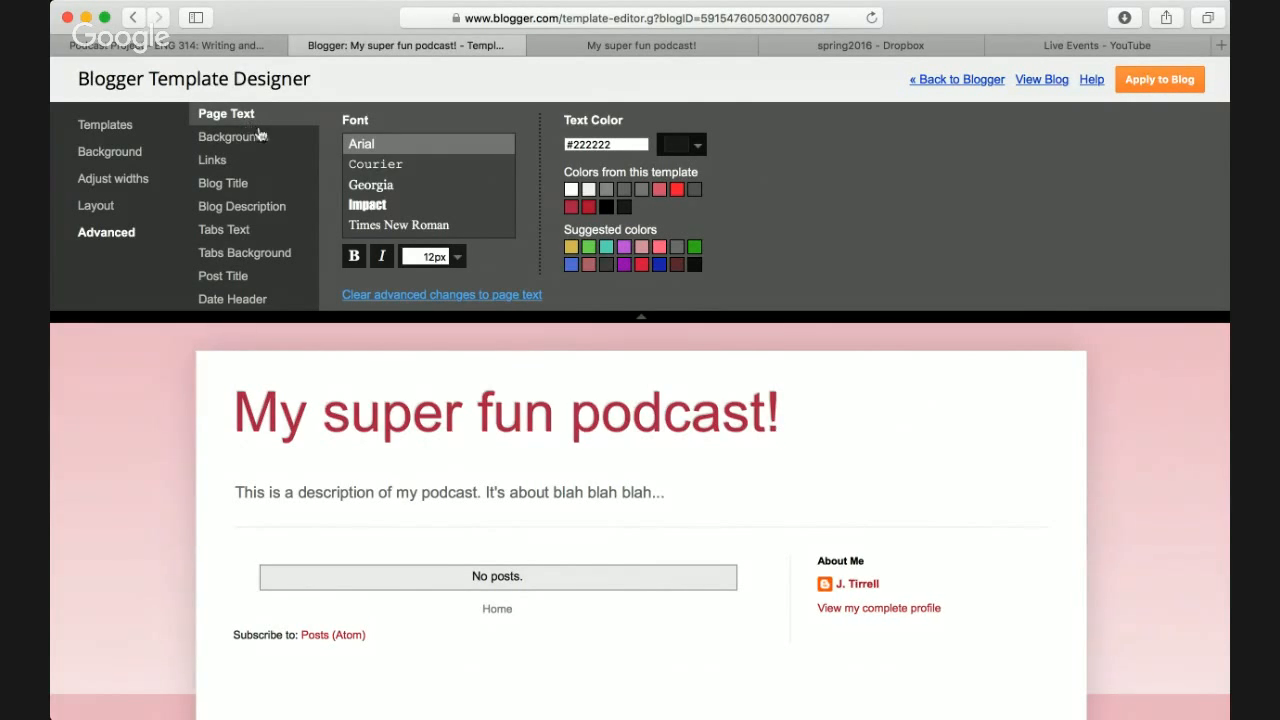
- Under Advanced > Blog Title, set the title colour to bright green #51e513
click(222, 182)
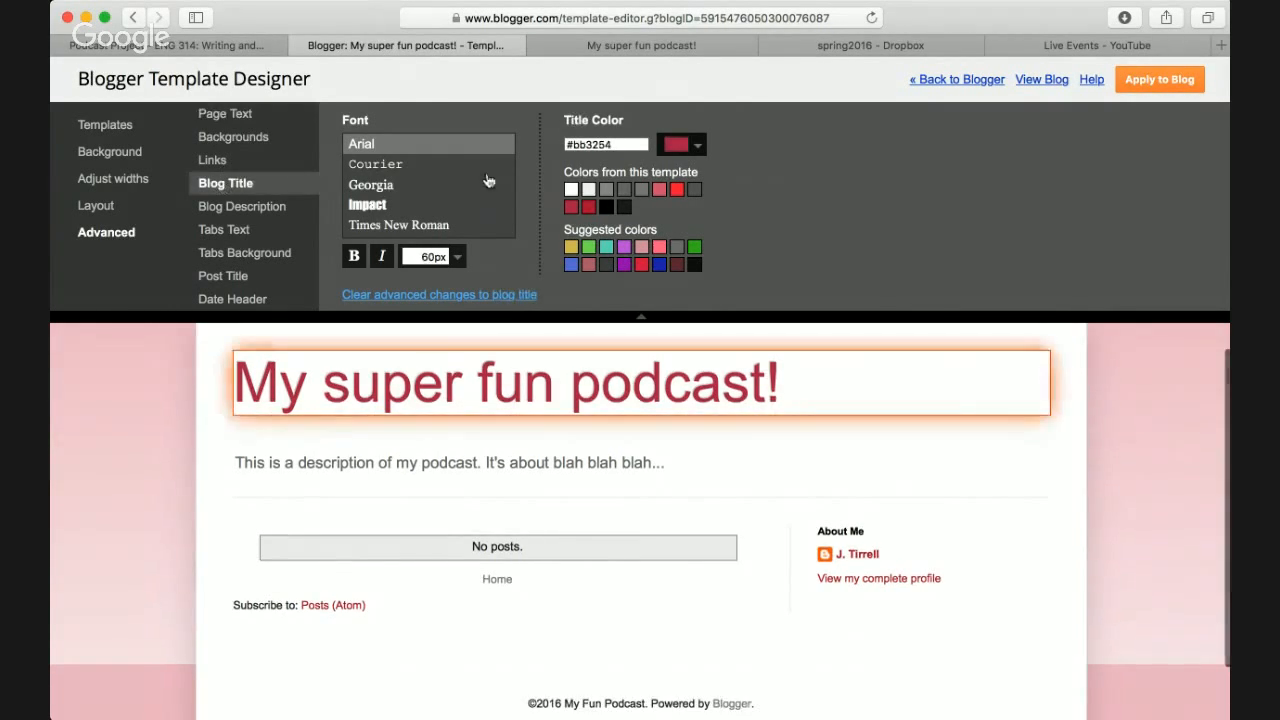
click(700, 150)
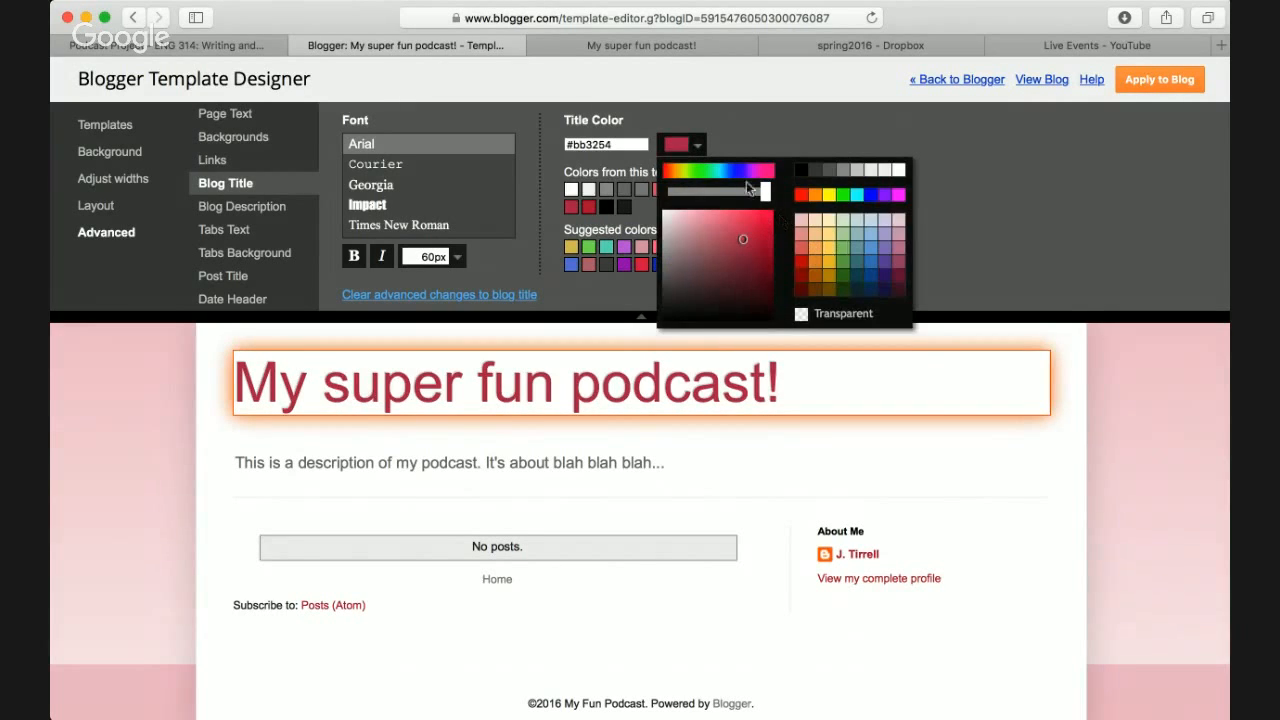
click(716, 178)
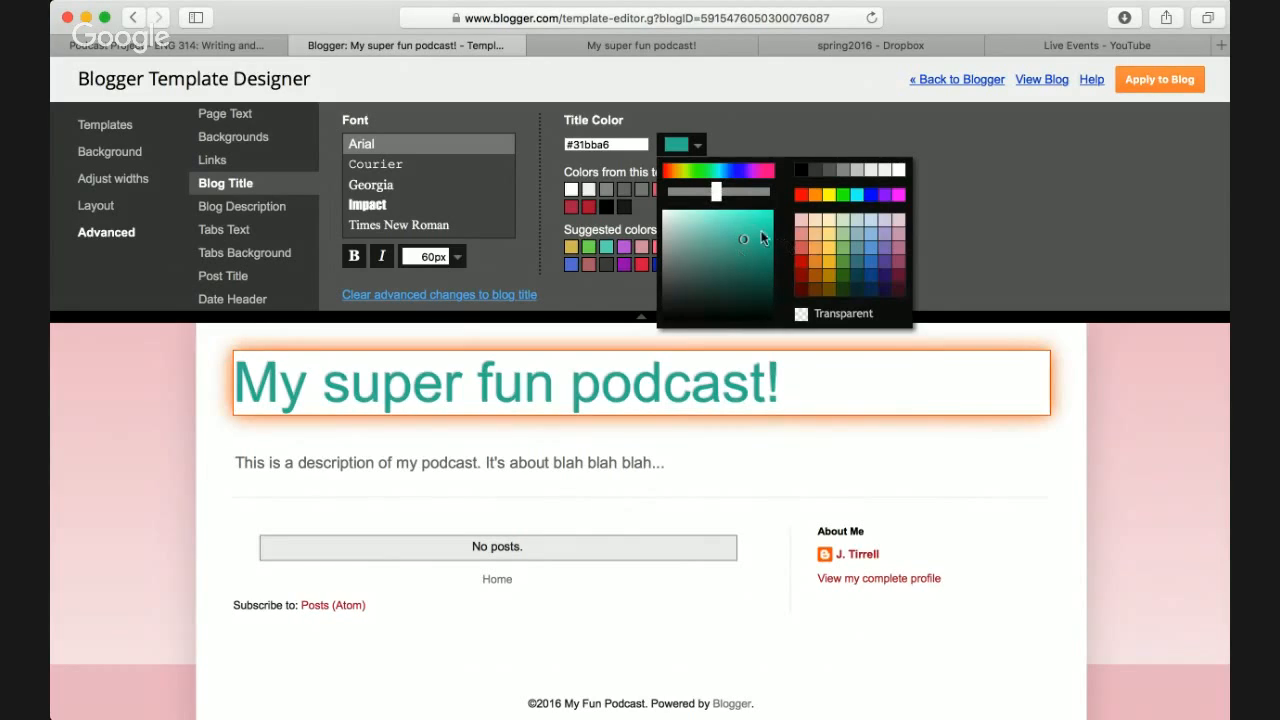
click(843, 261)
click(759, 221)
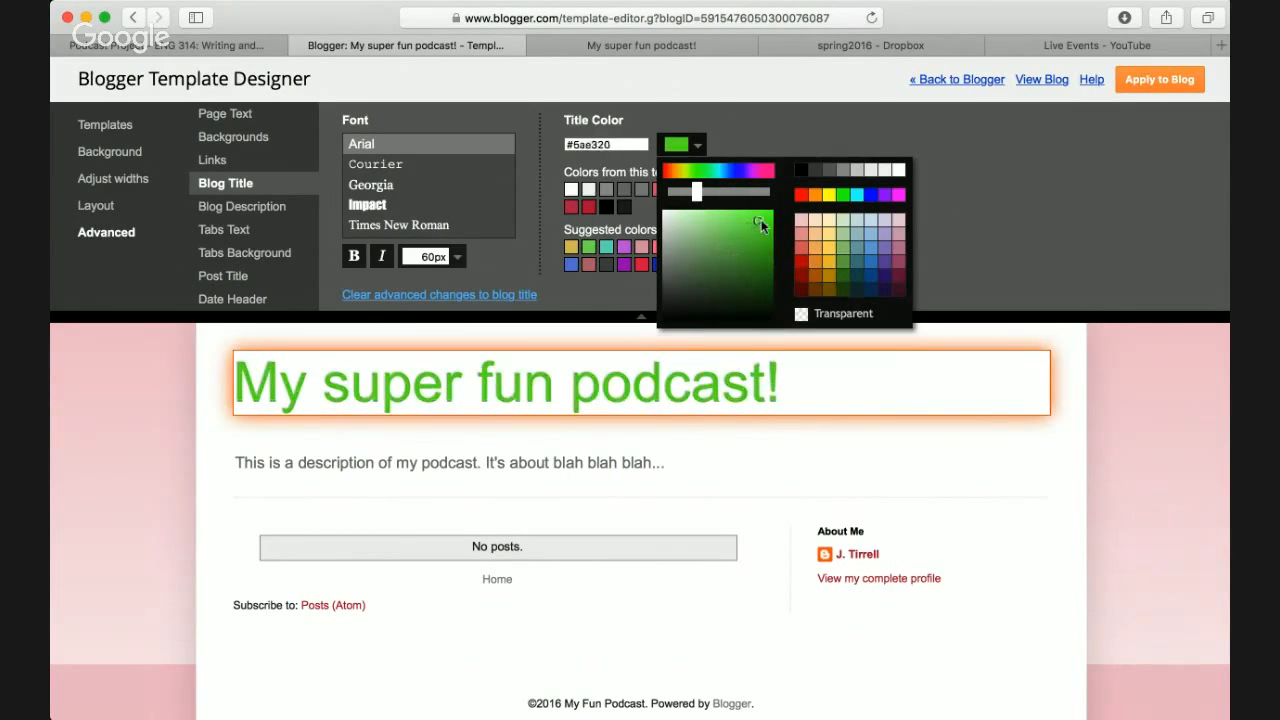
drag(761, 219, 763, 219)
click(986, 259)
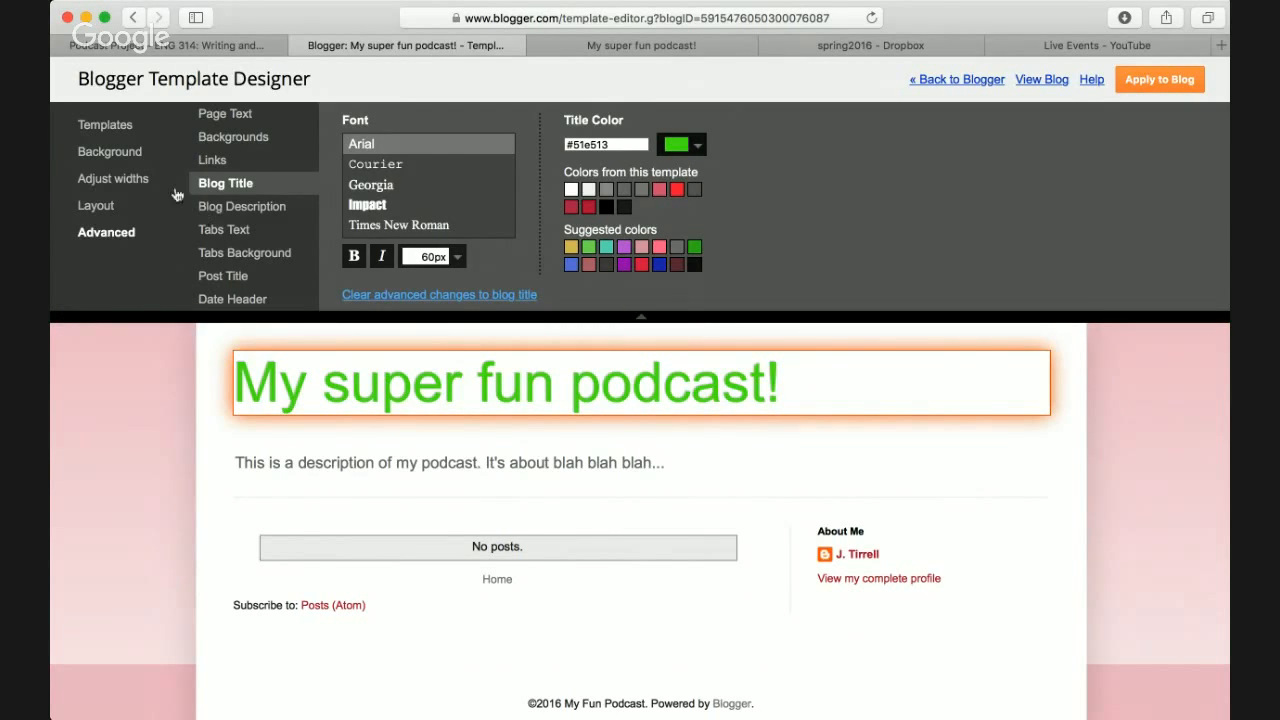
click(101, 129)
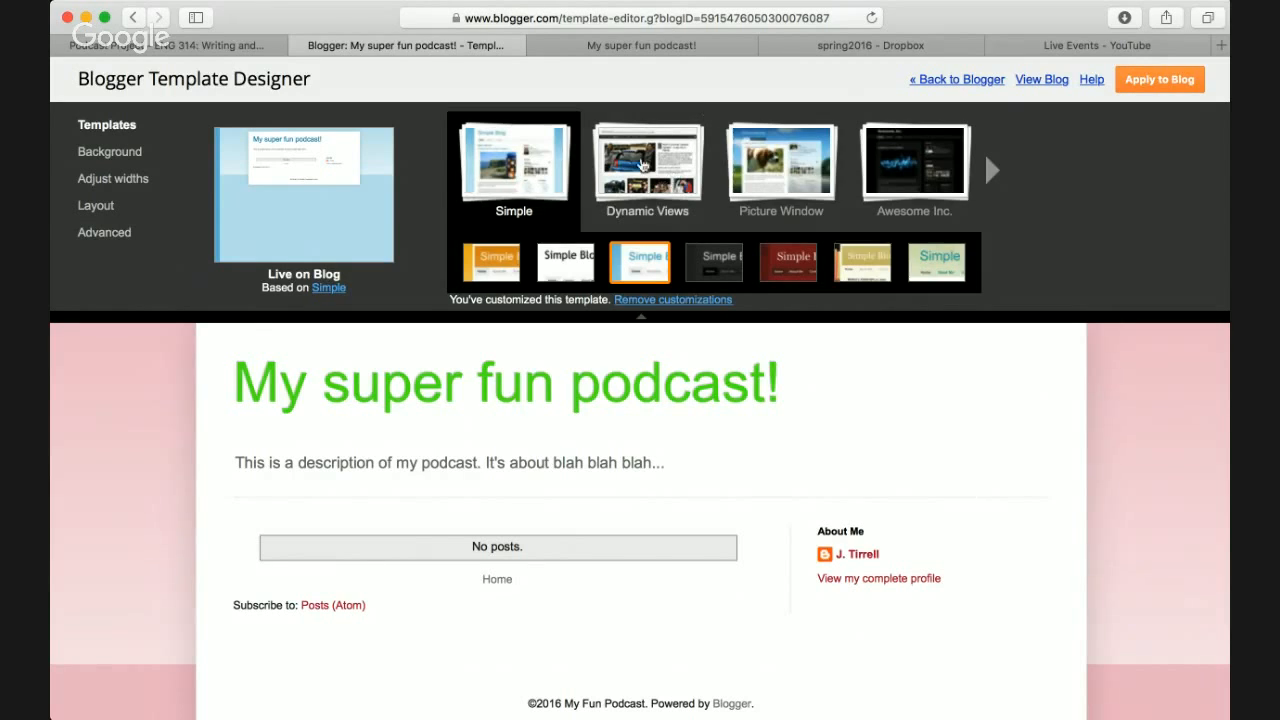
- Preview Dynamic Views, discarding the colour changes, then return to the orange Simple template's Background settings
click(640, 182)
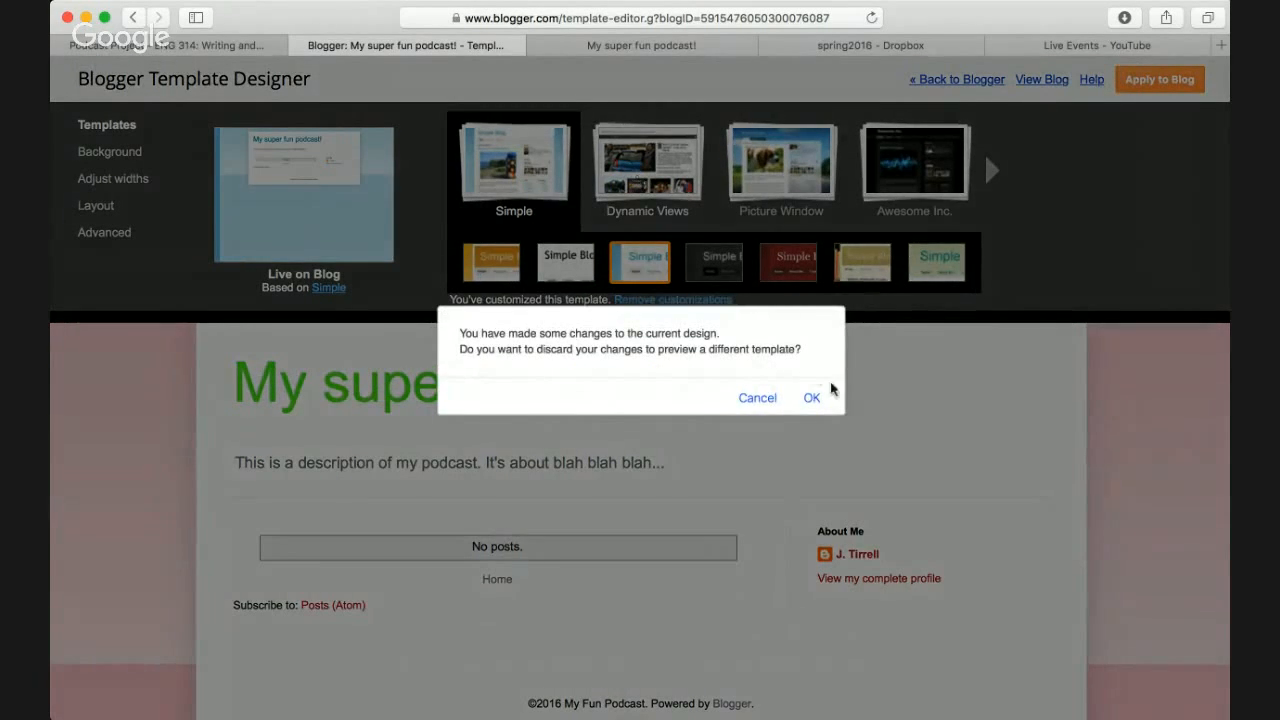
click(810, 402)
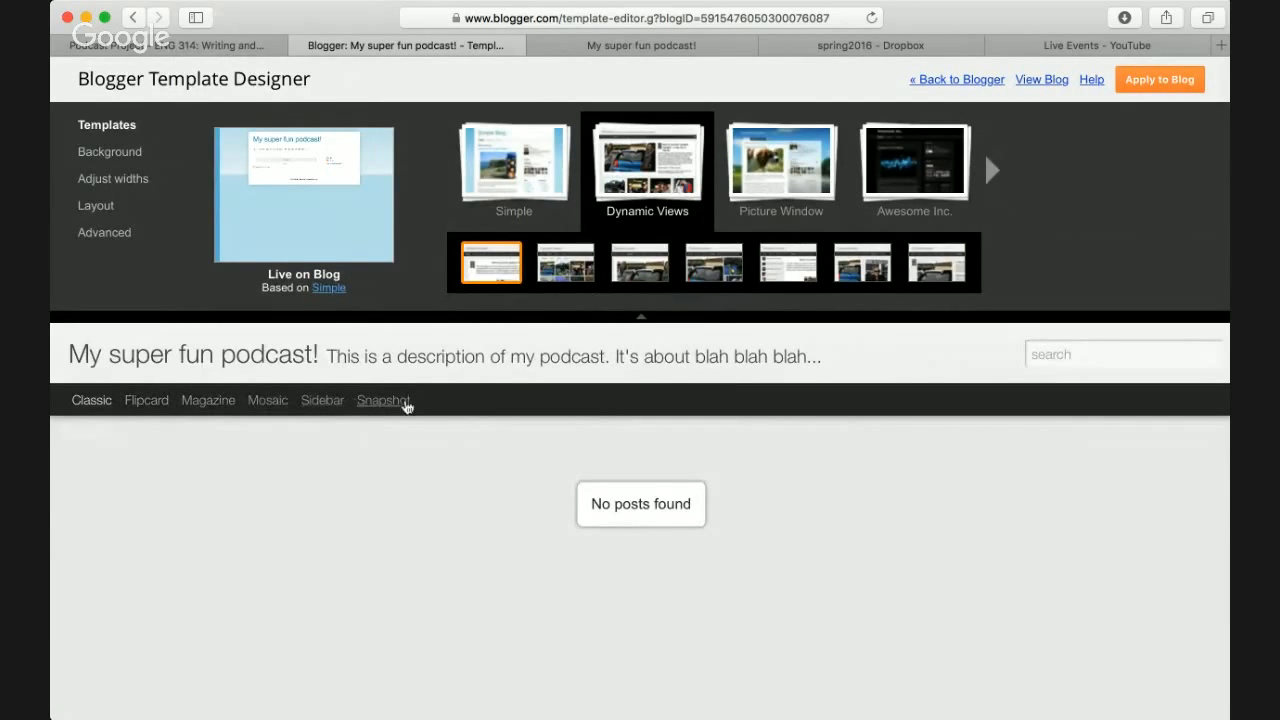
click(537, 190)
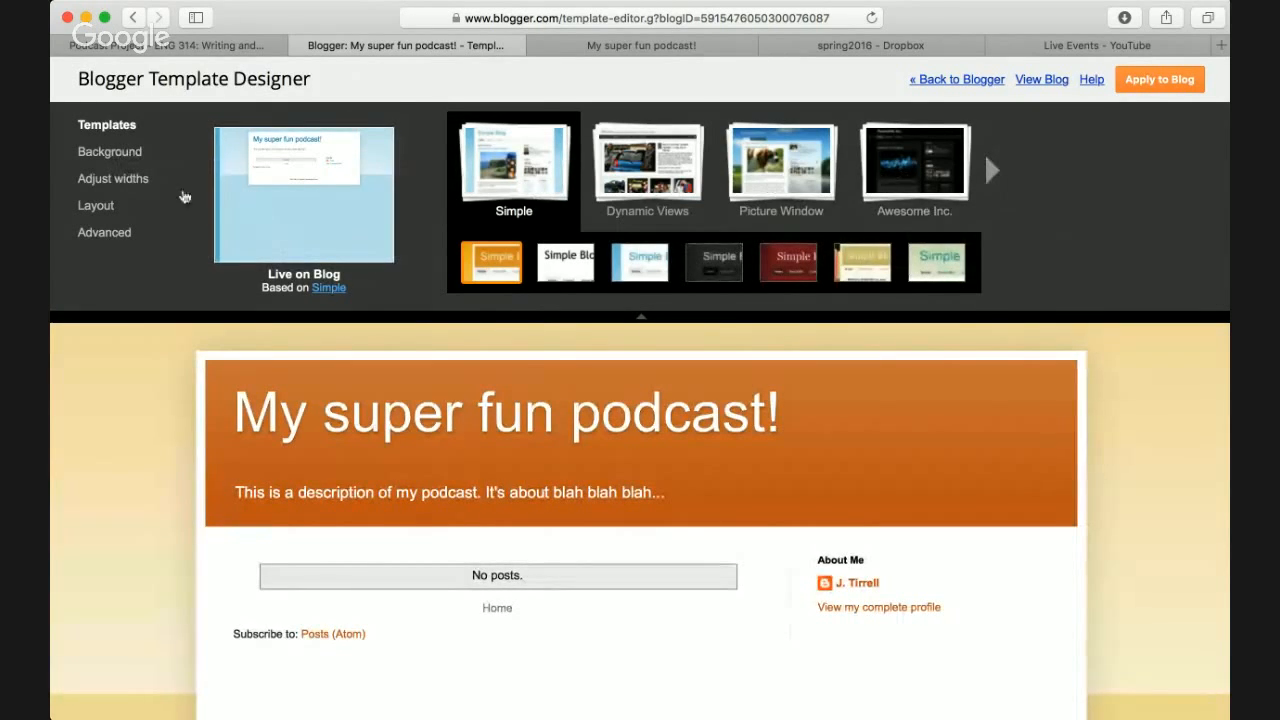
click(99, 152)
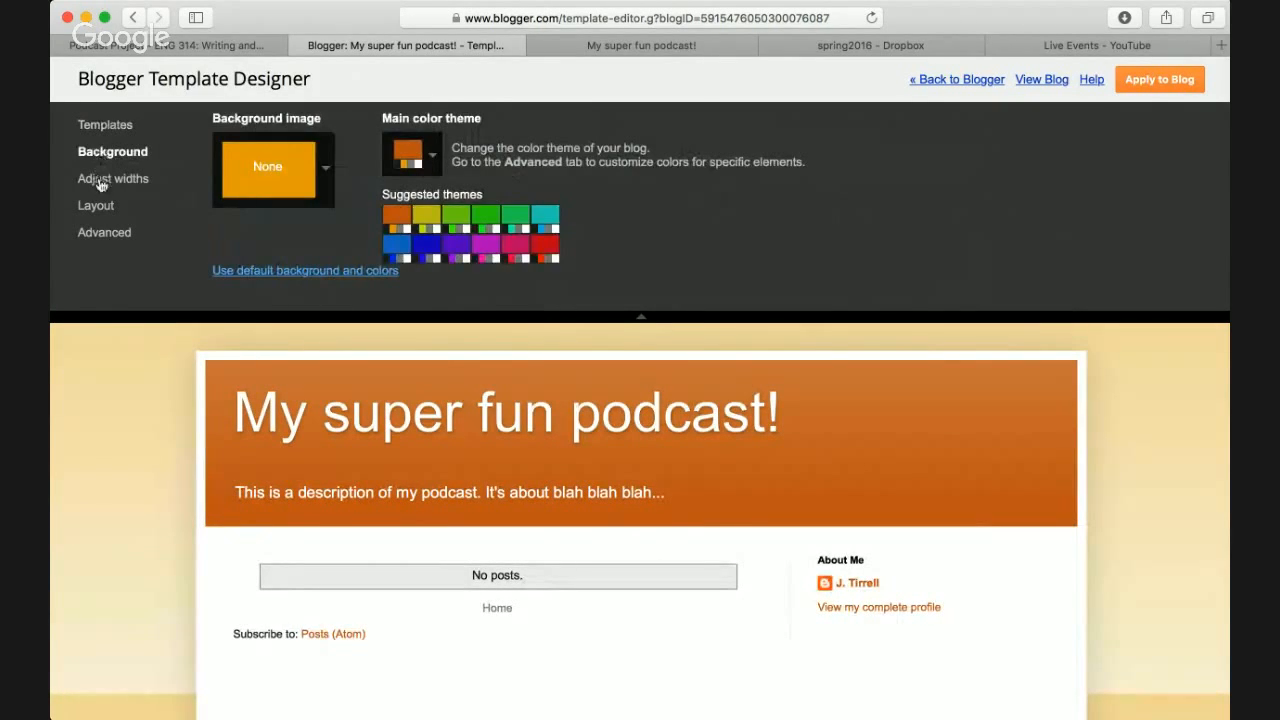
- Try narrower blog and sidebar widths, then reset them to the 960 px and 310 px defaults
click(101, 180)
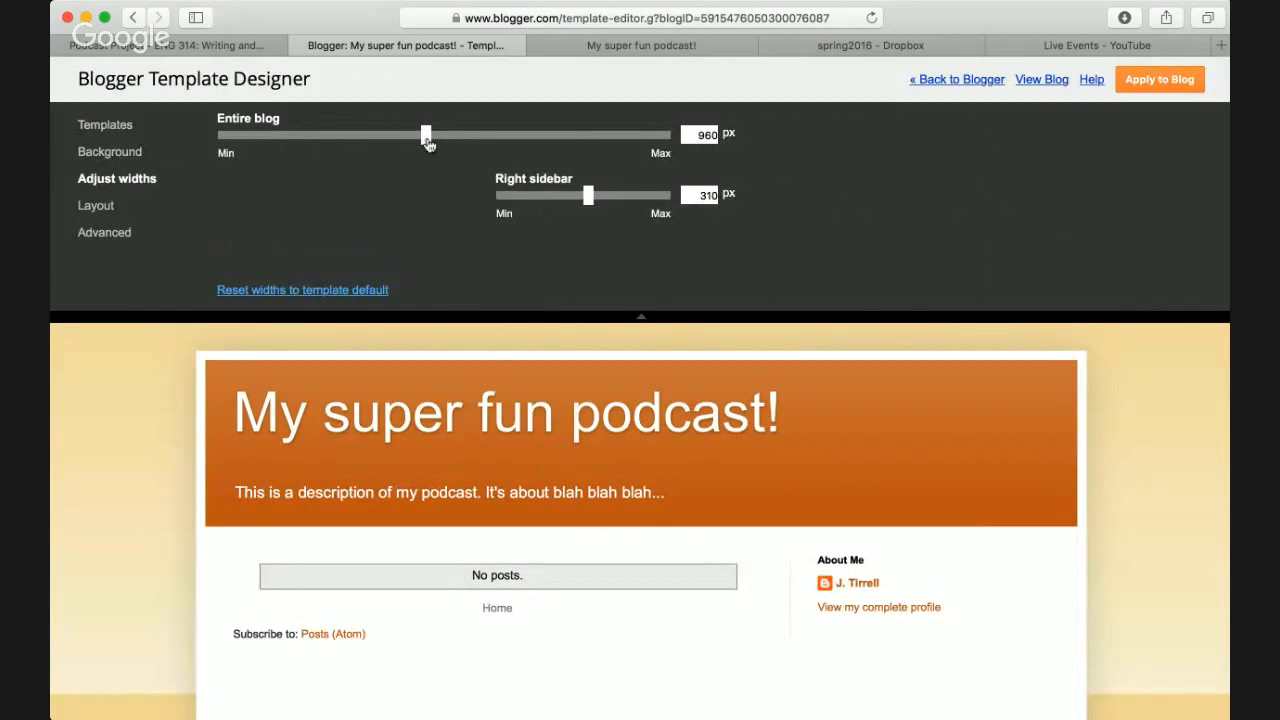
mouse_move(427, 143)
mouse_down()
mouse_move(323, 151)
mouse_move(606, 160)
mouse_move(405, 146)
mouse_move(420, 138)
mouse_up()
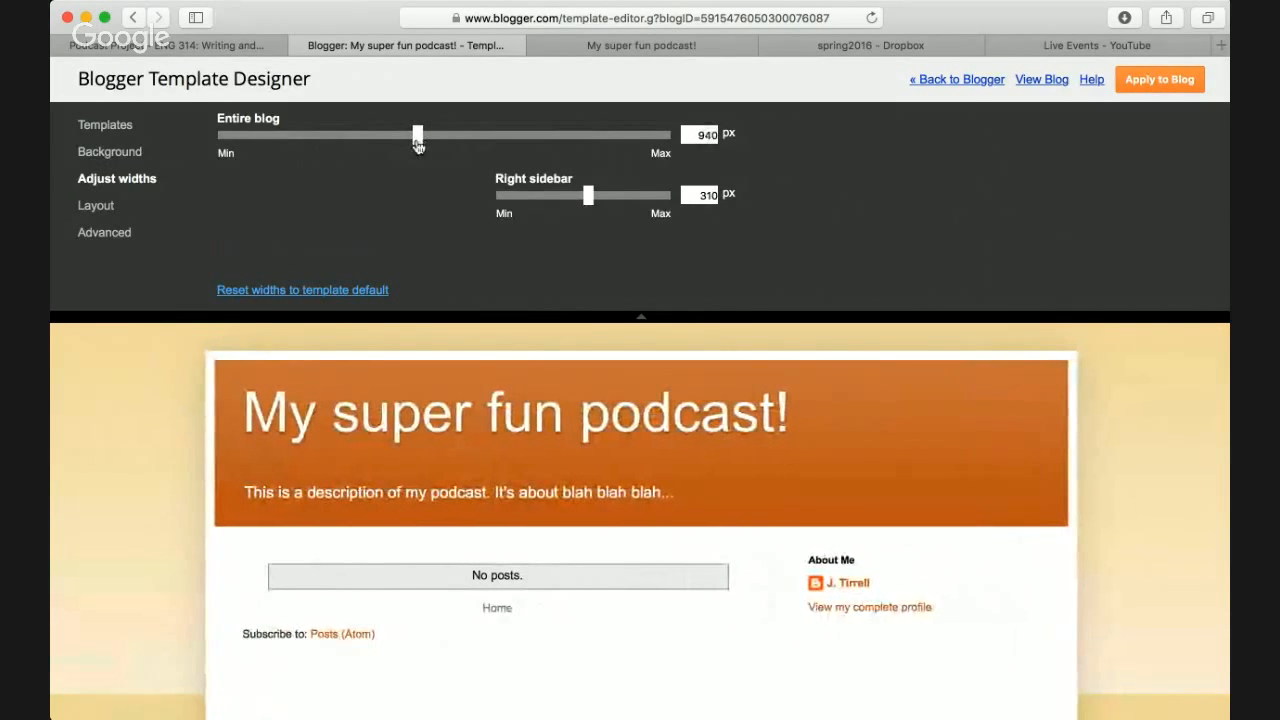
click(386, 289)
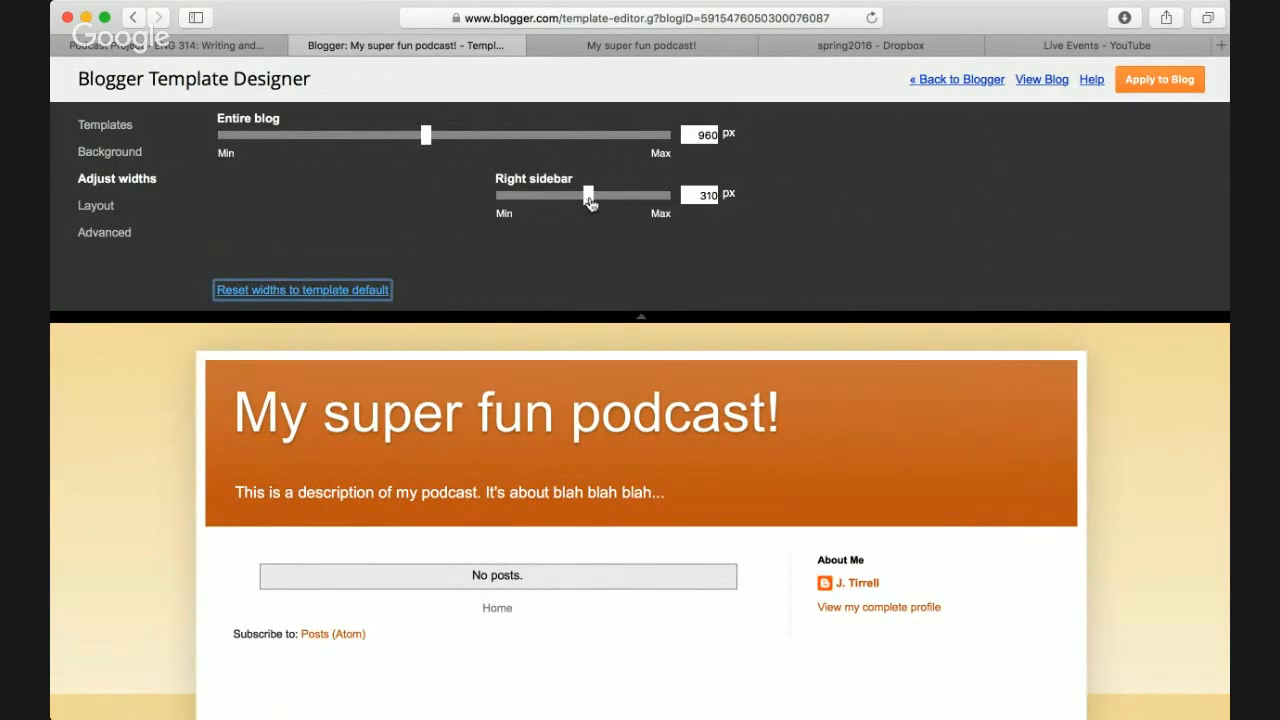
mouse_move(590, 202)
mouse_down()
mouse_move(642, 202)
mouse_move(518, 212)
mouse_move(610, 198)
mouse_up()
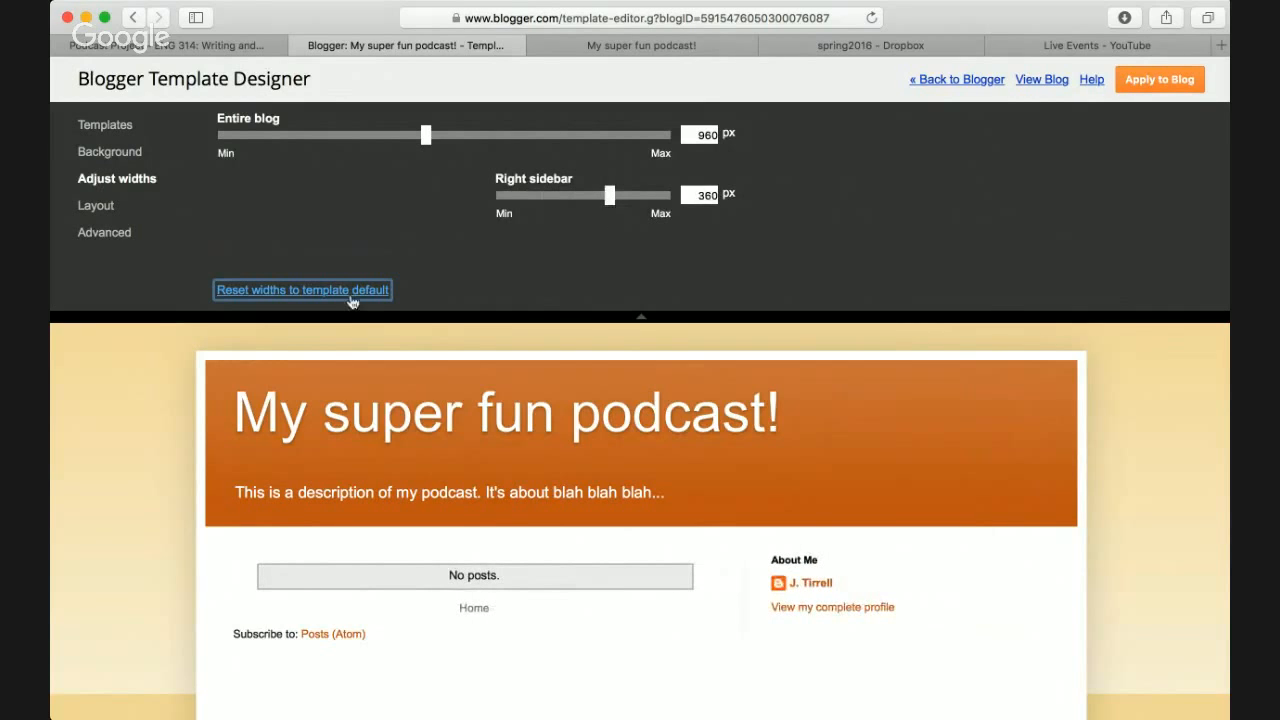
click(357, 291)
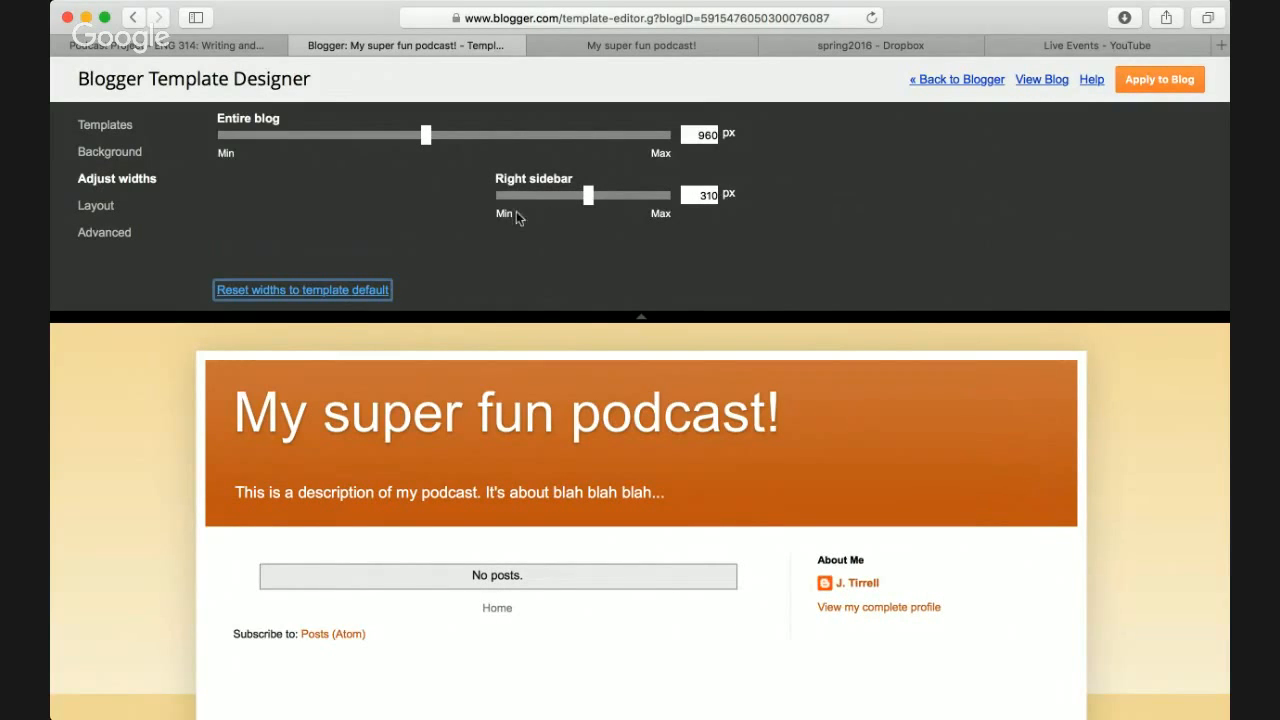
click(111, 213)
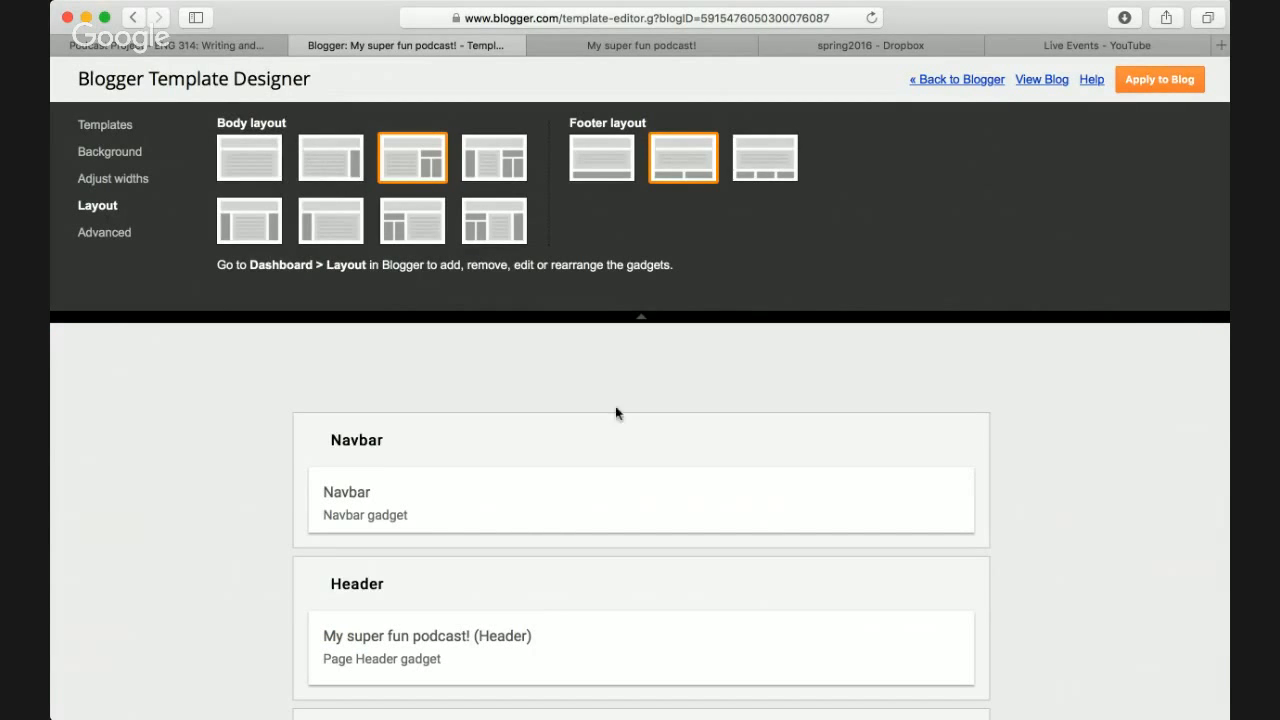
- Browse the Layout options and switch the footer to the first layout
scroll(1047, 455, down, 5)
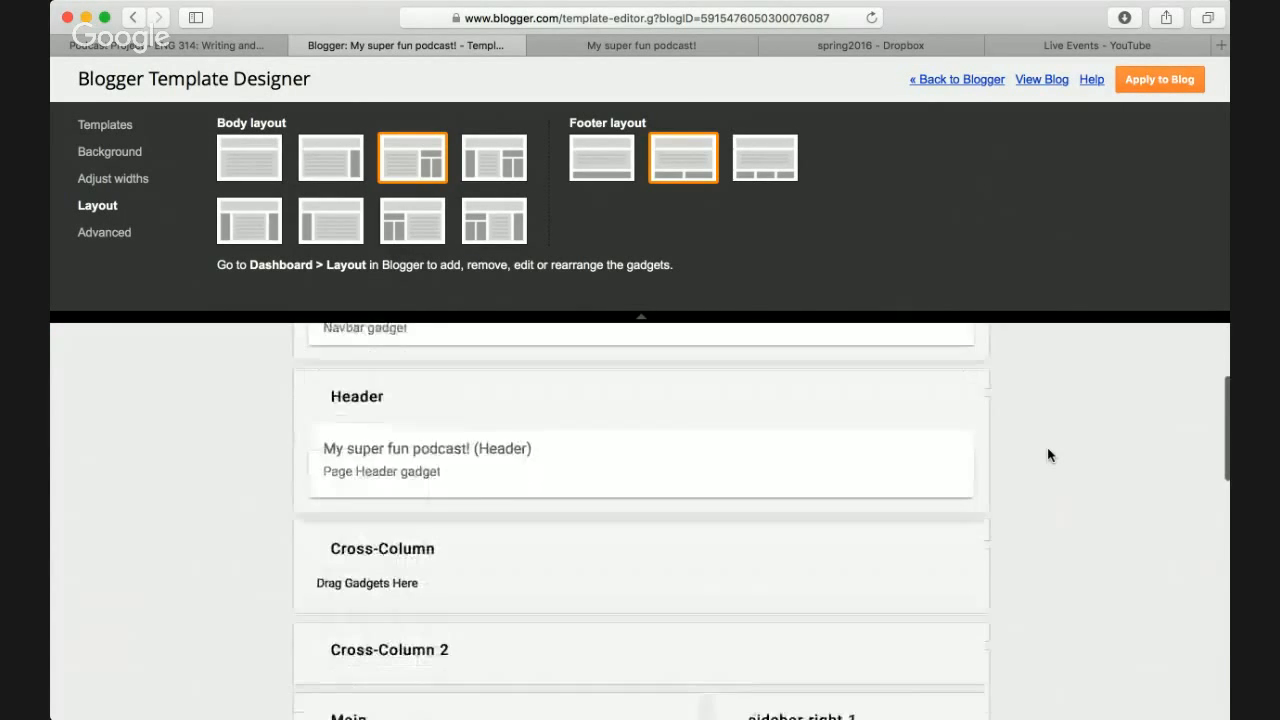
scroll(1047, 455, down, 3)
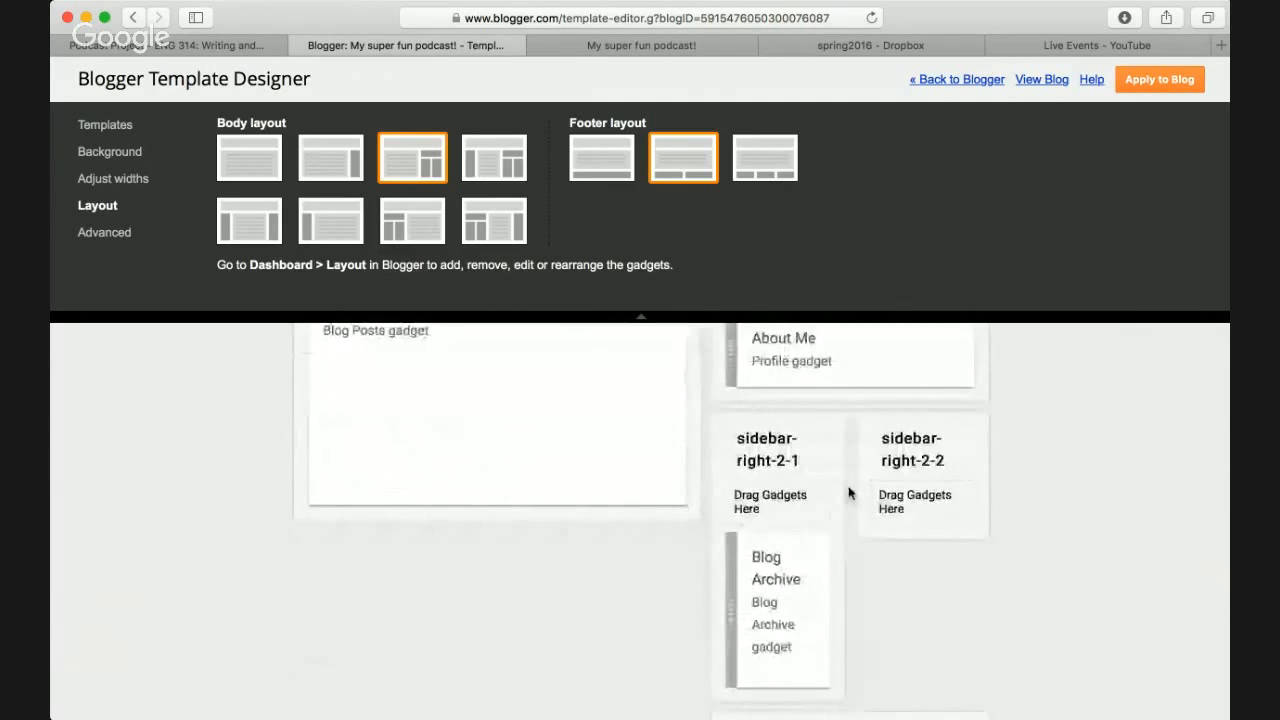
scroll(849, 491, up, 3)
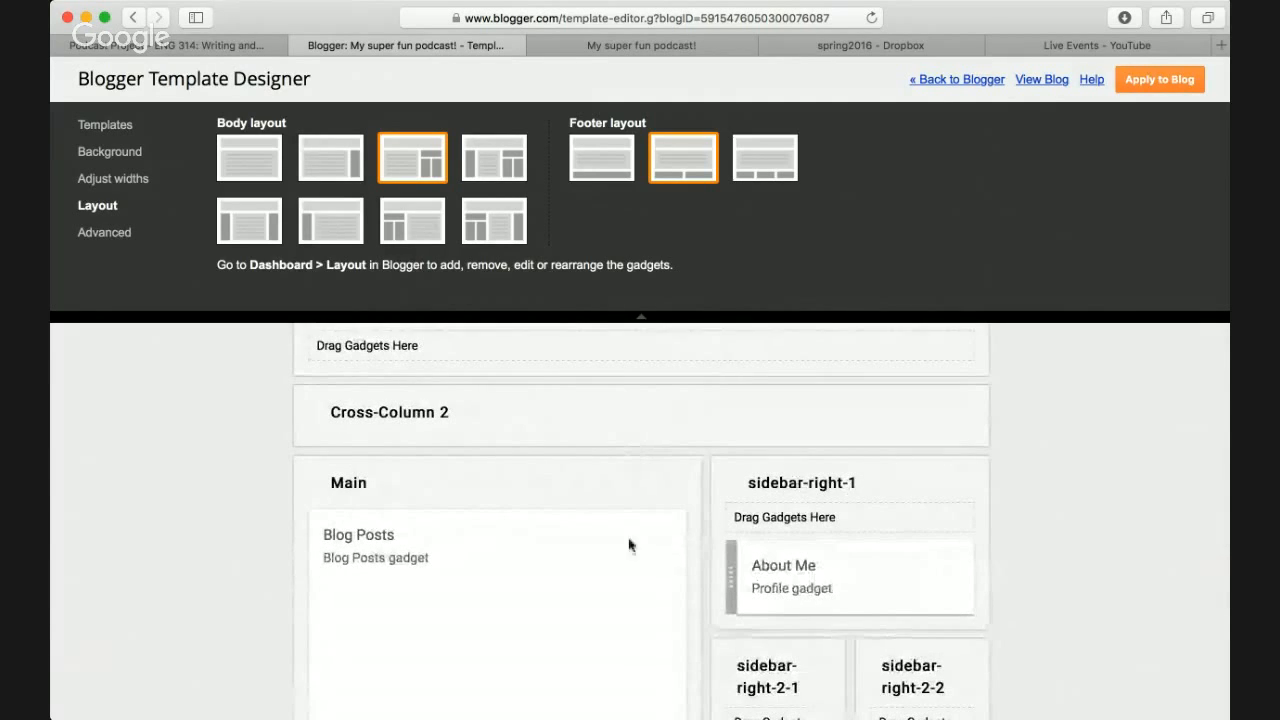
scroll(833, 640, up, 5)
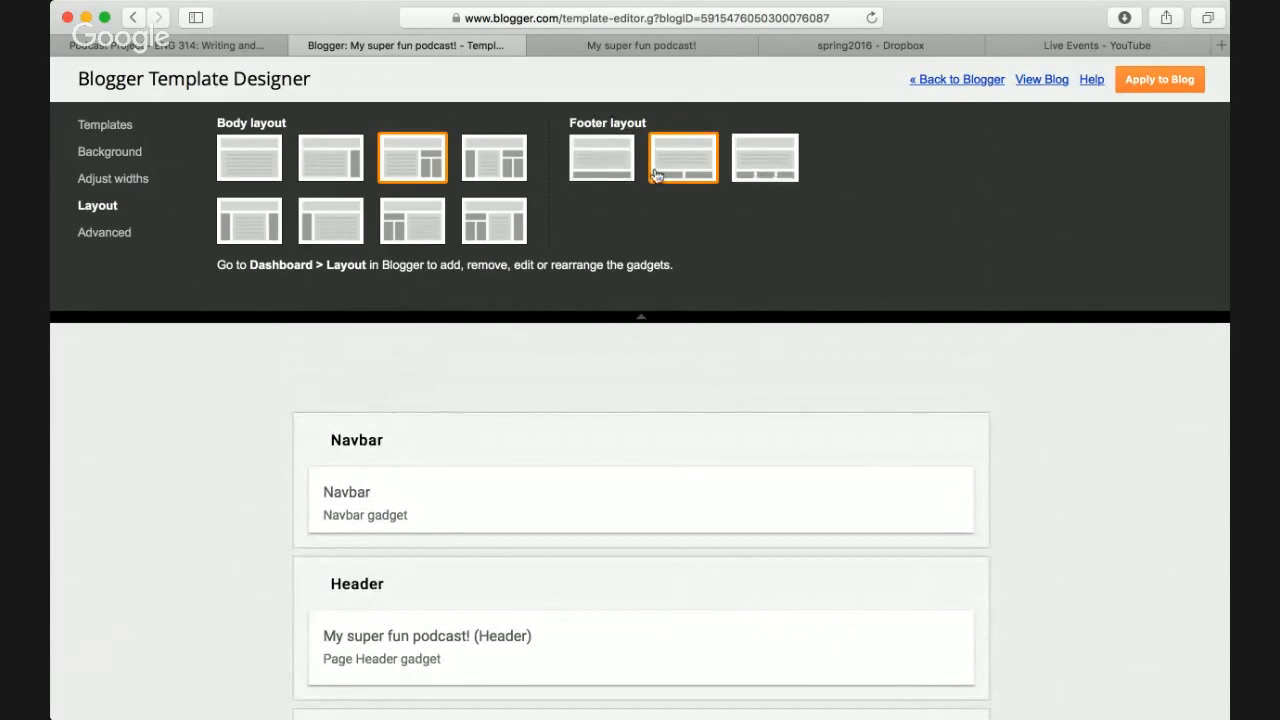
click(616, 163)
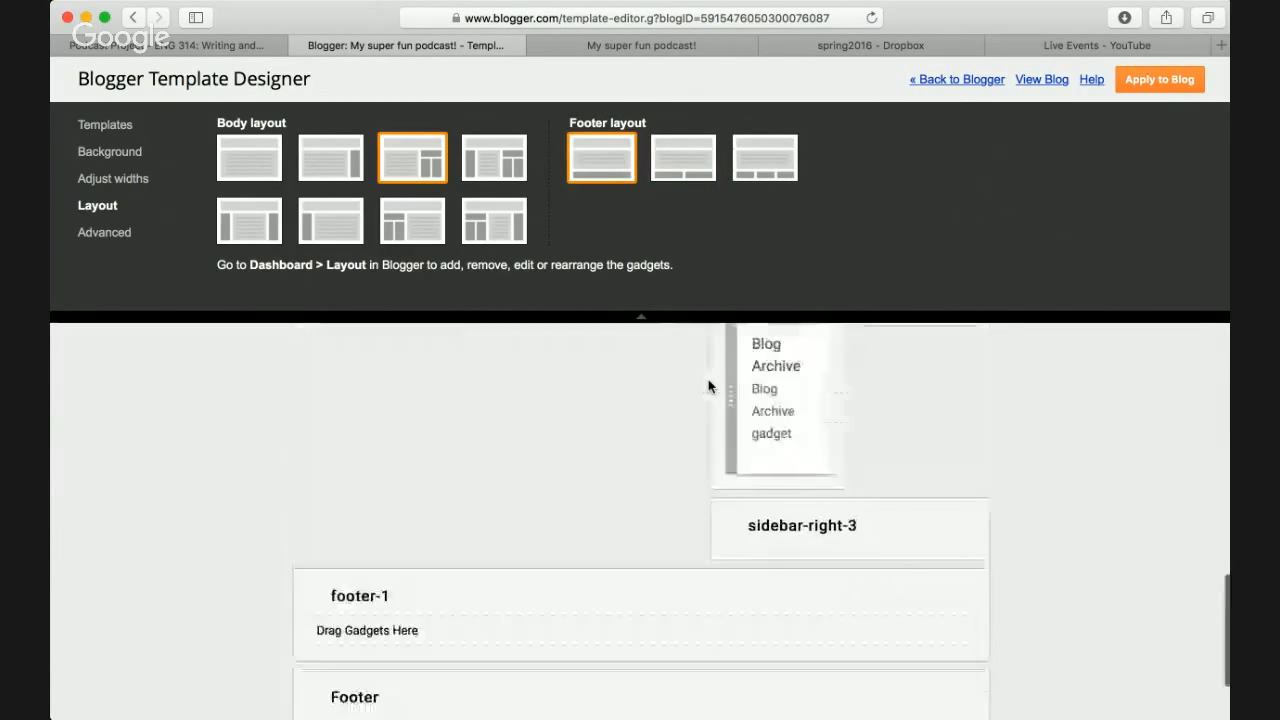
scroll(709, 386, up, 10)
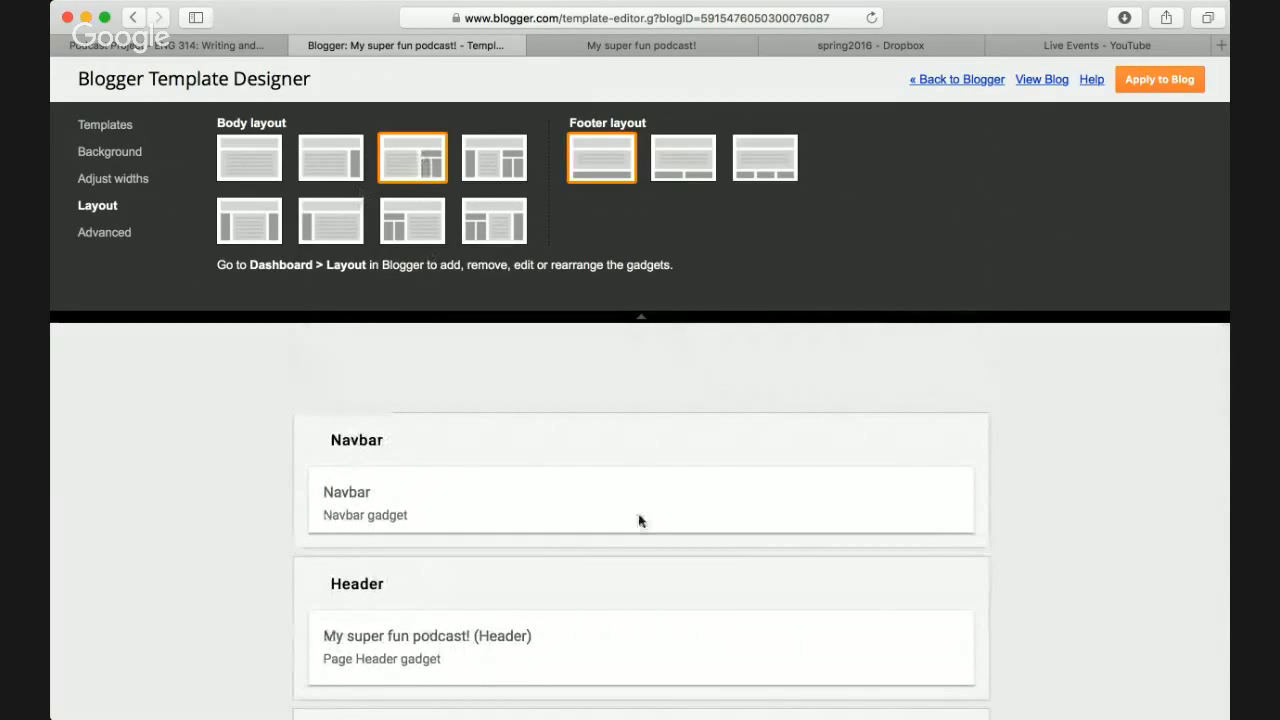
scroll(640, 520, down, 1)
scroll(640, 520, down, 2)
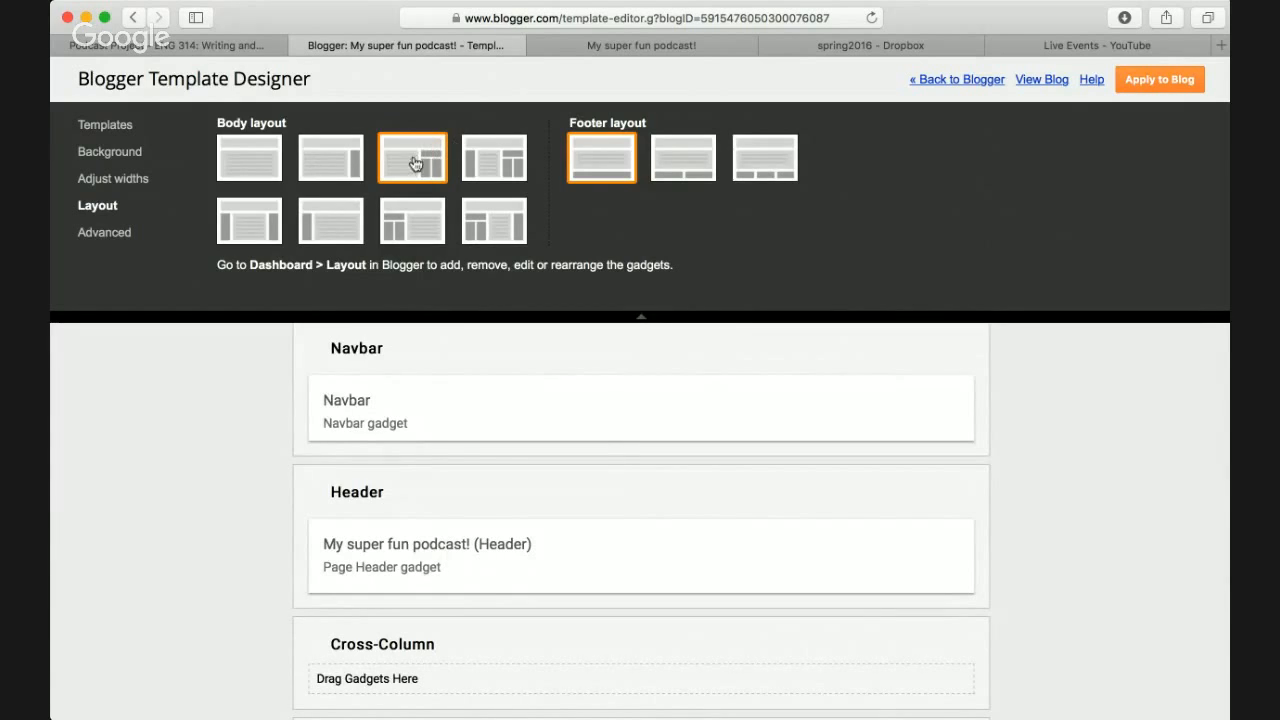
scroll(683, 428, down, 5)
scroll(683, 428, down, 3)
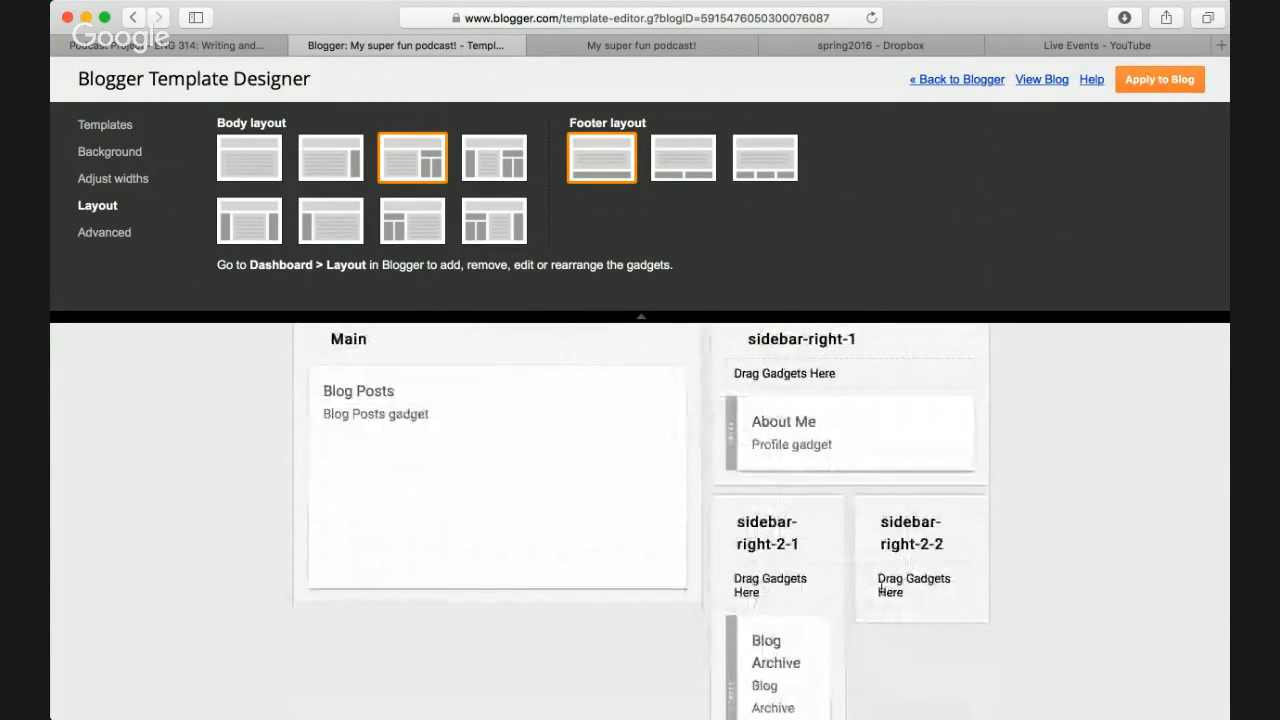
scroll(760, 446, up, 2)
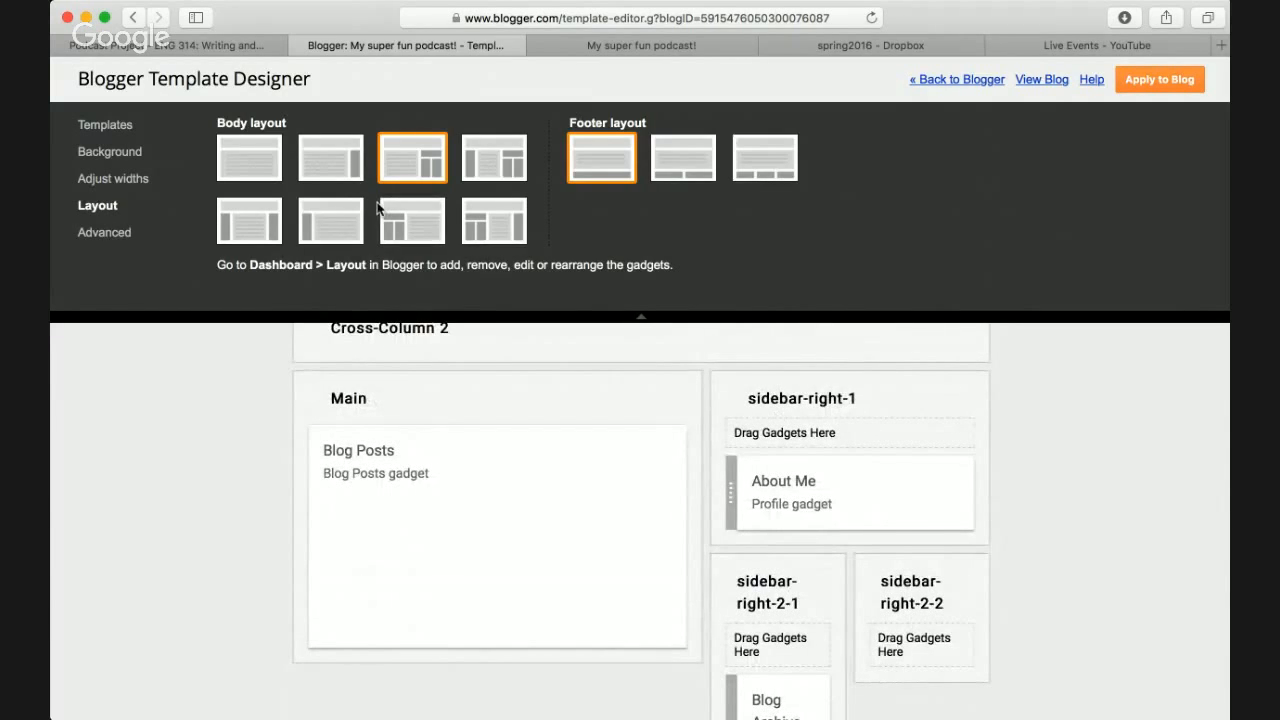
- Try the right-sidebar, left-sidebar and single-column body layouts
click(340, 166)
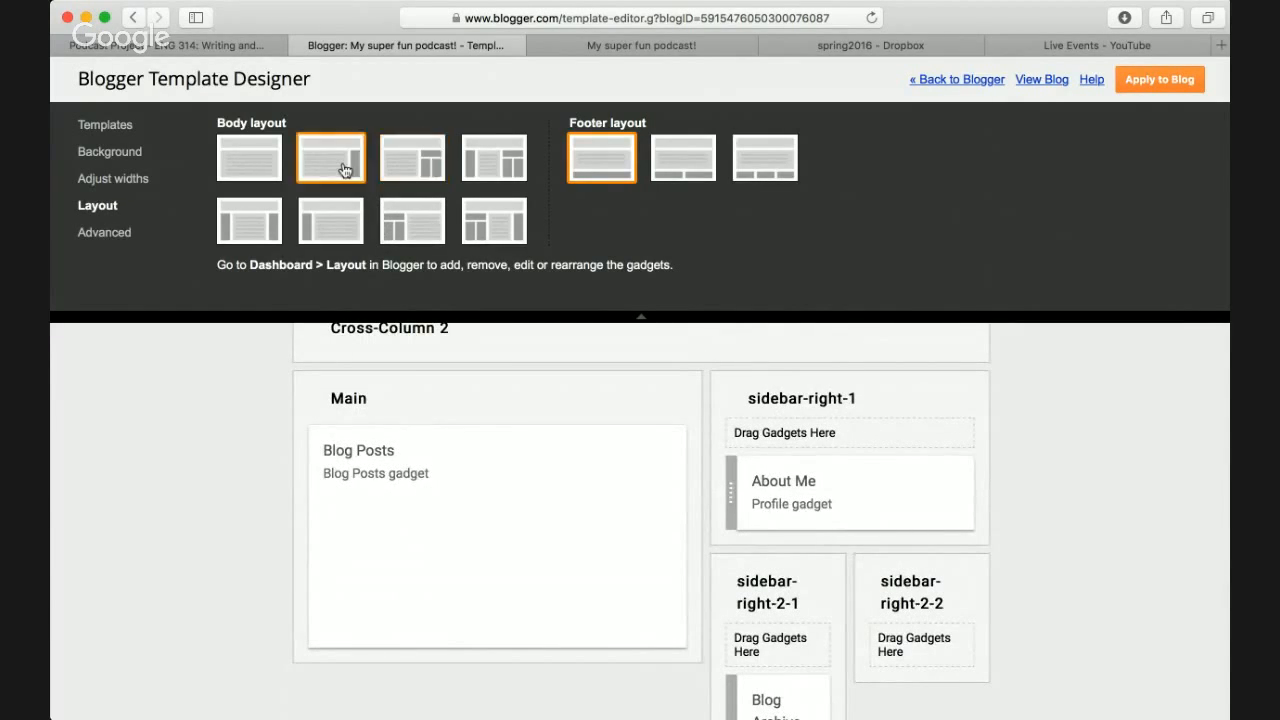
scroll(638, 613, down, 5)
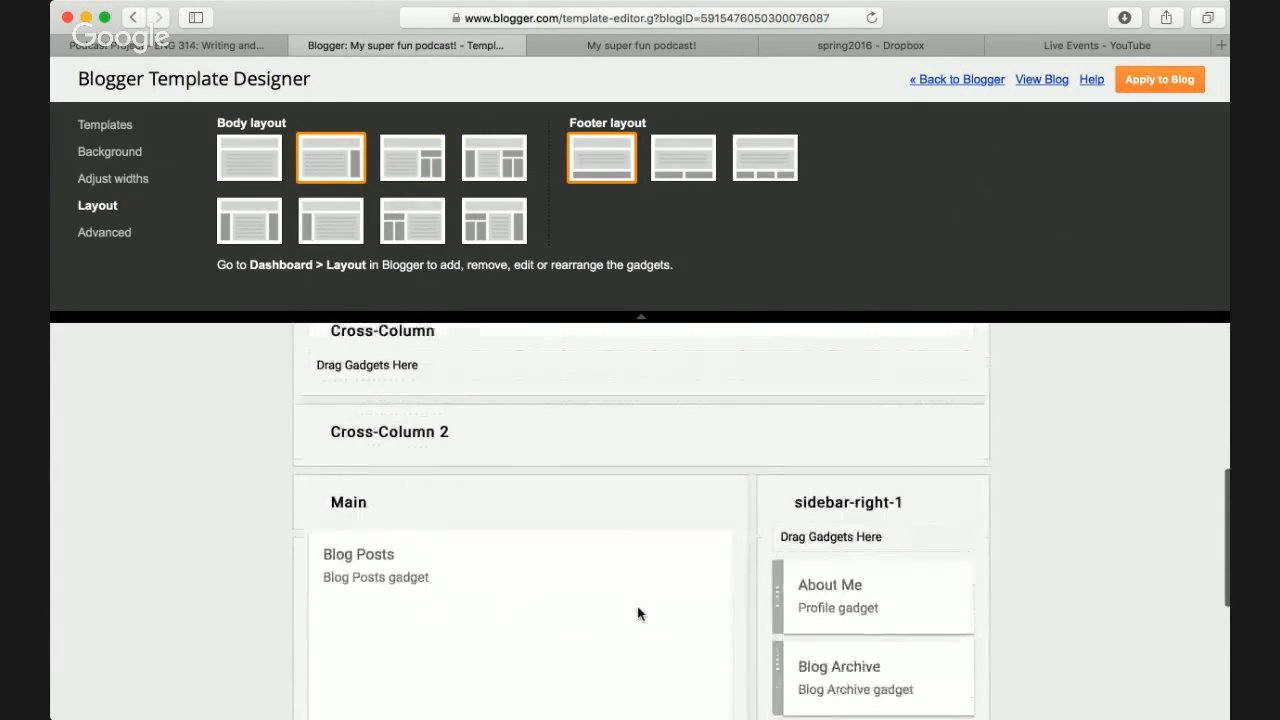
scroll(637, 611, up, 3)
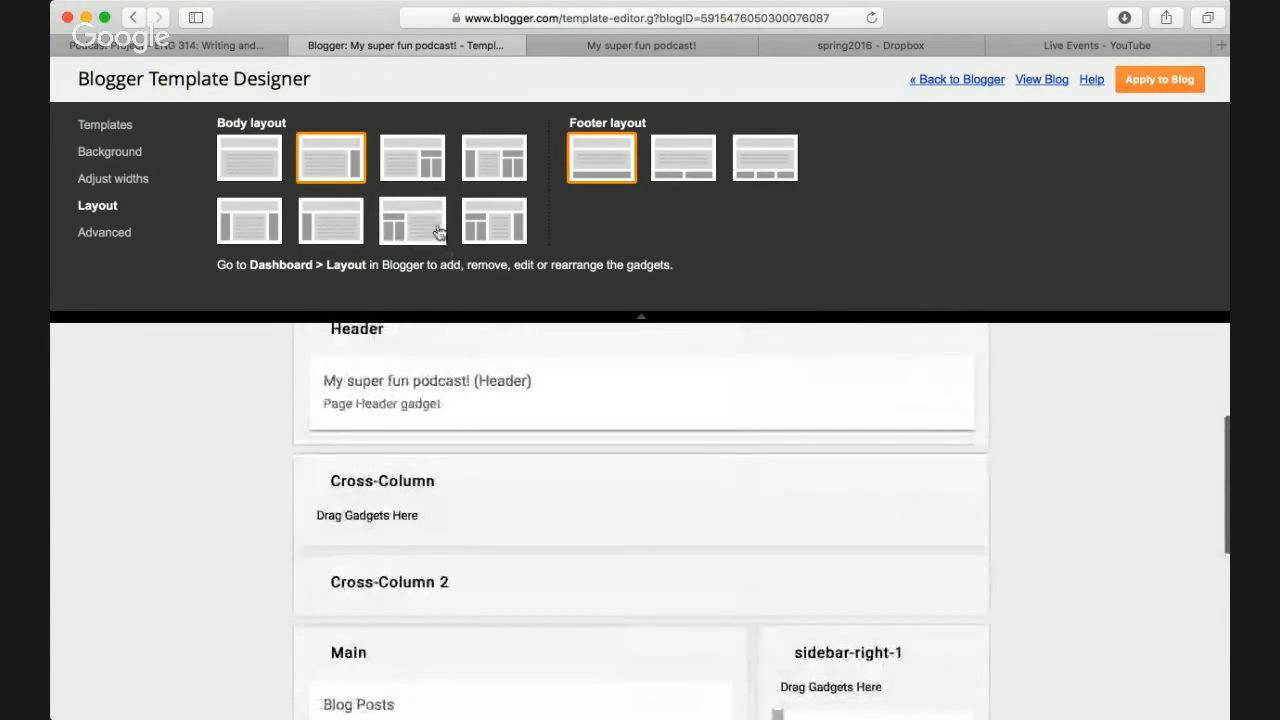
click(330, 221)
scroll(223, 363, down, 5)
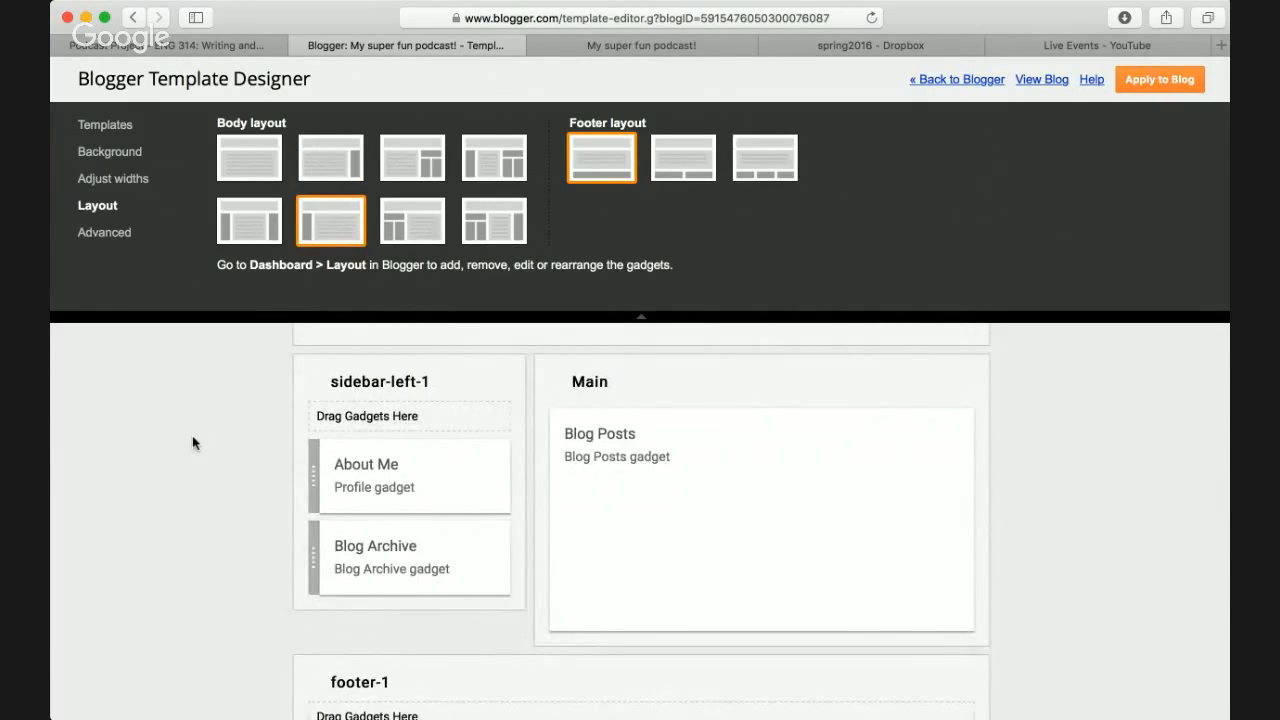
scroll(192, 435, up, 2)
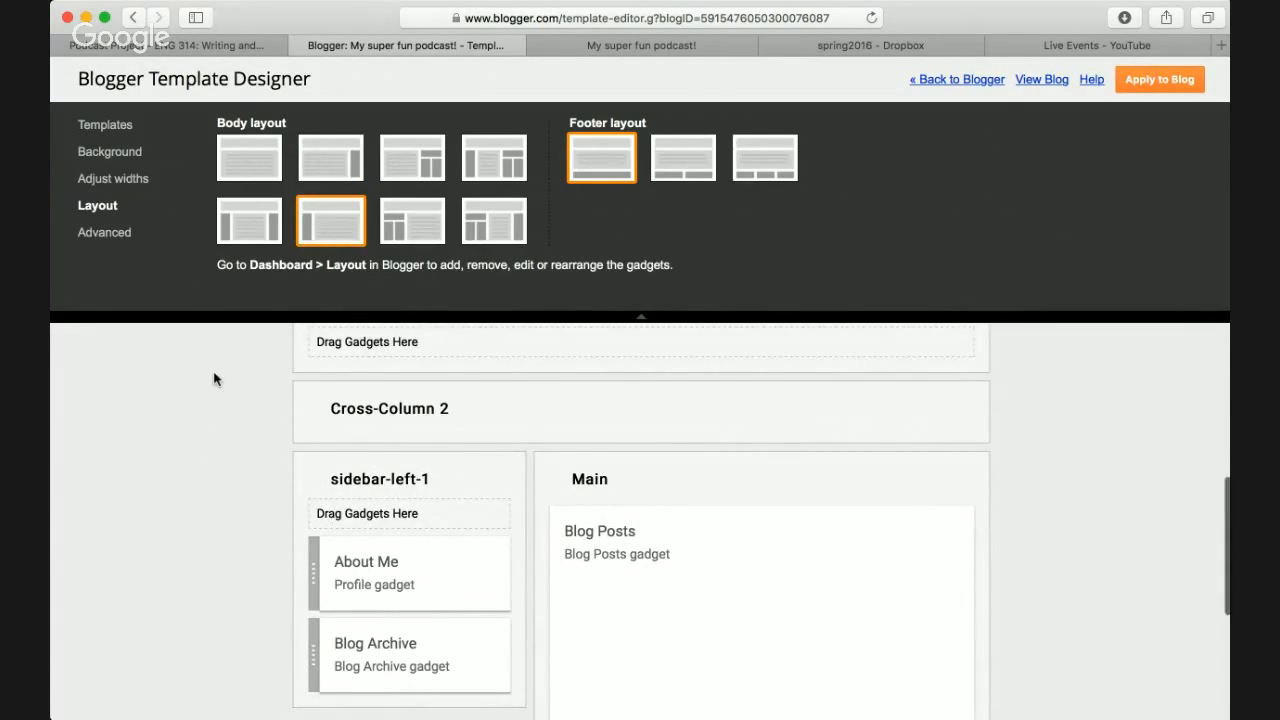
scroll(214, 376, down, 3)
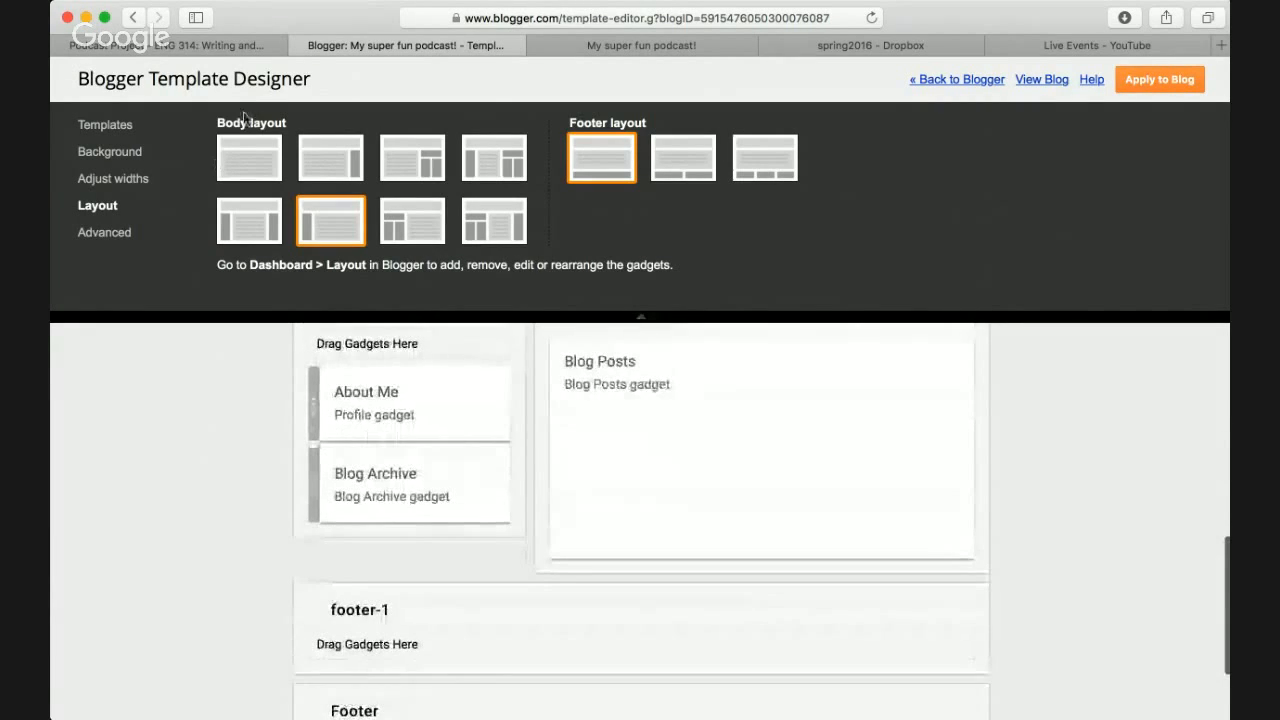
click(250, 159)
scroll(211, 408, down, 10)
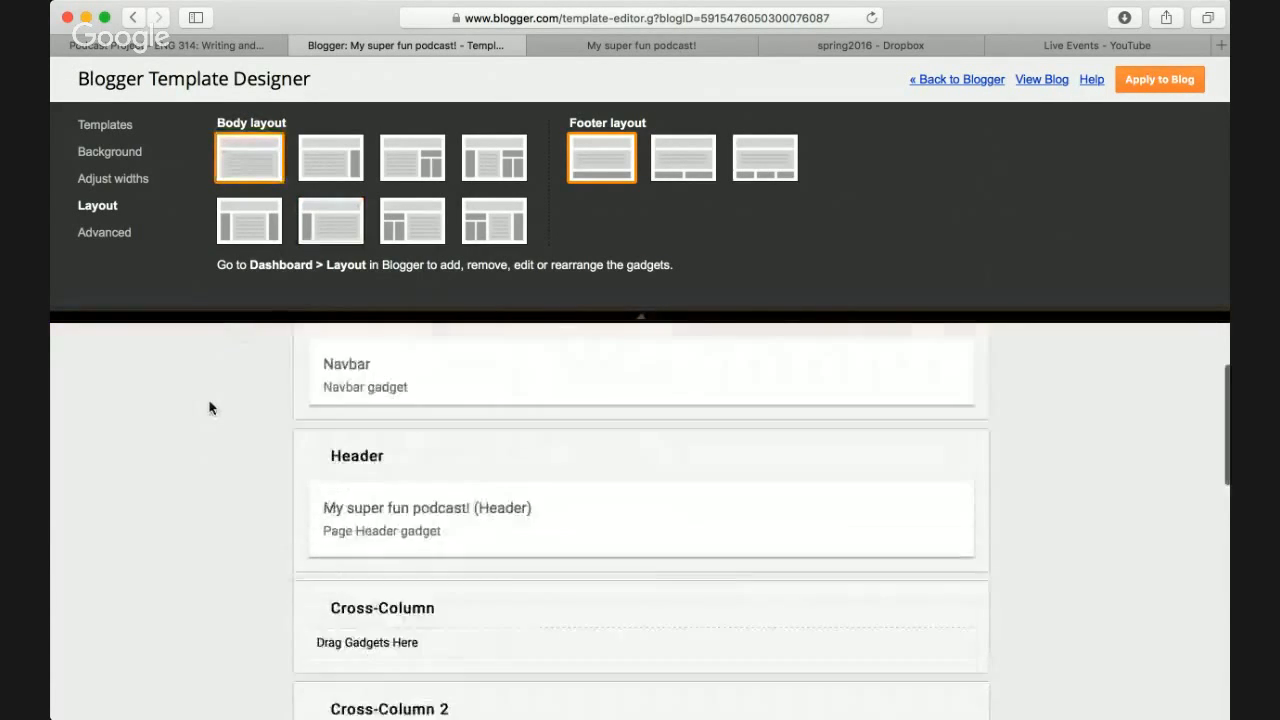
scroll(211, 408, up, 8)
scroll(208, 406, up, 3)
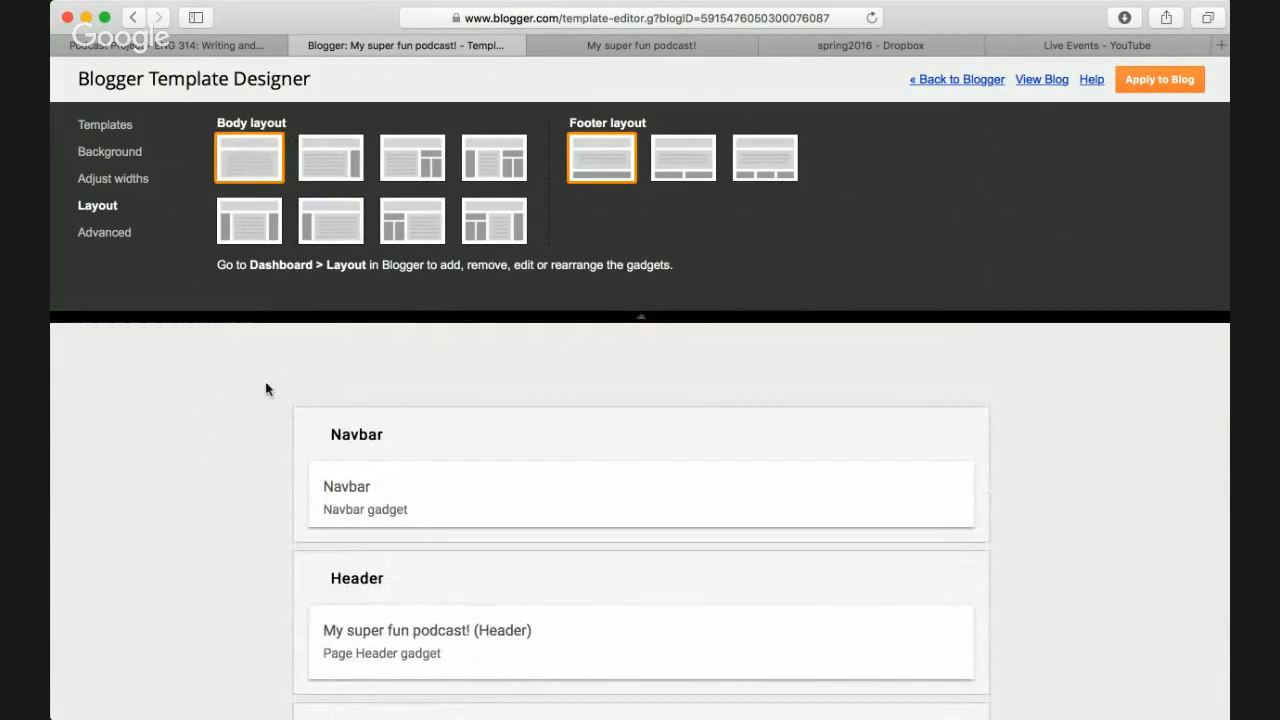
- Settle on the body layout with sidebars on both sides of Main, then view the Podcast Project page
click(331, 157)
click(267, 220)
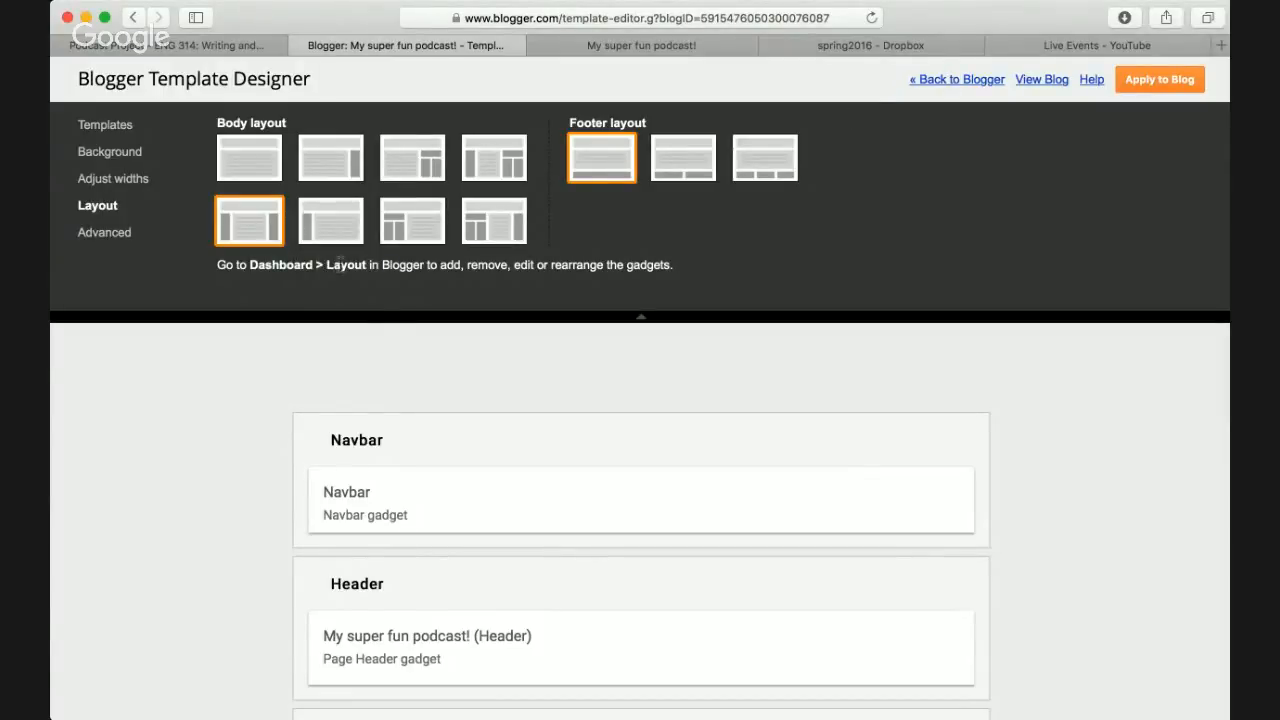
scroll(650, 445, down, 5)
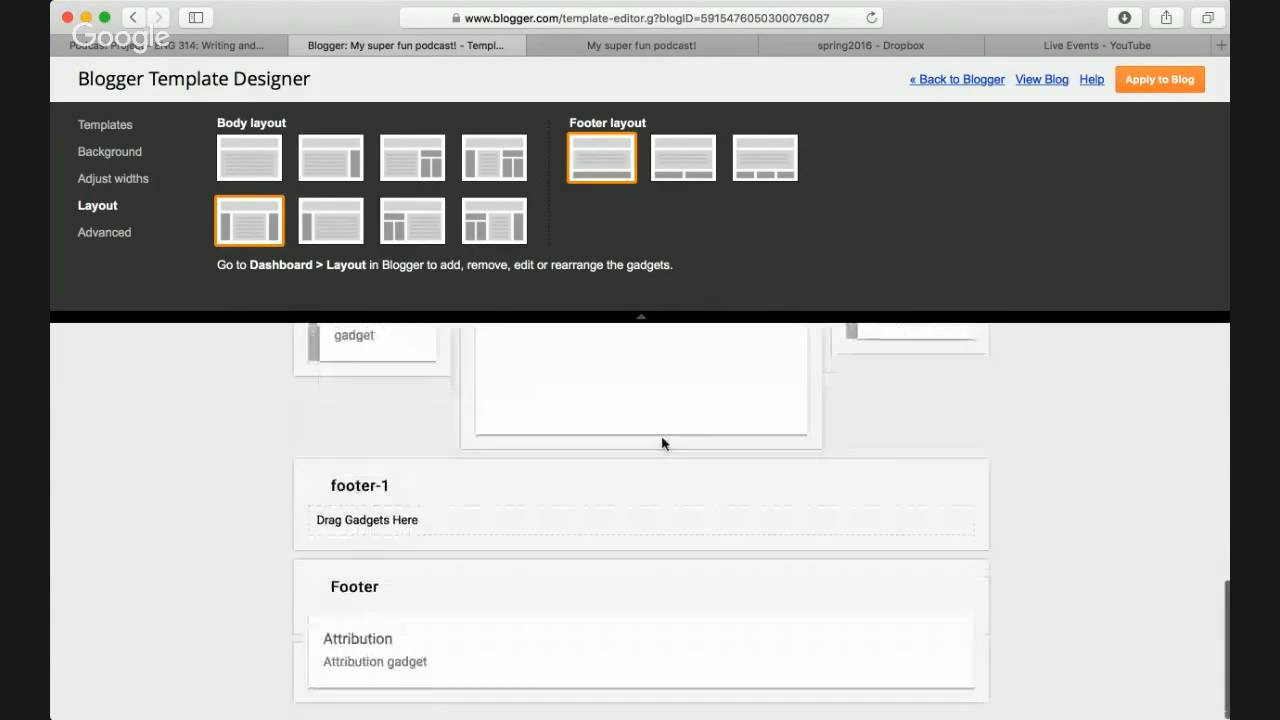
scroll(663, 443, up, 2)
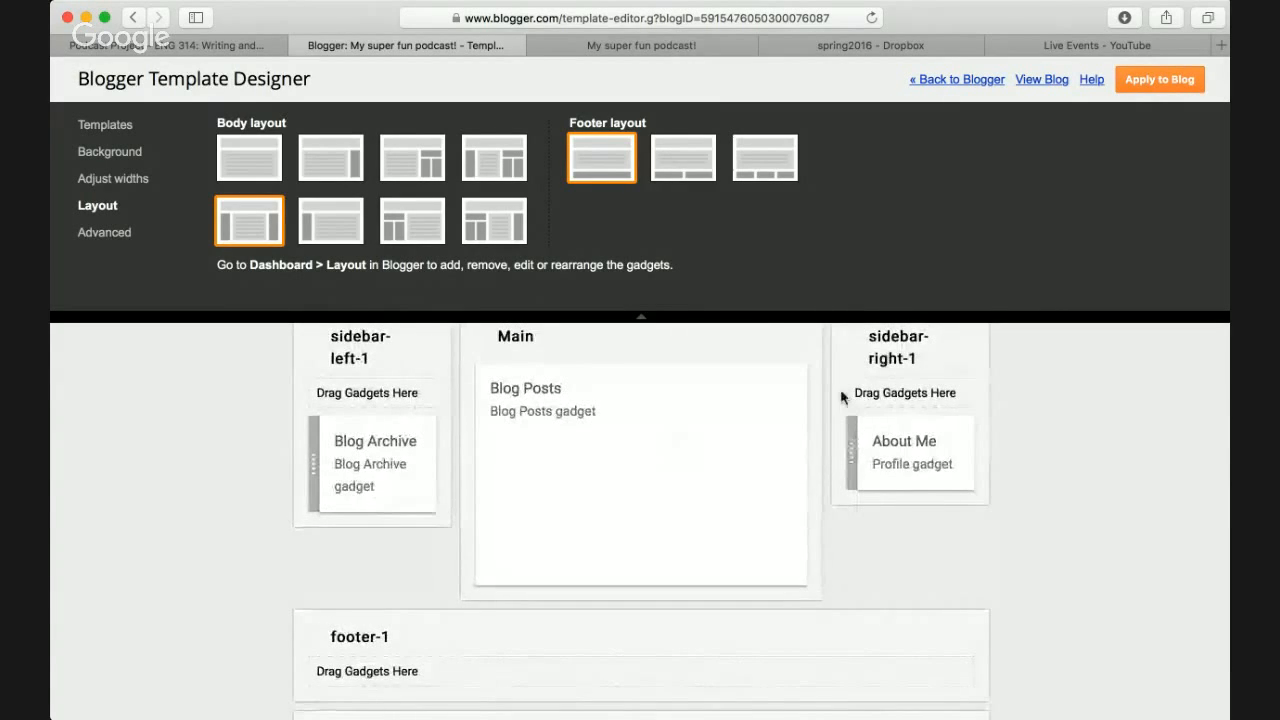
scroll(840, 395, up, 2)
scroll(550, 402, up, 5)
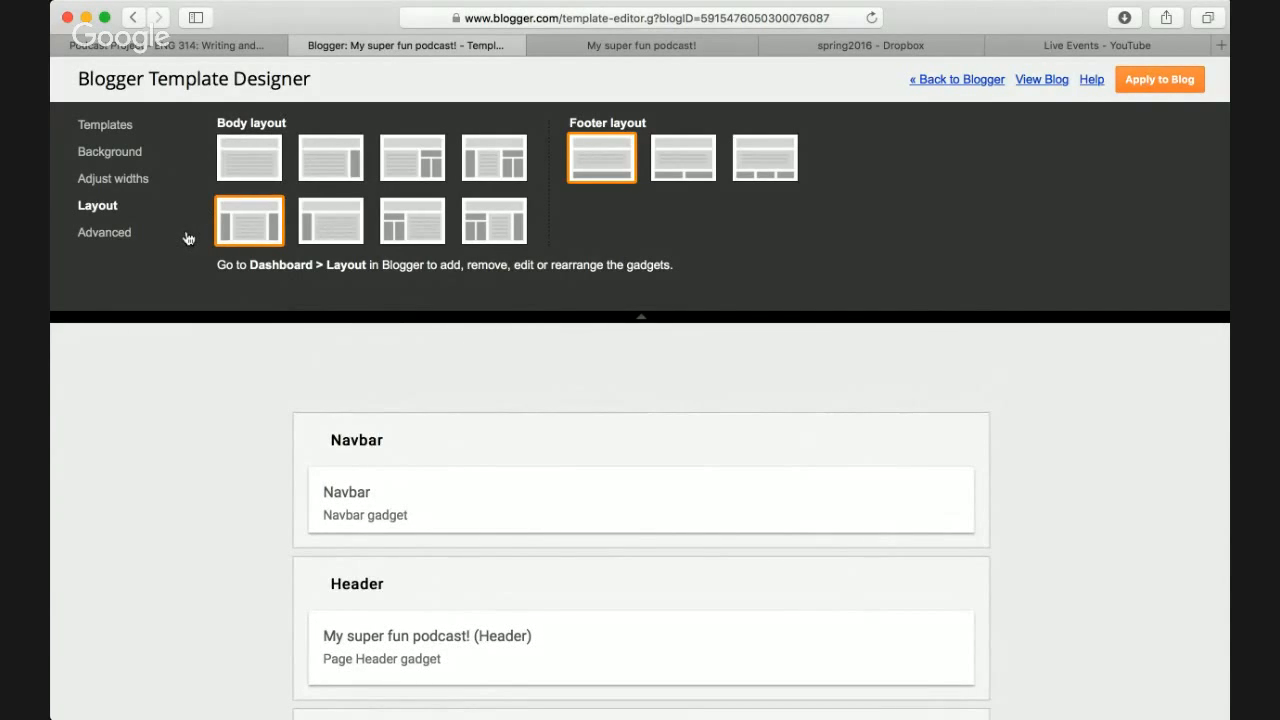
click(217, 46)
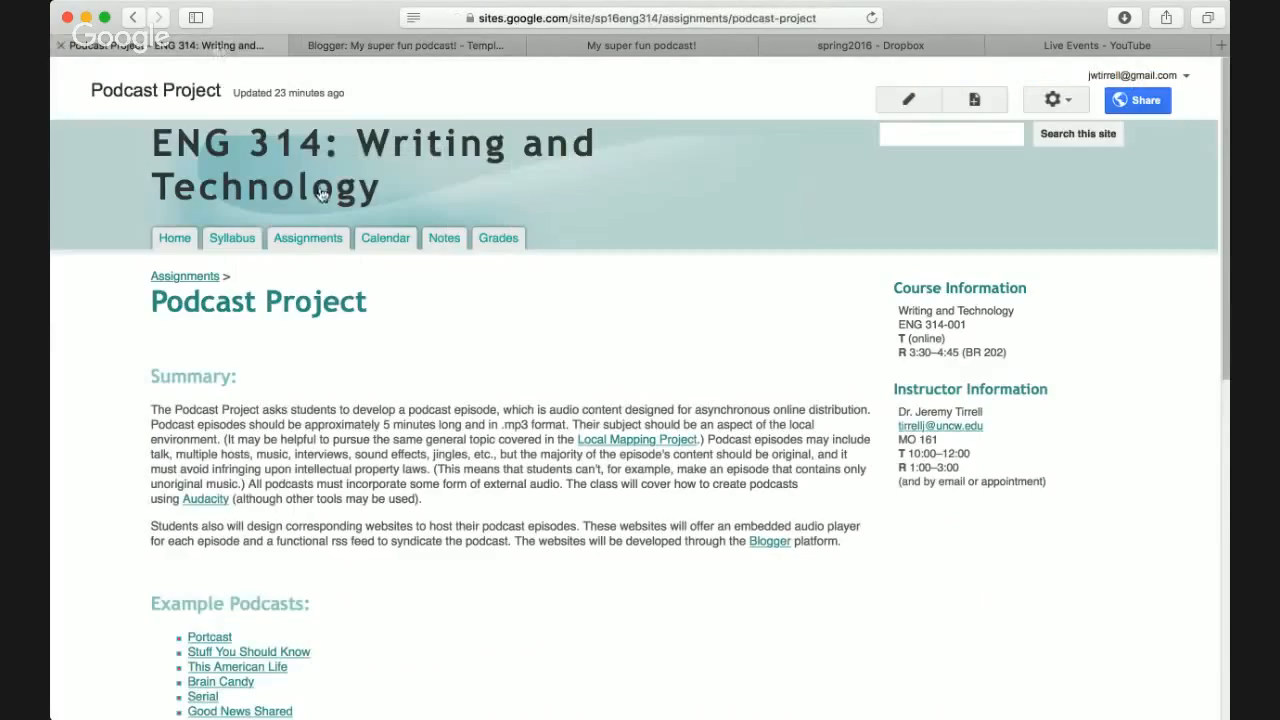
- Find and highlight the Apr. 7 'Participate in website workshop' entry on the course Calendar
click(386, 240)
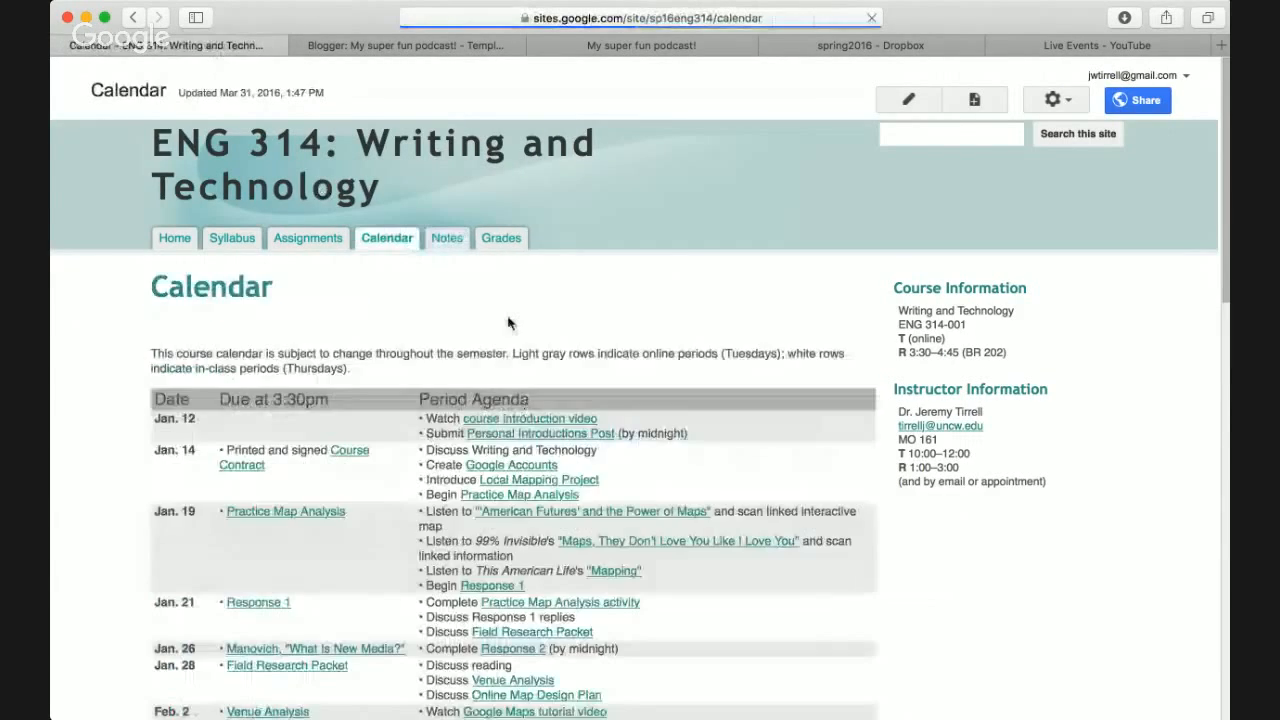
scroll(510, 300, down, 15)
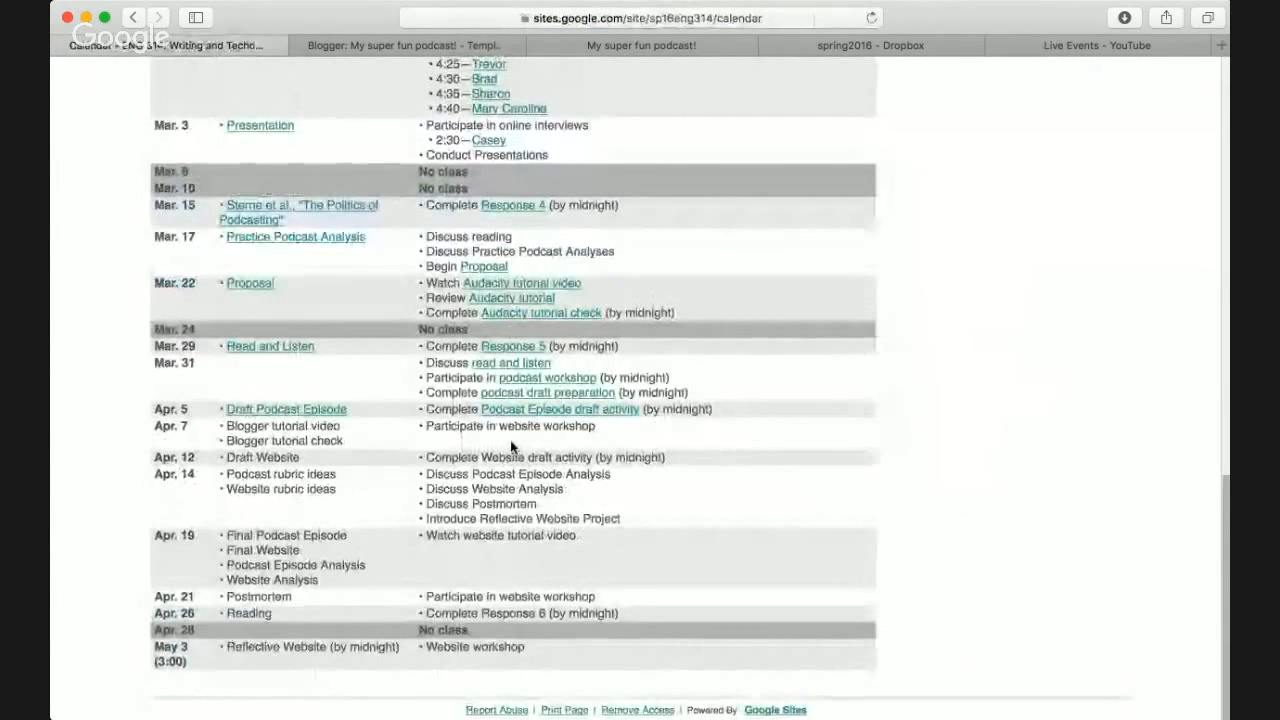
triple_click(515, 425)
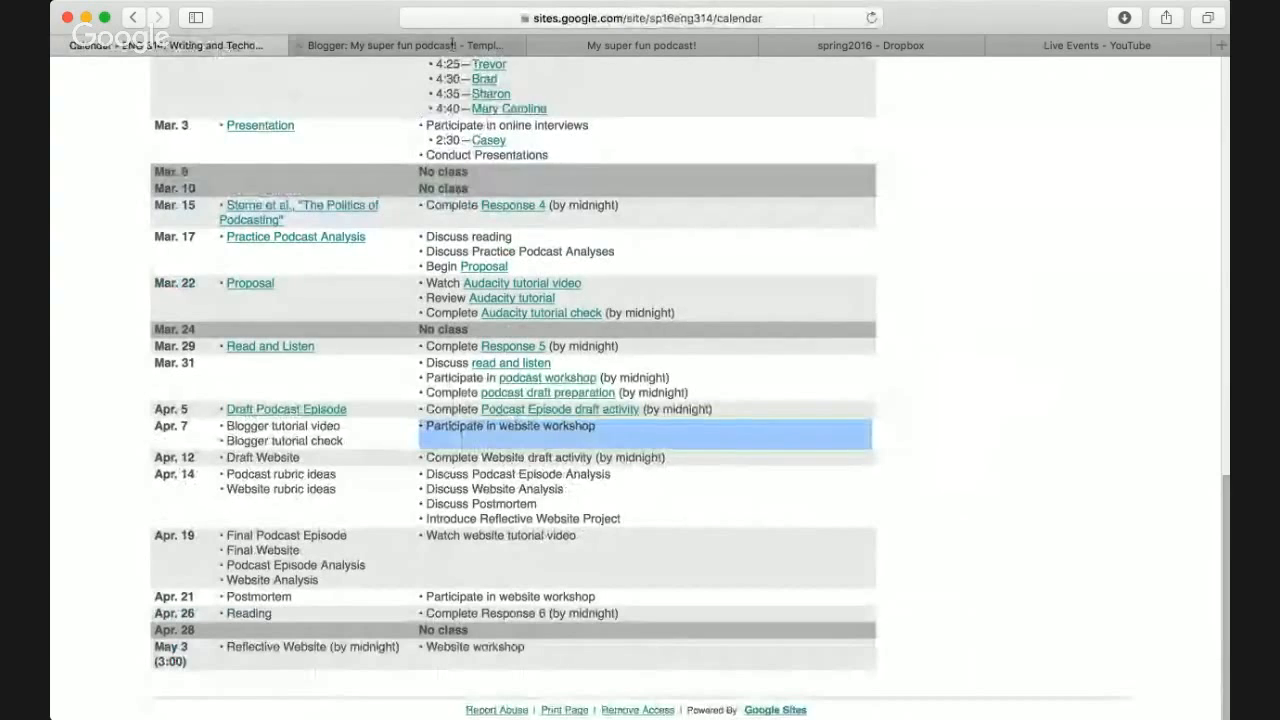
click(450, 45)
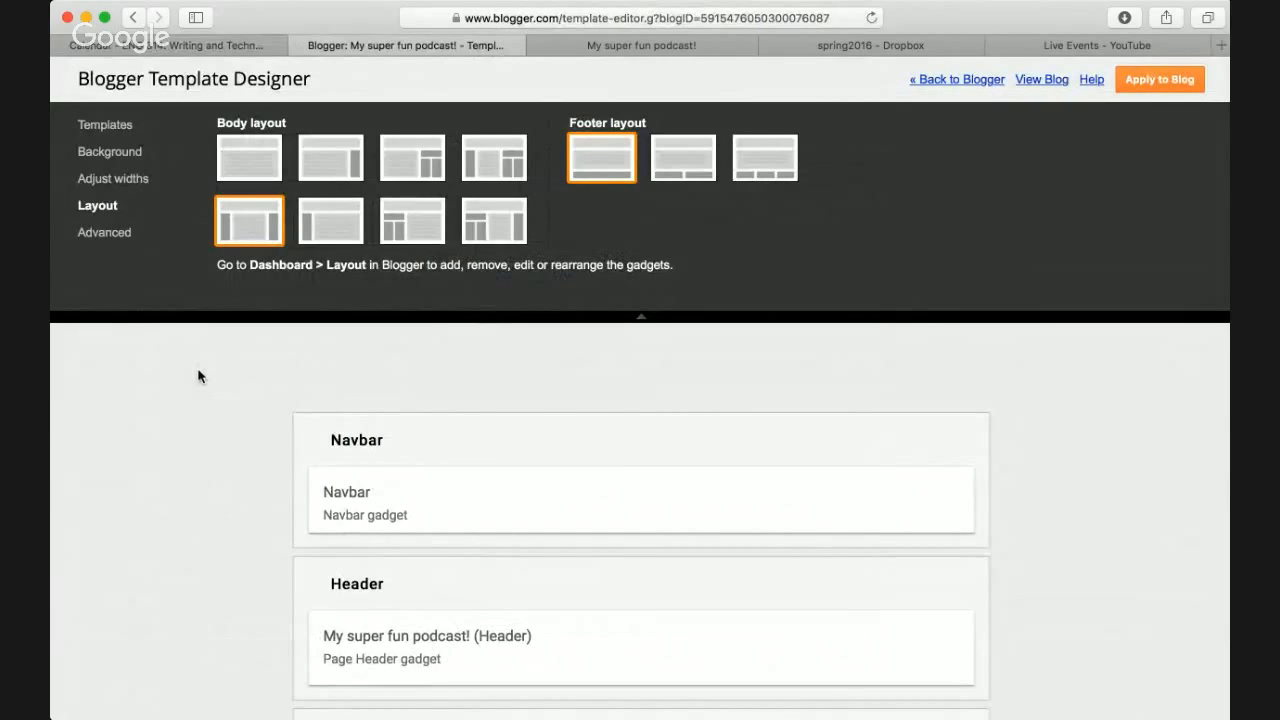
- Choose the body layout with a left sidebar
click(336, 174)
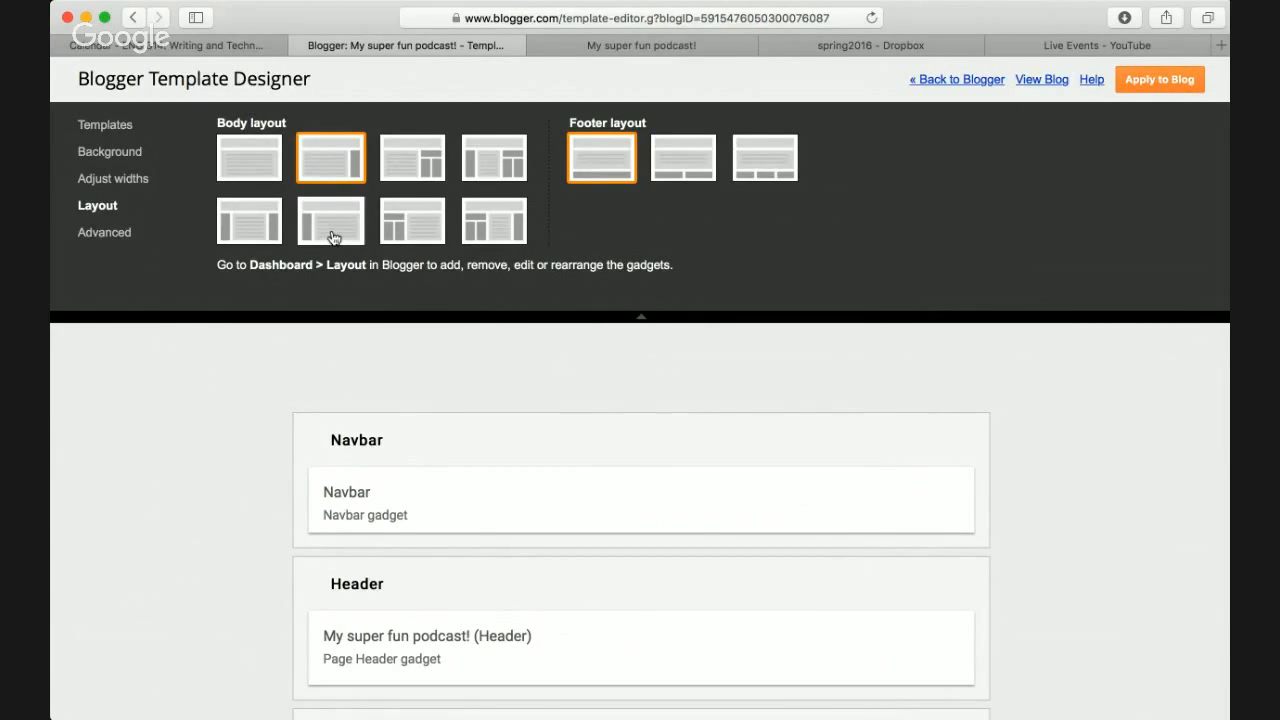
click(318, 223)
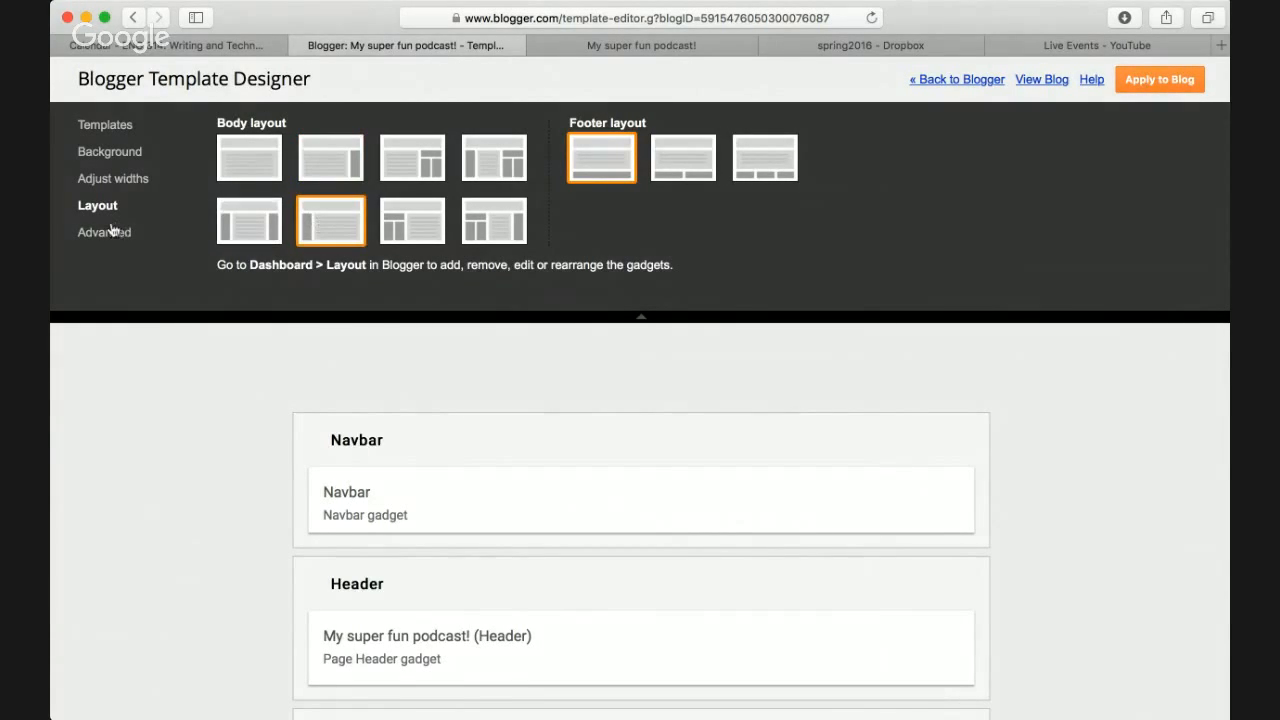
click(124, 131)
scroll(186, 403, down, 2)
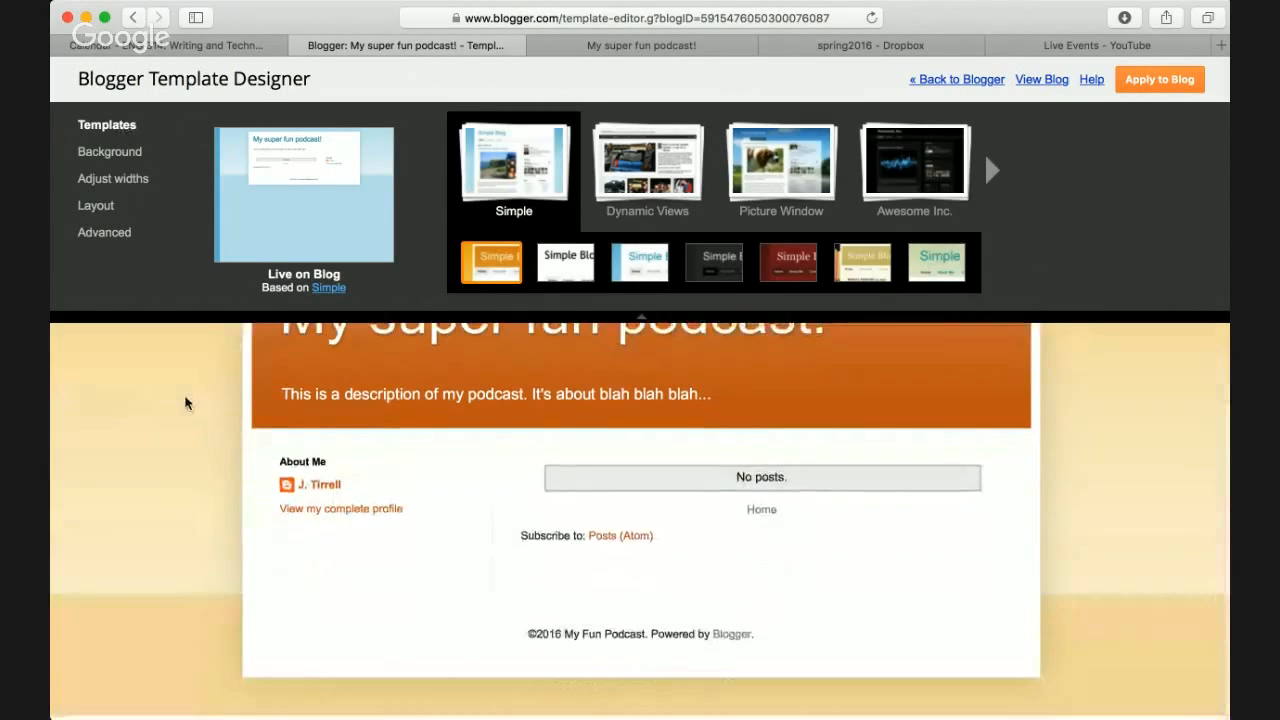
scroll(186, 403, up, 2)
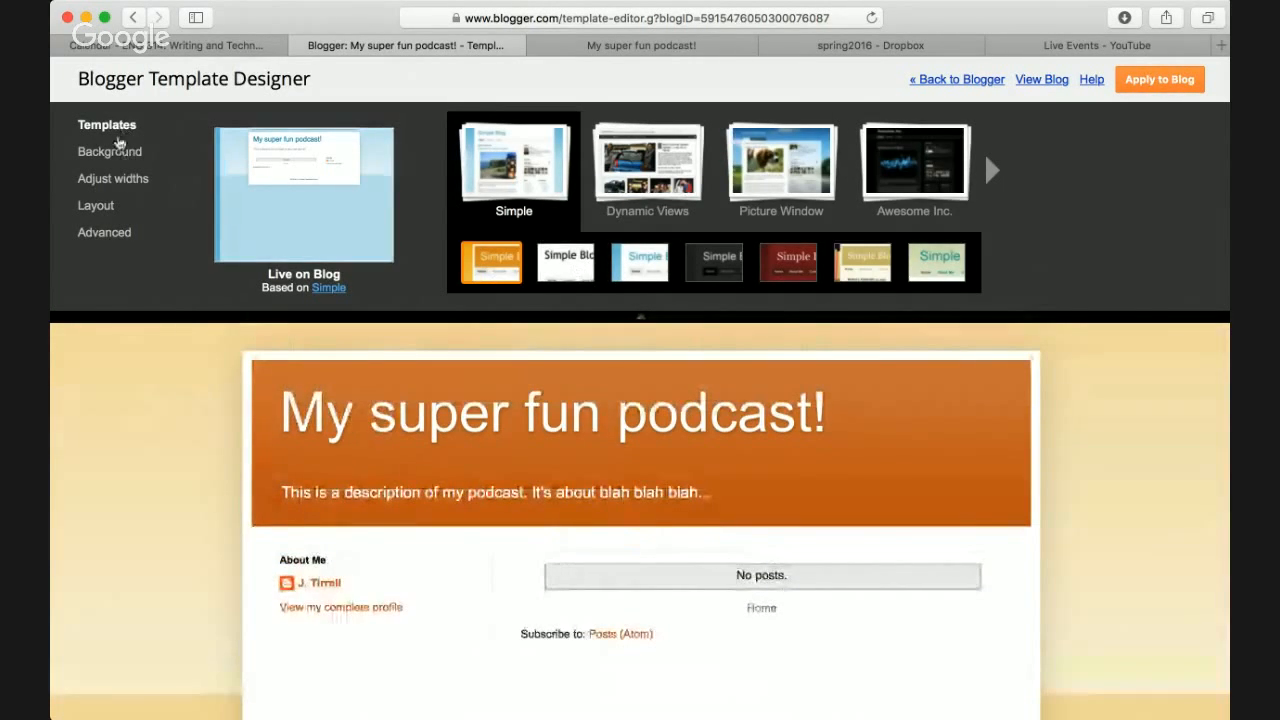
- Preview the blue, red and green suggested themes, pick teal, and apply the template to the blog
click(122, 153)
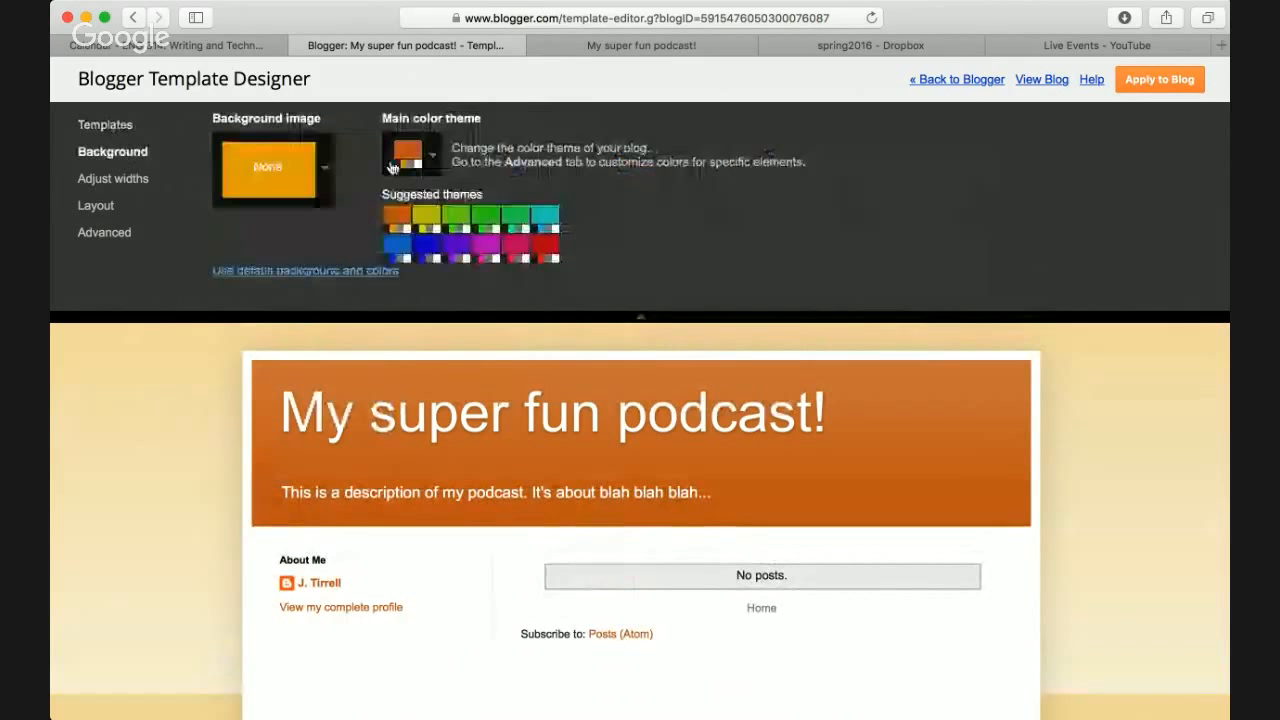
click(427, 246)
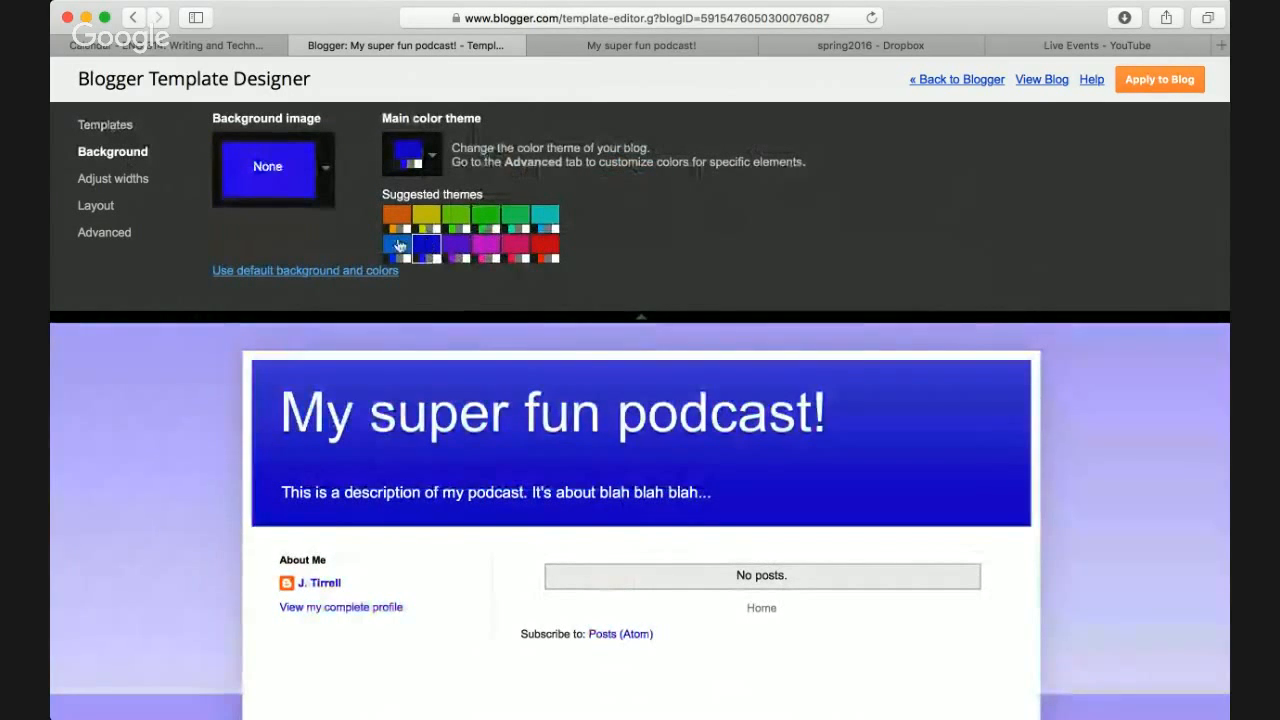
click(398, 246)
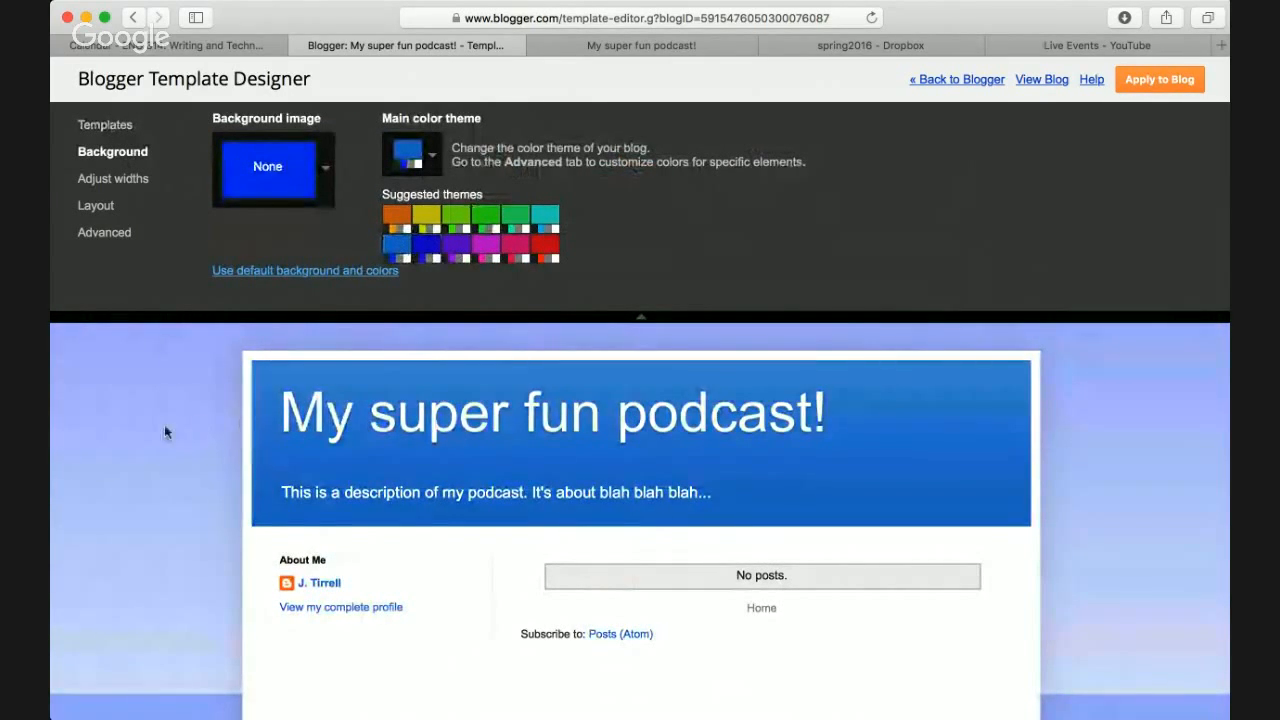
click(553, 246)
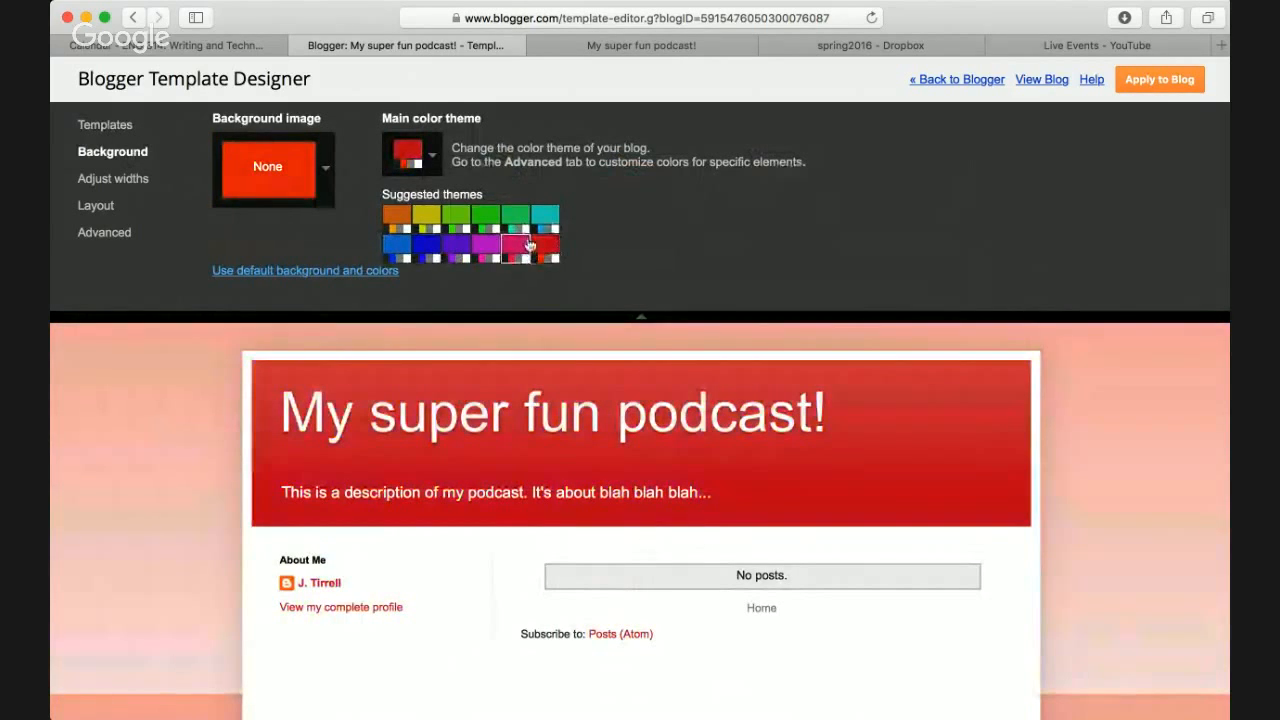
click(514, 219)
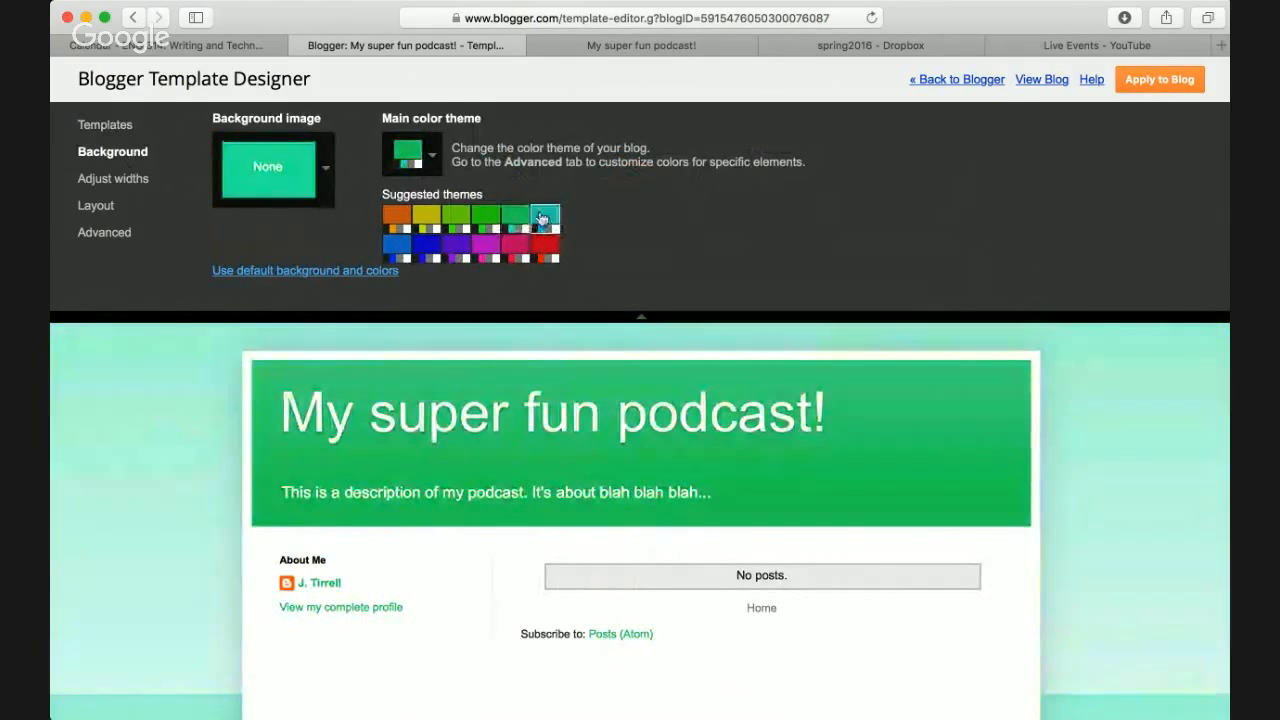
click(545, 219)
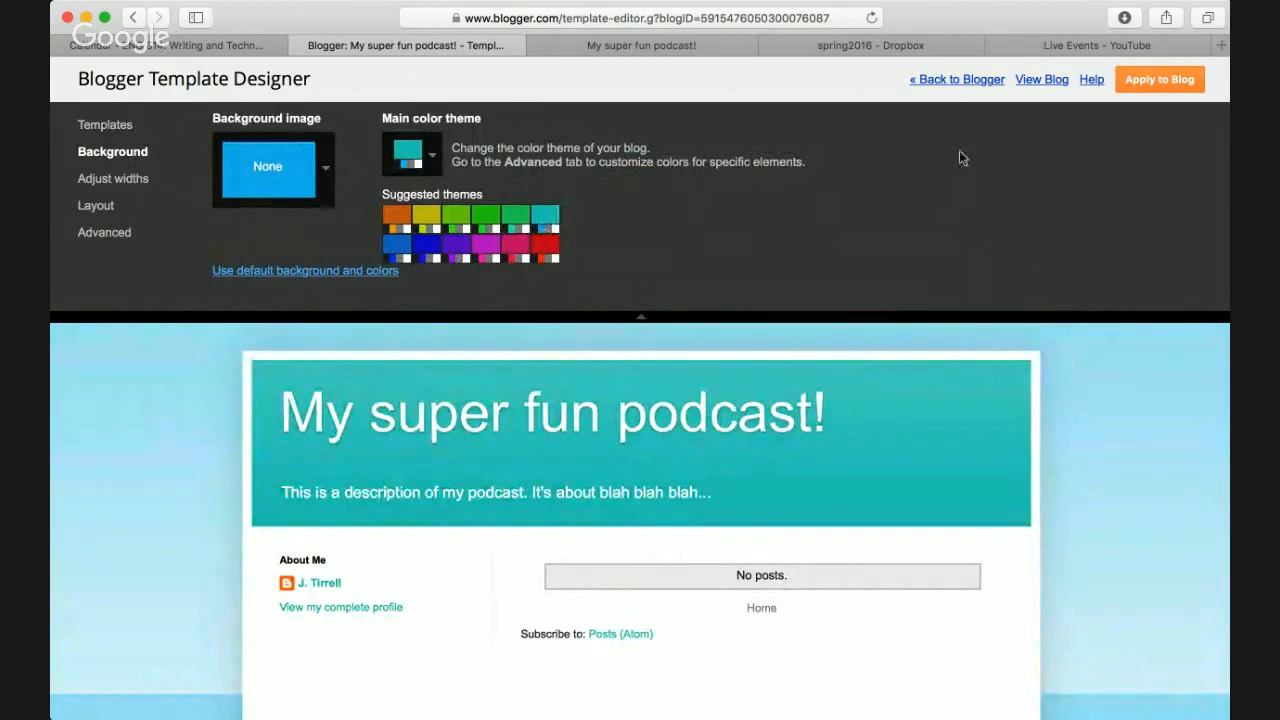
click(1168, 82)
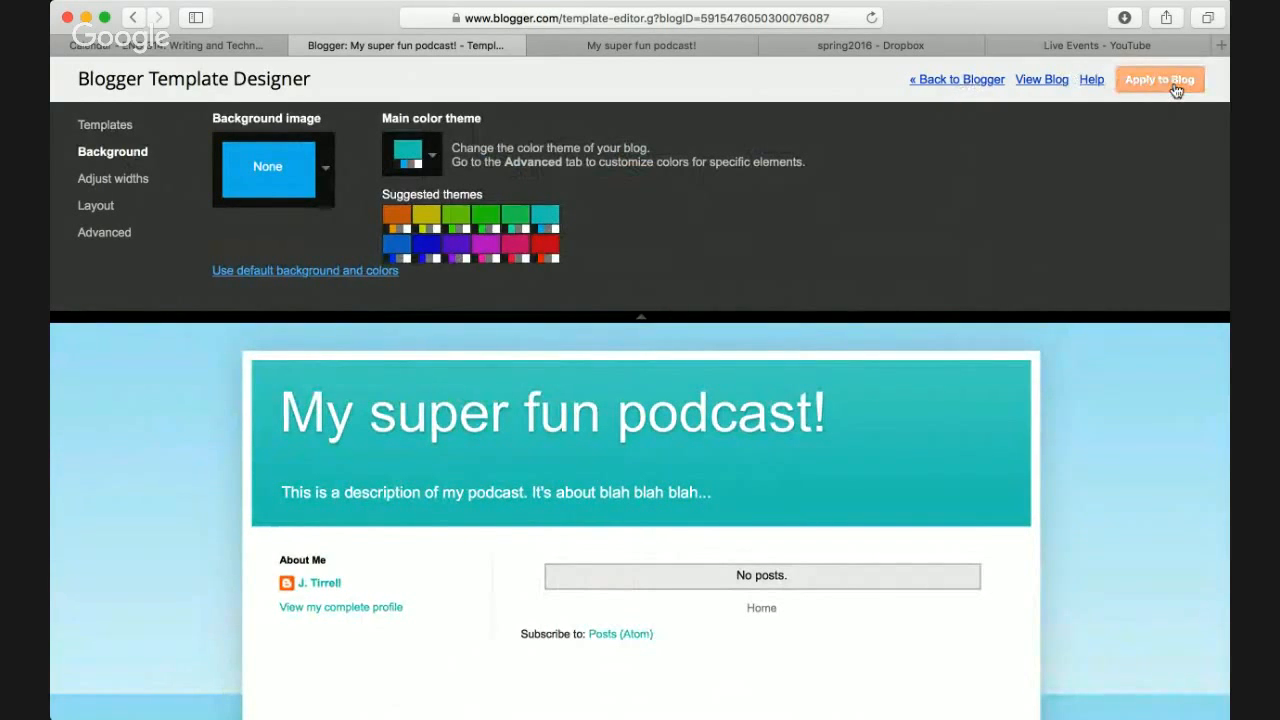
- Reload the live podcast blog to check the teal theme, then return to the Template page
click(948, 82)
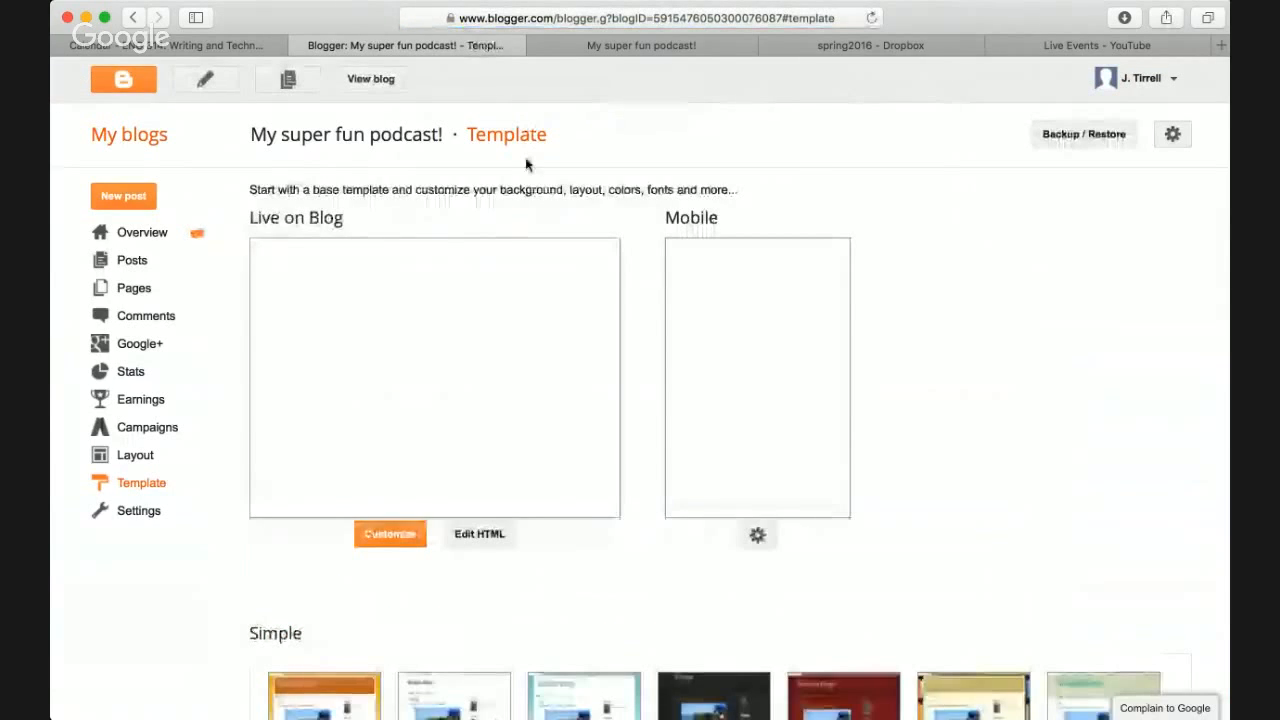
click(602, 50)
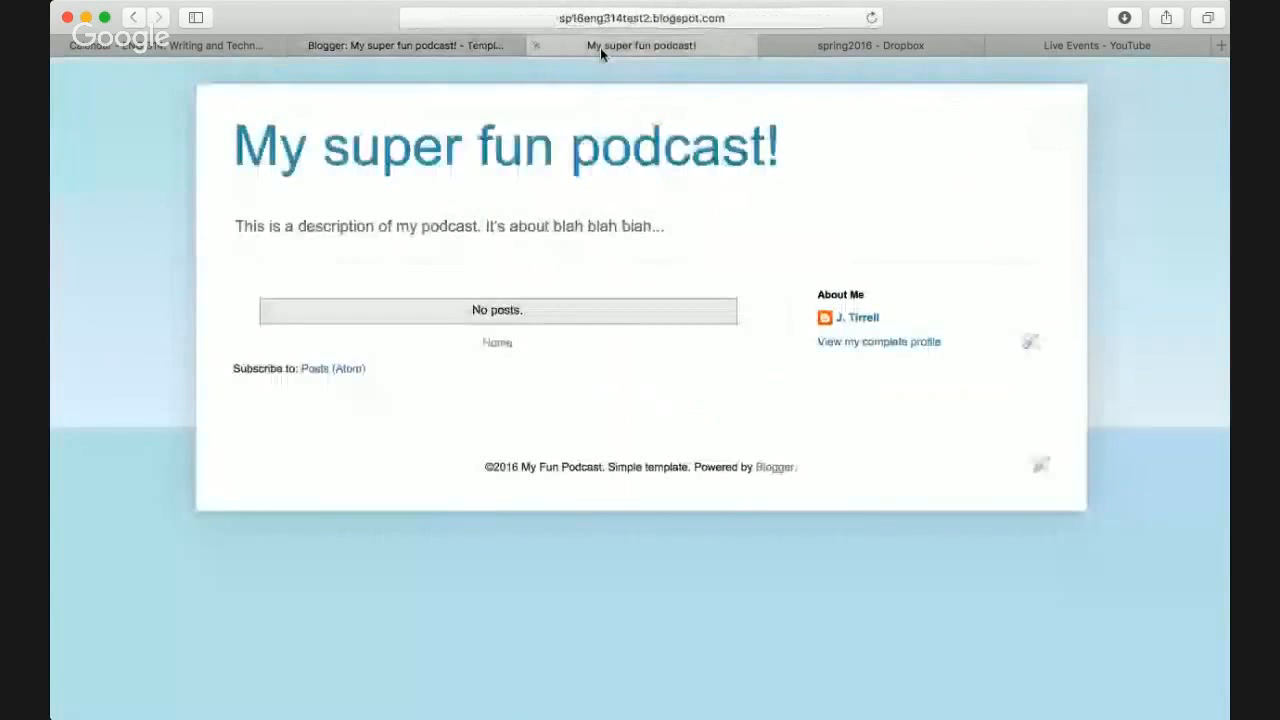
key(super+r)
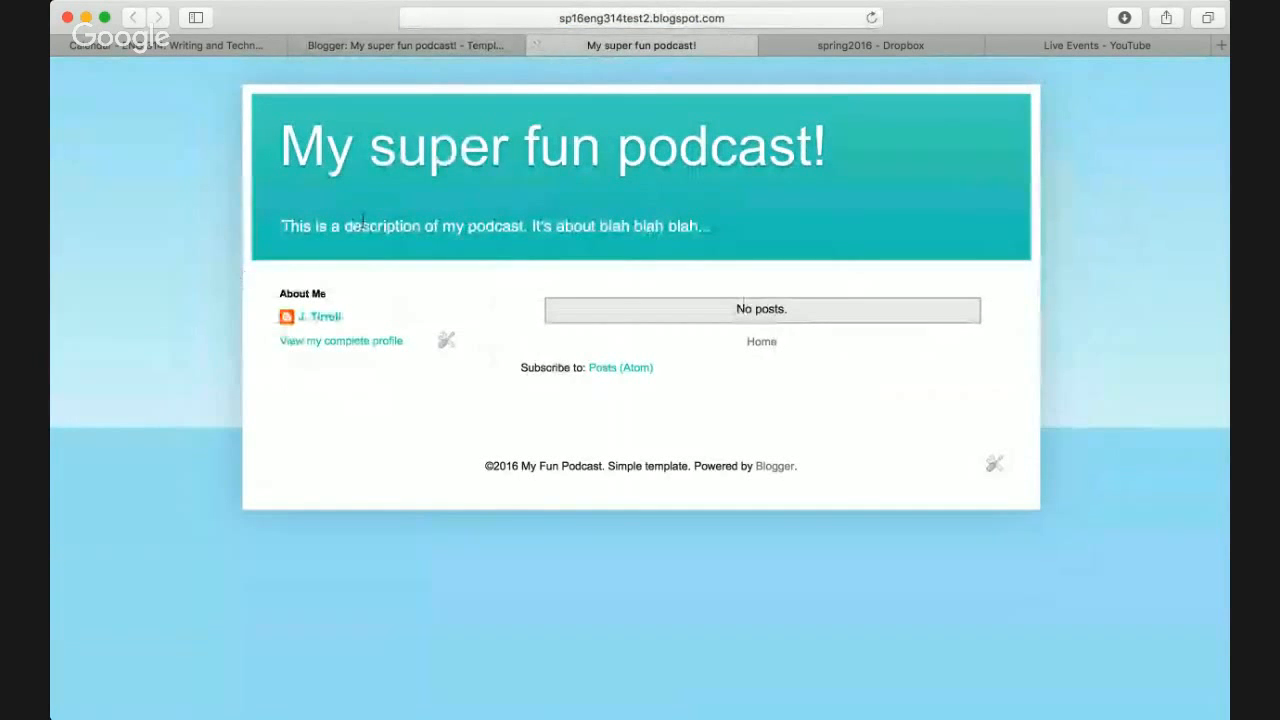
scroll(158, 354, down, 2)
scroll(160, 354, up, 3)
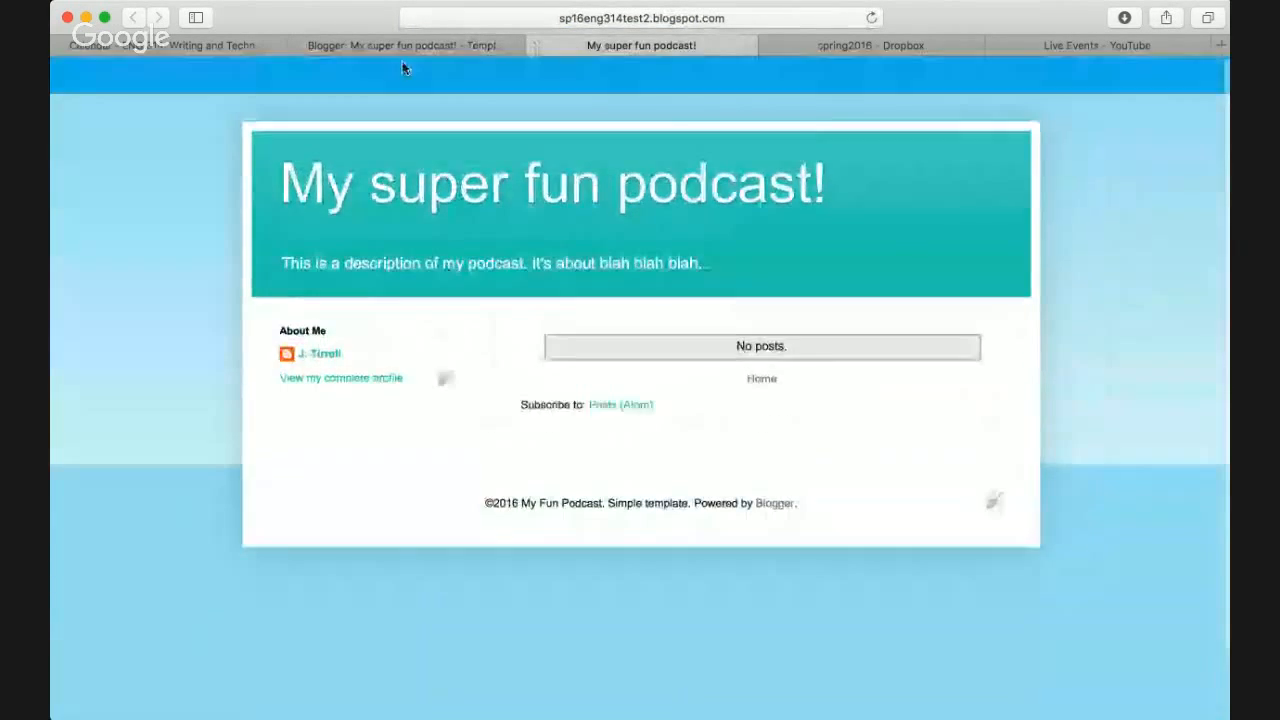
click(448, 44)
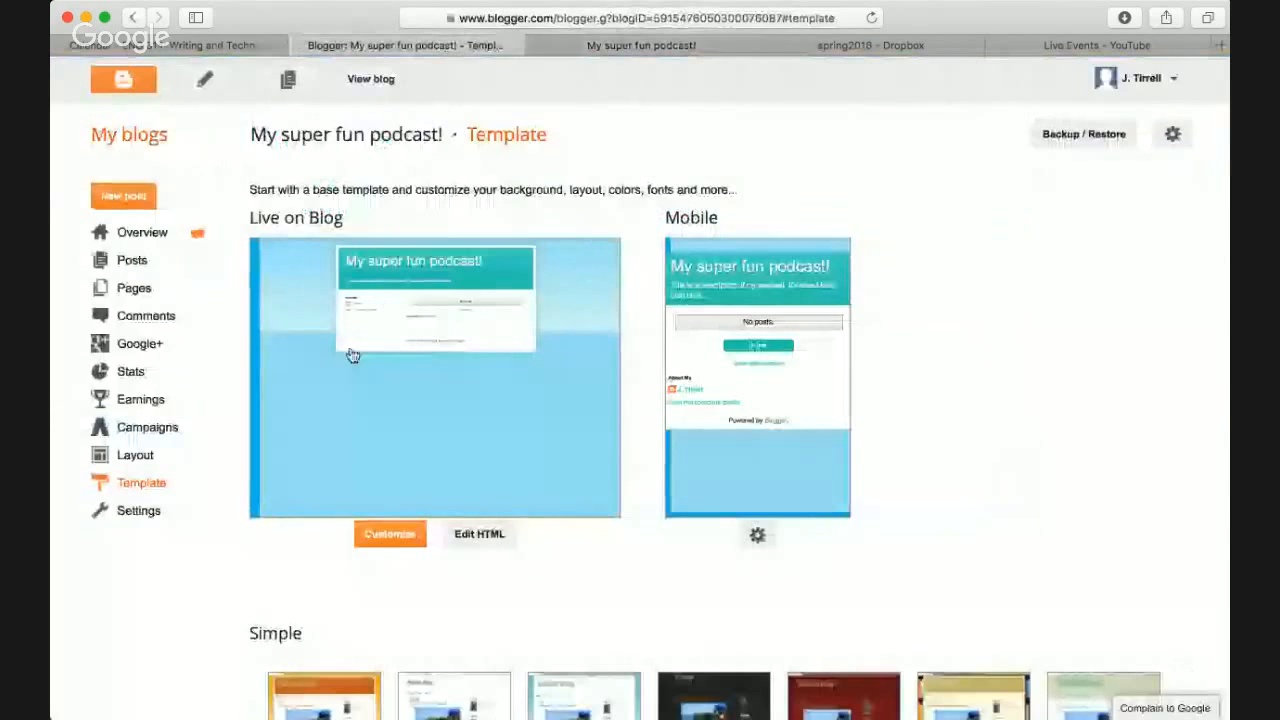
- On the Layout gadget page, open and then dismiss the Favicon gadget's edit window
click(140, 455)
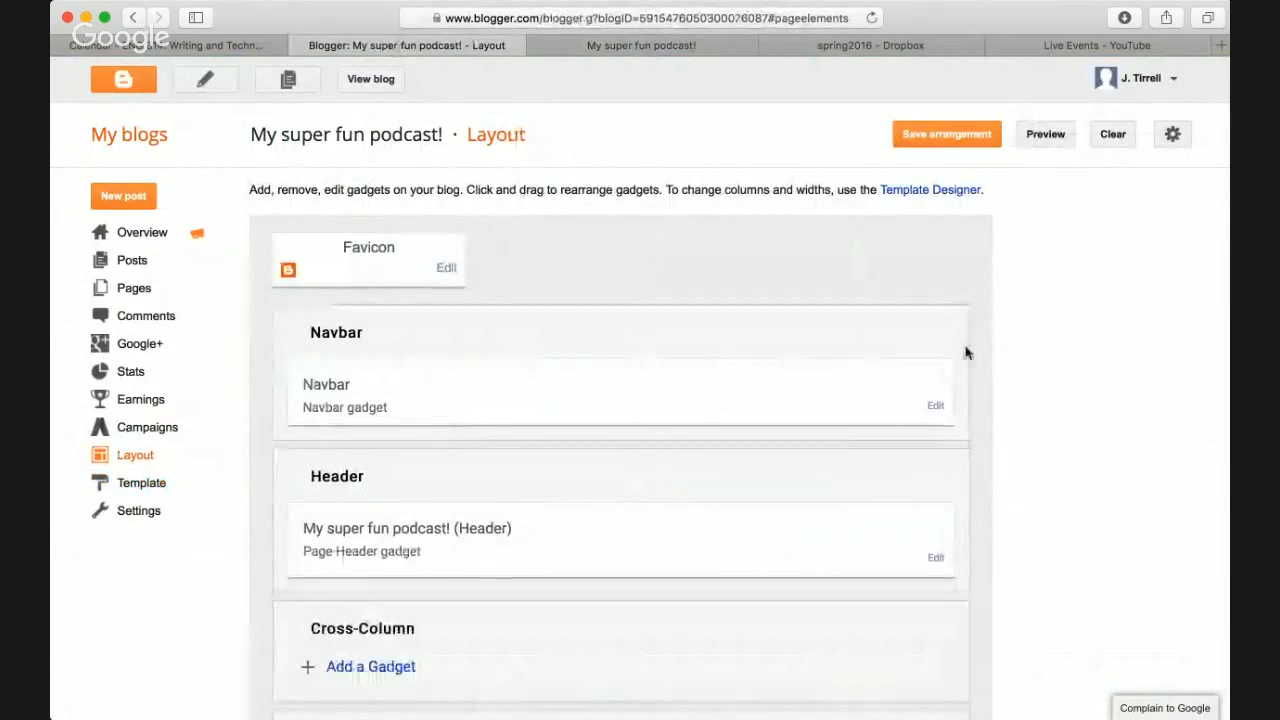
scroll(966, 352, down, 1)
scroll(966, 352, up, 1)
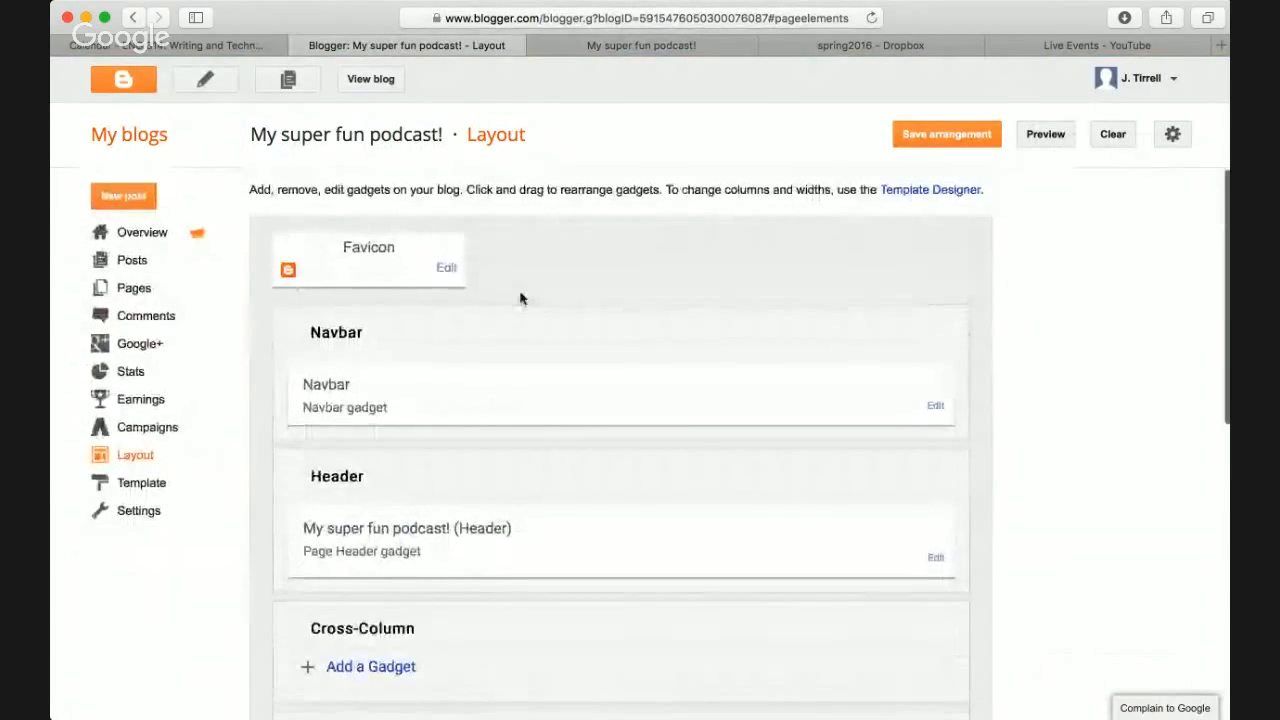
click(446, 268)
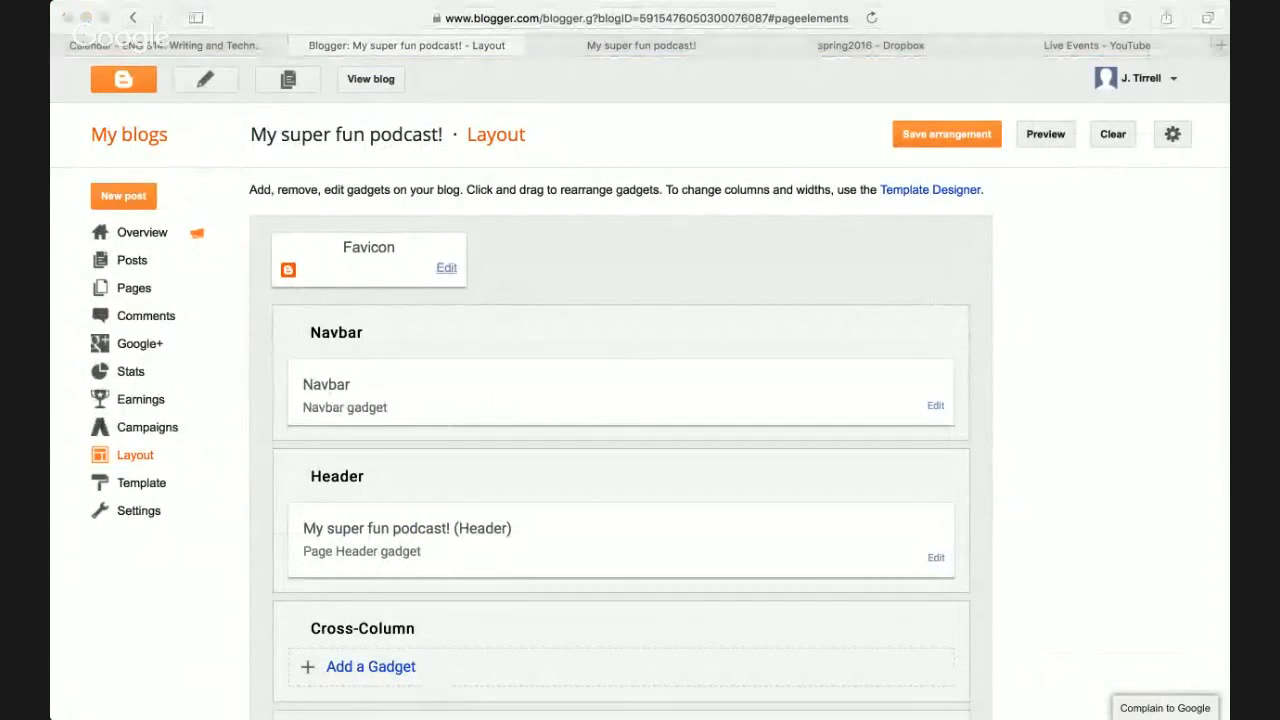
click(505, 18)
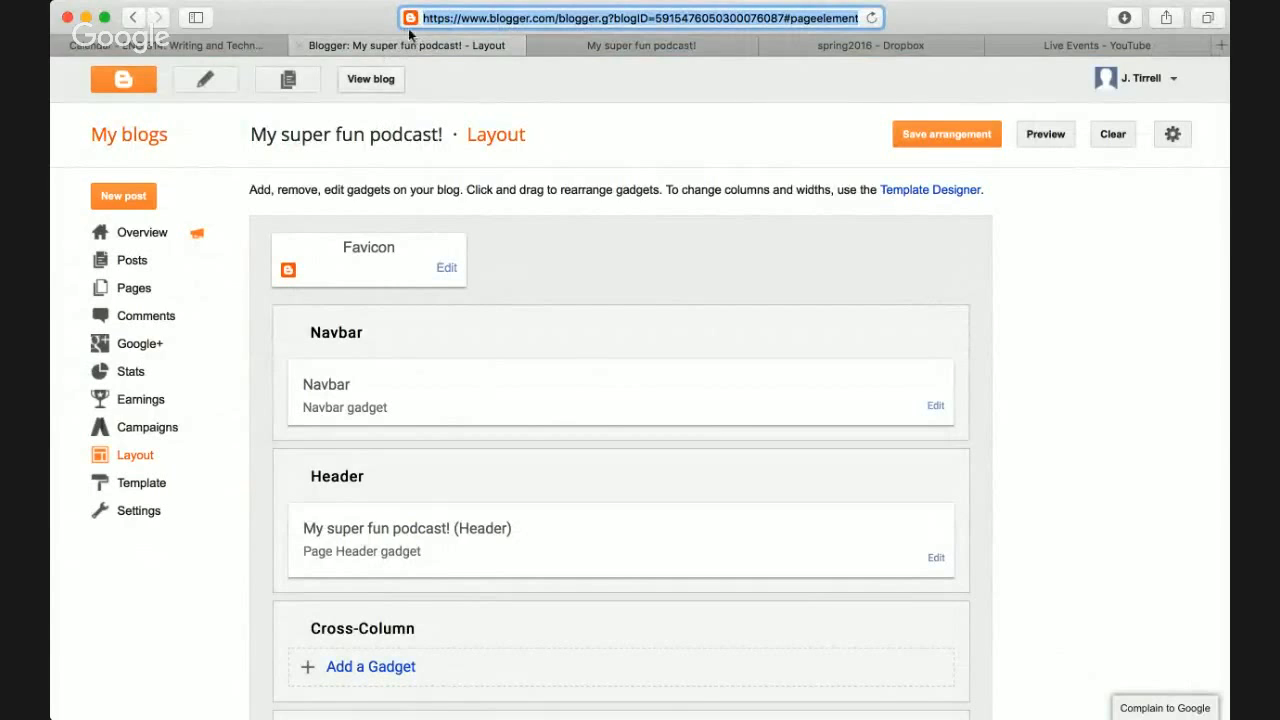
click(446, 269)
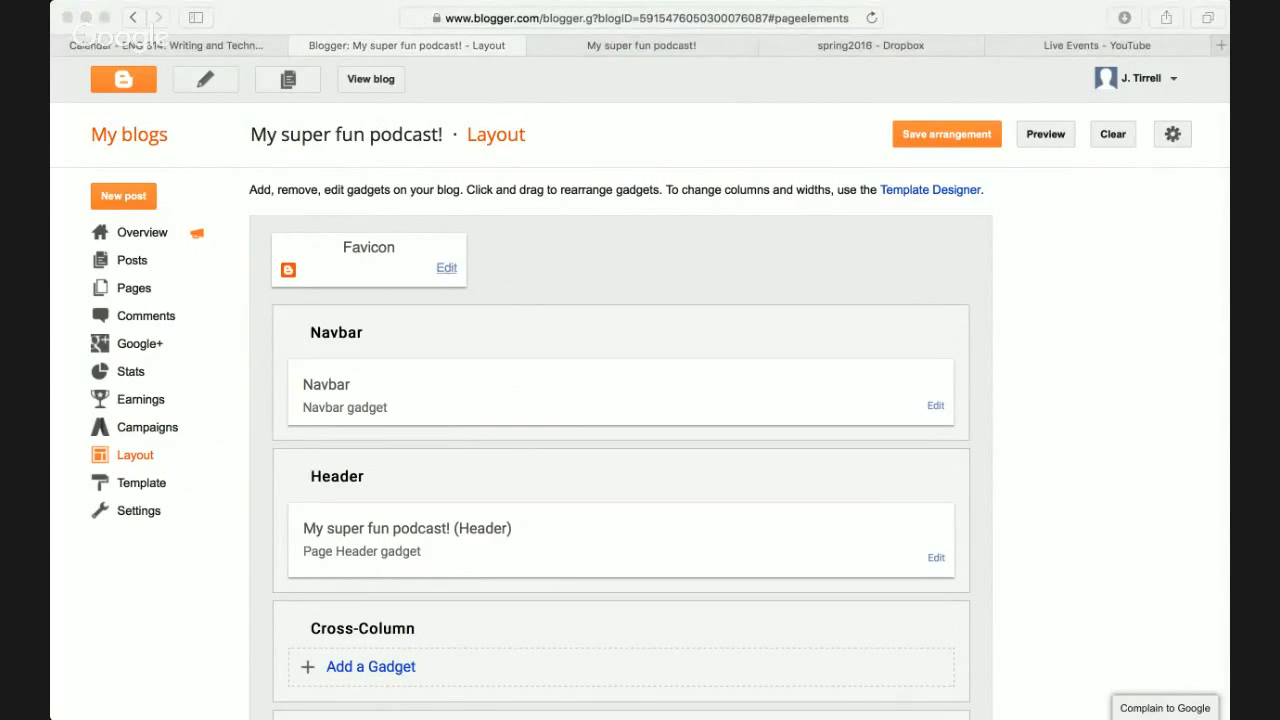
click(190, 289)
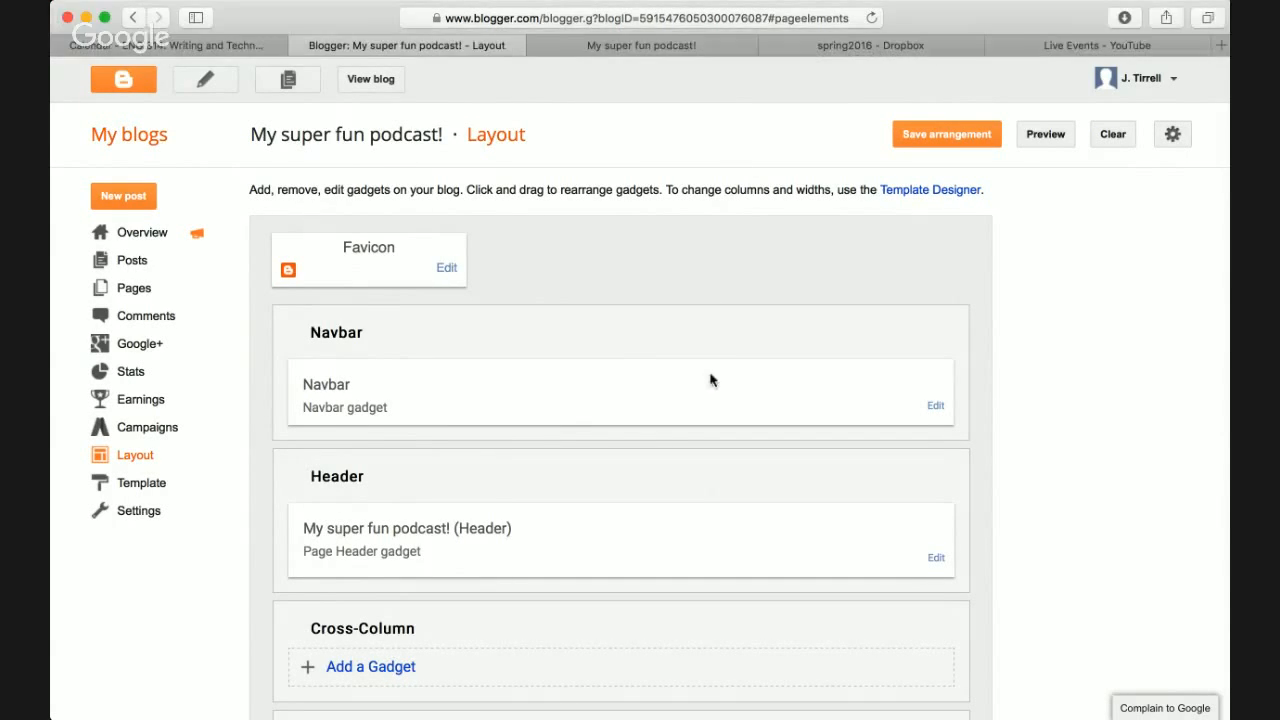
- Start adding a gadget to the sidebar-left-1 column and glance at the live blog
scroll(898, 397, down, 5)
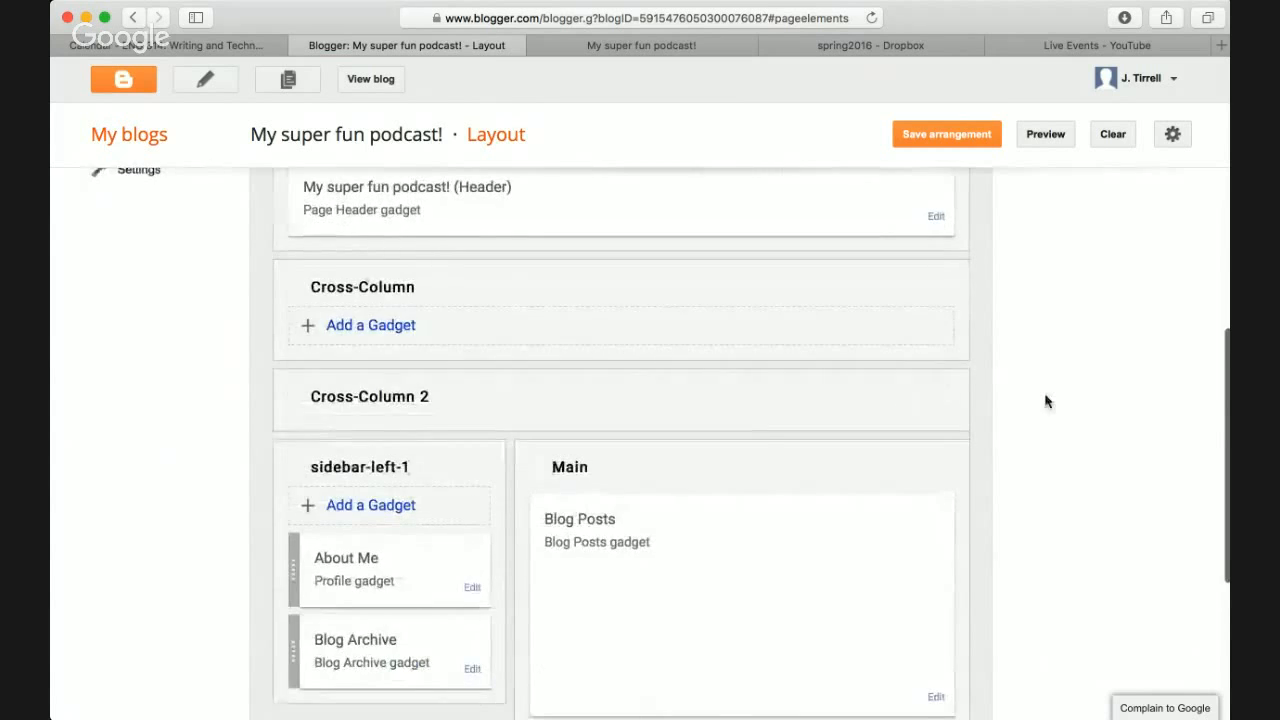
scroll(1045, 401, down, 1)
scroll(1045, 401, down, 1)
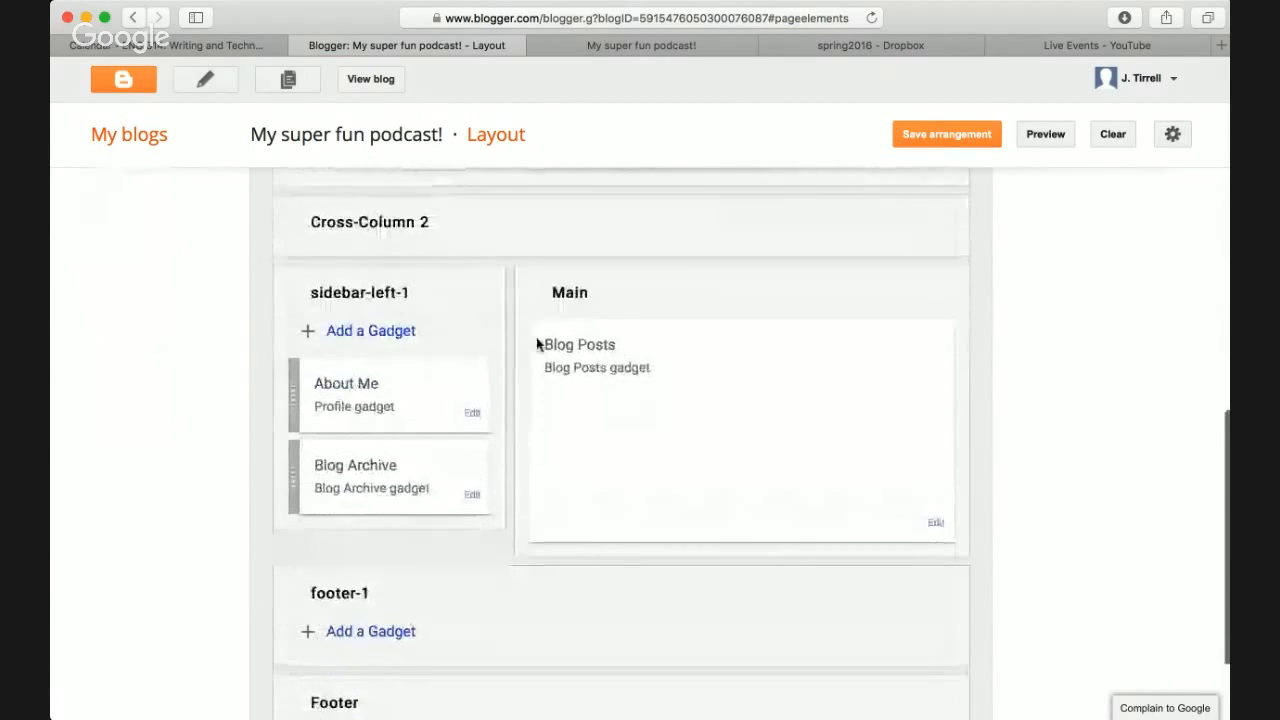
click(363, 338)
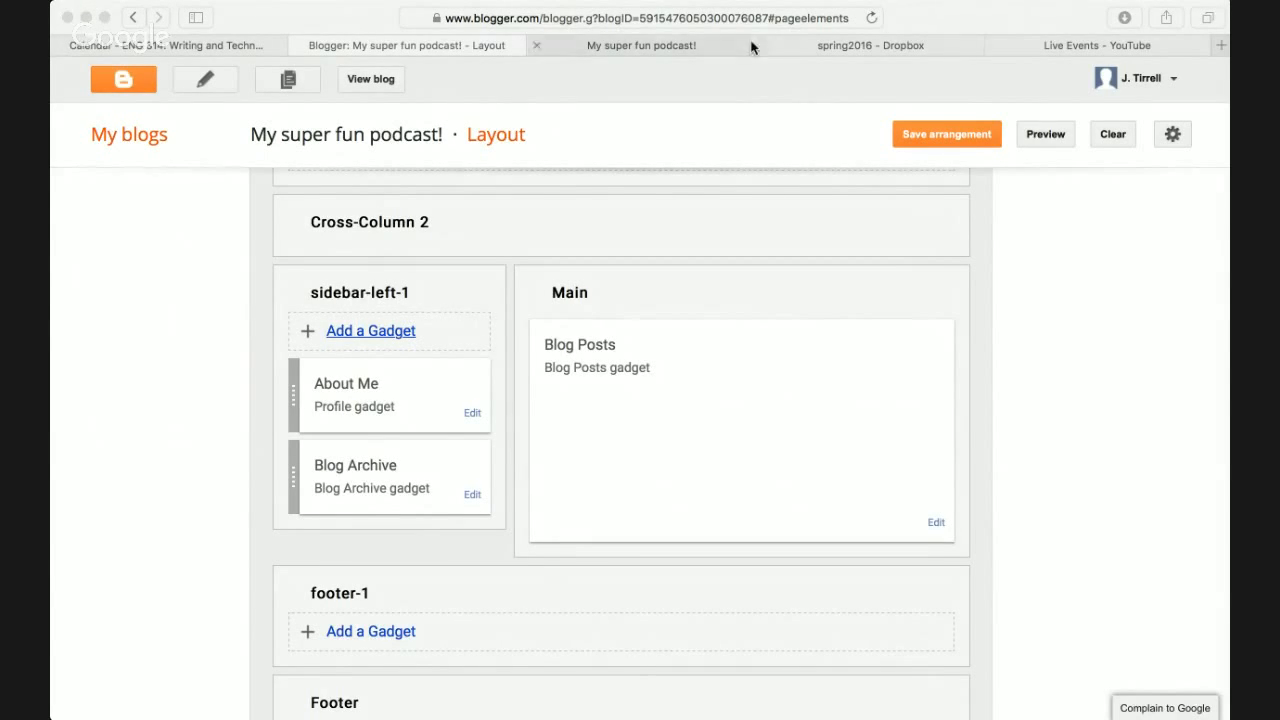
click(711, 45)
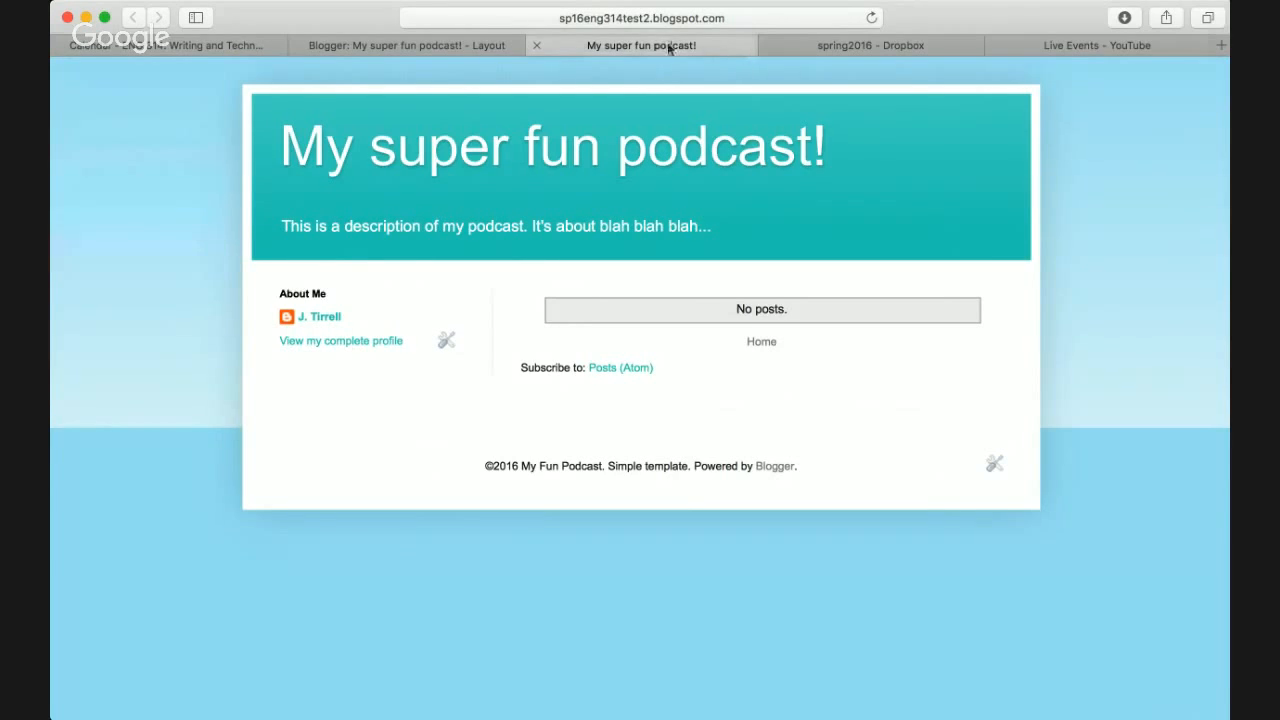
click(458, 46)
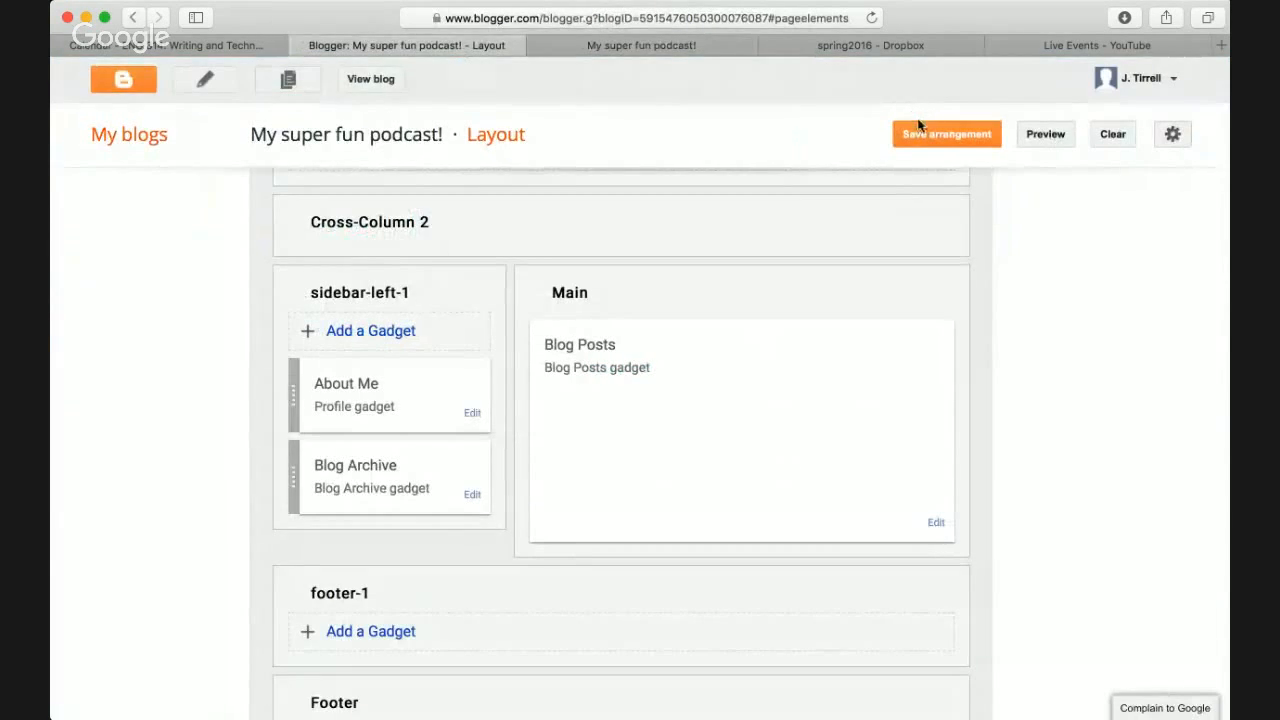
- Load blogger.com in a new tab to reach the Blogger dashboard
key(super+t)
text(blogger.com)
key(Return)
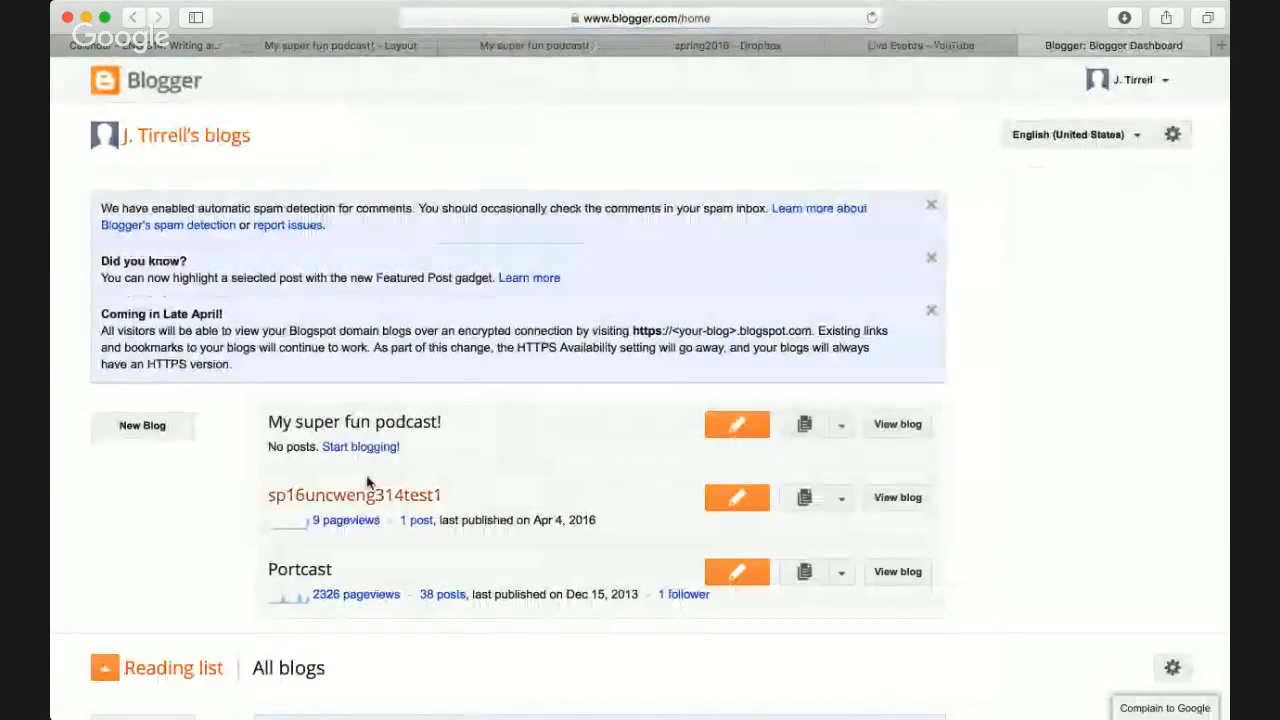
- View the live Portcast blog and expand its Dec and May 2011 episode archives
click(305, 569)
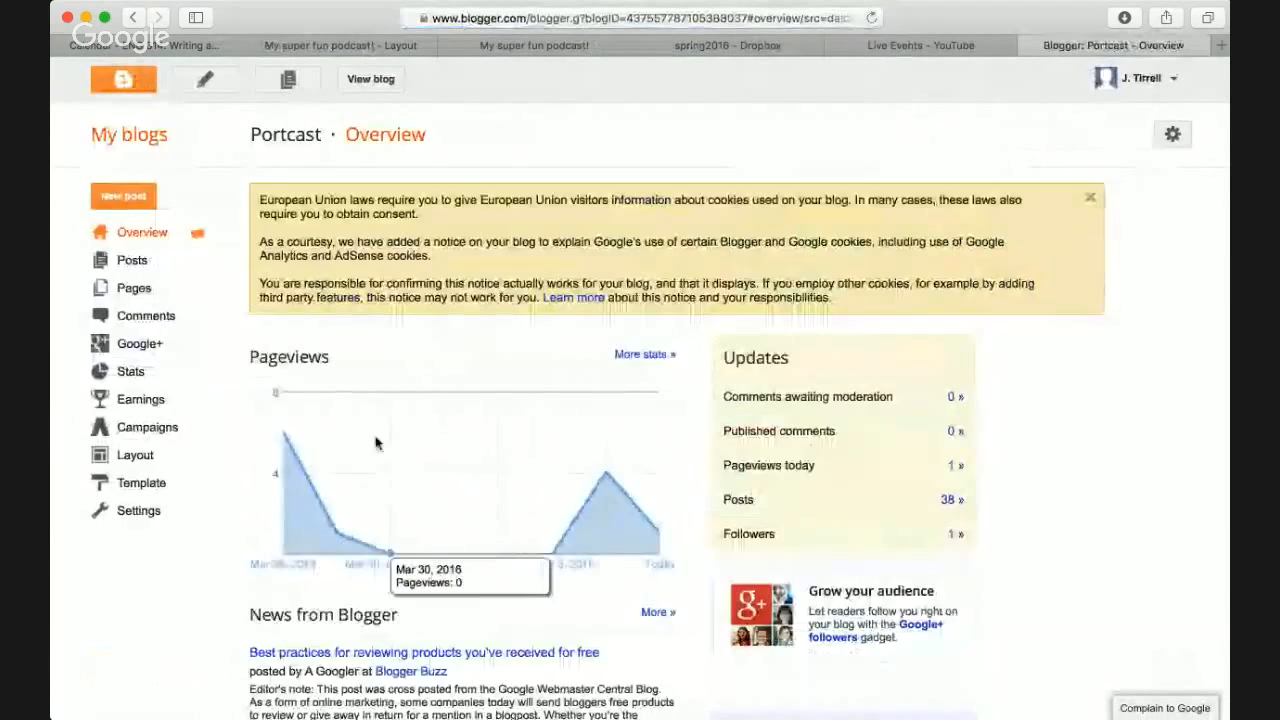
click(368, 81)
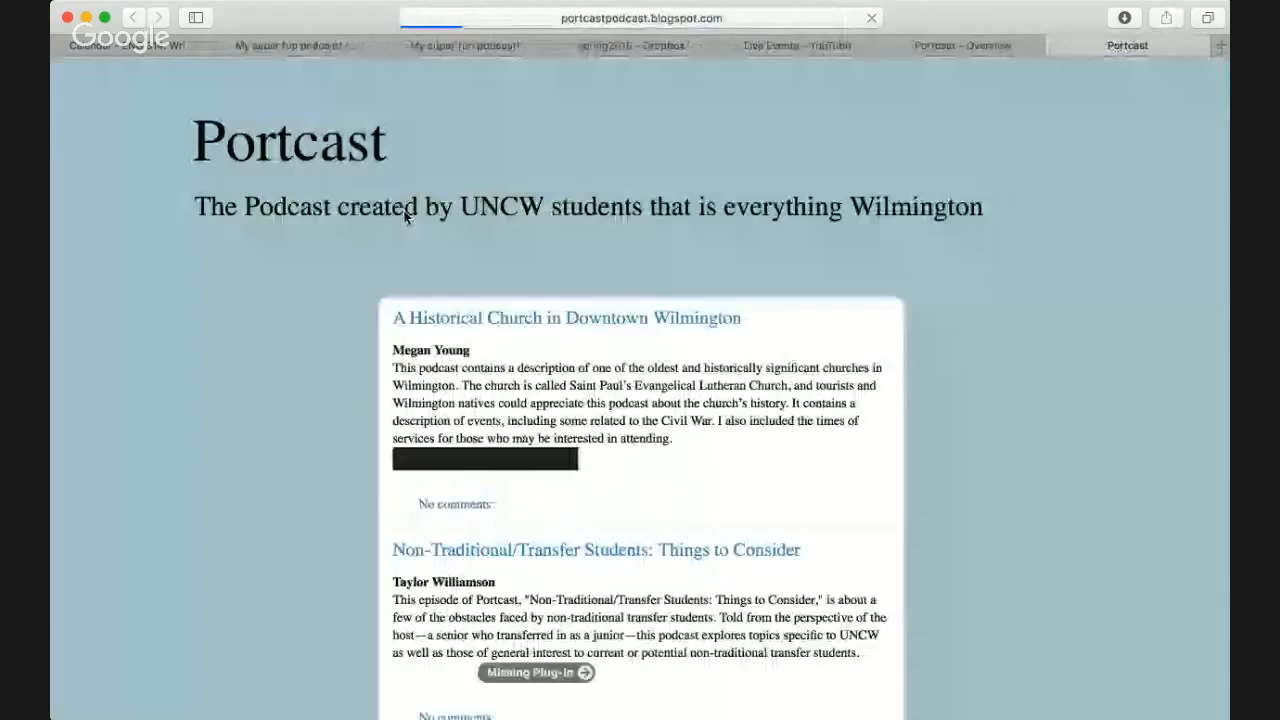
scroll(828, 216, down, 2)
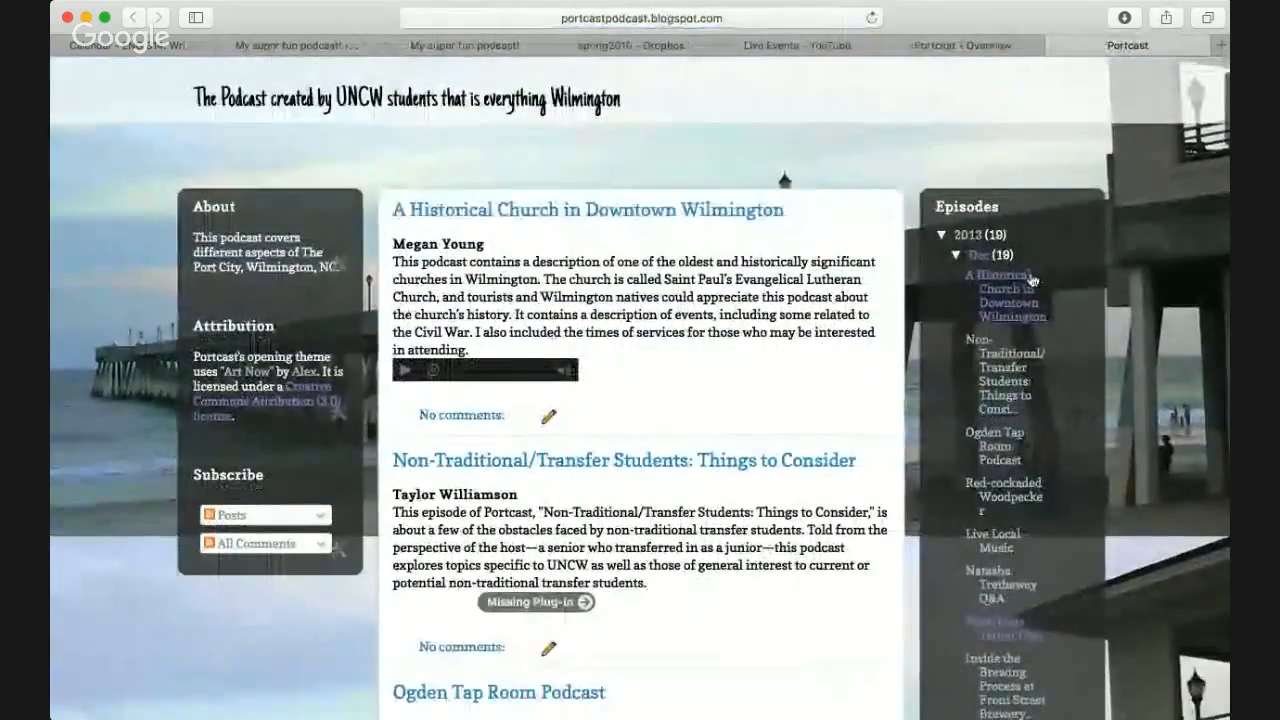
click(956, 255)
click(956, 255)
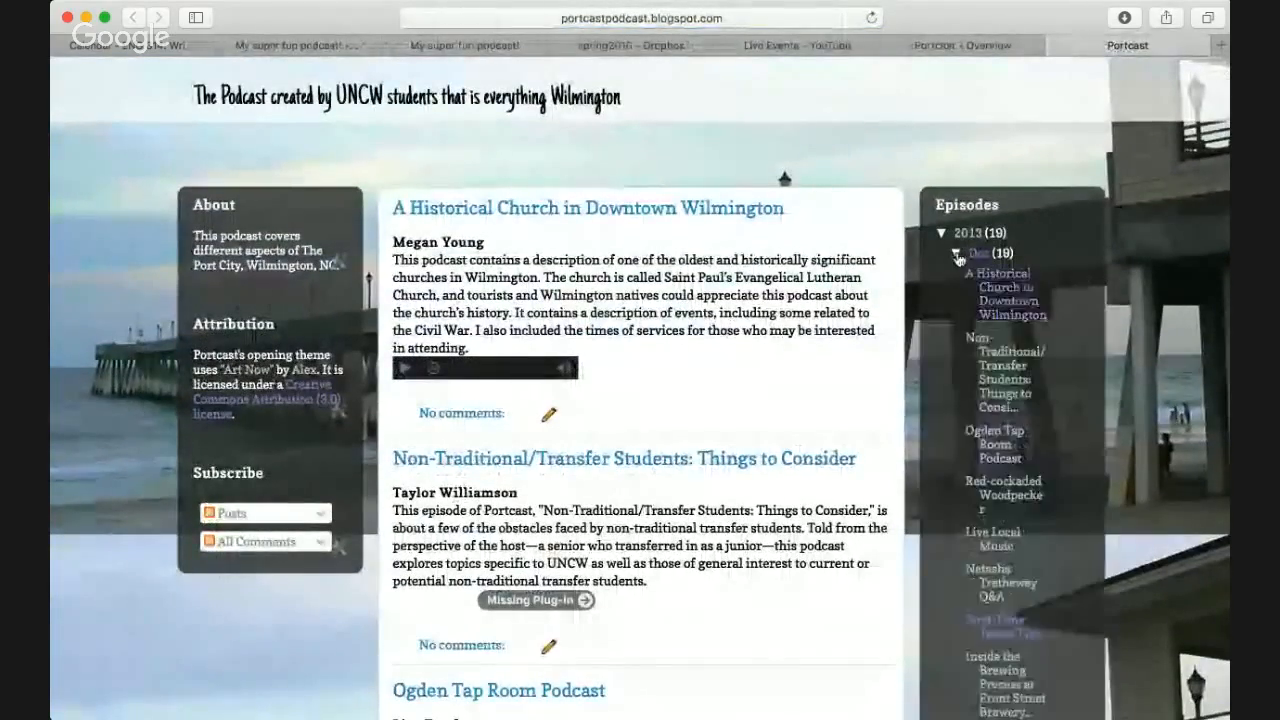
scroll(998, 280, down, 5)
scroll(1000, 287, down, 8)
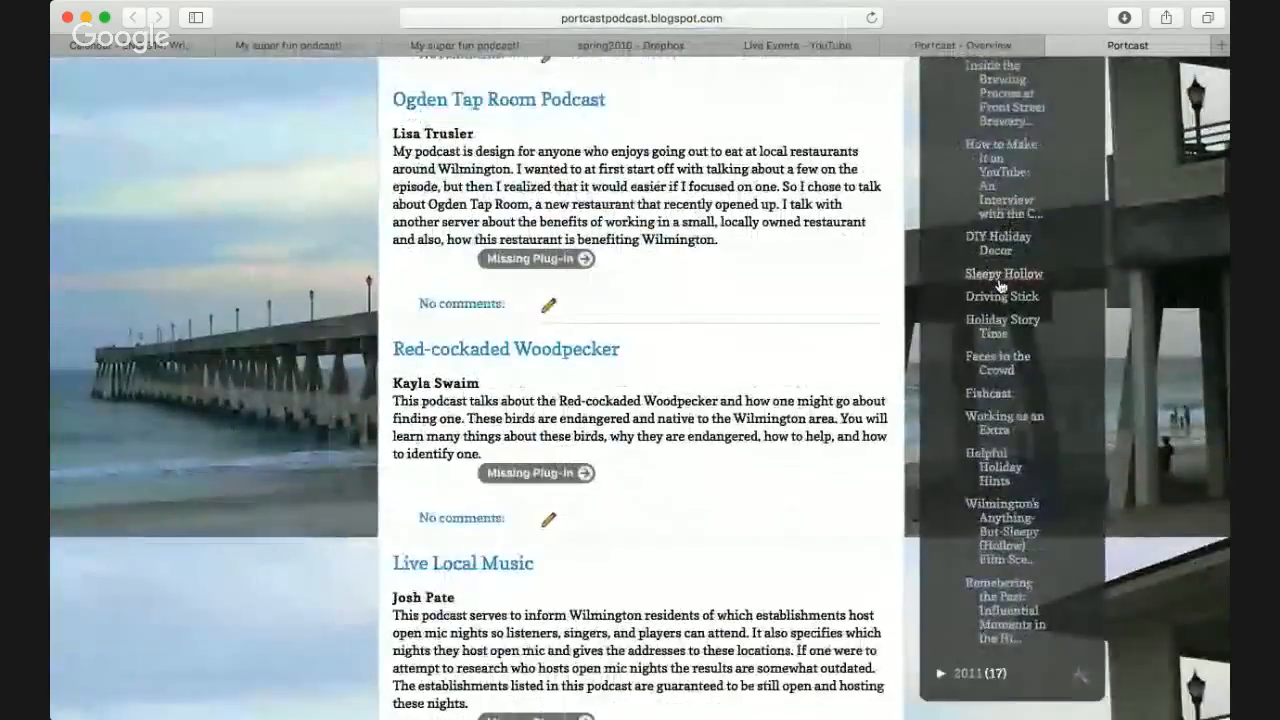
click(941, 412)
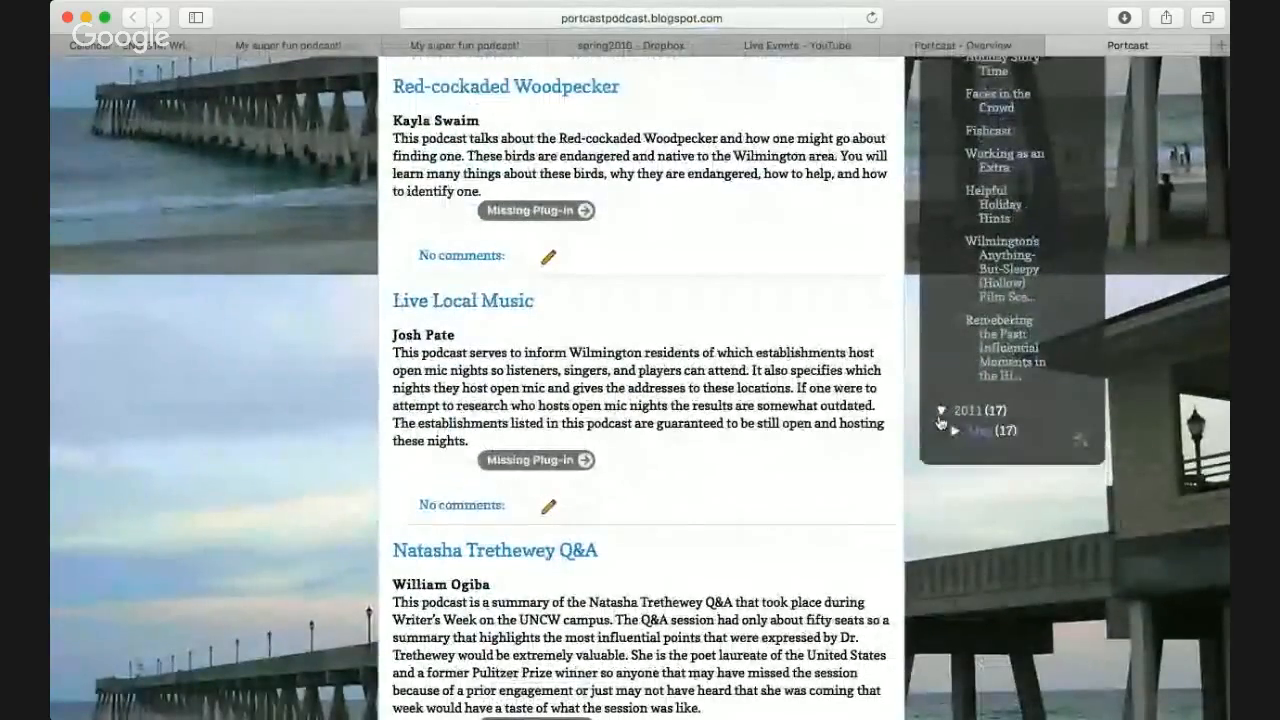
click(956, 432)
scroll(957, 442, up, 1)
scroll(957, 442, up, 12)
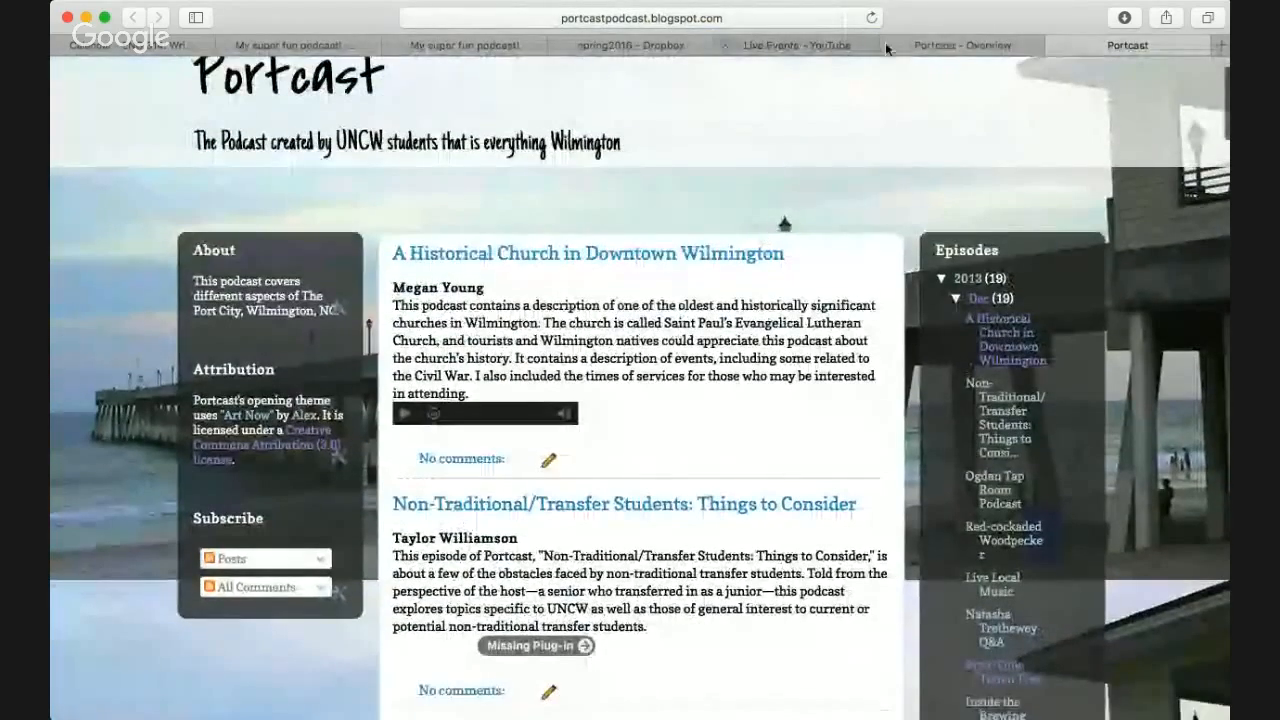
- Close both Portcast tabs and return to the podcast blog's Layout page to add a sidebar-left-1 gadget
click(1054, 46)
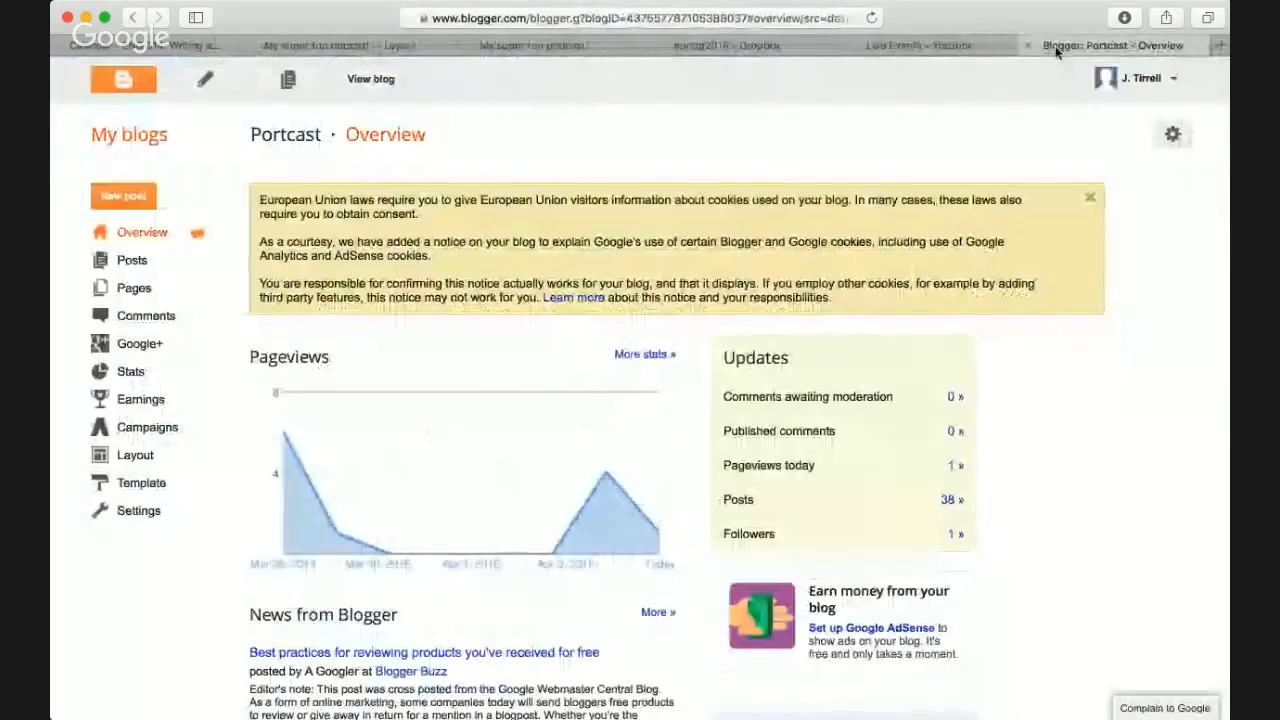
click(1027, 45)
click(573, 44)
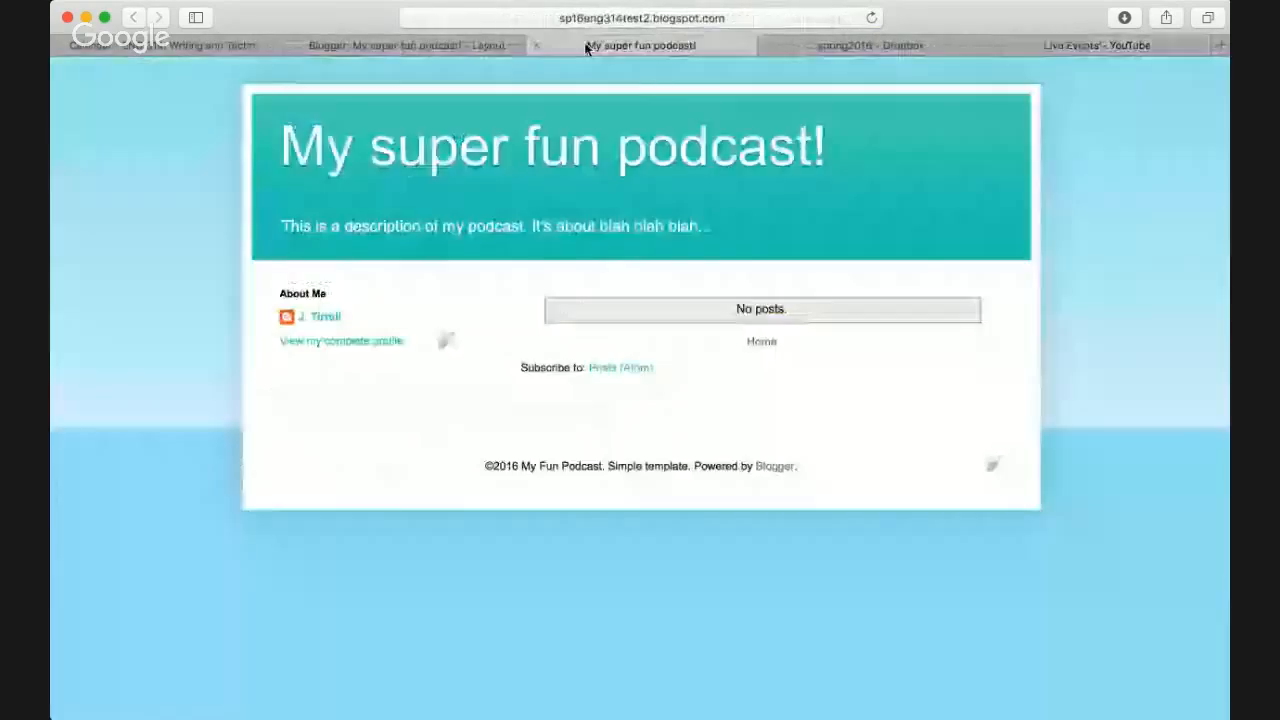
click(443, 49)
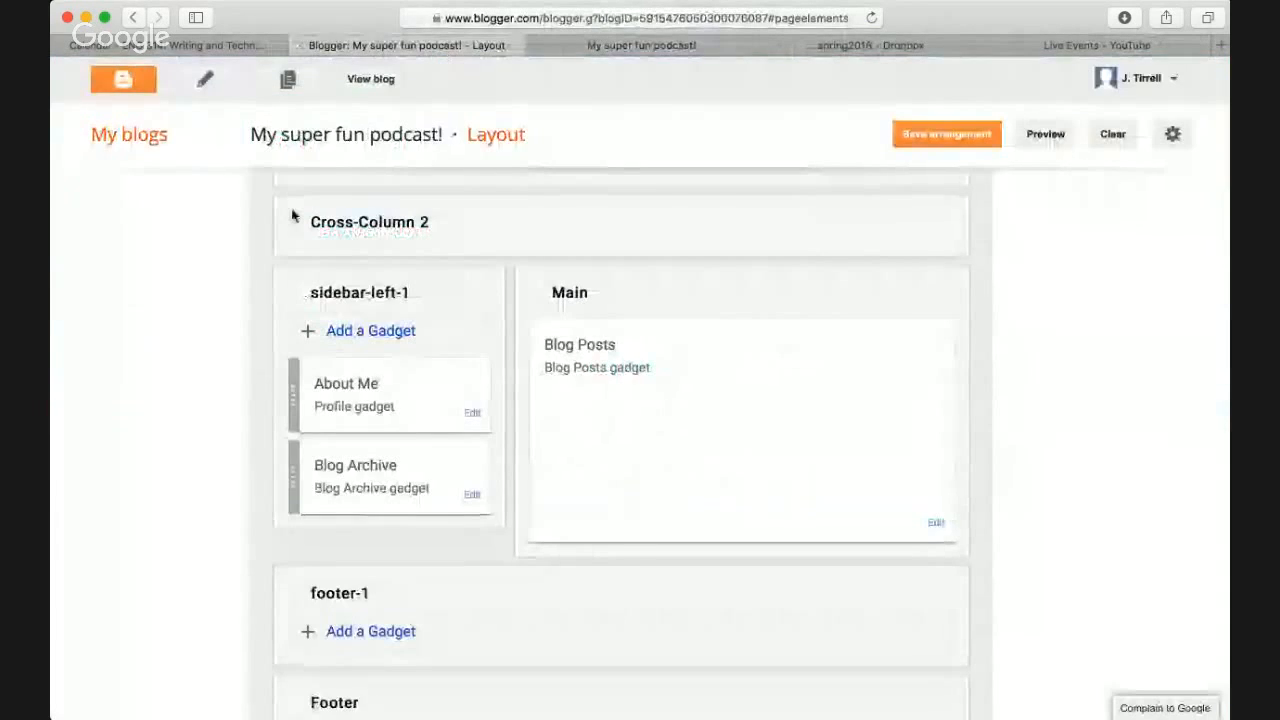
click(397, 333)
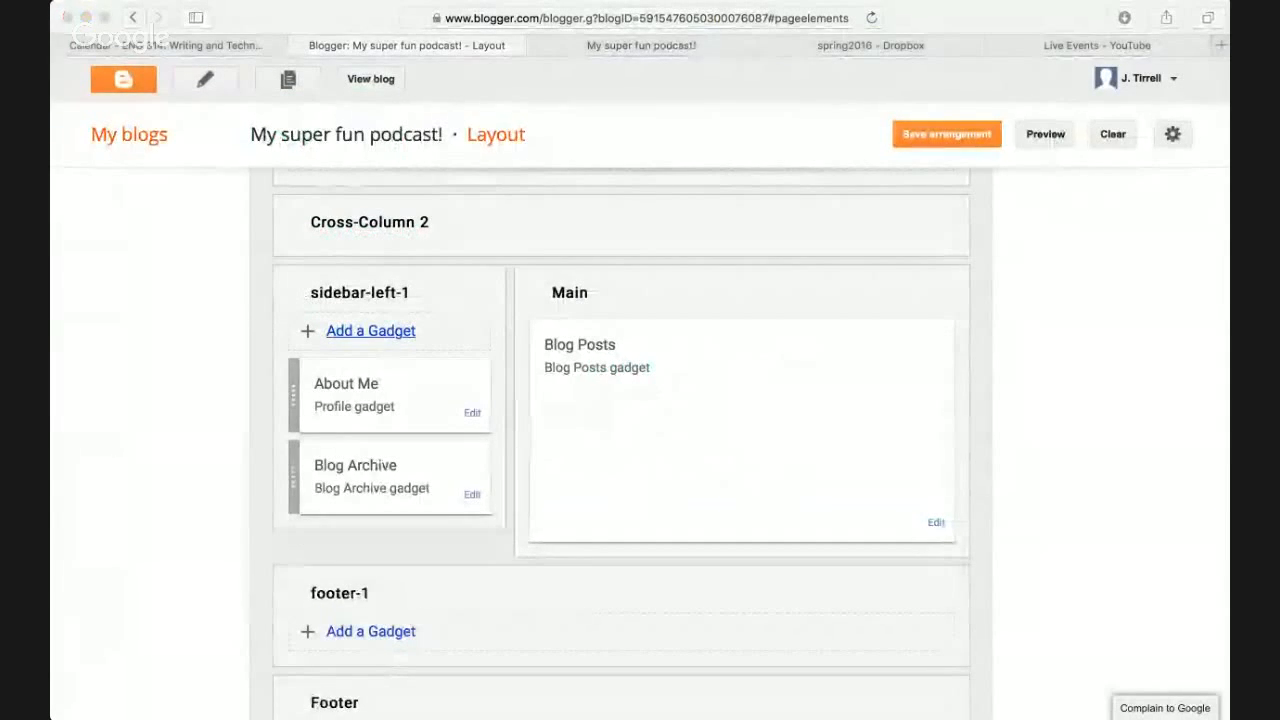
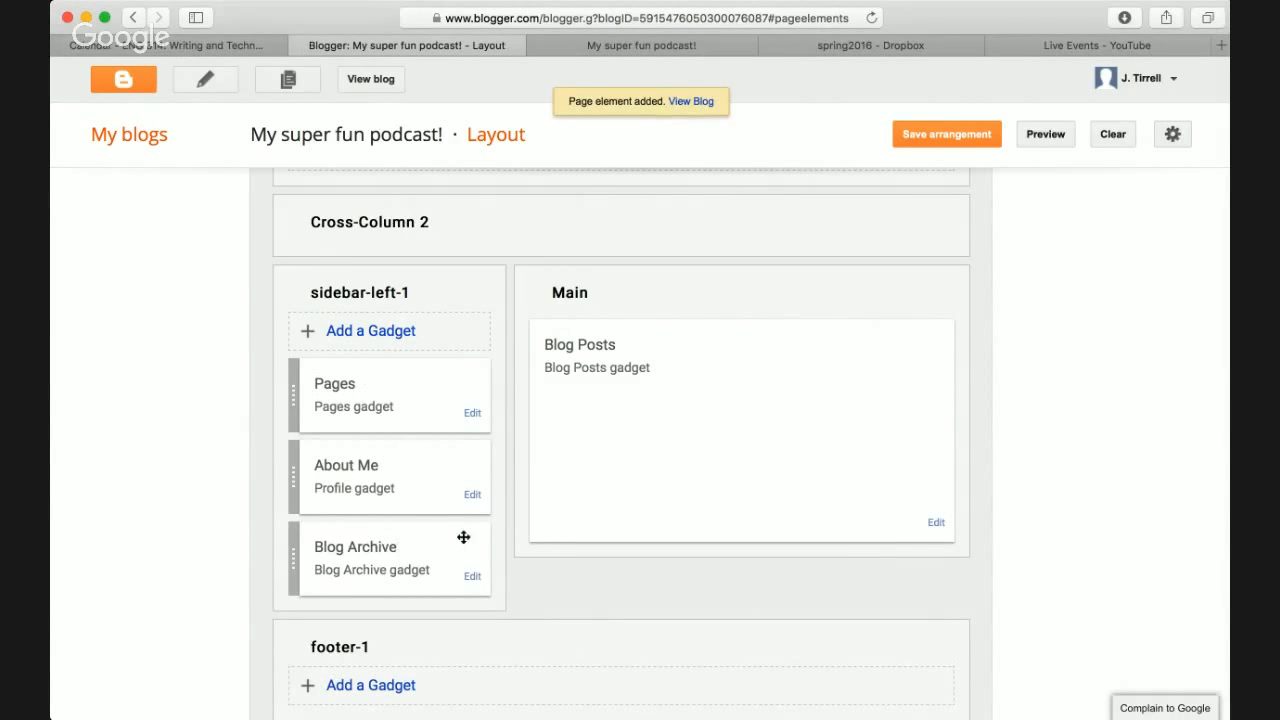
- Save the layout arrangement and reload the live blog to see the change
click(978, 140)
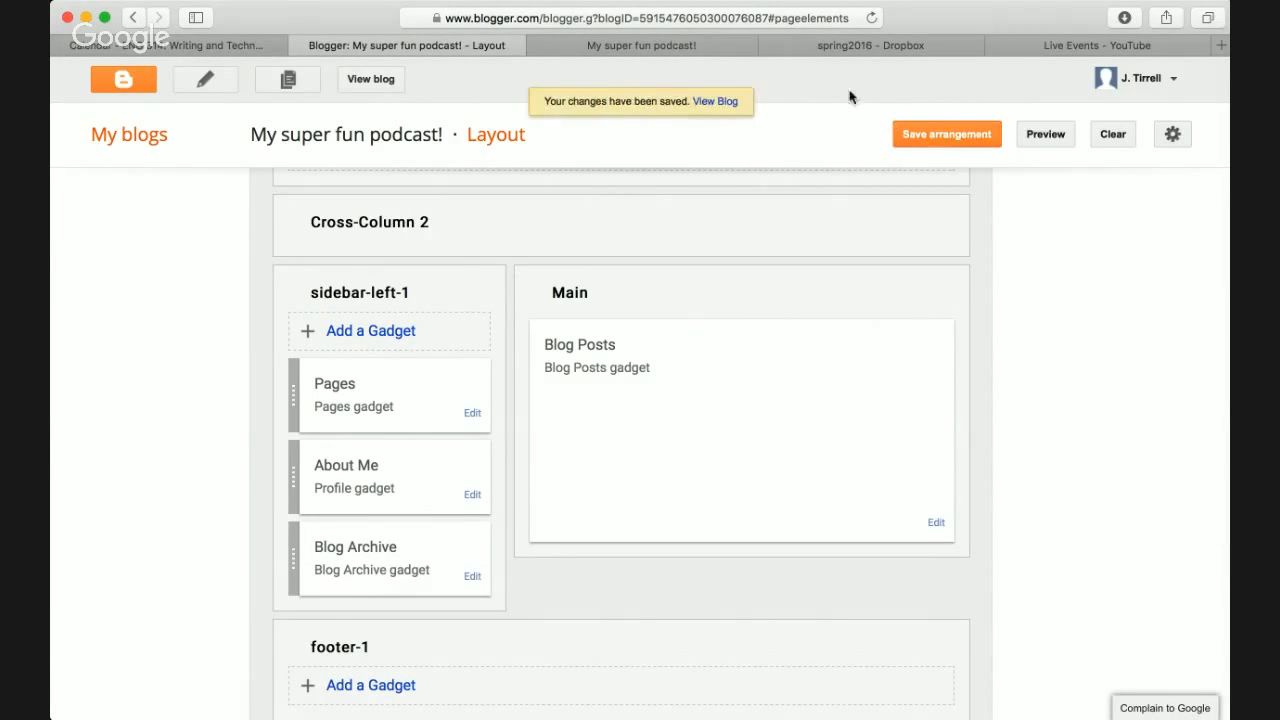
click(665, 47)
key(super+r)
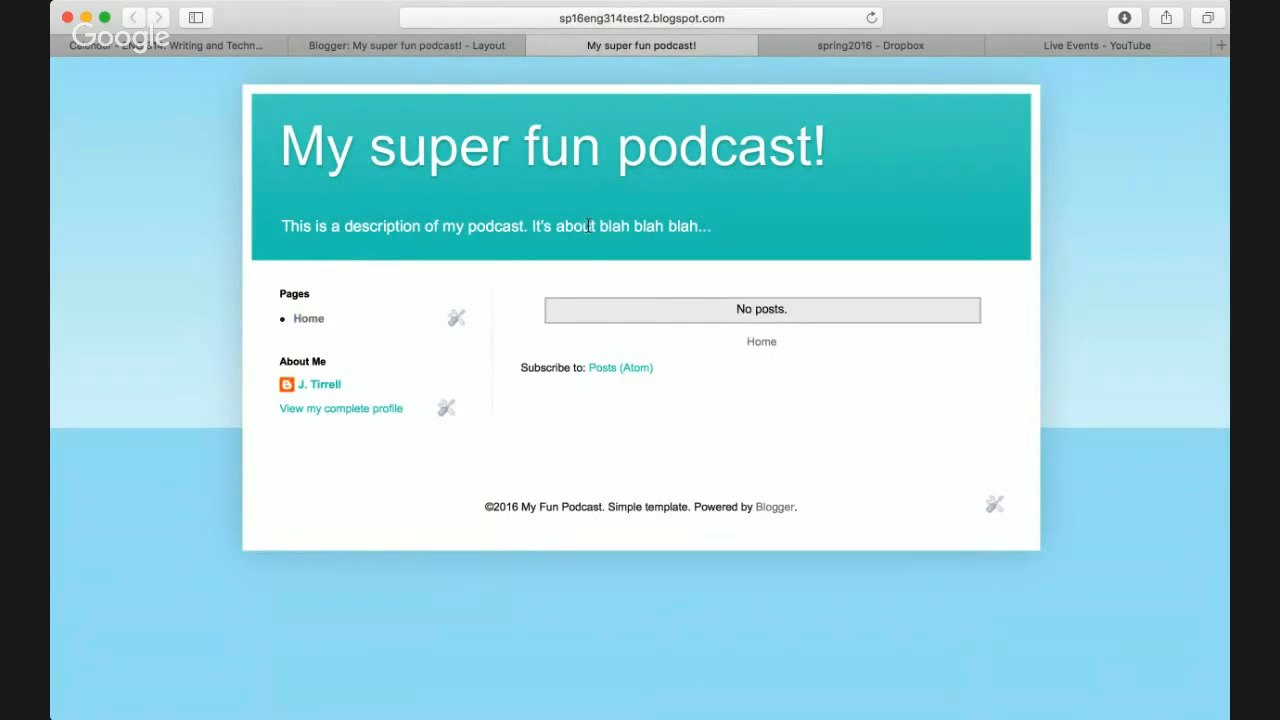
- Drag the Pages gadget from sidebar-left-1 into the Cross-Column, save, and check the blog's Home tab
click(470, 45)
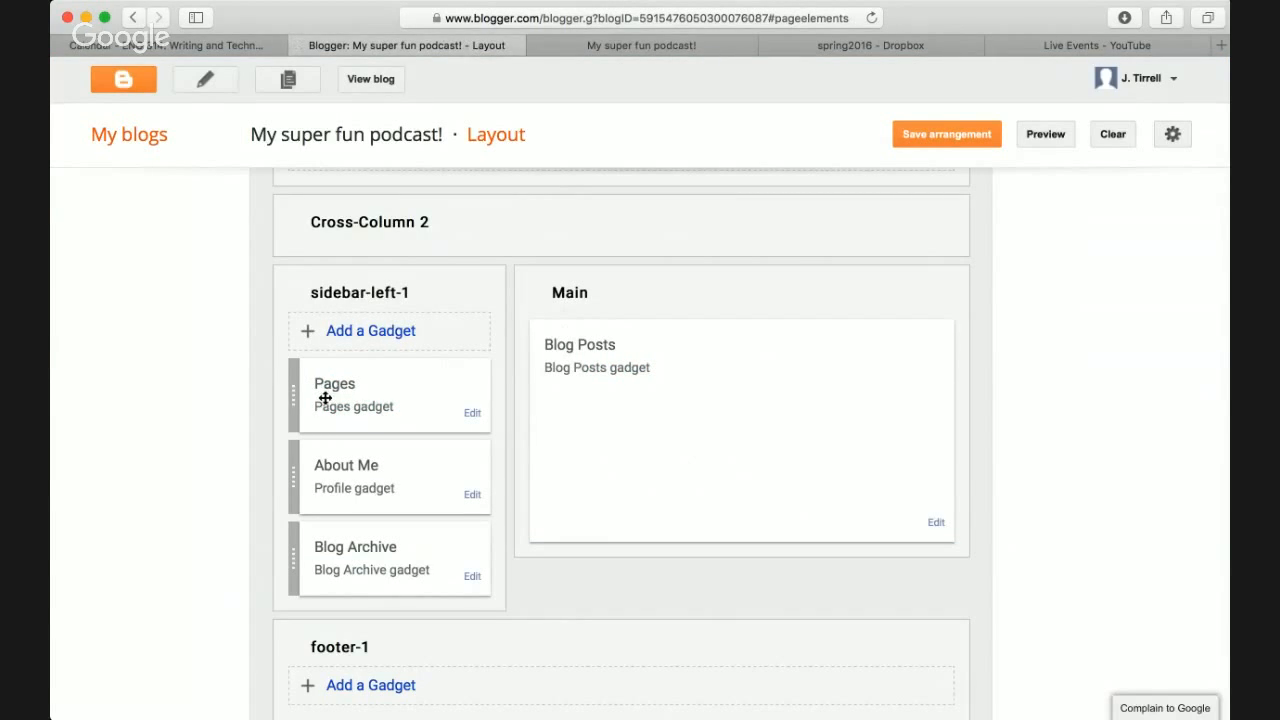
scroll(325, 398, up, 2)
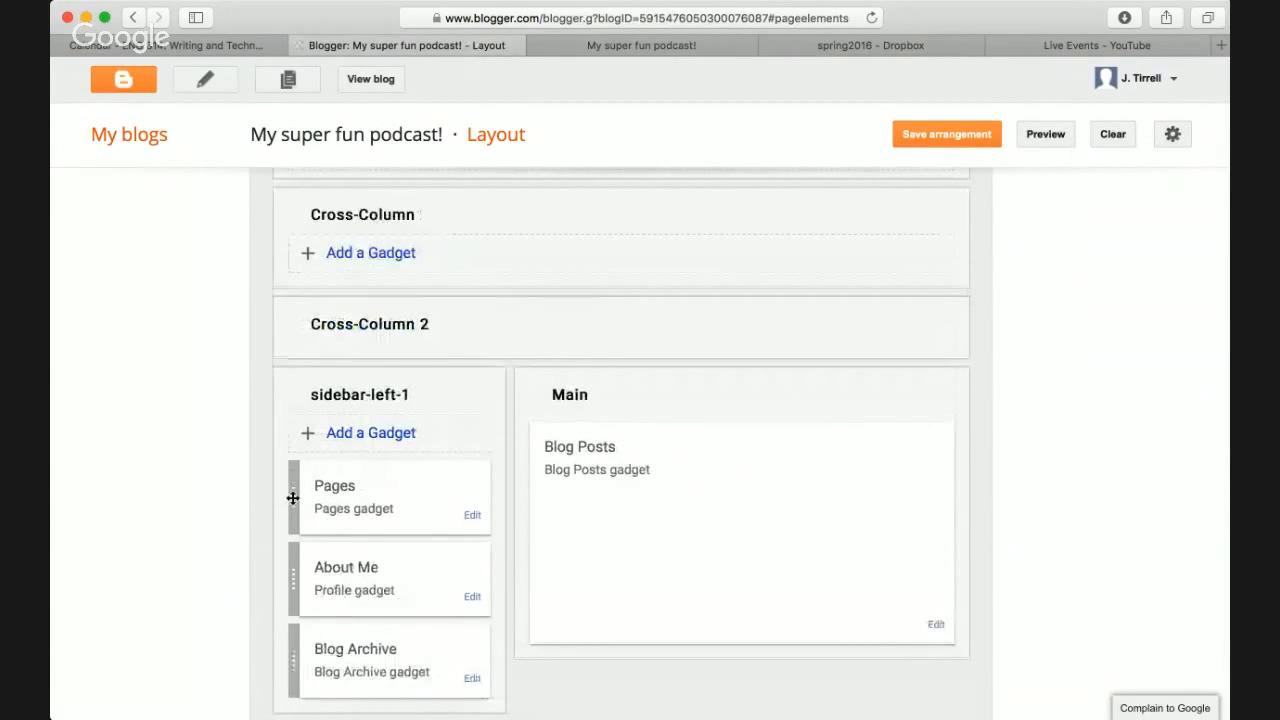
drag(292, 497, 417, 249)
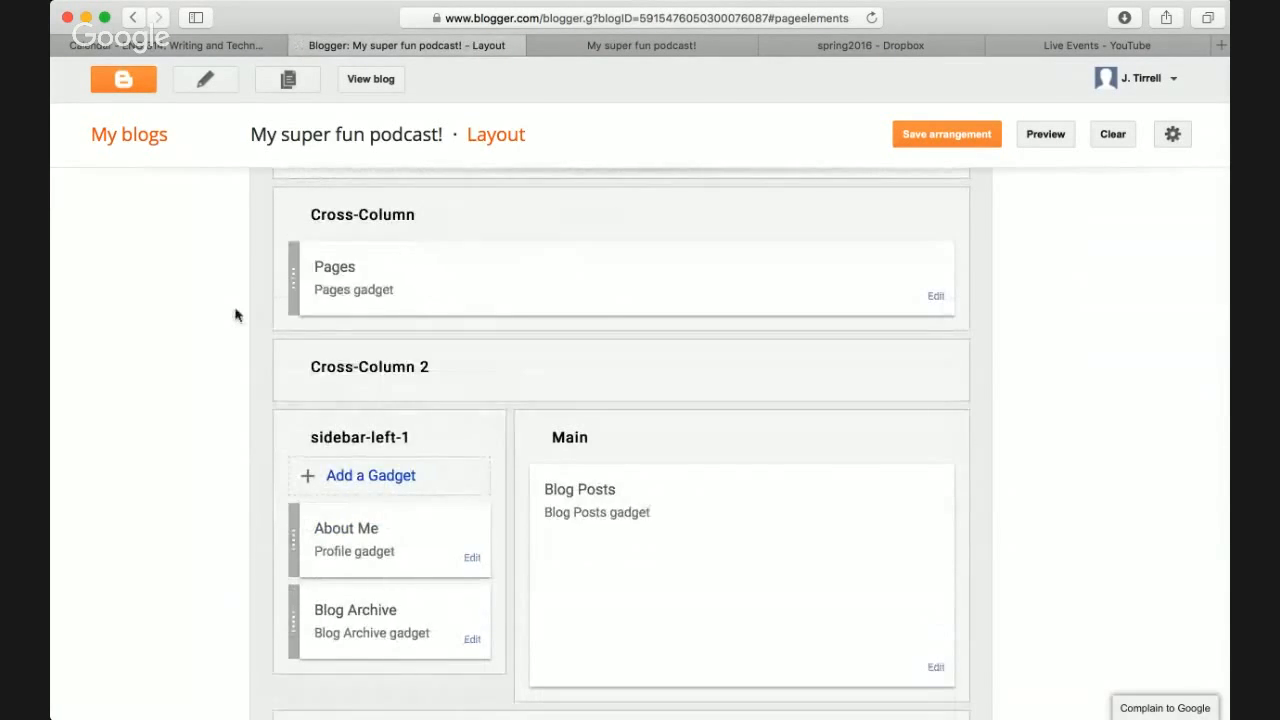
click(970, 133)
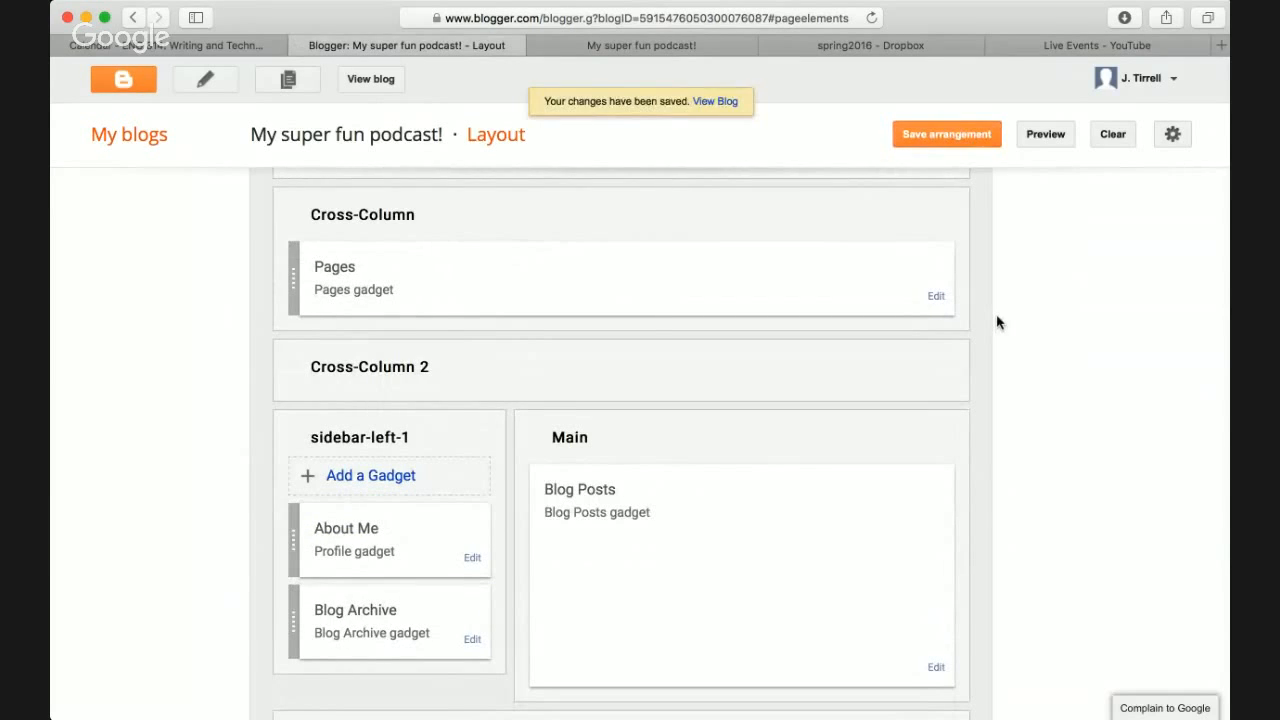
click(639, 46)
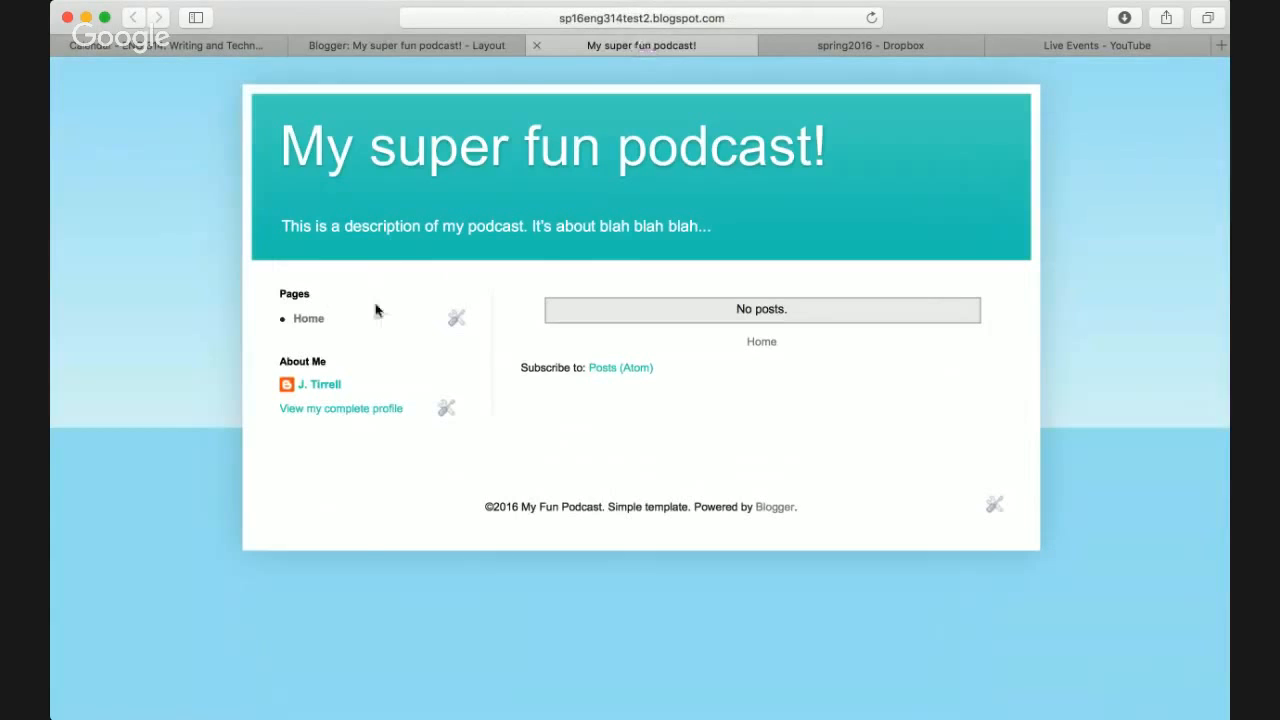
key(super+r)
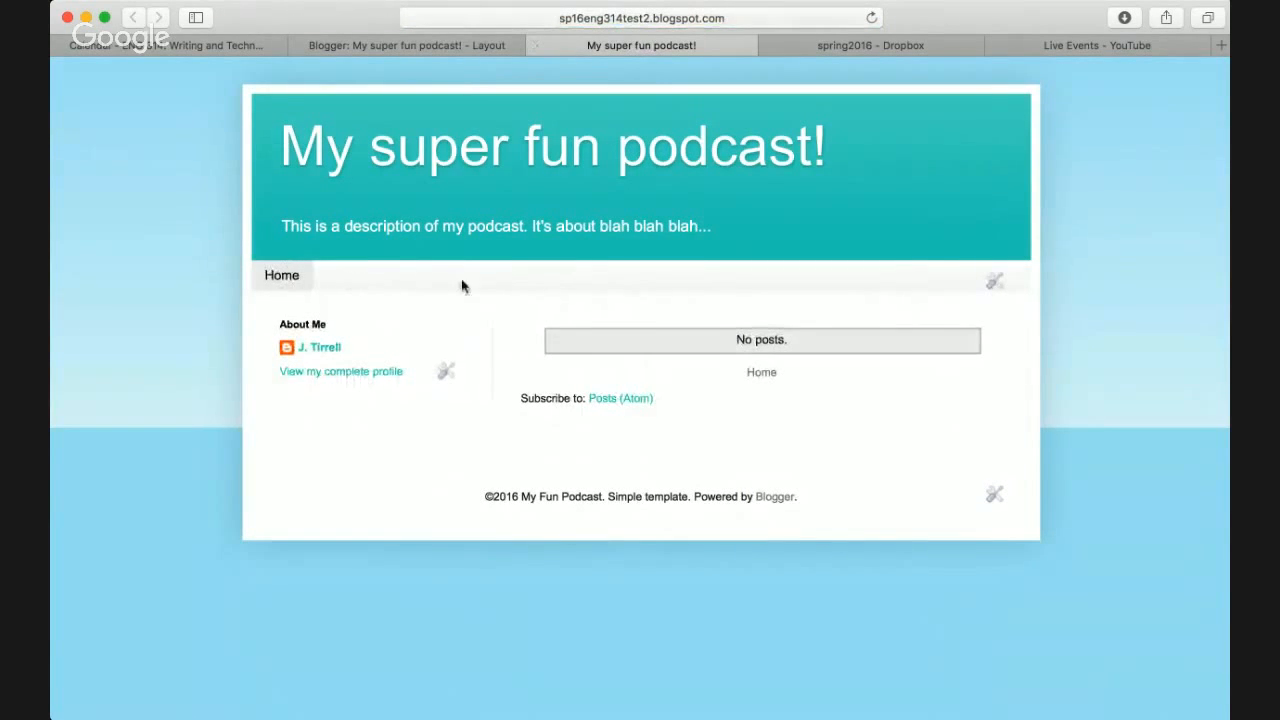
click(291, 280)
click(473, 50)
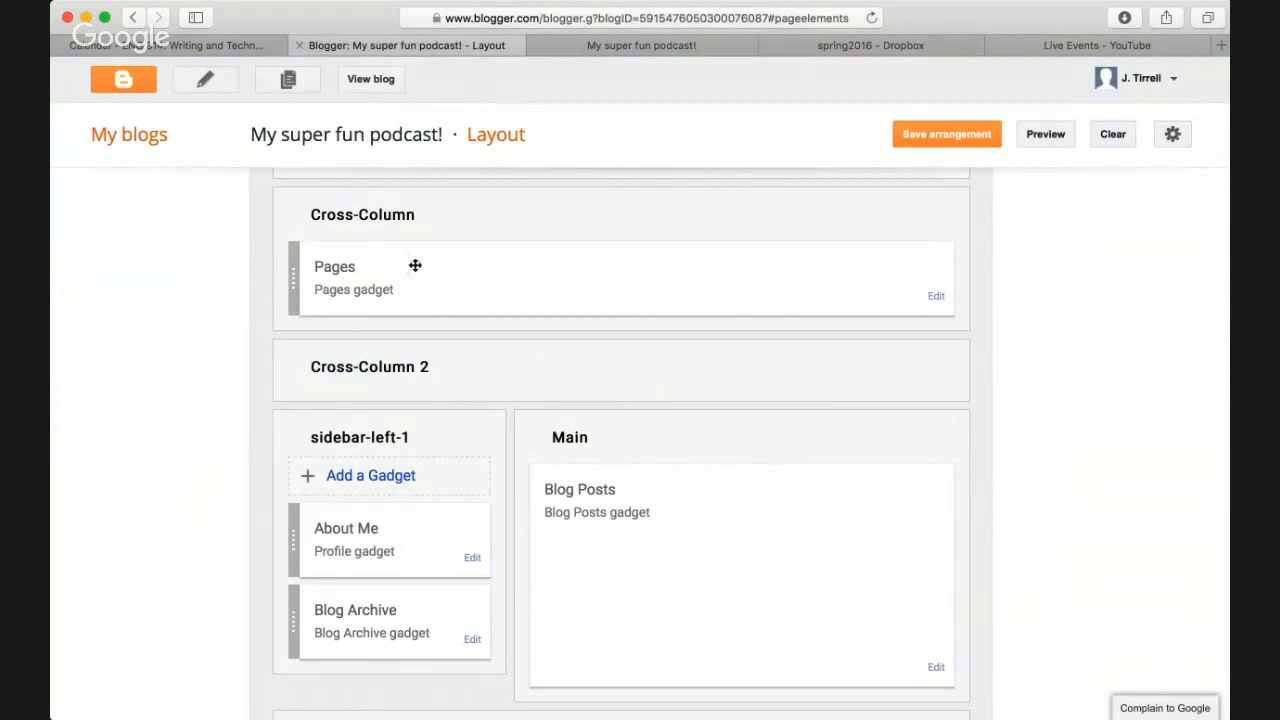
scroll(414, 263, up, 5)
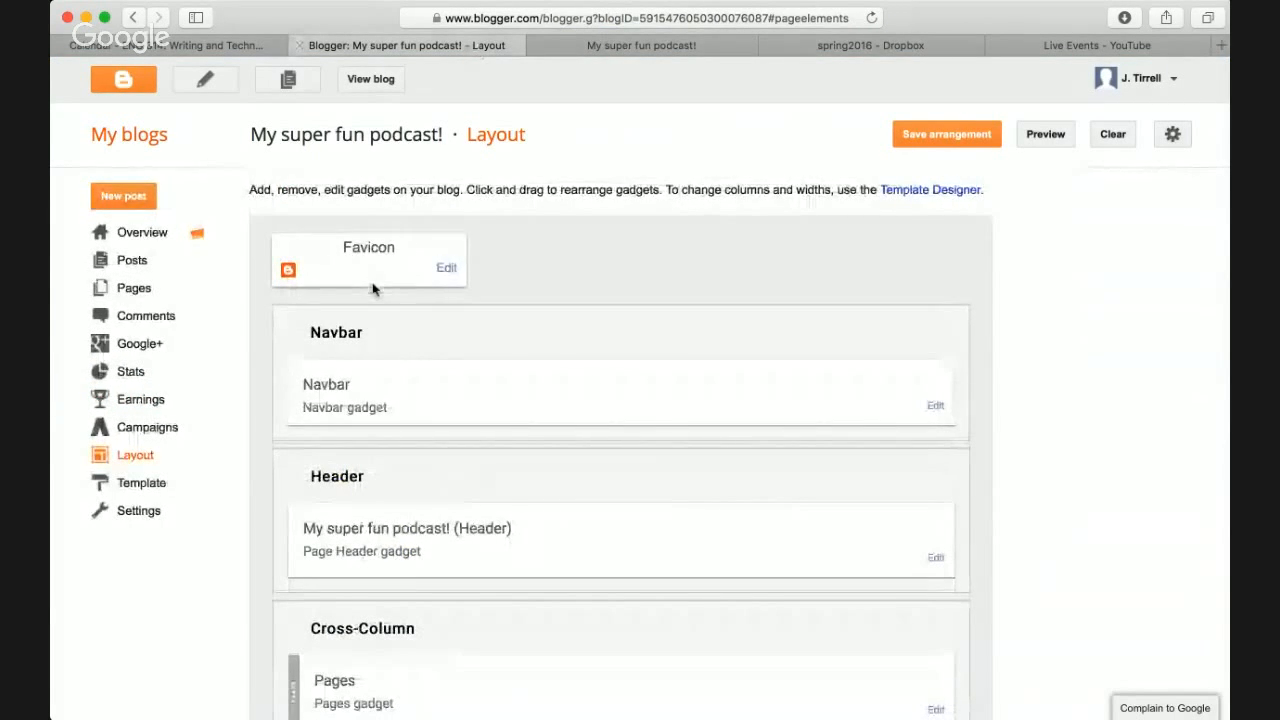
- Create a new page and type the sample line 'njkcd jnjk cjdsnkk bcjdsk cdksnjk bcdjs cjkds' in Compose
click(141, 297)
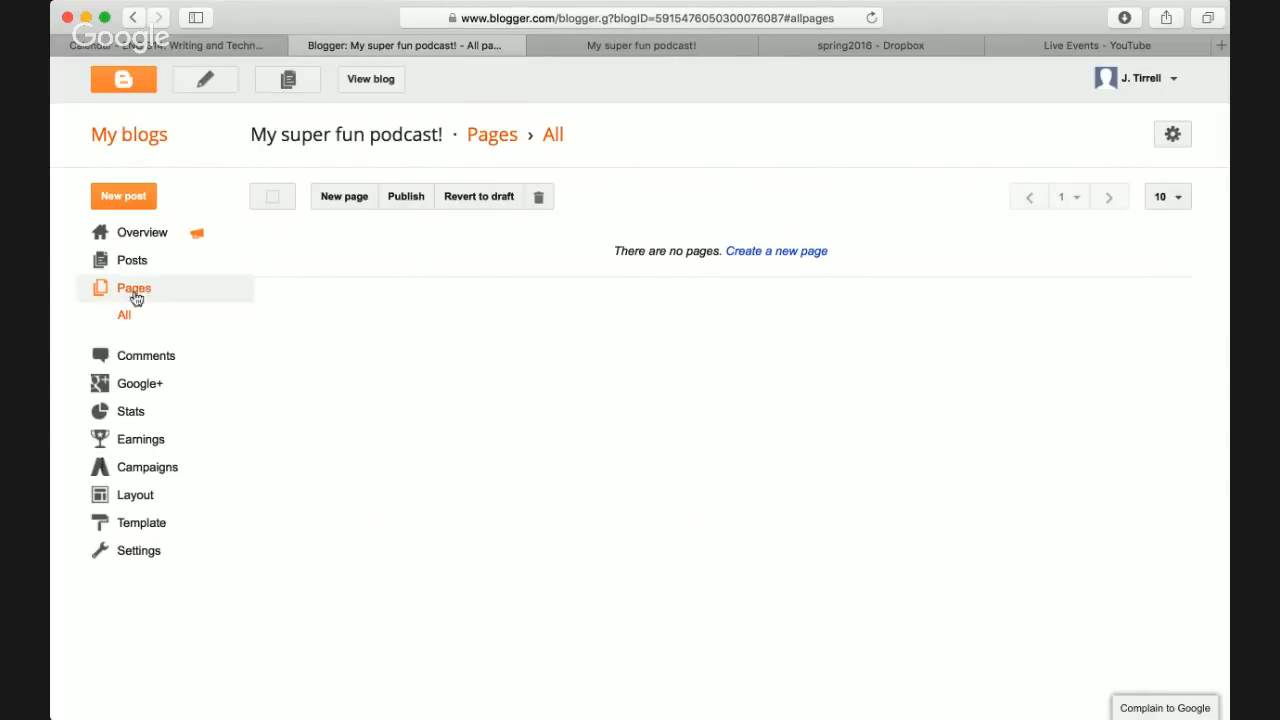
click(346, 197)
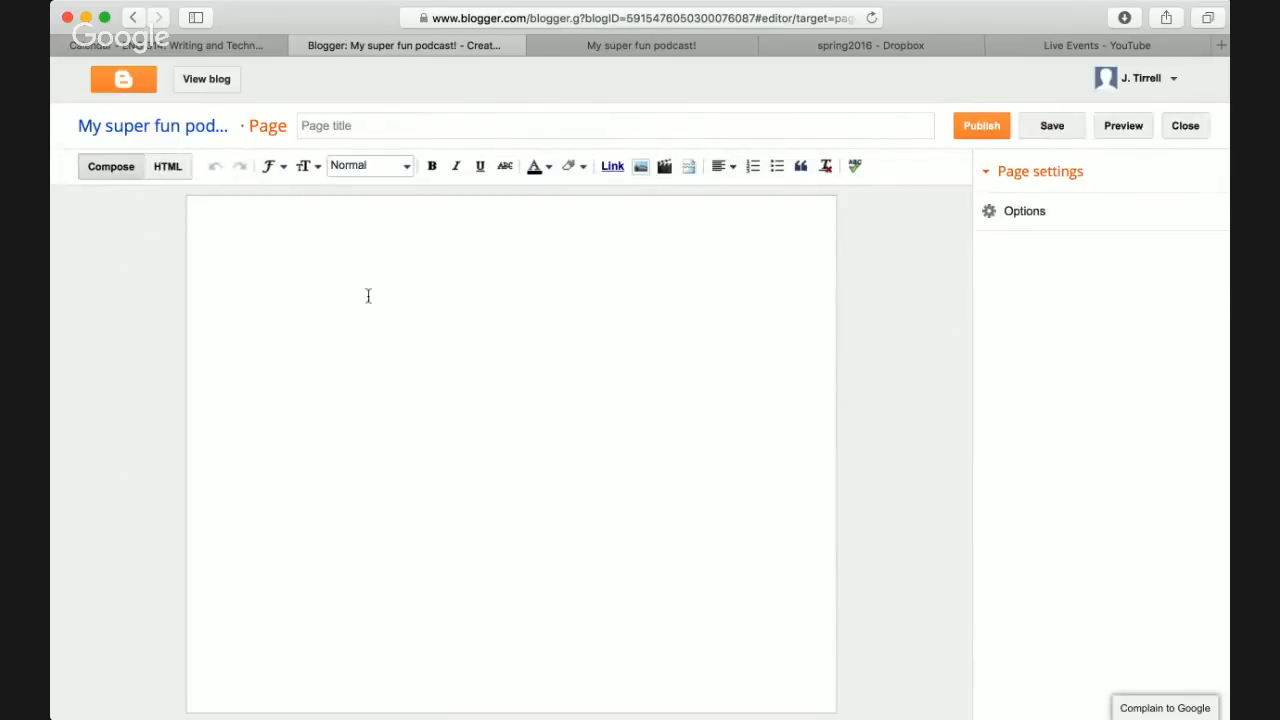
click(172, 172)
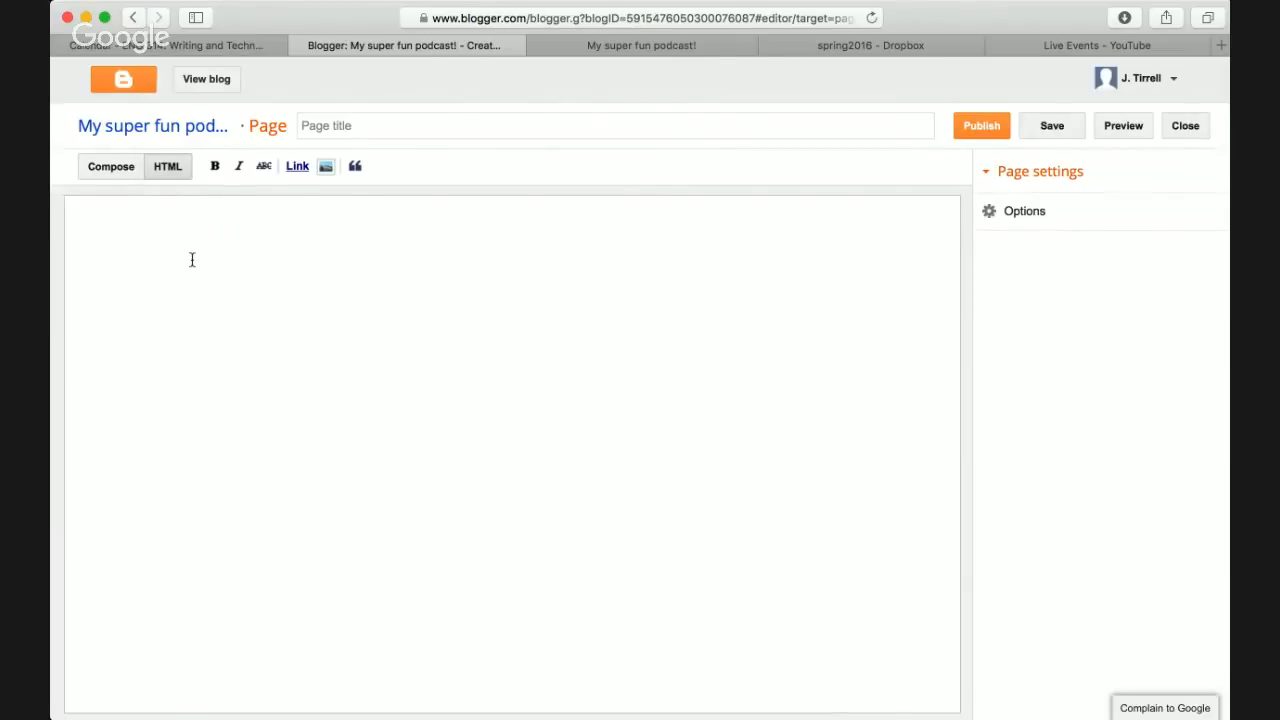
click(123, 173)
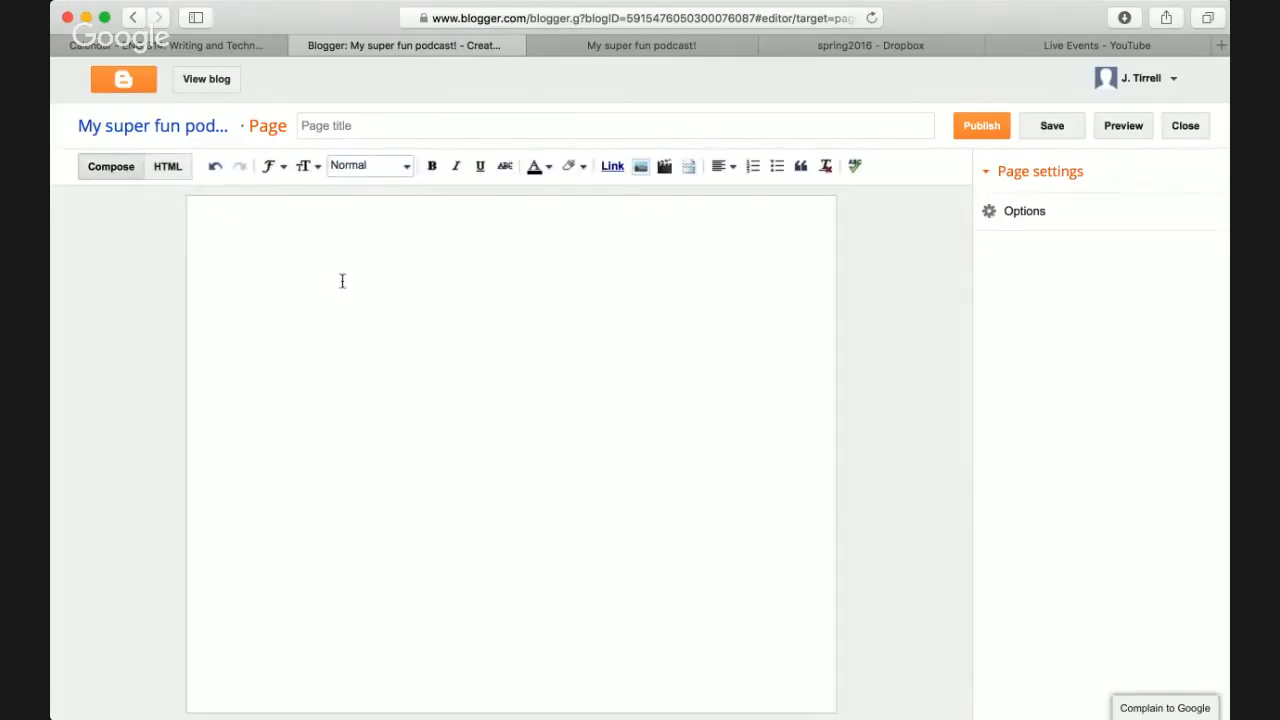
text(njkcd jnjk cjdsnkk bcjdsk cdksnjk bcdjs cjkds)
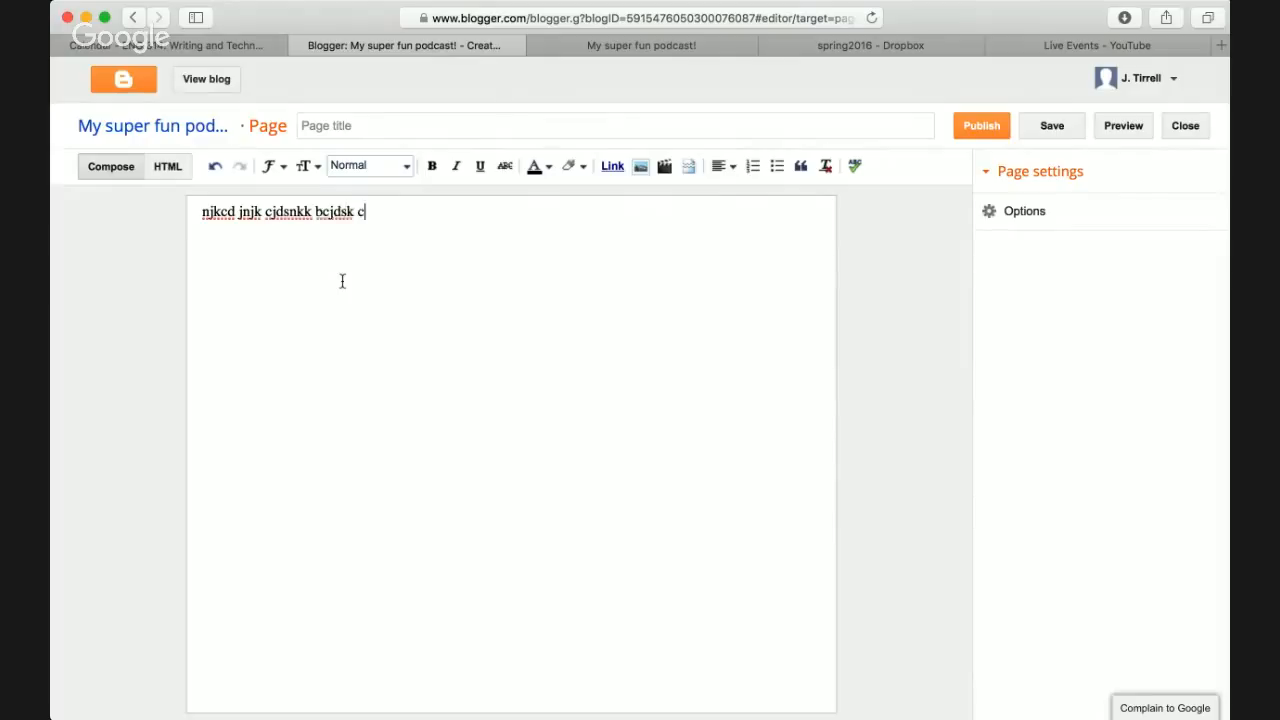
- Bold 'bcjdsk', italicise 'bcdjs', and start a link on 'cdksnjk'
double_click(335, 211)
click(431, 165)
double_click(426, 211)
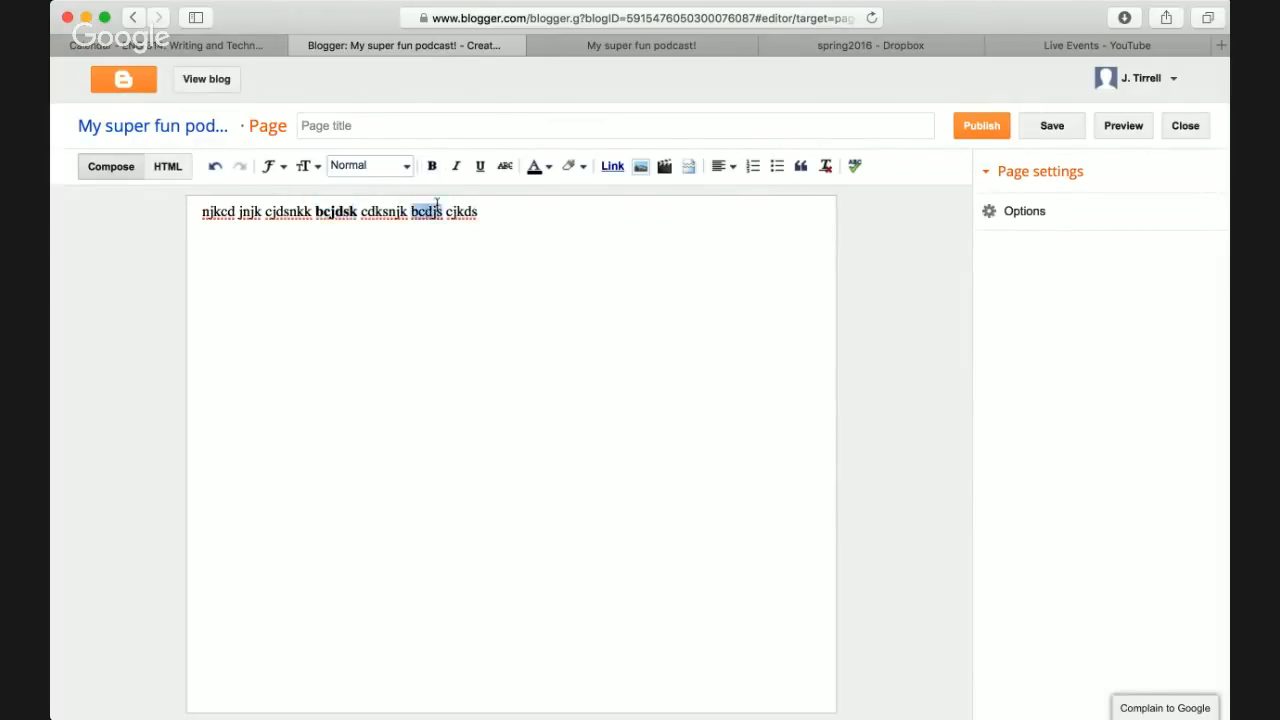
click(456, 165)
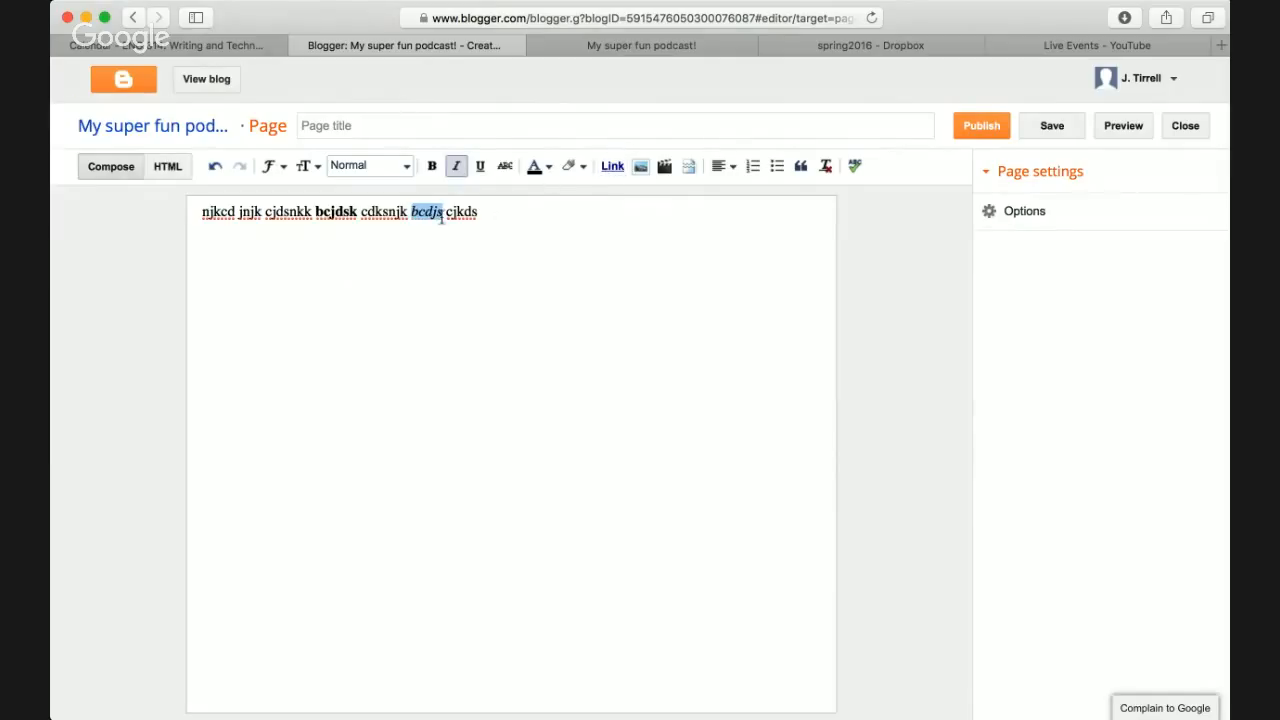
double_click(385, 211)
click(612, 166)
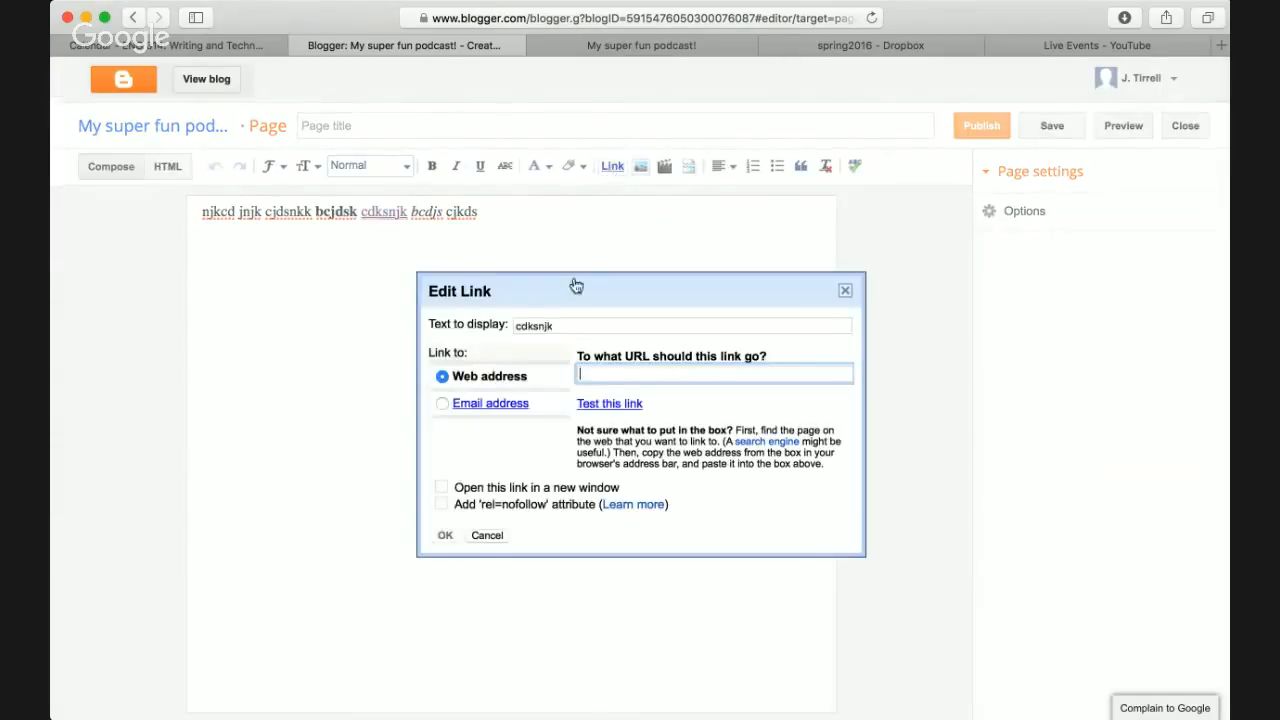
text(http://www.gooogle.com)
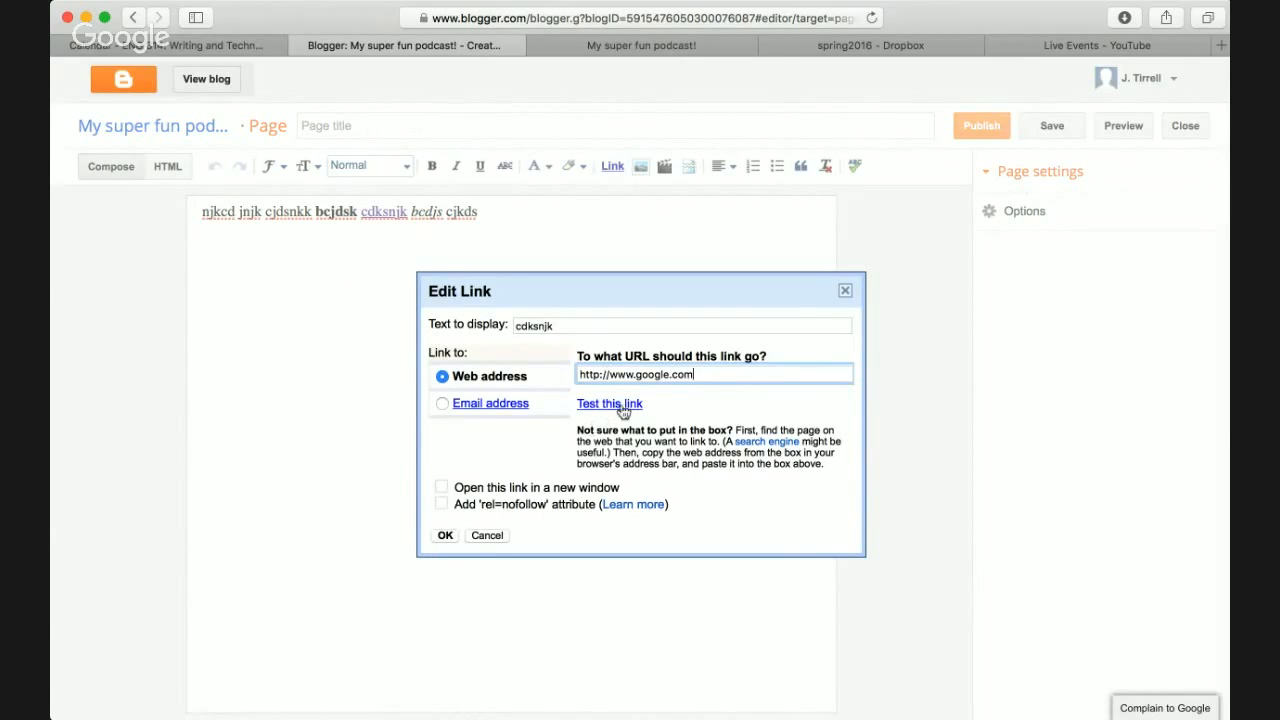
click(618, 404)
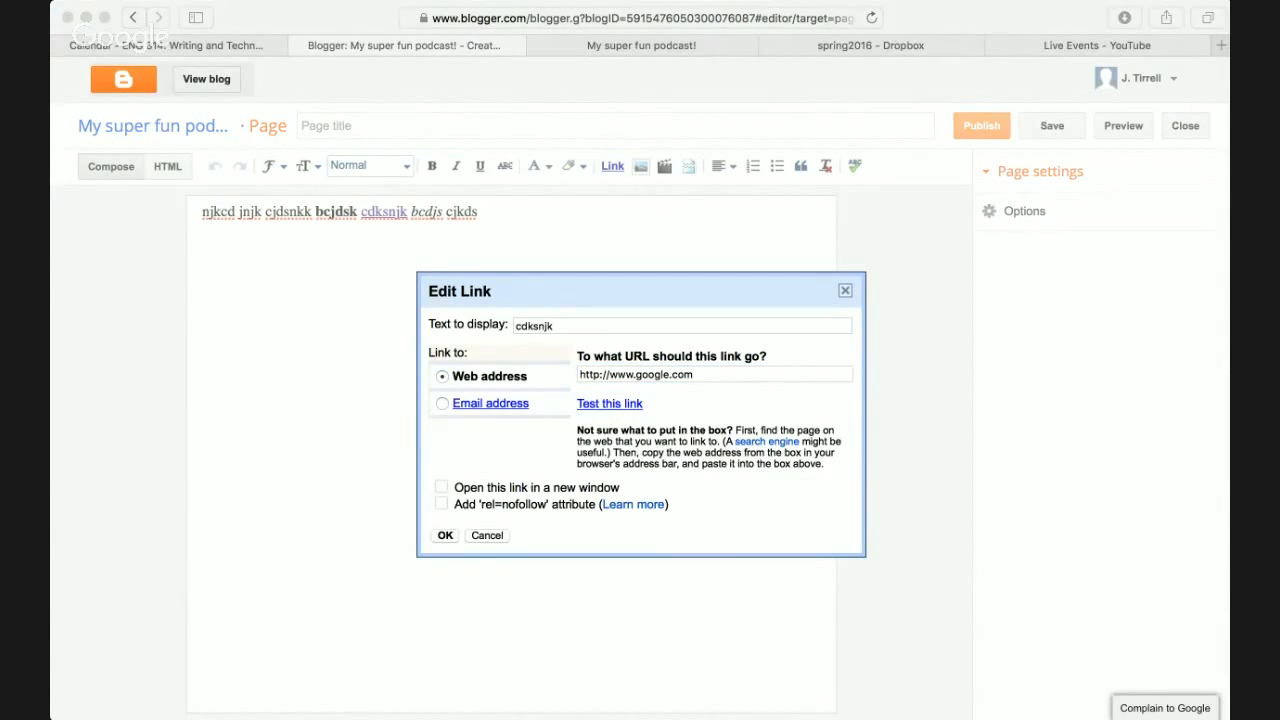
key(super+w)
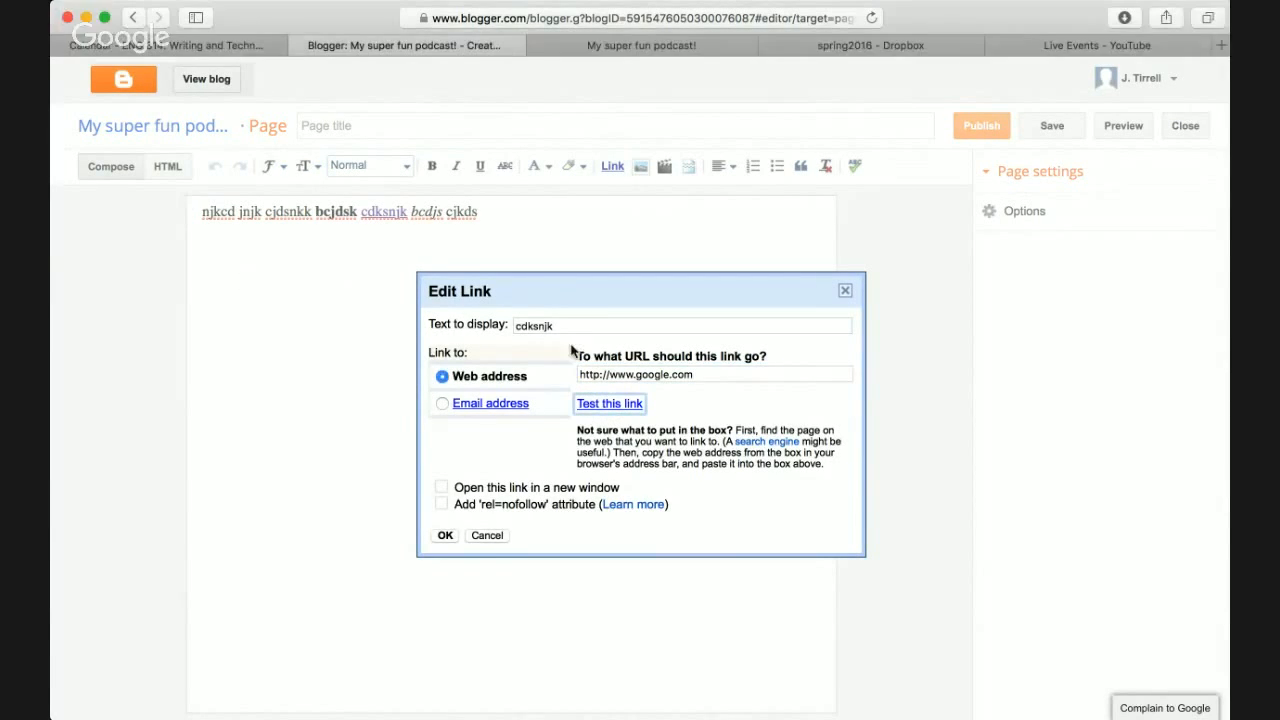
click(443, 536)
click(413, 290)
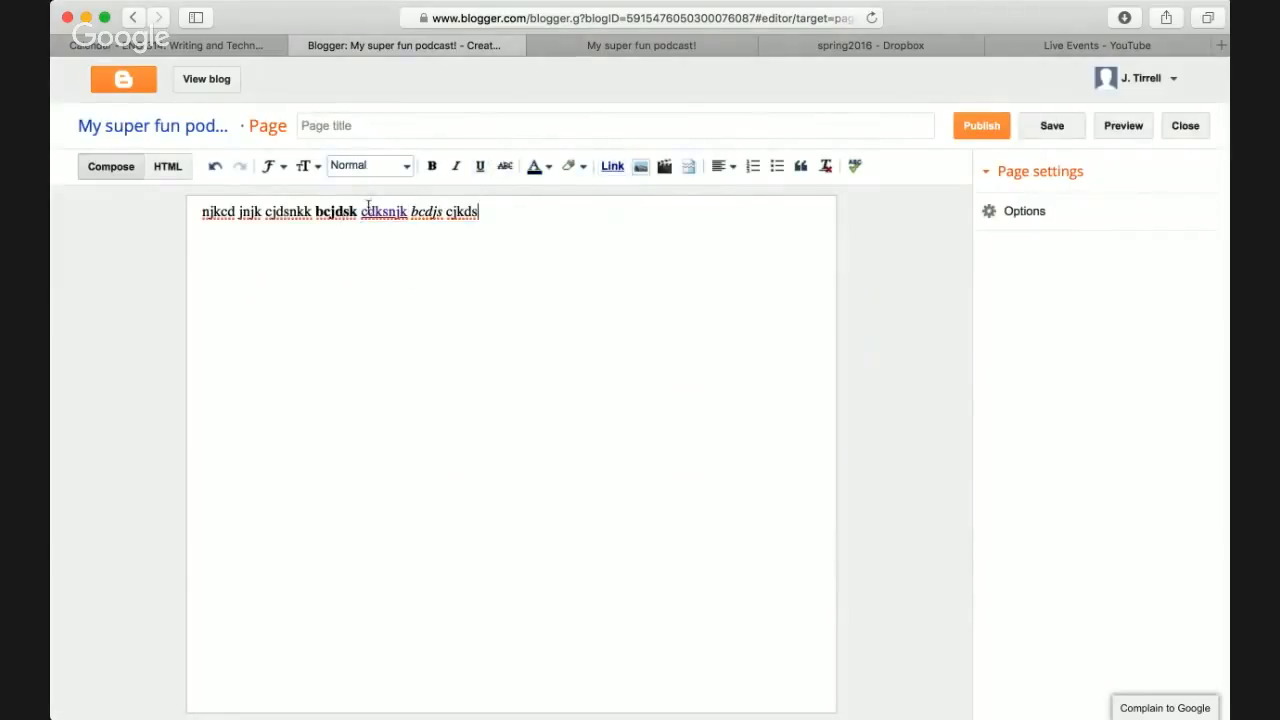
click(982, 128)
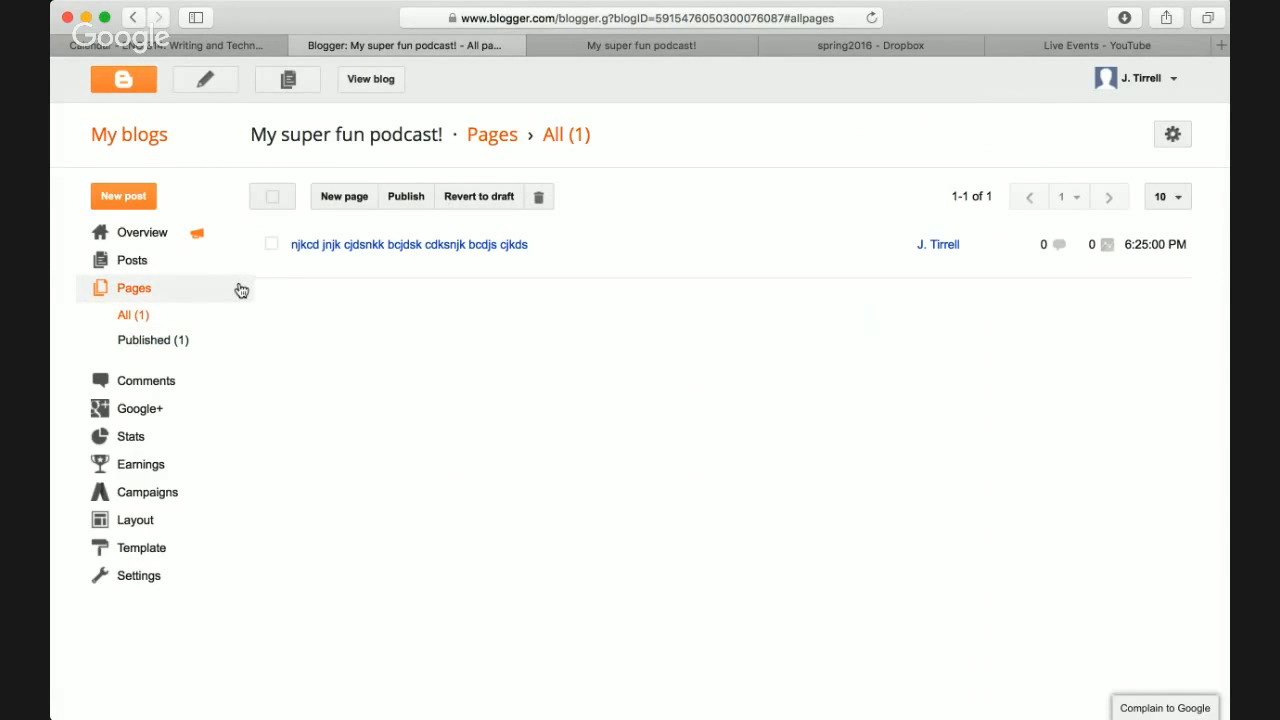
- Reload the live blog to look for the newly published page
key(ctrl+Tab)
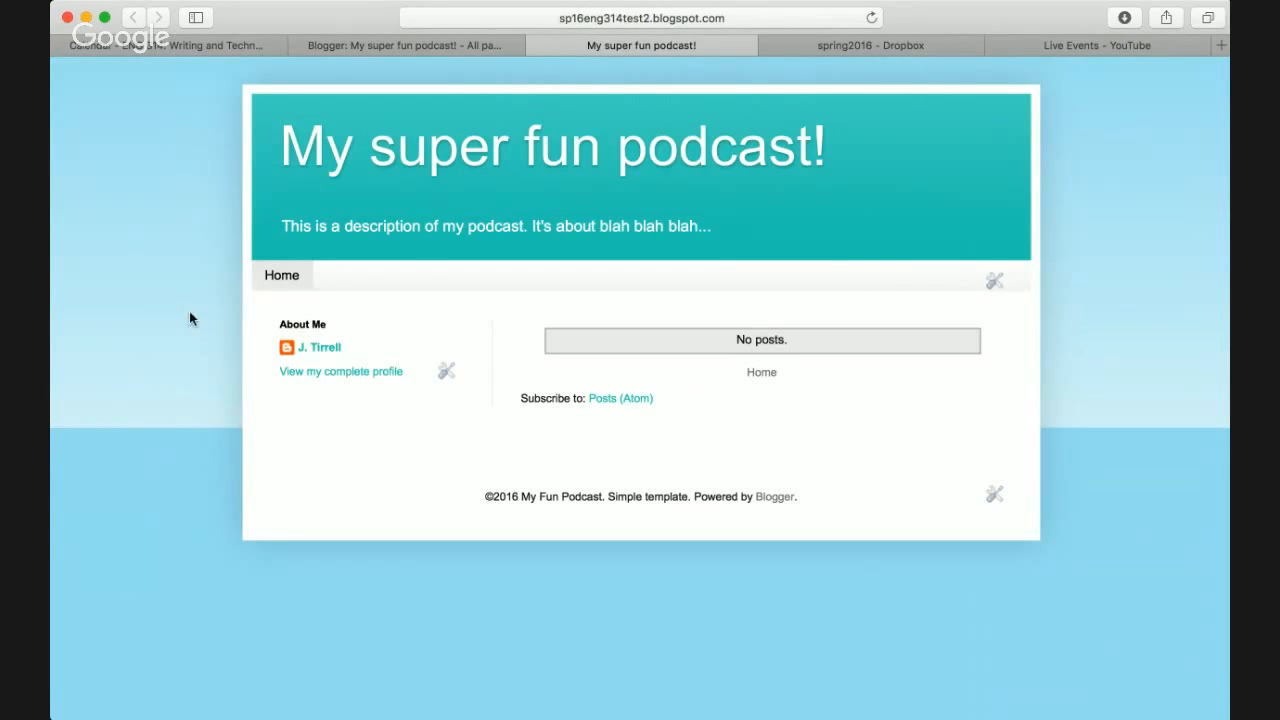
key(super+r)
key(ctrl+shift+Tab)
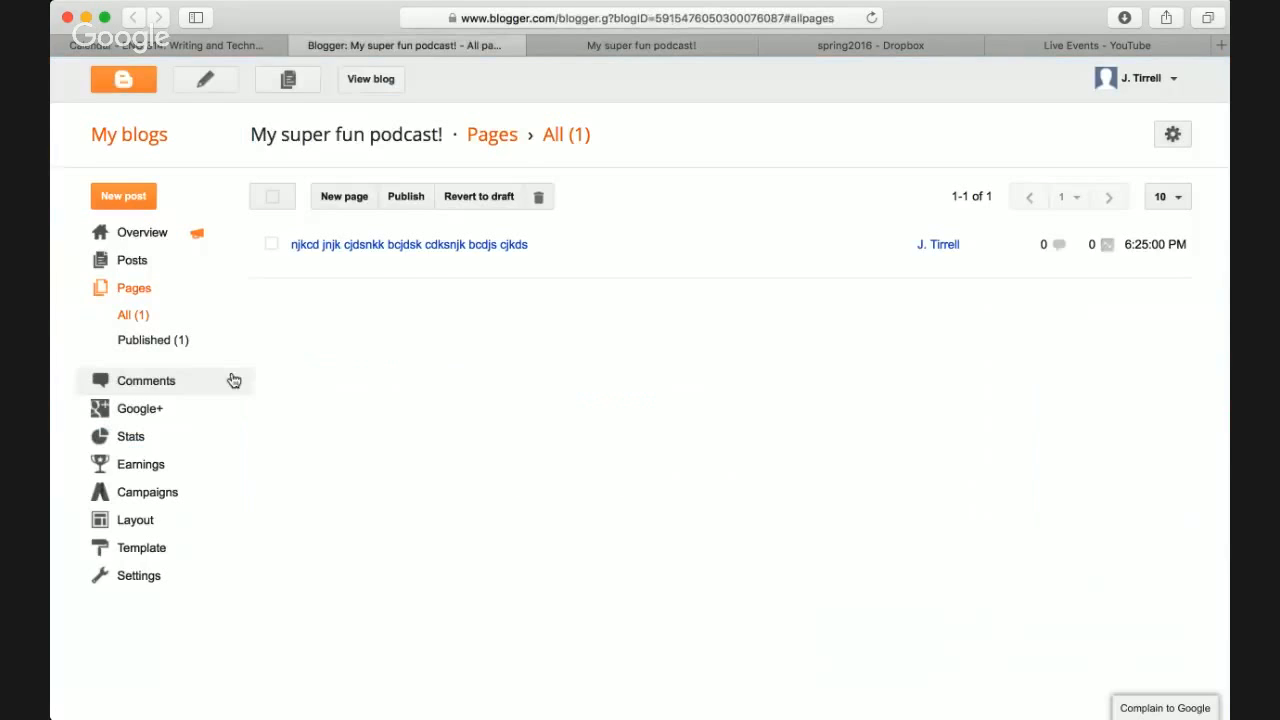
- Review the Header and Pages gadget settings in the Layout editor
click(144, 525)
scroll(357, 405, down, 1)
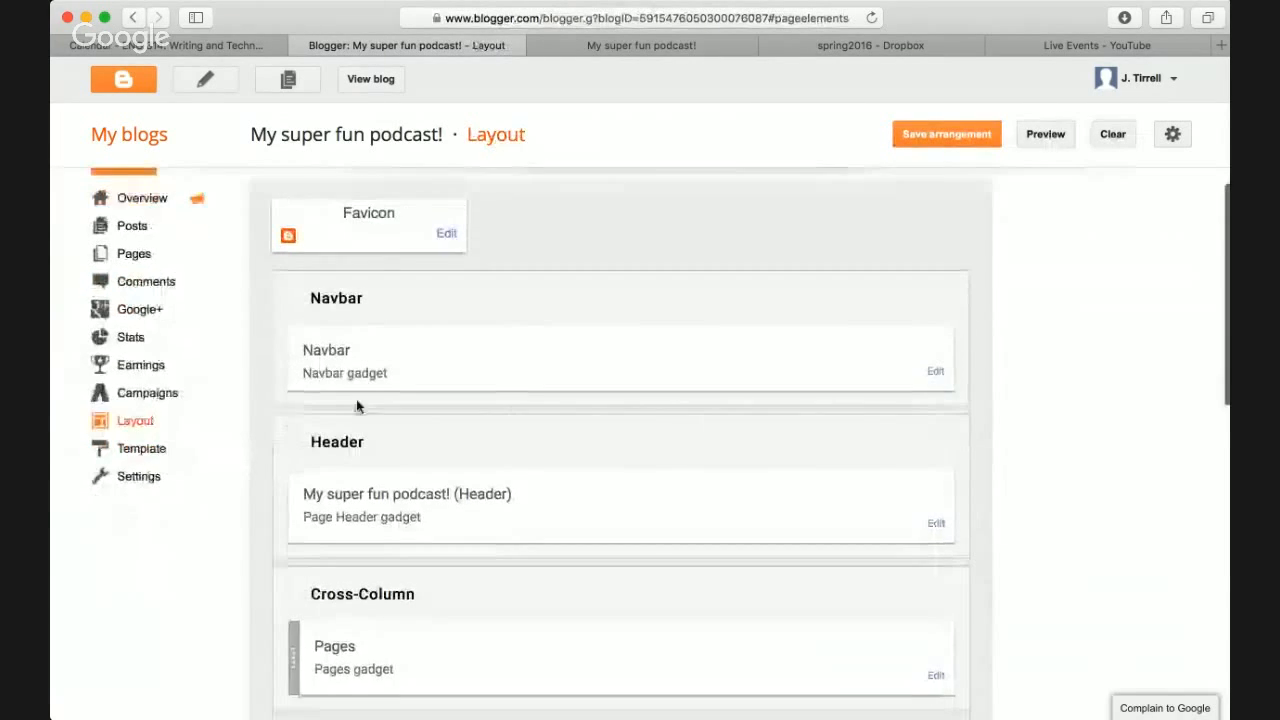
scroll(414, 423, down, 4)
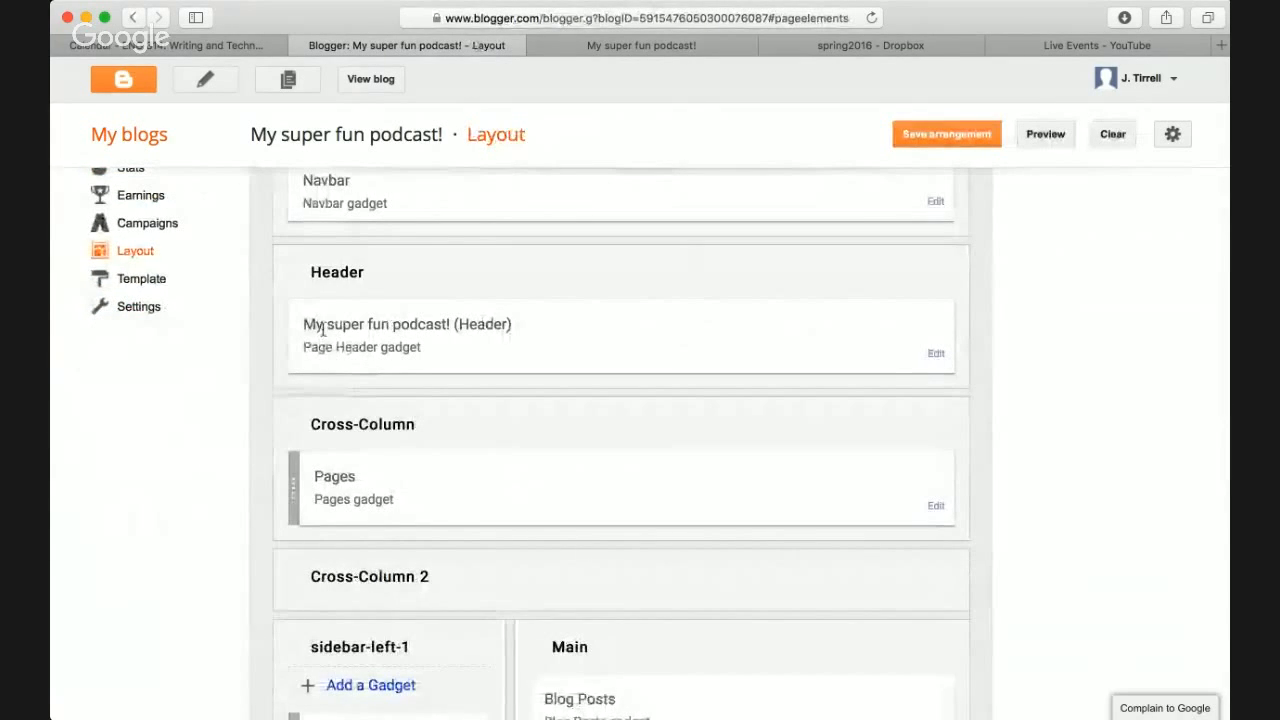
click(936, 354)
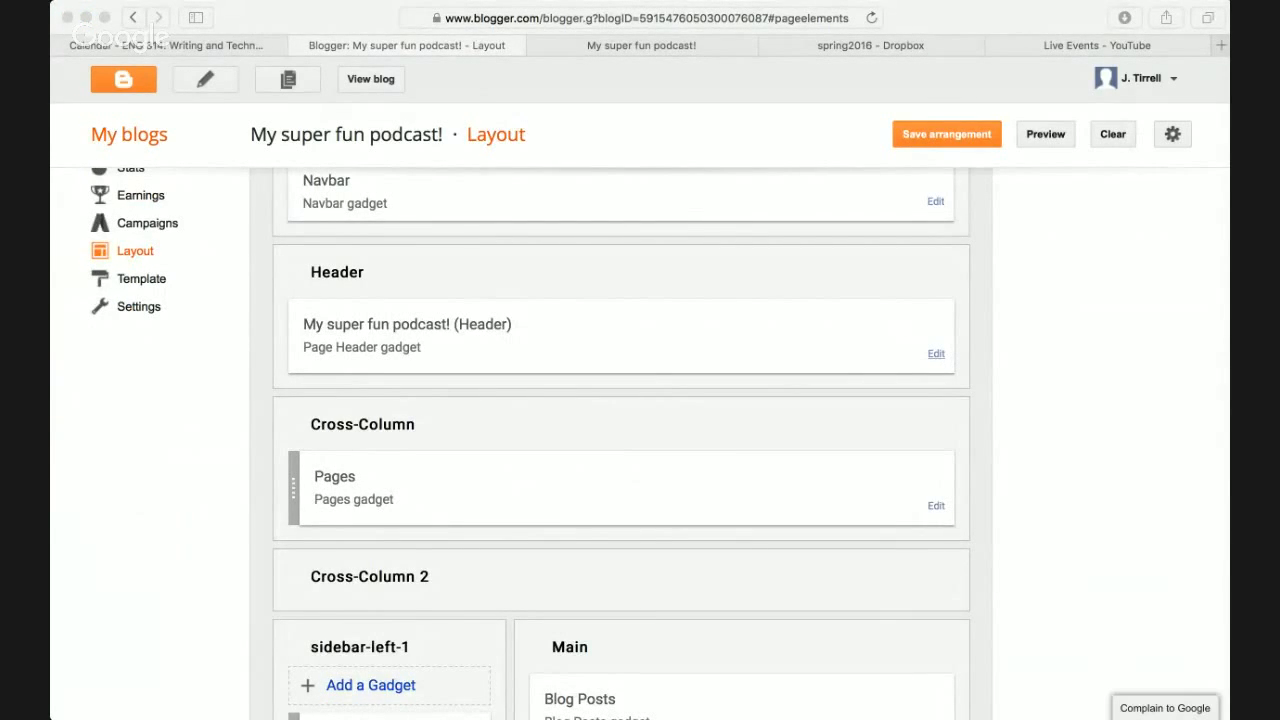
scroll(377, 360, down, 2)
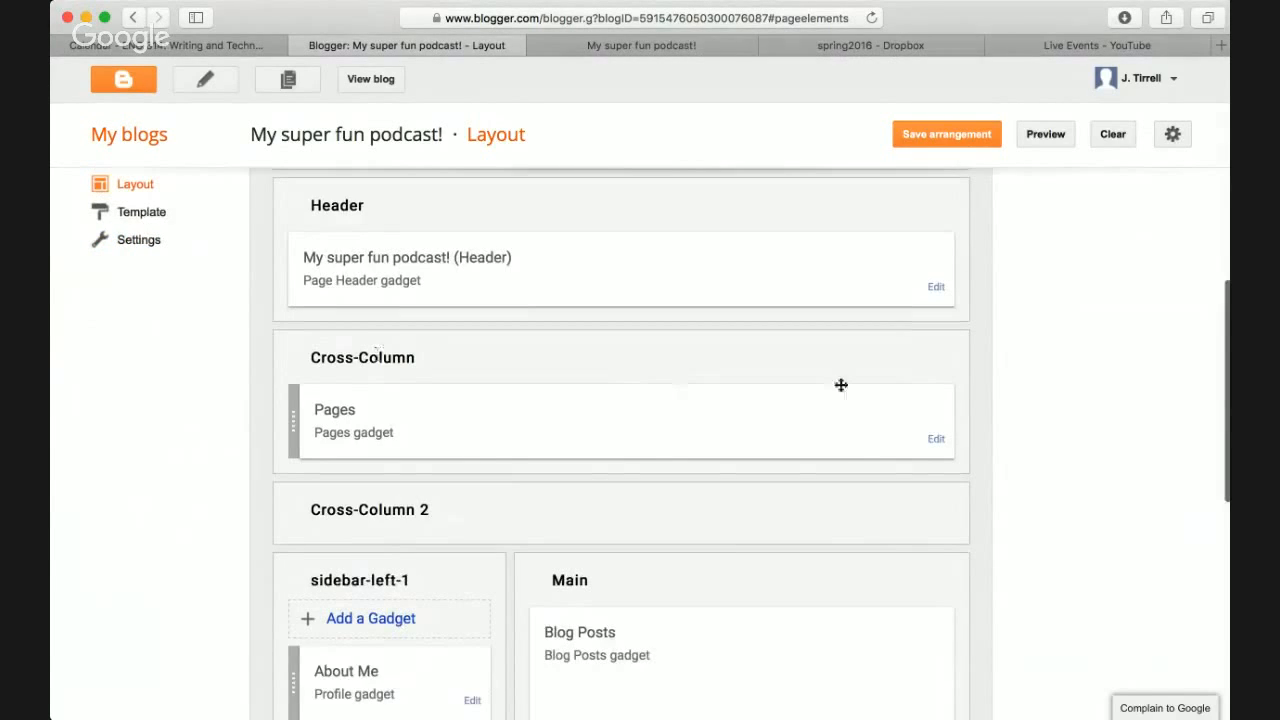
click(935, 442)
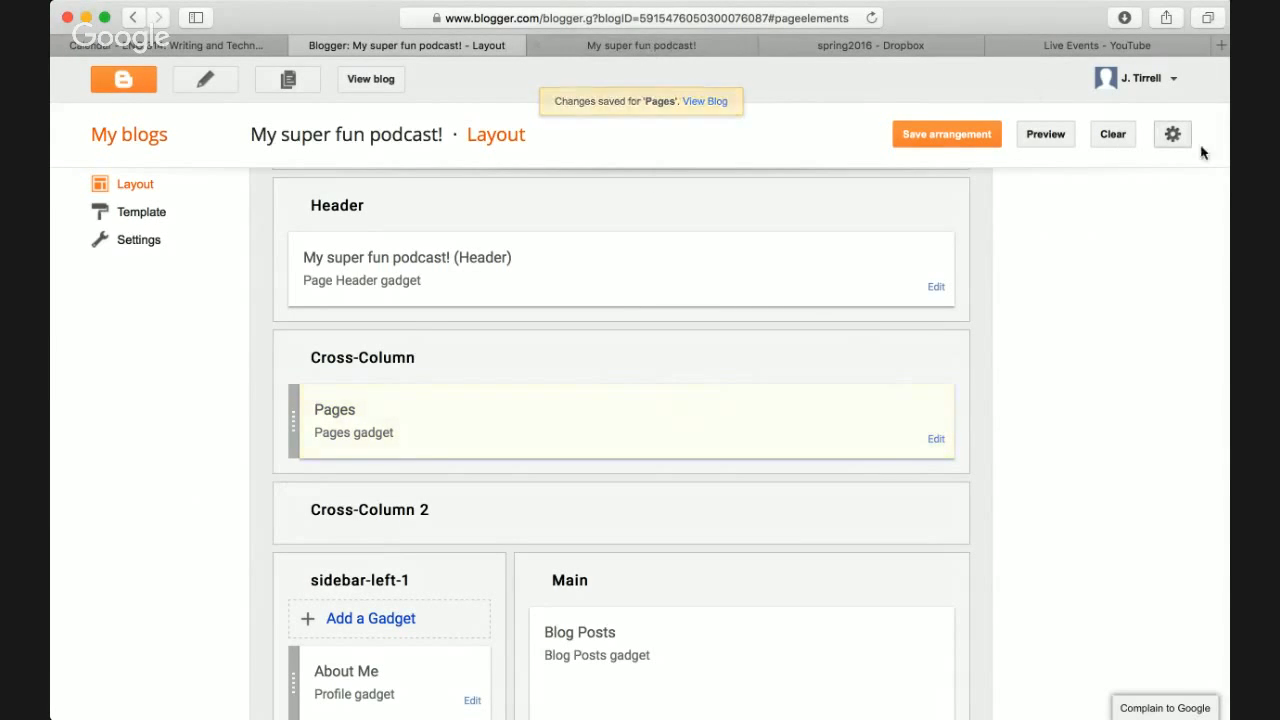
- Save the layout arrangement and reload the live blog to see the page tab
click(947, 134)
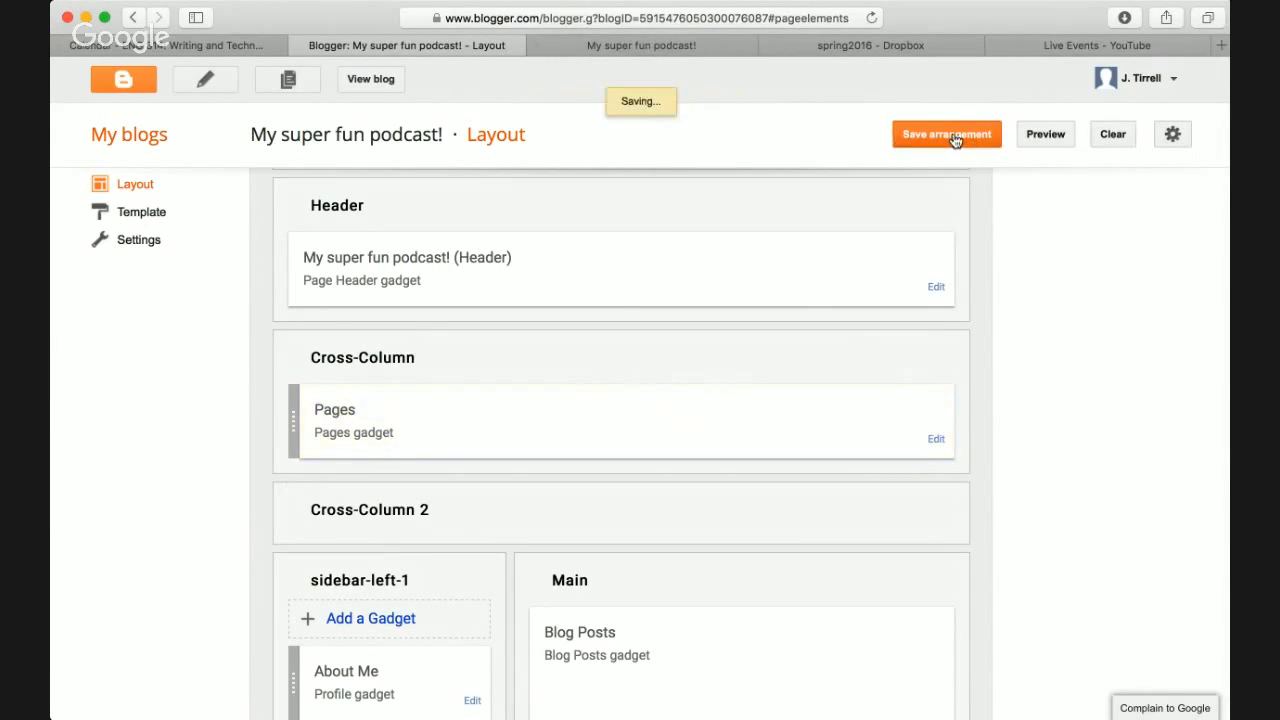
click(684, 45)
key(super+r)
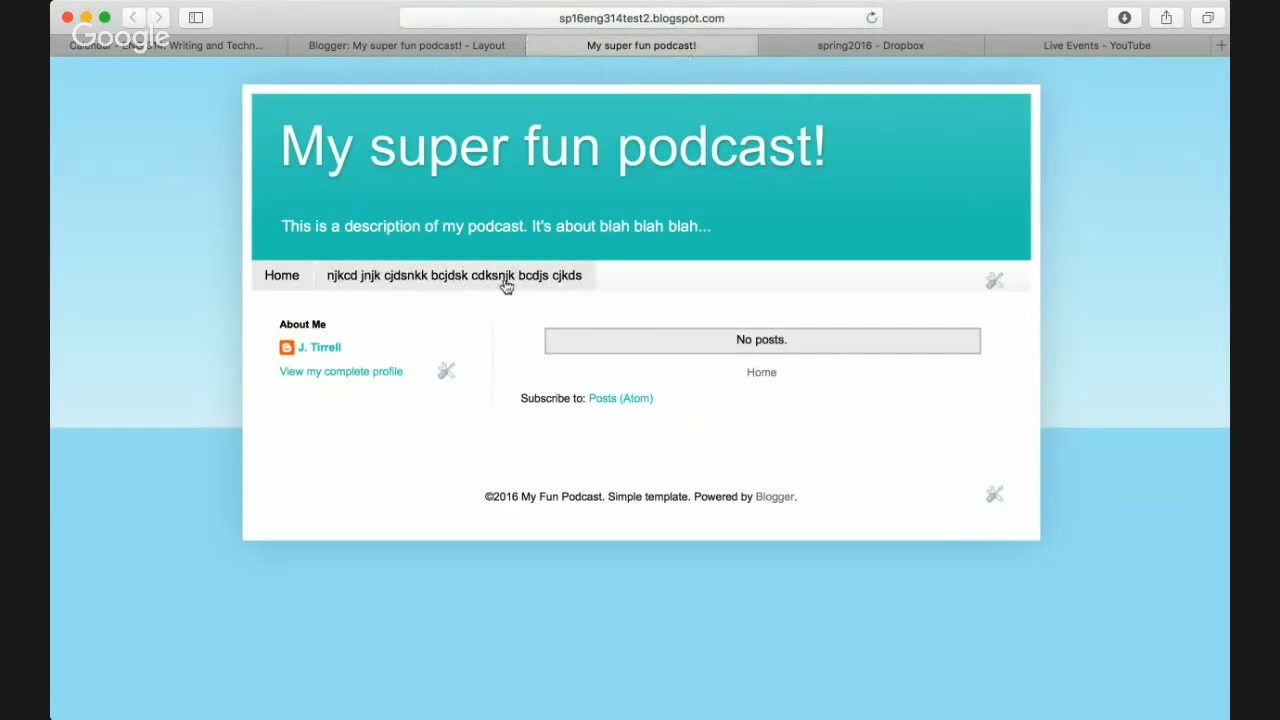
click(427, 46)
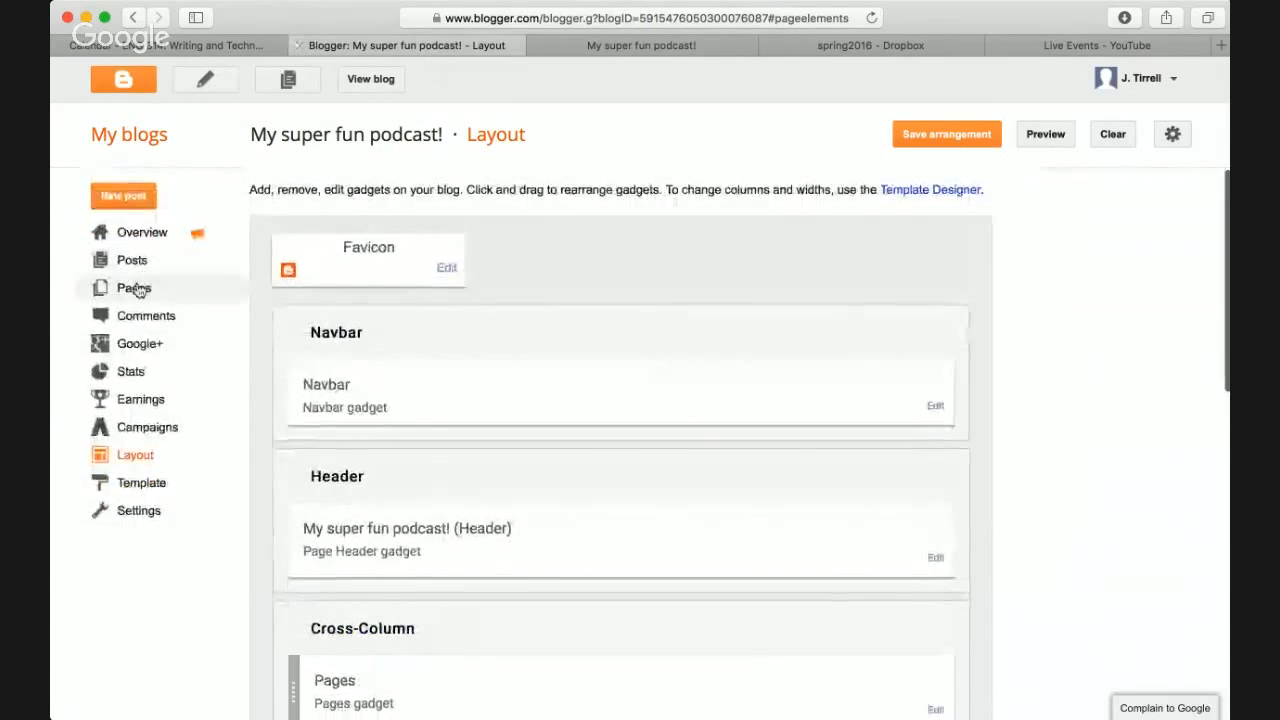
- Retitle the existing page 'About' and update it
click(133, 288)
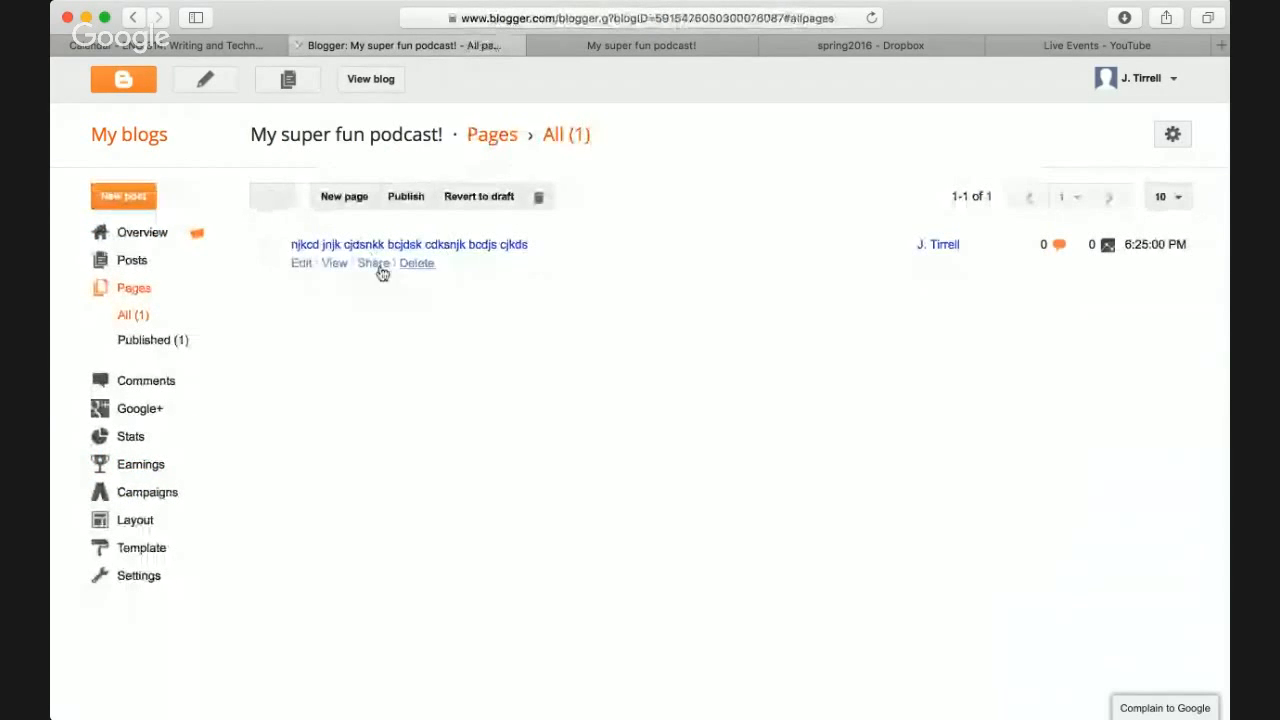
click(301, 263)
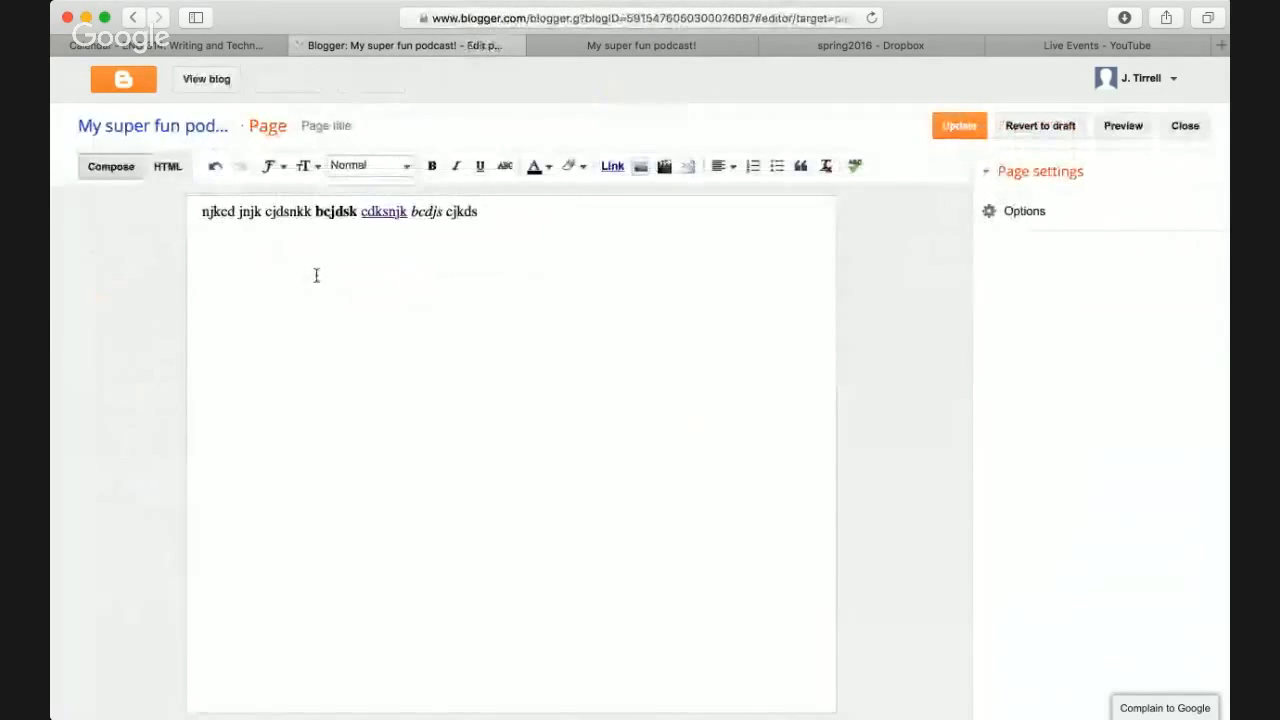
click(369, 124)
text(About)
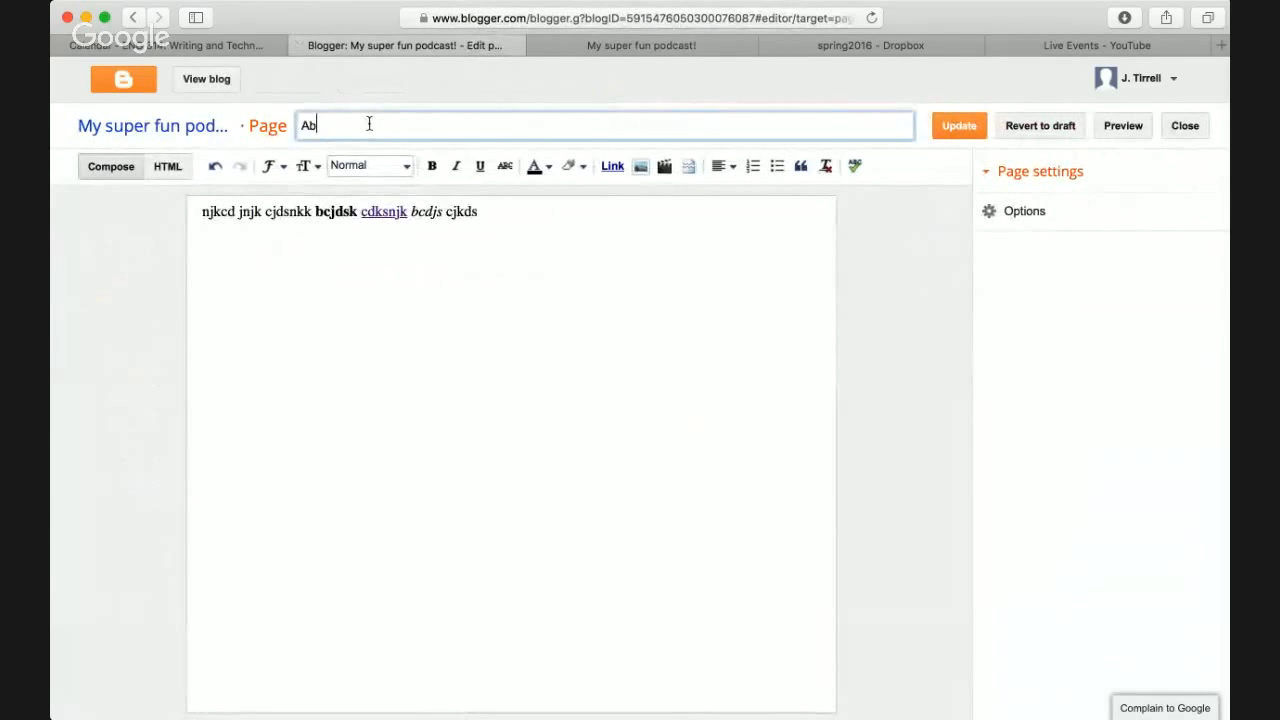
click(944, 131)
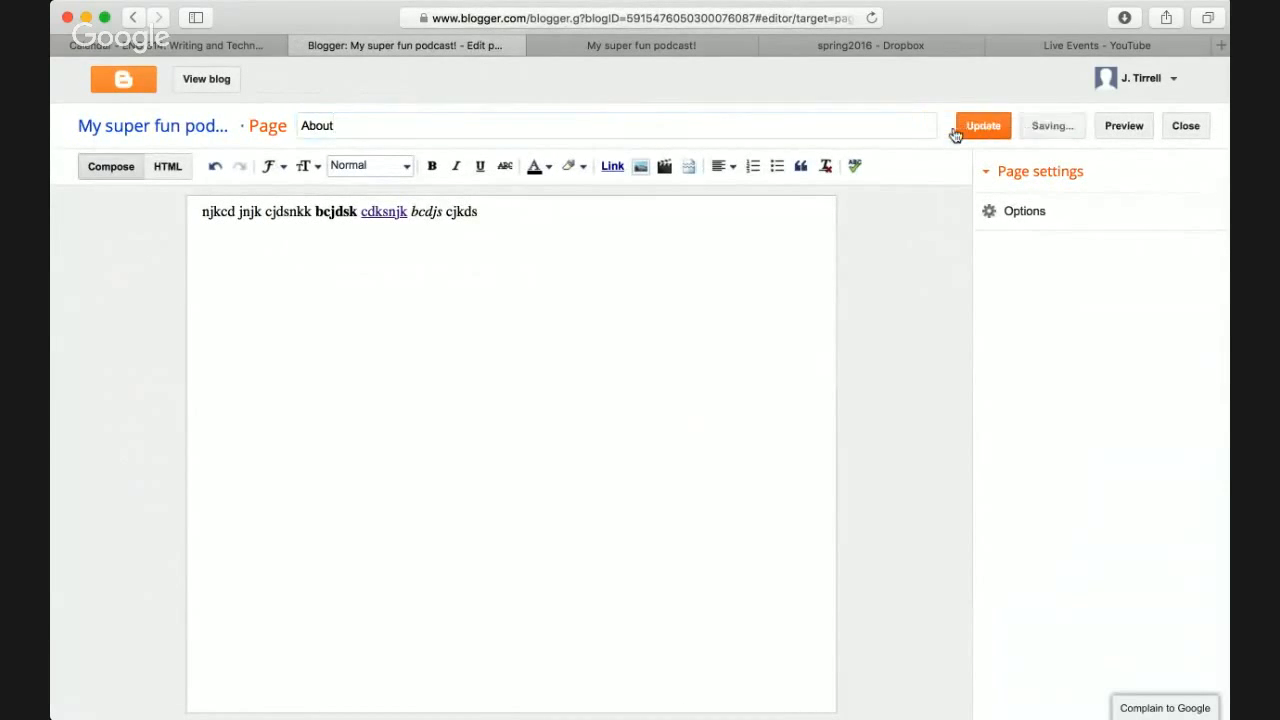
- Check the About and Home links on the live blog, then go back to the pages list
click(591, 46)
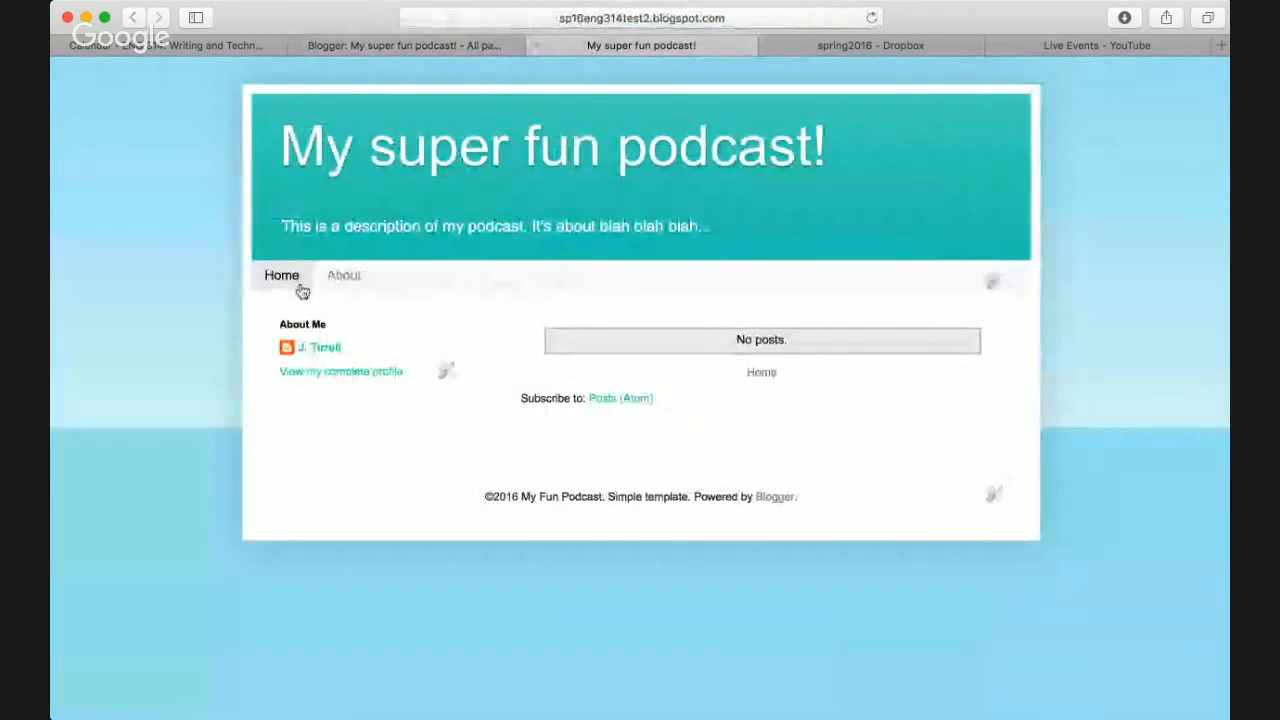
click(340, 280)
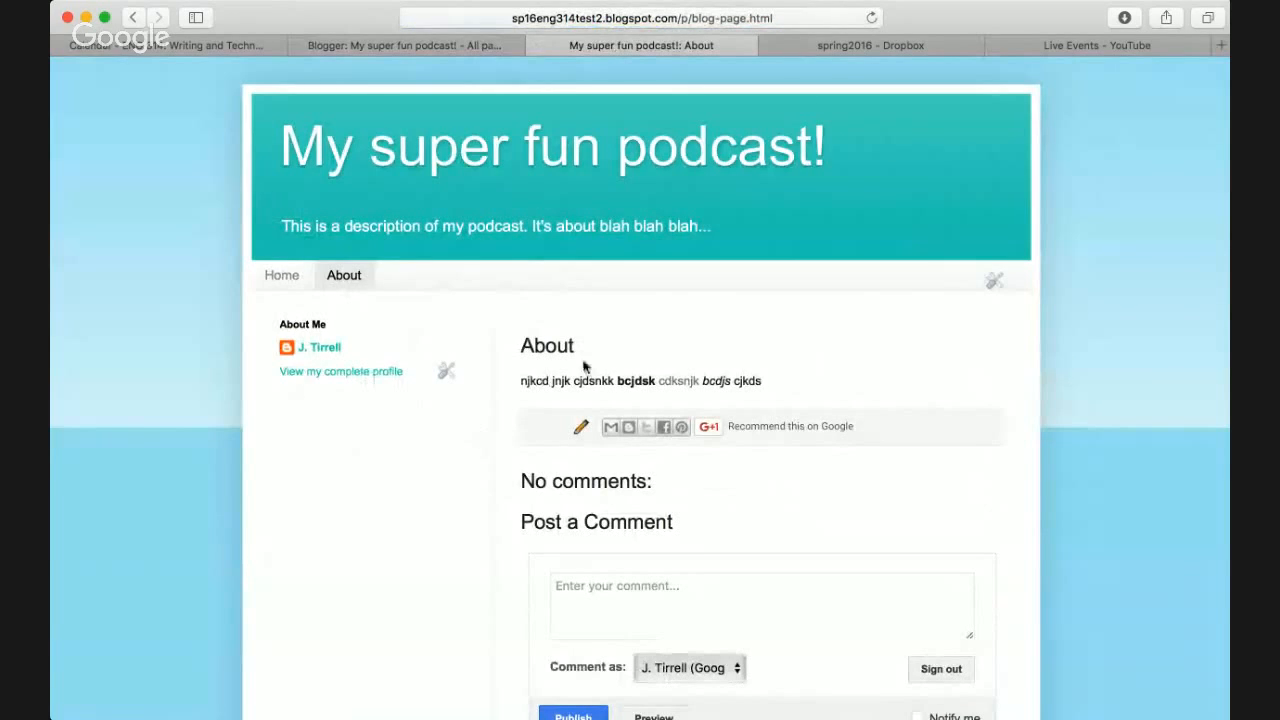
scroll(623, 445, down, 2)
scroll(579, 373, up, 2)
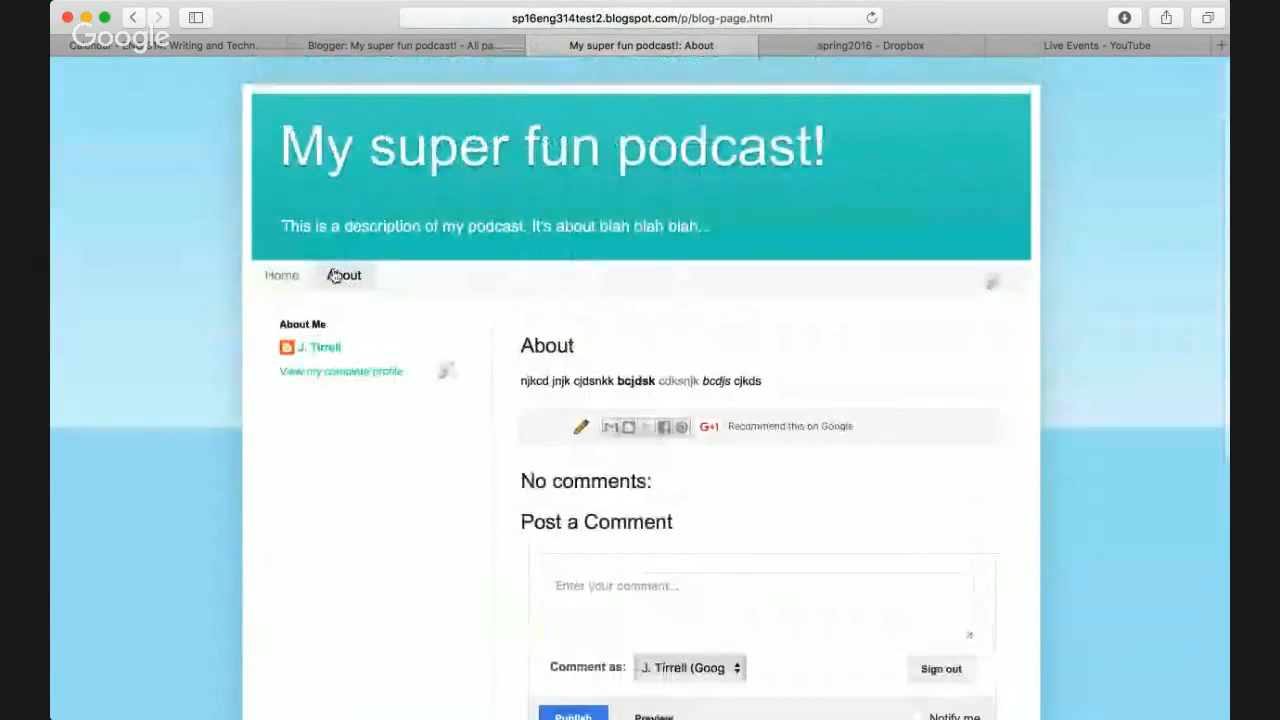
click(282, 280)
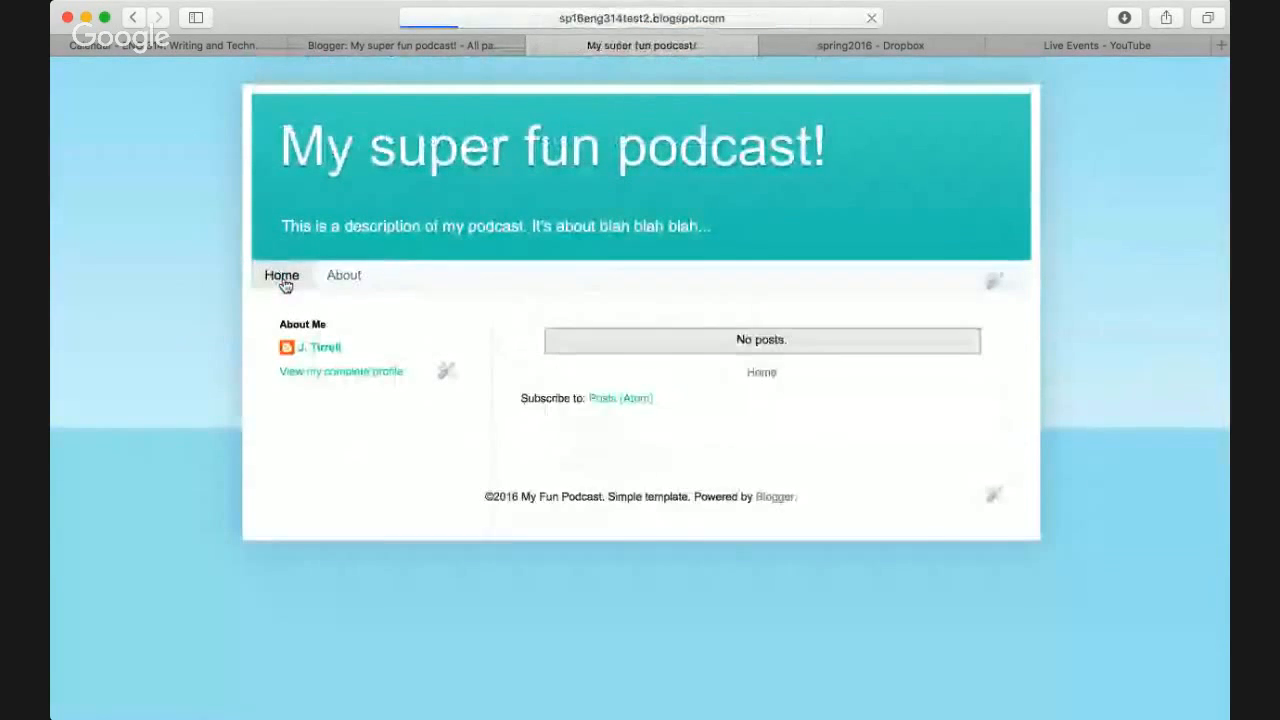
click(689, 17)
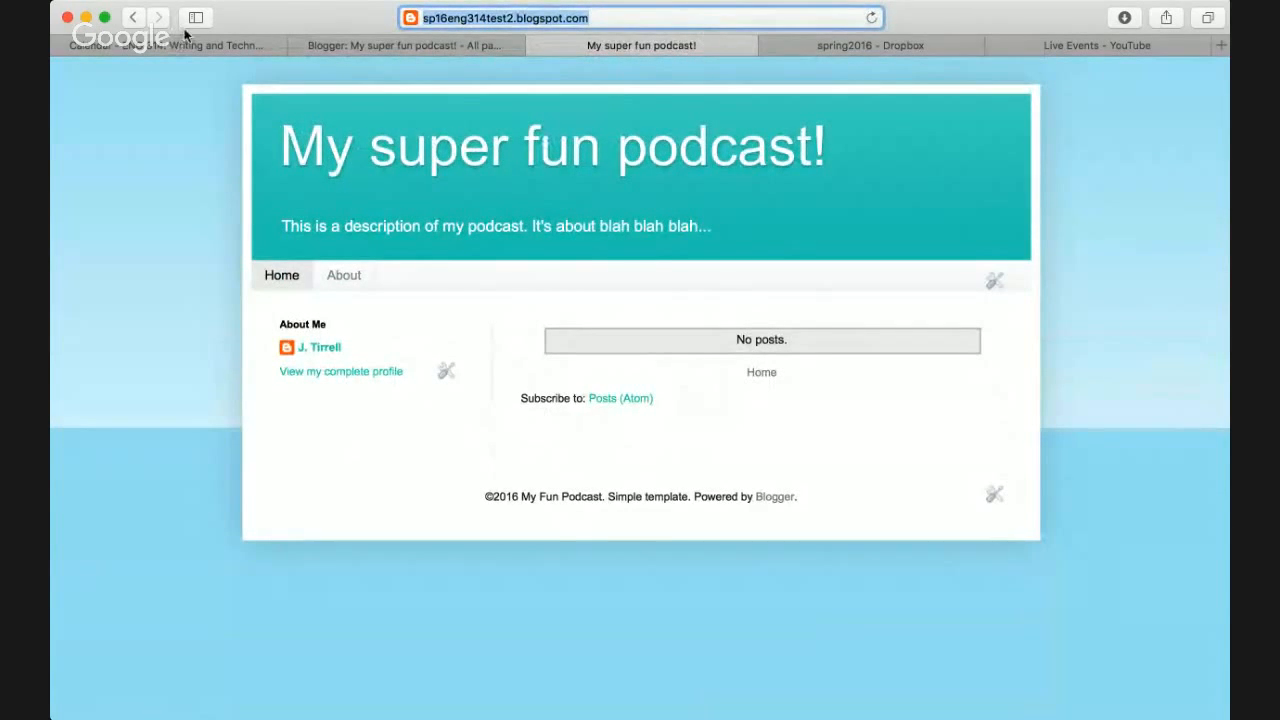
key(super+Tab)
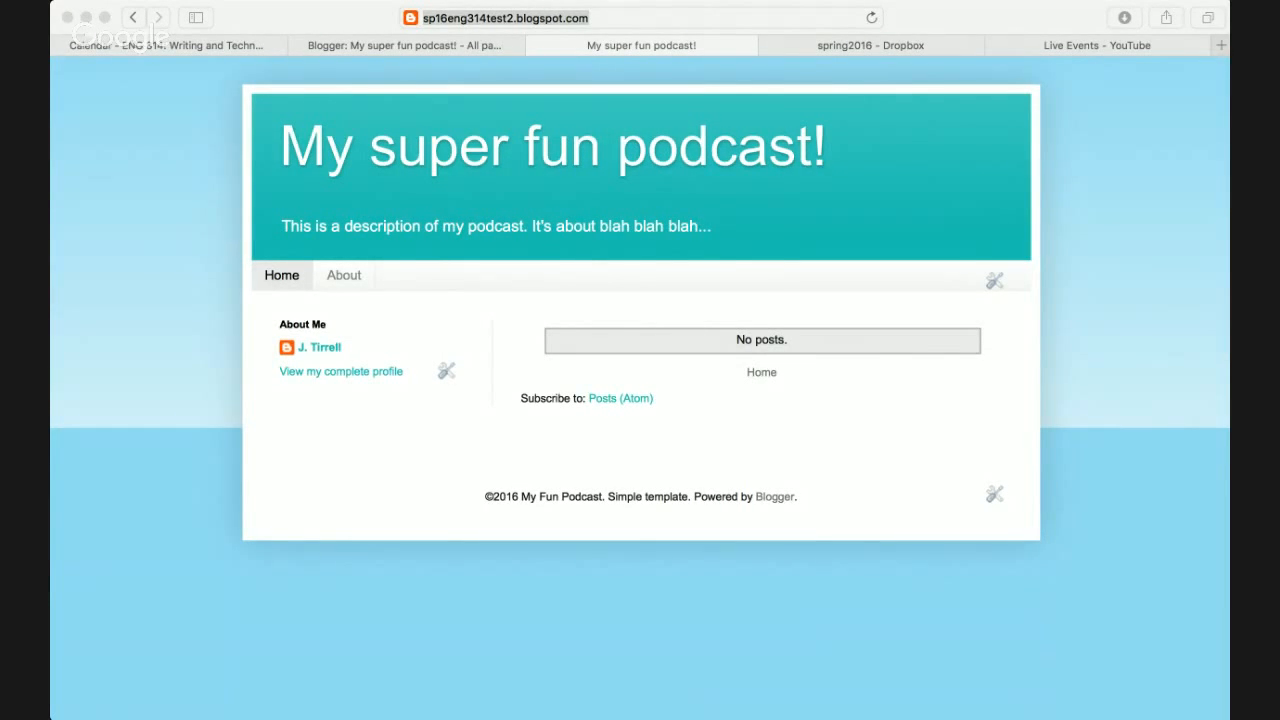
click(291, 255)
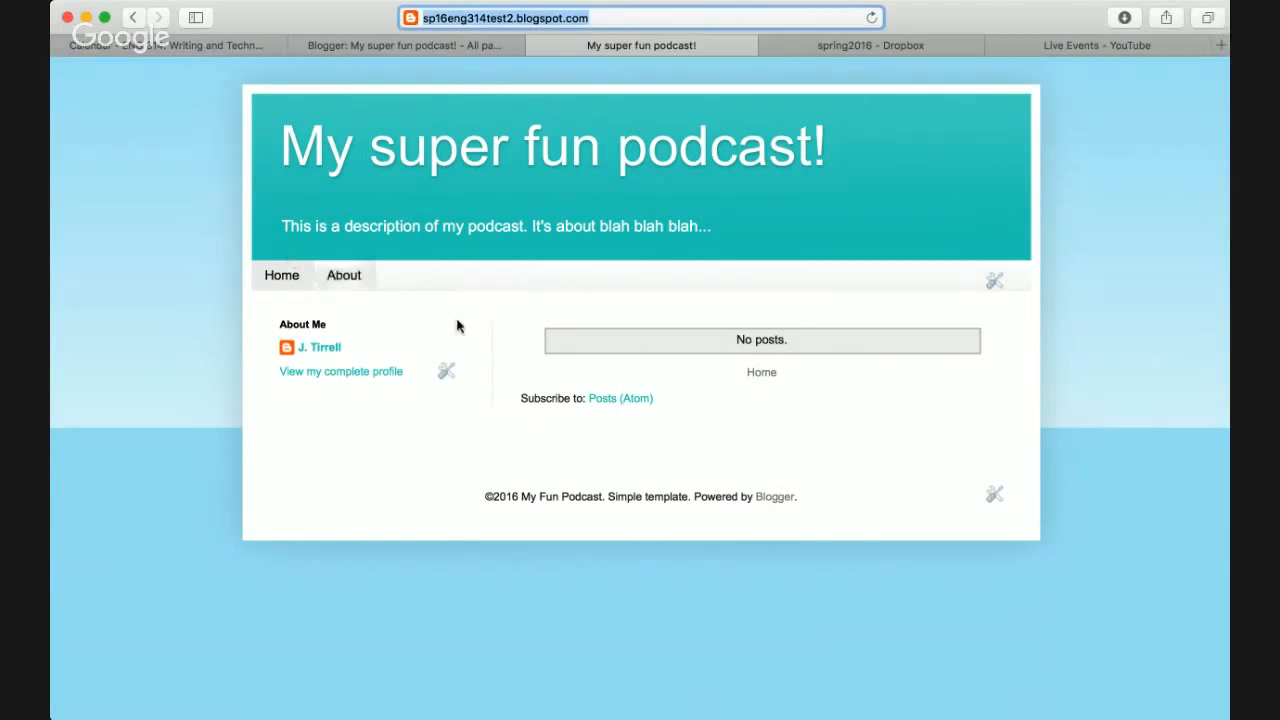
click(447, 46)
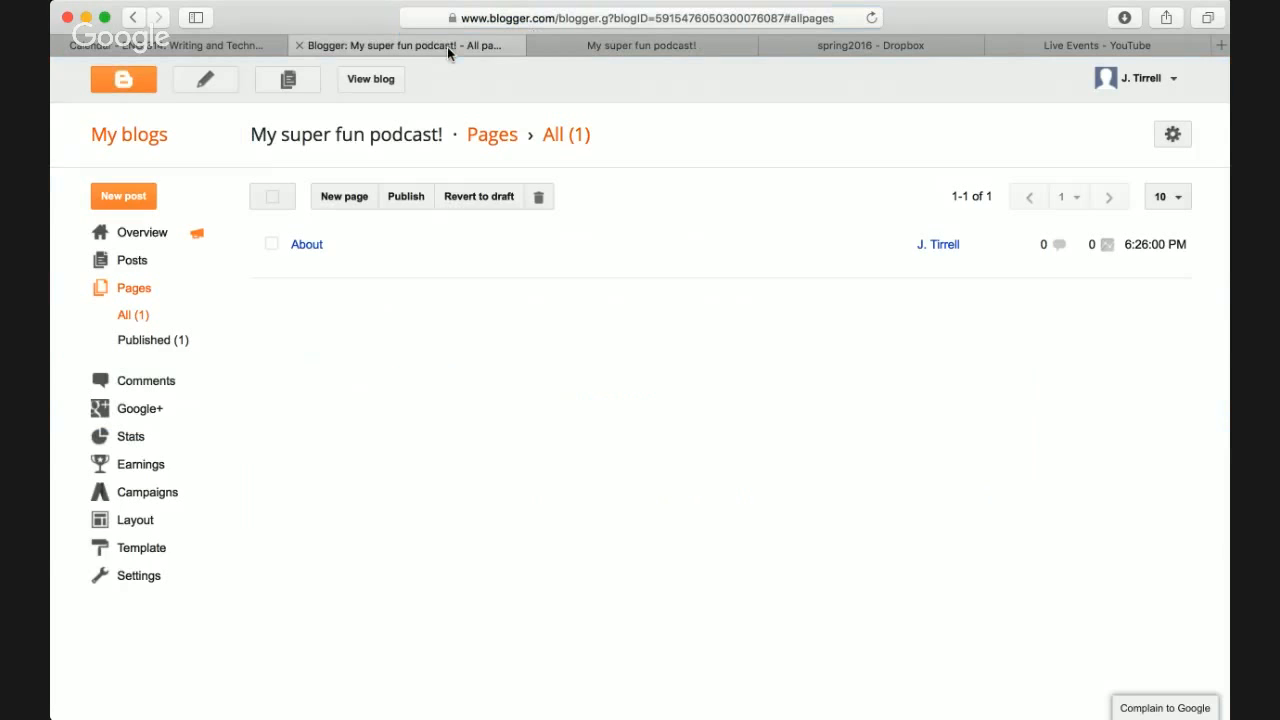
- Glance at the blog, pages list and calendar's website workshop line, then open a blank tab
click(603, 48)
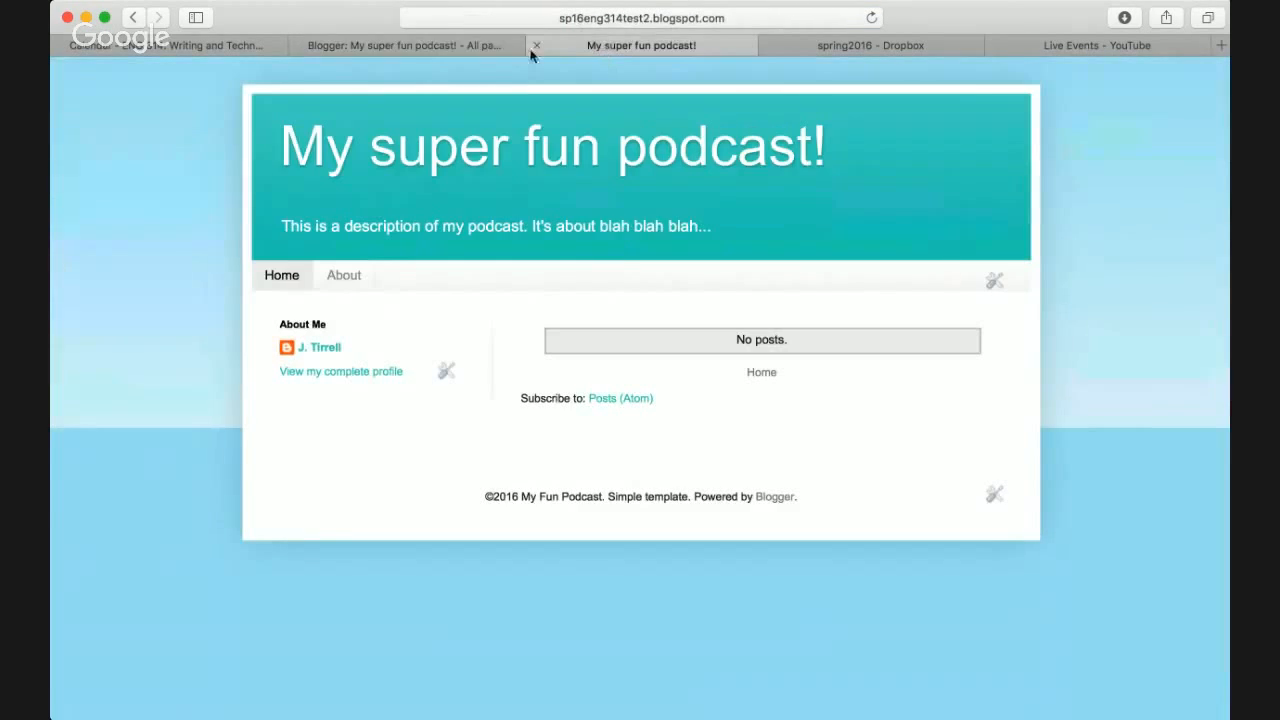
click(438, 48)
mouse_move(335, 237)
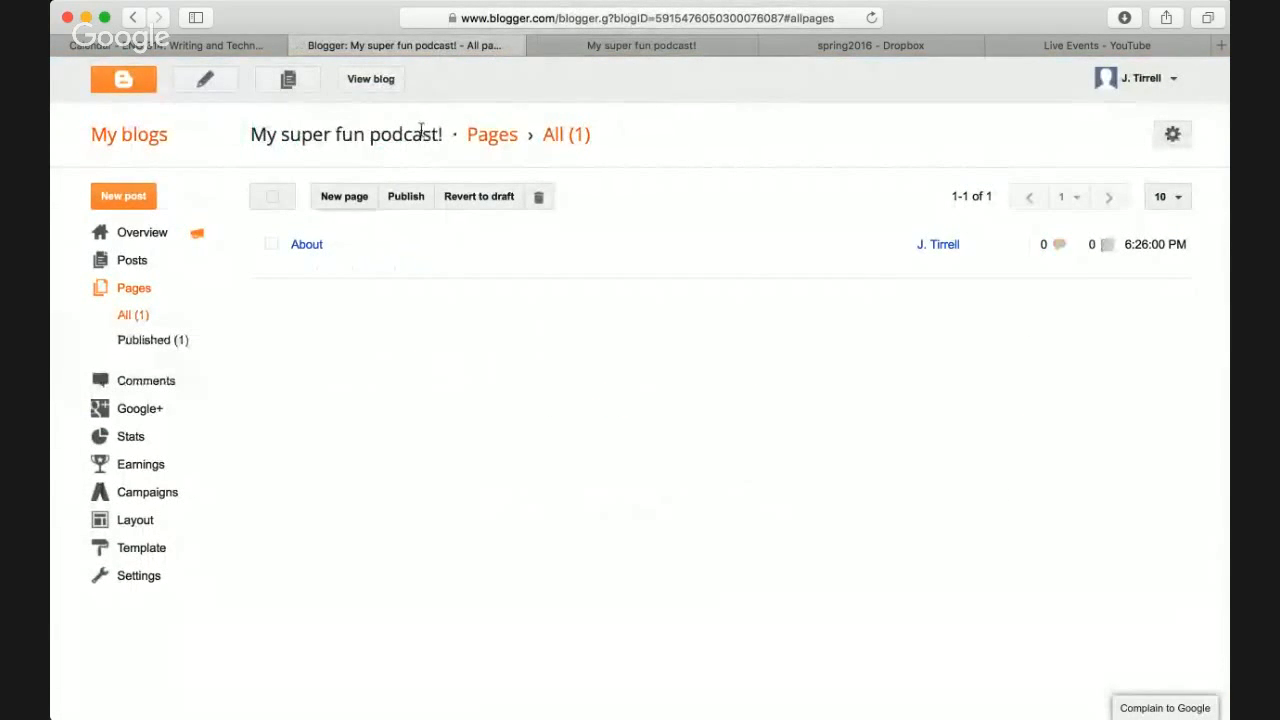
click(226, 42)
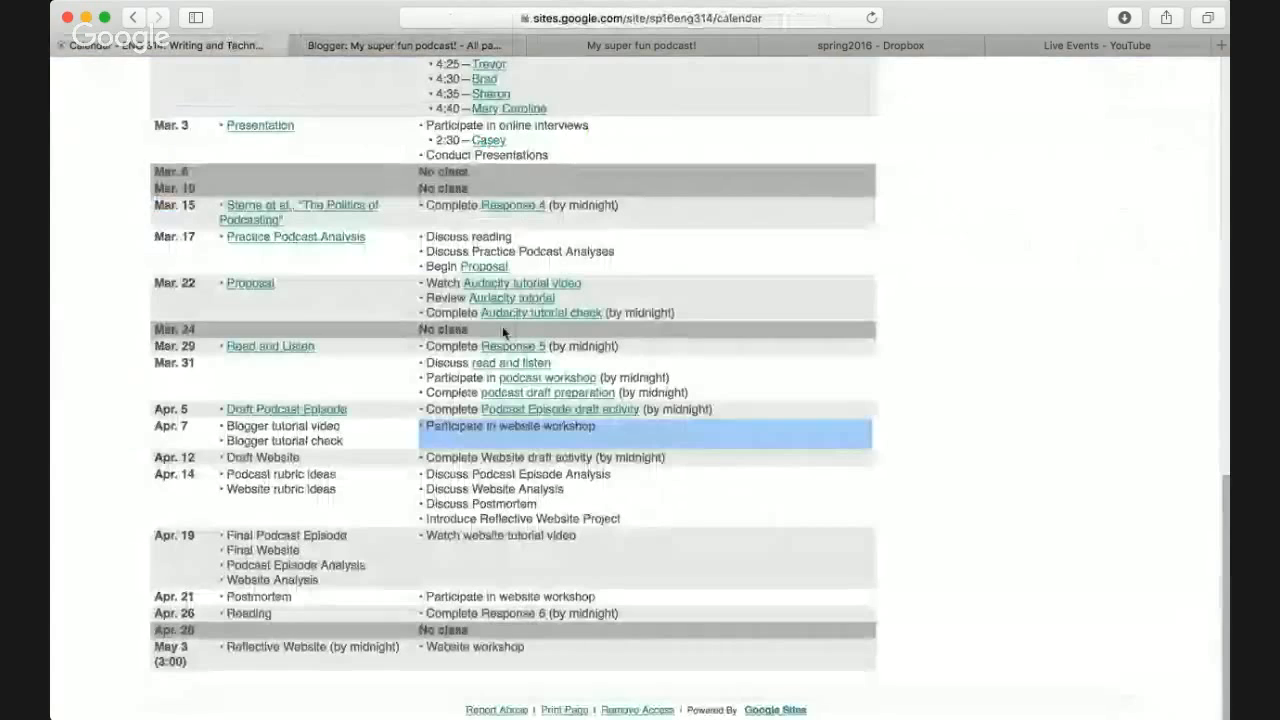
triple_click(494, 427)
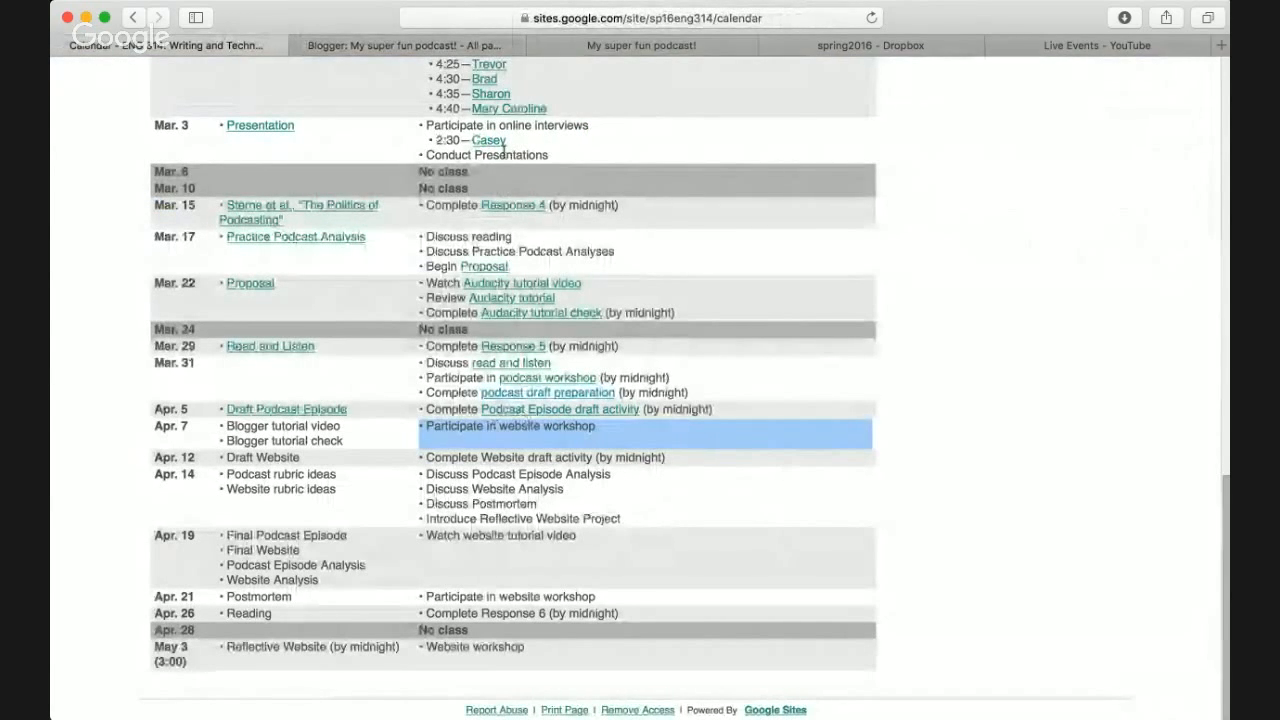
click(426, 44)
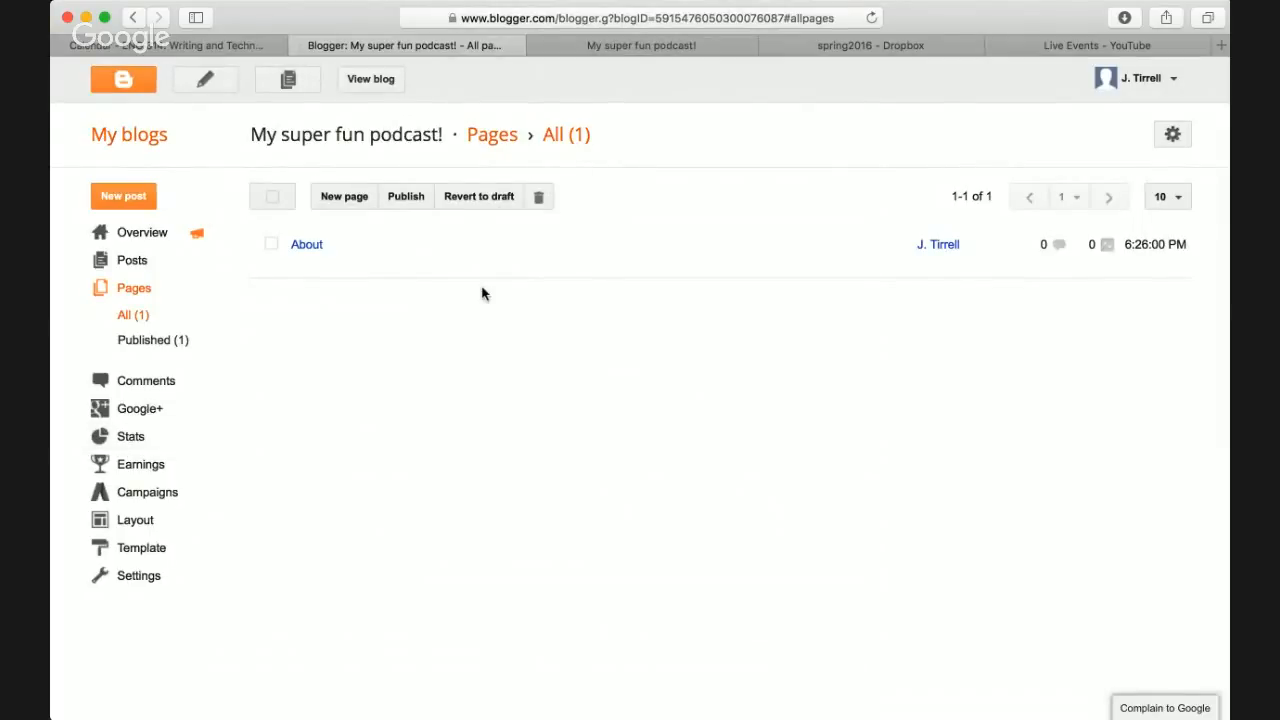
key(super+t)
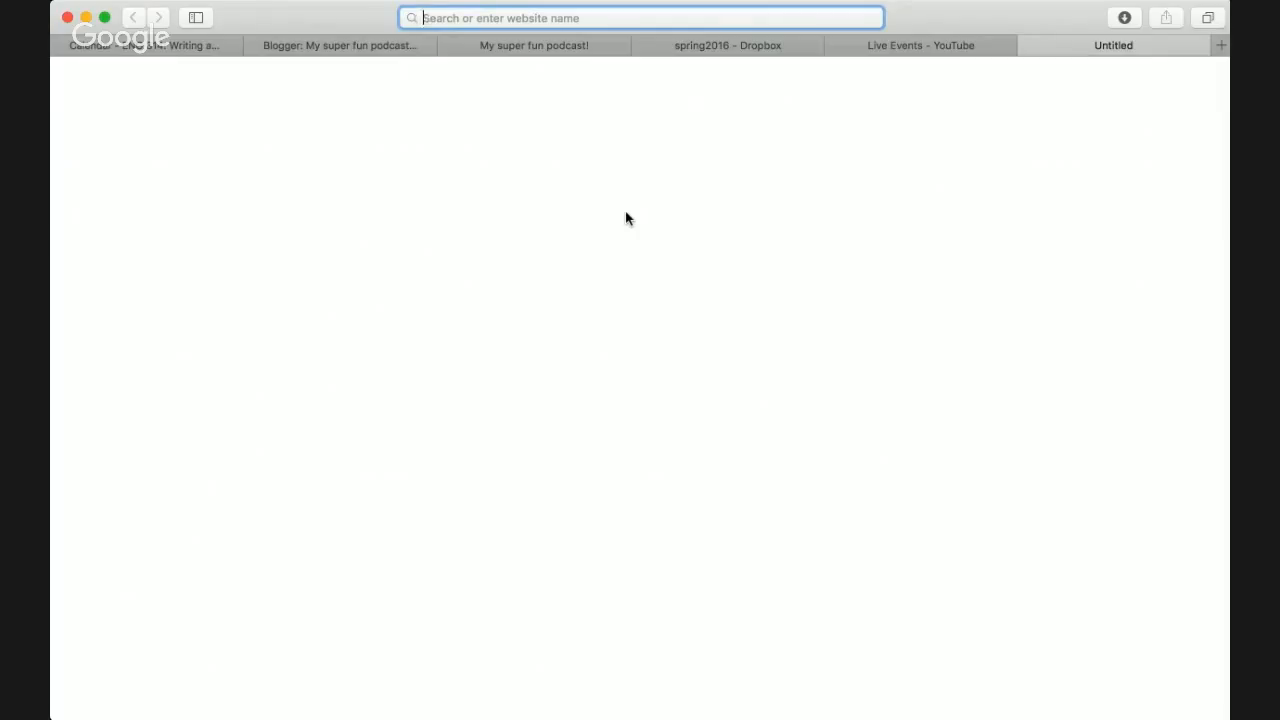
- Search 'mystery show podc' and open the Gimlet Media Mystery Show page
text(a)
key(BackSpace)
key(BackSpace)
text(mys)
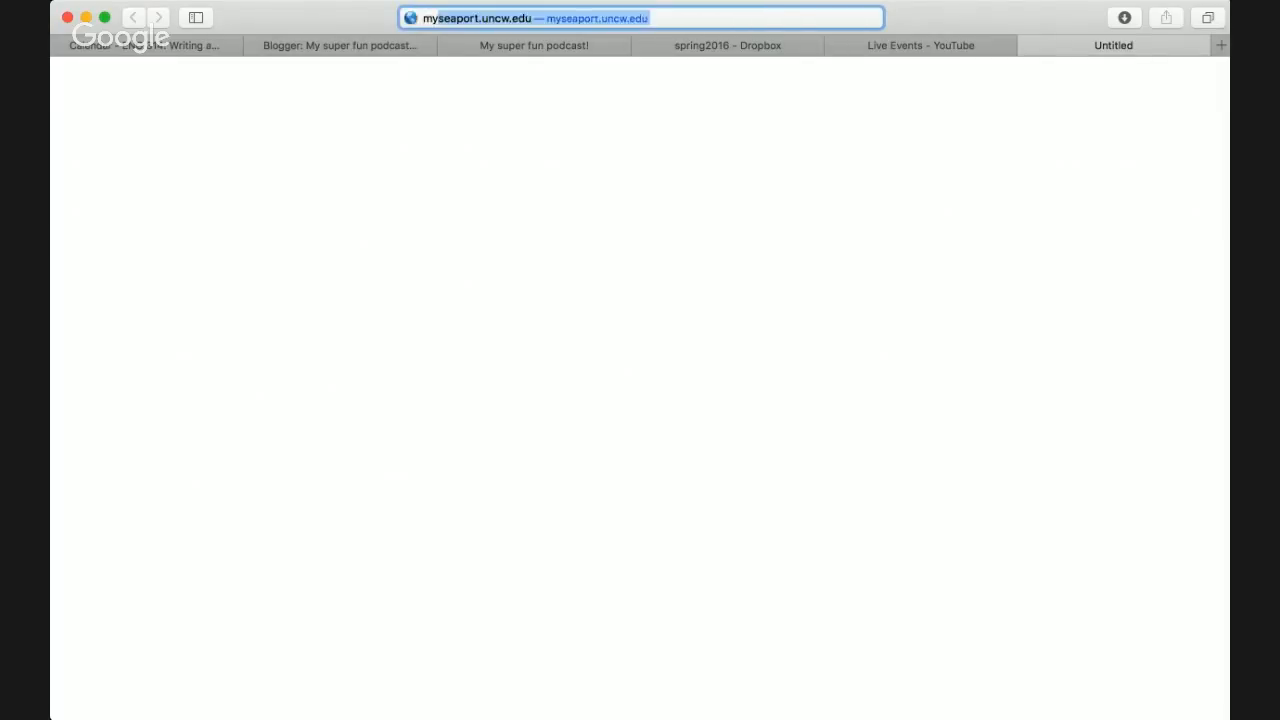
text(te)
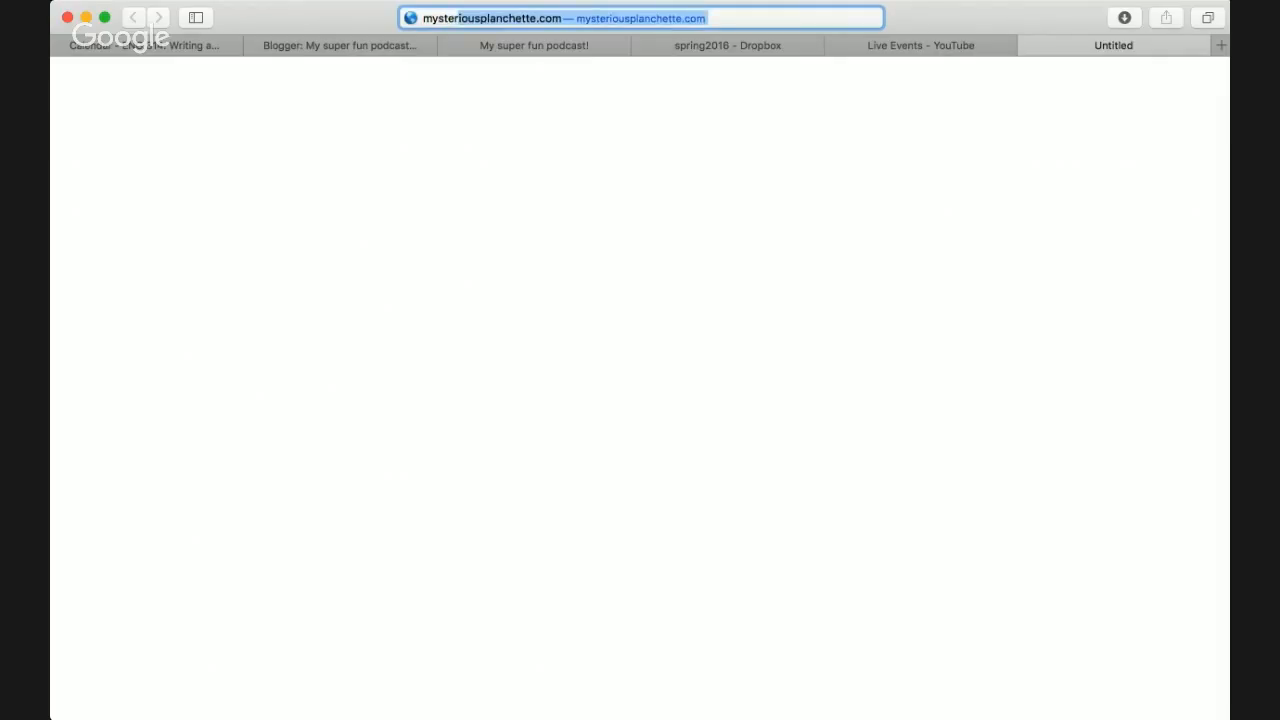
text(ry show )
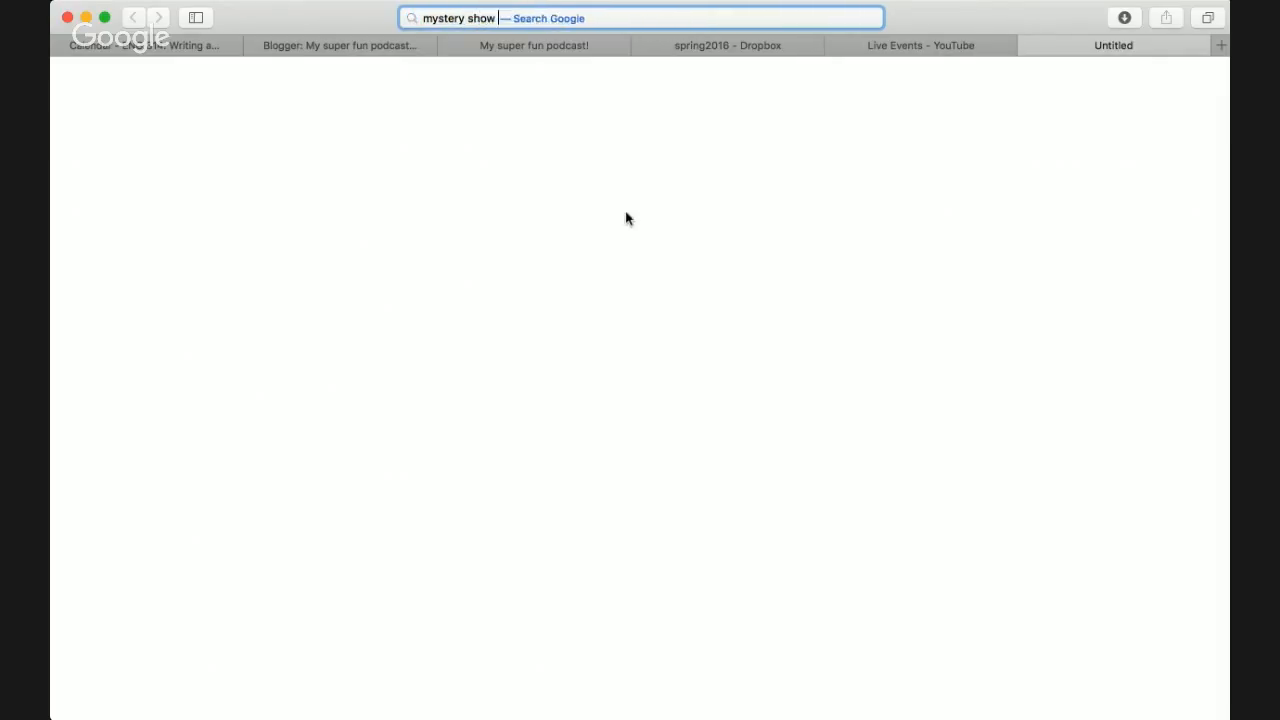
text(podcast)
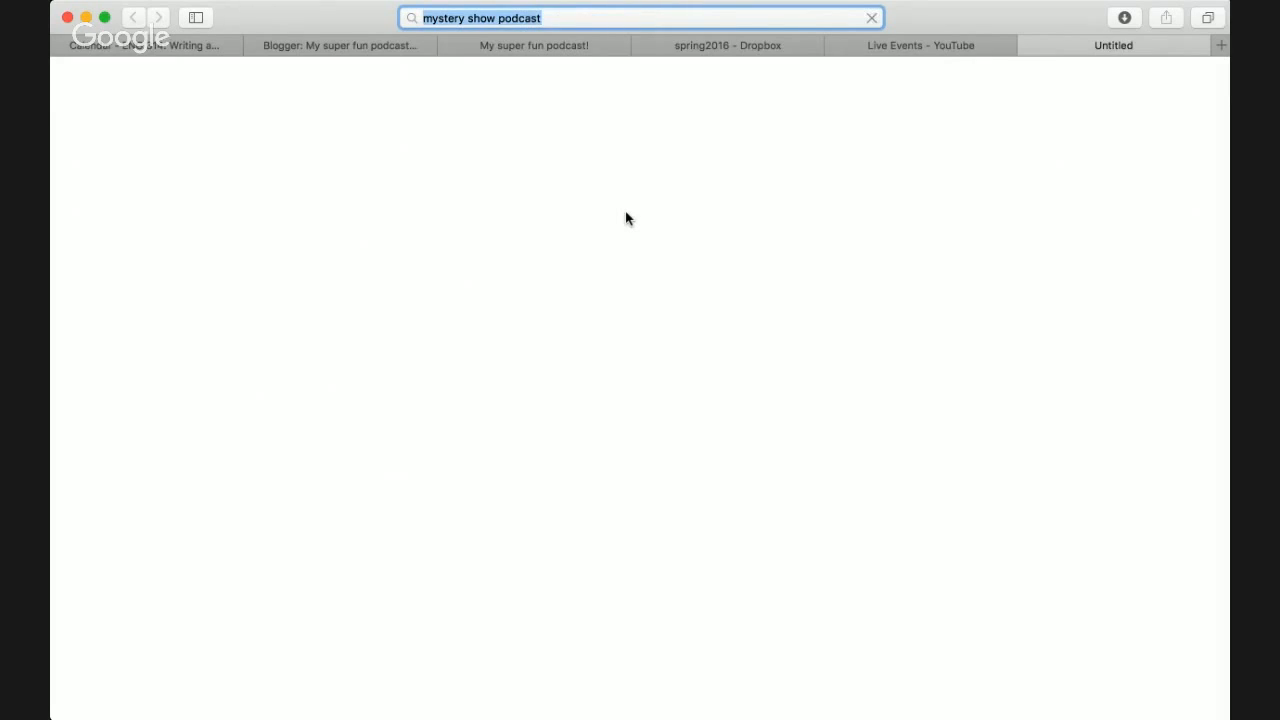
click(322, 228)
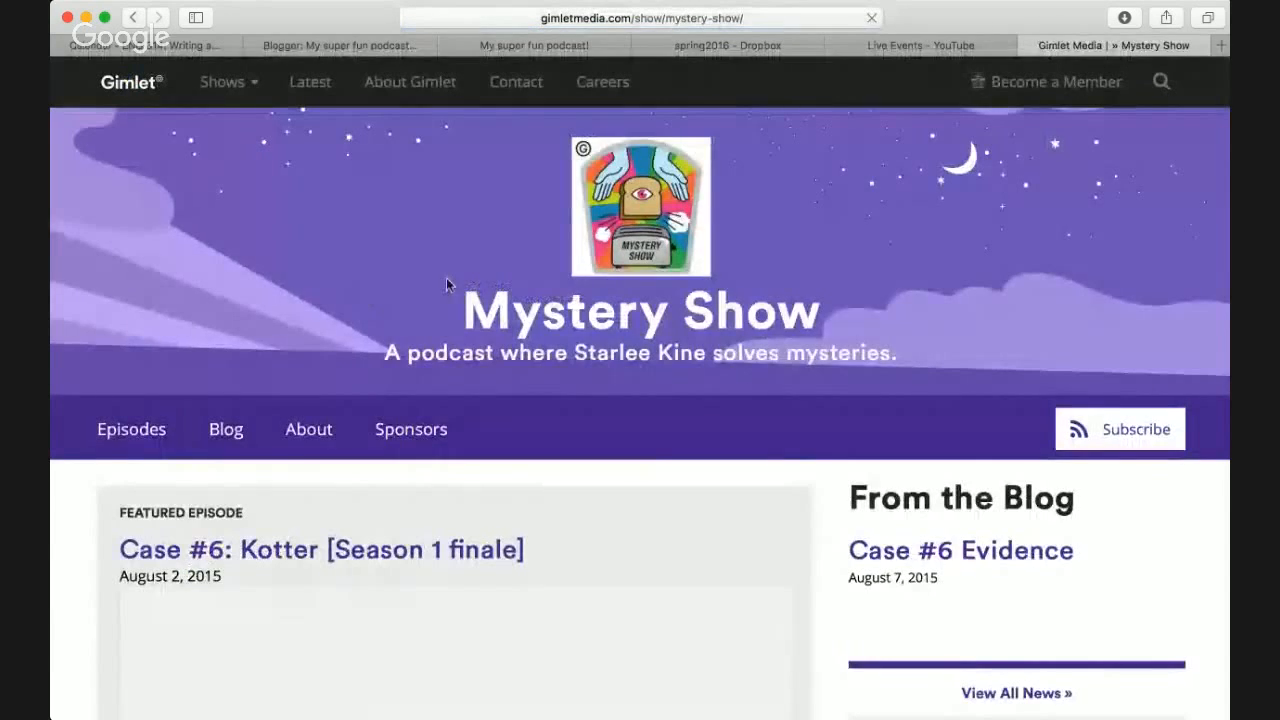
- Scroll through the Mystery Show page's subscribe options, then close the tab
scroll(446, 283, down, 10)
scroll(446, 283, up, 5)
scroll(447, 286, up, 5)
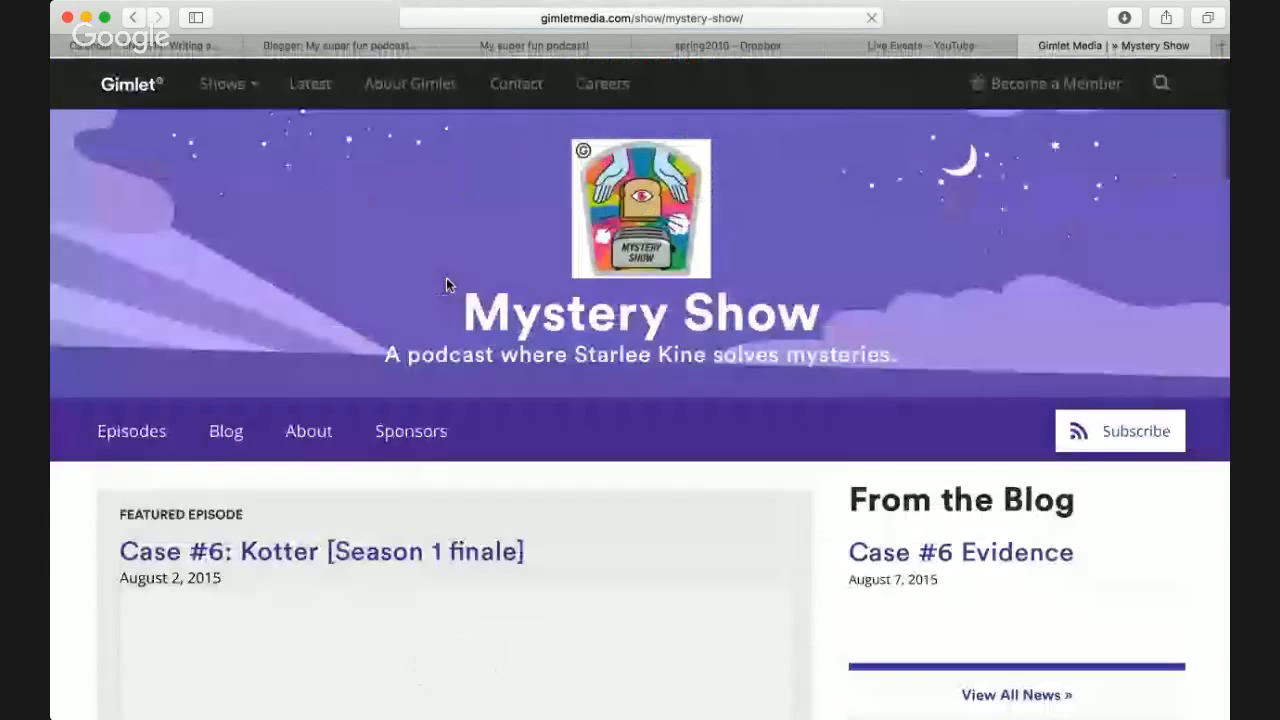
scroll(209, 200, down, 4)
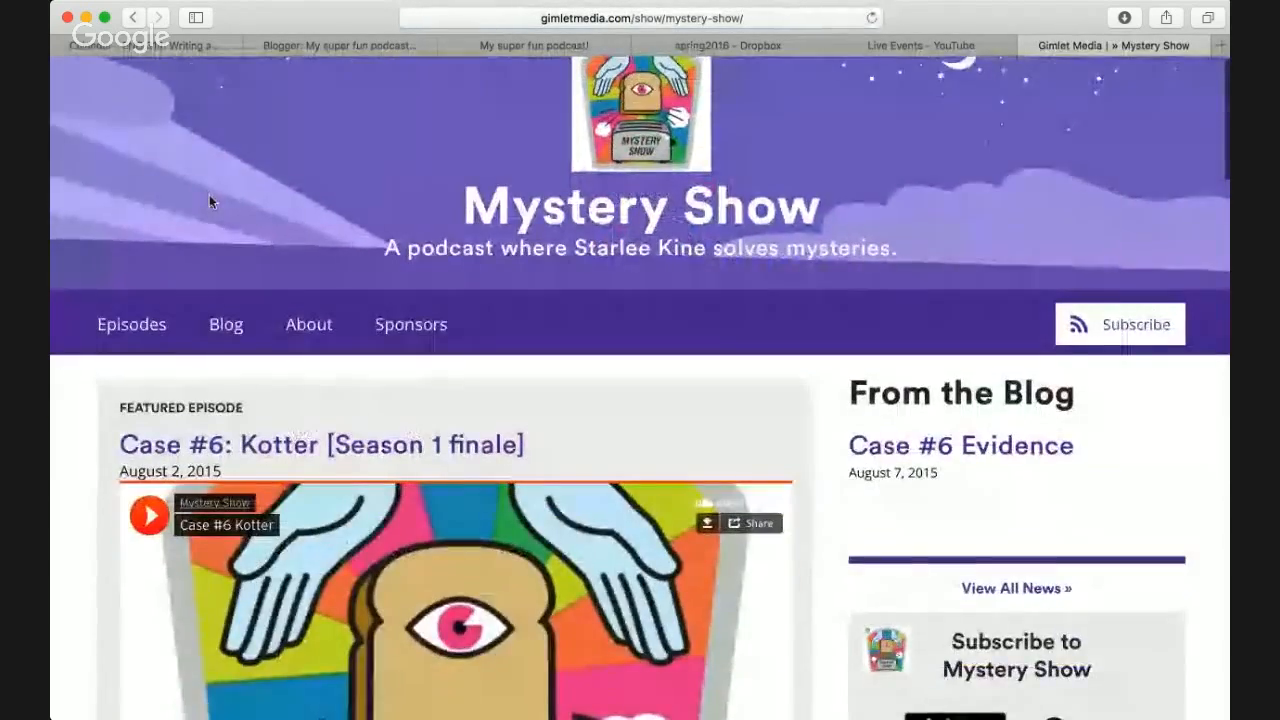
scroll(573, 231, down, 5)
scroll(573, 231, down, 2)
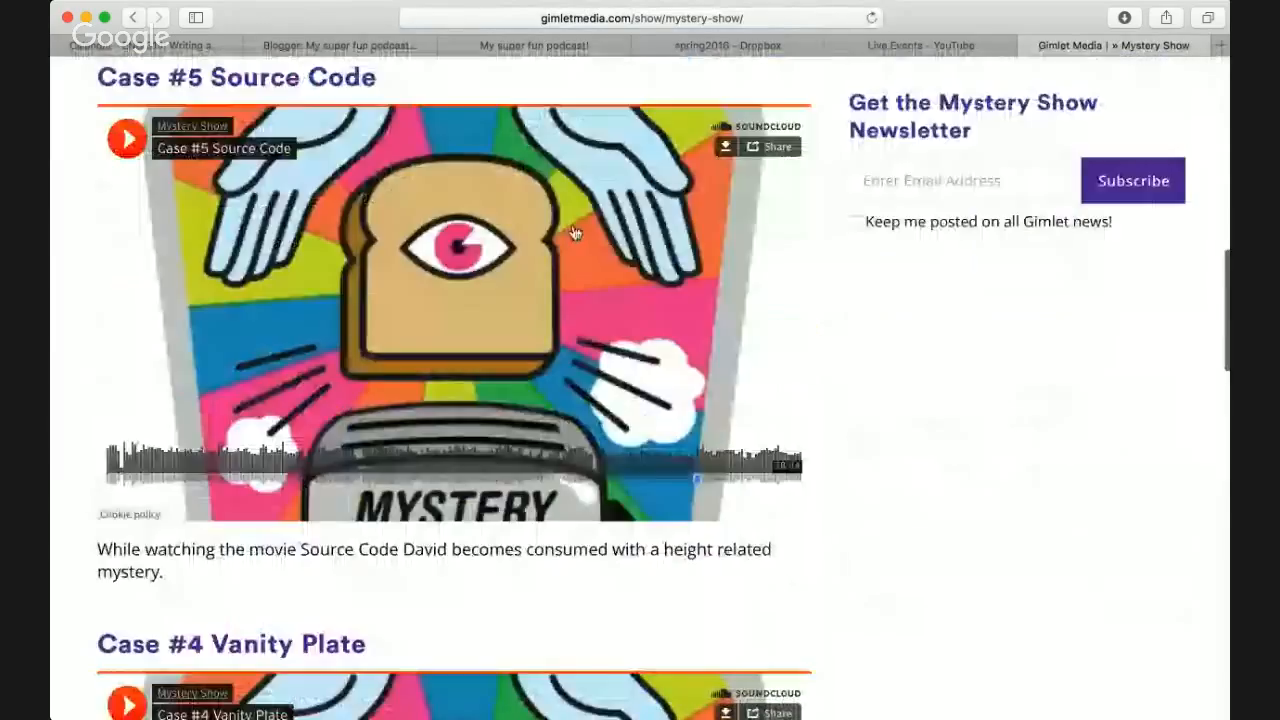
scroll(571, 234, up, 10)
scroll(997, 322, down, 3)
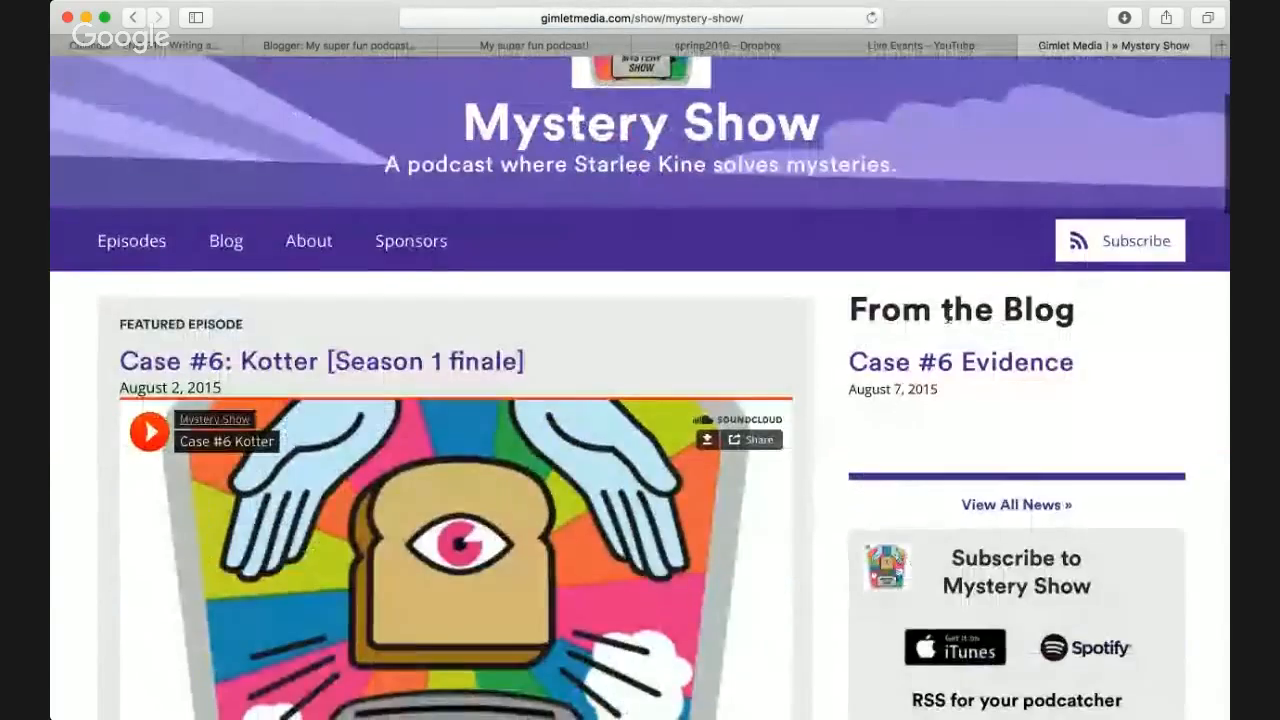
scroll(952, 312, down, 1)
scroll(960, 360, down, 1)
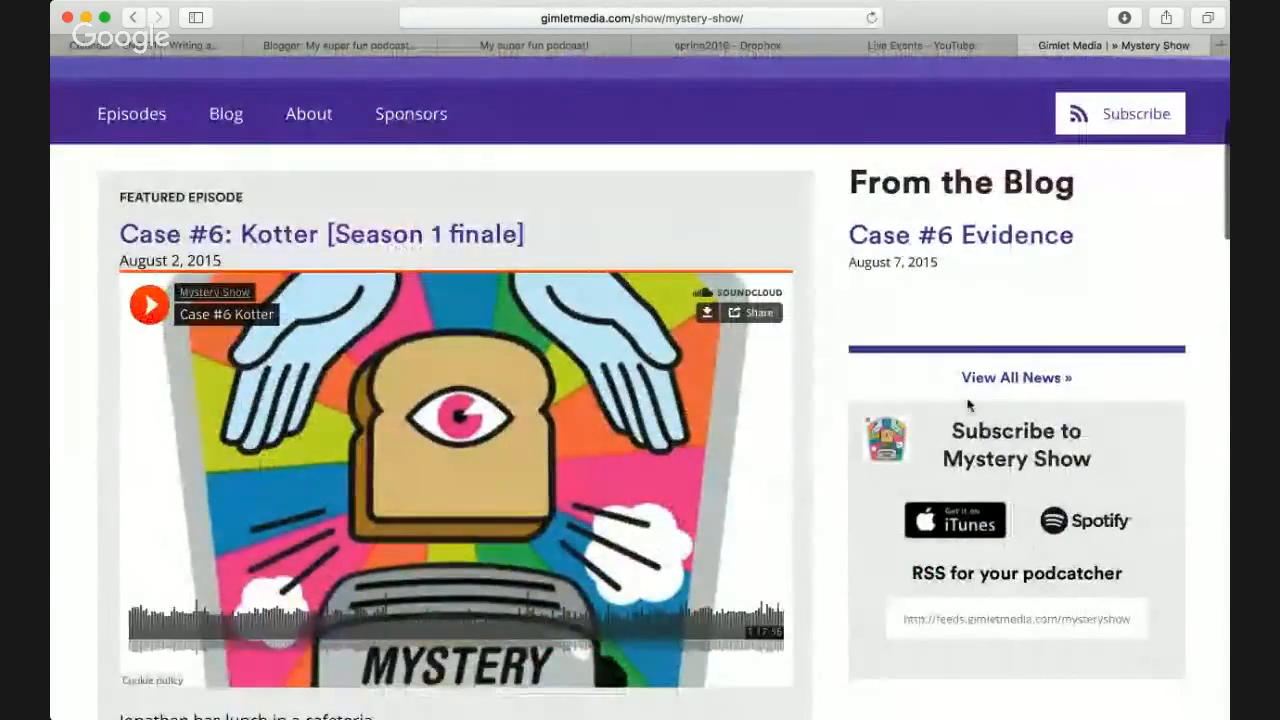
scroll(967, 404, down, 7)
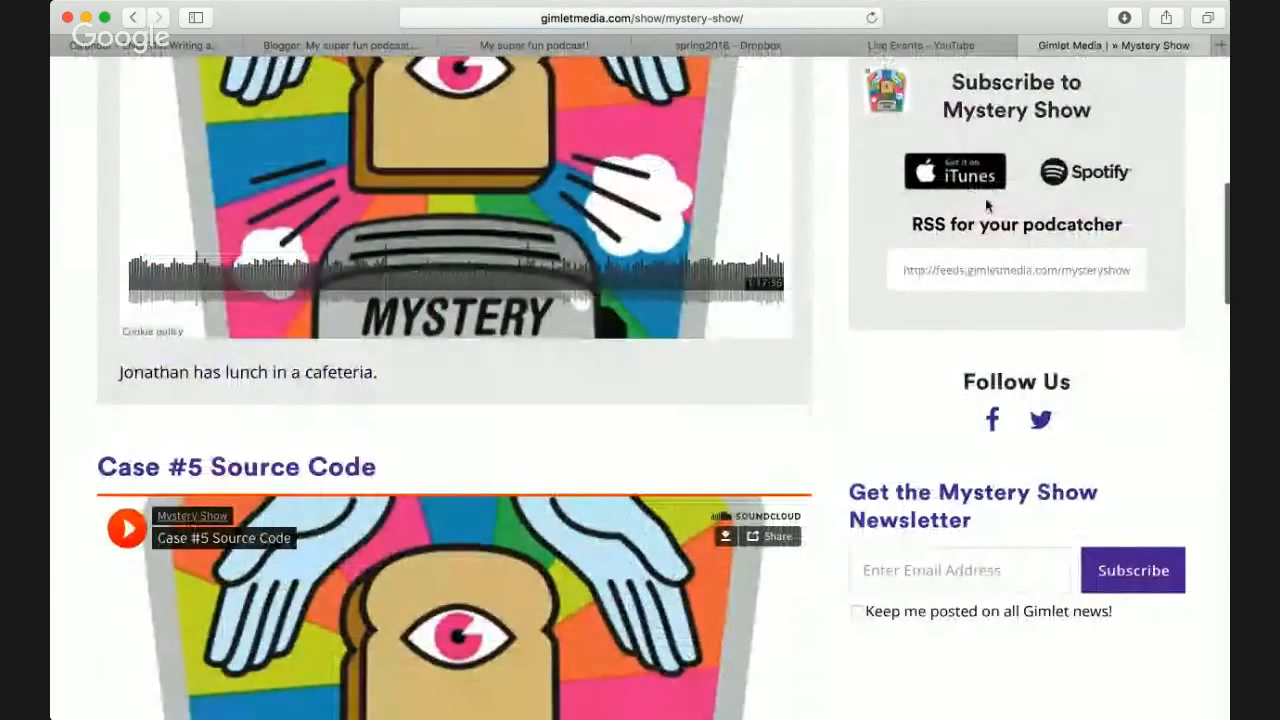
scroll(986, 205, up, 13)
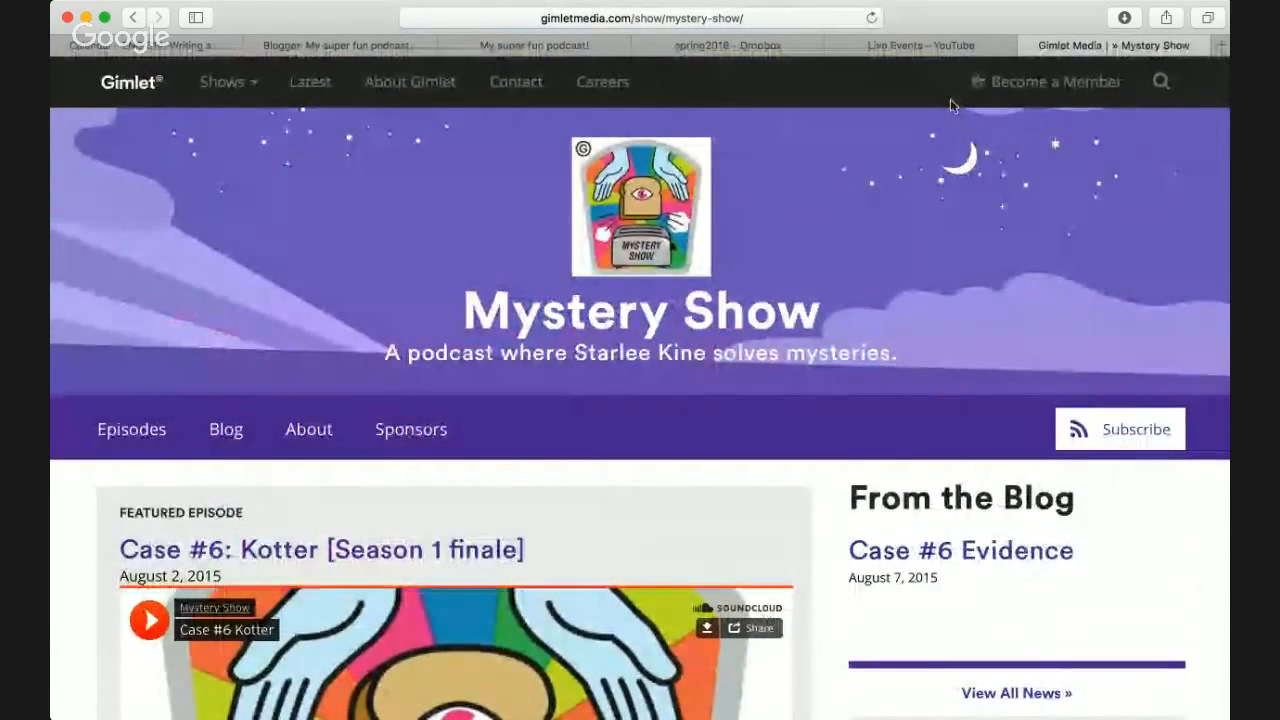
key(super+w)
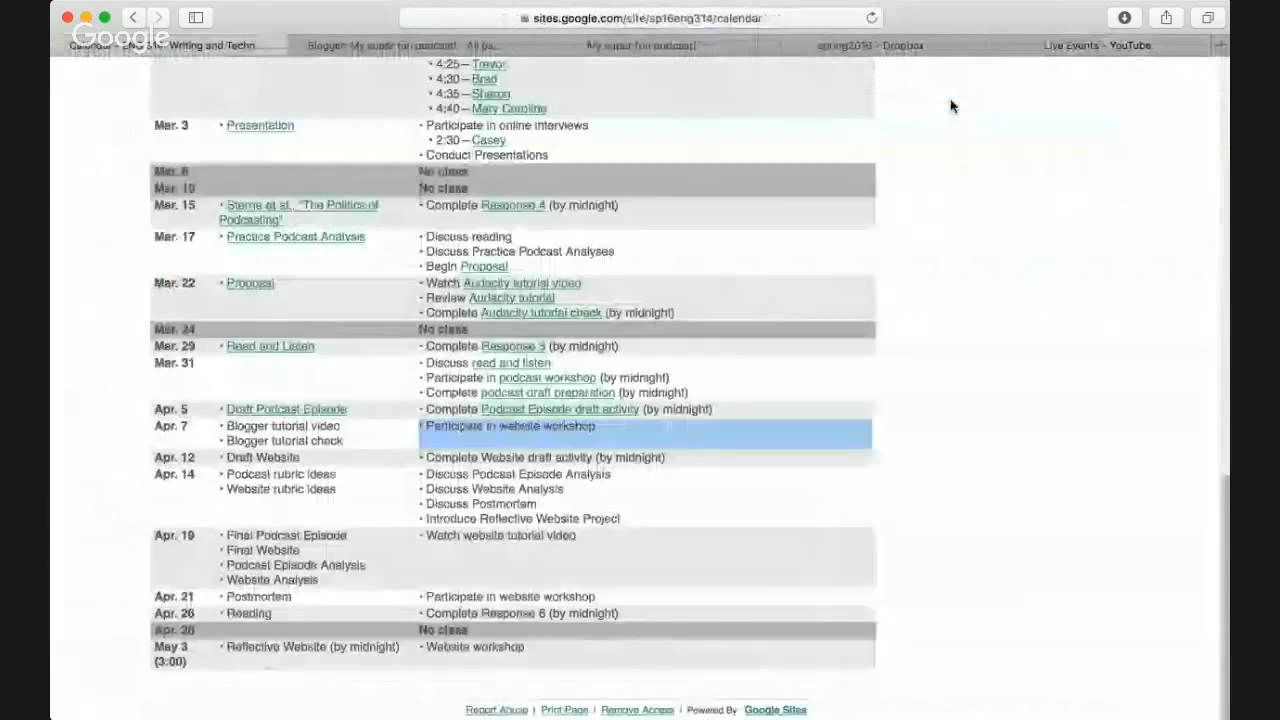
- Load the Portcast blog in a new tab by typing 'port' in the address bar
key(ctrl+Tab)
key(ctrl+Tab)
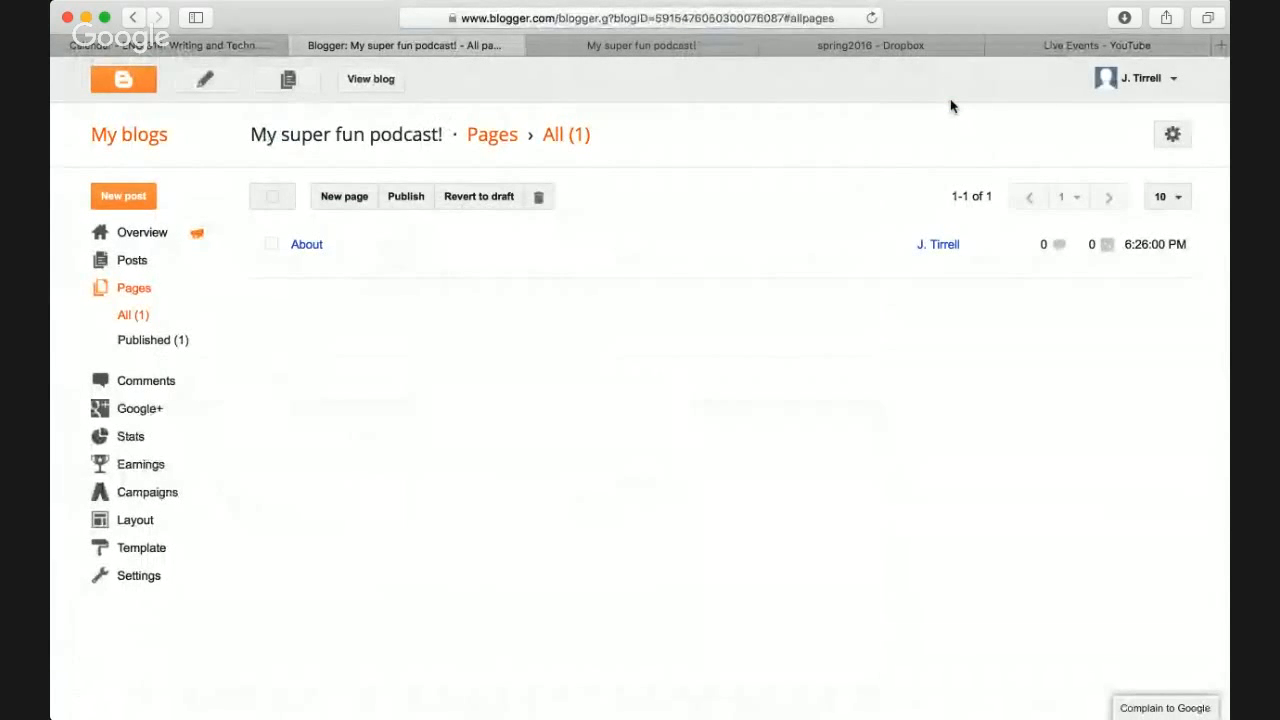
click(698, 47)
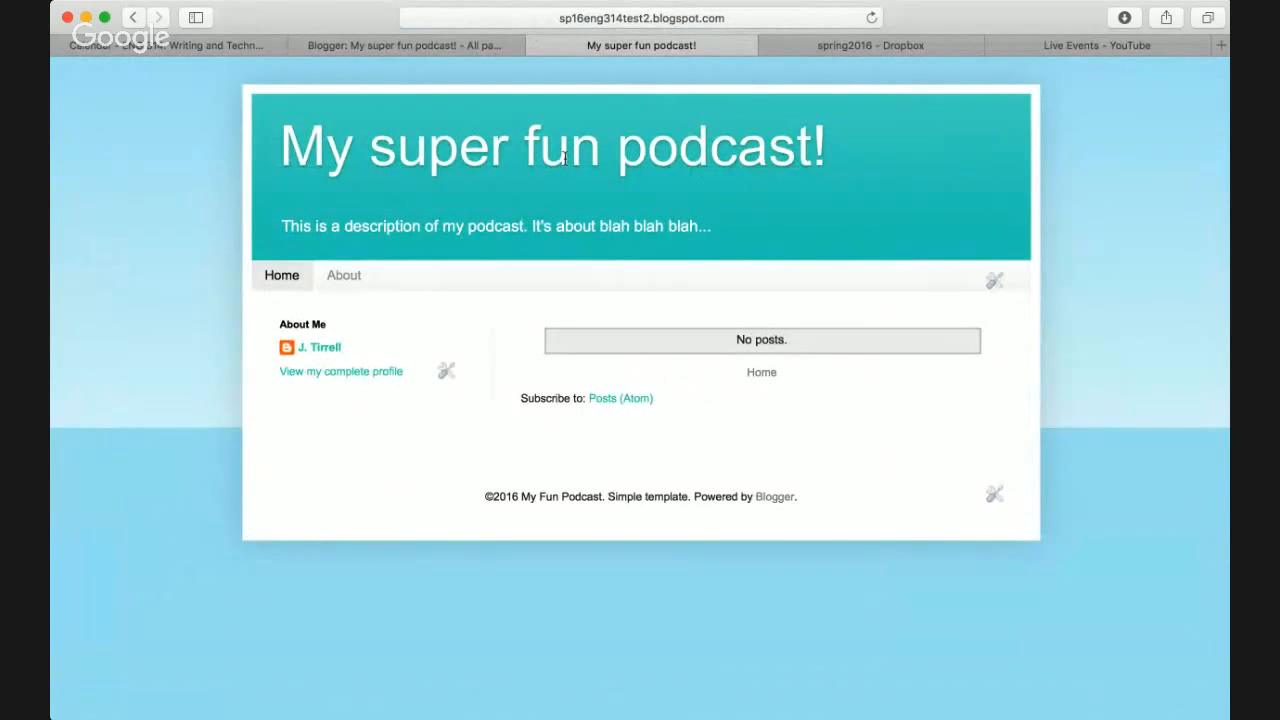
key(super+t)
text(port)
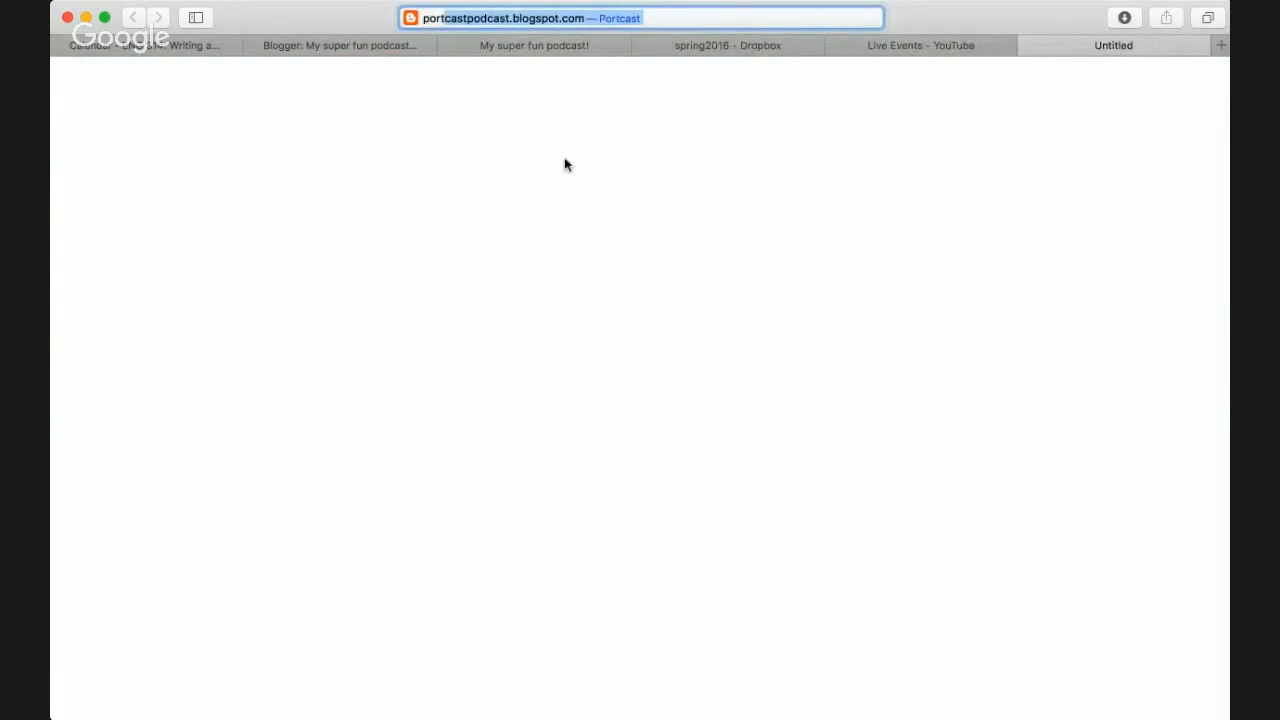
key(Return)
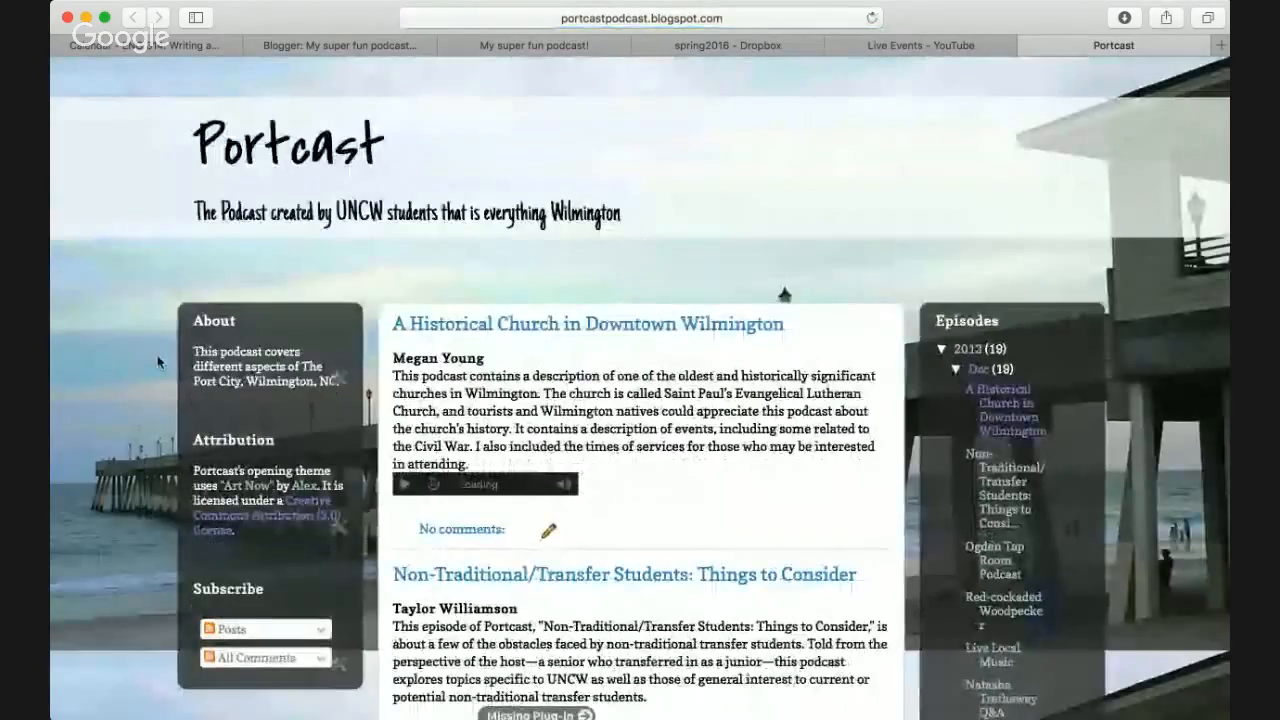
- Scroll the Portcast episode posts and highlight the blog's title line
scroll(157, 362, down, 10)
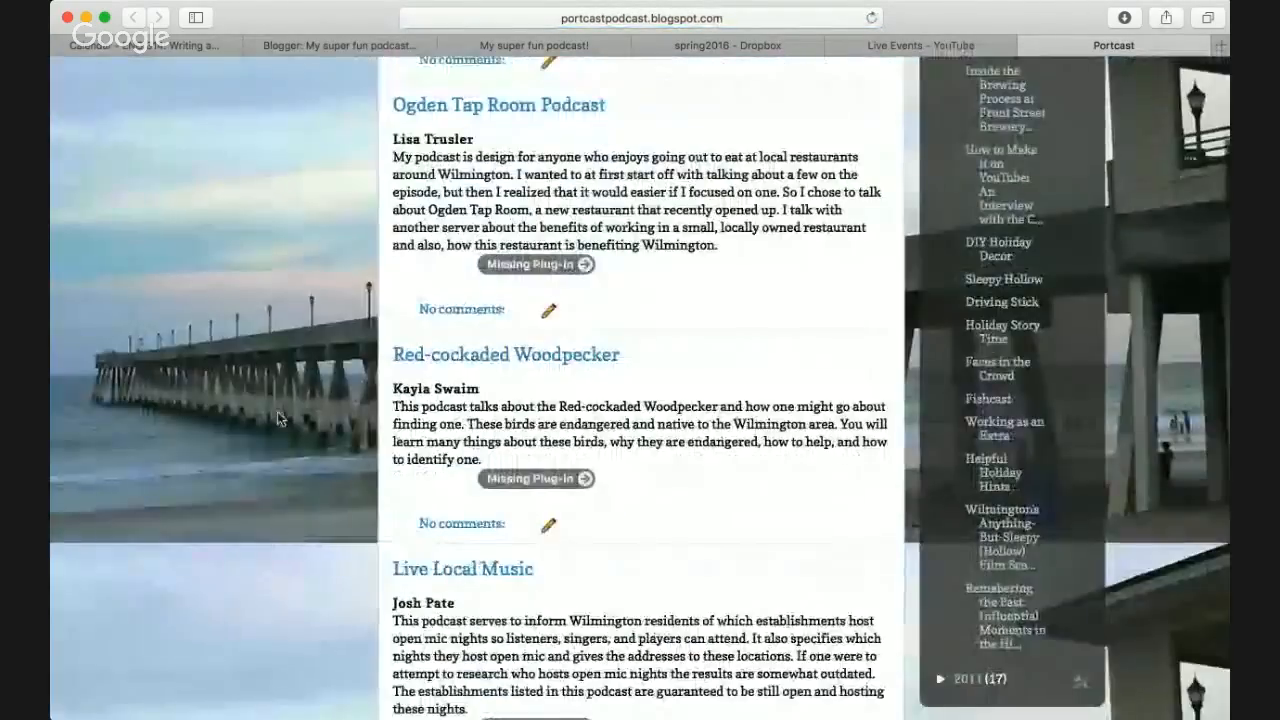
scroll(278, 412, down, 10)
scroll(278, 412, up, 20)
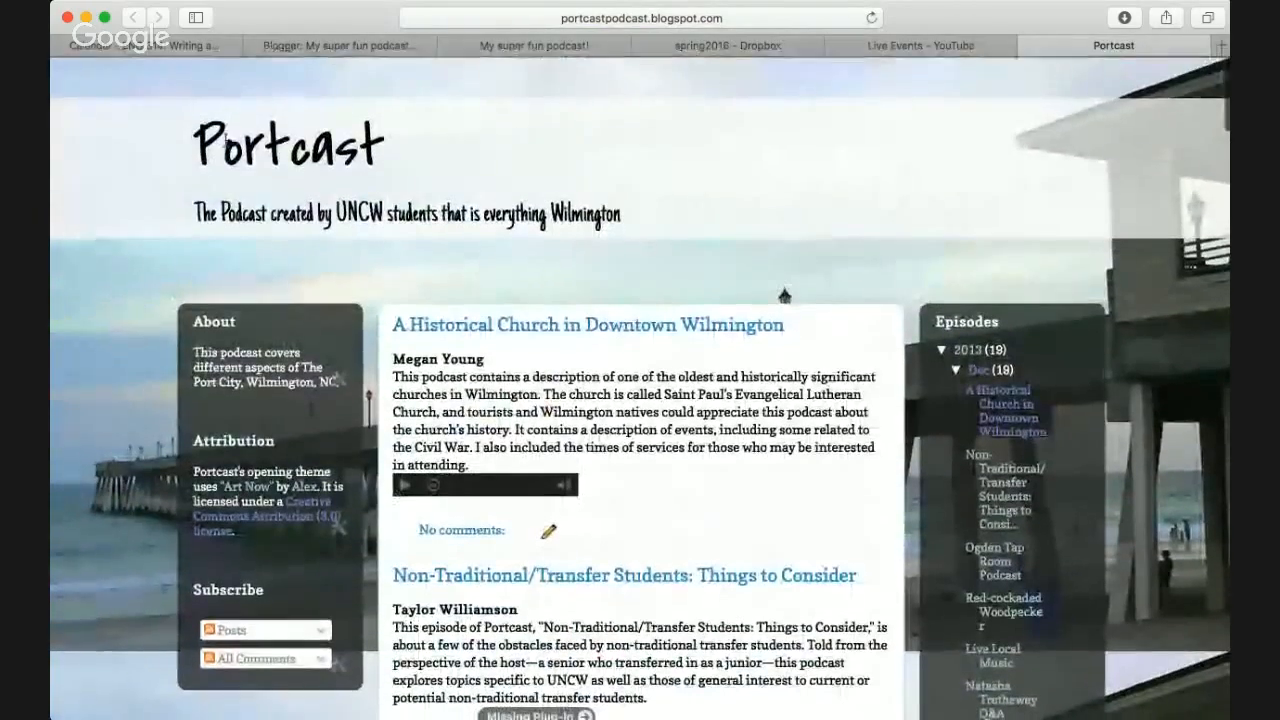
triple_click(320, 144)
click(326, 145)
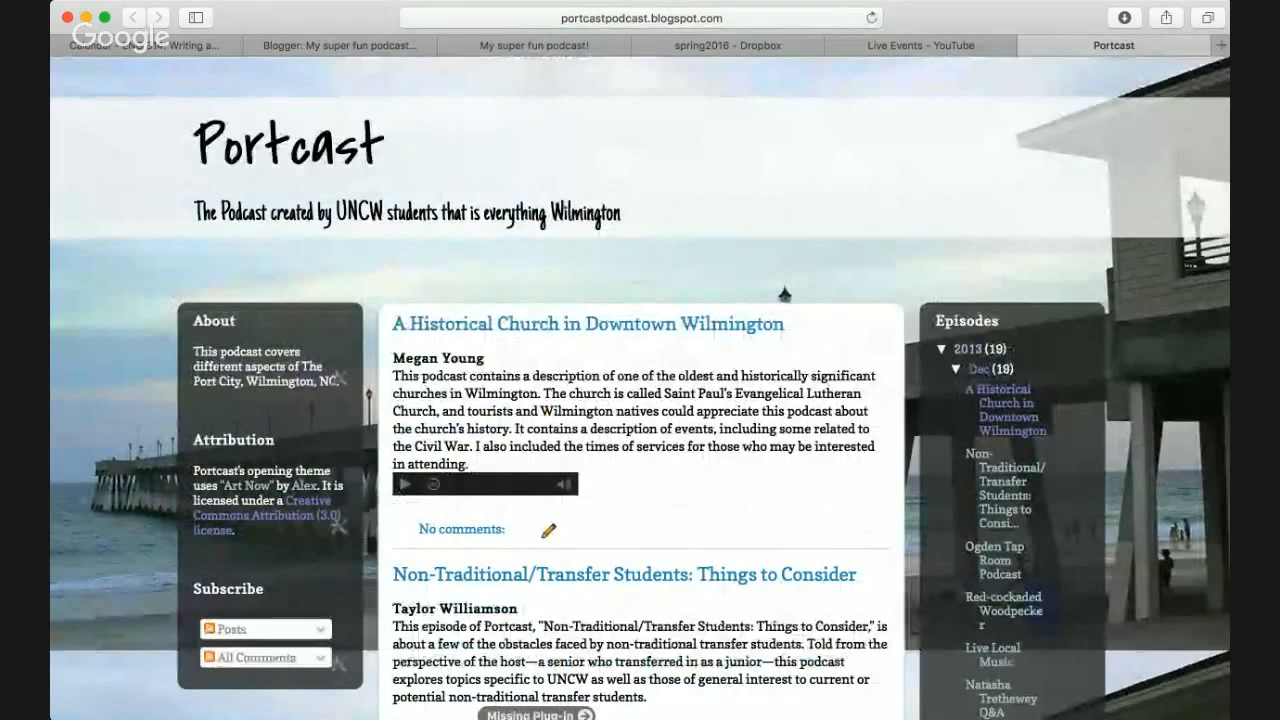
- Highlight the sidebar's About paragraph, About heading and Attribution heading
triple_click(248, 366)
double_click(208, 321)
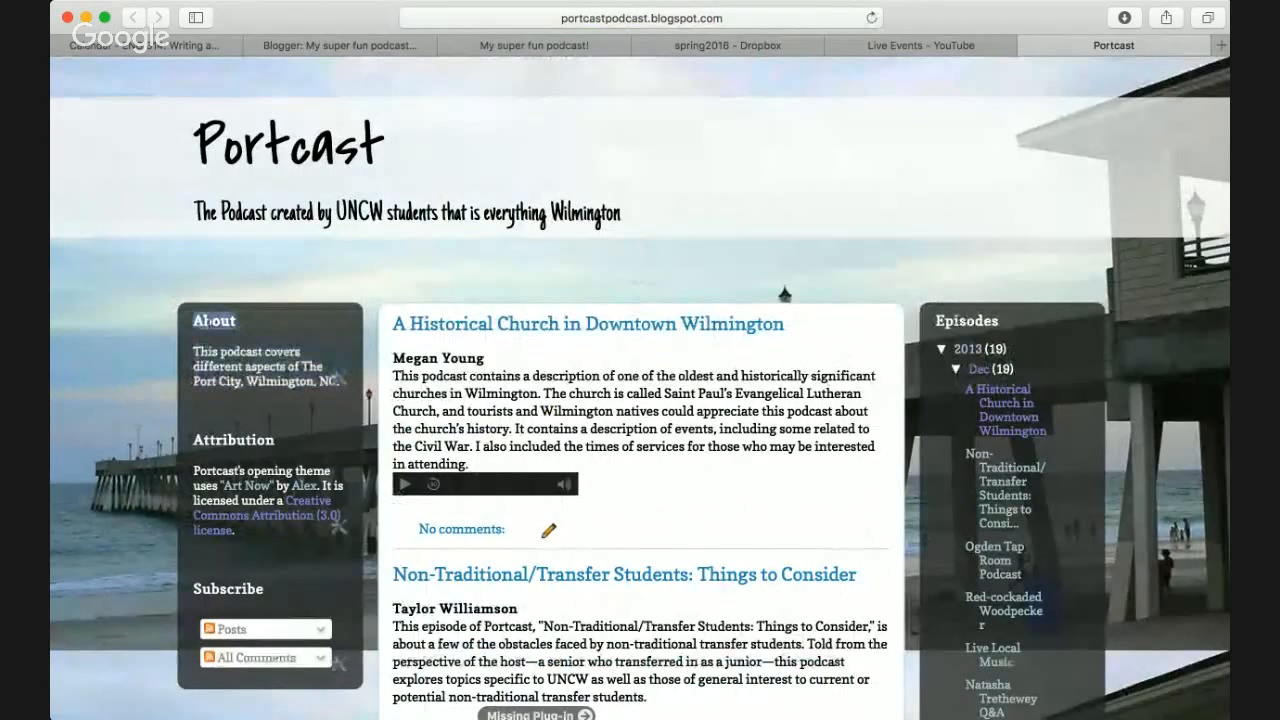
scroll(966, 369, down, 5)
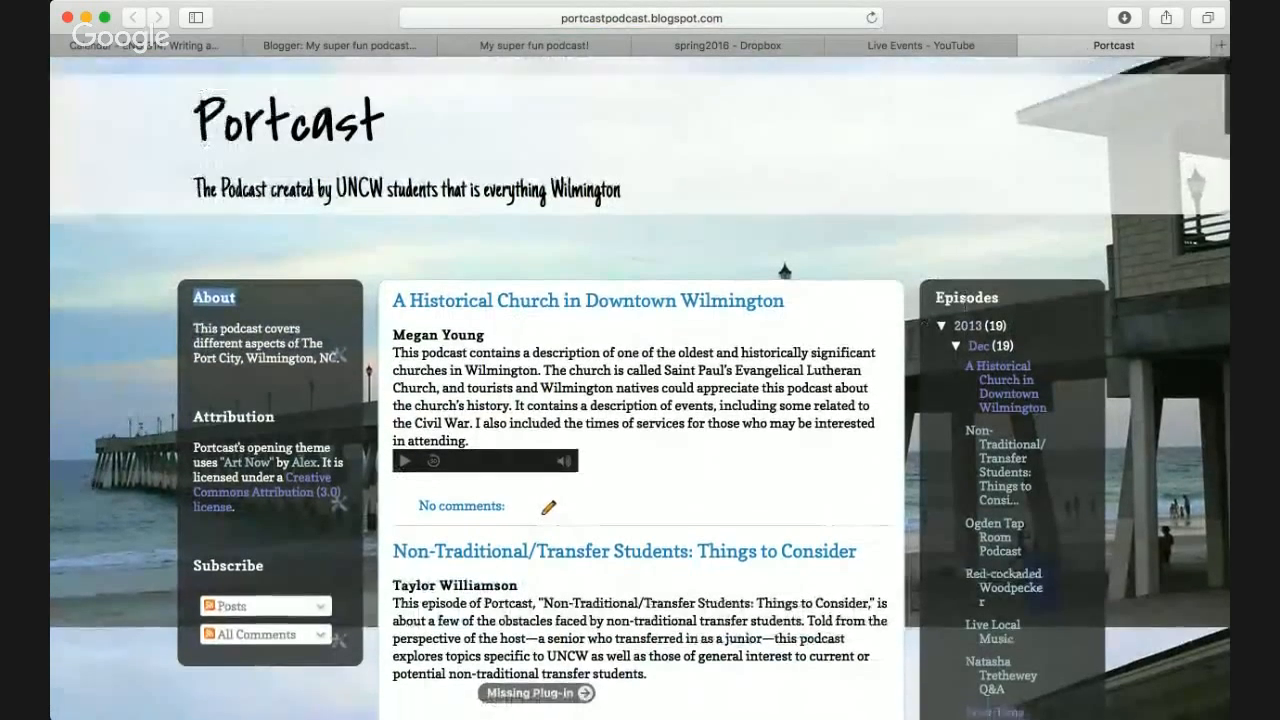
scroll(966, 369, up, 1)
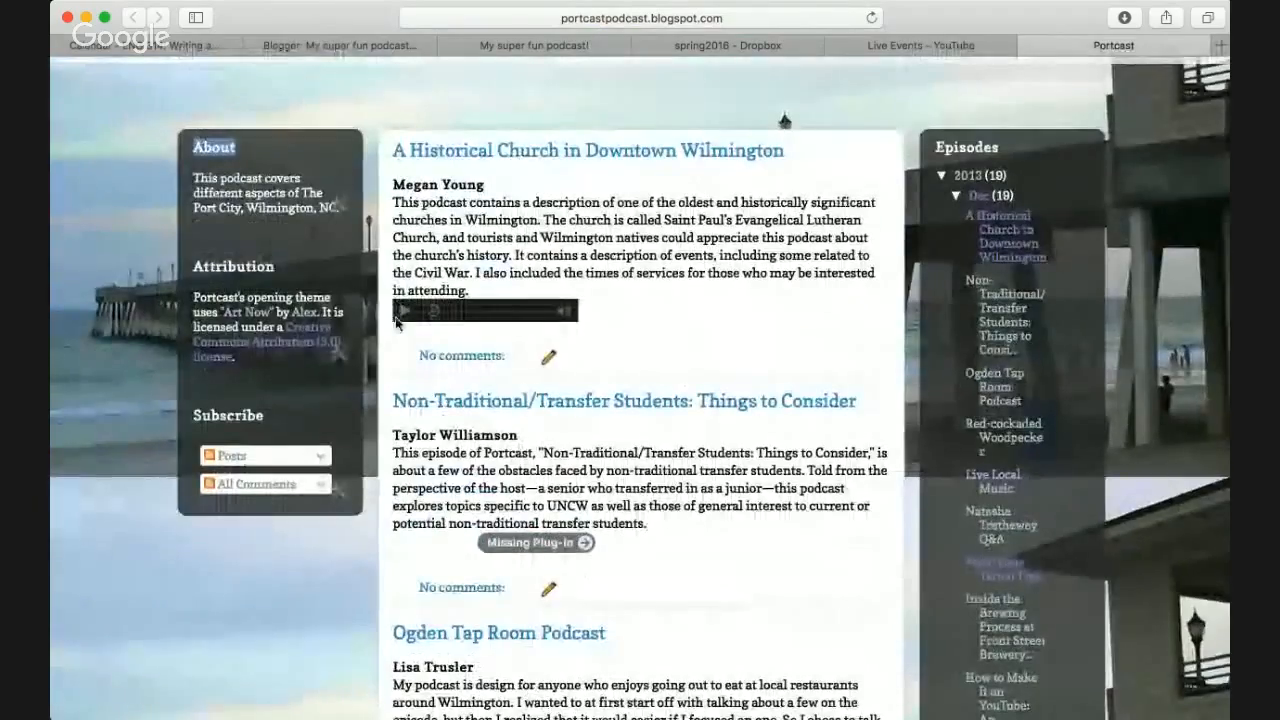
double_click(233, 266)
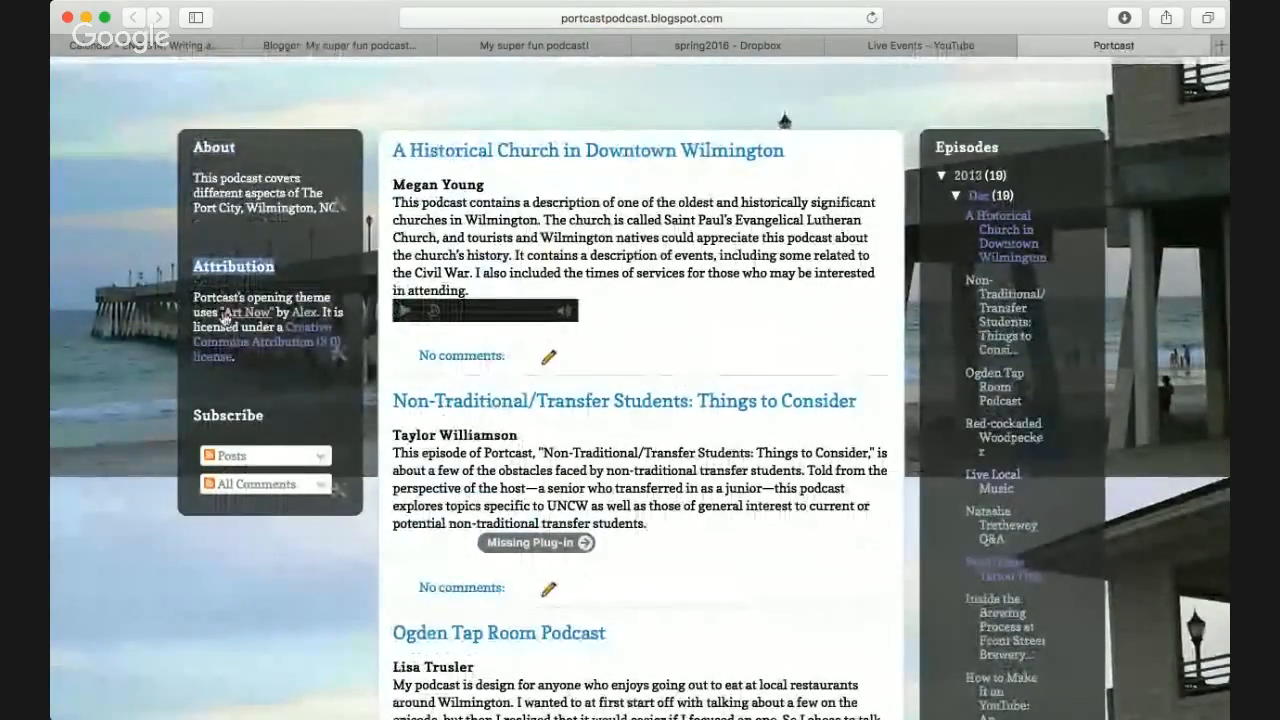
scroll(207, 315, up, 3)
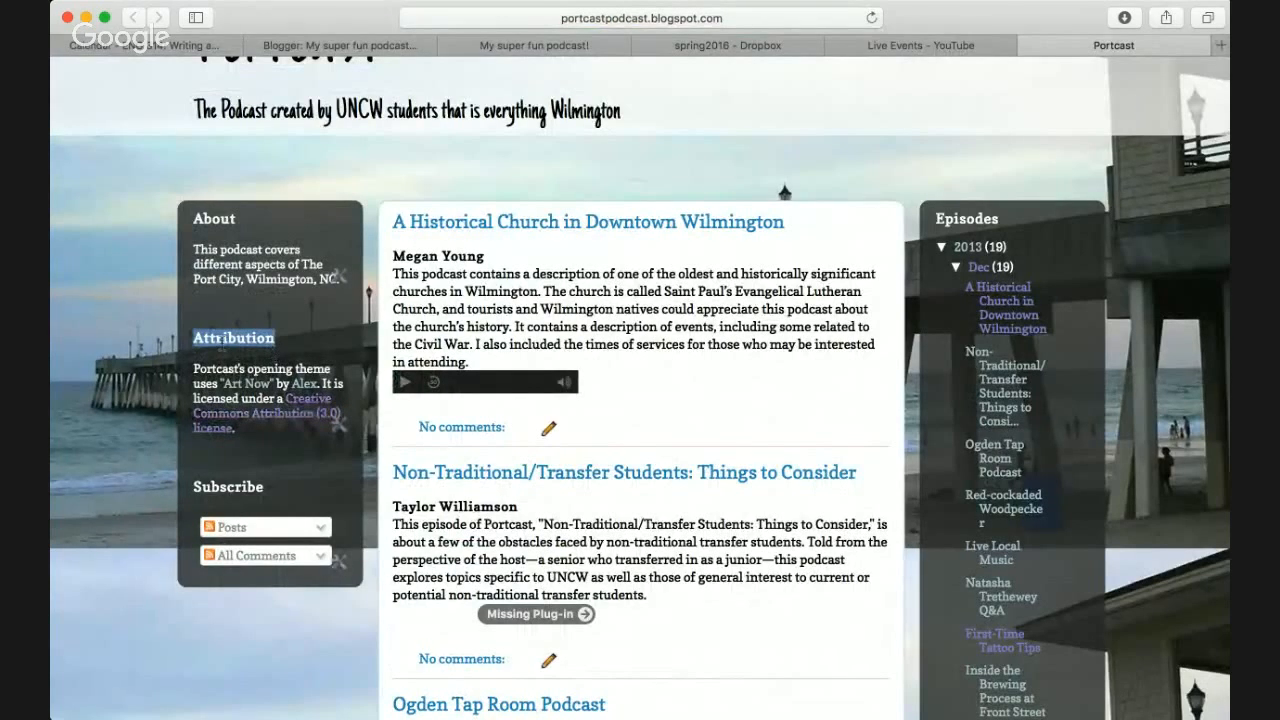
click(209, 380)
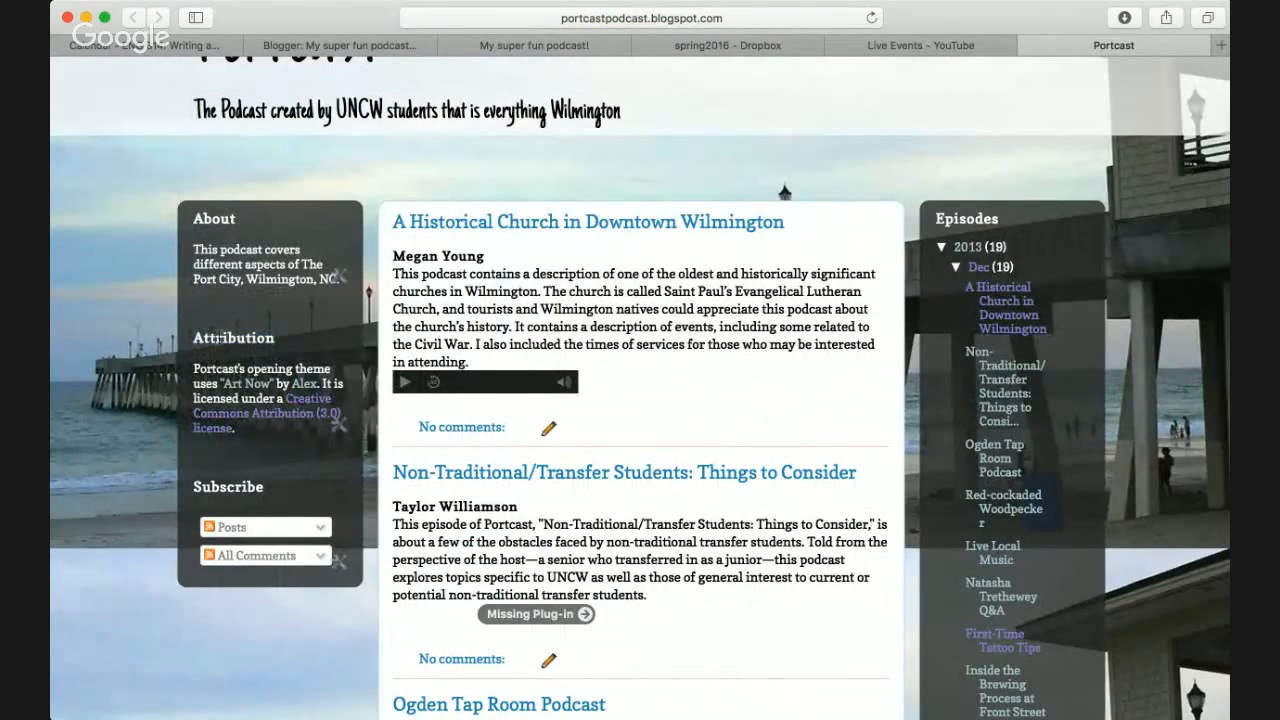
double_click(217, 340)
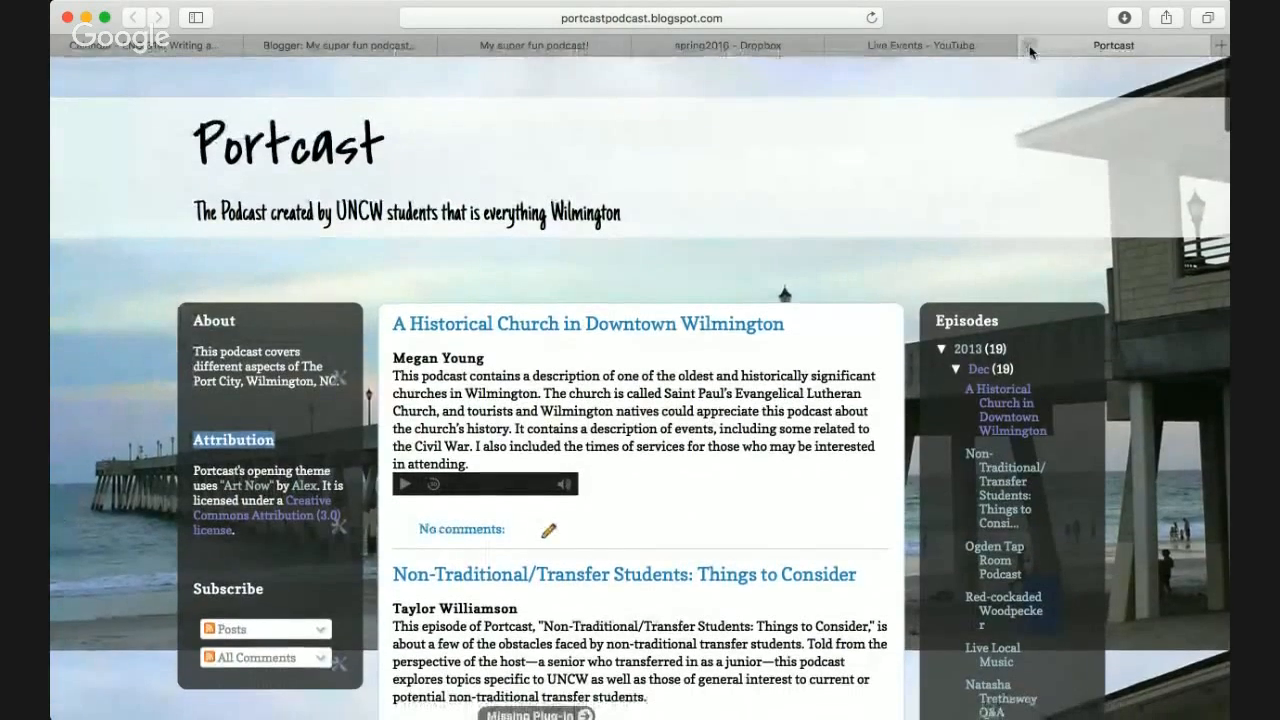
- Close the Portcast blog and move across tabs to the course calendar
click(1030, 46)
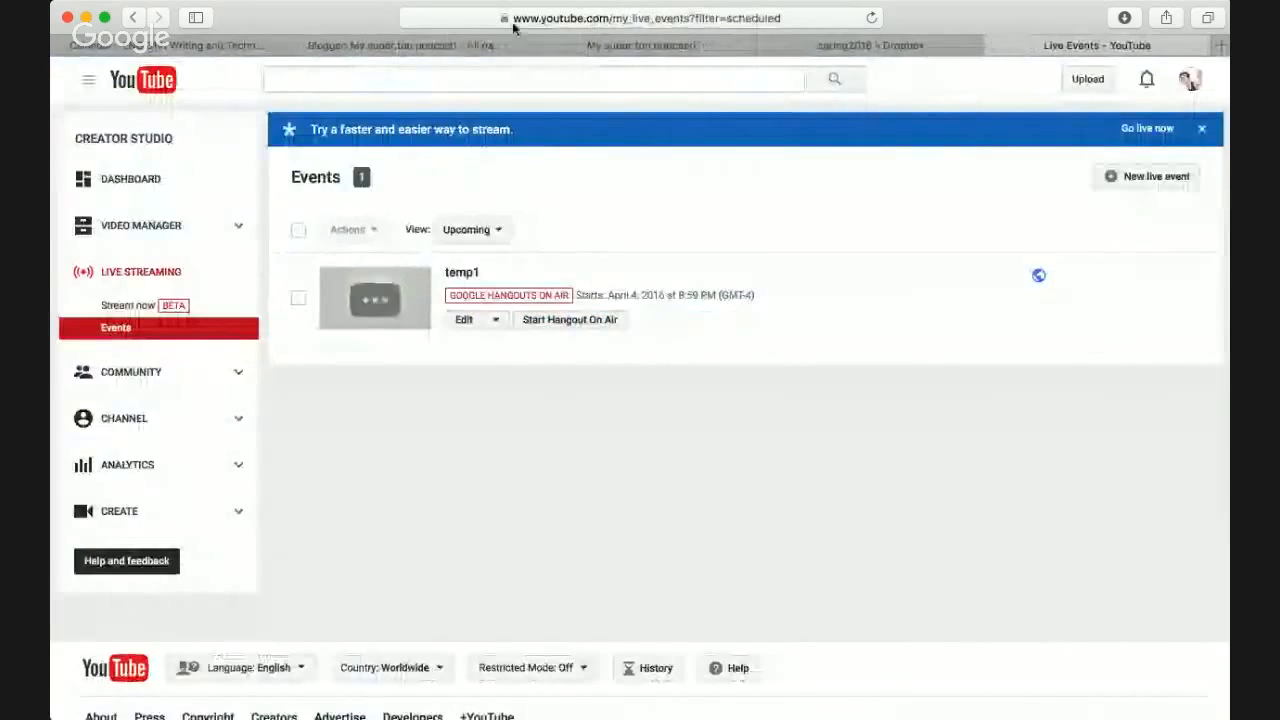
click(412, 44)
click(634, 47)
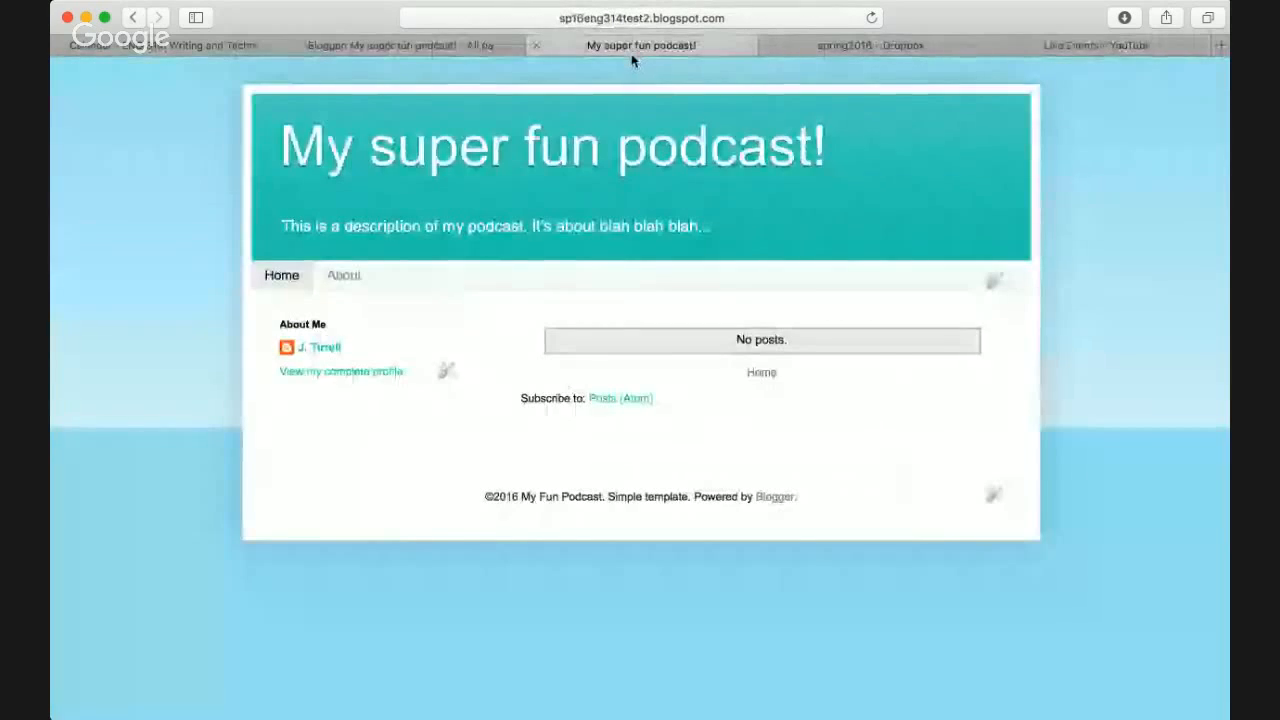
key(ctrl+shift+Tab)
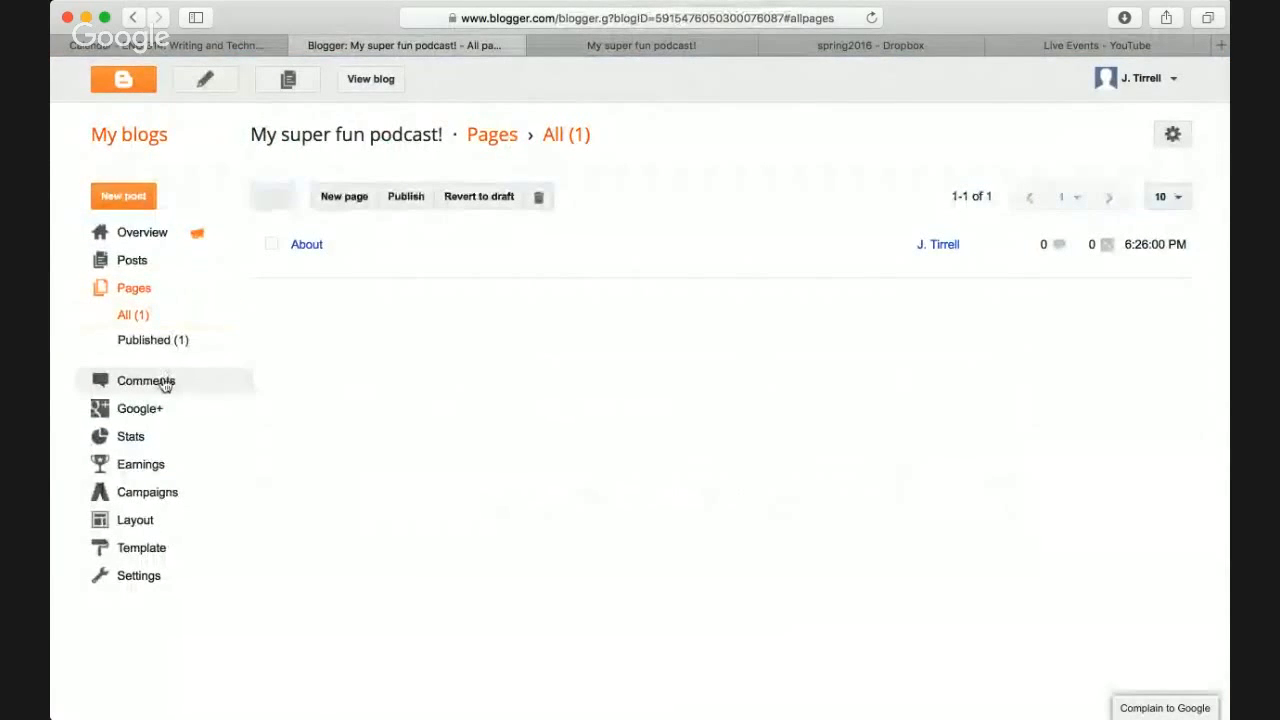
key(ctrl+shift+Tab)
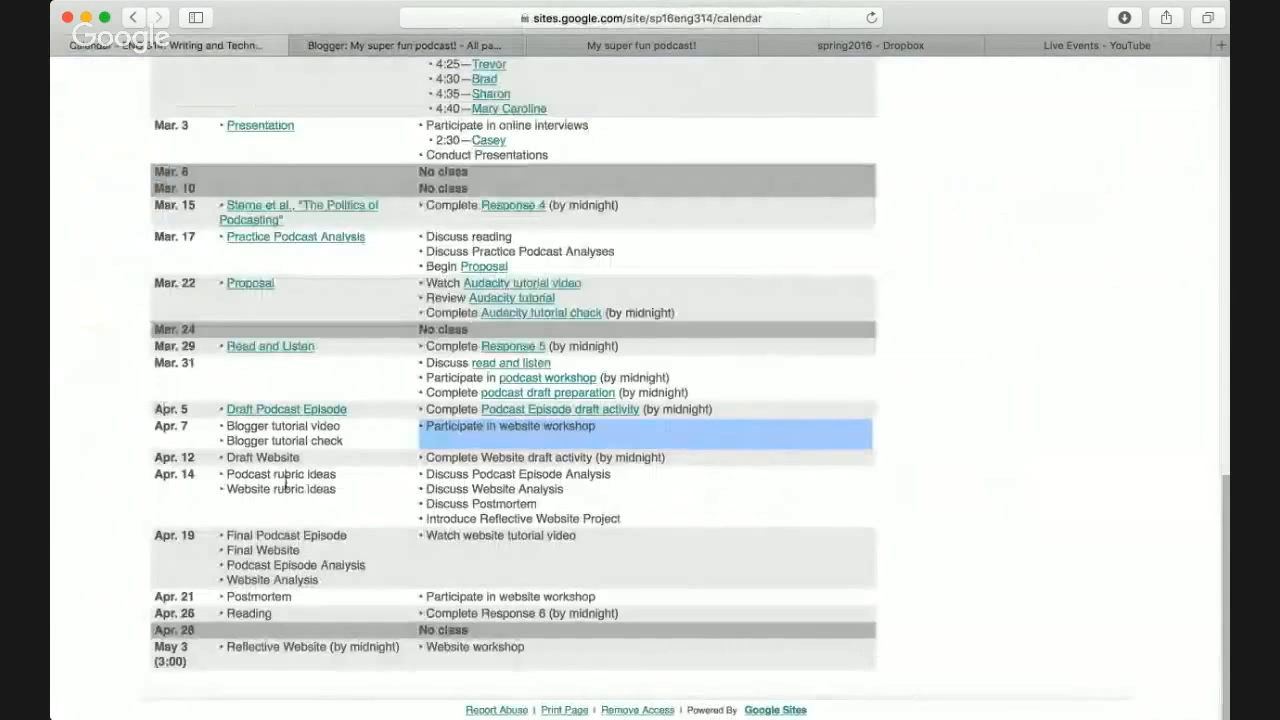
- Read the Podcast Project assignment's website-design paragraph, then return to Blogger's pages list
scroll(312, 245, up, 15)
click(312, 240)
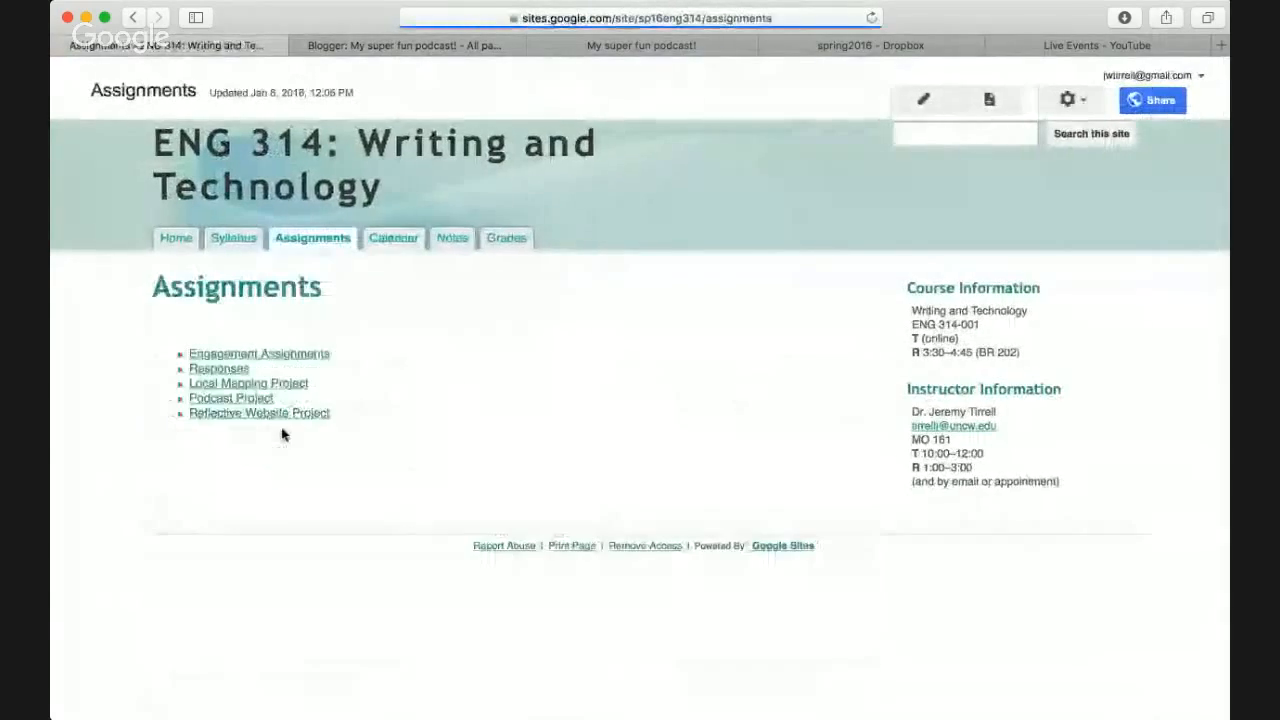
click(234, 399)
scroll(300, 452, down, 3)
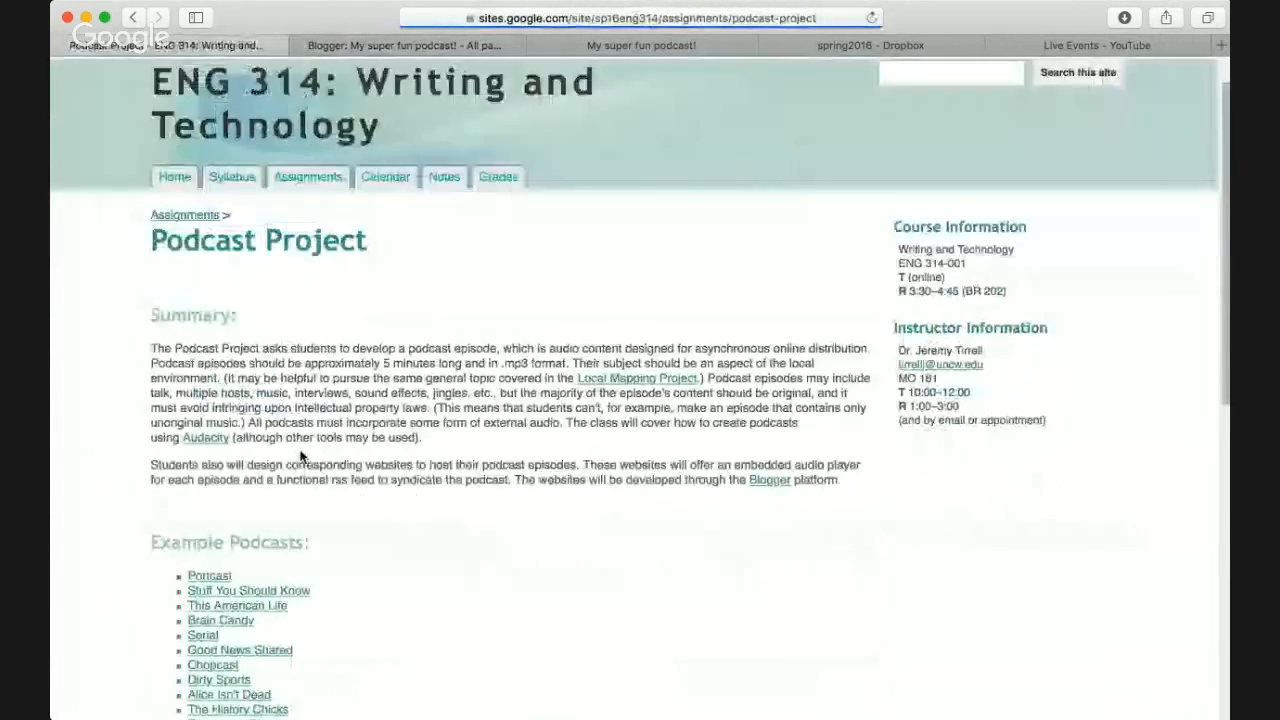
triple_click(267, 415)
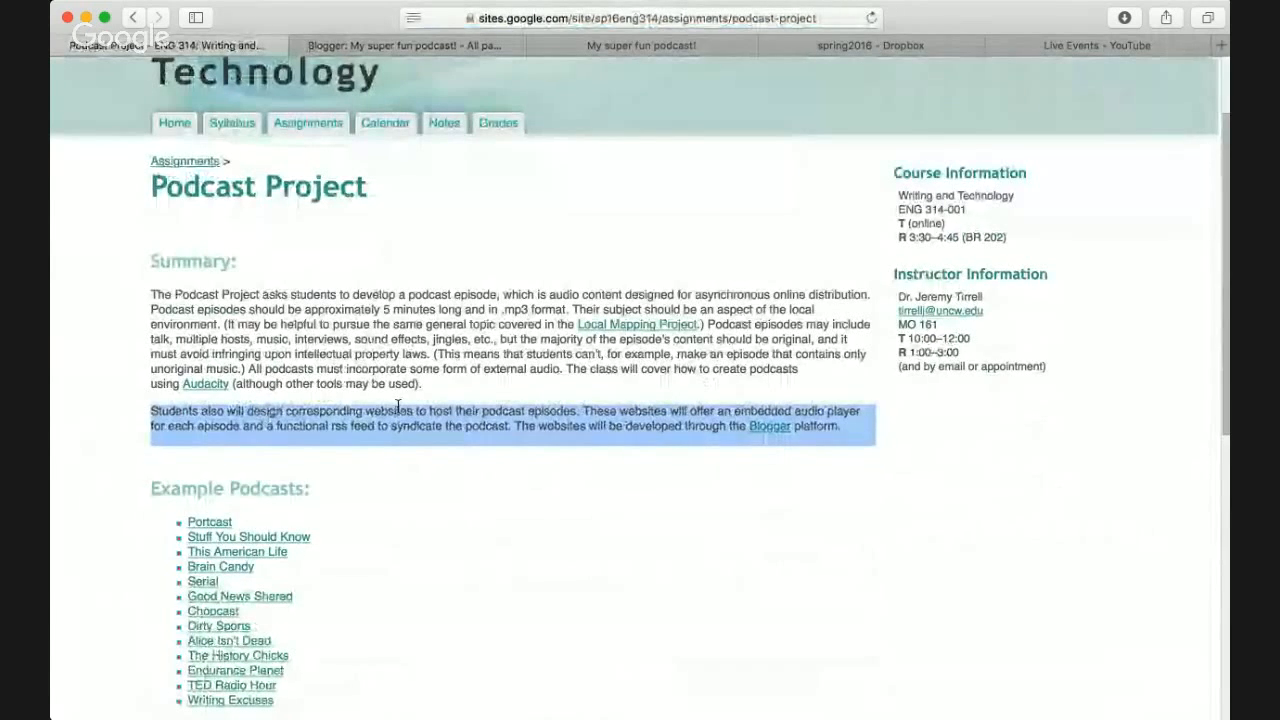
key(ctrl+Tab)
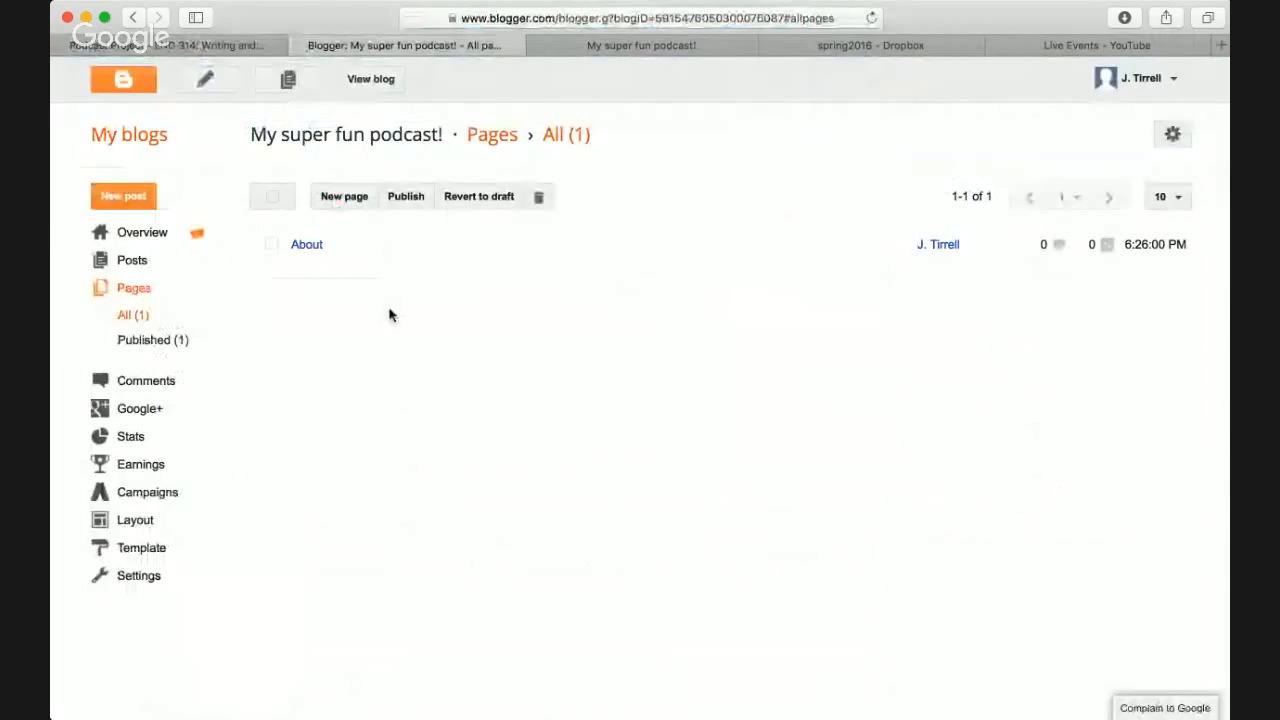
key(ctrl+shift+Tab)
key(ctrl+Tab)
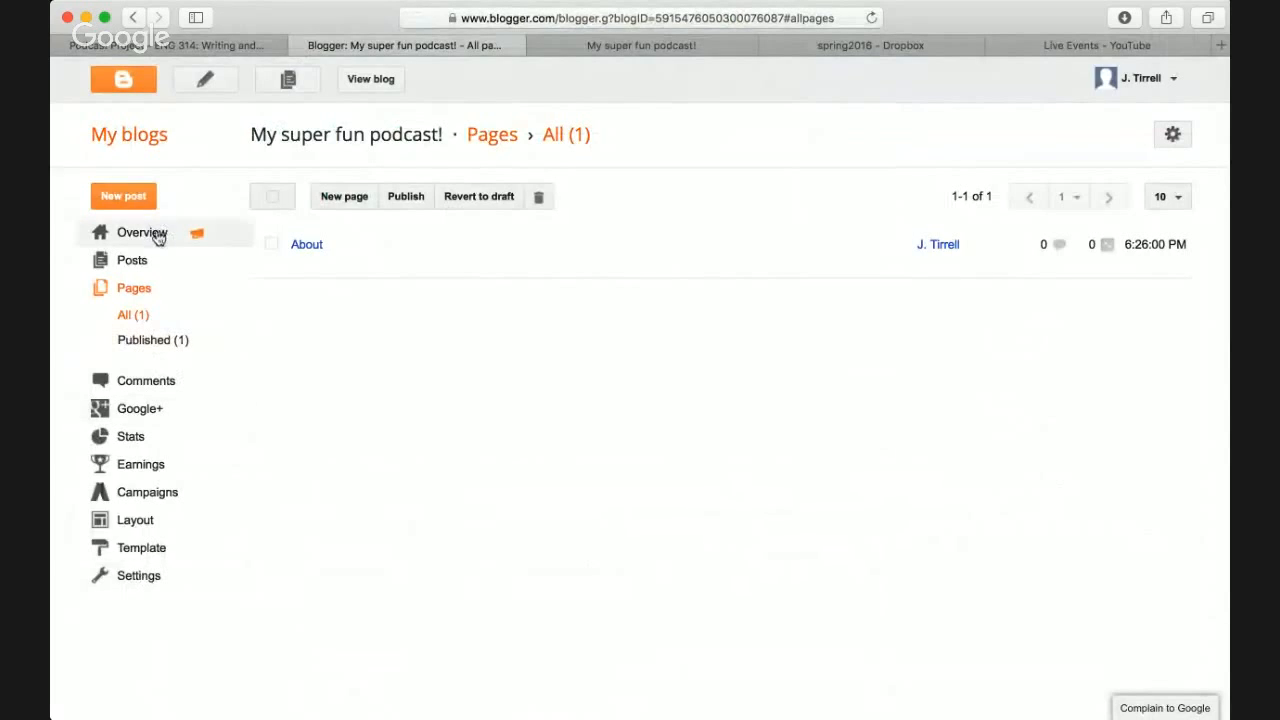
- Create a new post with the body 'New post! Wow! Much post!'
click(118, 197)
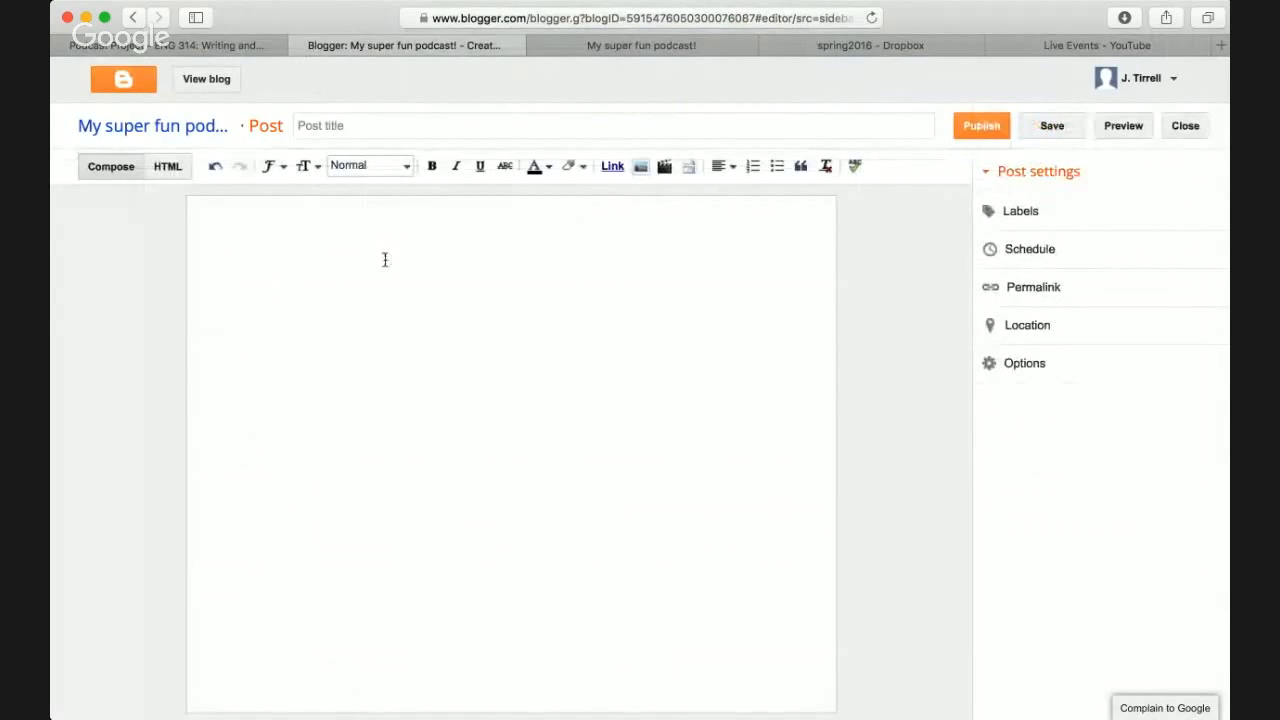
text(New post! Wow! Much post!)
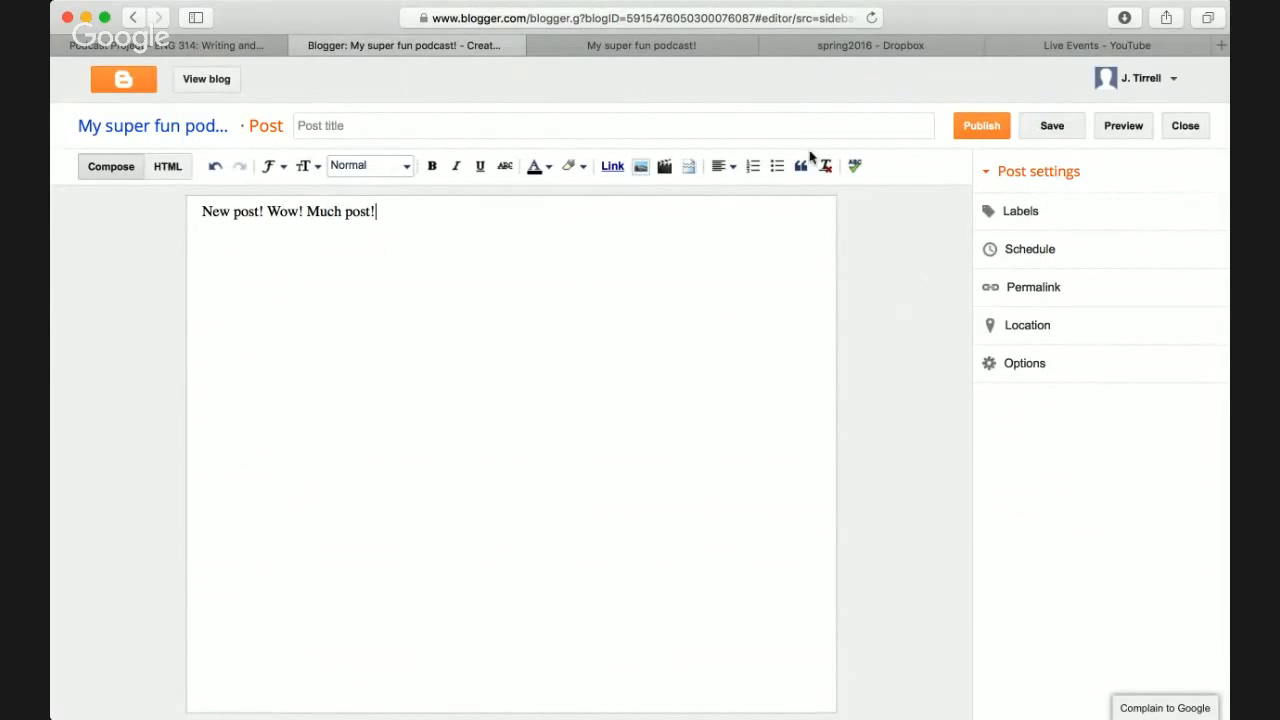
- Dismiss the Add a Video dialog, leave the post editor and open the blog's Basic settings
click(664, 167)
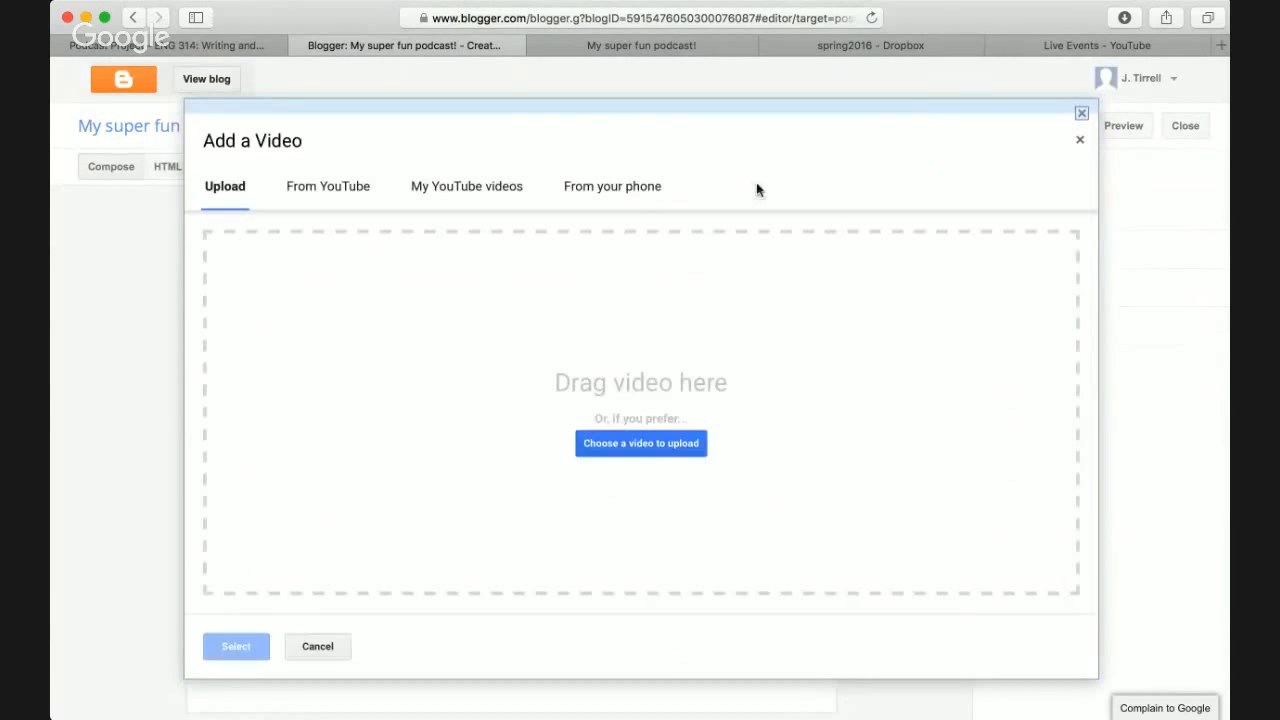
click(1080, 139)
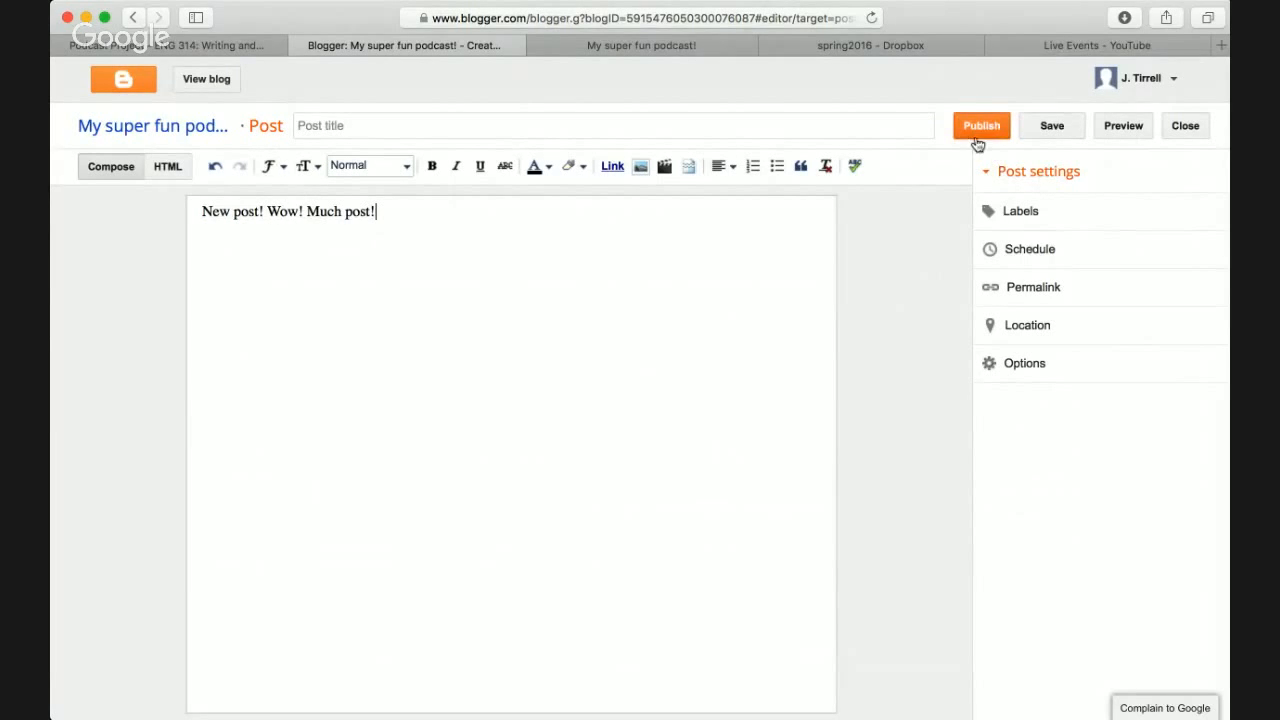
scroll(697, 161, left, 5)
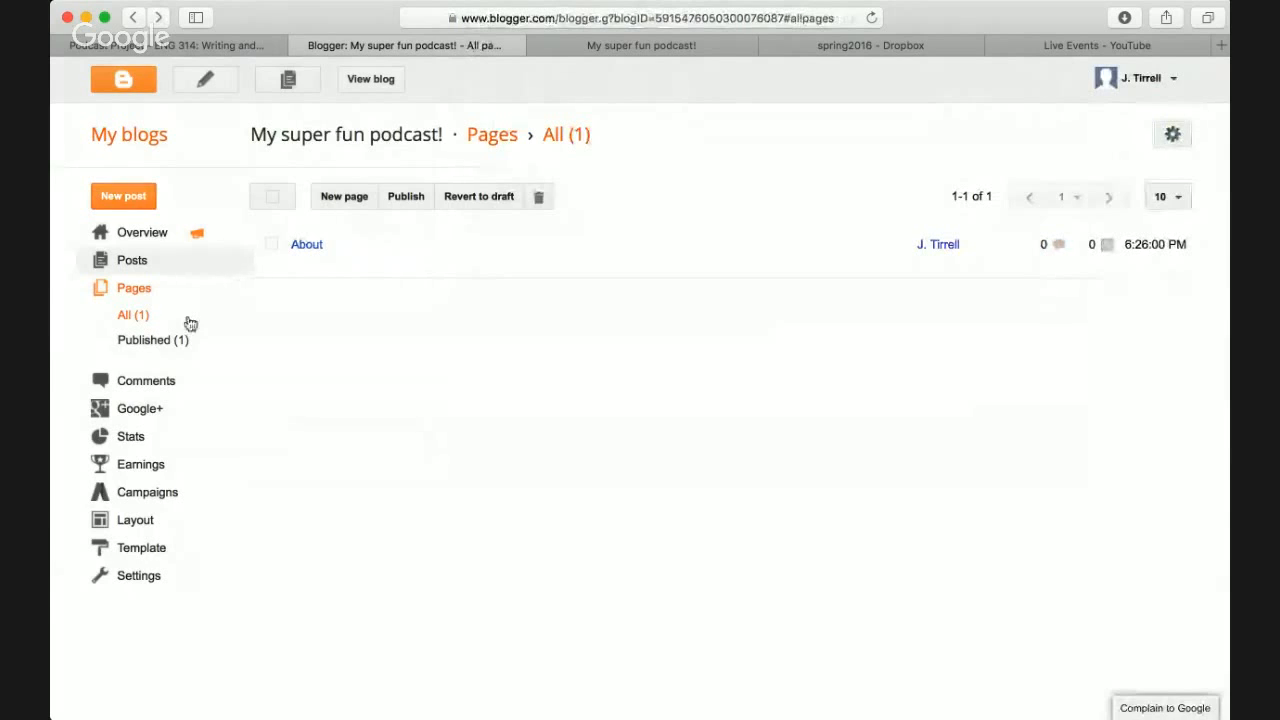
click(139, 576)
- Open the Other settings and read the explanation of Title Links and Enclosure Links
scroll(143, 579, down, 2)
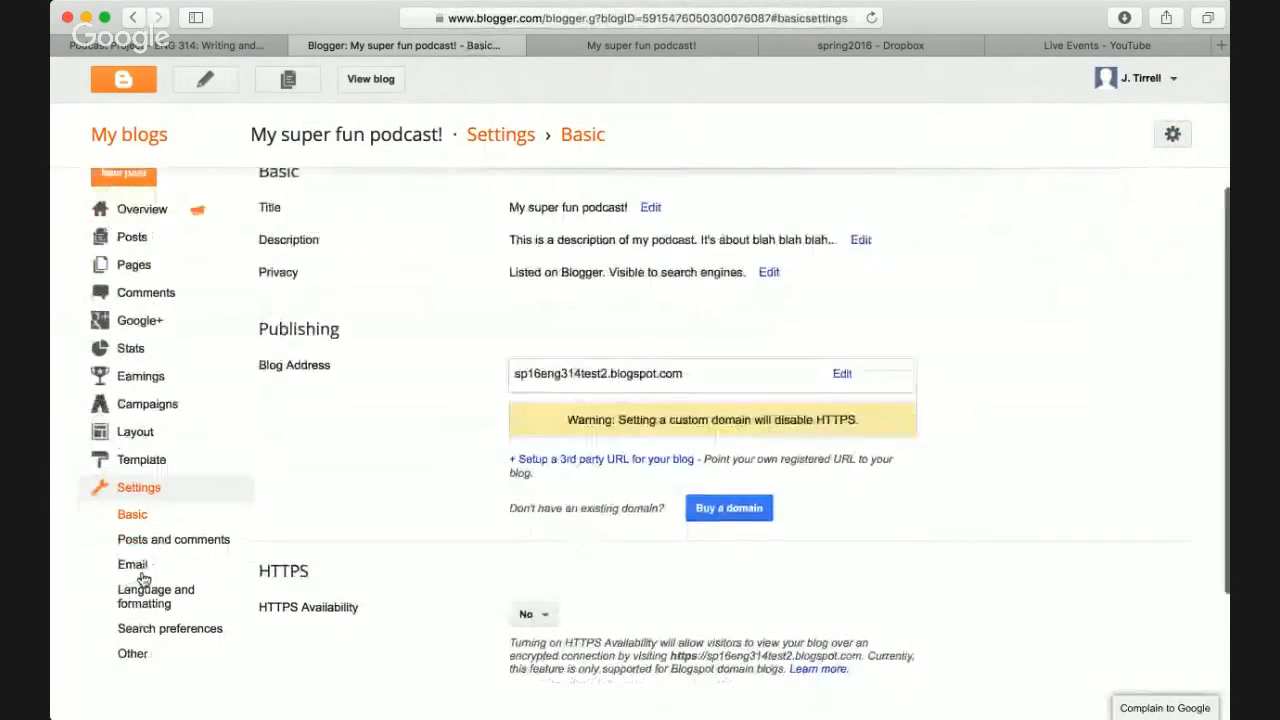
click(138, 585)
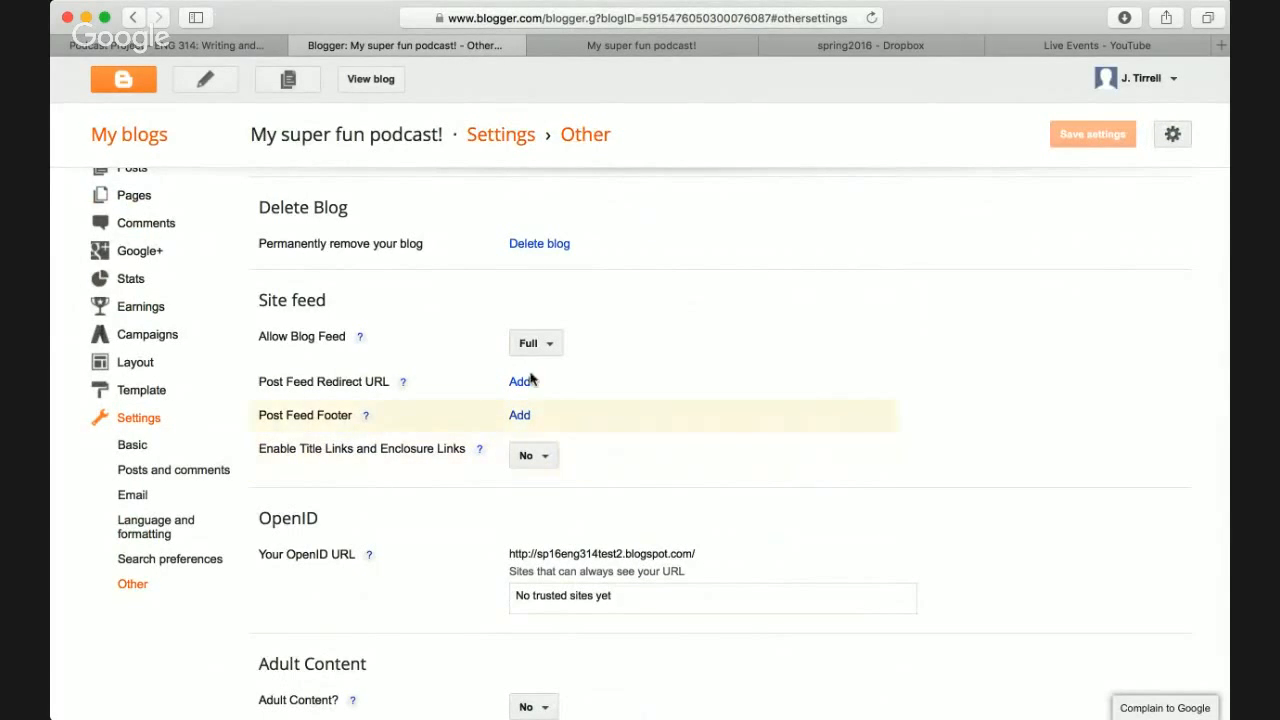
triple_click(271, 449)
click(379, 455)
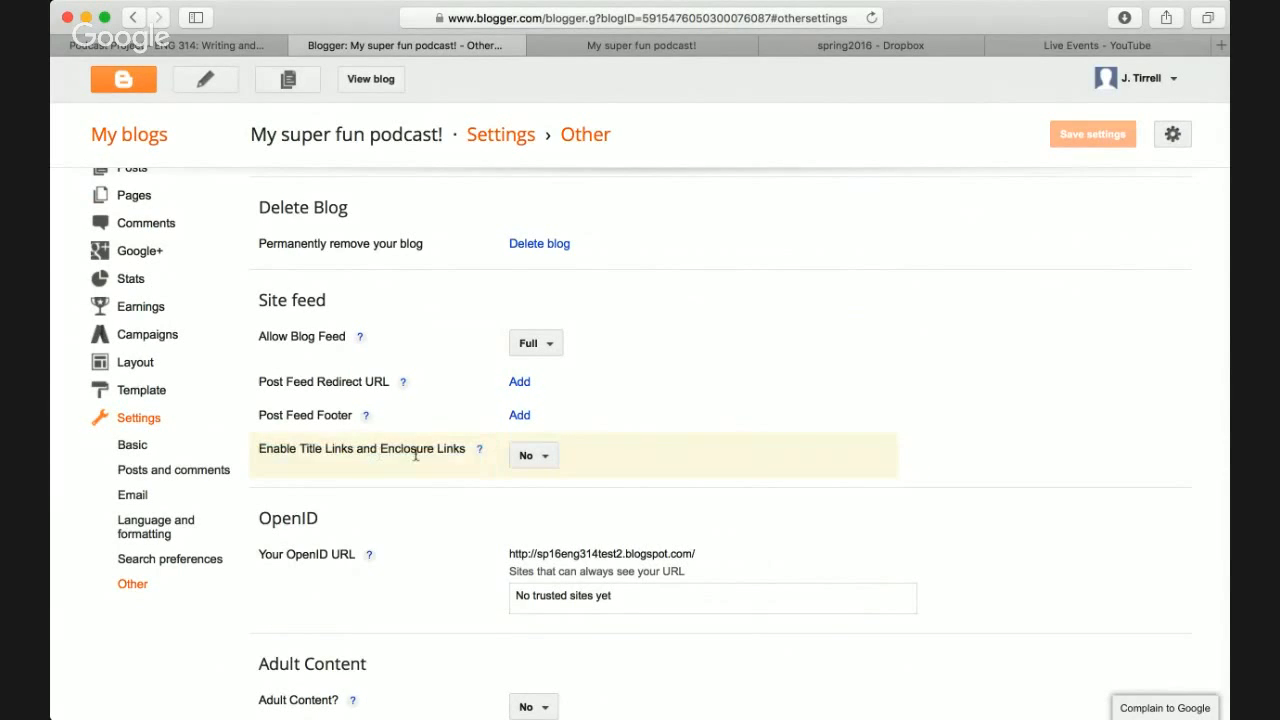
click(479, 450)
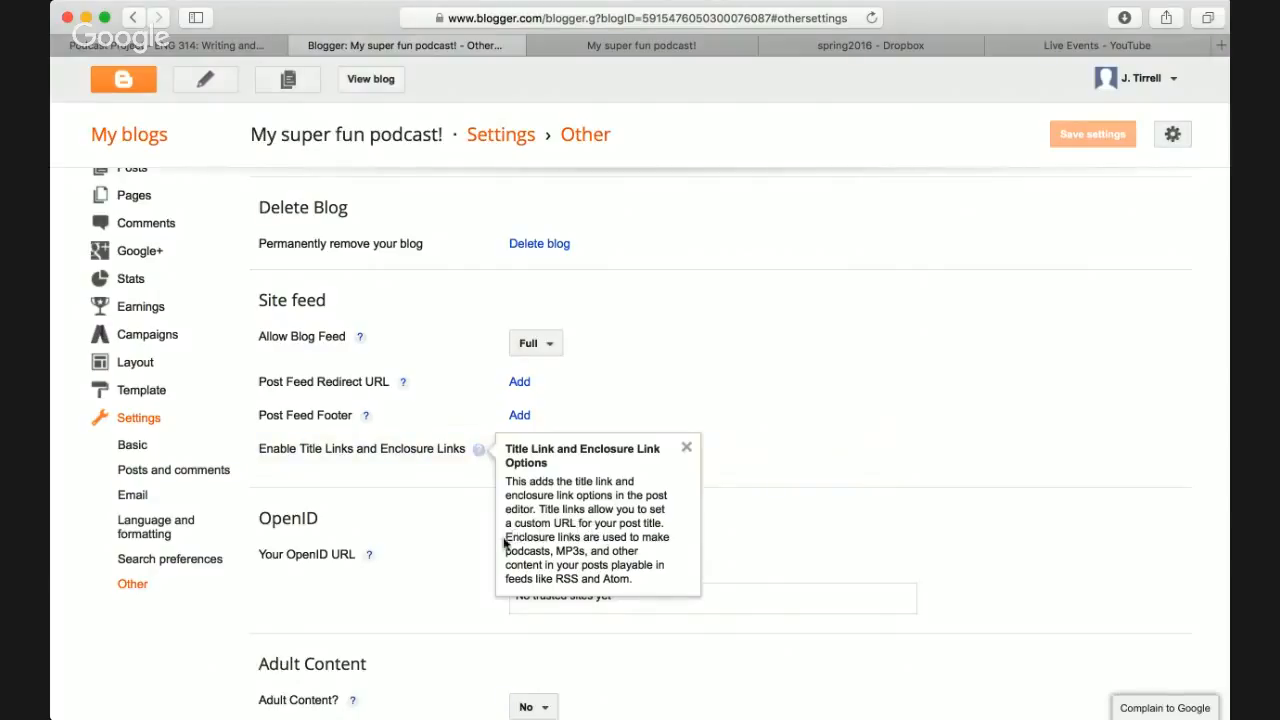
drag(507, 540, 643, 582)
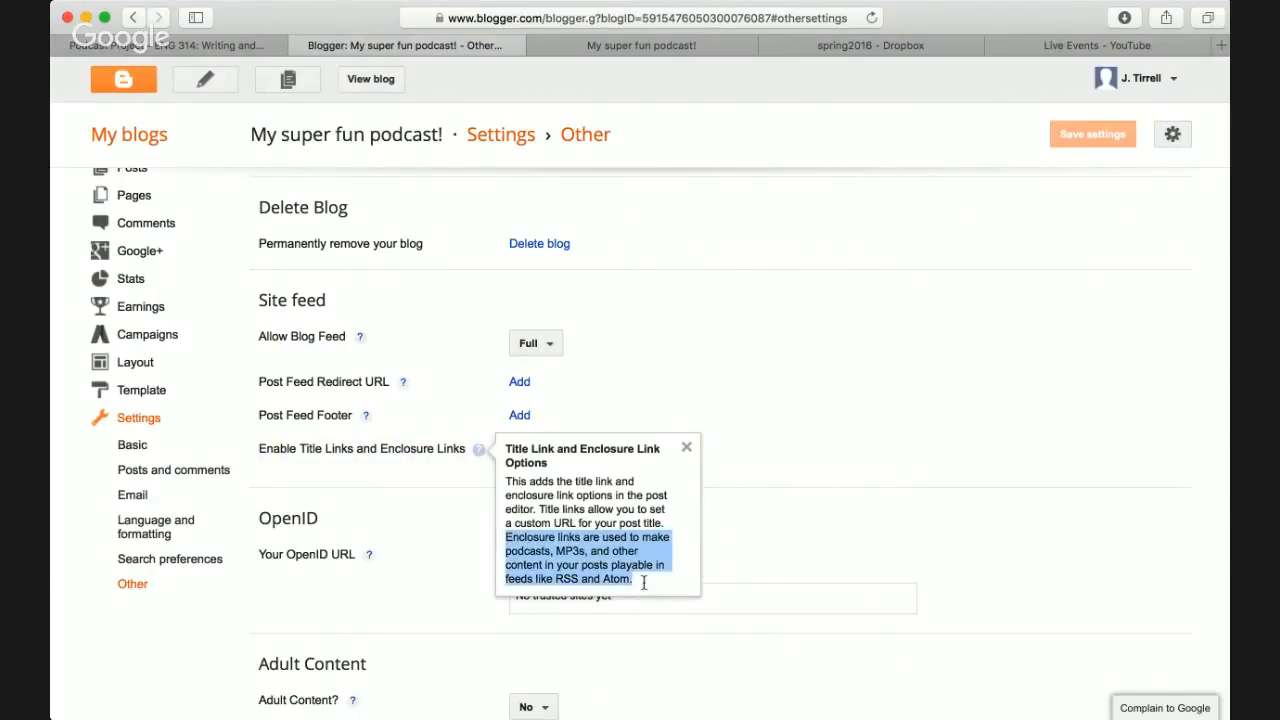
click(755, 526)
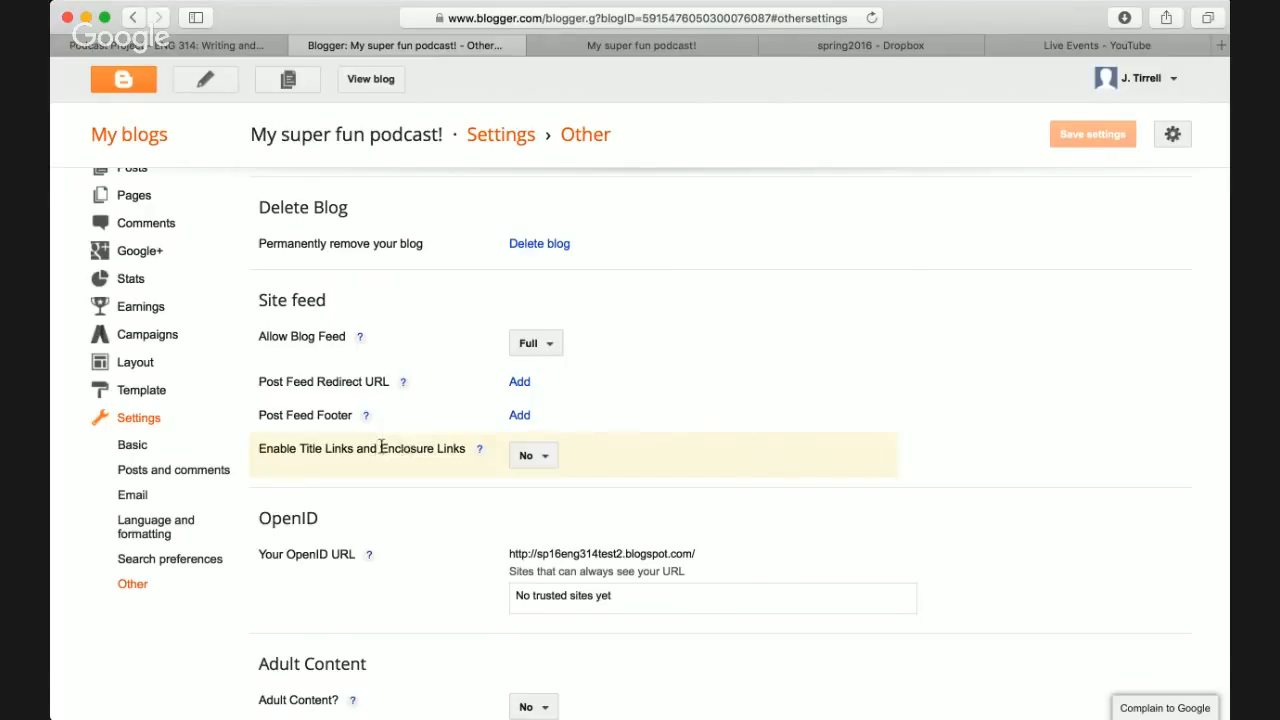
drag(381, 448, 467, 452)
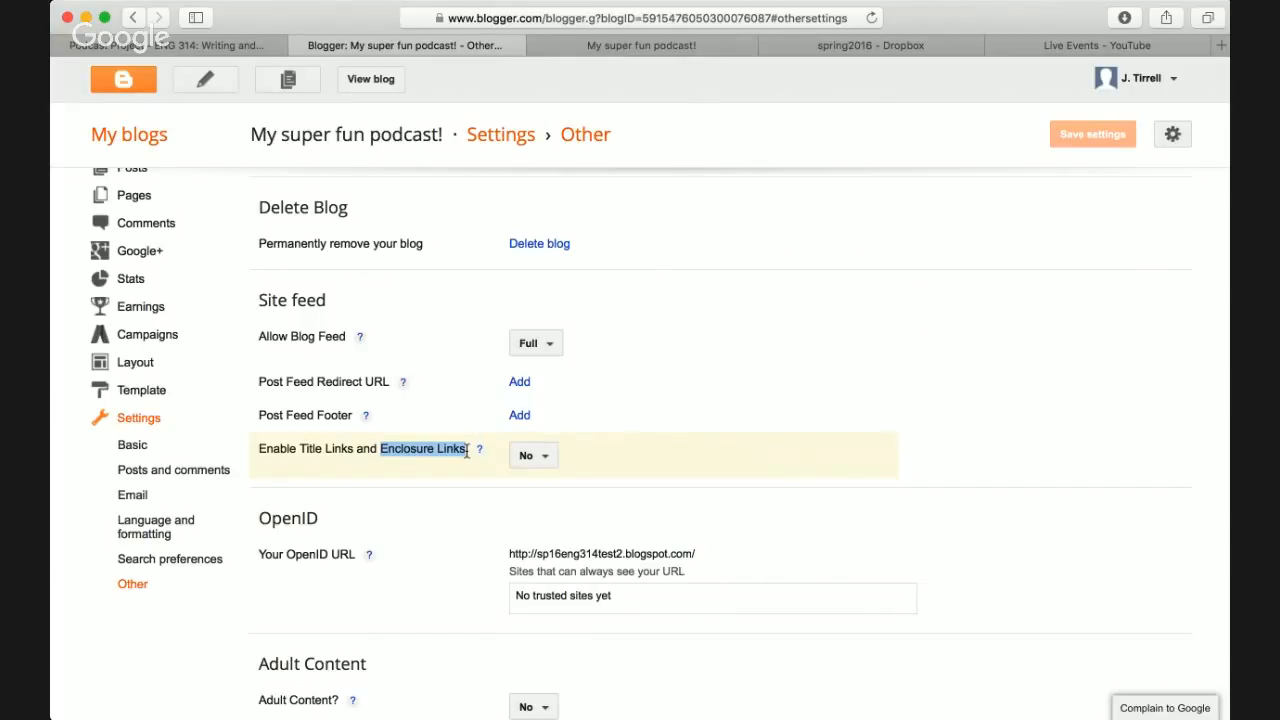
triple_click(410, 452)
click(407, 452)
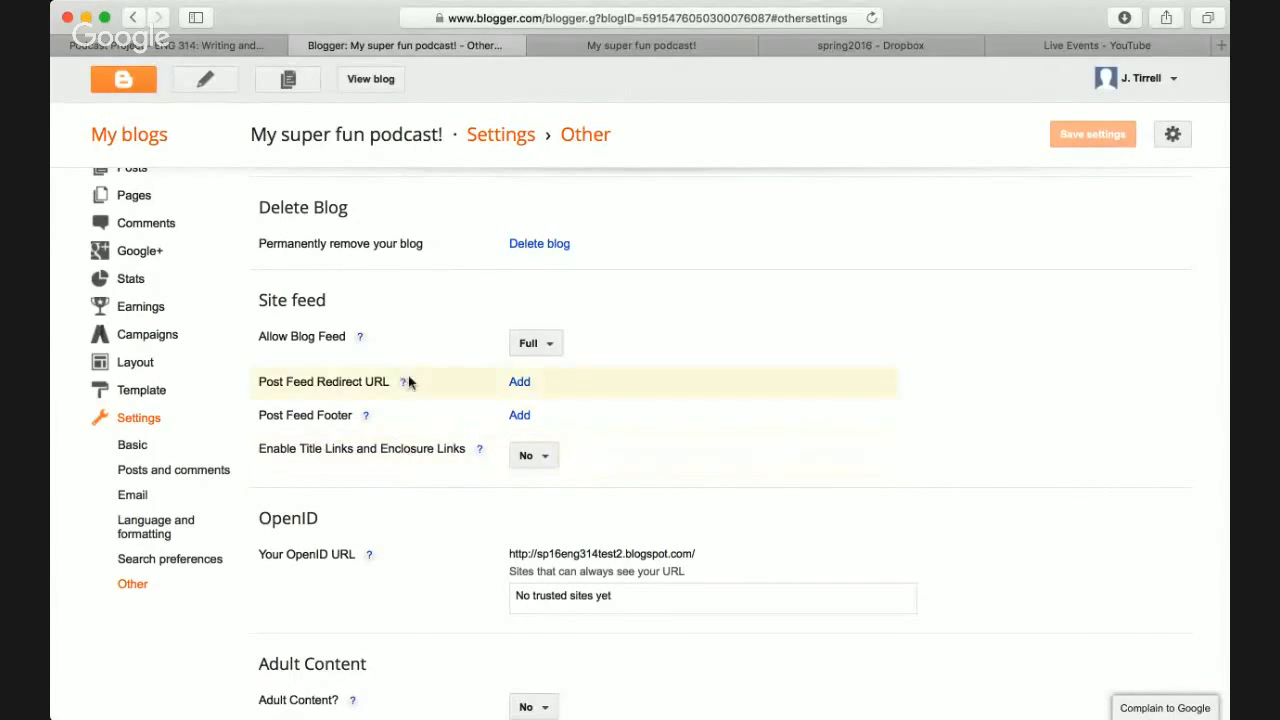
- Set 'Enable Title Links and Enclosure Links' to Yes and save the settings
click(531, 458)
click(537, 486)
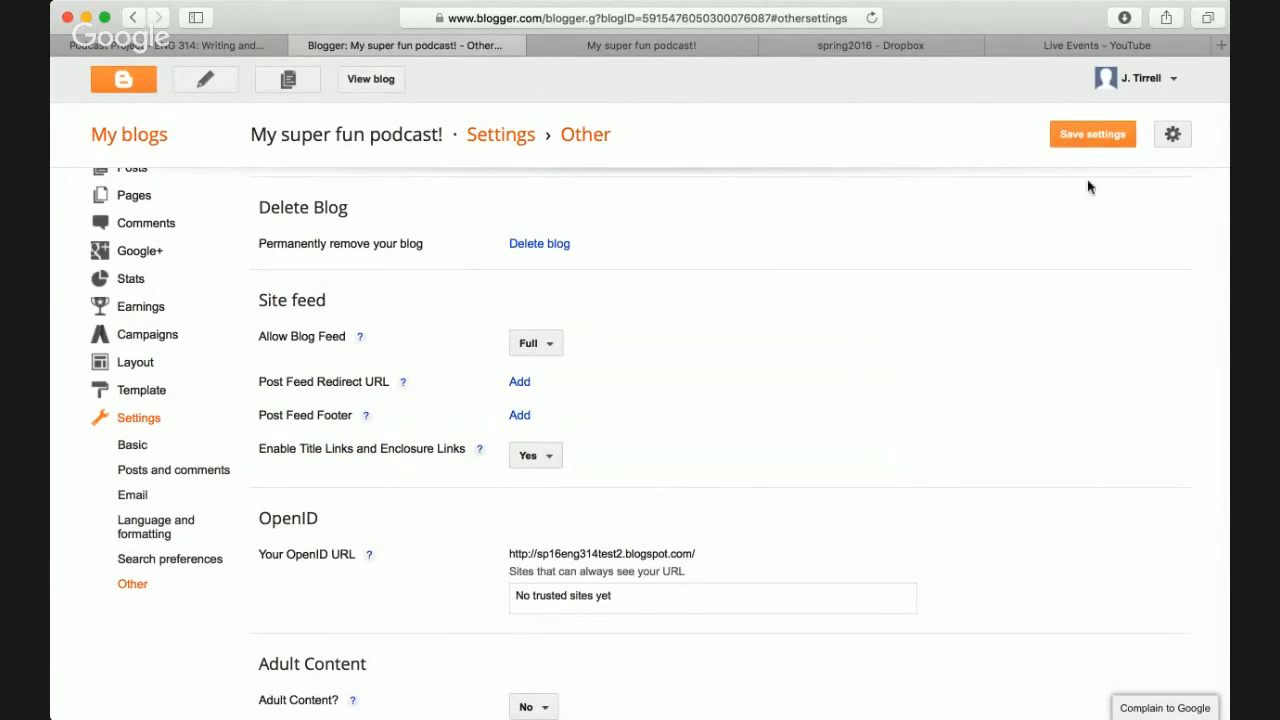
click(1093, 136)
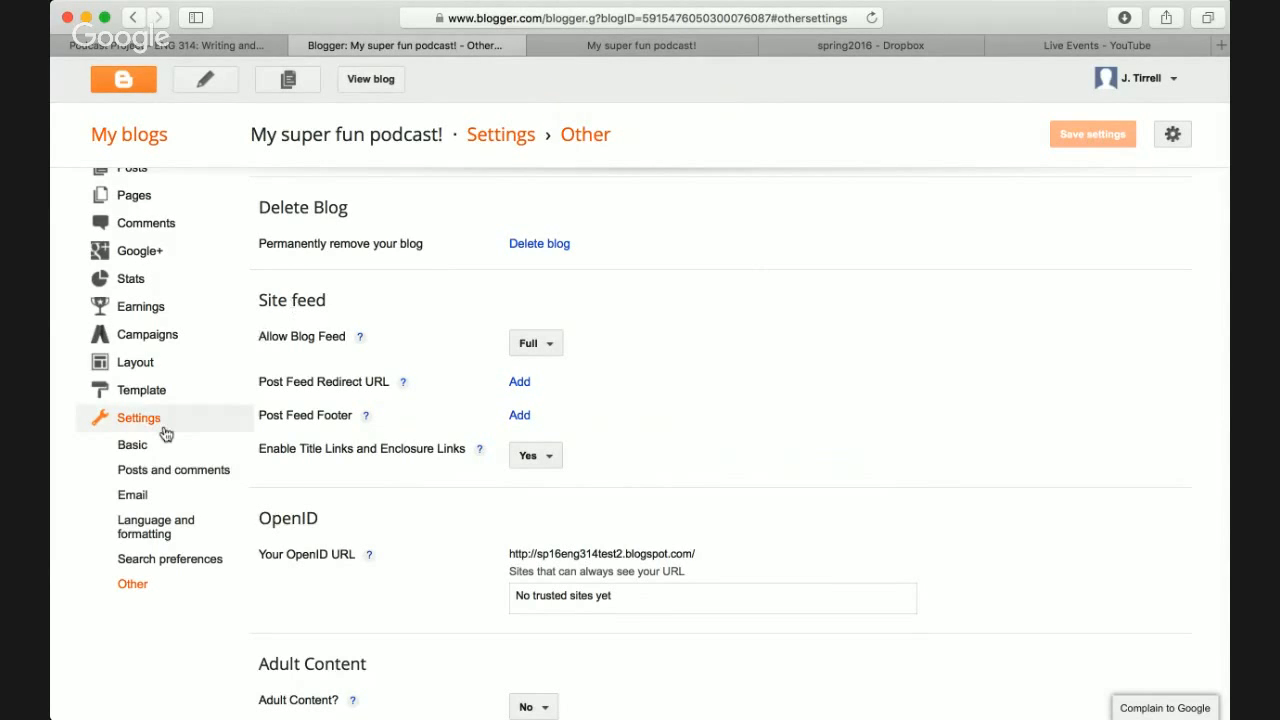
scroll(165, 432, up, 3)
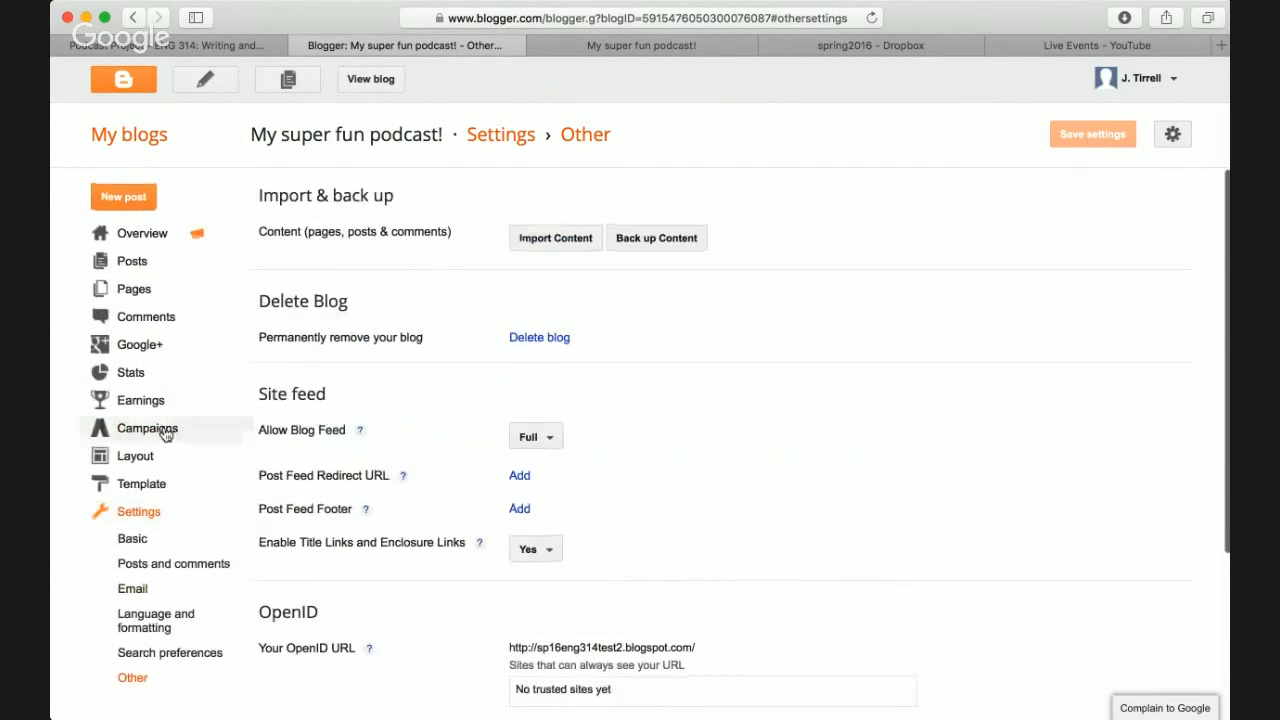
- Start a new post saying the first episode covers the best Wilmington dog parks, and expand Links
click(126, 199)
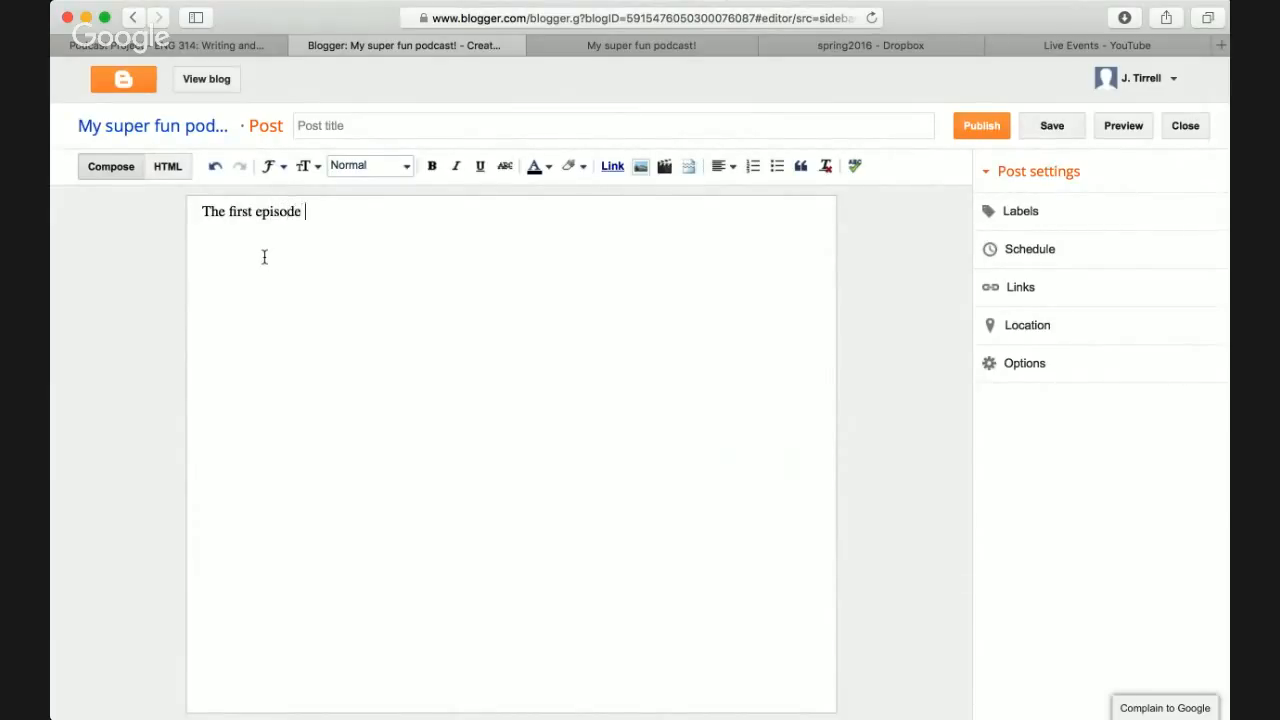
text(covers the best dog pa)
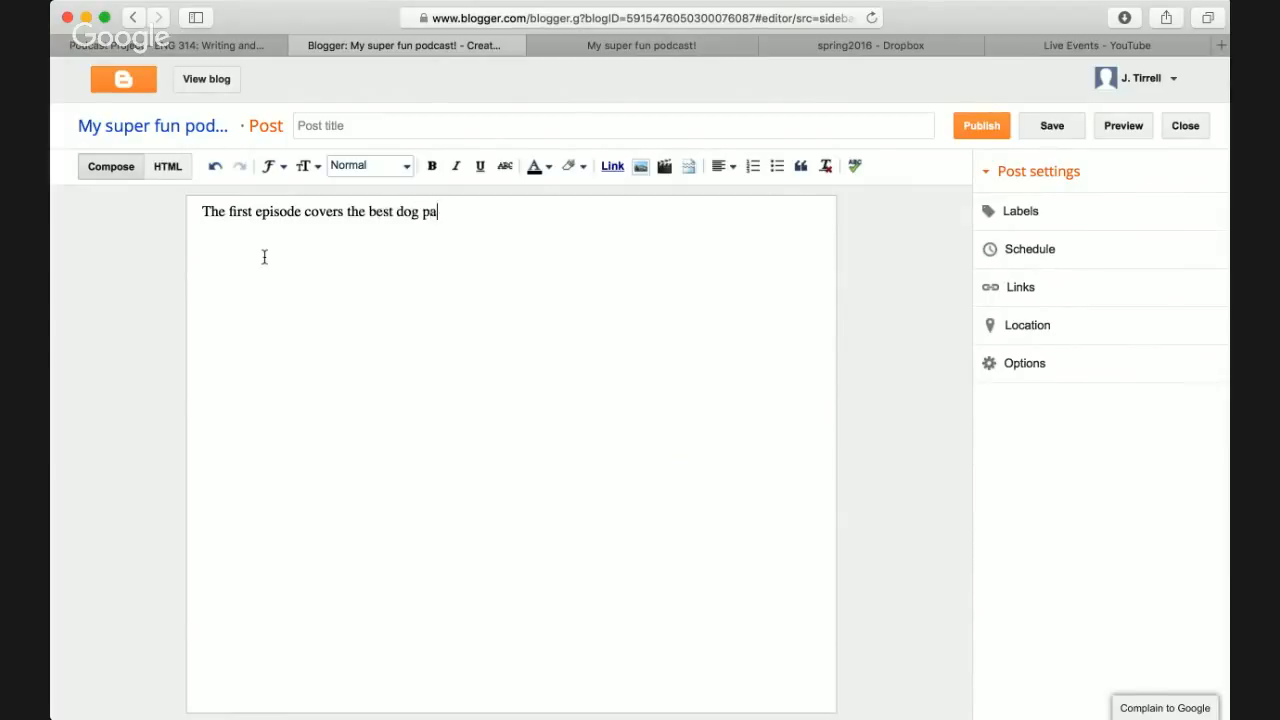
text(rks in Wilming)
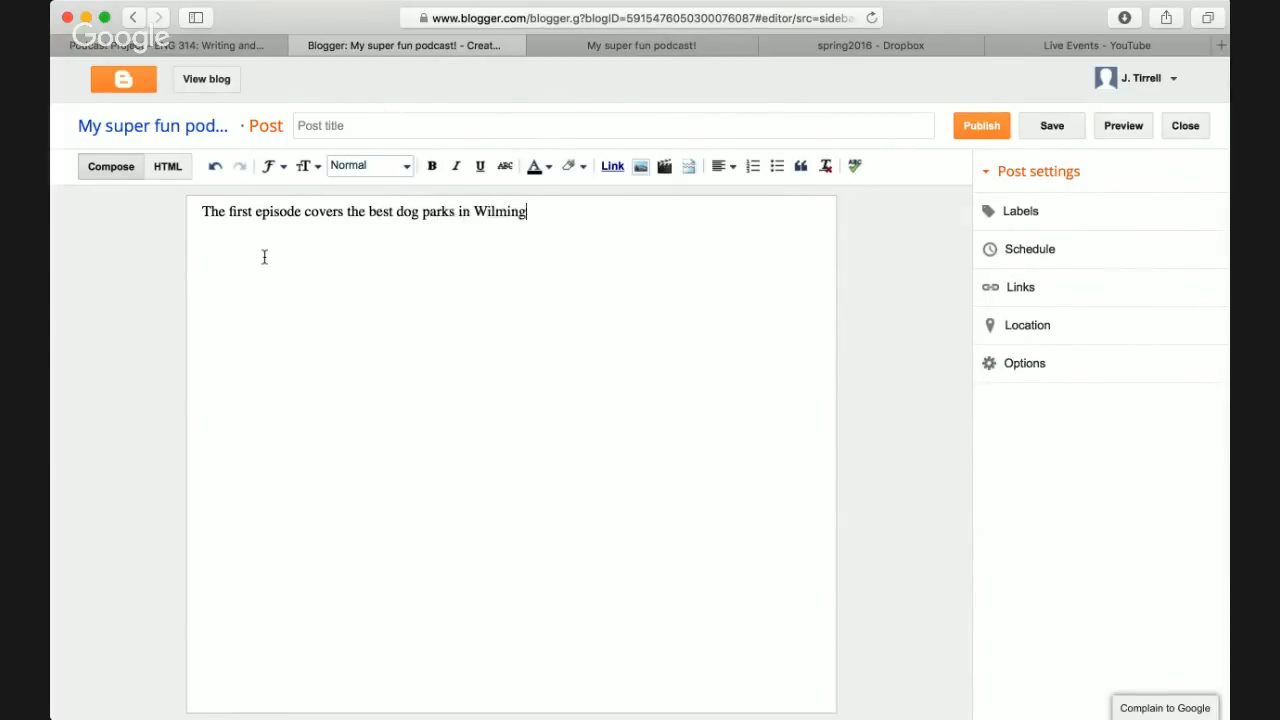
text(ton and bdkewnn d ncjkd....)
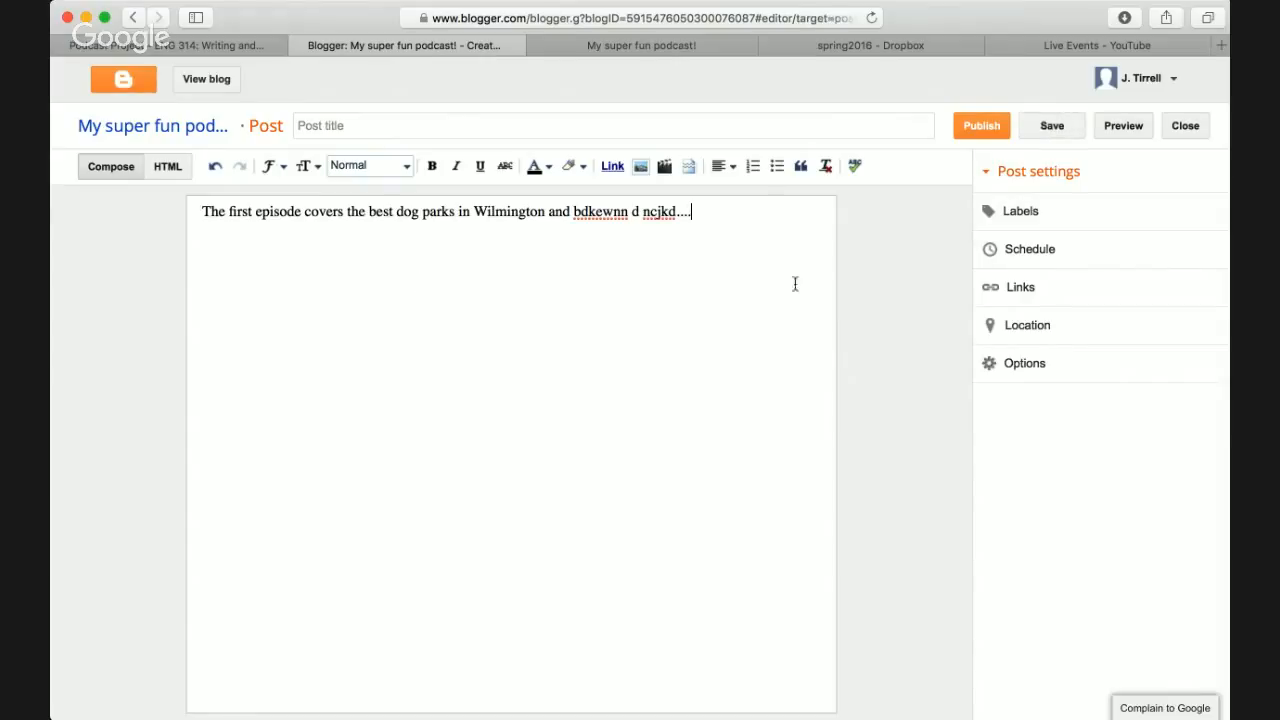
click(993, 288)
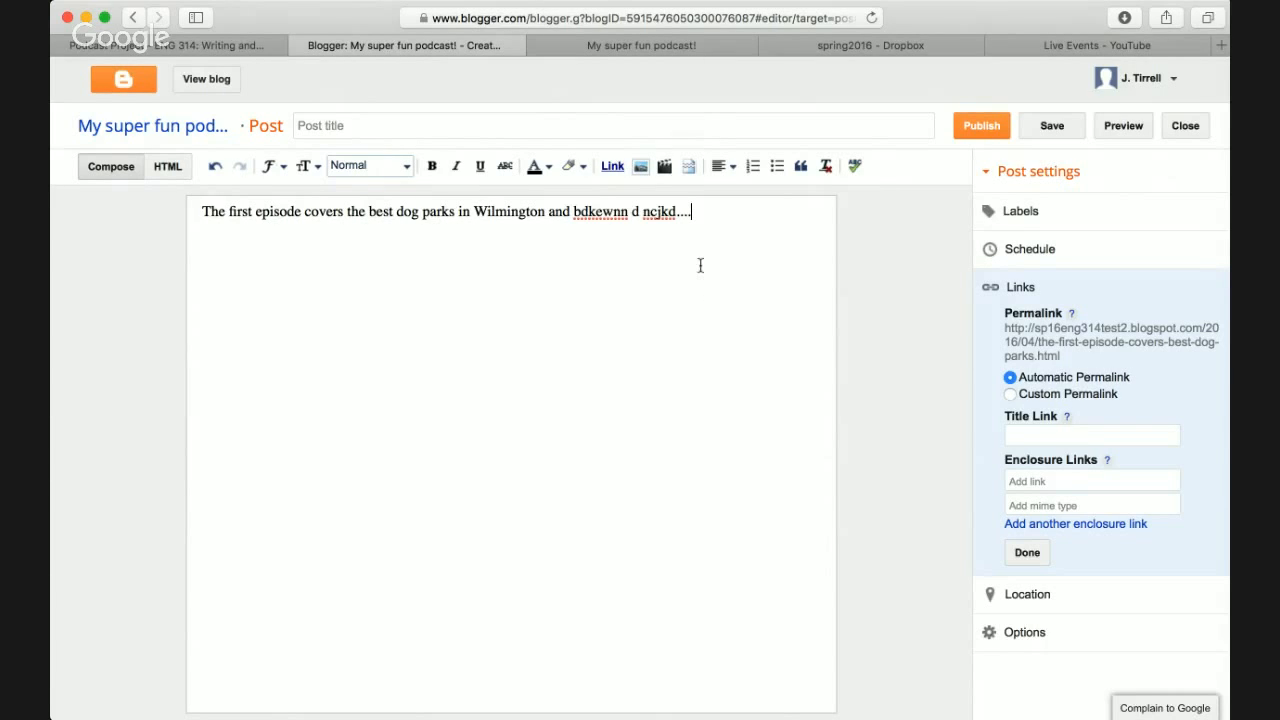
key(ctrl+shift+Tab)
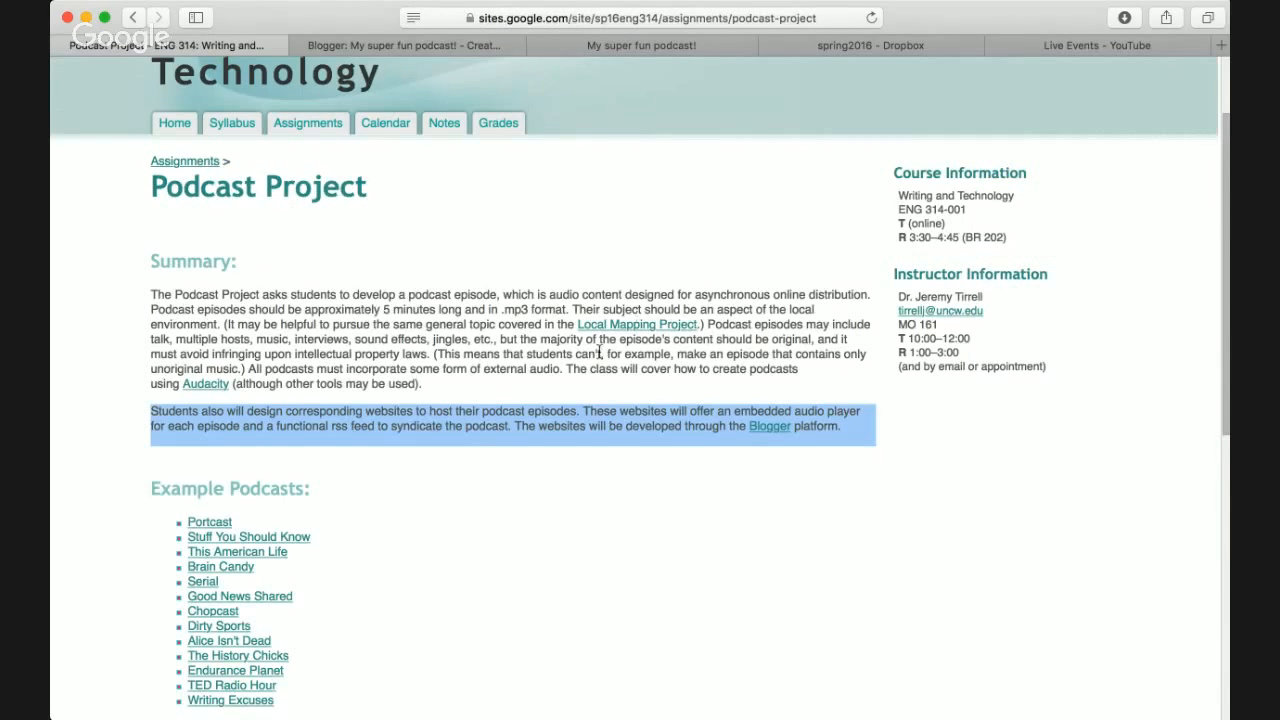
scroll(599, 353, down, 2)
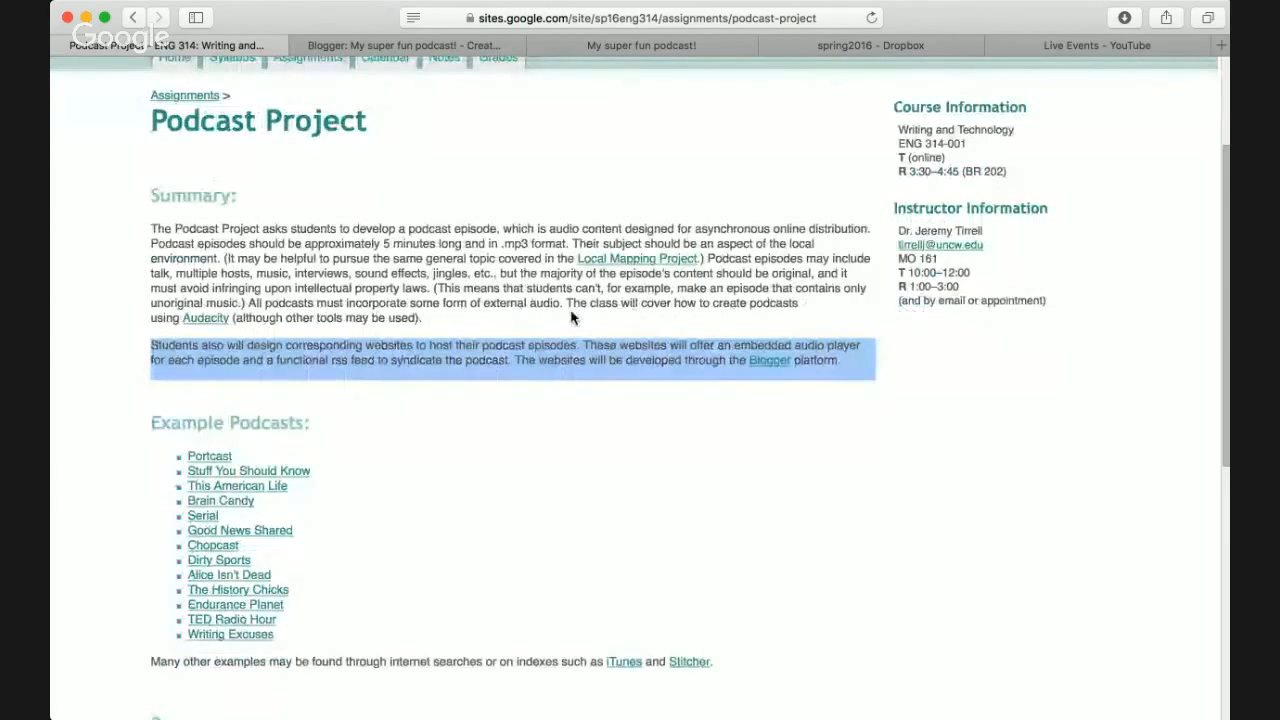
click(560, 358)
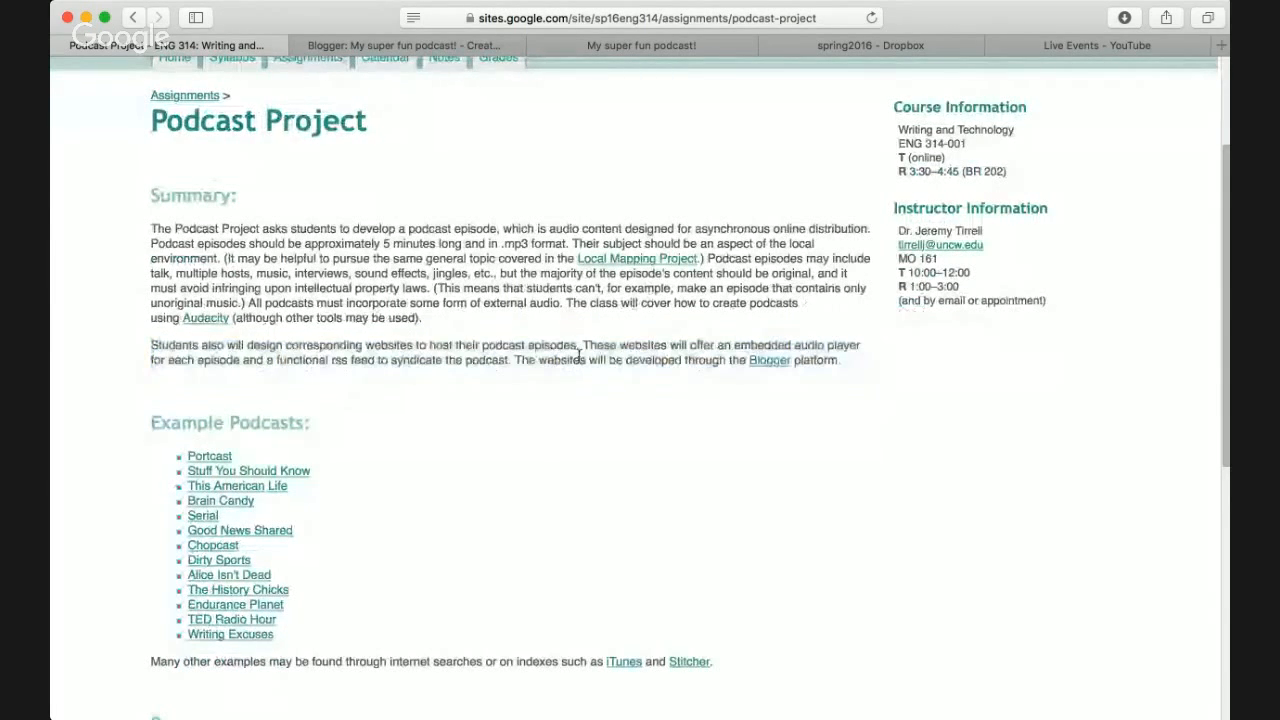
scroll(578, 355, down, 10)
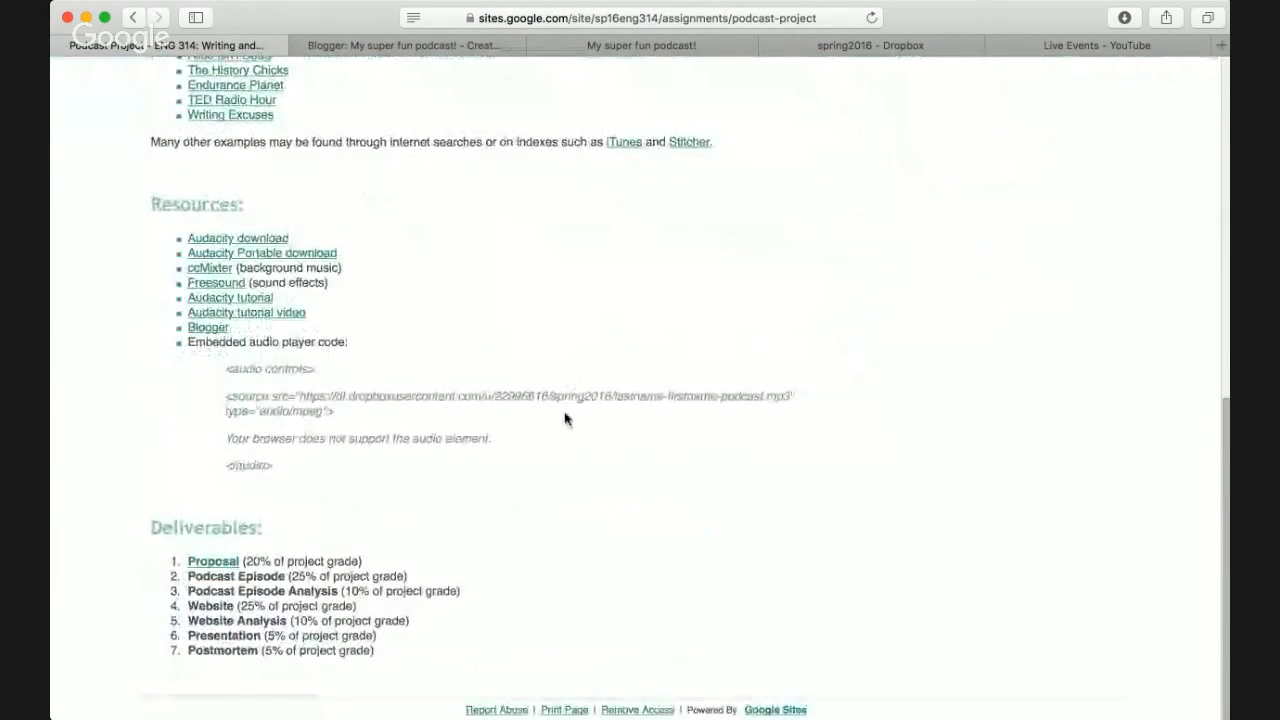
scroll(565, 418, up, 7)
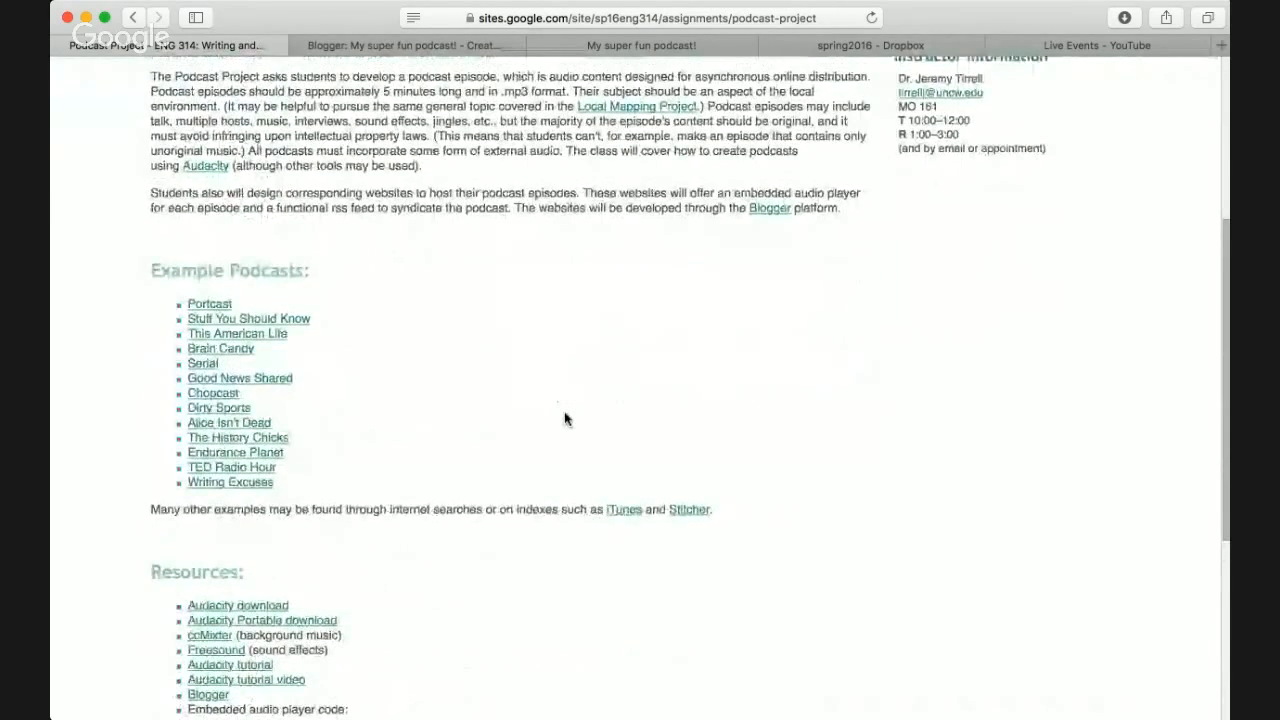
scroll(565, 418, down, 2)
scroll(565, 418, down, 3)
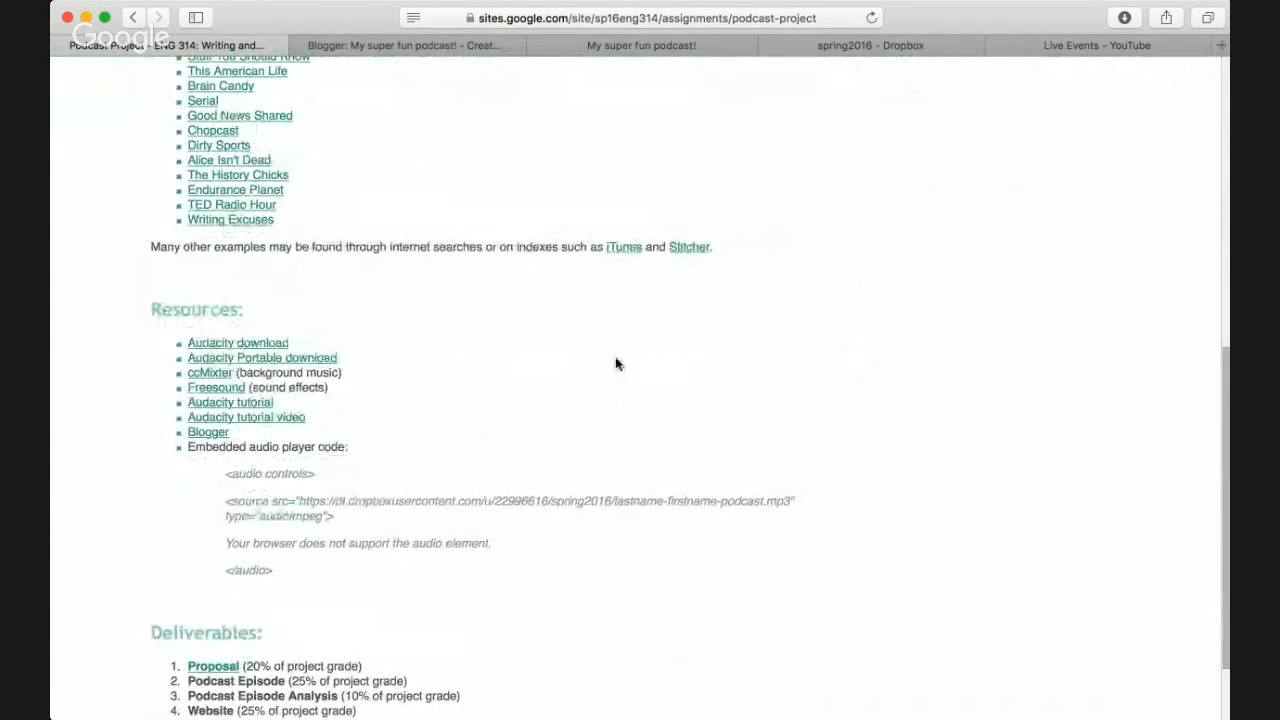
scroll(616, 363, up, 6)
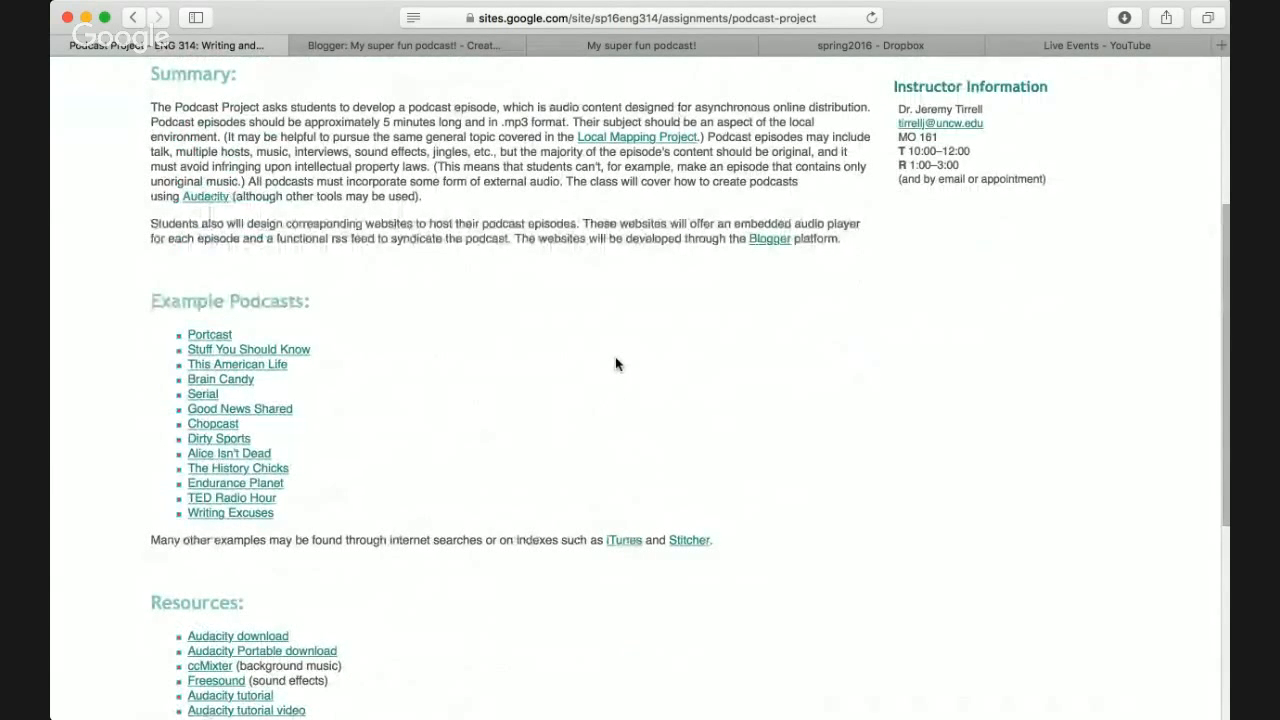
scroll(616, 363, down, 1)
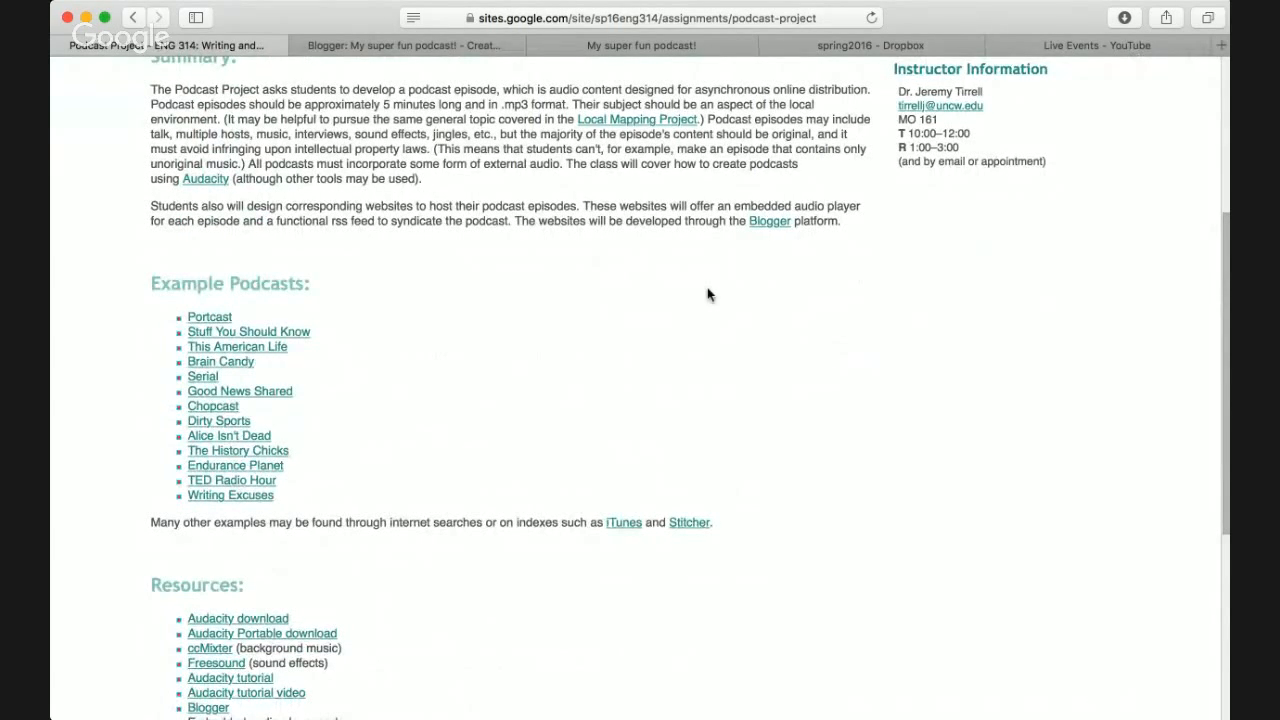
scroll(709, 294, down, 5)
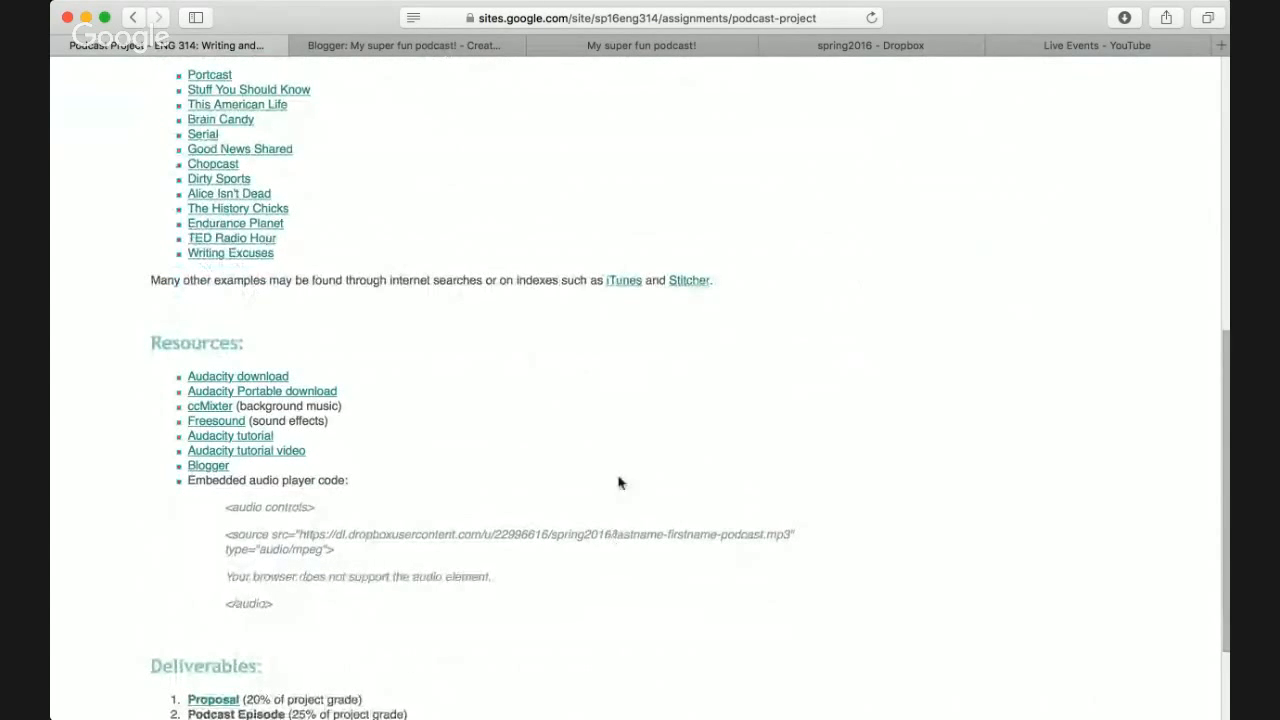
scroll(620, 449, up, 1)
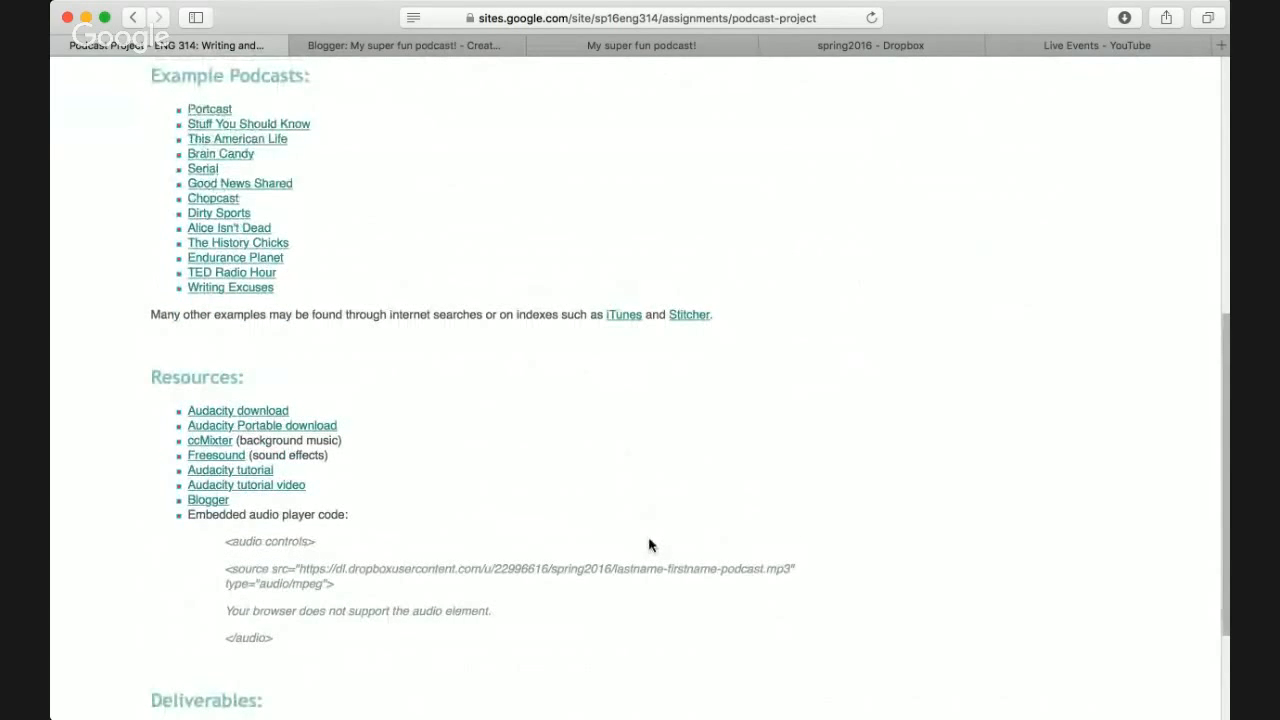
scroll(649, 545, up, 12)
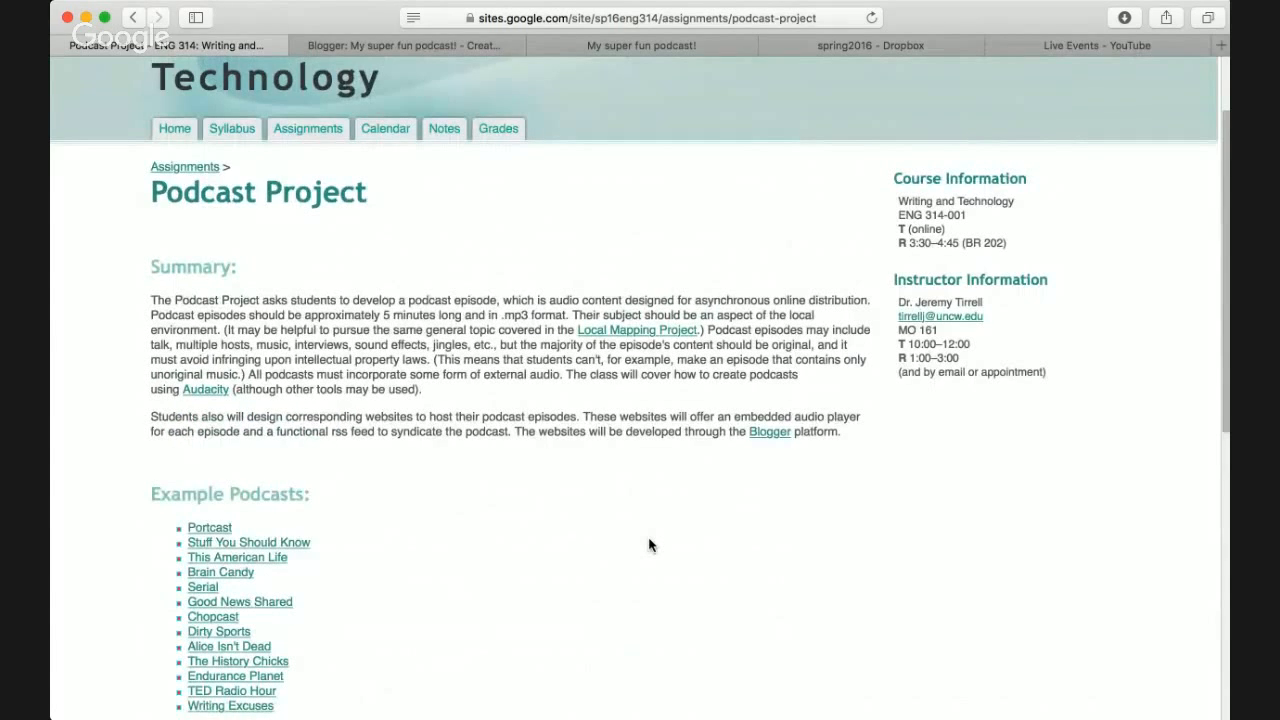
click(421, 42)
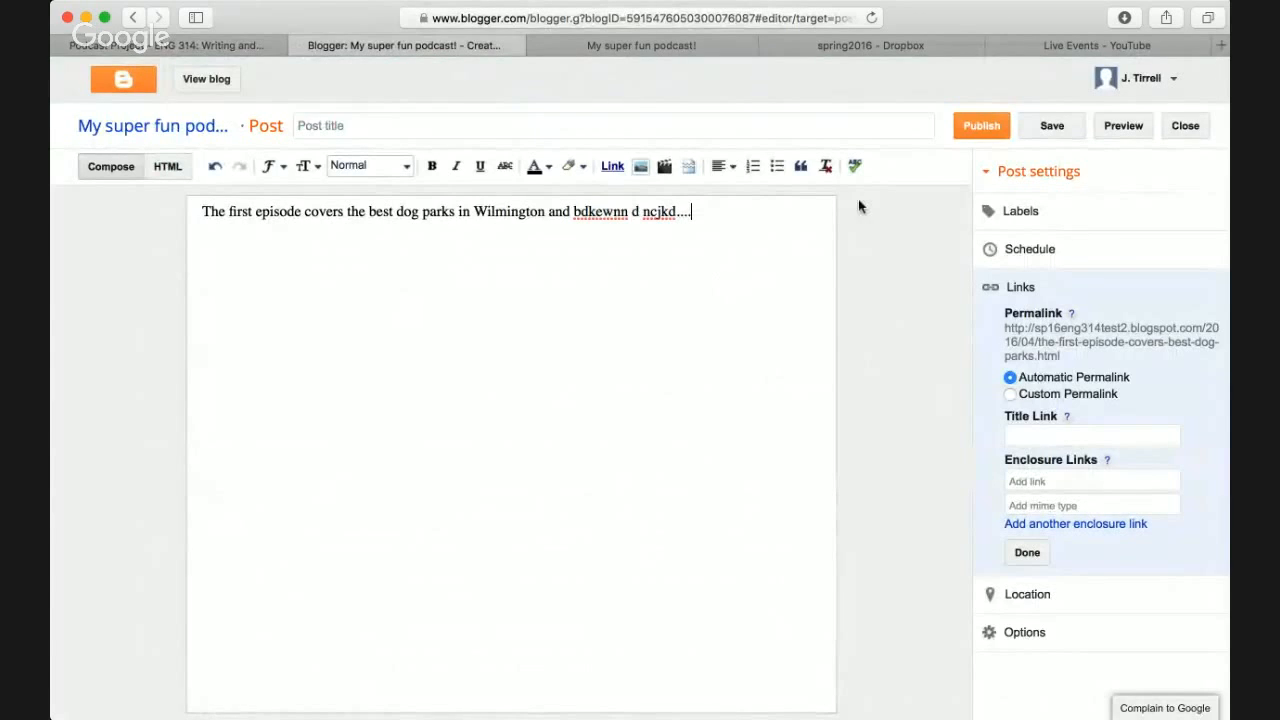
- Publish the dog parks episode post and delete the 'New post! Wow! Much post!' draft
click(980, 128)
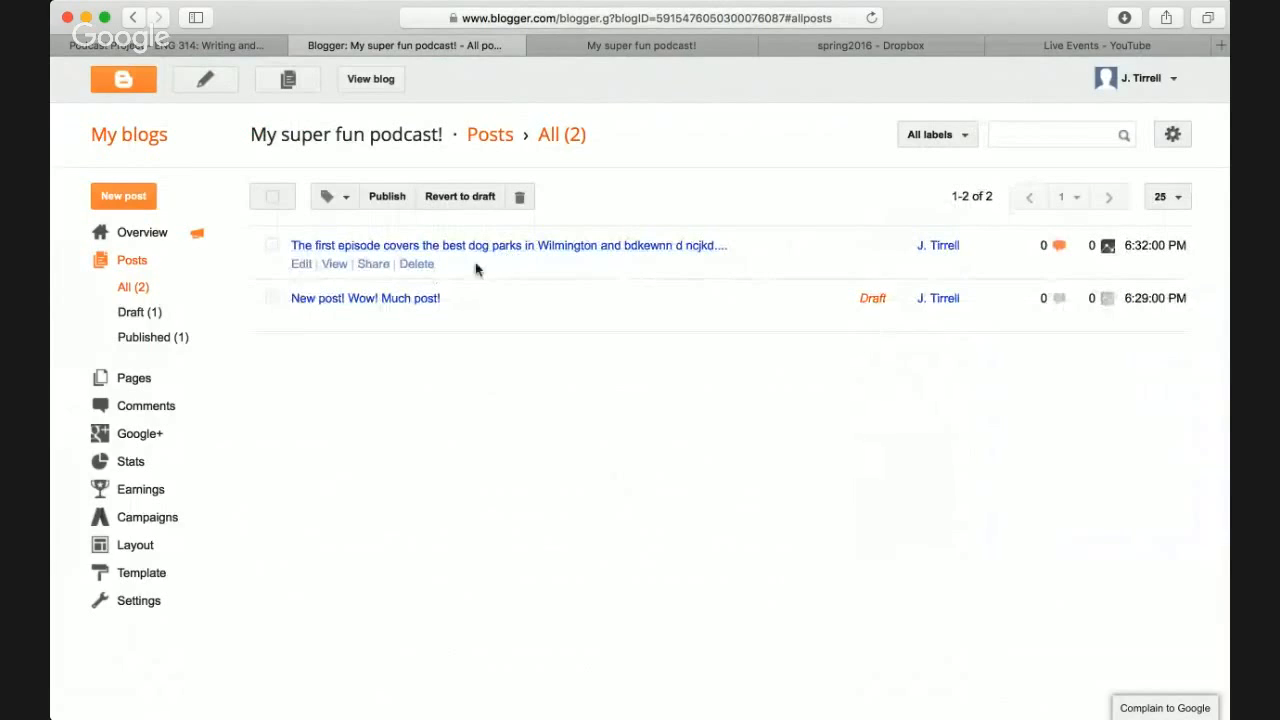
click(270, 298)
click(391, 317)
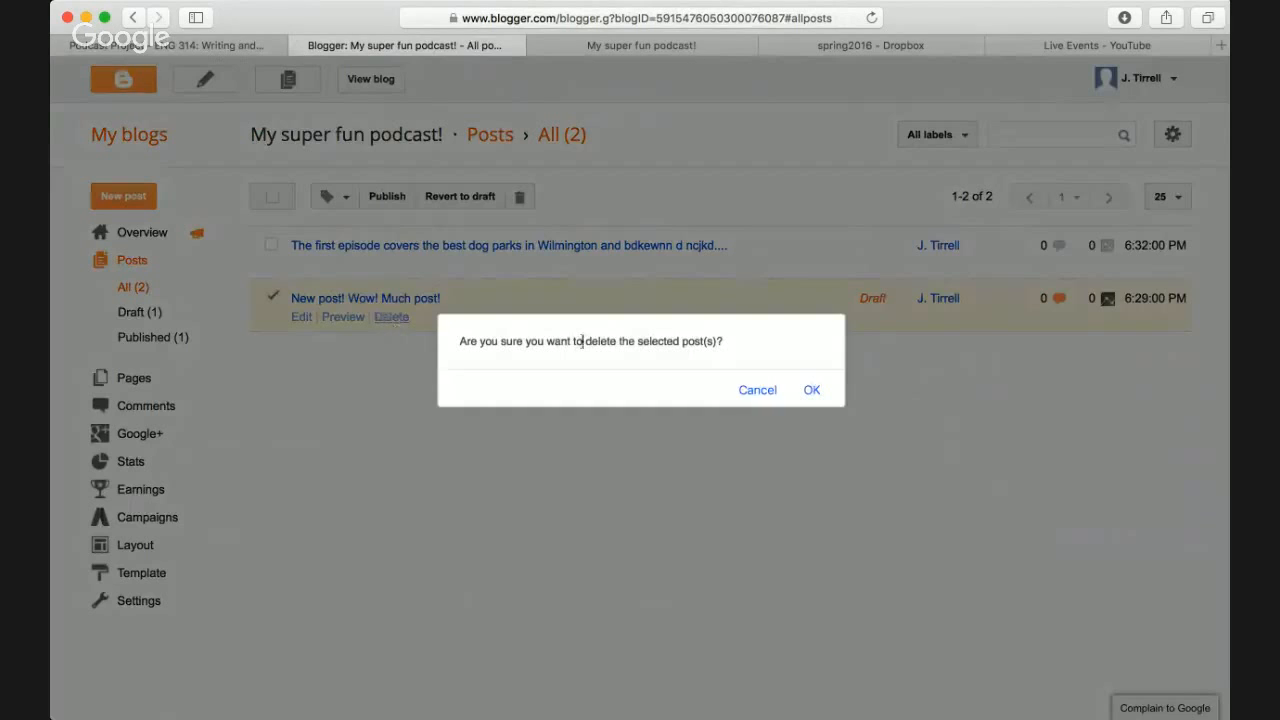
click(812, 391)
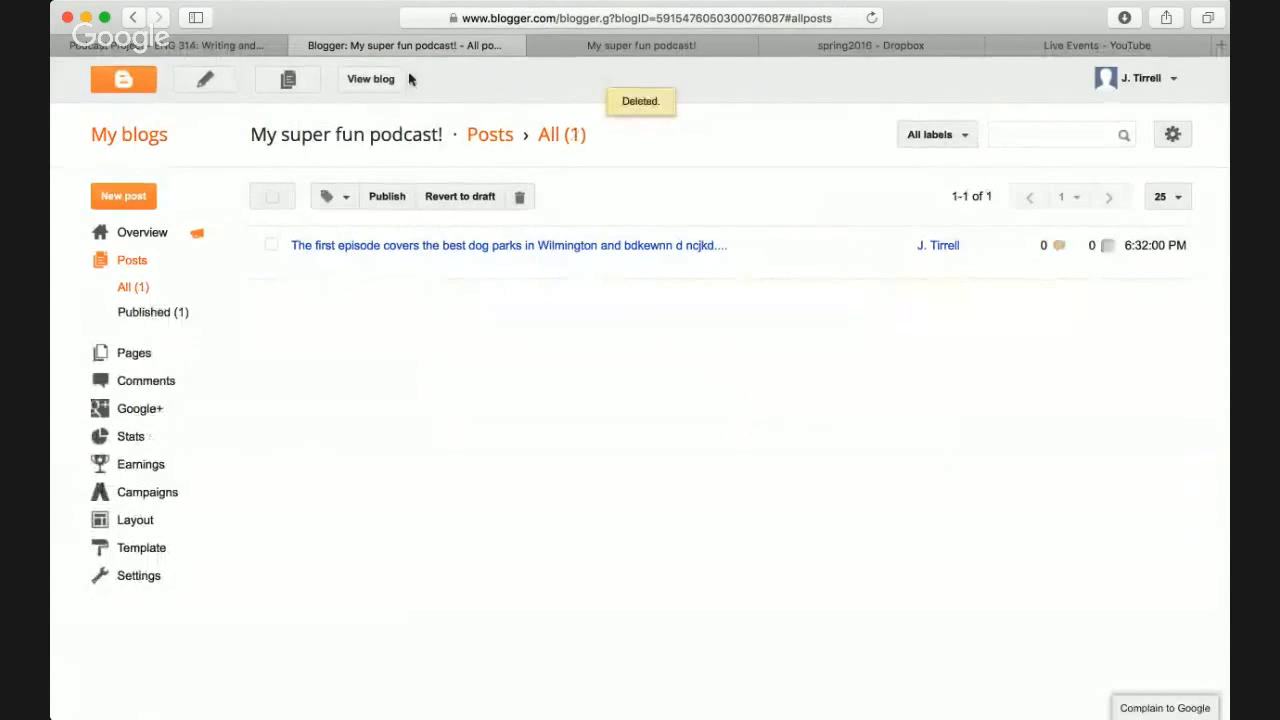
- Reload the live blog to confirm only the dog parks episode post remains
click(648, 45)
key(super+r)
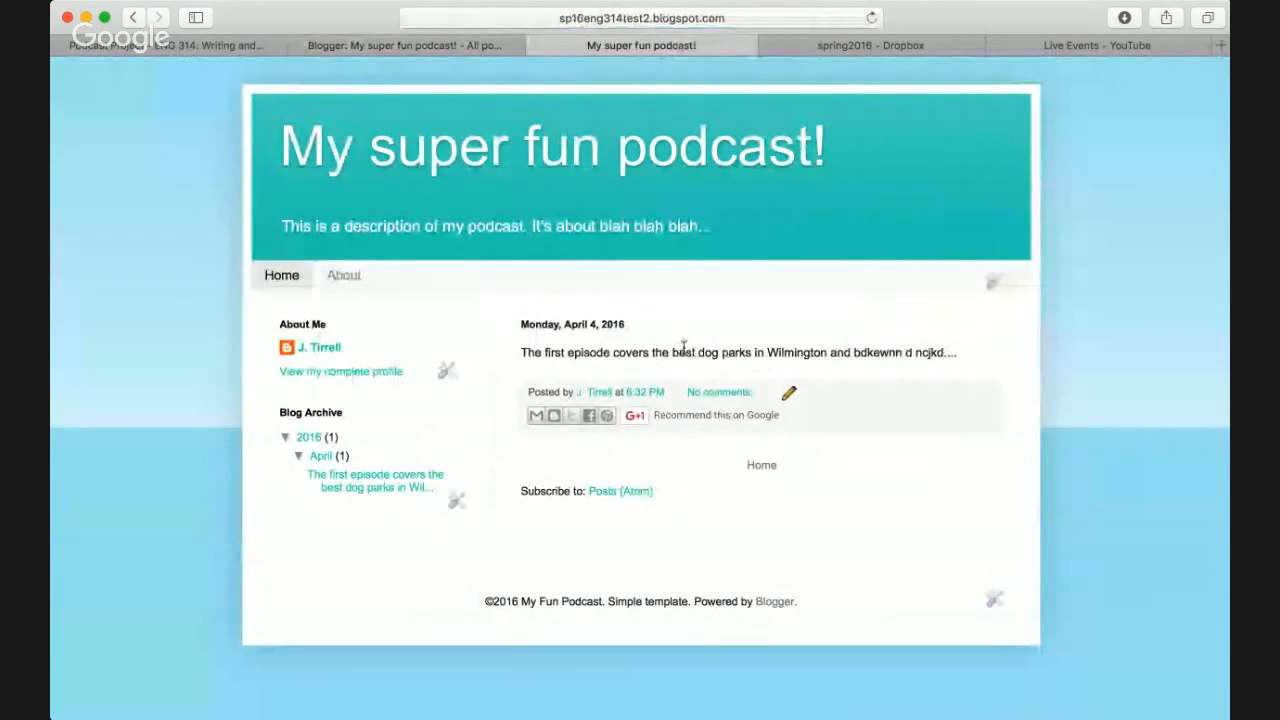
triple_click(680, 350)
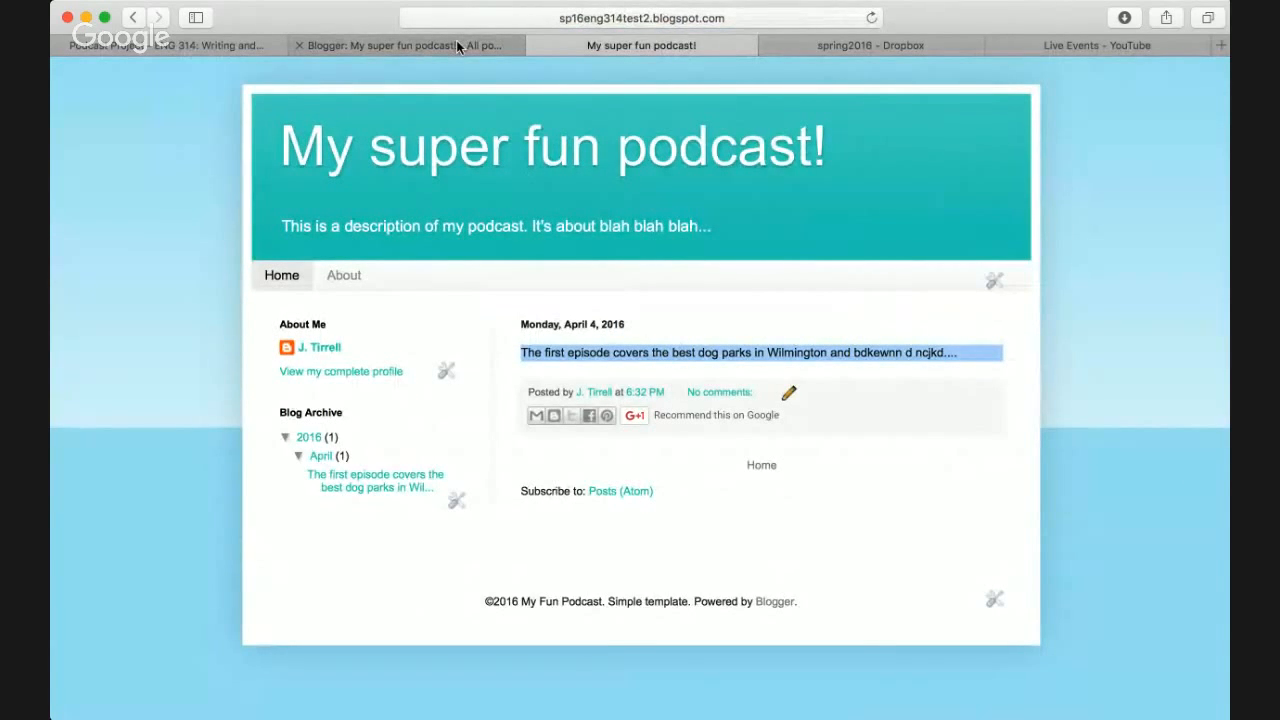
click(226, 45)
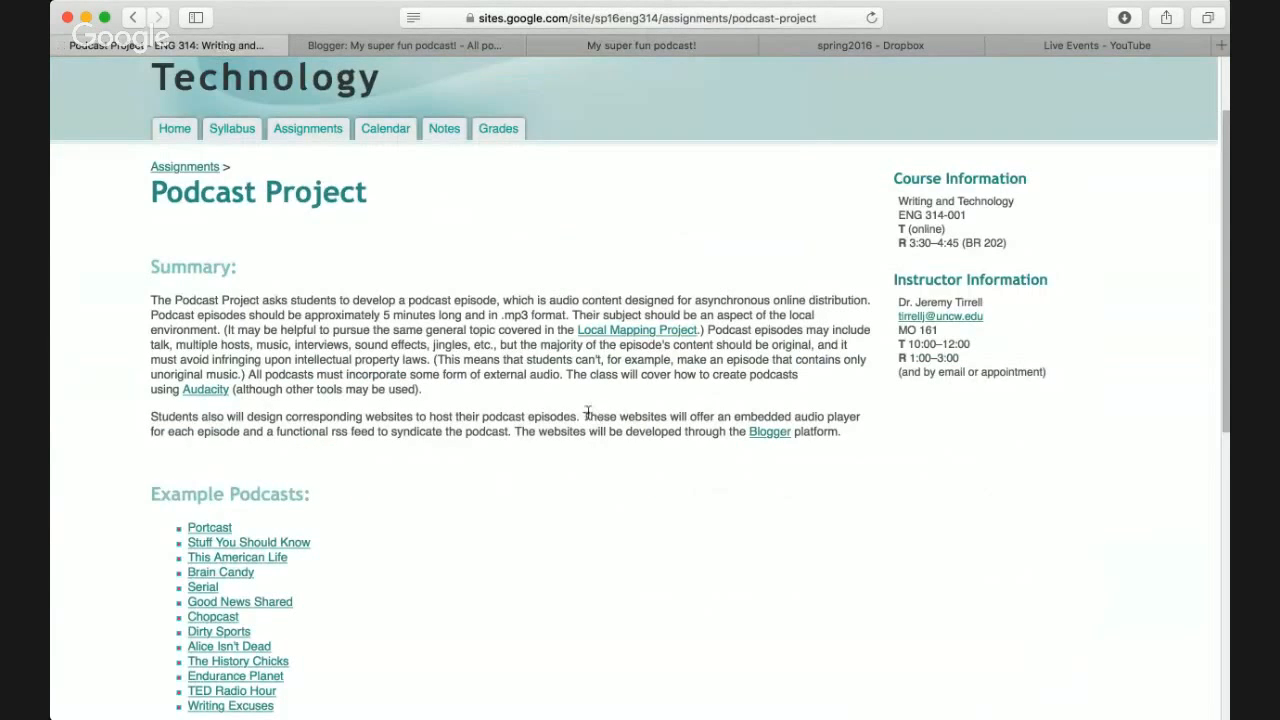
- Read the Podcast Project notes on embedded audio players and review the audio code under Resources
triple_click(466, 414)
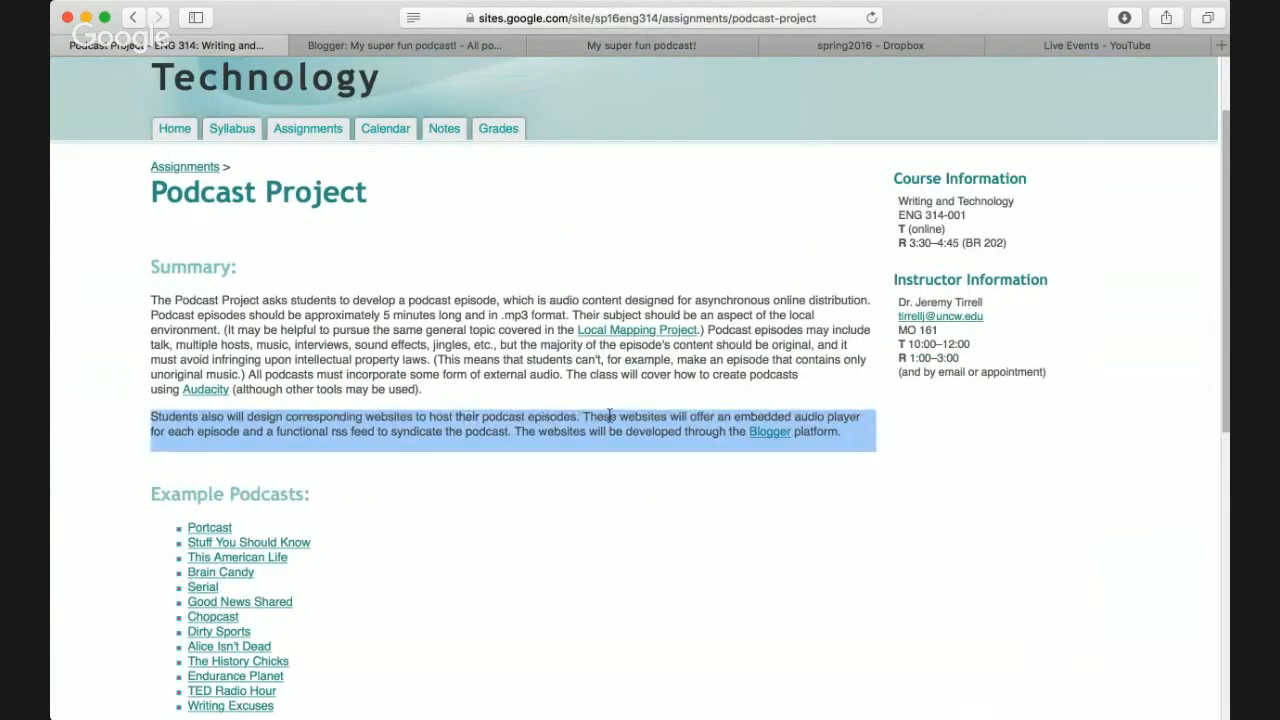
click(590, 418)
drag(586, 418, 240, 432)
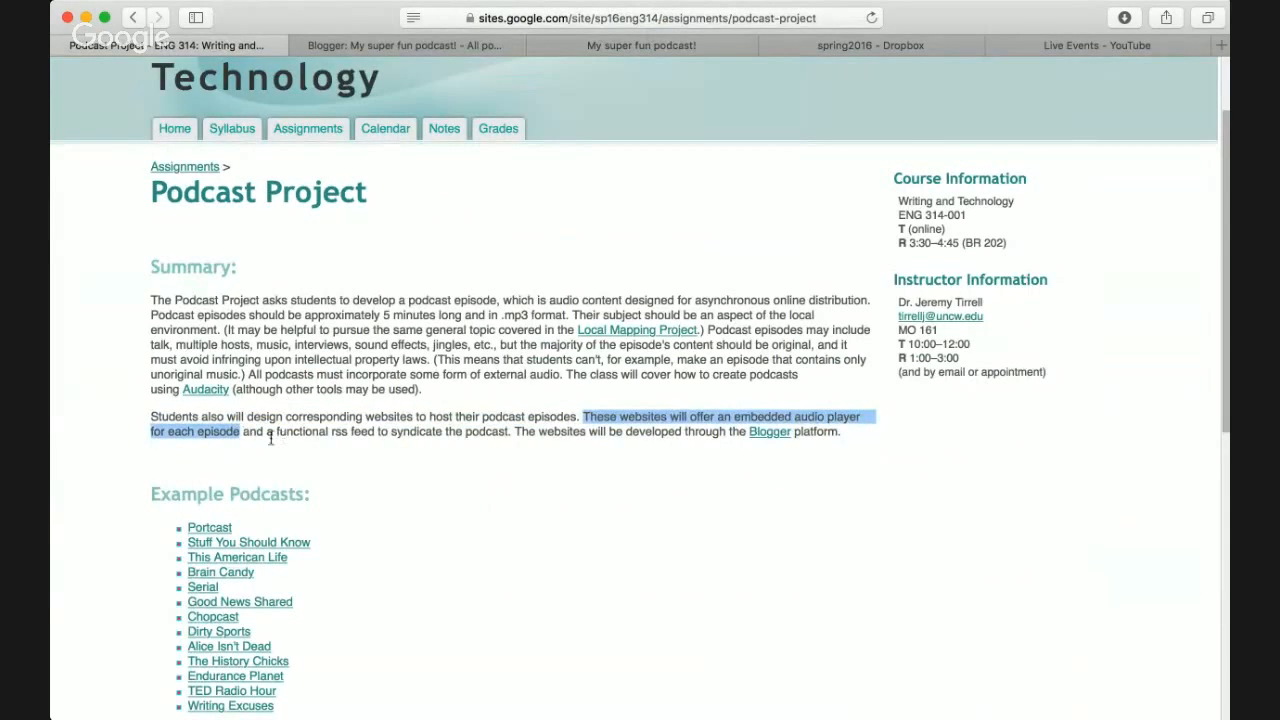
click(738, 414)
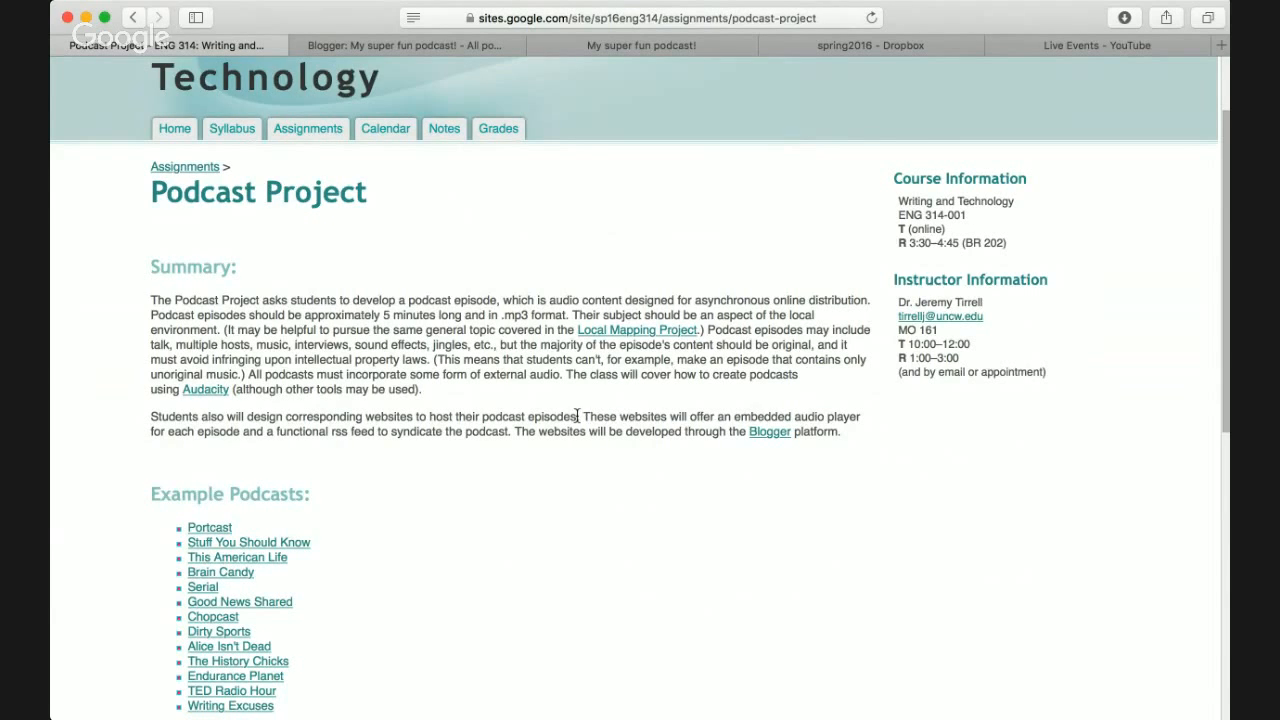
scroll(585, 416, down, 6)
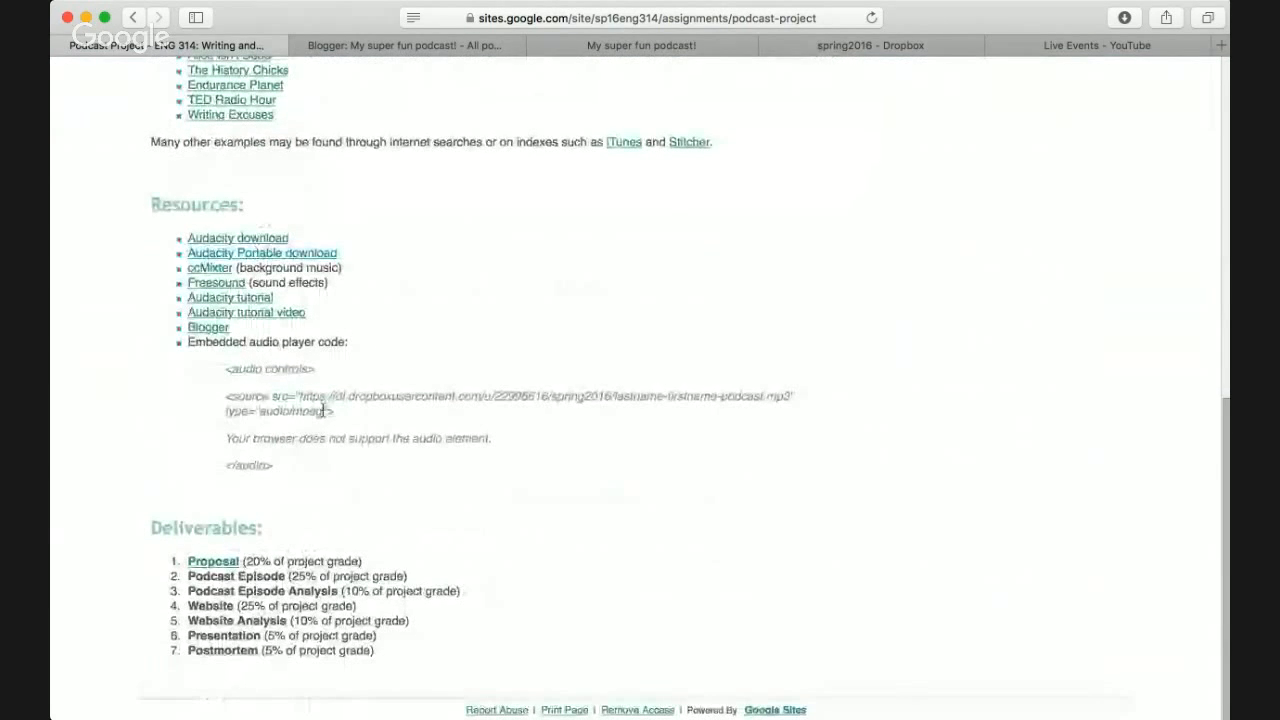
drag(284, 471, 226, 371)
key(super+c)
click(367, 467)
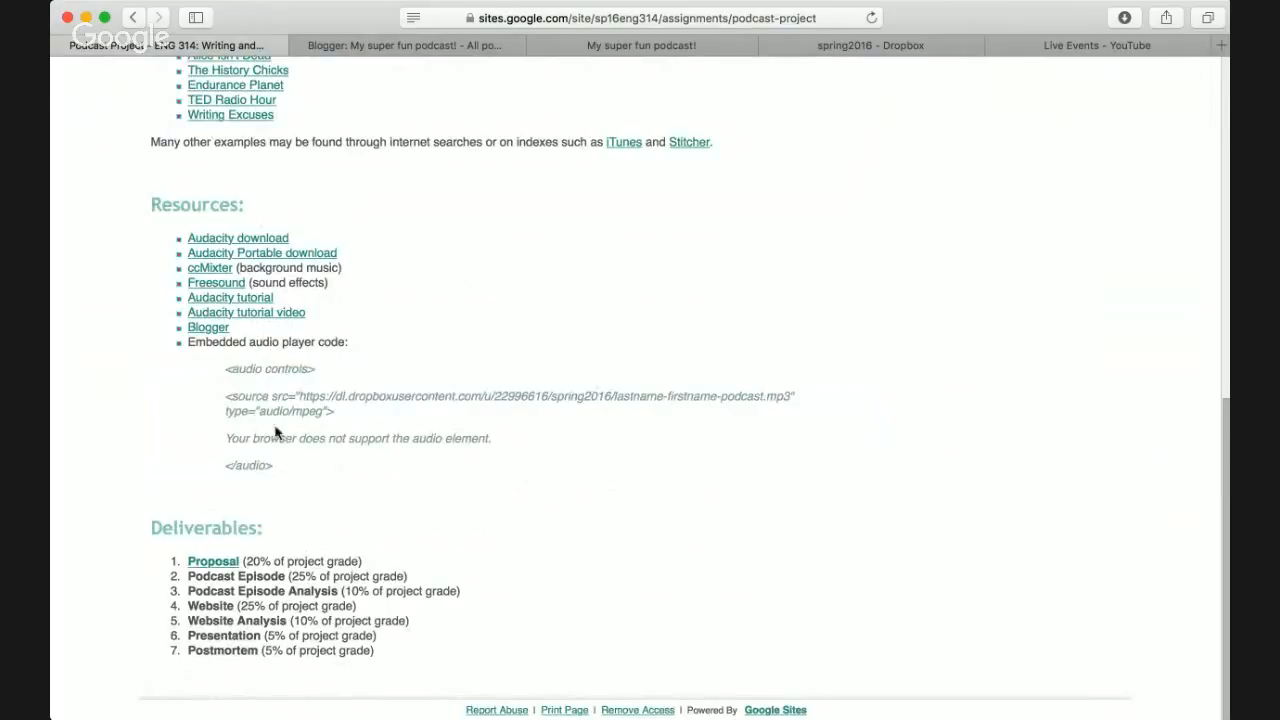
click(405, 45)
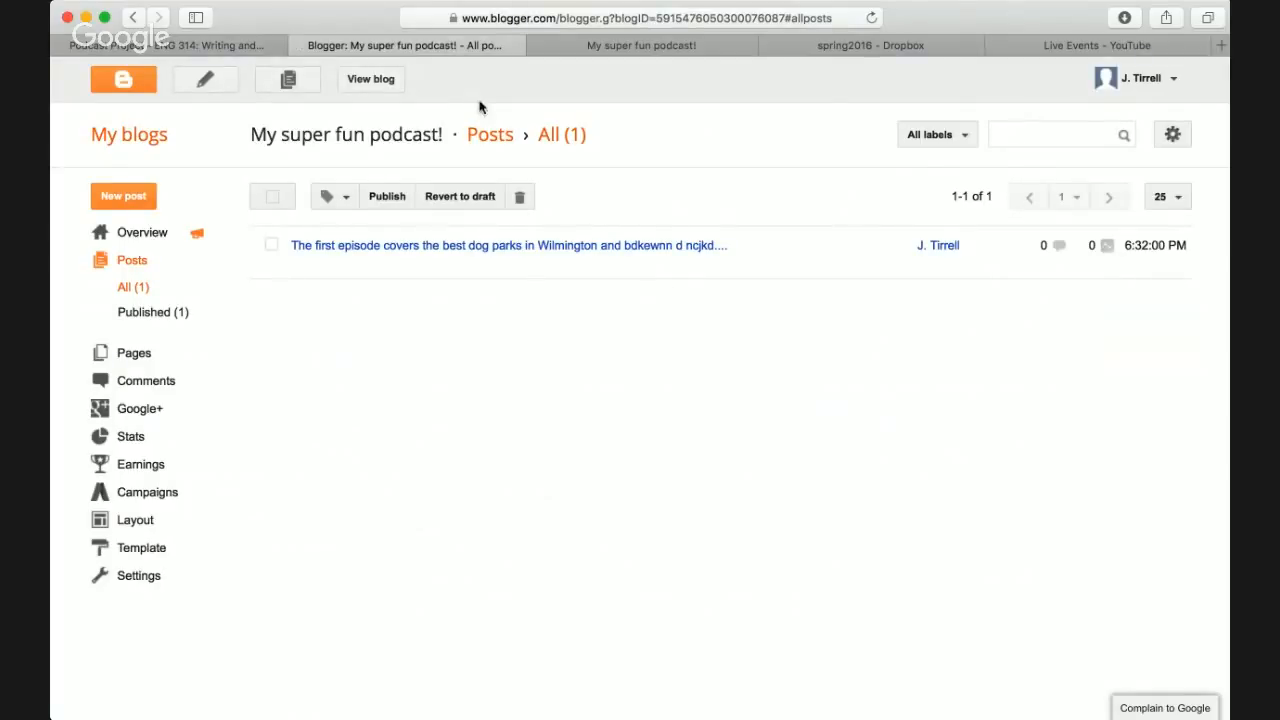
- Open the dog parks episode post for editing and look at its HTML source
mouse_move(463, 263)
click(301, 264)
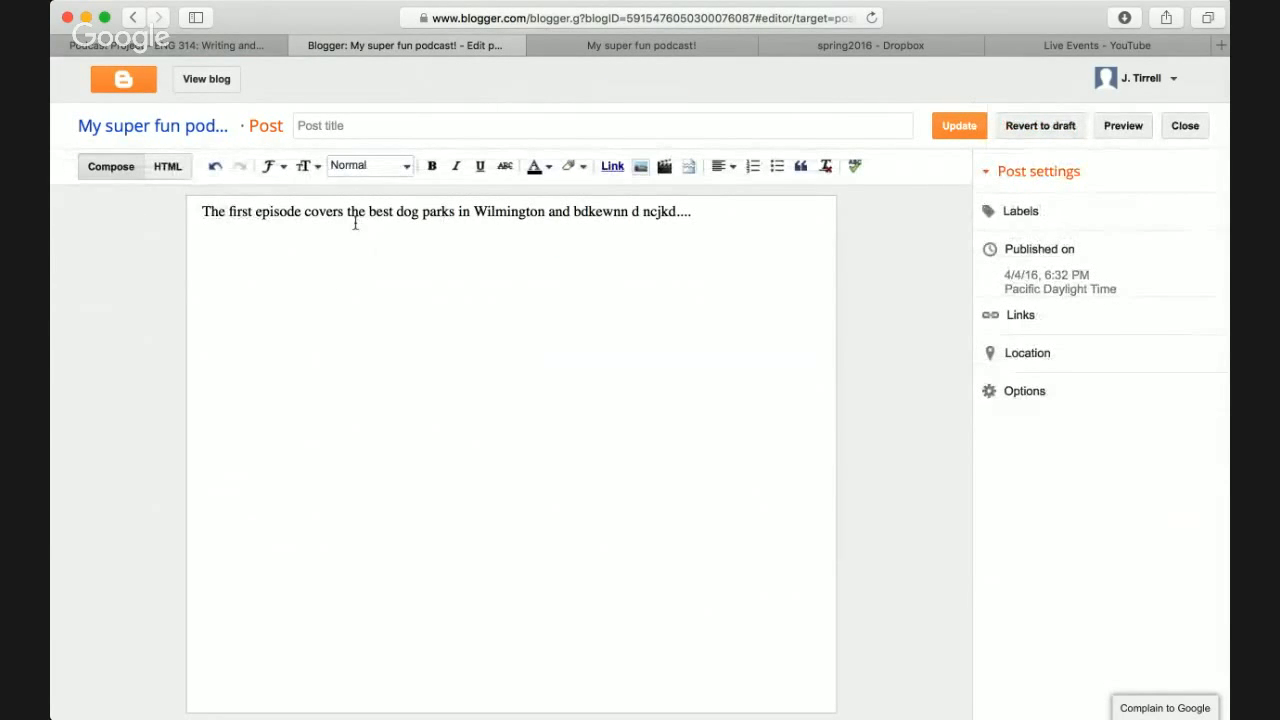
click(177, 170)
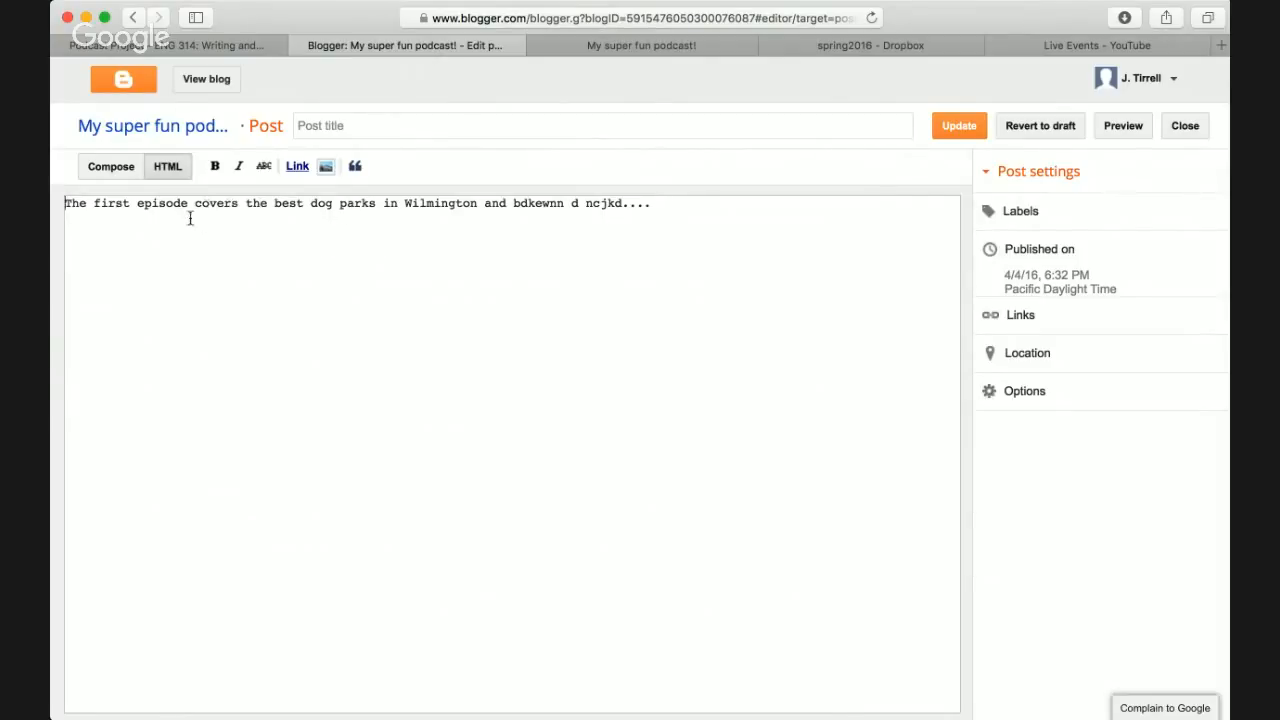
click(117, 168)
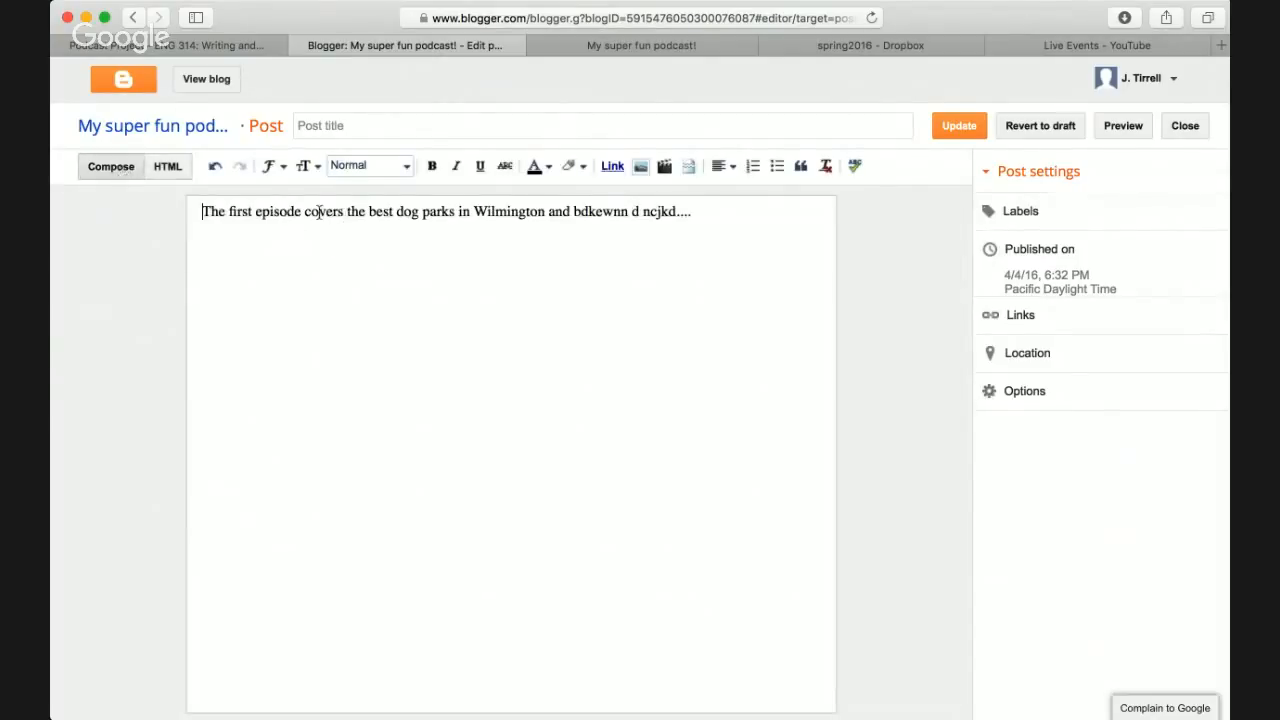
- Make 'covers' bold and 'parks' italic, then check the new tags in HTML view
double_click(320, 212)
click(432, 170)
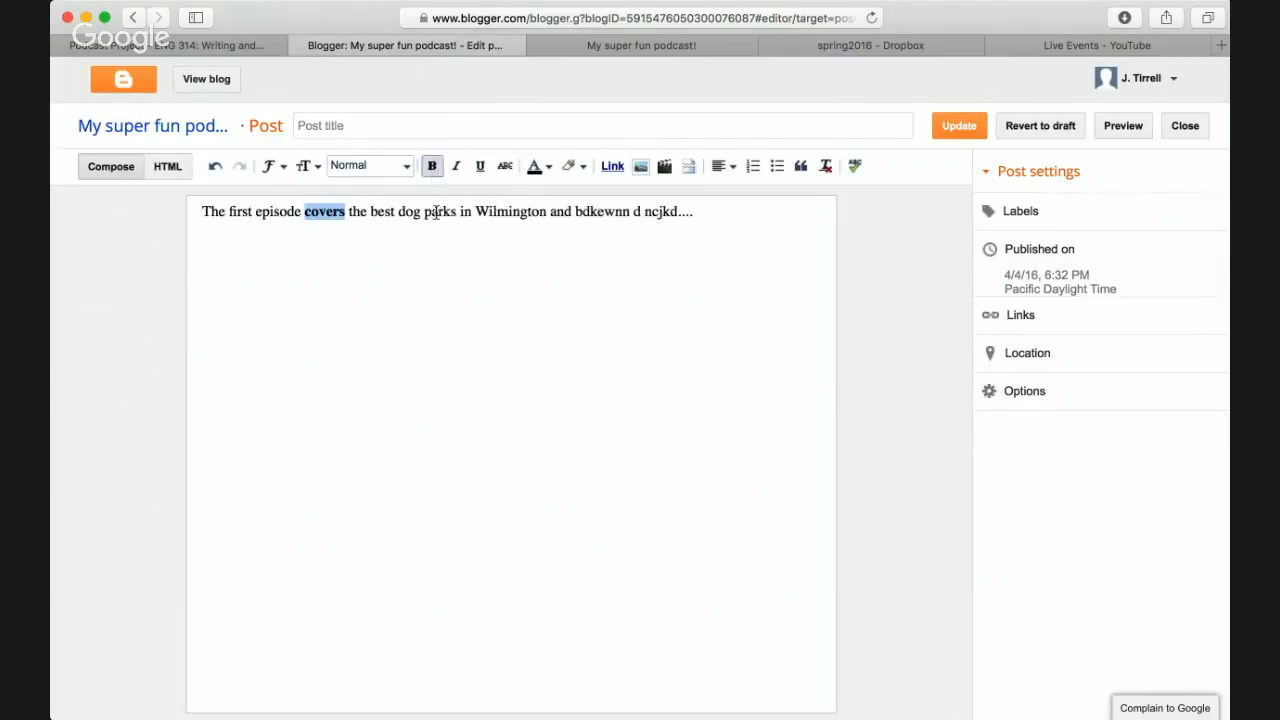
double_click(440, 212)
click(456, 166)
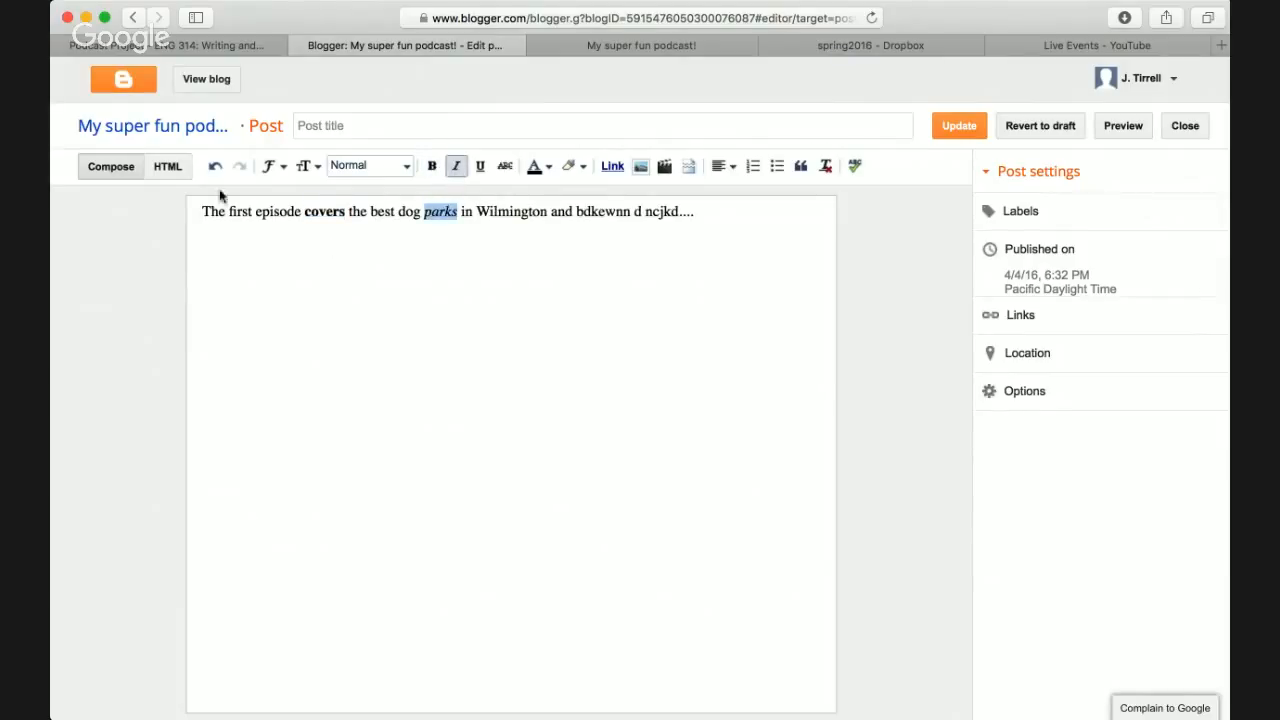
click(168, 166)
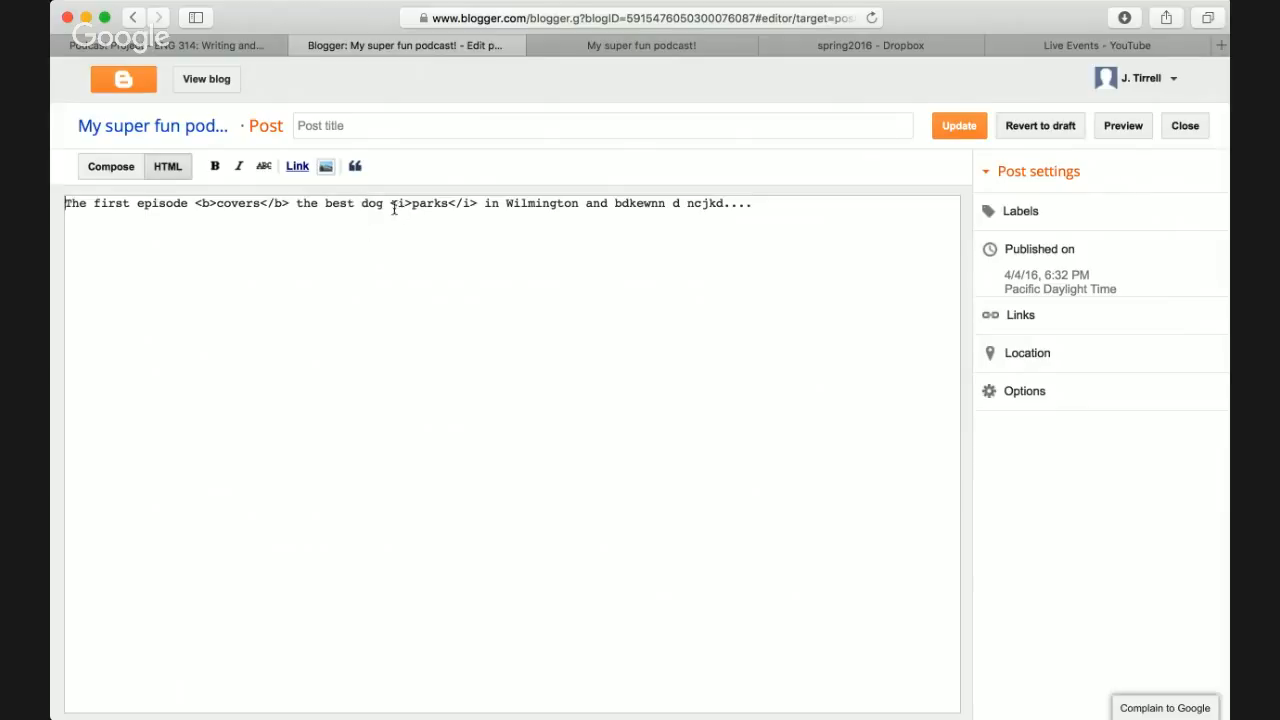
drag(392, 206, 452, 216)
click(448, 218)
key(ctrl+Tab)
key(ctrl+Tab)
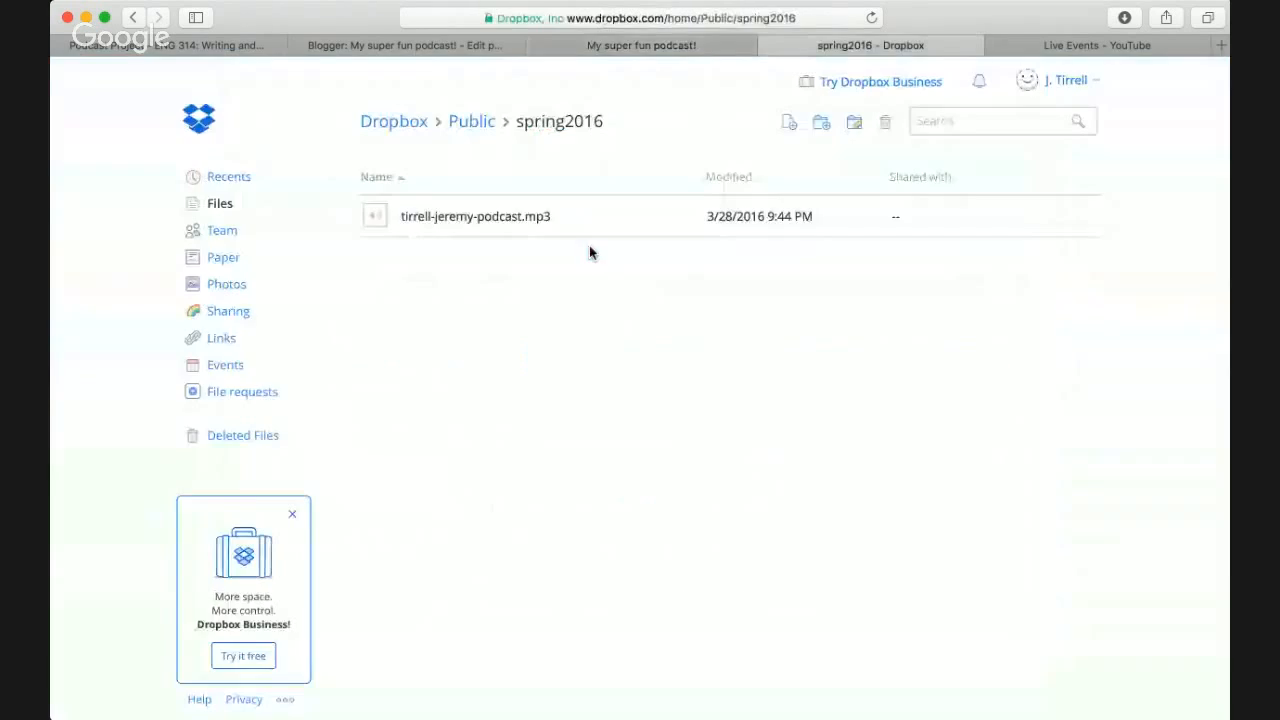
key(ctrl+Tab)
key(ctrl+Tab)
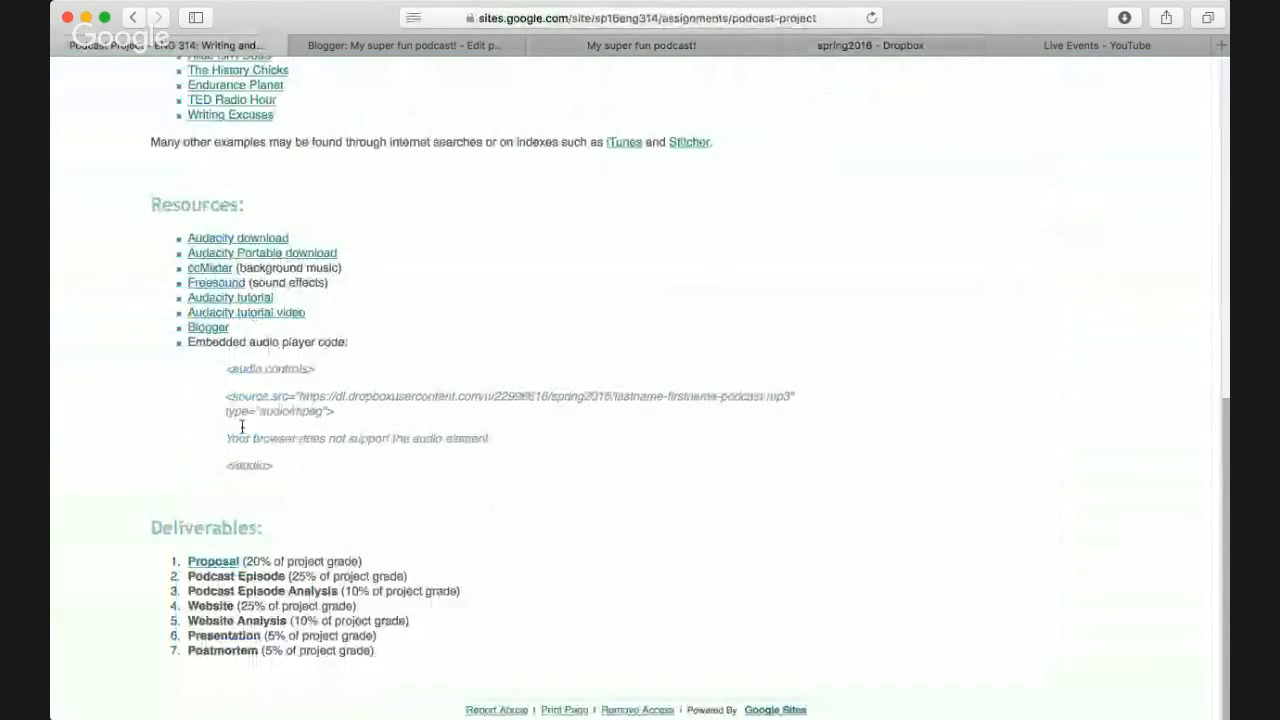
- Select and copy the whole embedded audio player code block from the Podcast Project page
drag(280, 470, 225, 375)
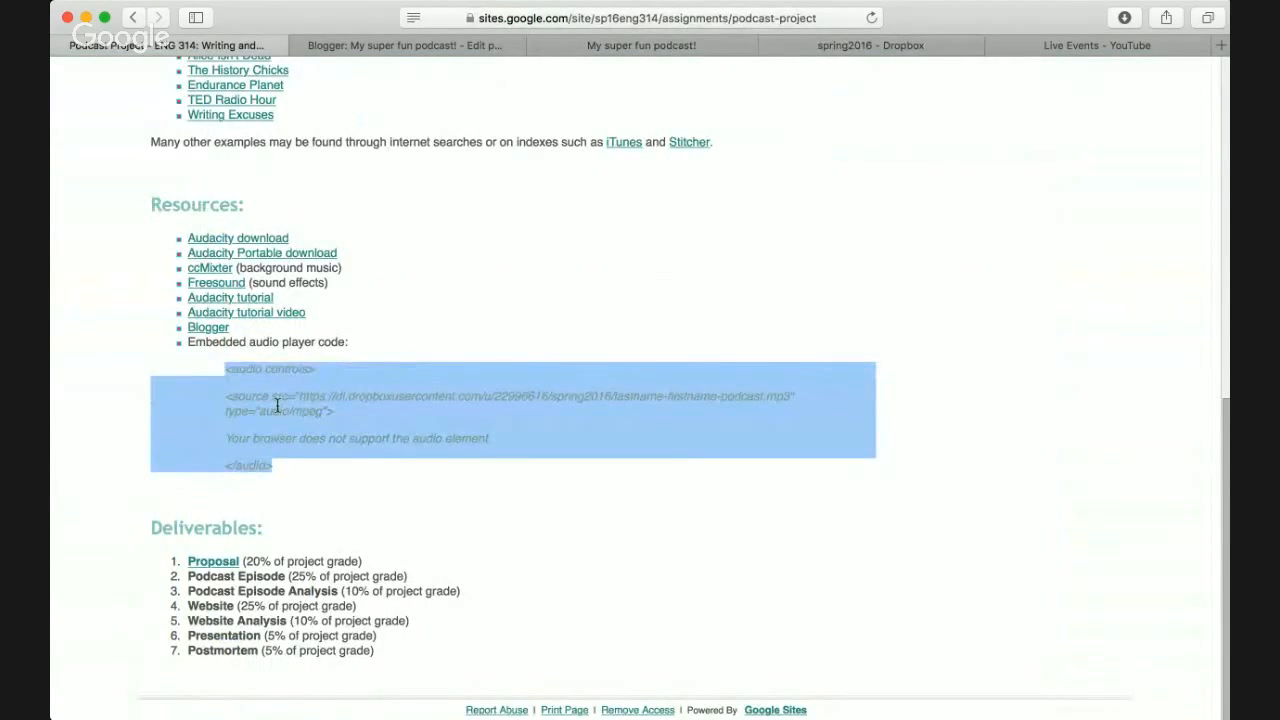
scroll(277, 406, up, 10)
scroll(277, 408, down, 8)
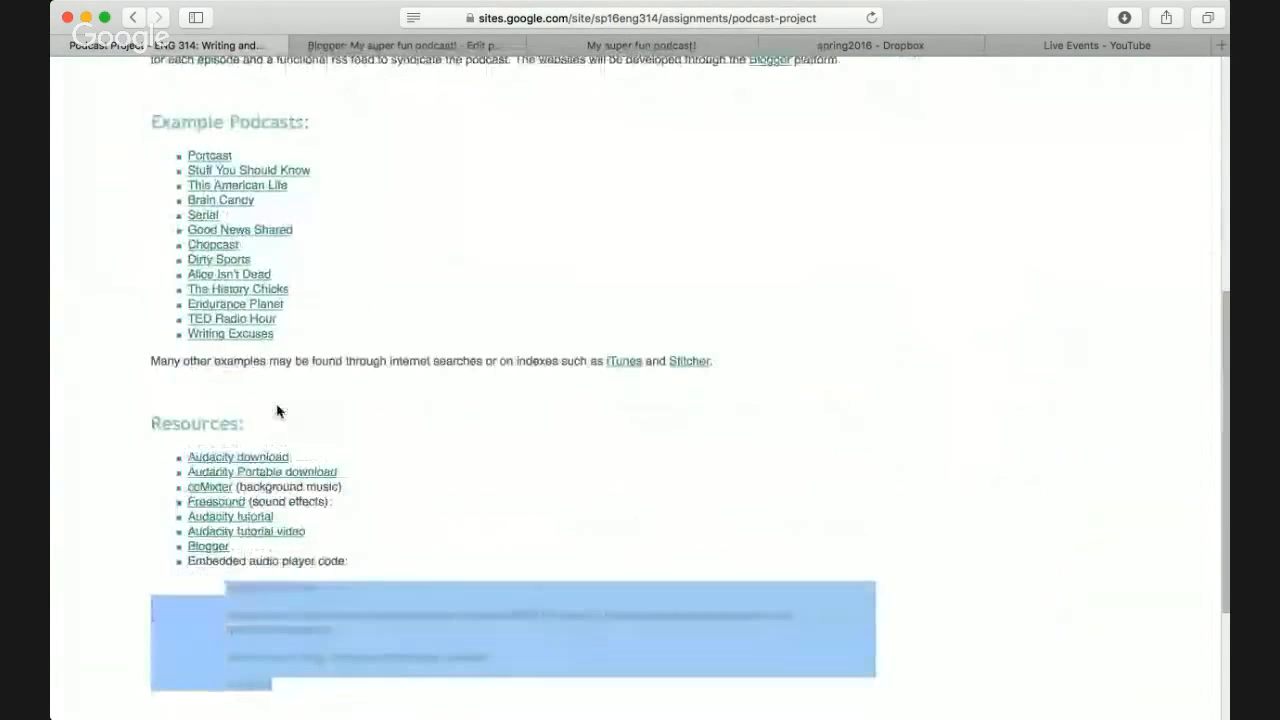
scroll(277, 411, down, 3)
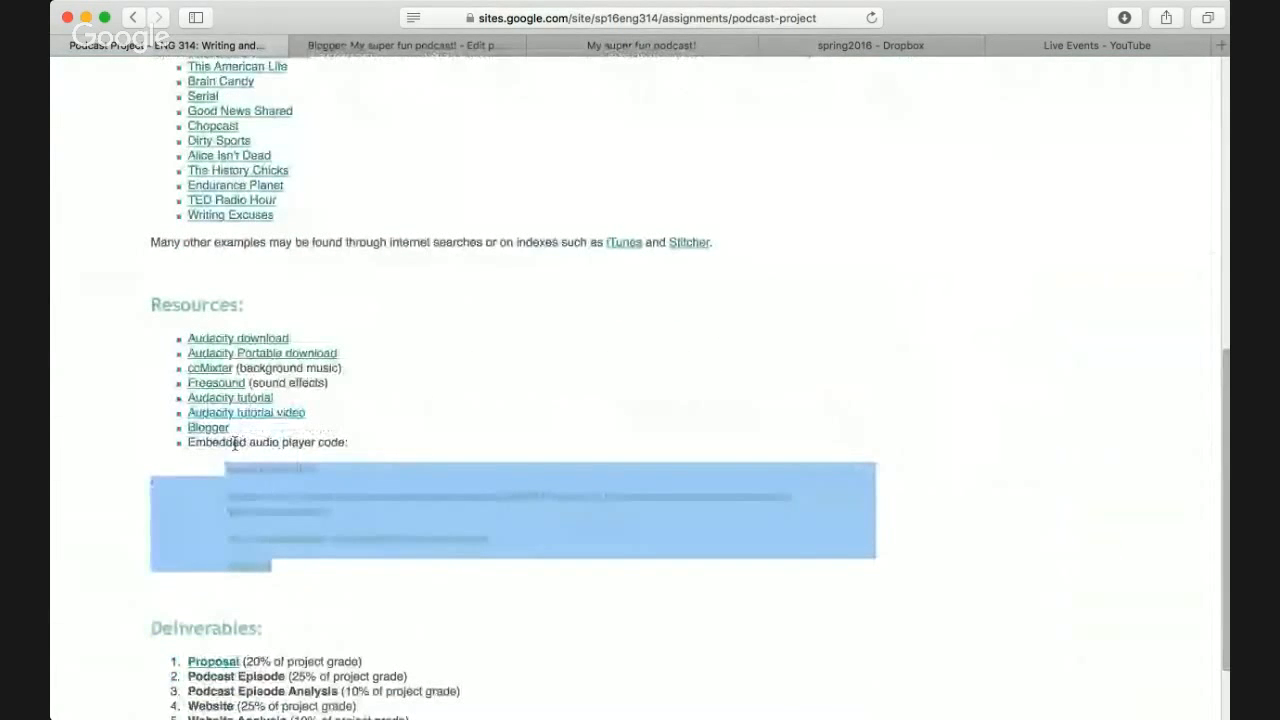
triple_click(332, 441)
drag(285, 573, 224, 466)
key(ctrl+Tab)
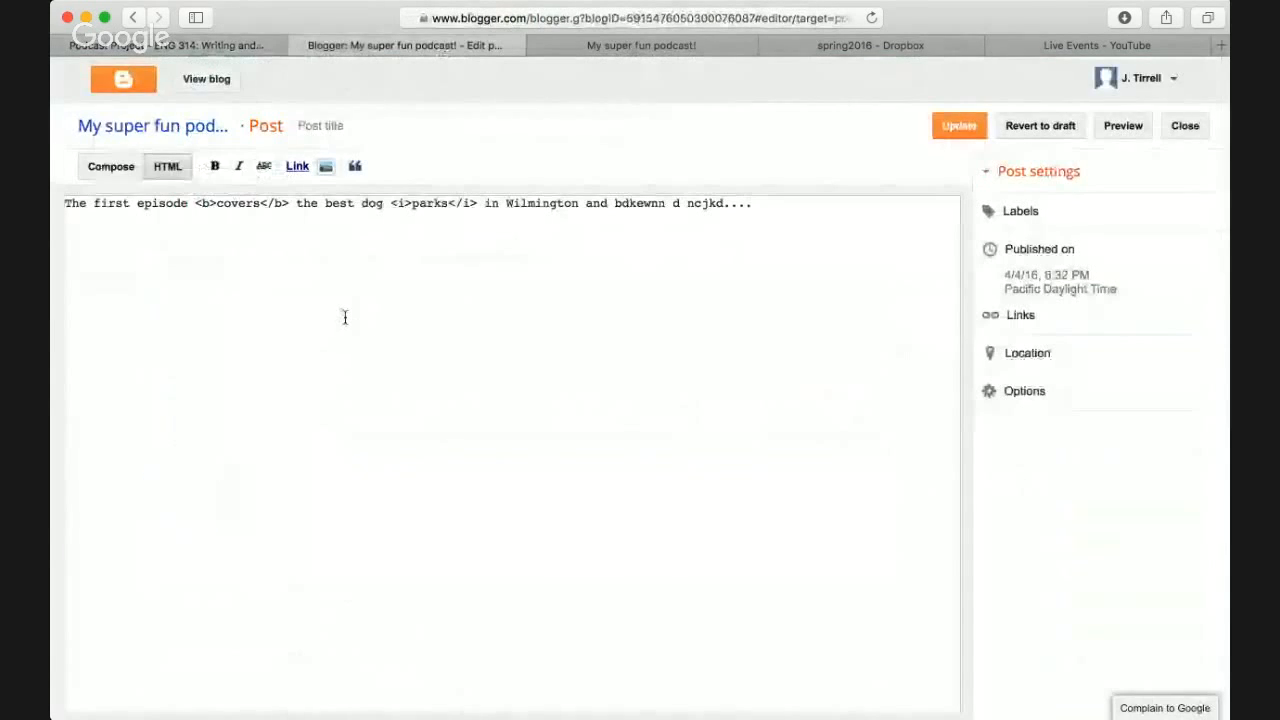
- Paste the audio player code into the post's HTML view, removing the failed plain-text paste in Compose
key(Return)
key(Return)
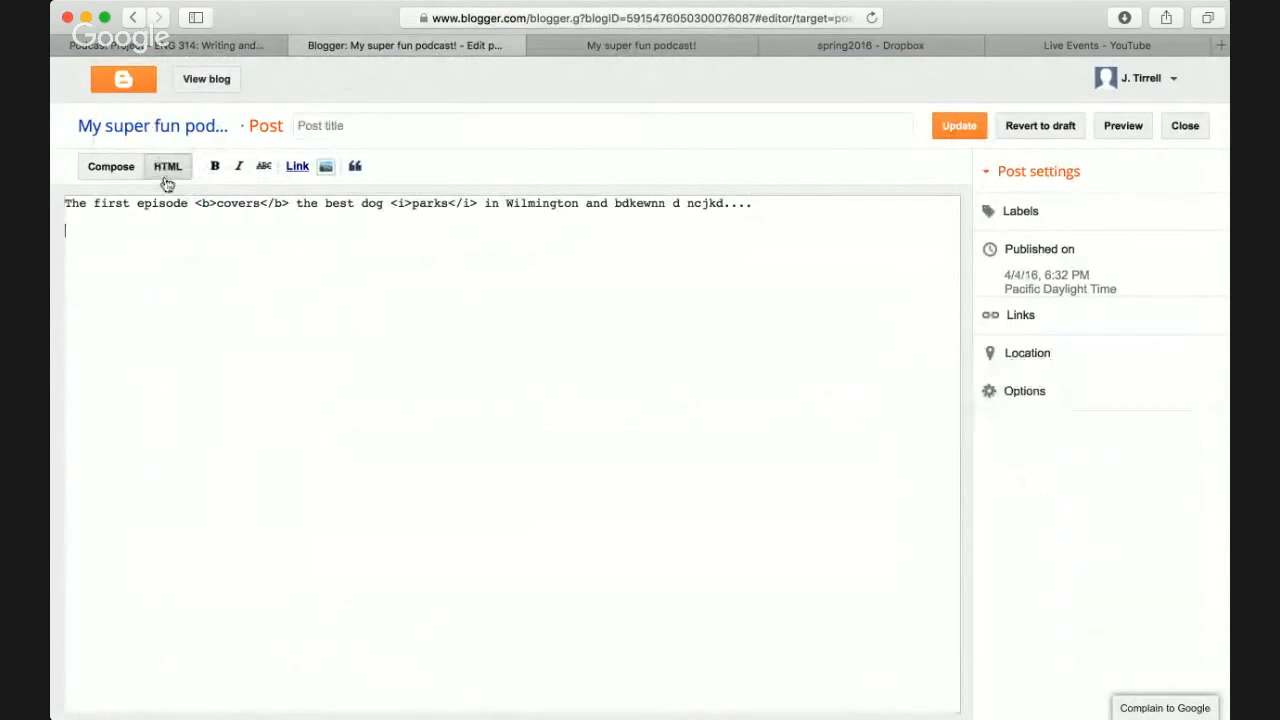
click(124, 169)
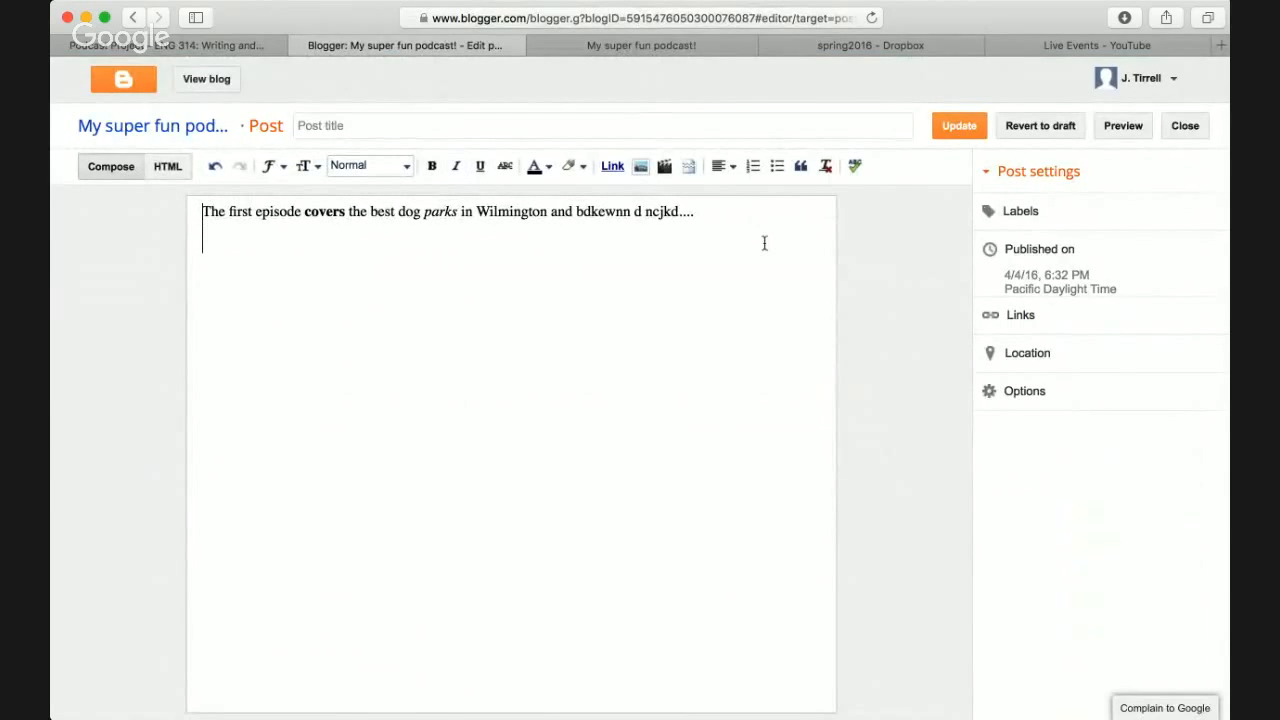
key(super+v)
key(shift+Up)
key(shift+Up)
key(shift+Up)
key(shift+Up)
key(shift+Up)
key(shift+Up)
key(shift+Up)
key(shift+Up)
key(shift+Up)
key(super+c)
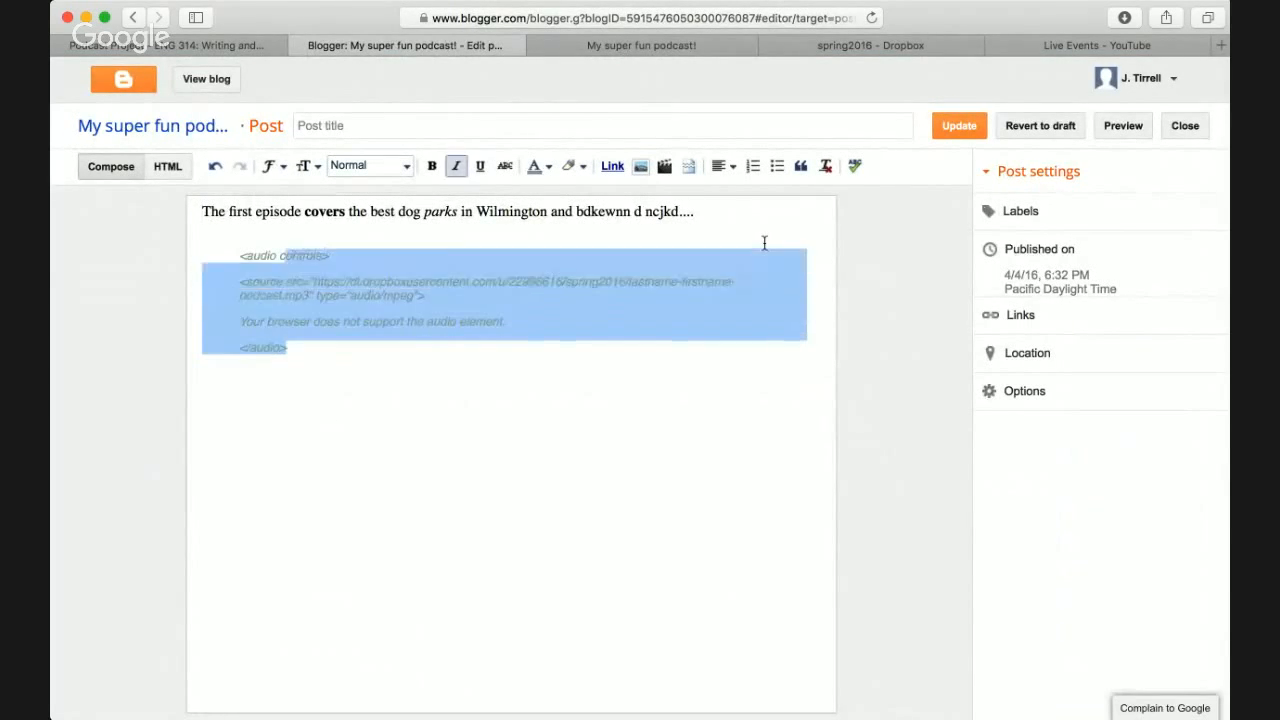
key(BackSpace)
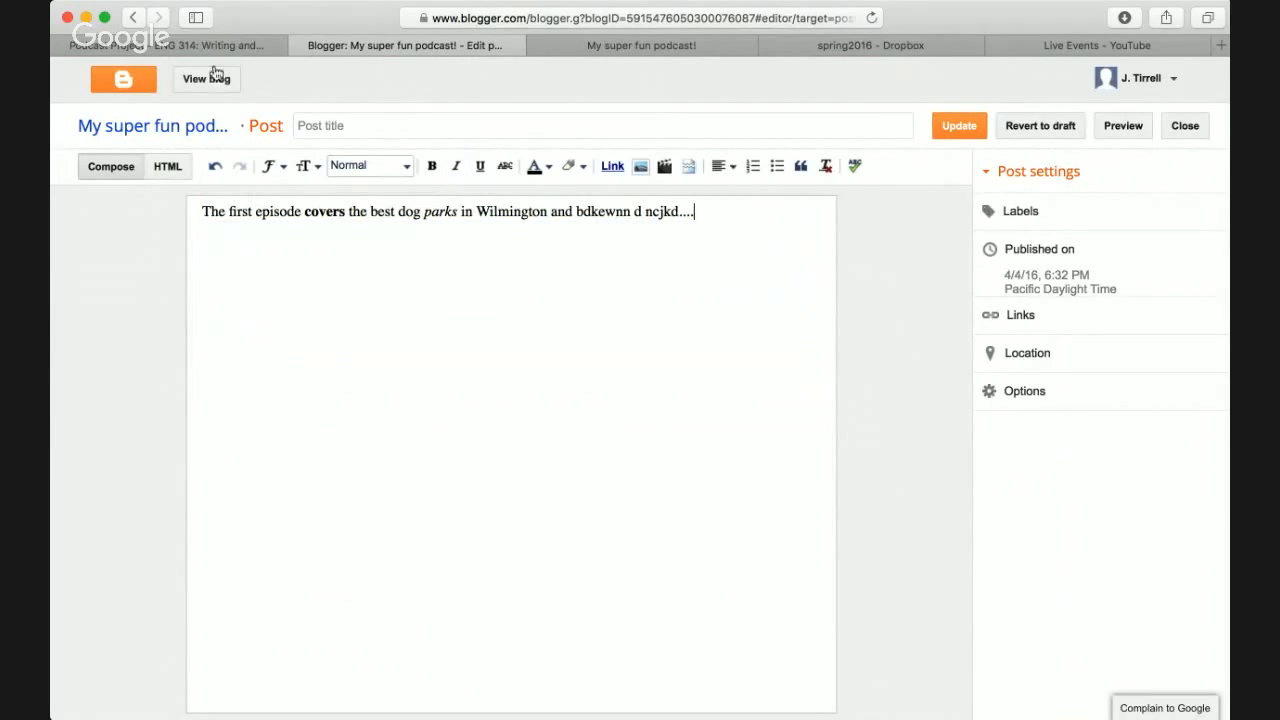
click(167, 166)
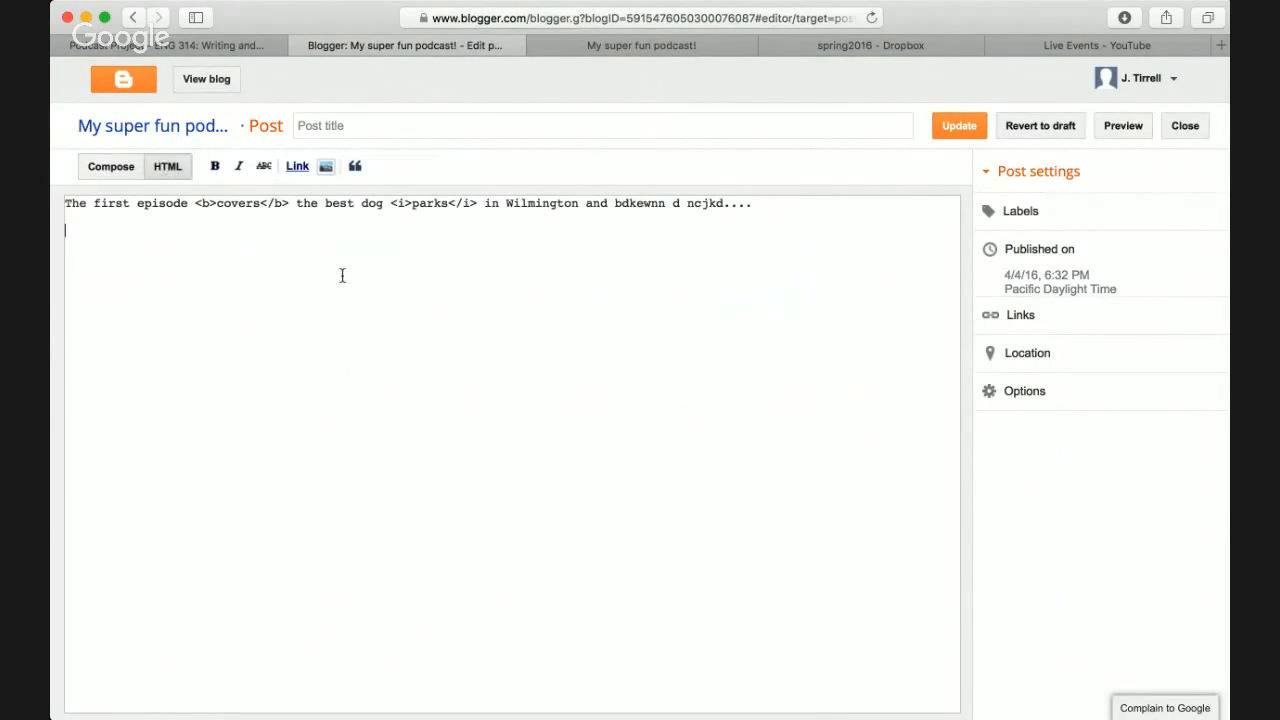
key(super+v)
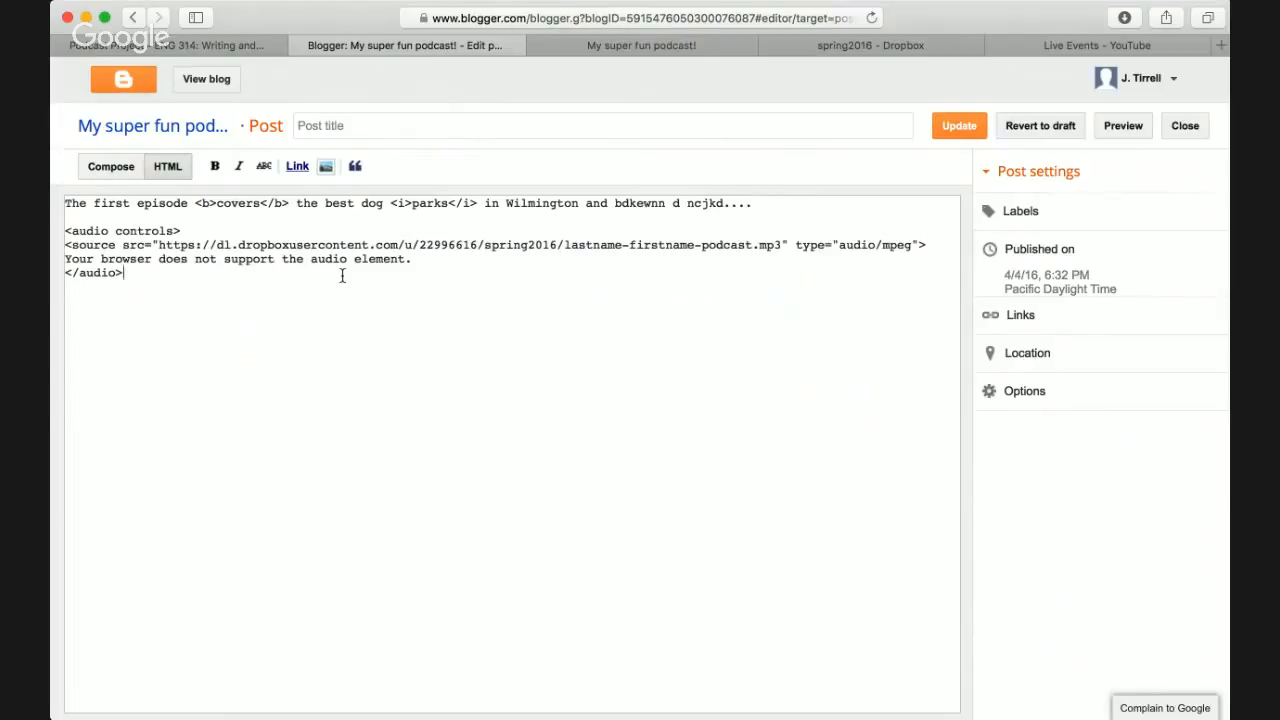
triple_click(145, 230)
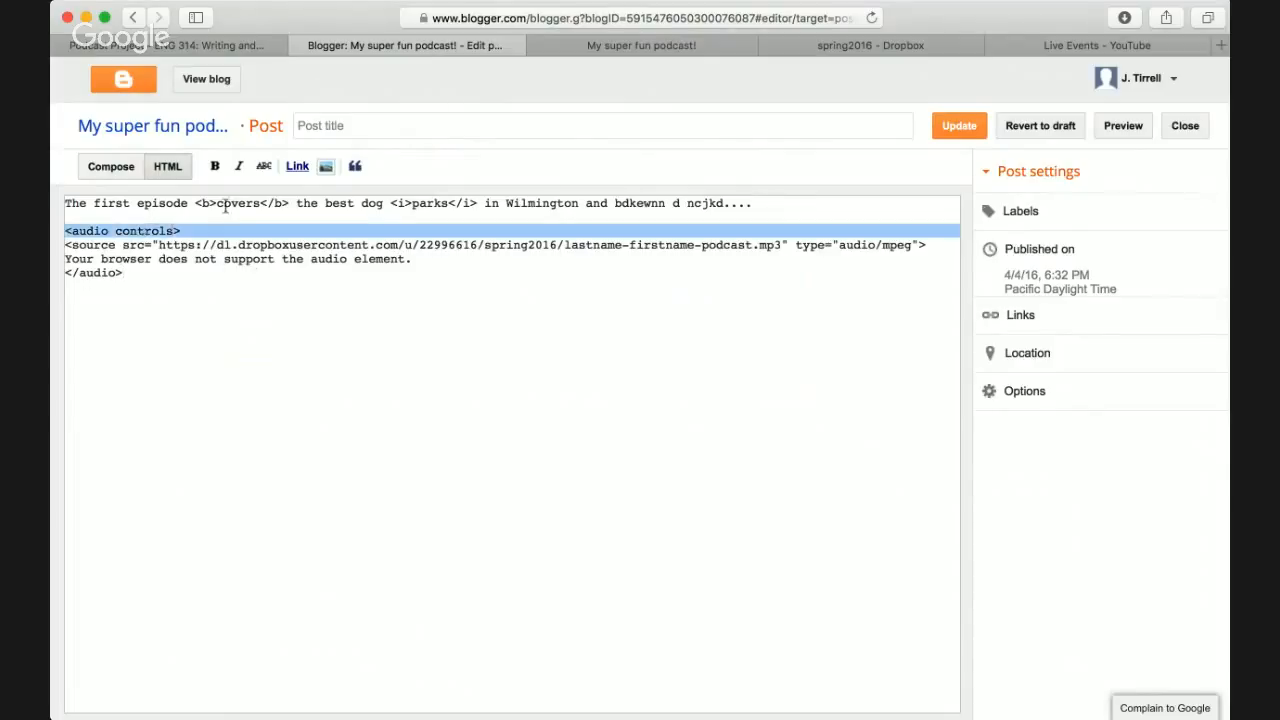
click(197, 259)
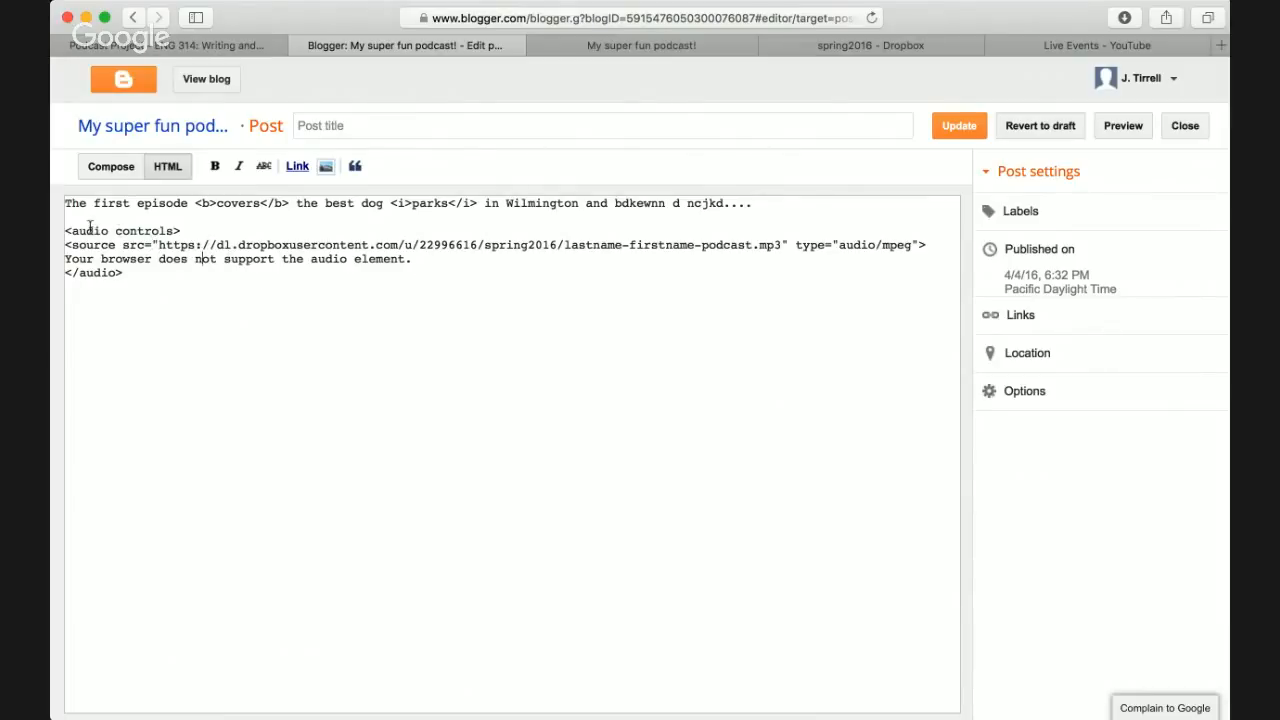
drag(66, 231, 181, 231)
double_click(129, 233)
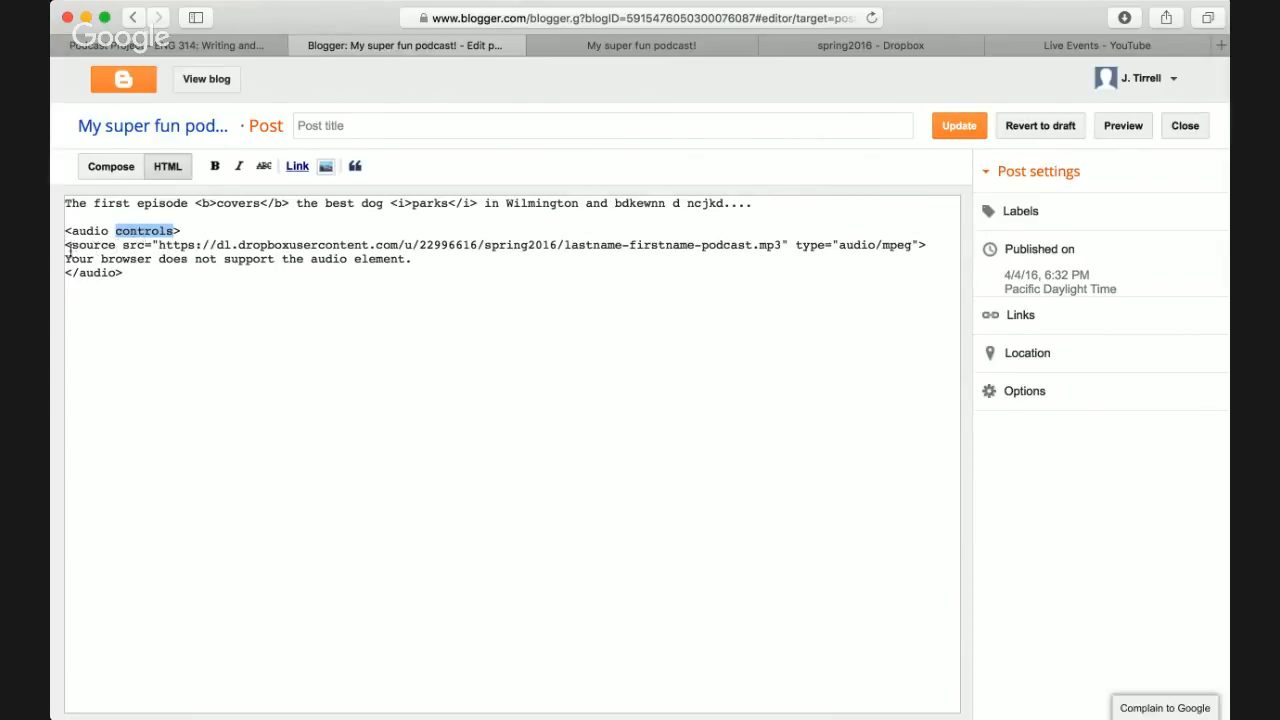
drag(65, 245, 238, 242)
click(238, 242)
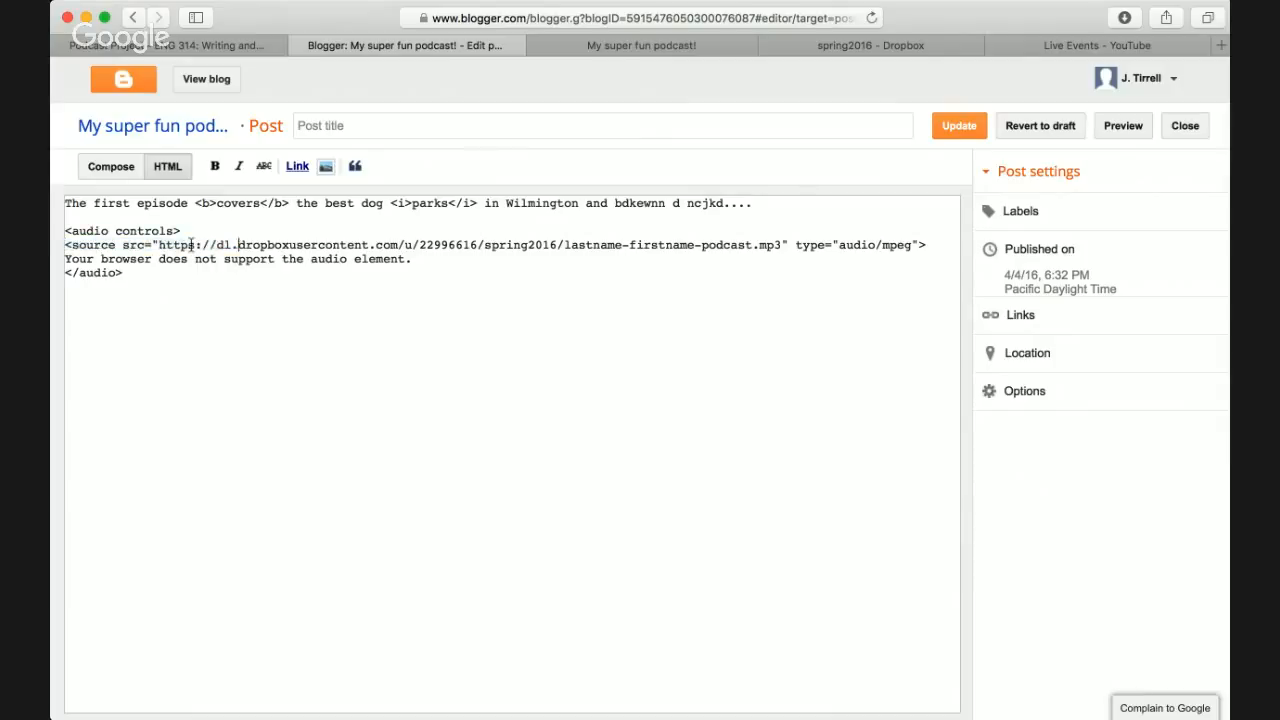
drag(157, 245, 780, 243)
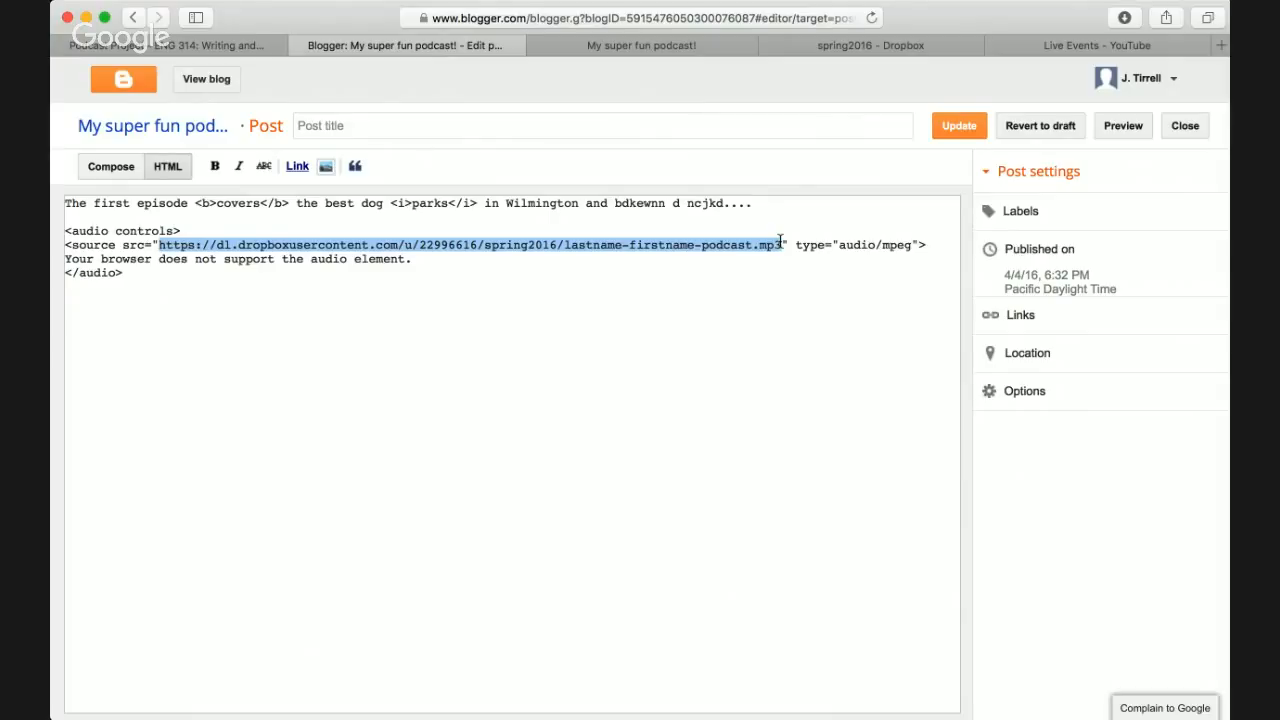
click(512, 248)
double_click(511, 246)
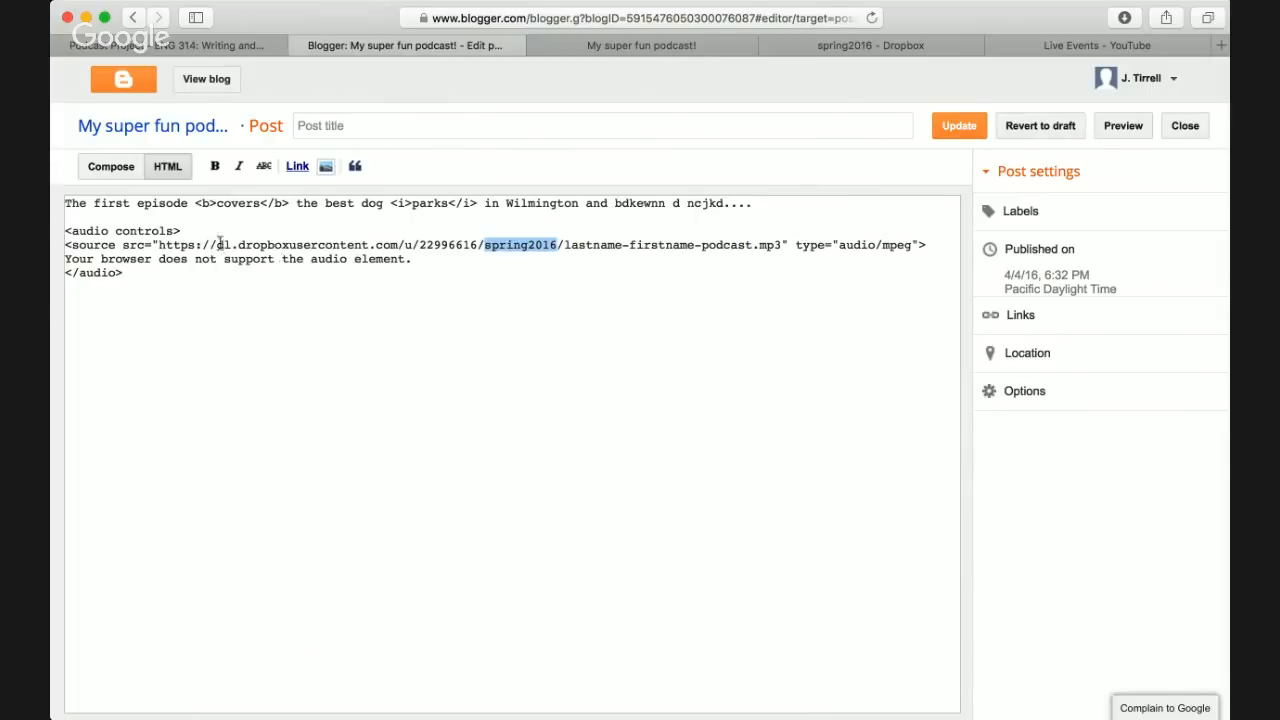
click(520, 248)
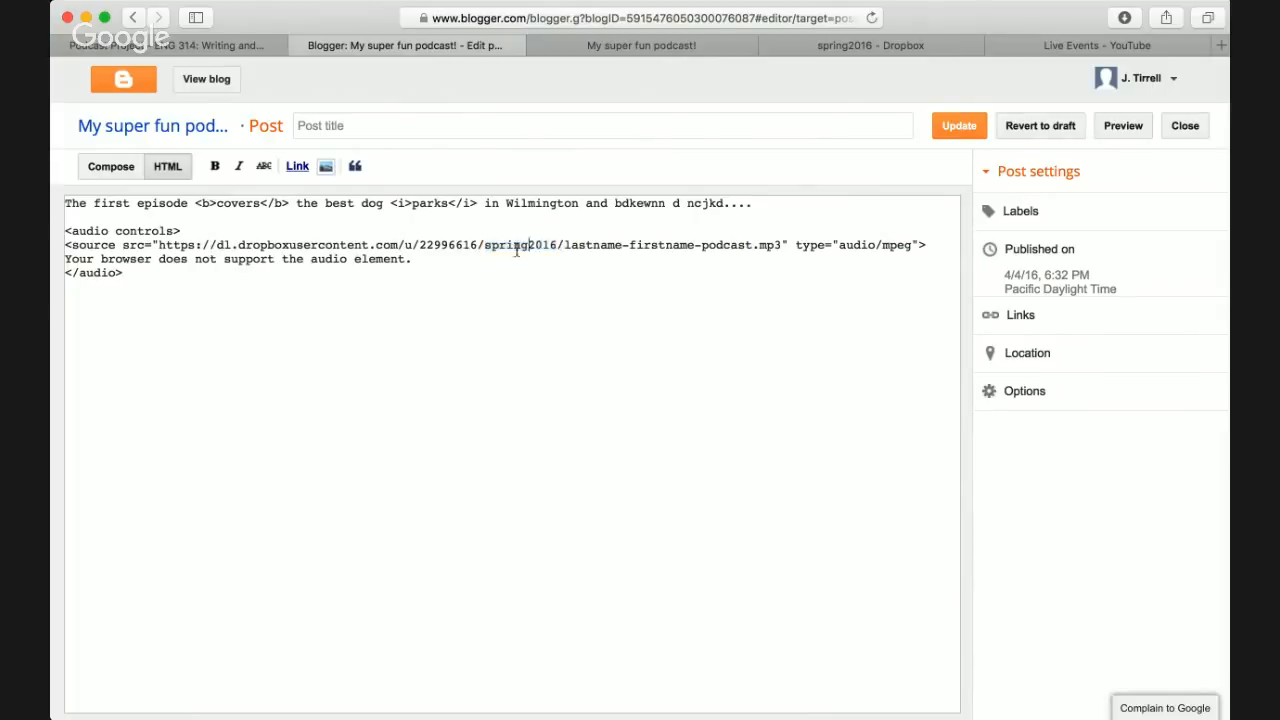
drag(158, 246, 562, 242)
click(586, 246)
triple_click(153, 260)
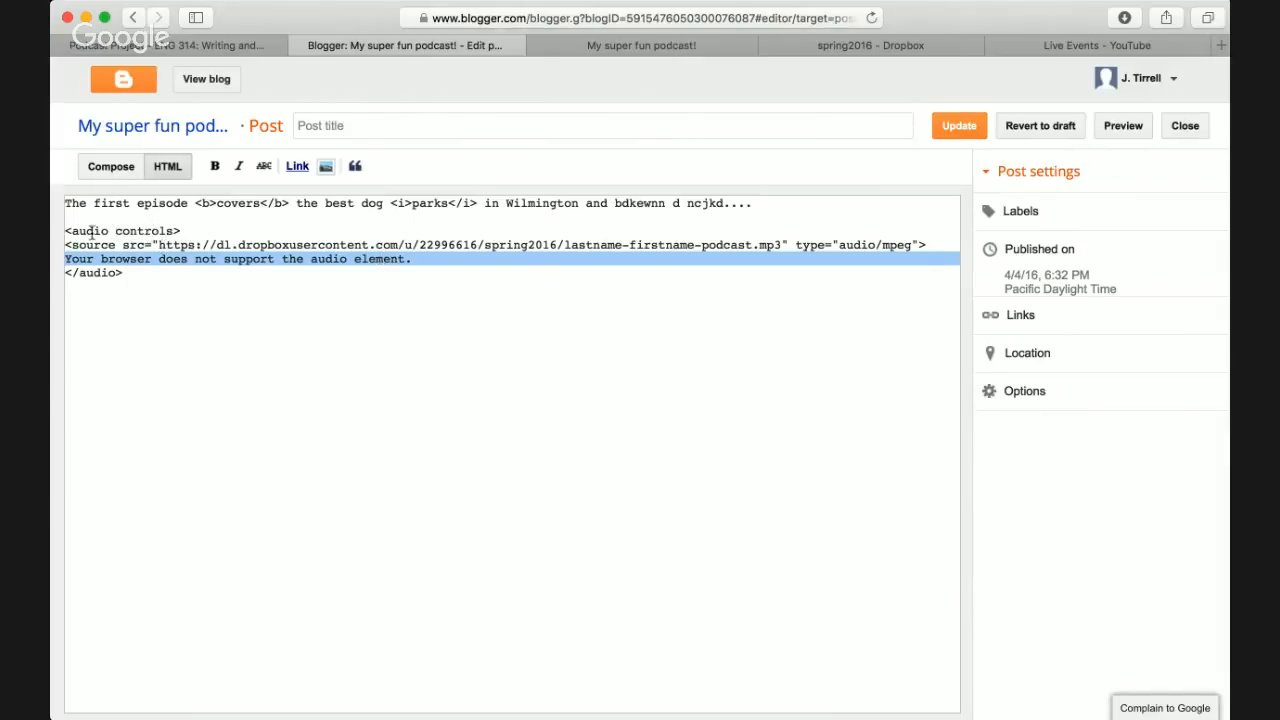
triple_click(137, 258)
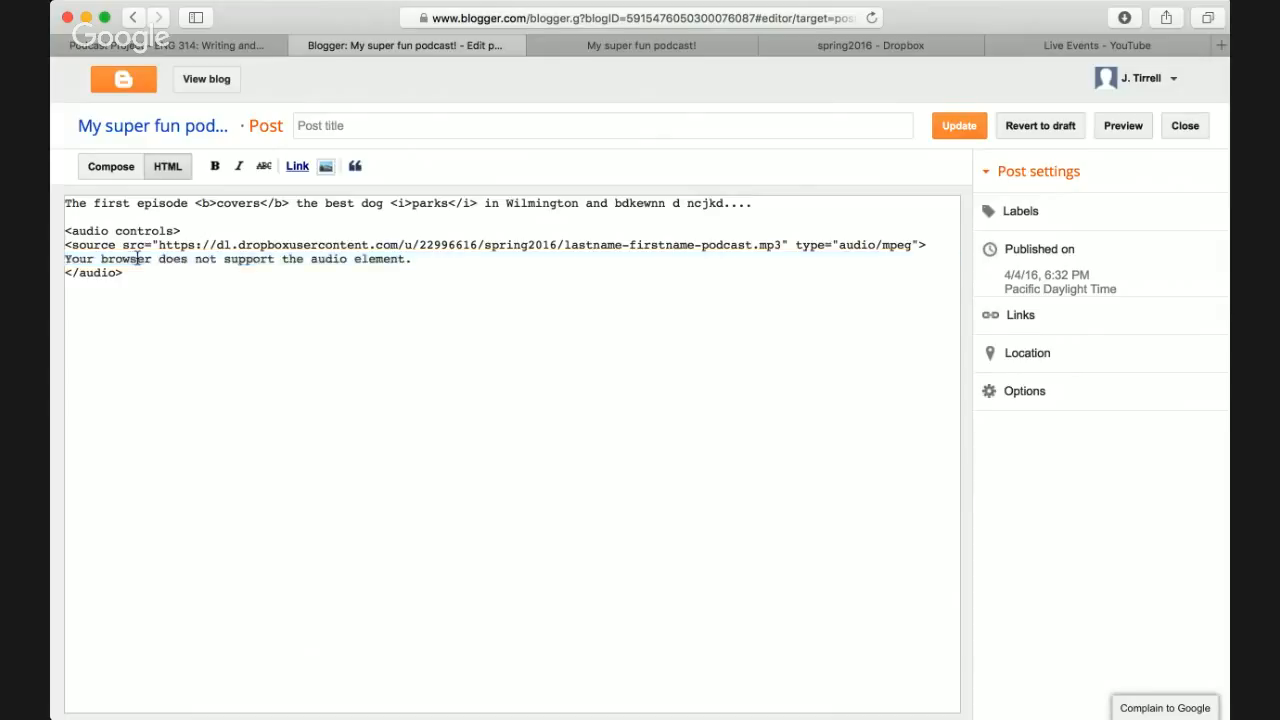
triple_click(126, 259)
click(211, 268)
- Update the post, reload the live blog to see the audio player, then reopen the post
click(962, 130)
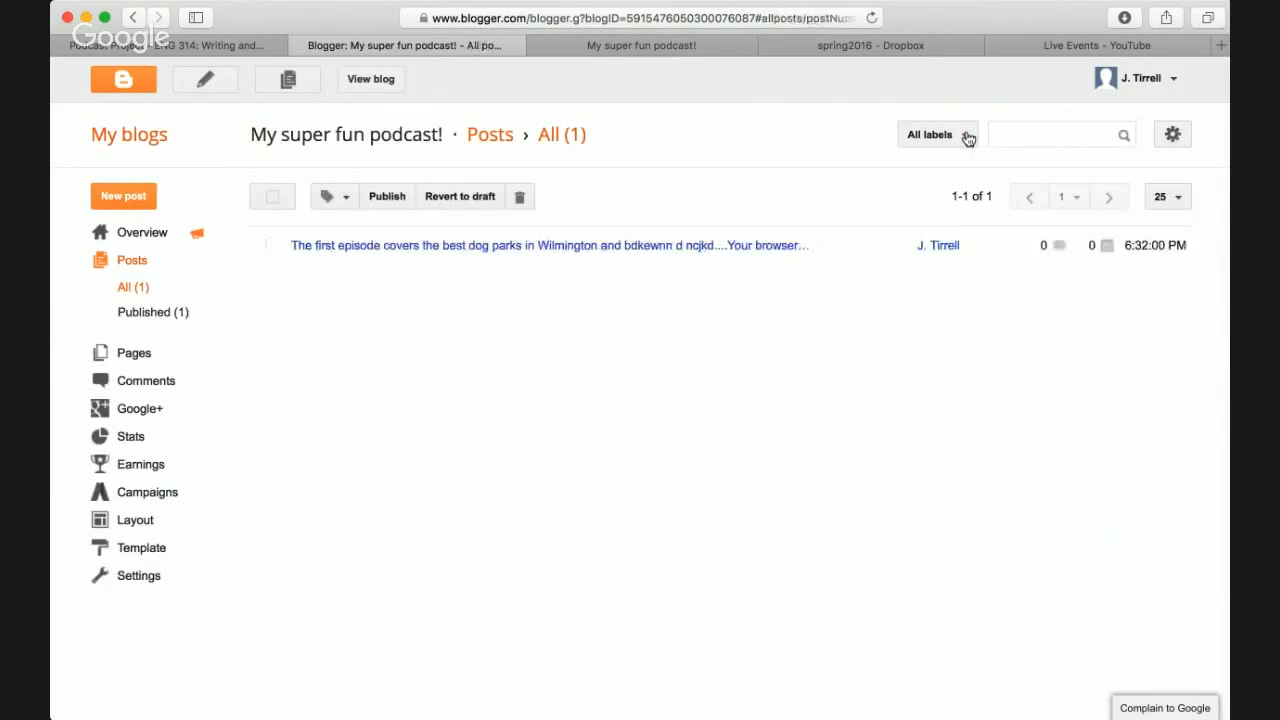
click(654, 46)
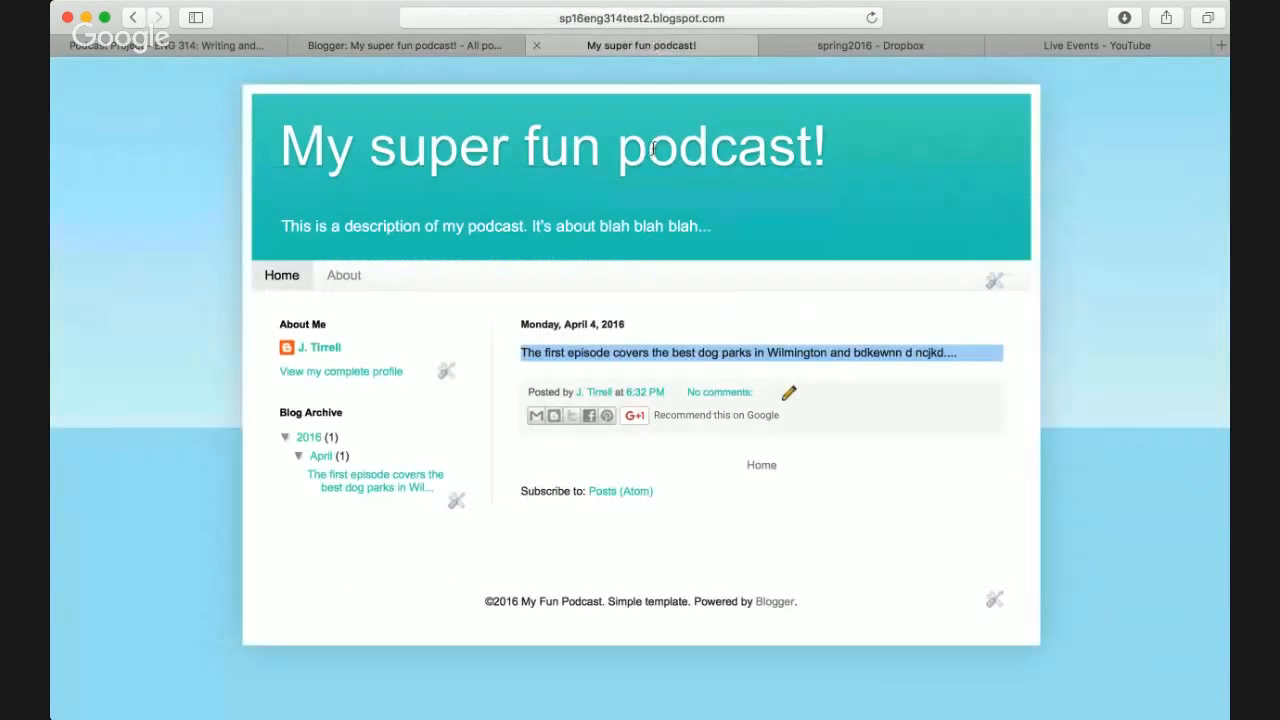
key(super+r)
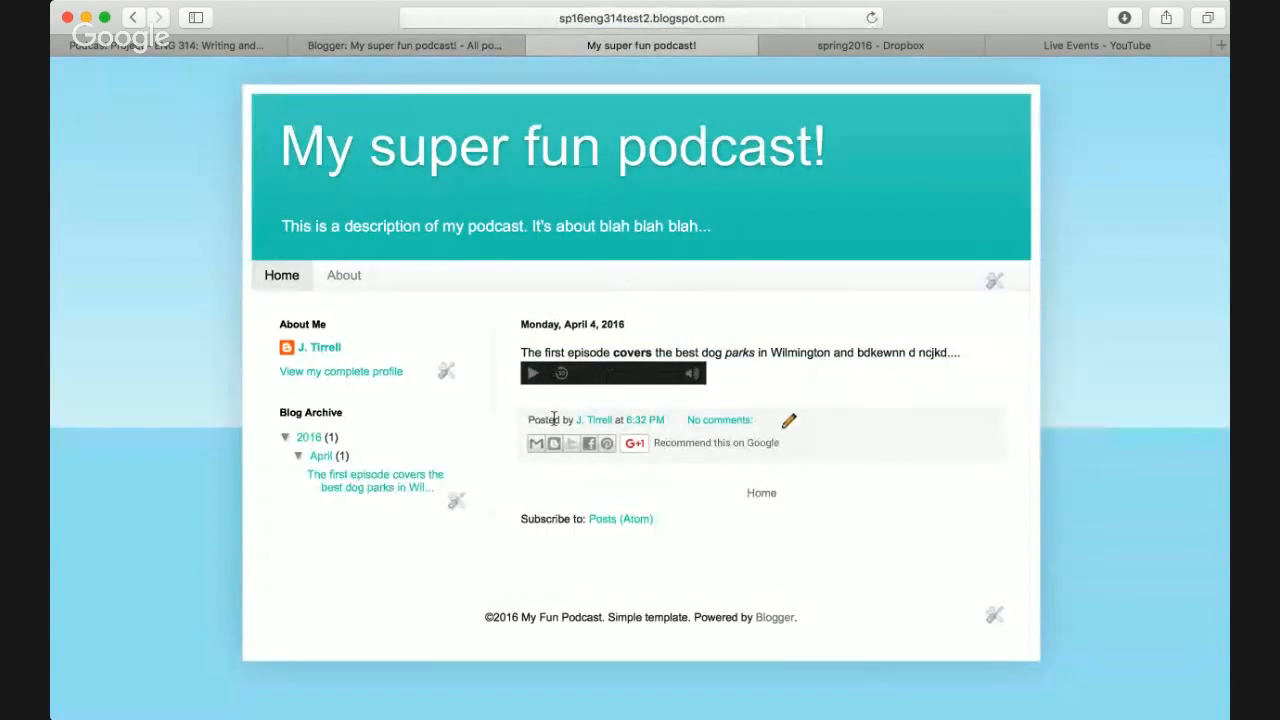
click(470, 57)
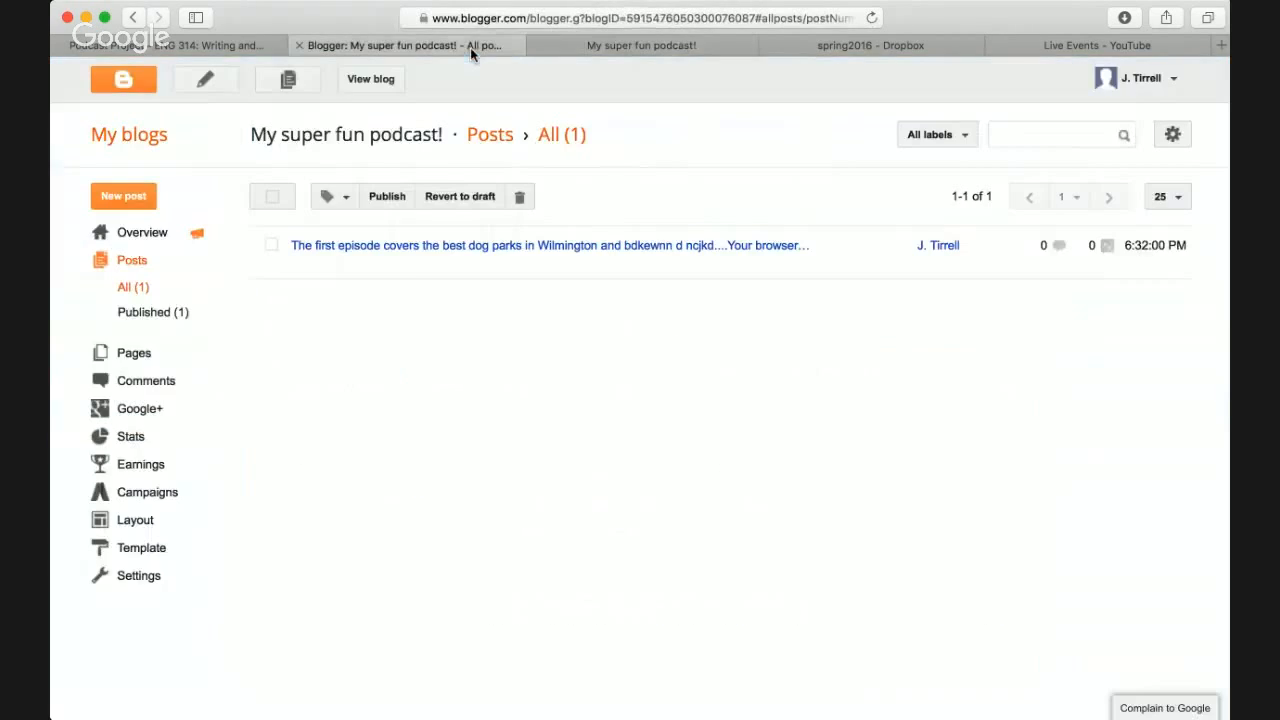
click(304, 264)
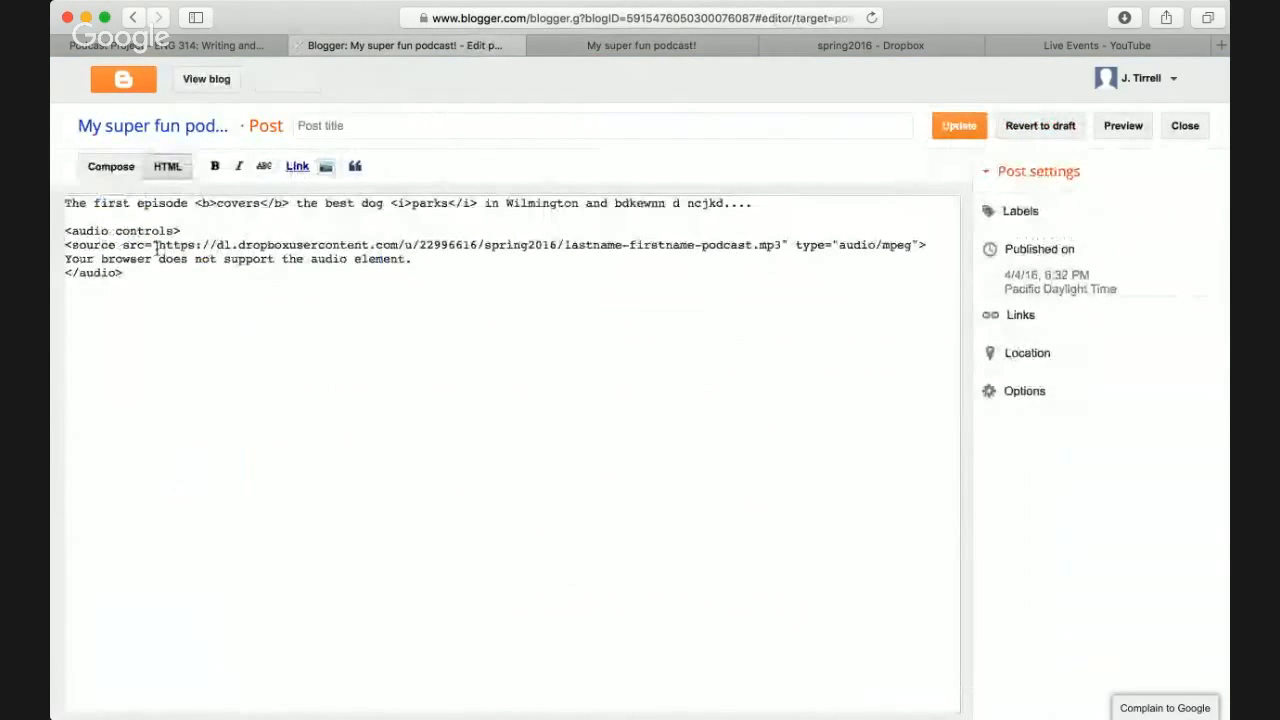
- Replace the lastname and firstname placeholders in the MP3 address with the author's names and update
drag(160, 245, 670, 257)
click(670, 257)
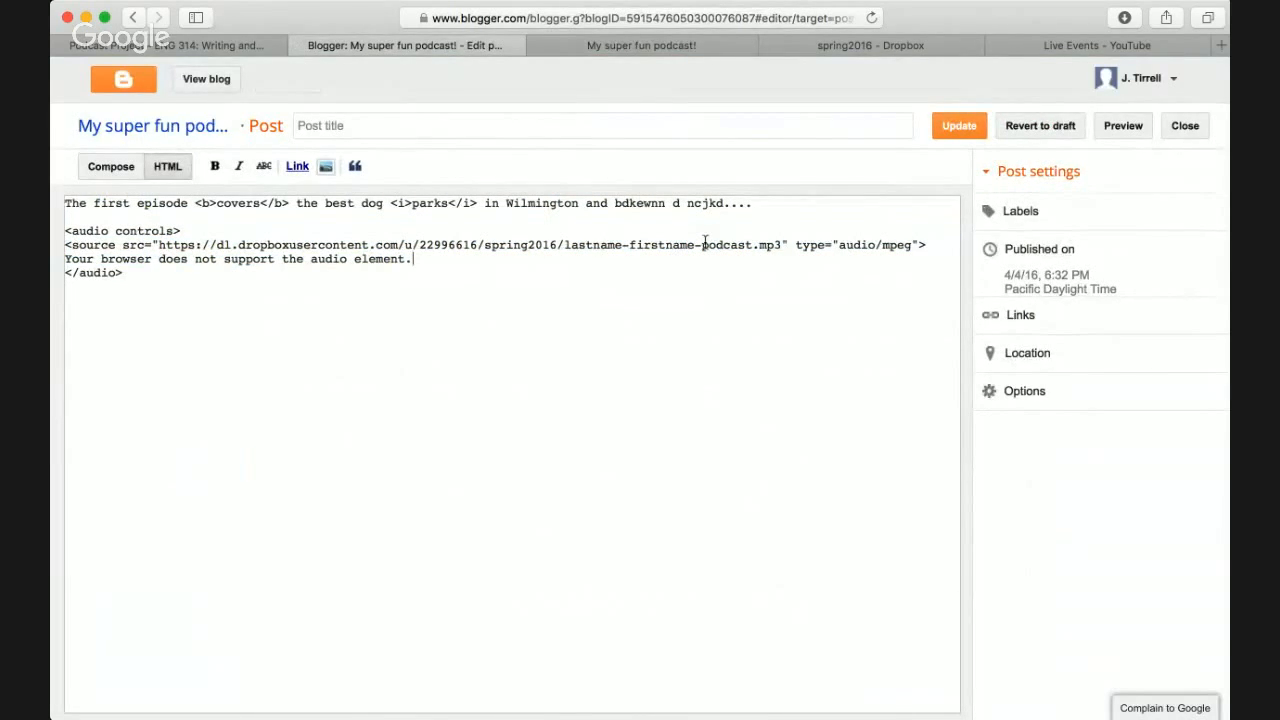
double_click(588, 245)
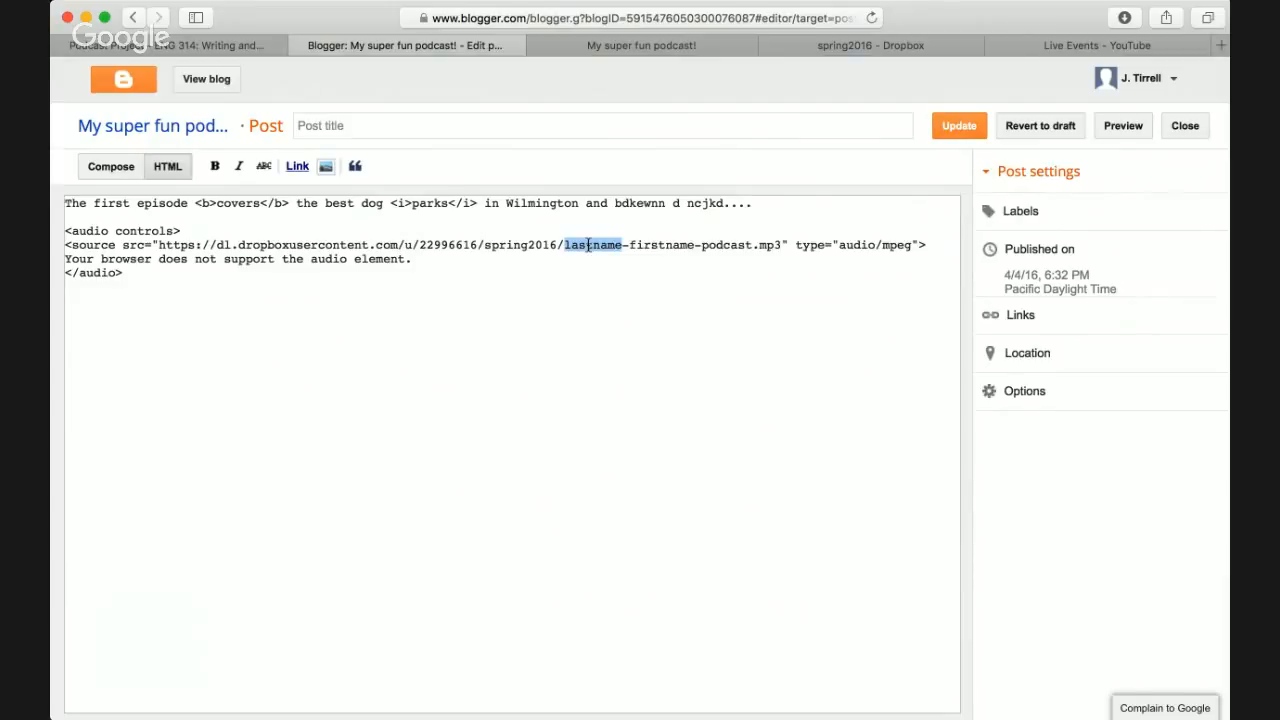
text(tirrell)
double_click(644, 245)
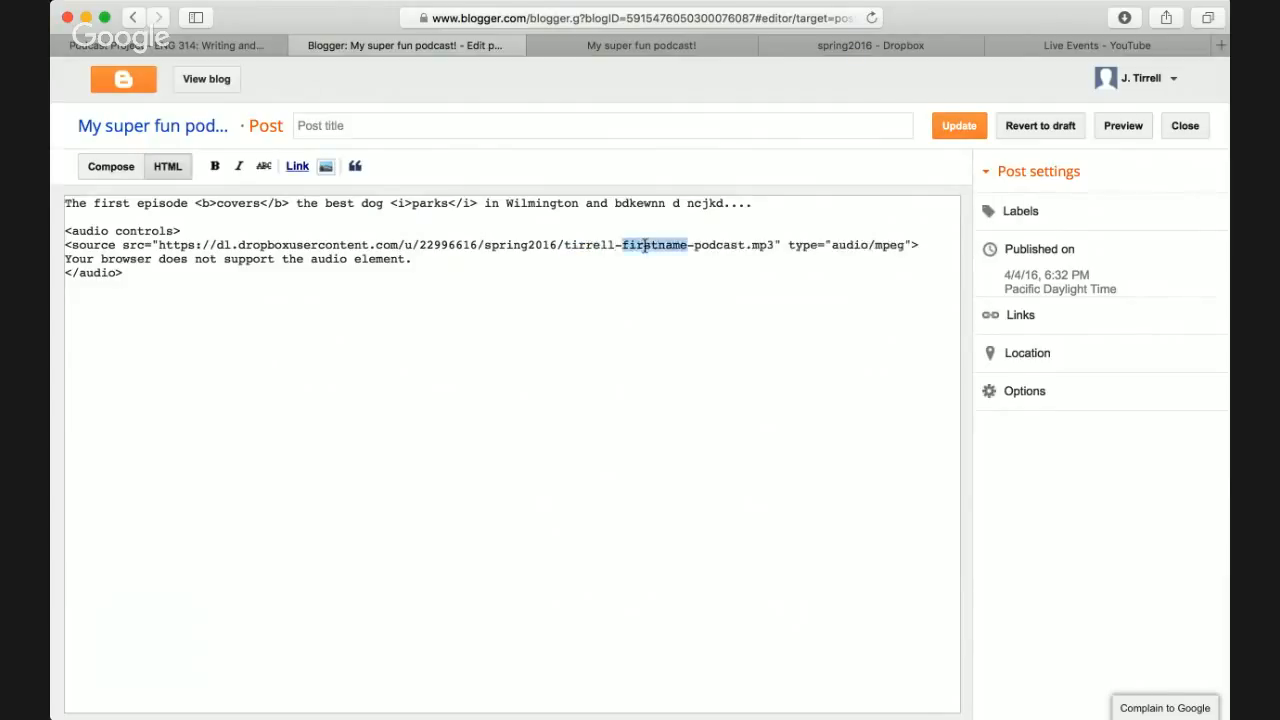
text(jeremy)
click(651, 269)
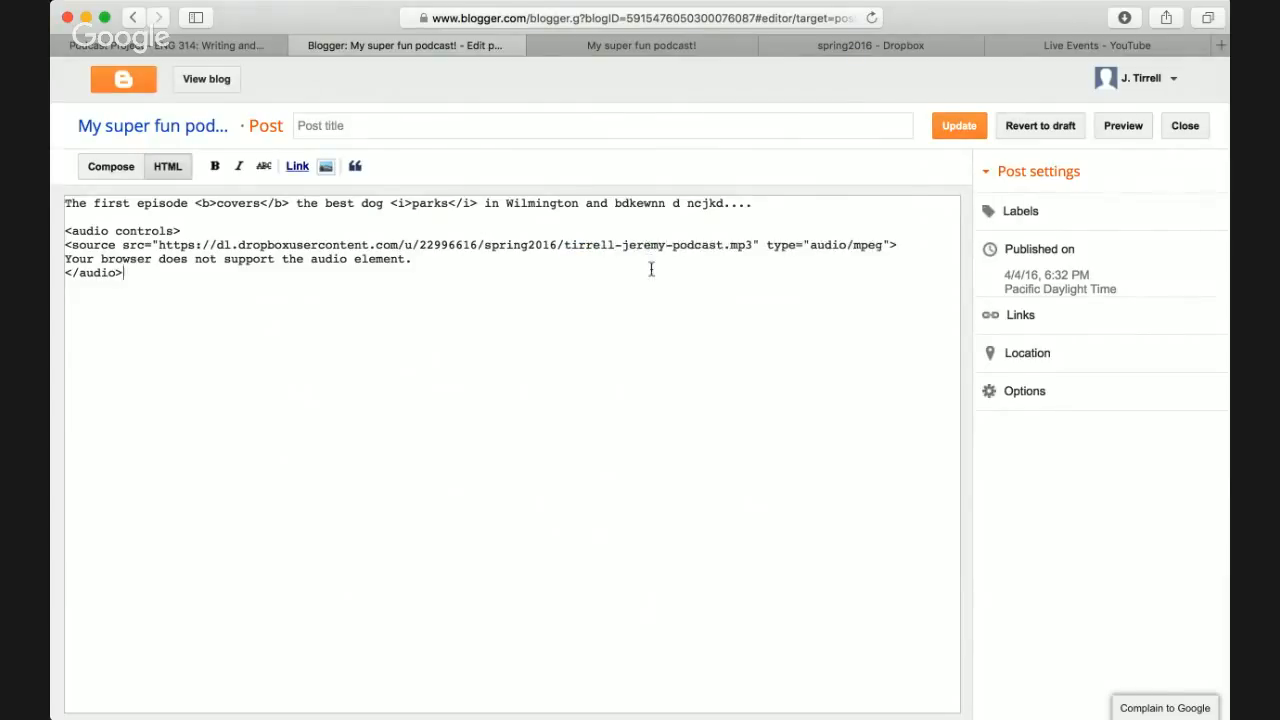
click(958, 127)
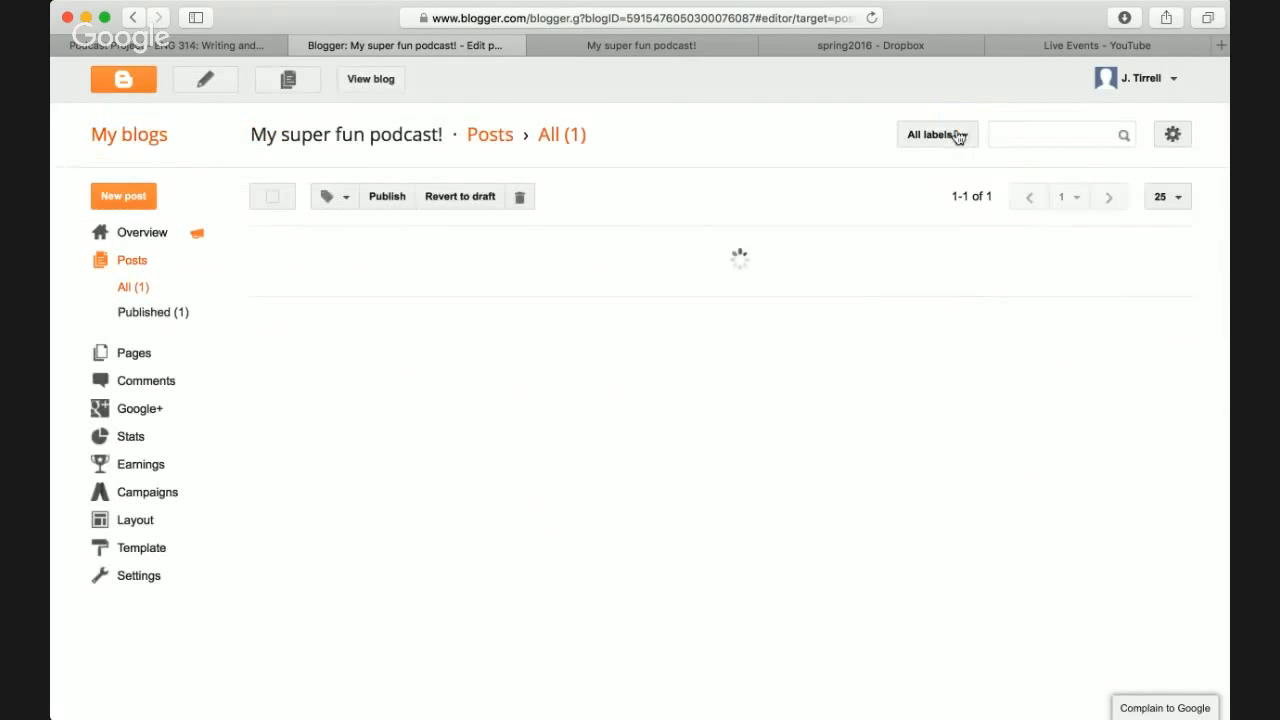
click(594, 47)
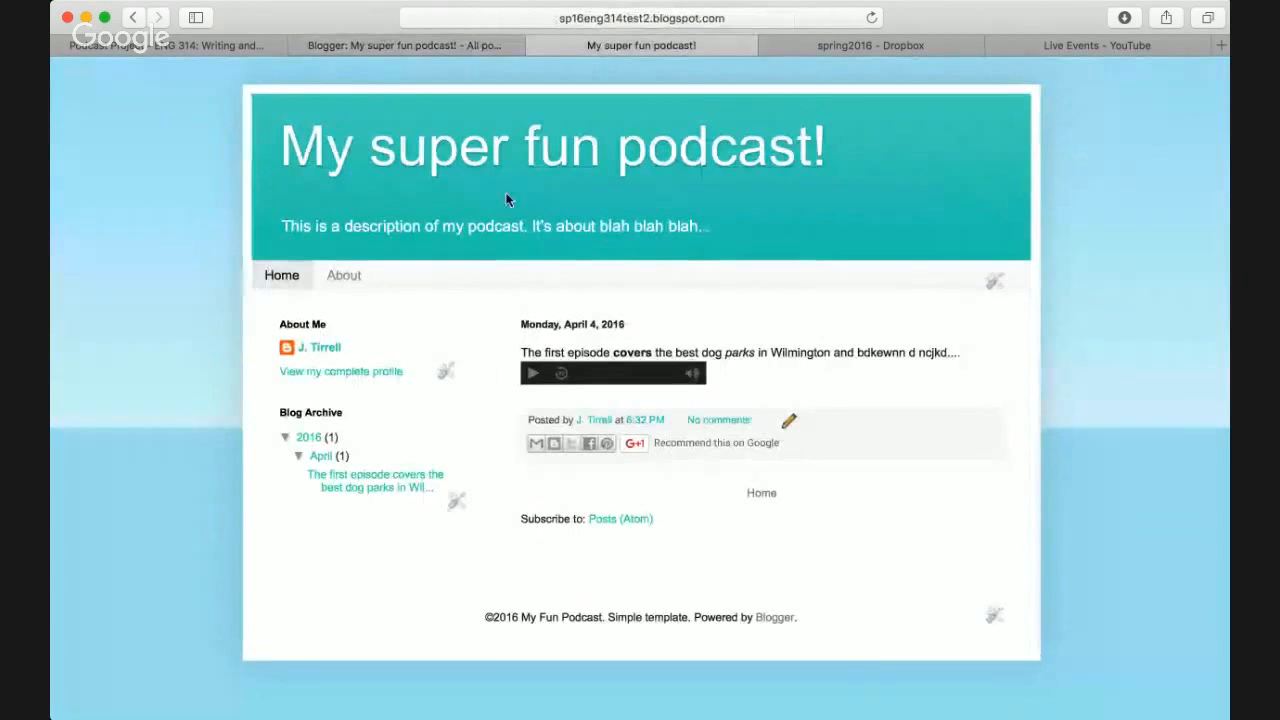
key(super+r)
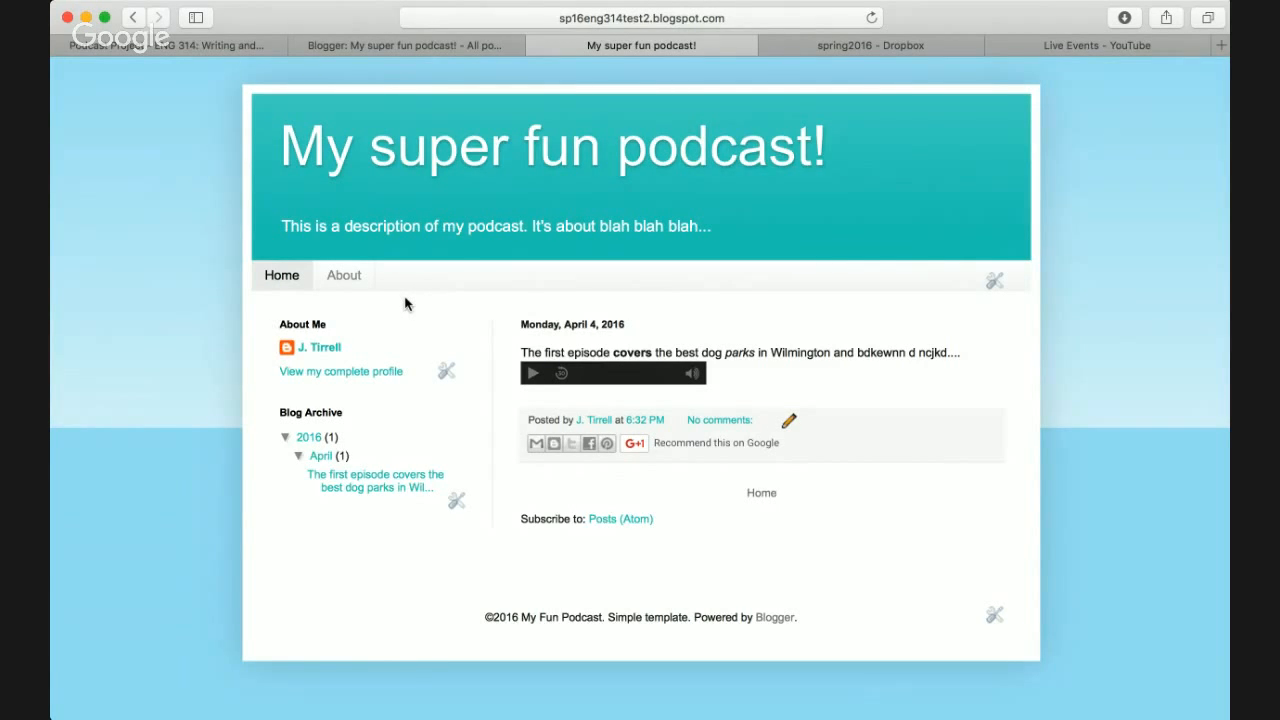
key(ctrl+shift+Tab)
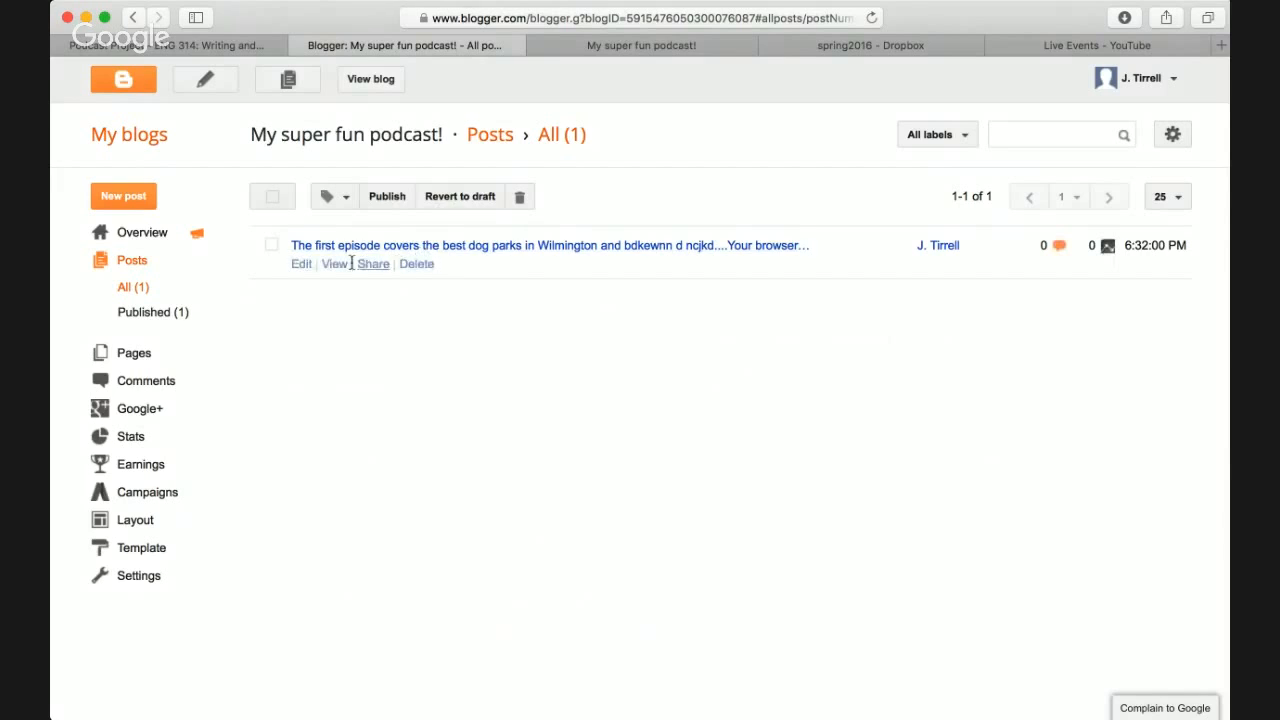
- Reopen the episode post's HTML and select parts of the MP3 address in the audio tag
click(301, 264)
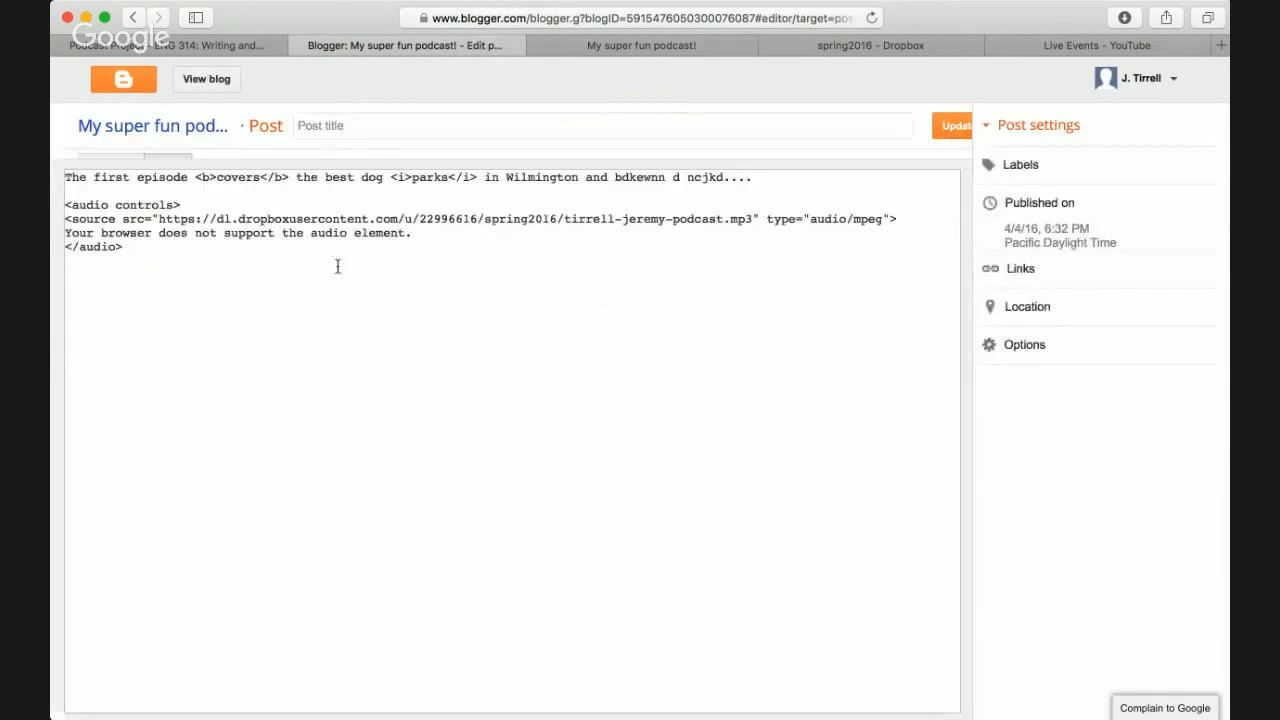
double_click(588, 245)
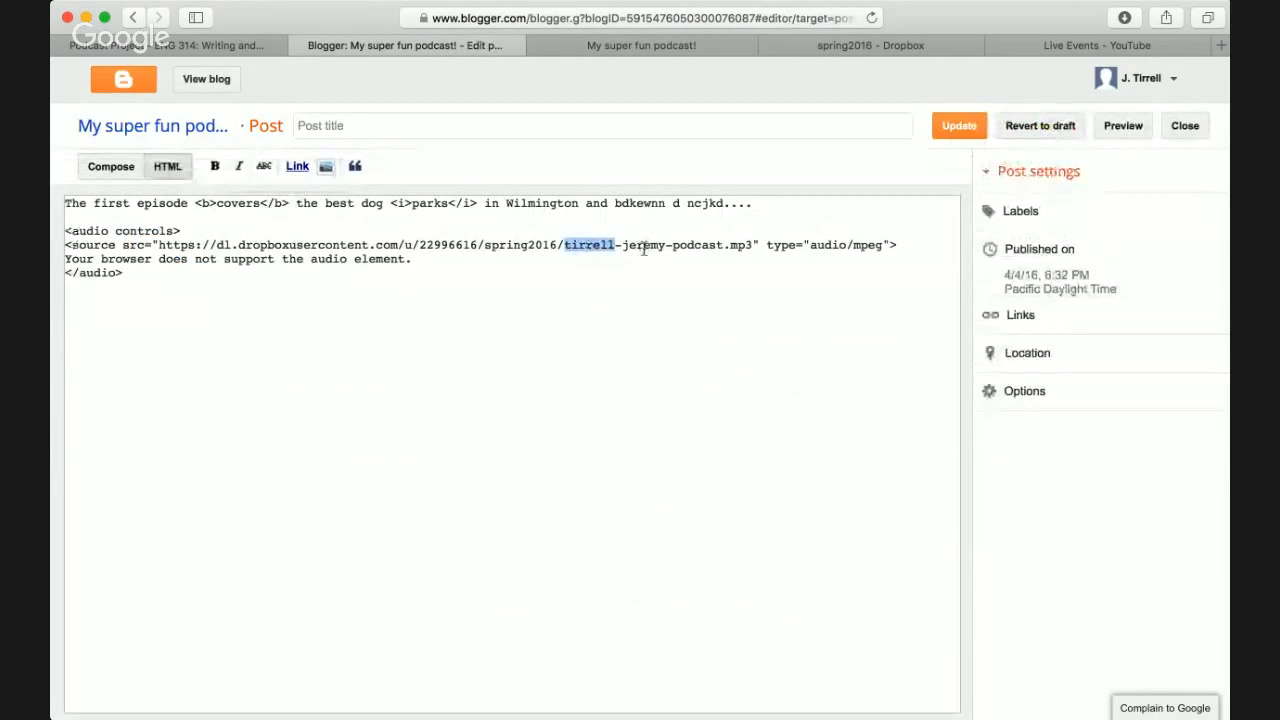
double_click(643, 245)
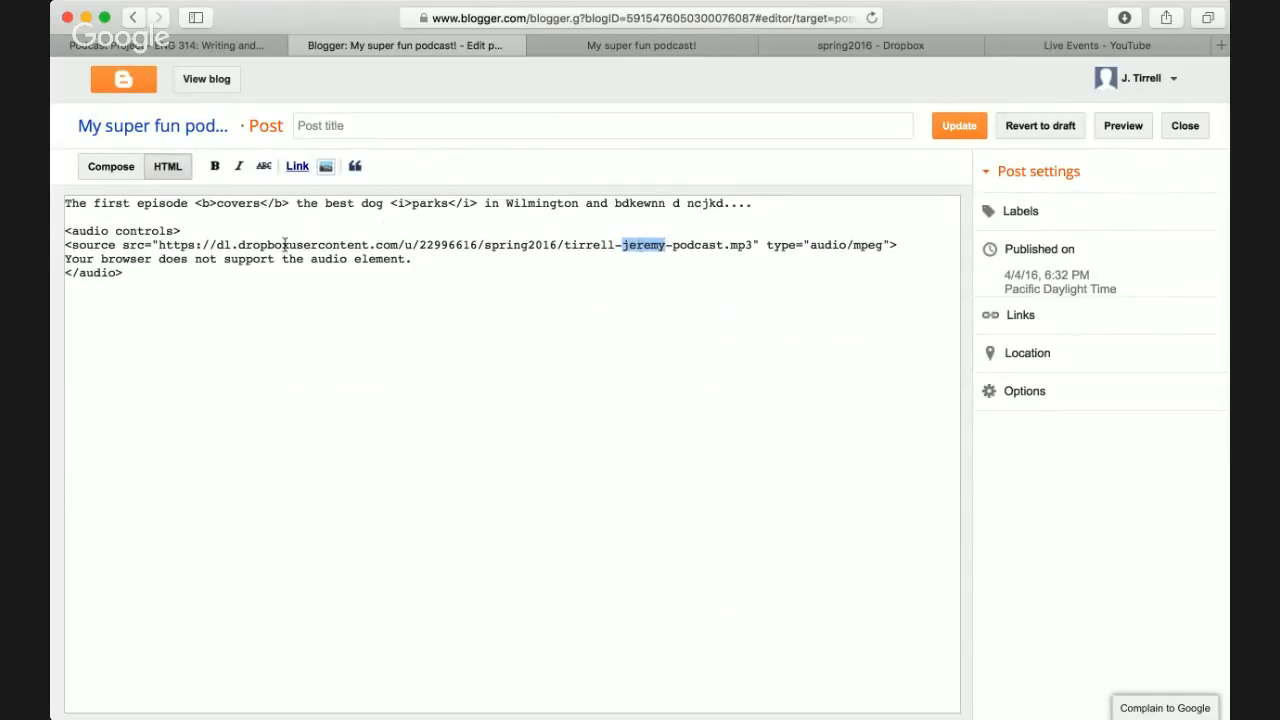
drag(158, 245, 755, 247)
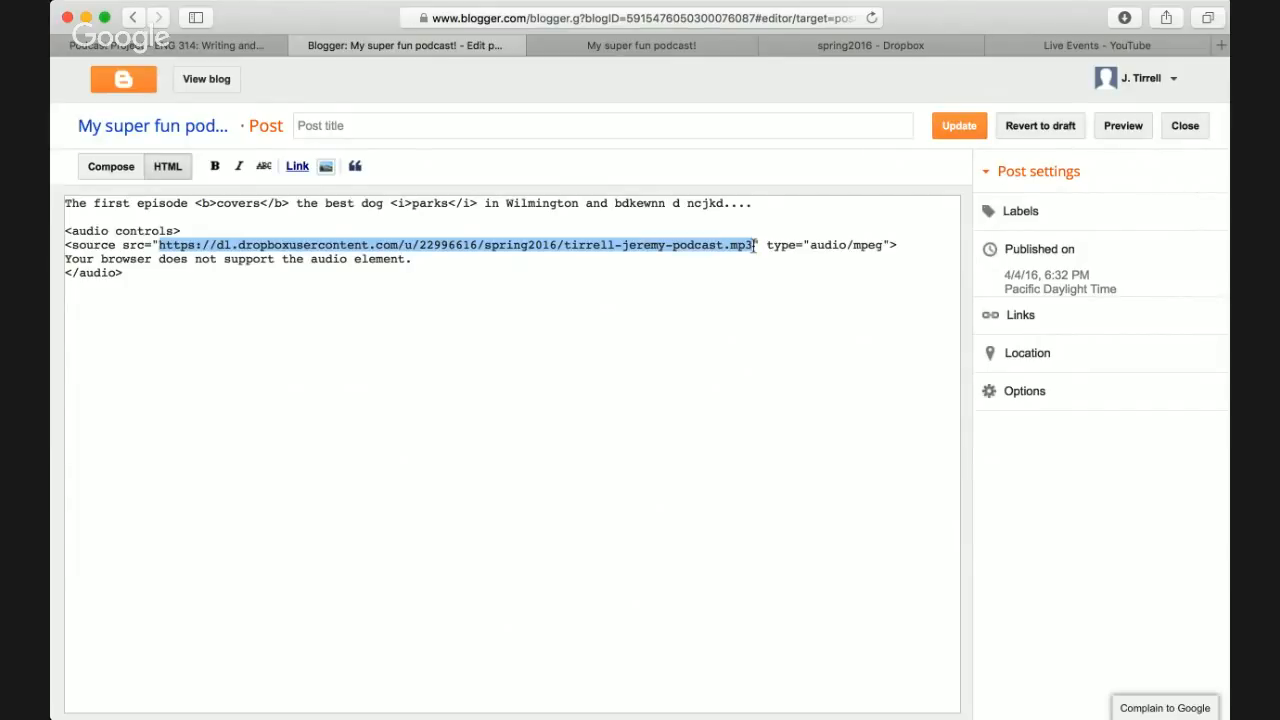
double_click(579, 245)
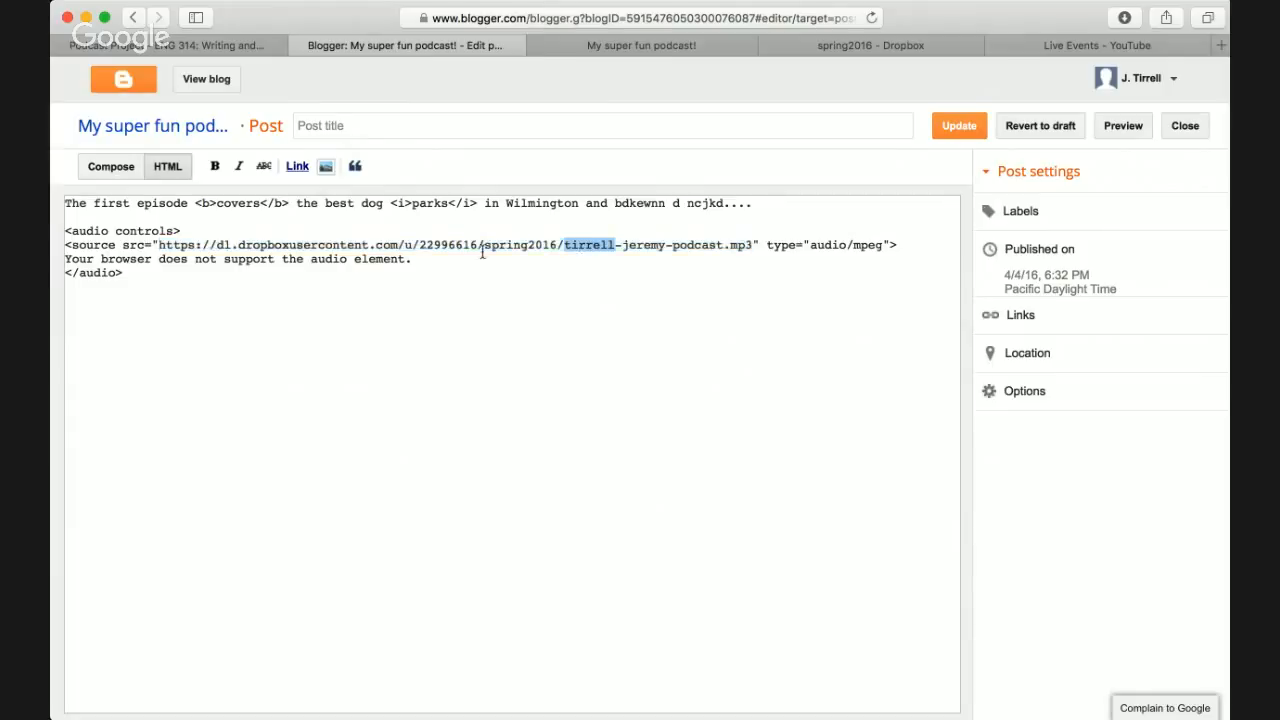
double_click(165, 245)
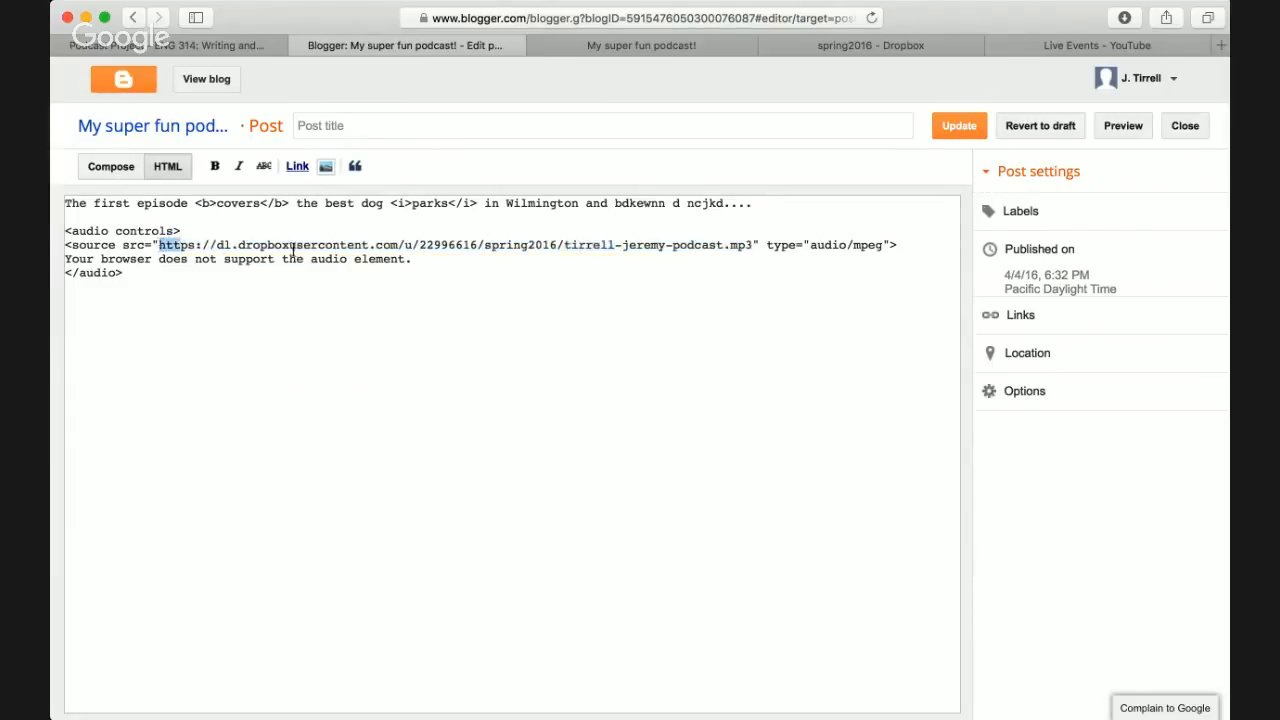
drag(293, 247, 752, 250)
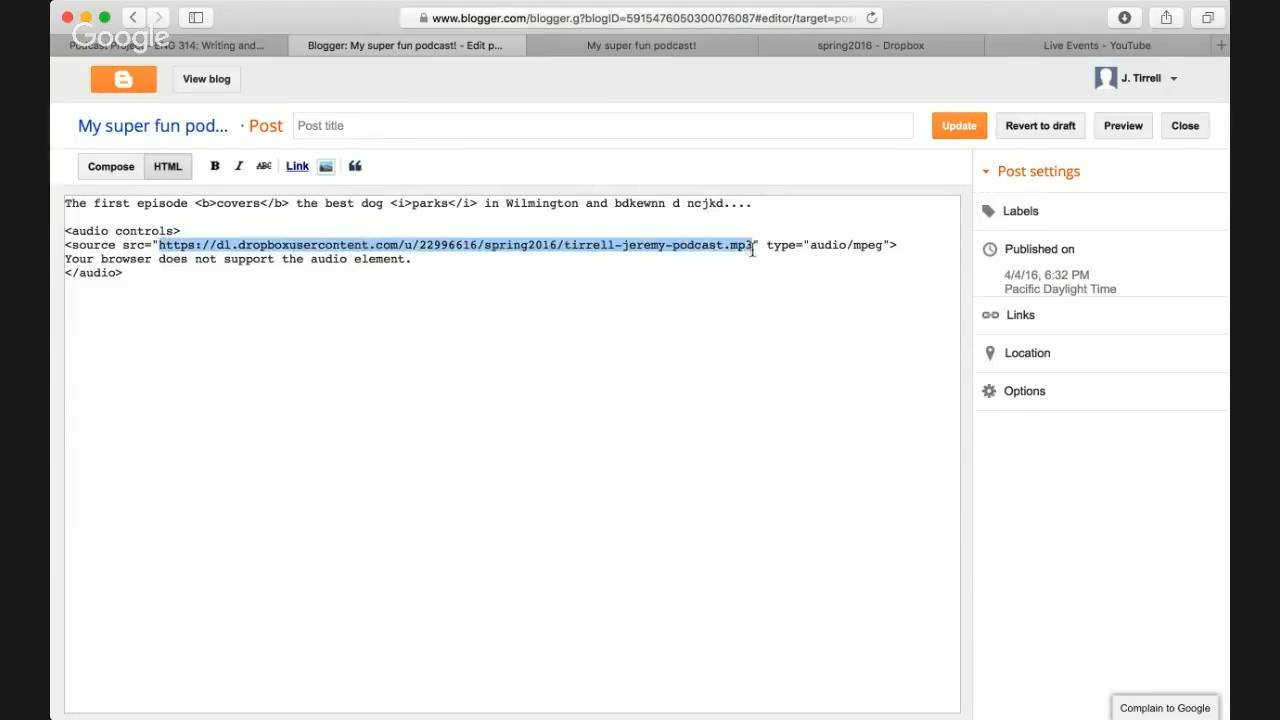
- Reselect the MP3 file name, then show the Podcast Project page's example player code
click(748, 319)
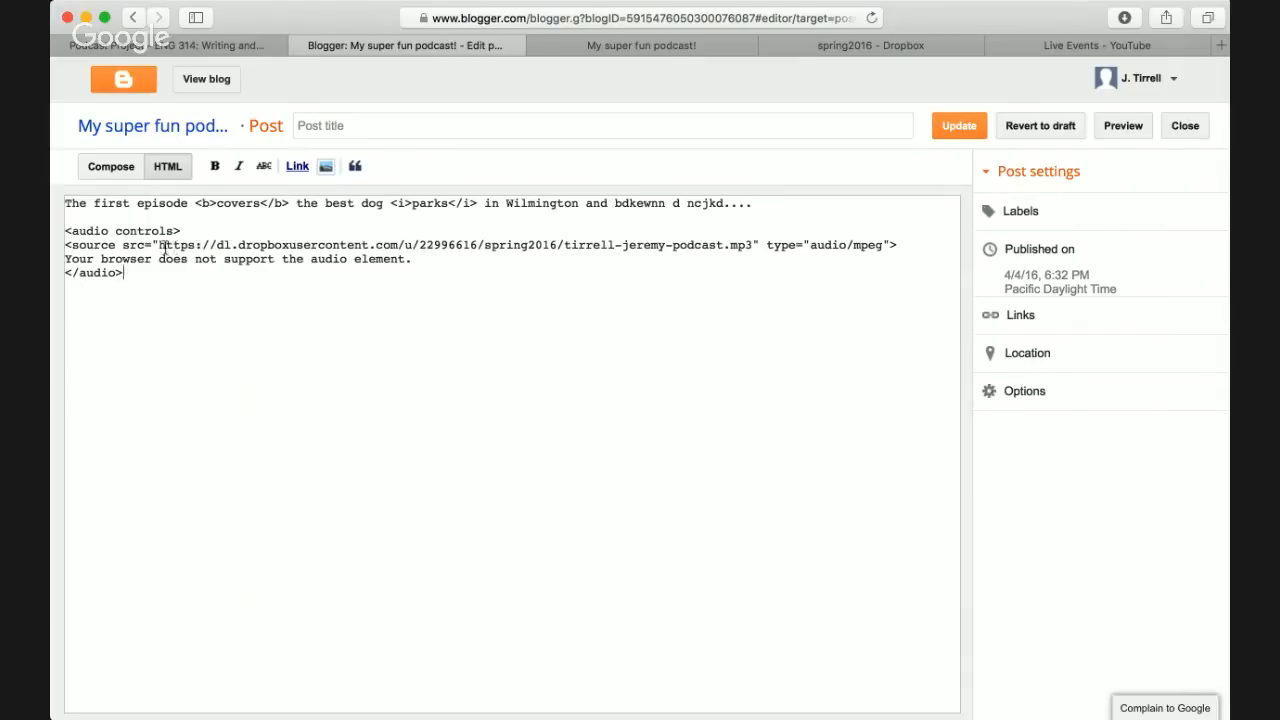
drag(158, 245, 755, 248)
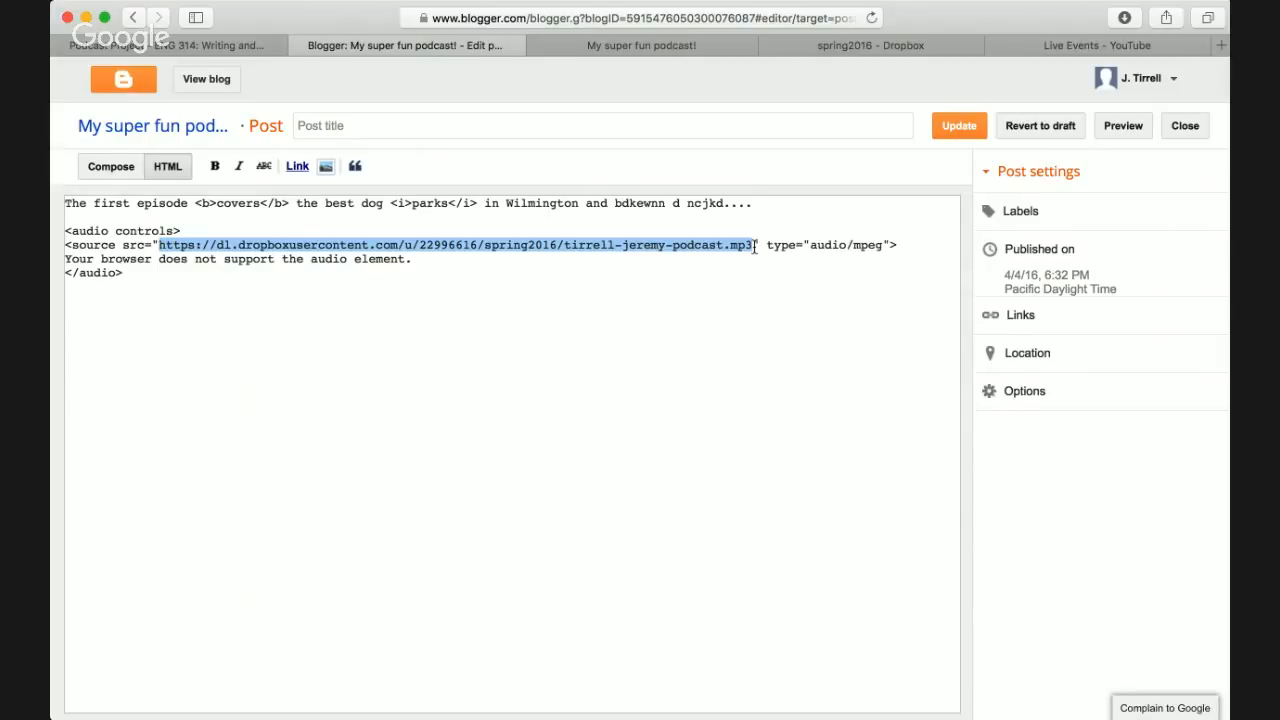
double_click(598, 249)
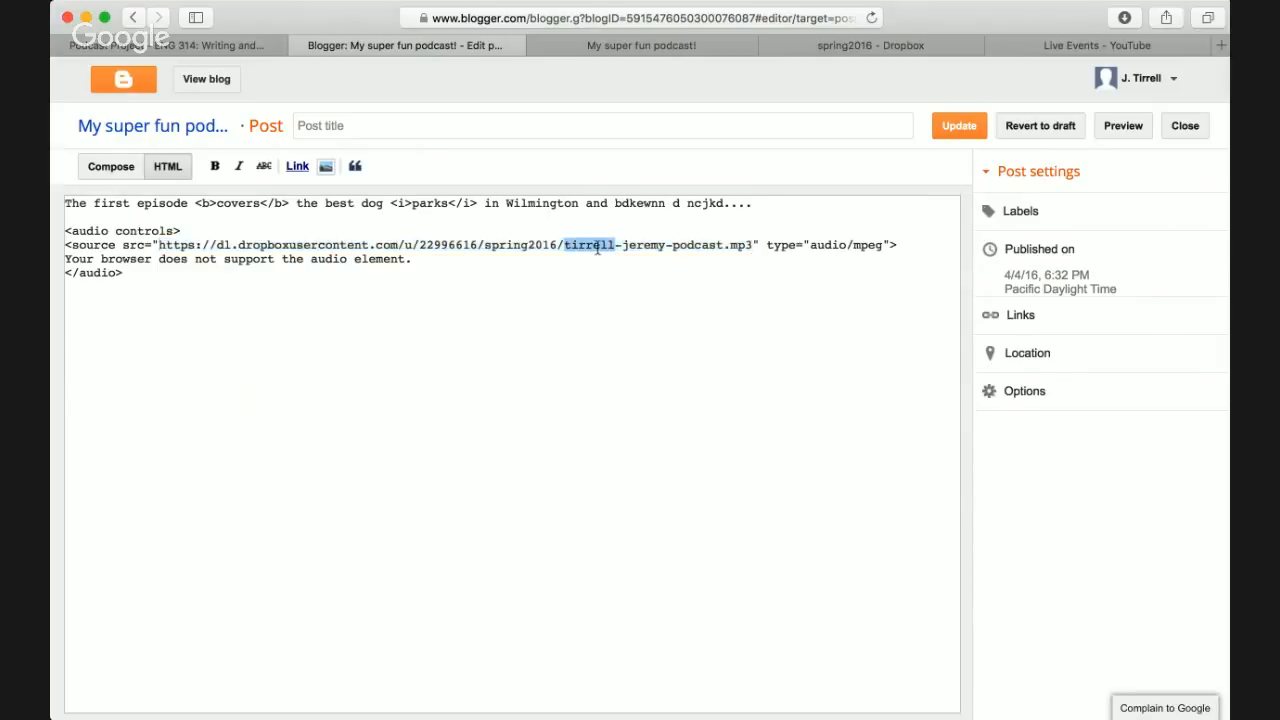
click(250, 50)
click(310, 570)
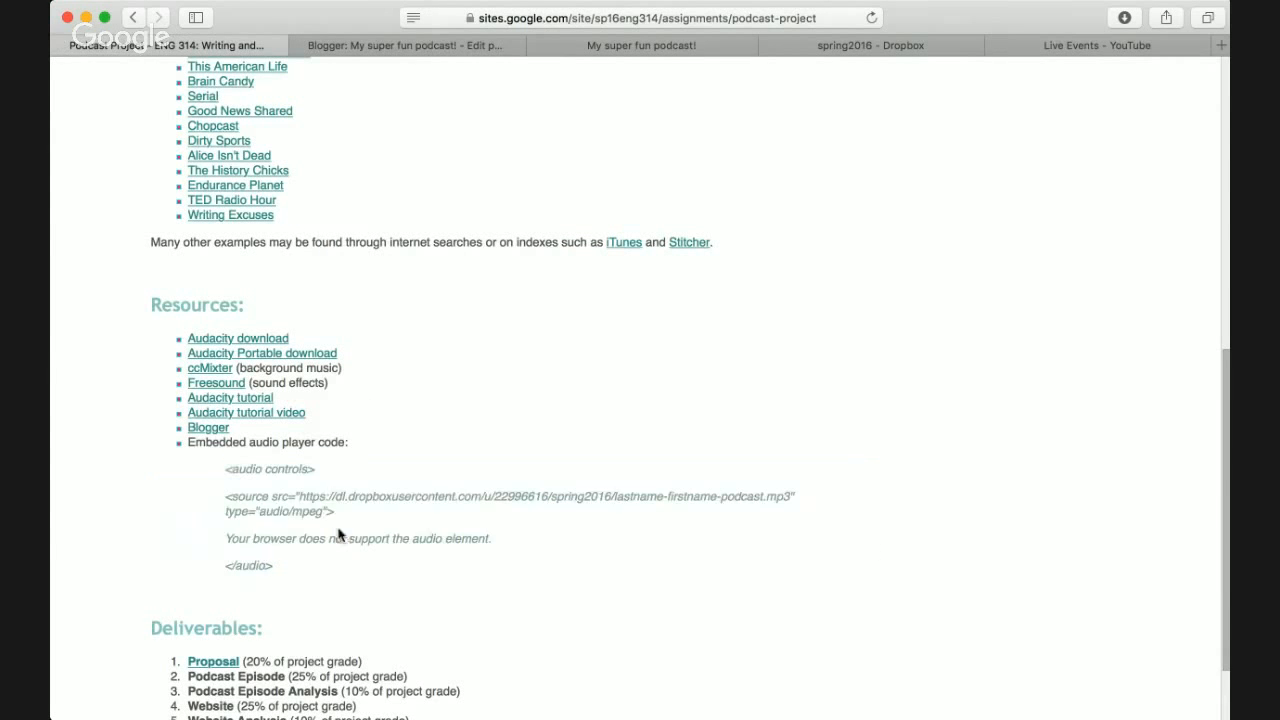
- Review the example embedded audio player code, then go back to the Blogger post editor
scroll(298, 441, up, 5)
scroll(297, 443, down, 5)
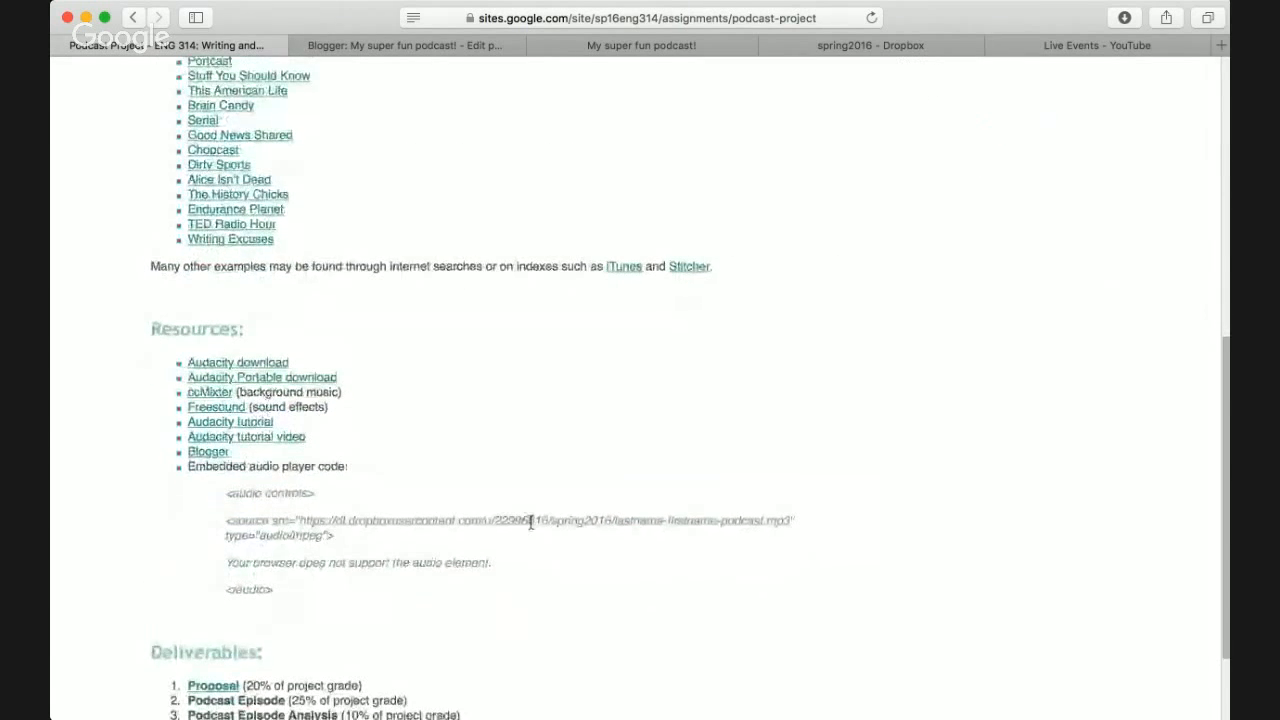
click(405, 45)
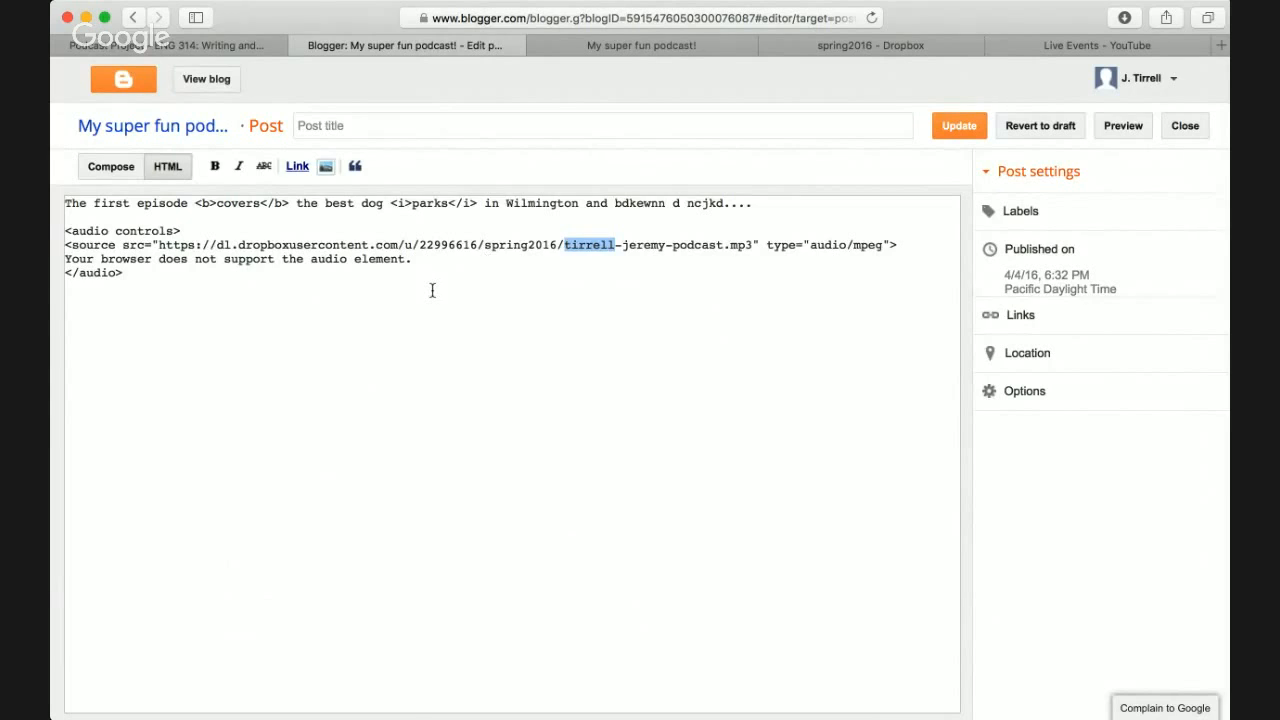
- Play and pause the episode's audio player on the live blog, then return to Podcast Project
click(628, 40)
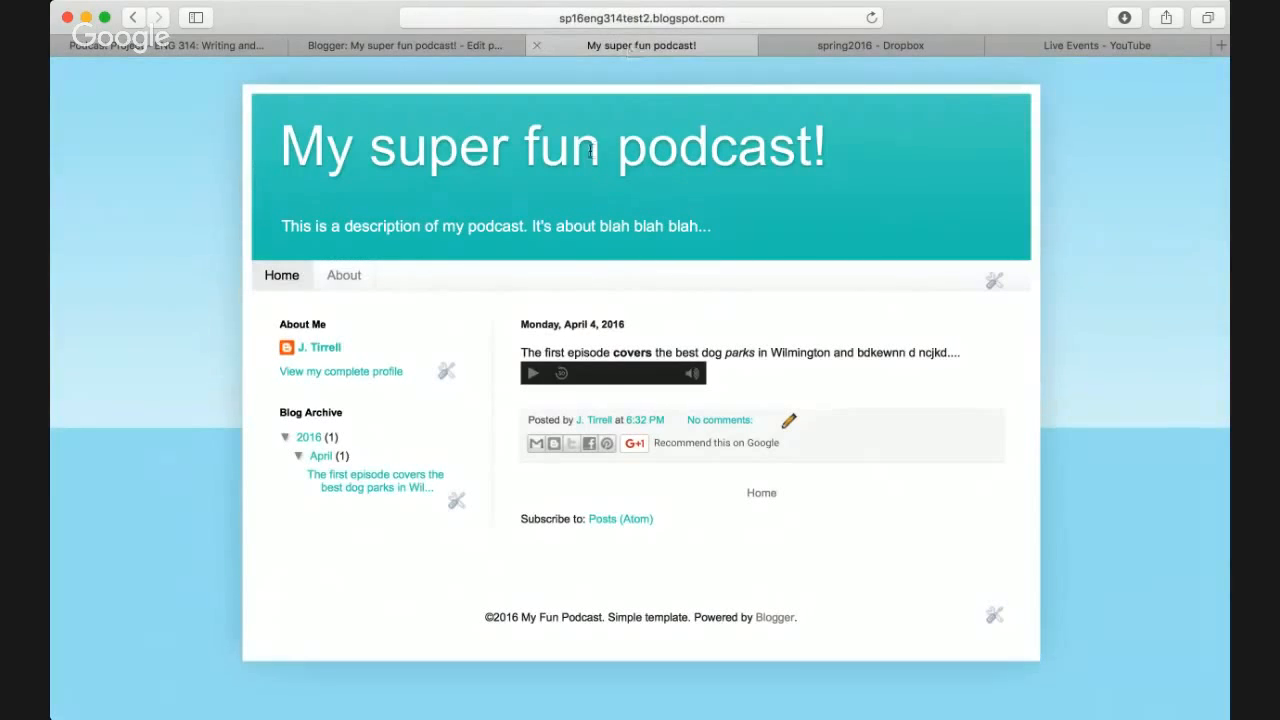
triple_click(756, 352)
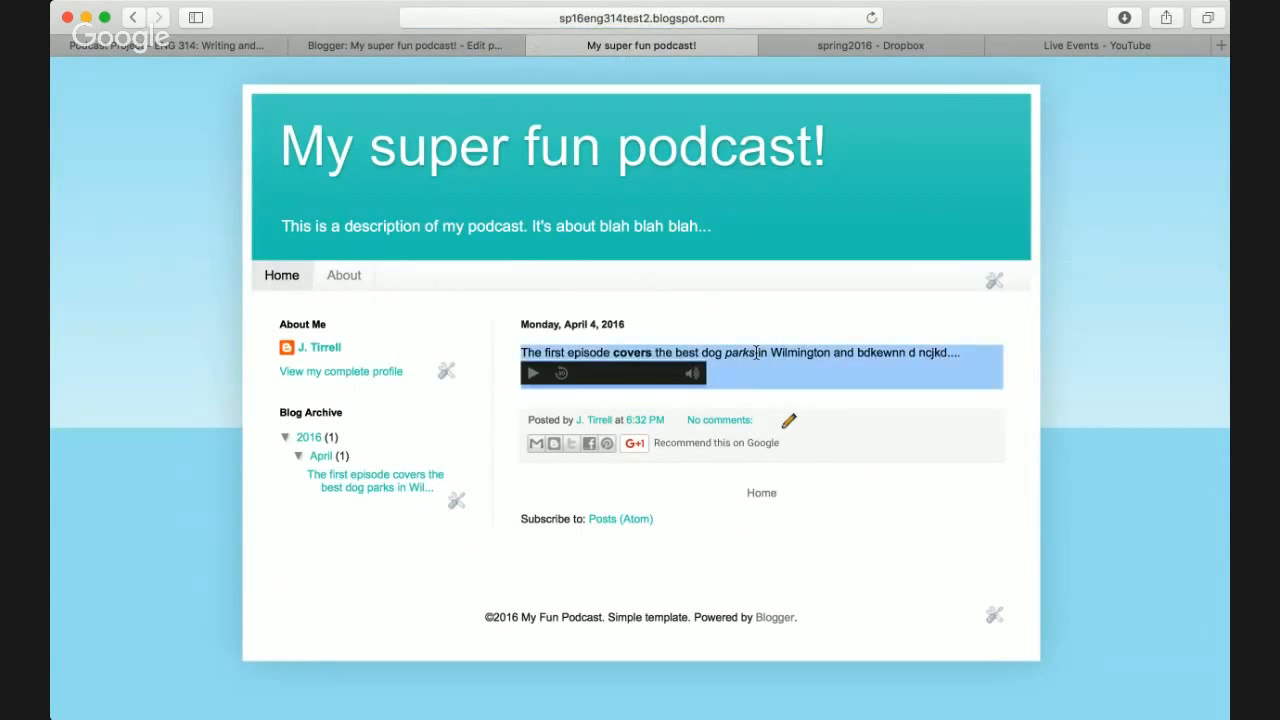
click(756, 352)
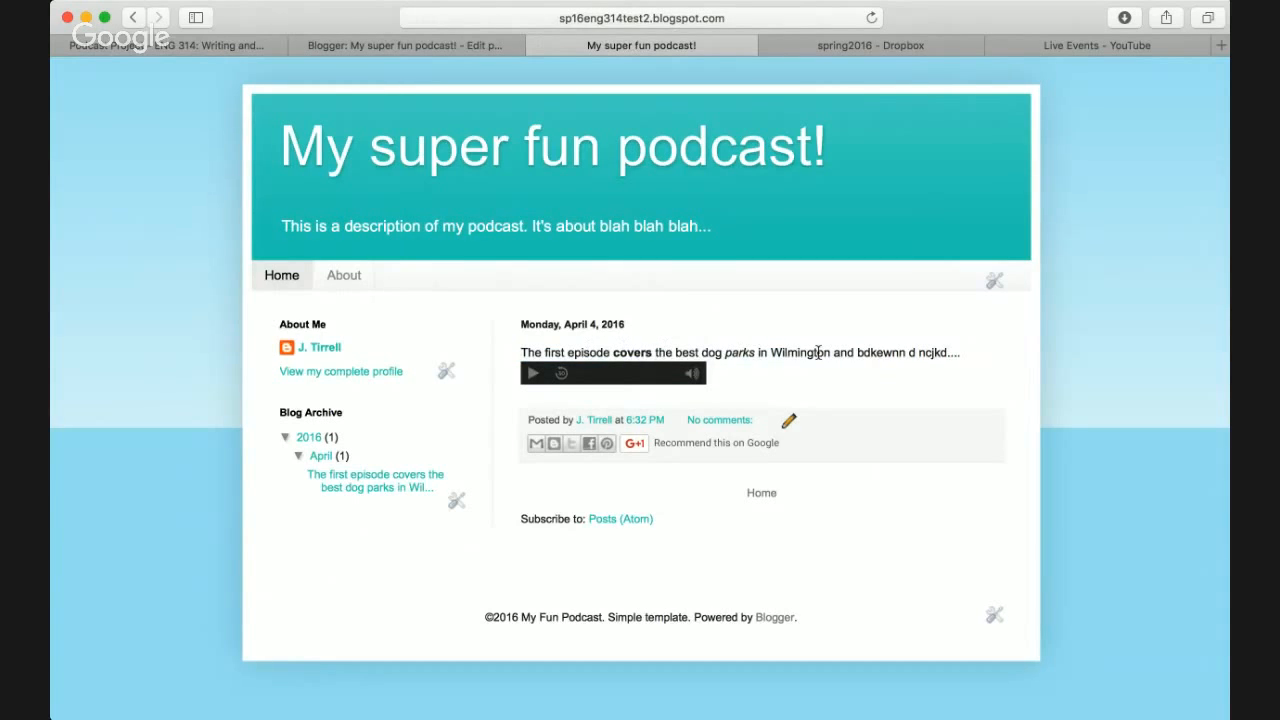
triple_click(573, 327)
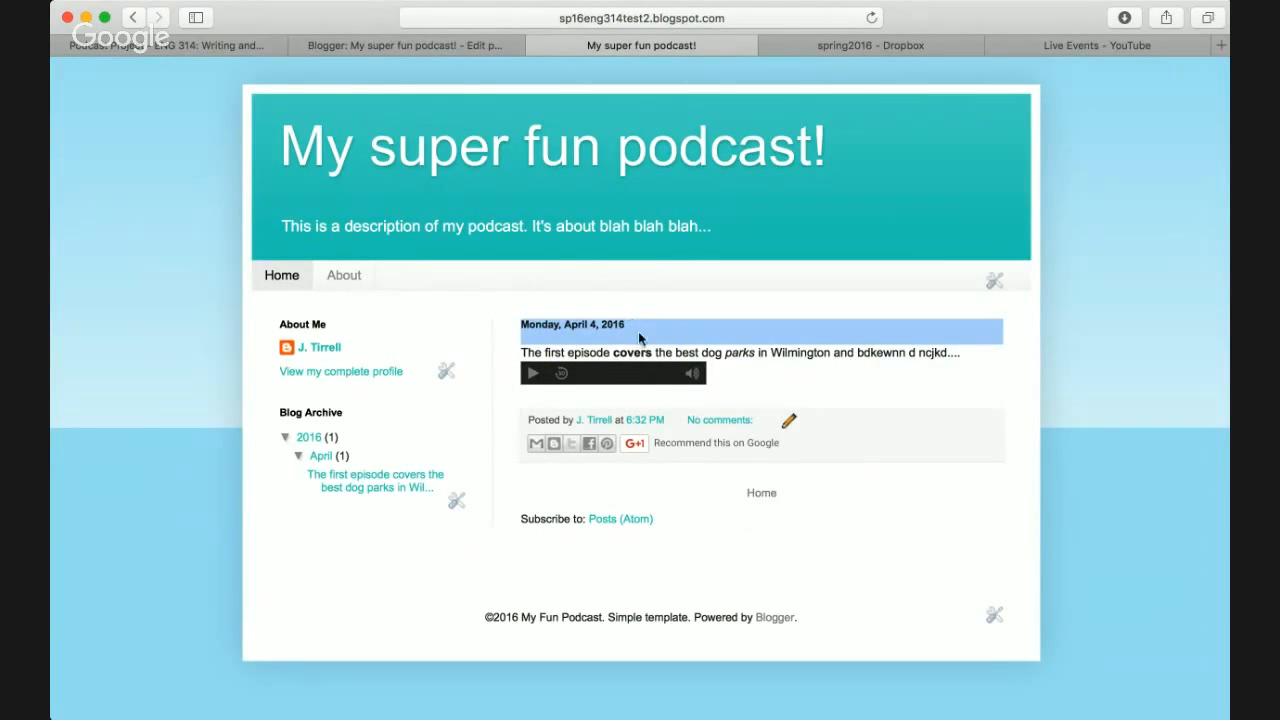
click(533, 374)
click(533, 374)
click(228, 46)
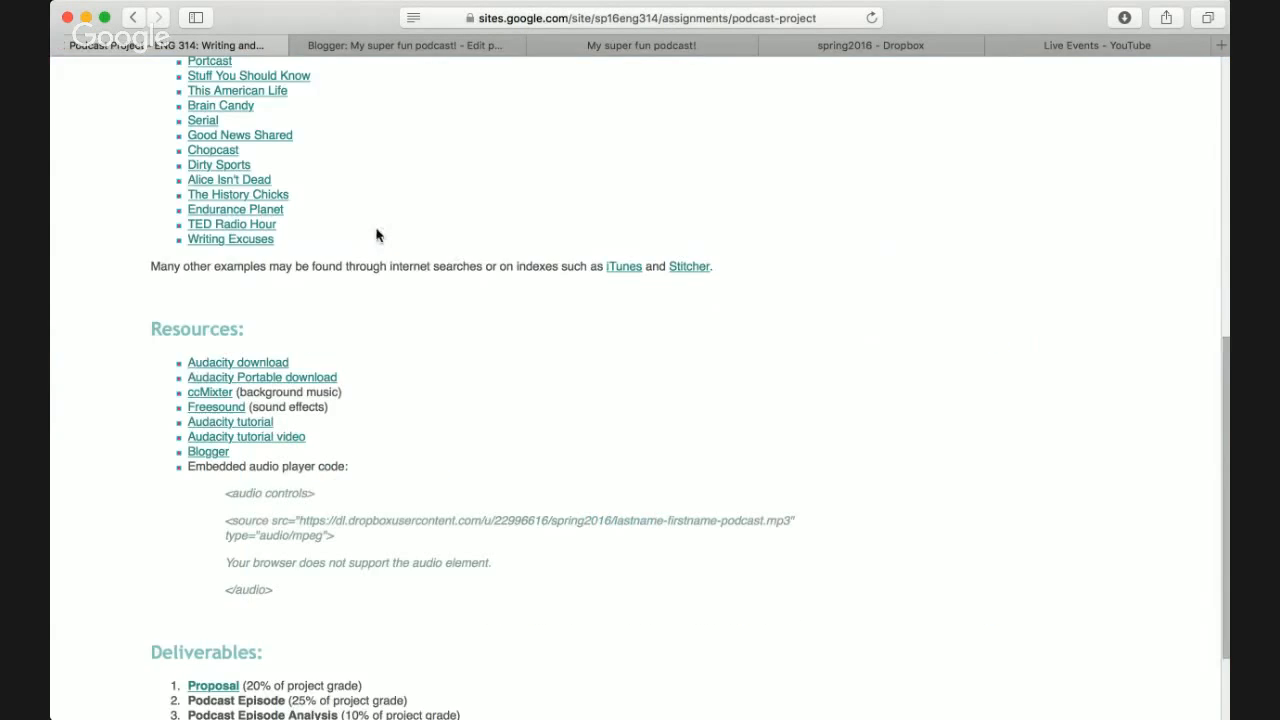
- Highlight the summary sentences about embedded audio players and the RSS feed, then return to Blogger
scroll(377, 235, up, 5)
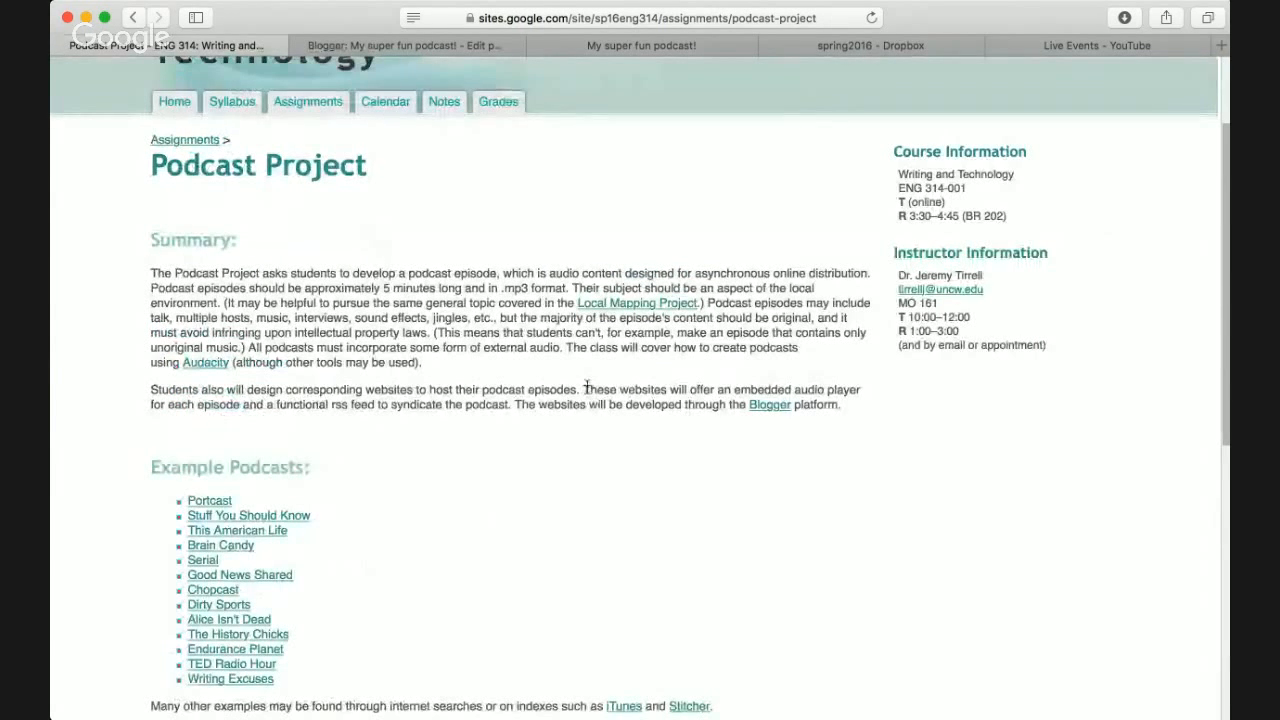
drag(586, 390, 348, 406)
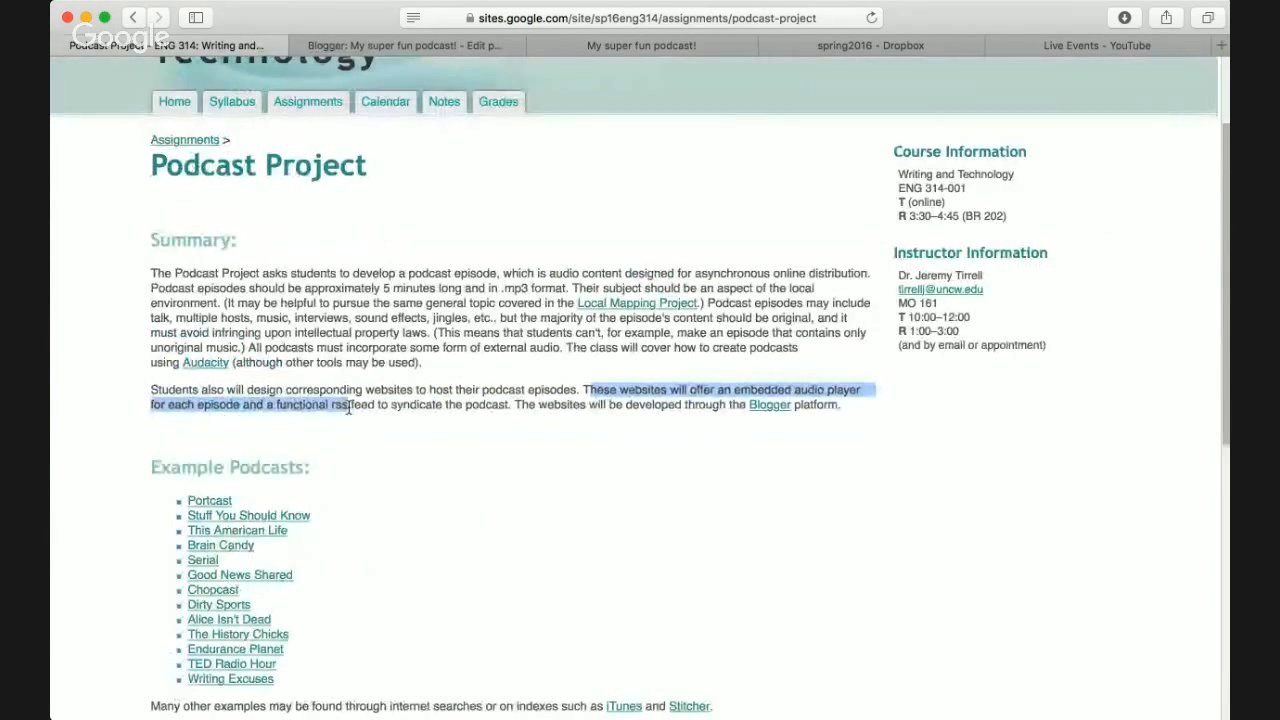
click(329, 405)
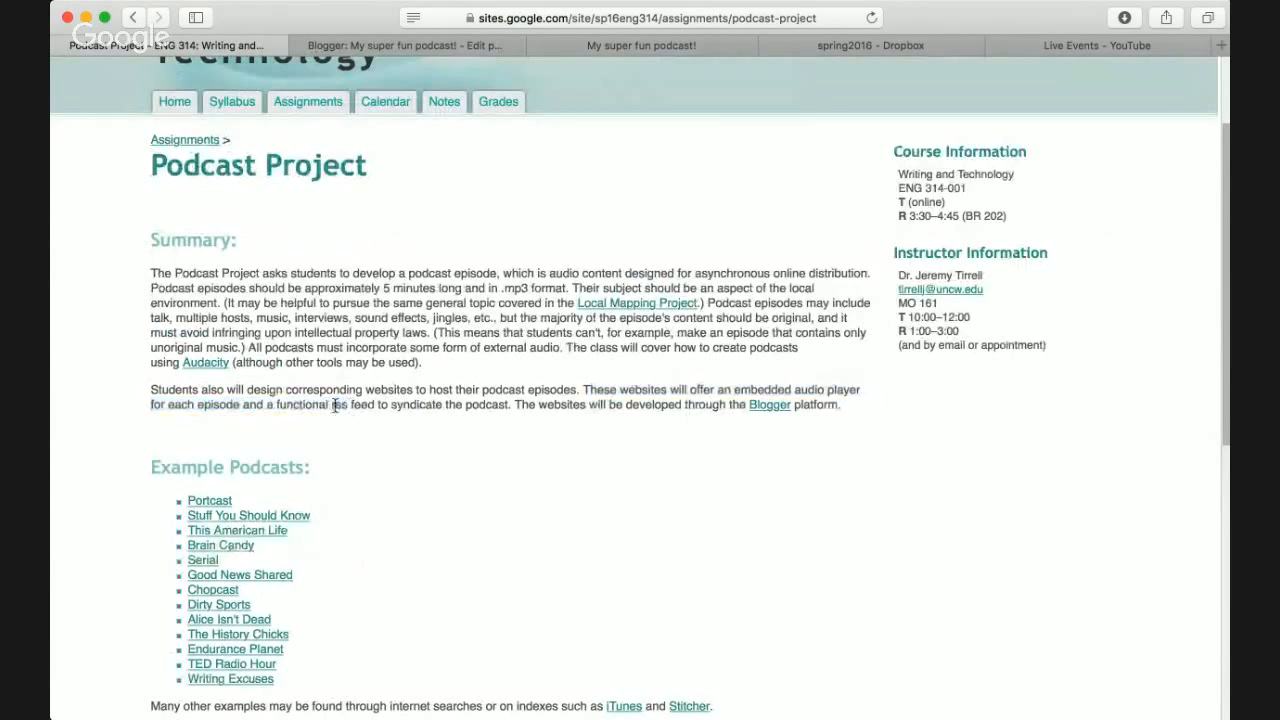
drag(332, 405, 487, 412)
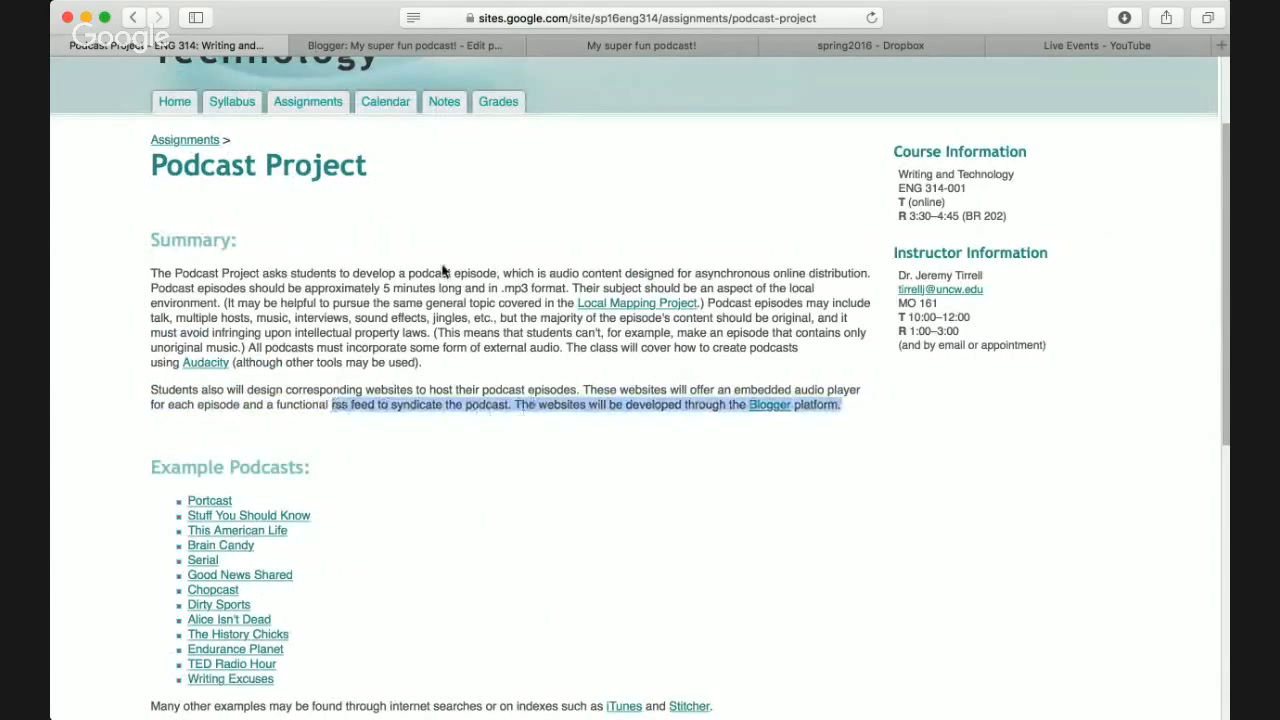
click(73, 395)
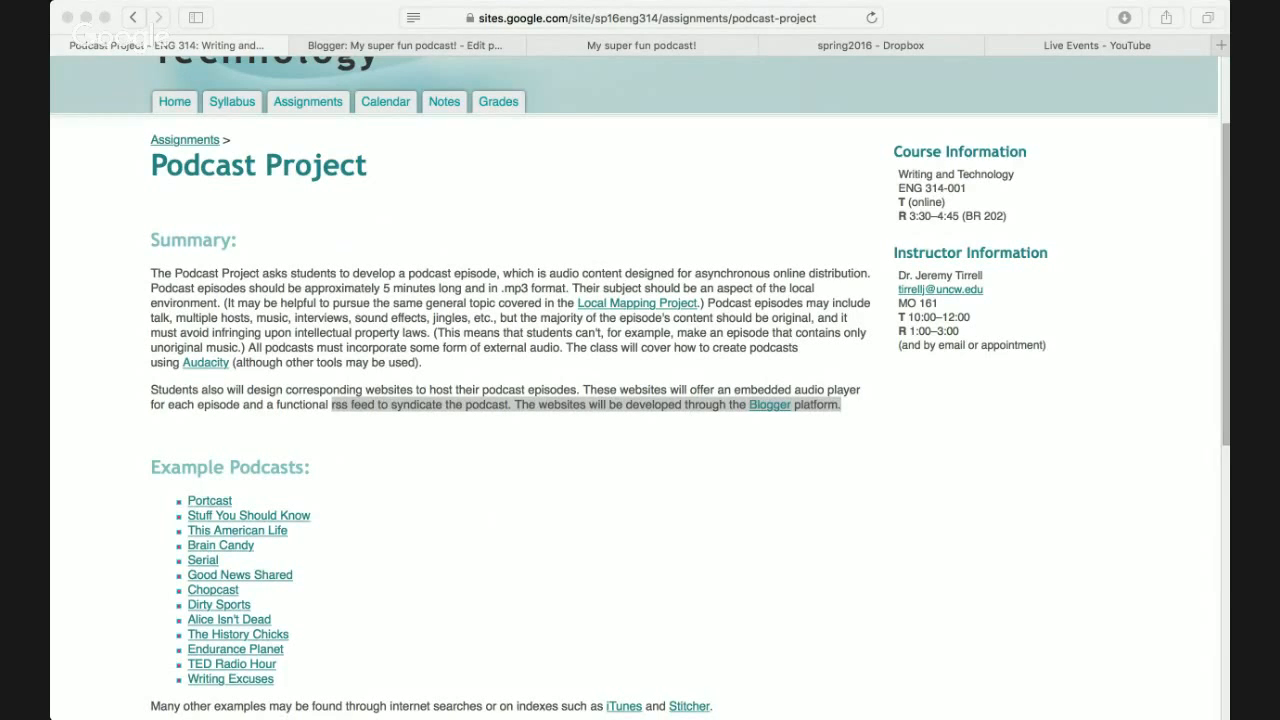
key(ctrl+Tab)
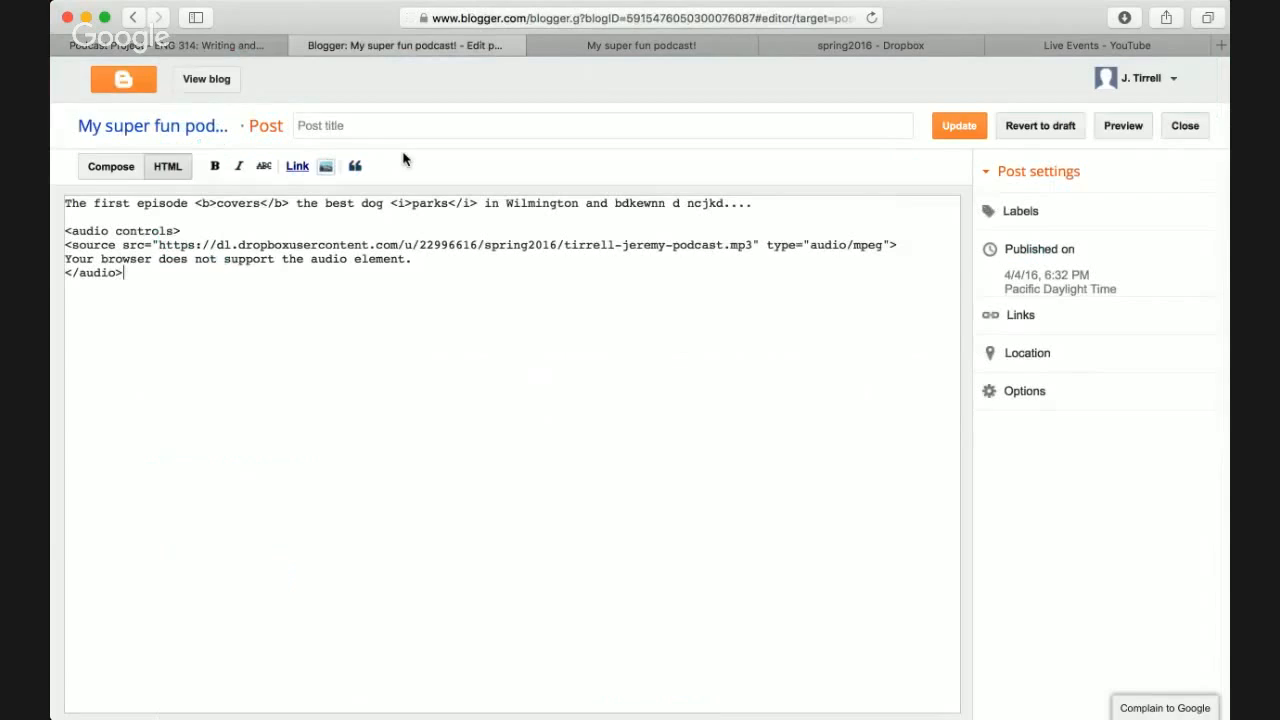
- Open the live blog's Posts (Atom) feed link and close the blank feed page
click(631, 43)
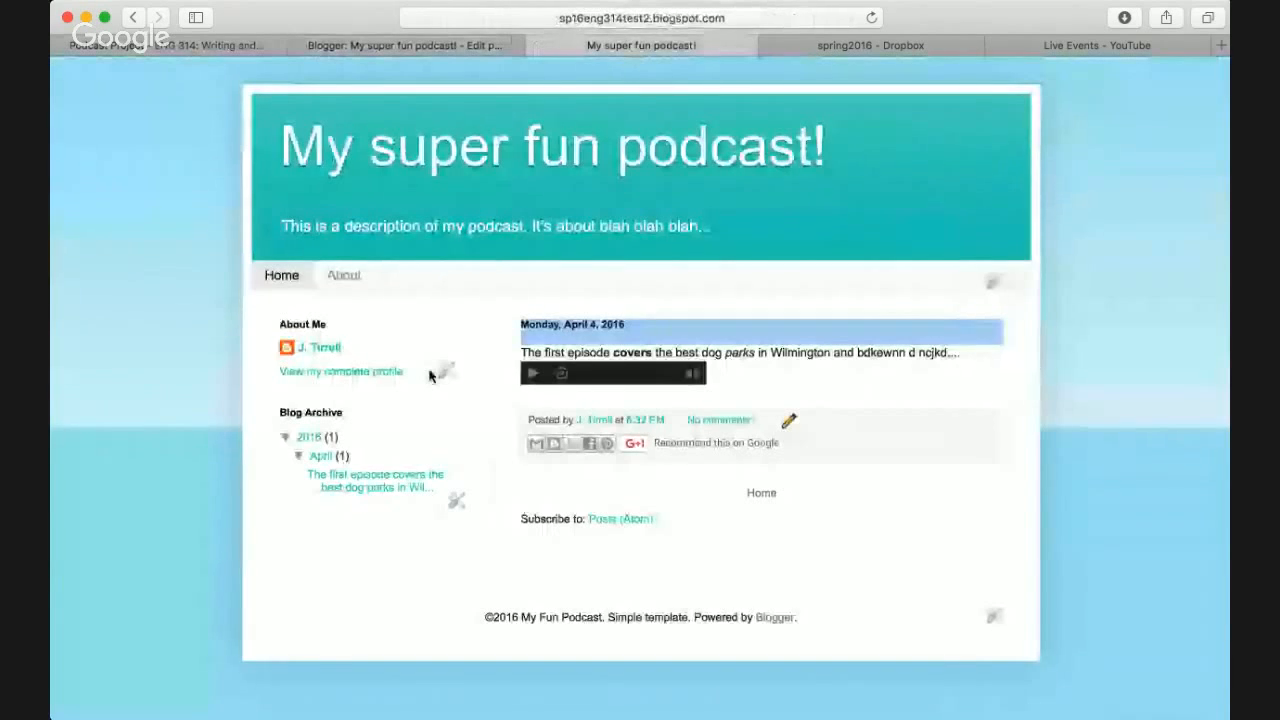
click(610, 520)
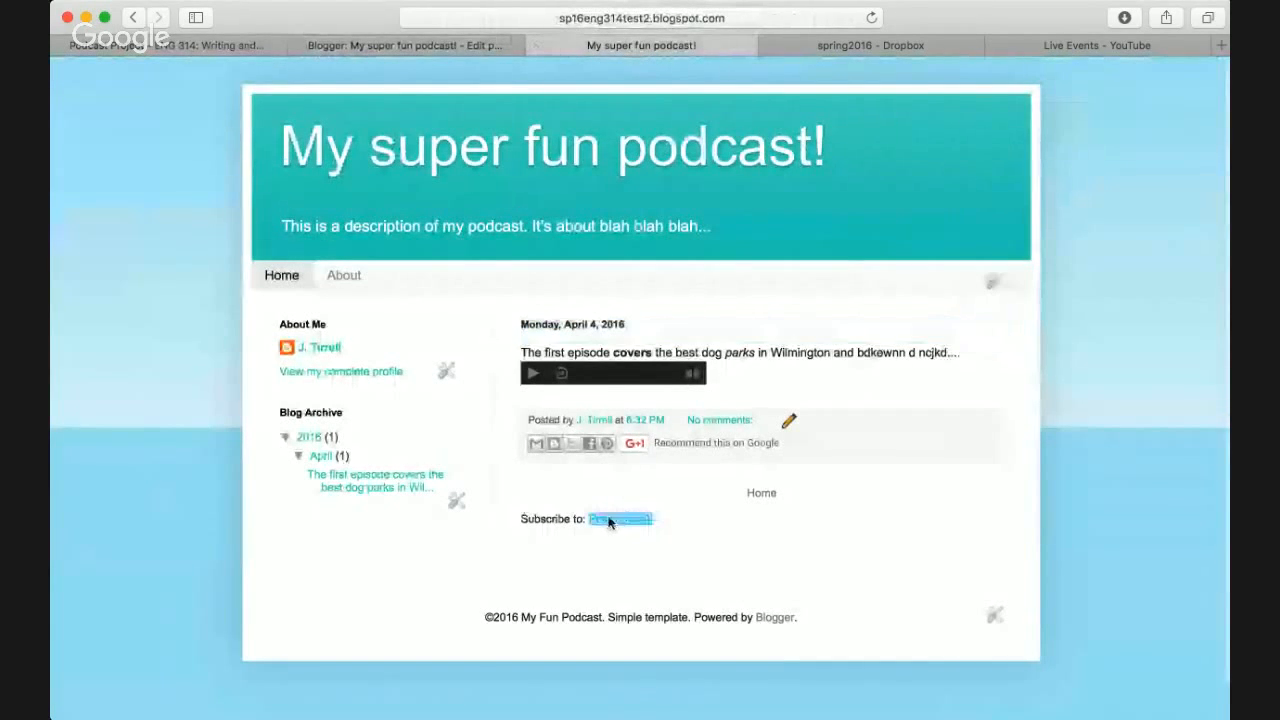
click(582, 520)
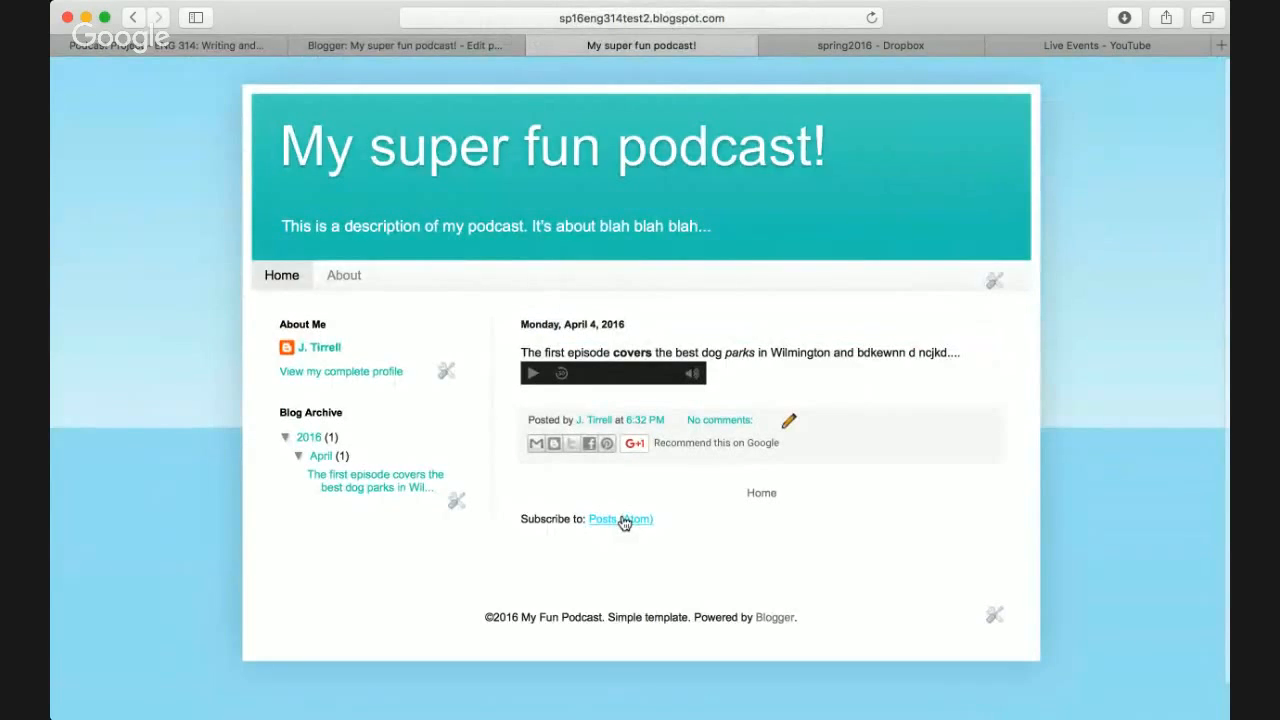
click(620, 519)
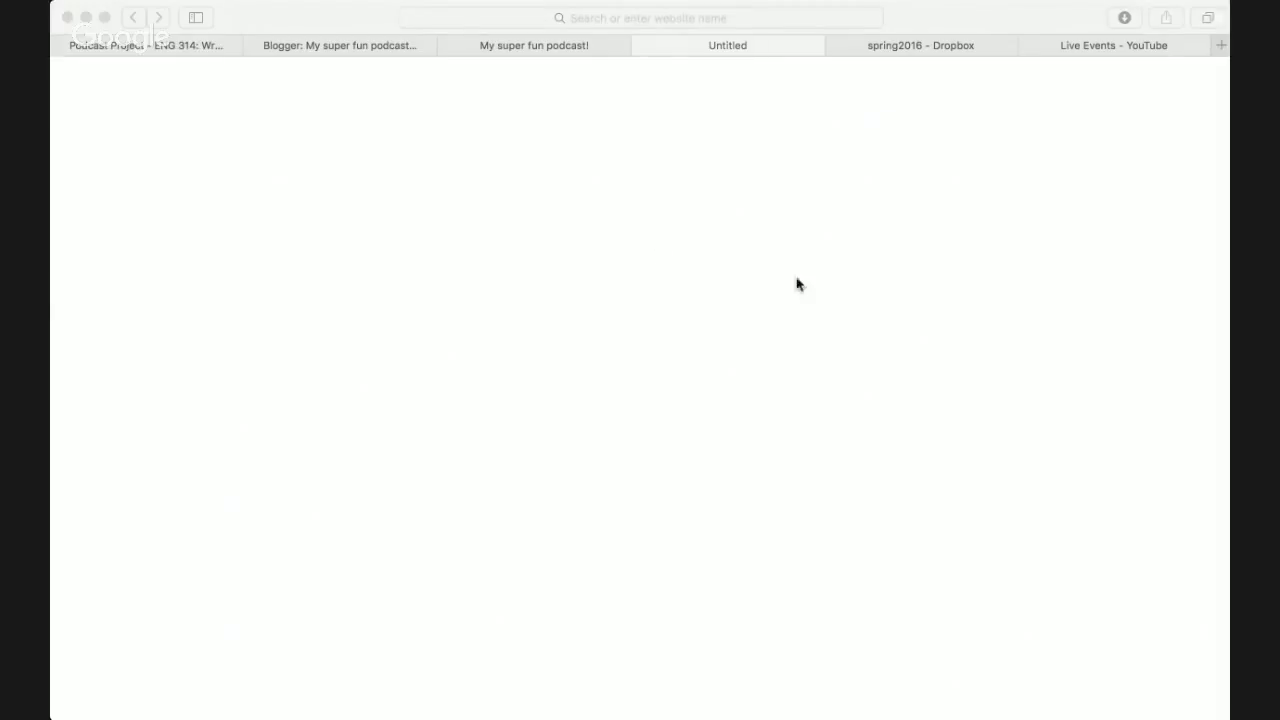
click(730, 286)
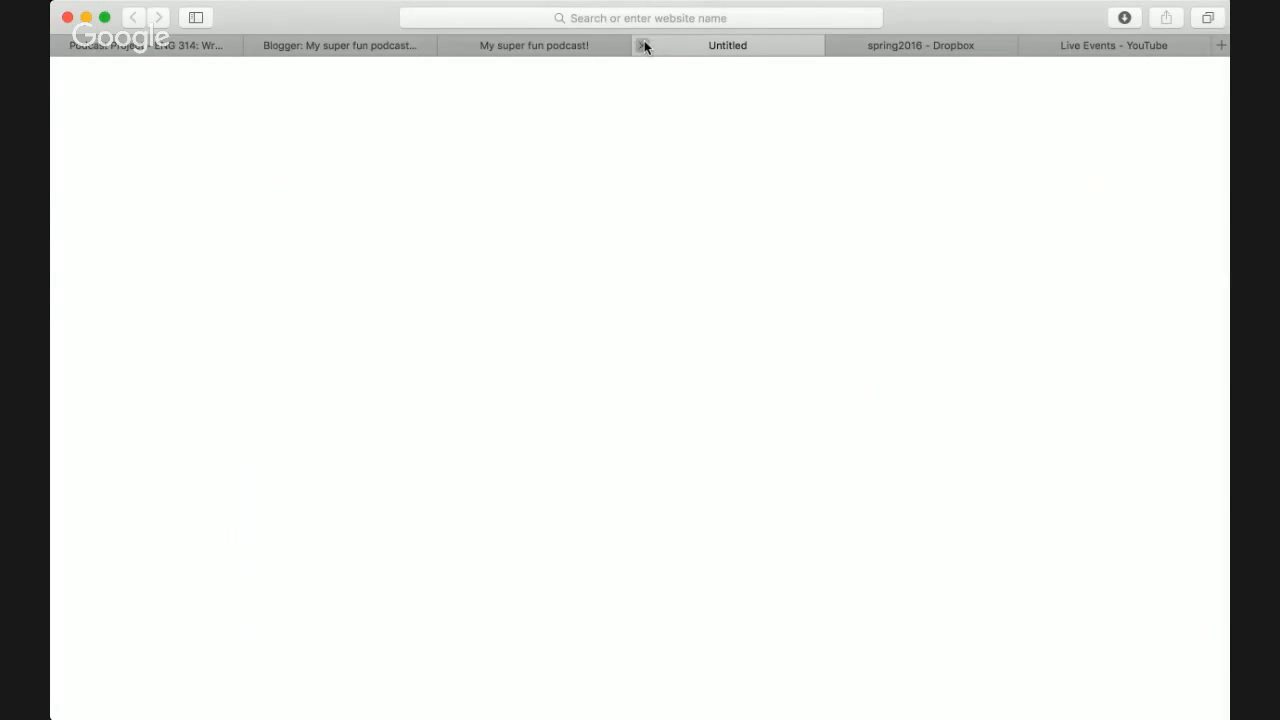
click(644, 45)
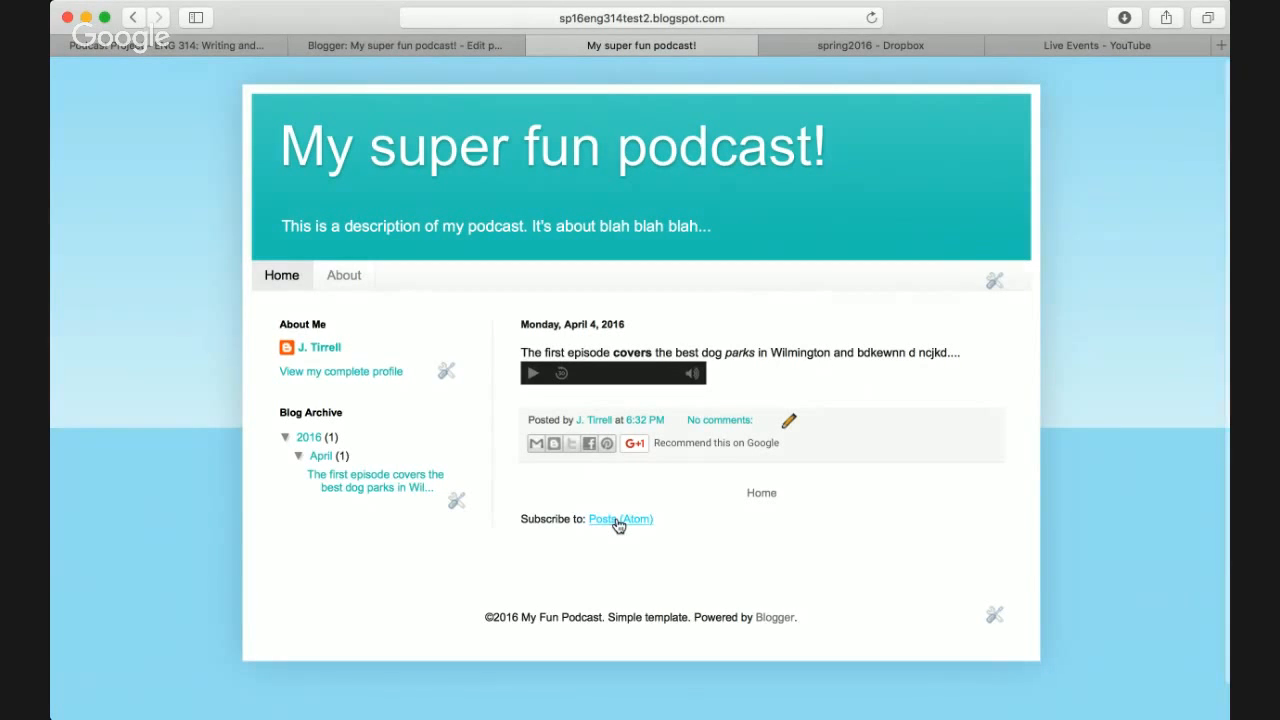
- Copy the Posts (Atom) feed address and return to the Blogger post editor
right_click(617, 518)
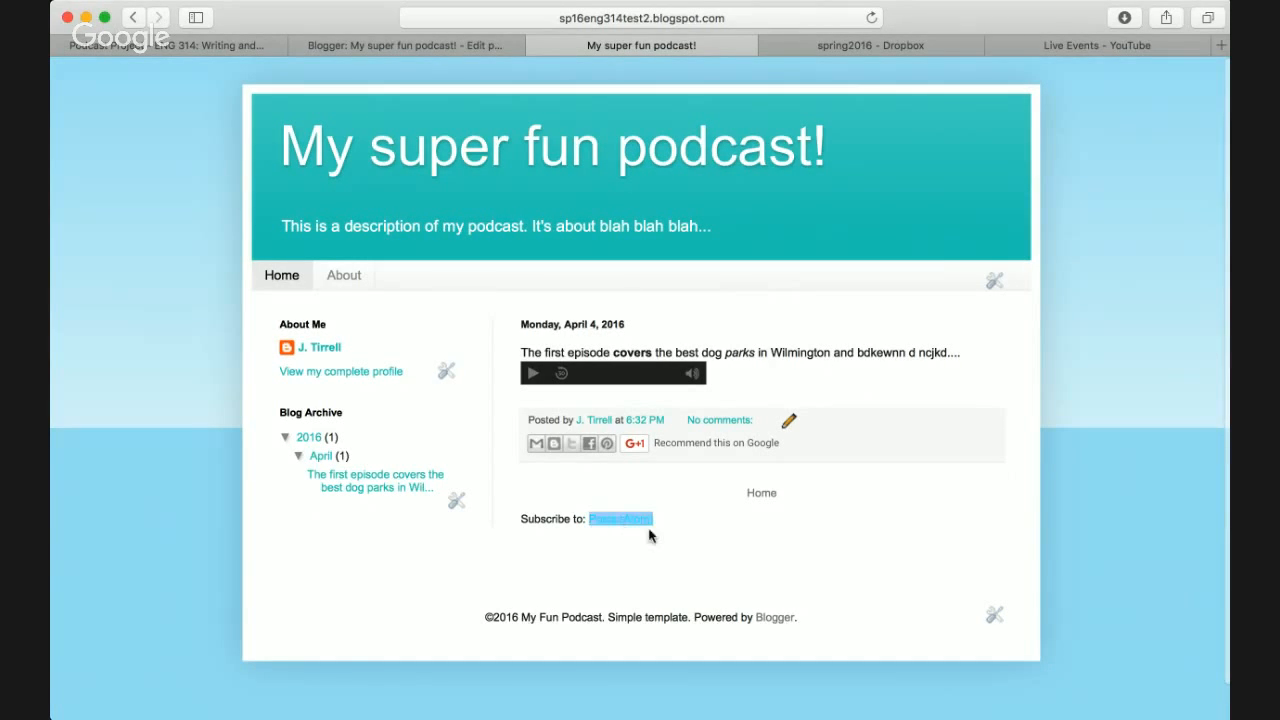
click(585, 555)
click(68, 403)
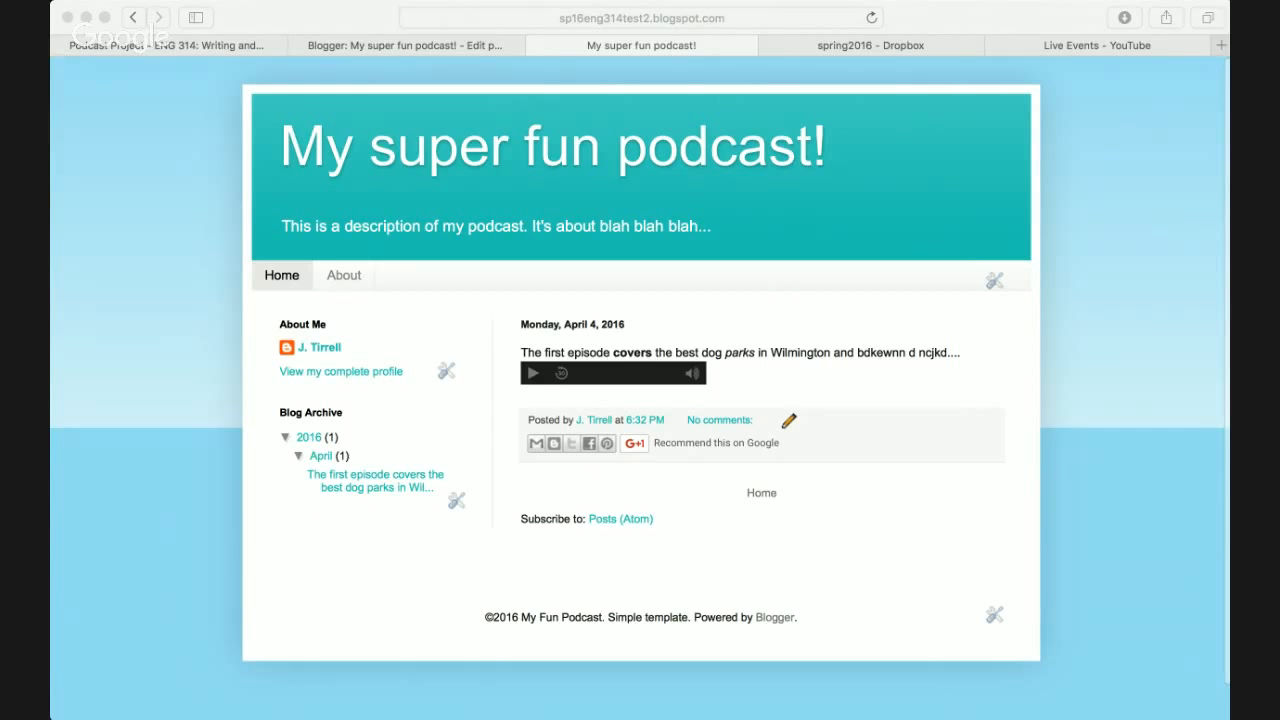
click(368, 612)
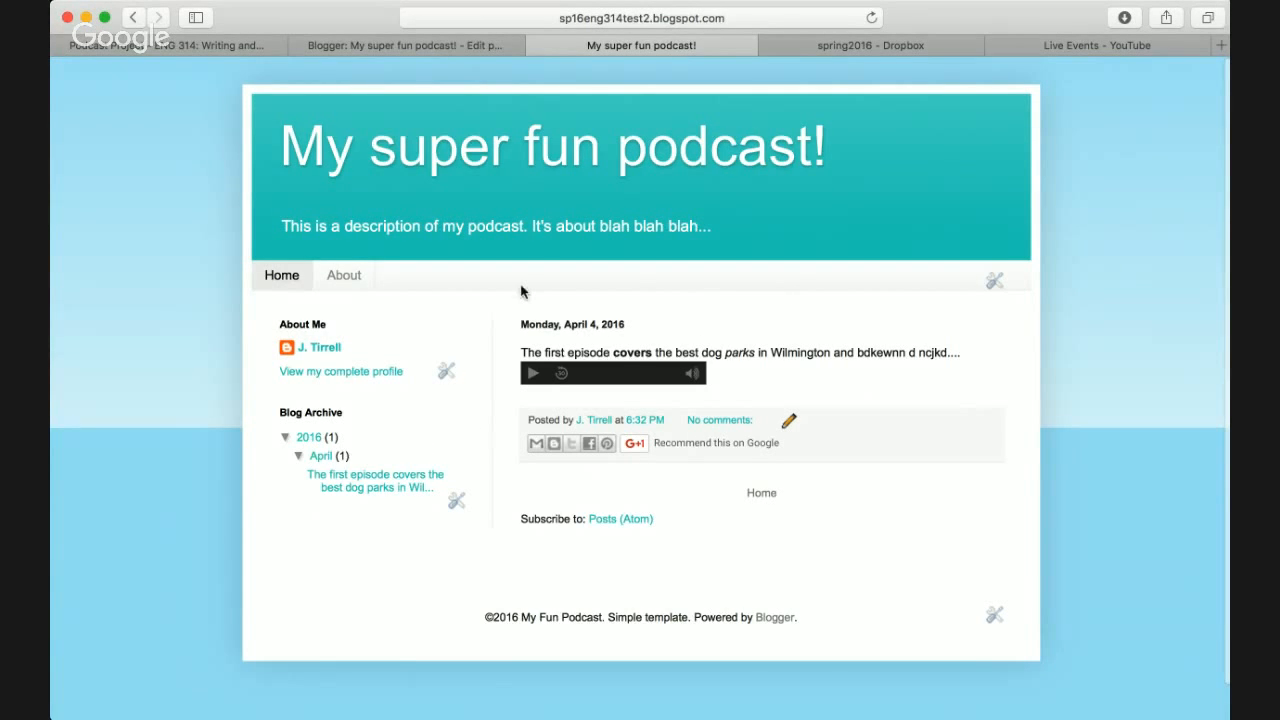
key(ctrl+shift+Tab)
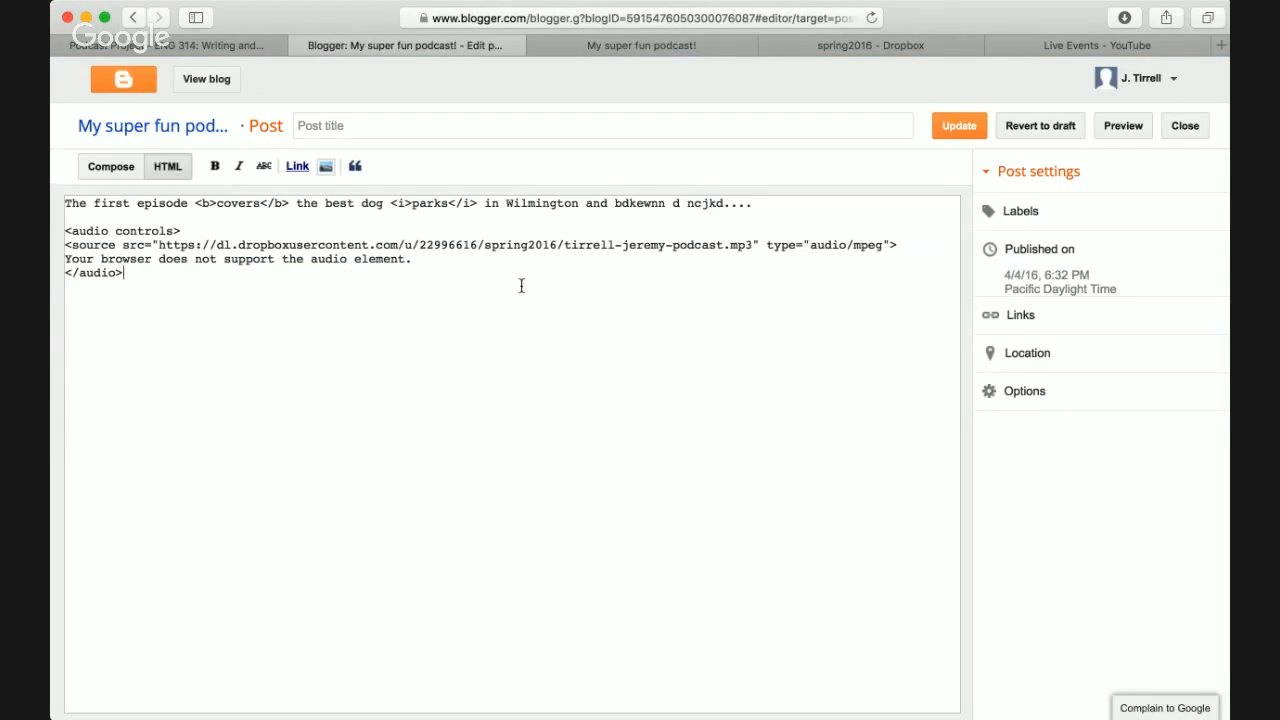
- Expand the post's Links settings and replay the episode audio on the live blog
click(999, 314)
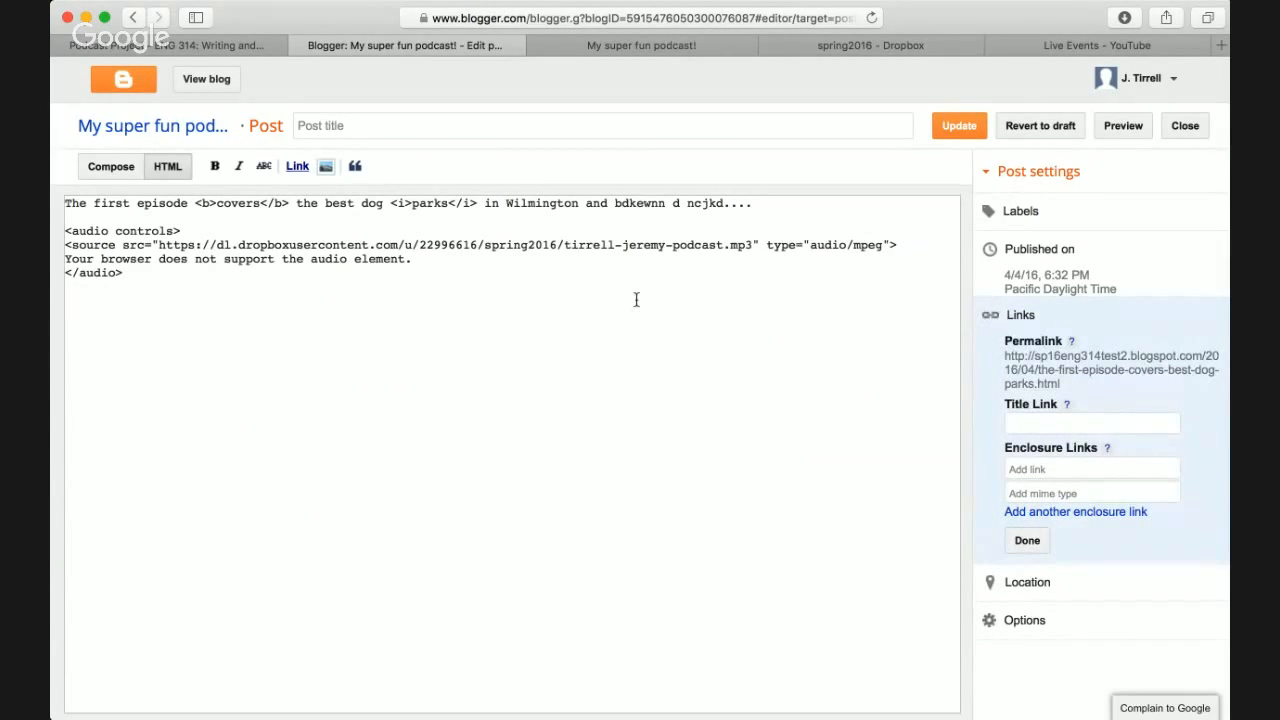
click(615, 46)
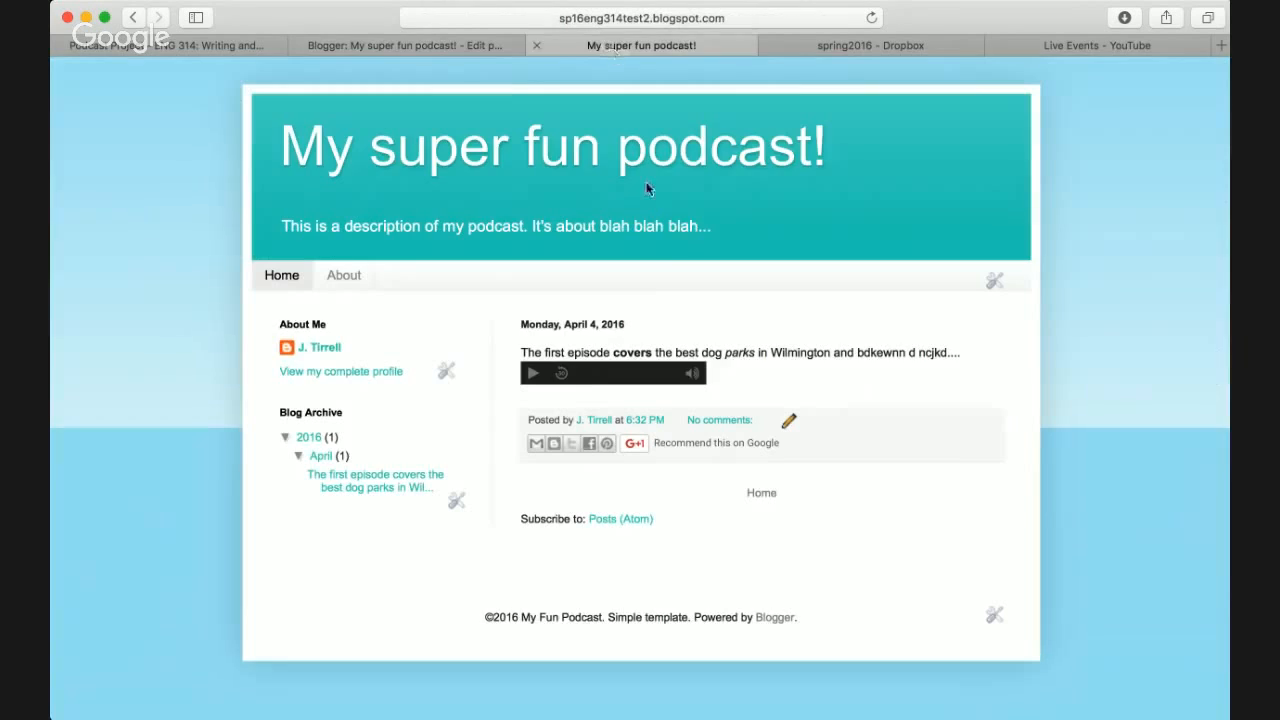
click(532, 374)
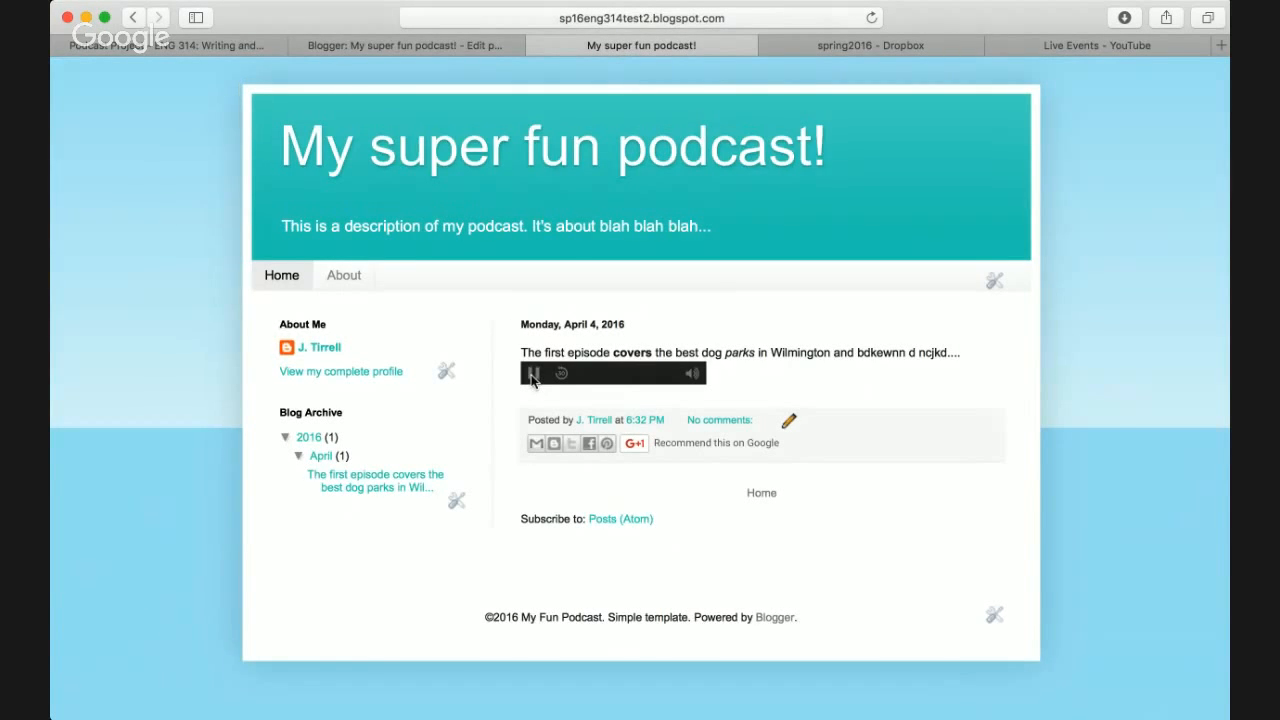
click(532, 375)
click(451, 50)
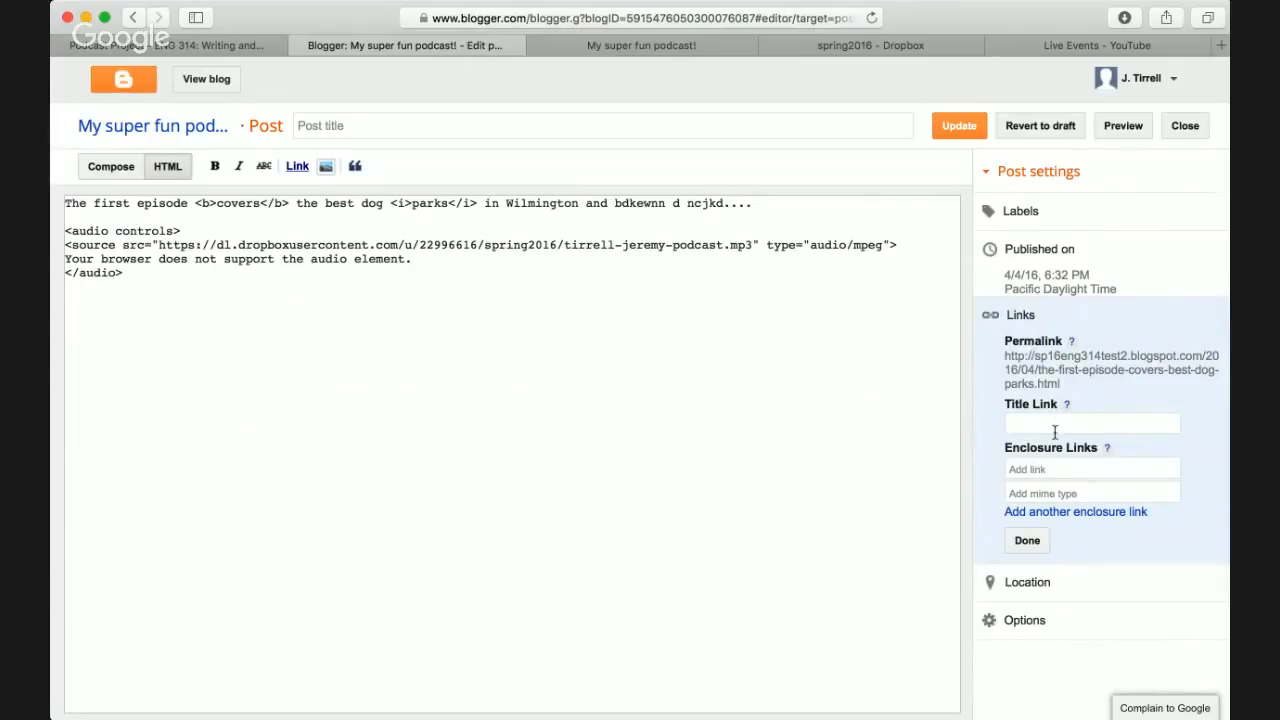
- Look over the enclosure link fields, then select the MP3 address in the audio source
click(1053, 469)
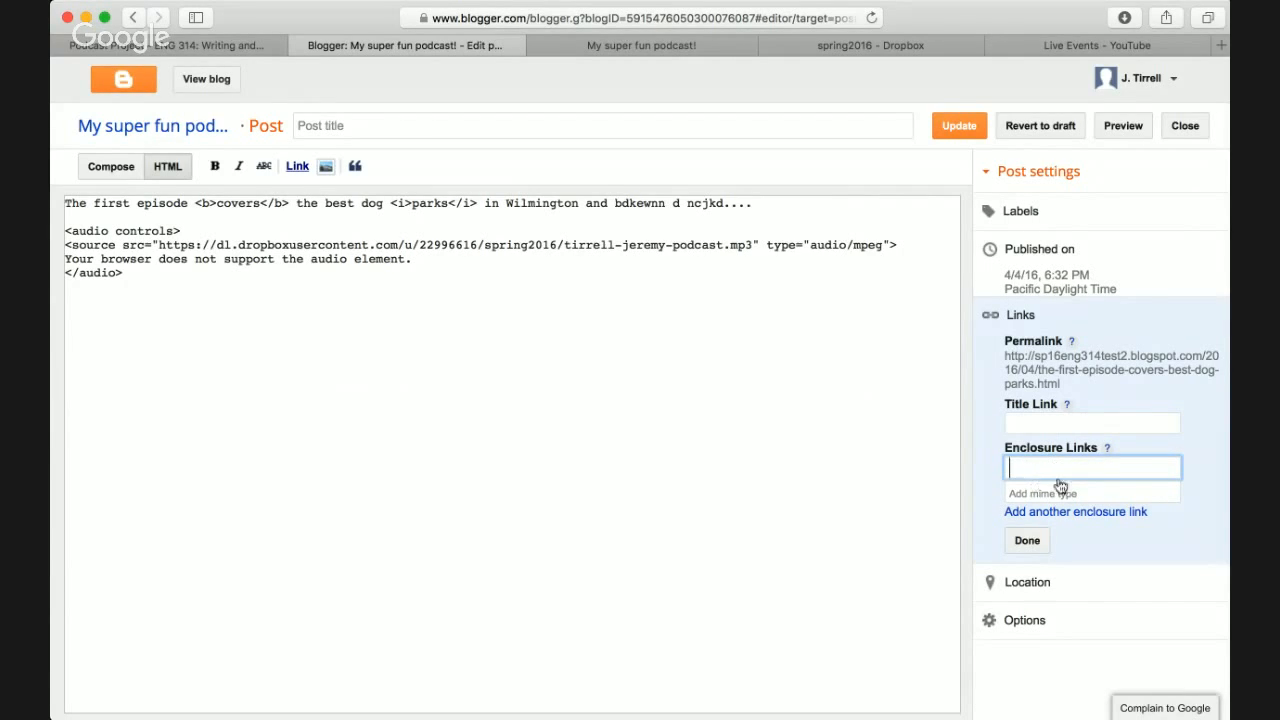
click(1107, 449)
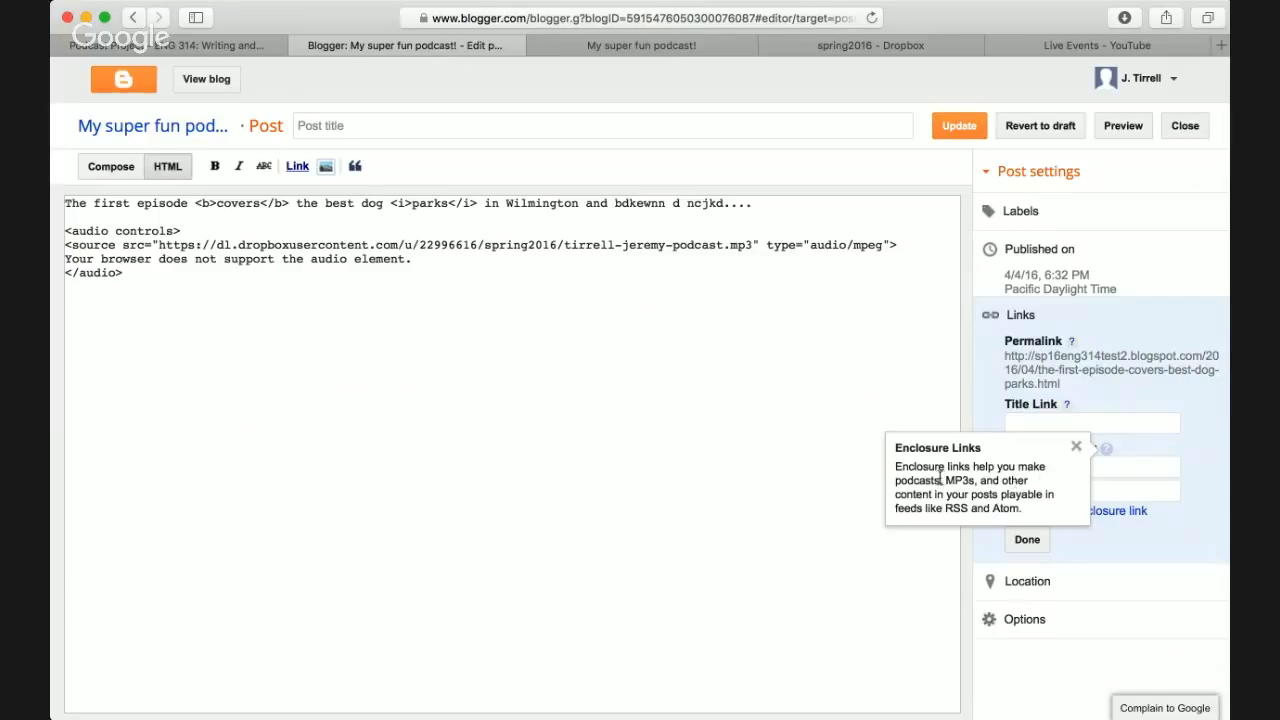
click(1163, 449)
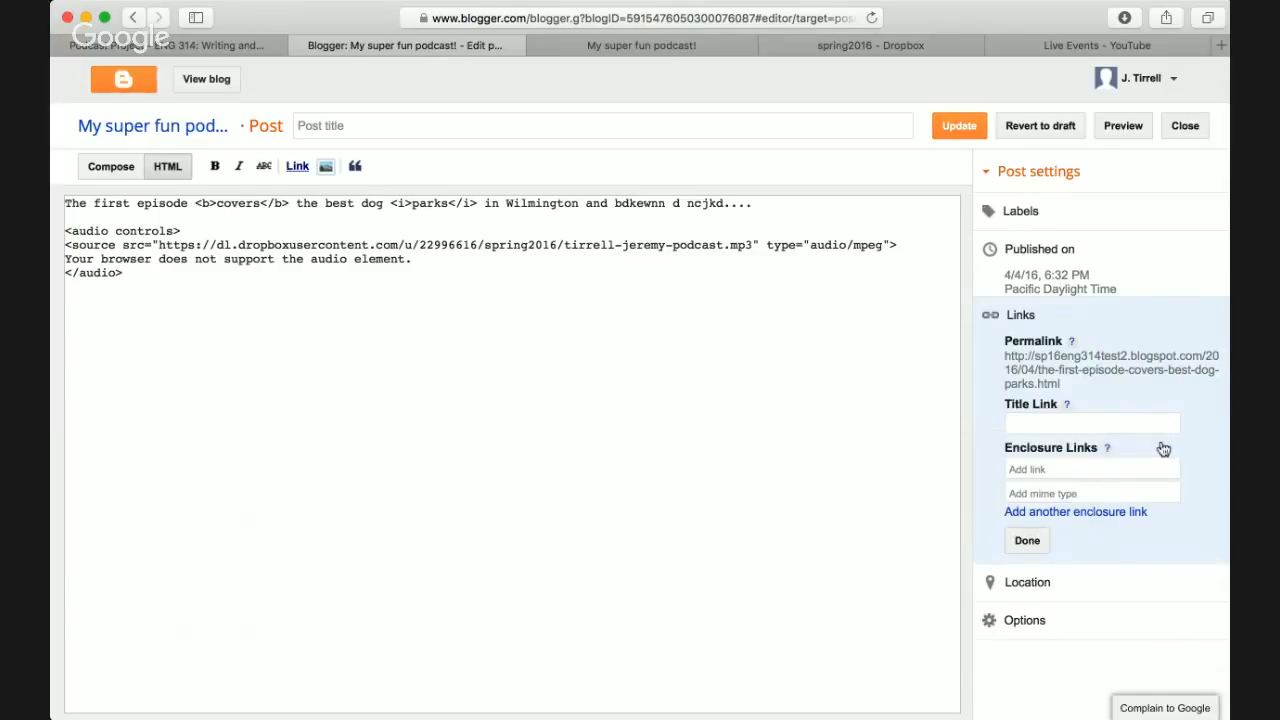
click(1067, 470)
click(1044, 495)
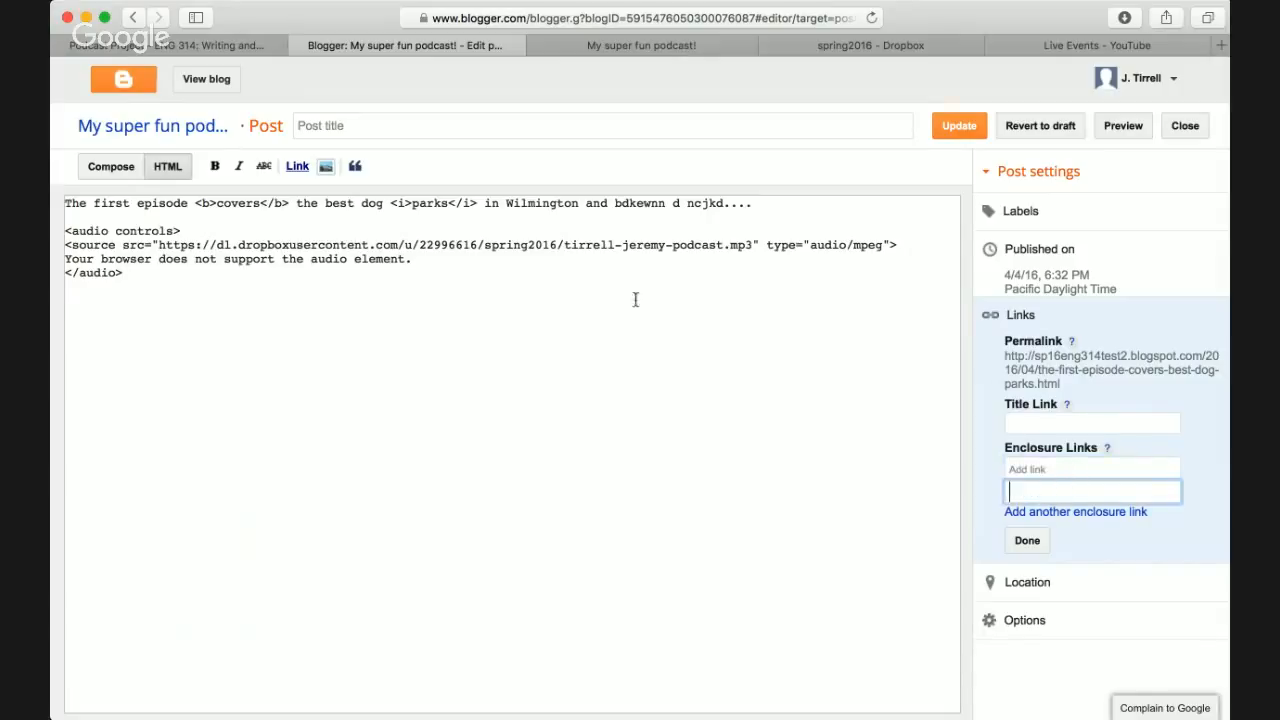
click(529, 250)
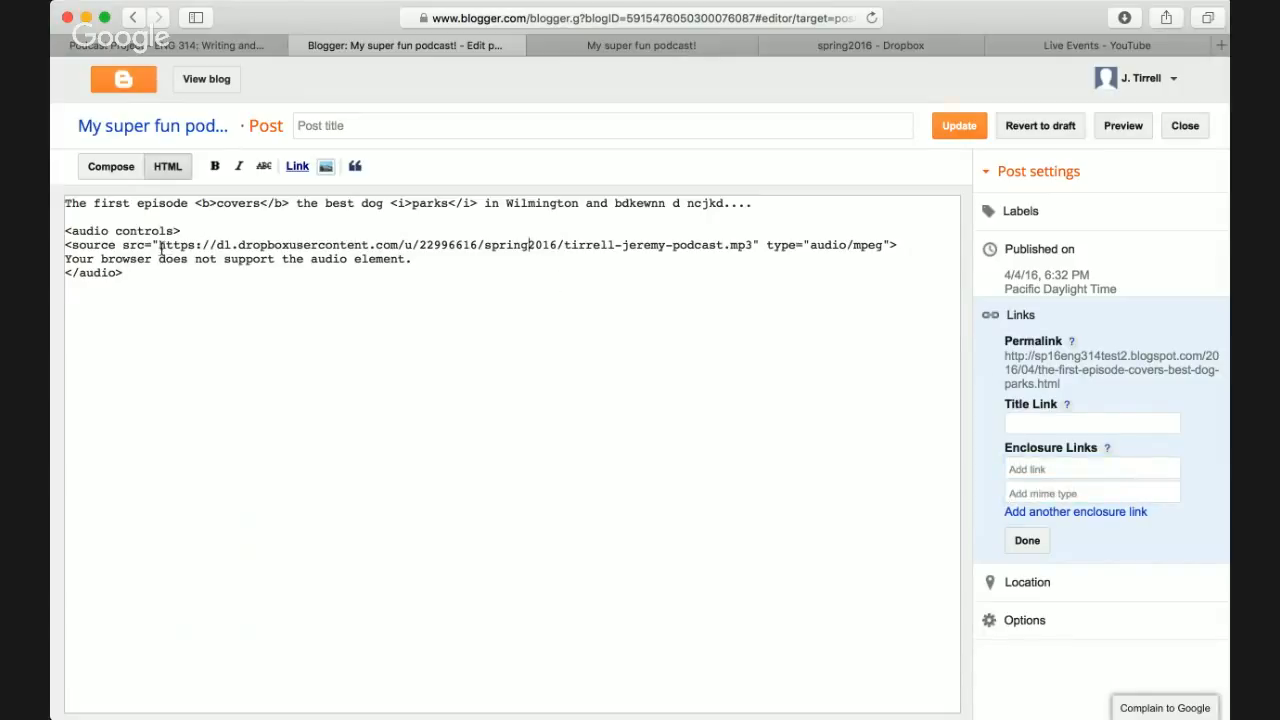
drag(157, 245, 752, 244)
key(super+c)
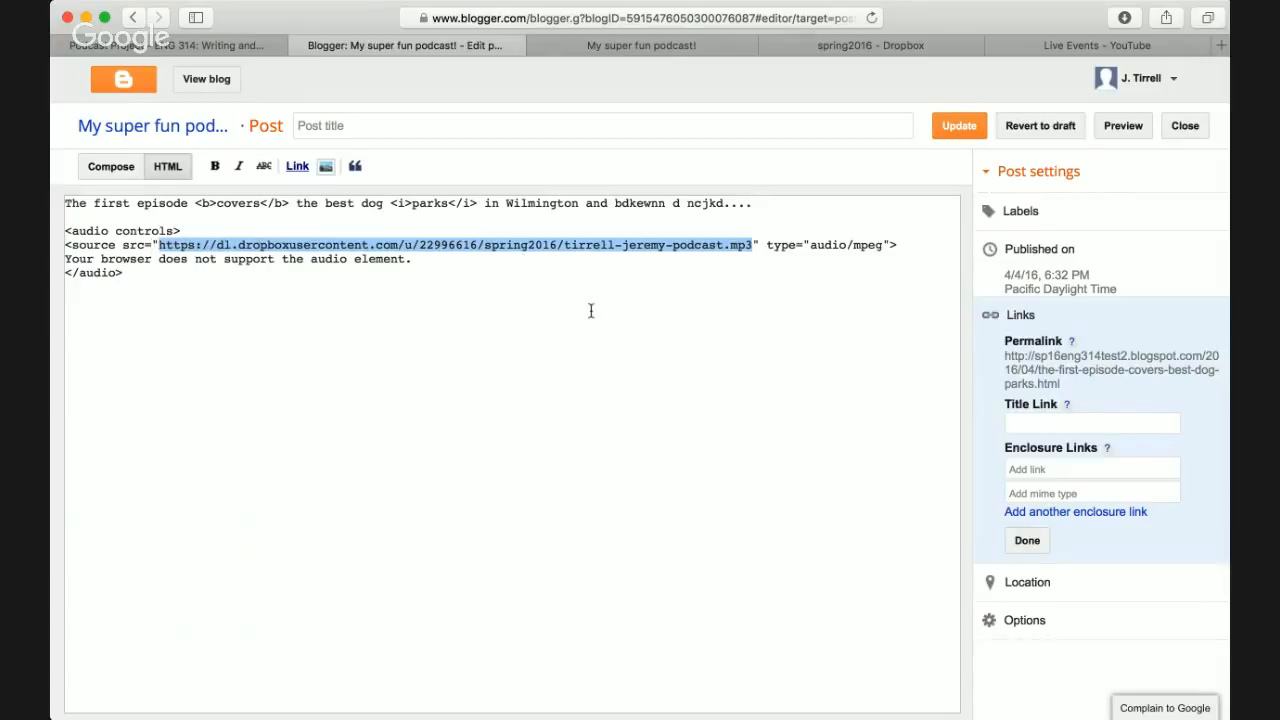
- Paste the Dropbox MP3 address as the enclosure link with MIME type audio/mpeg, then confirm
click(1072, 467)
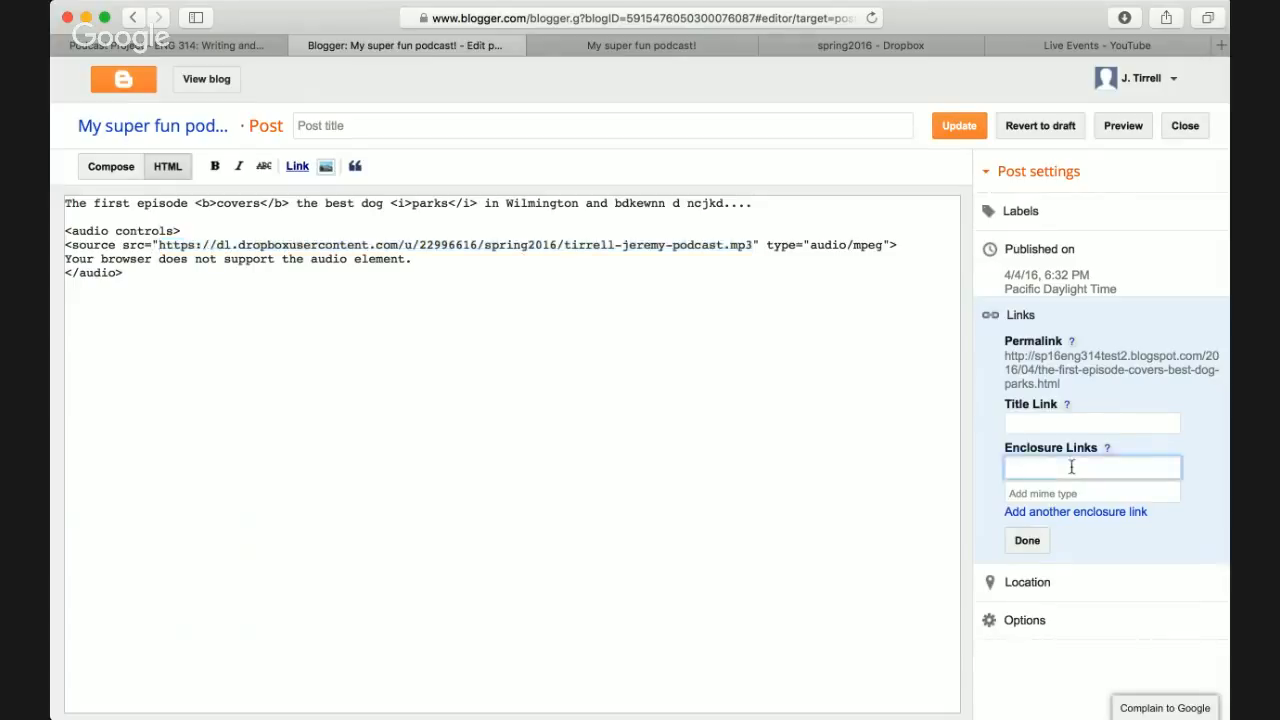
key(super+v)
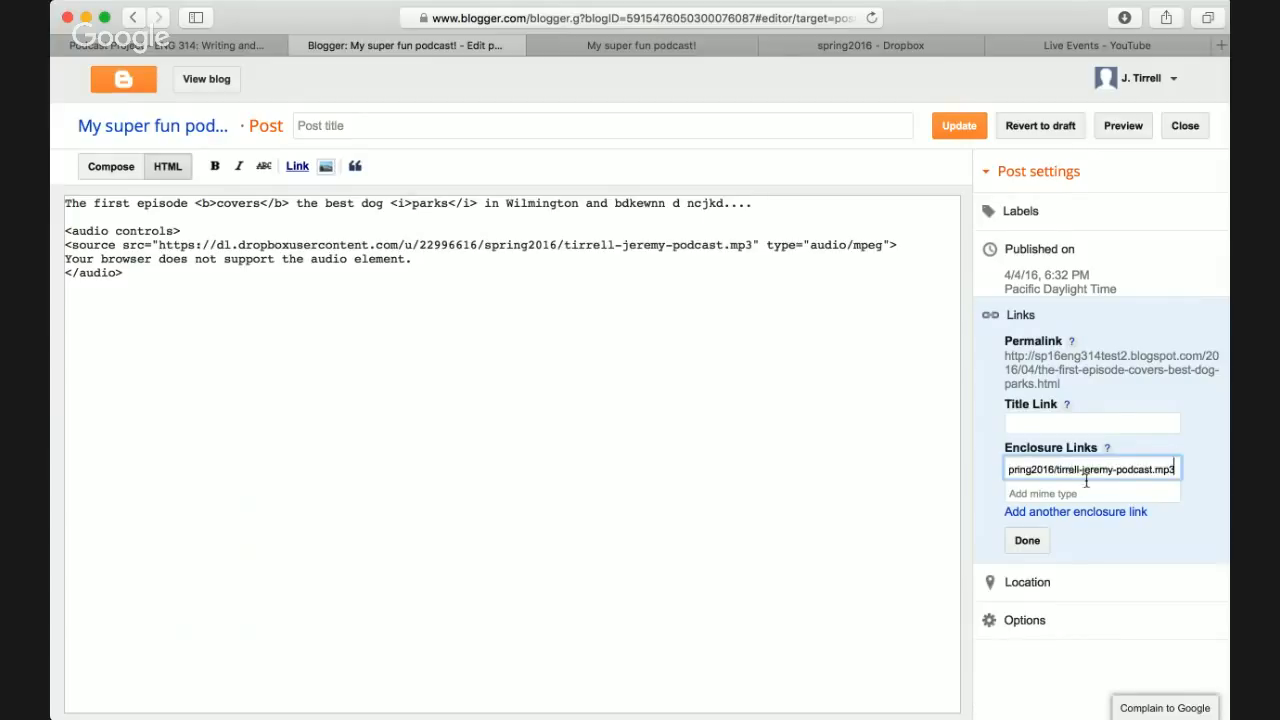
click(1088, 490)
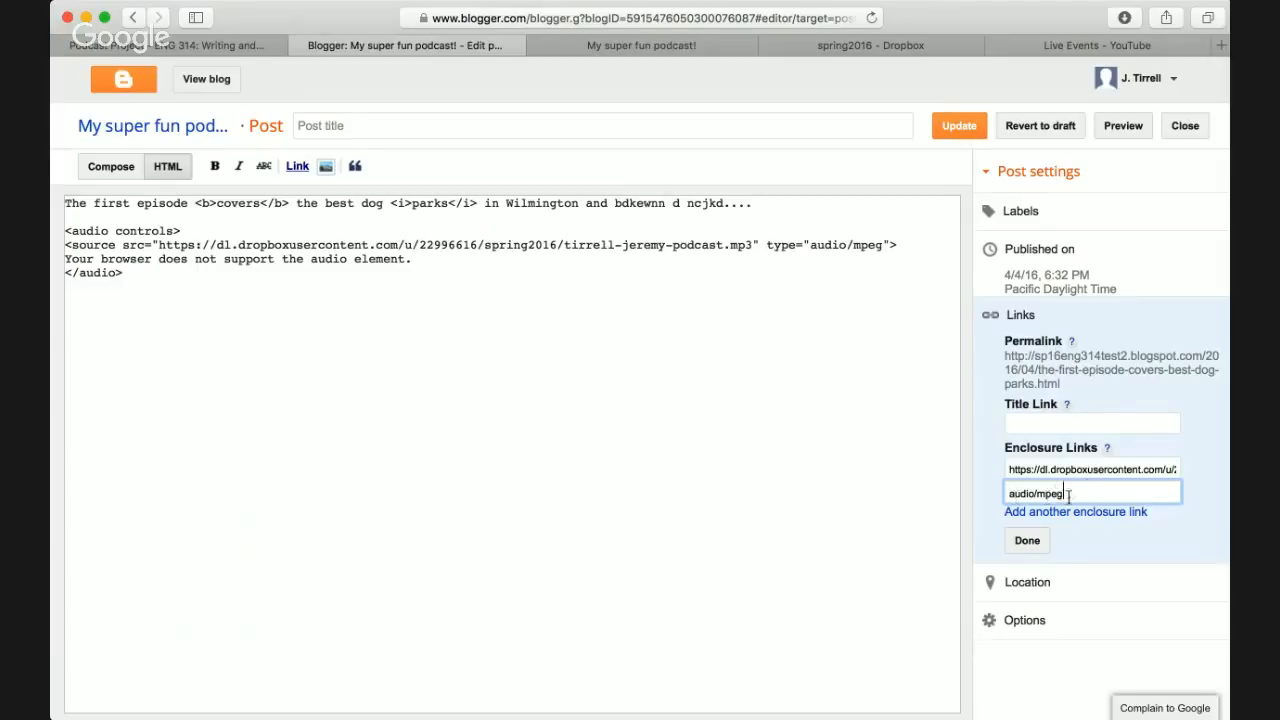
click(1096, 472)
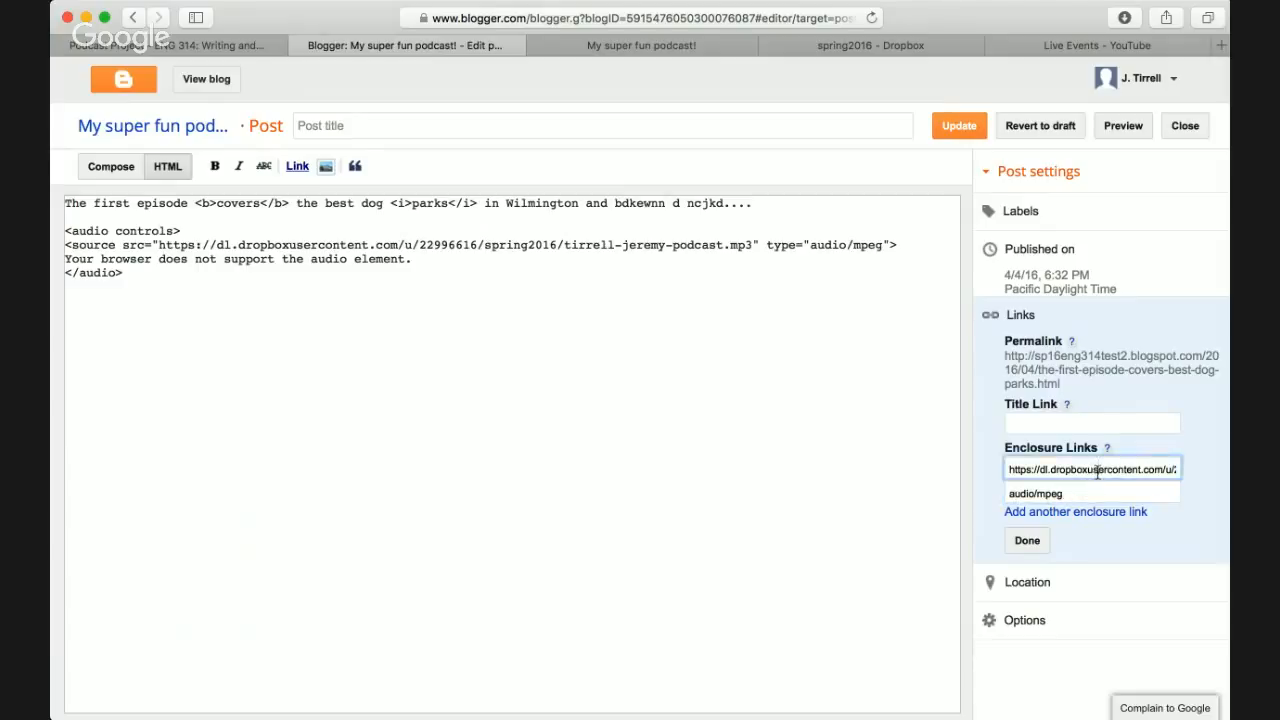
key(super+Right)
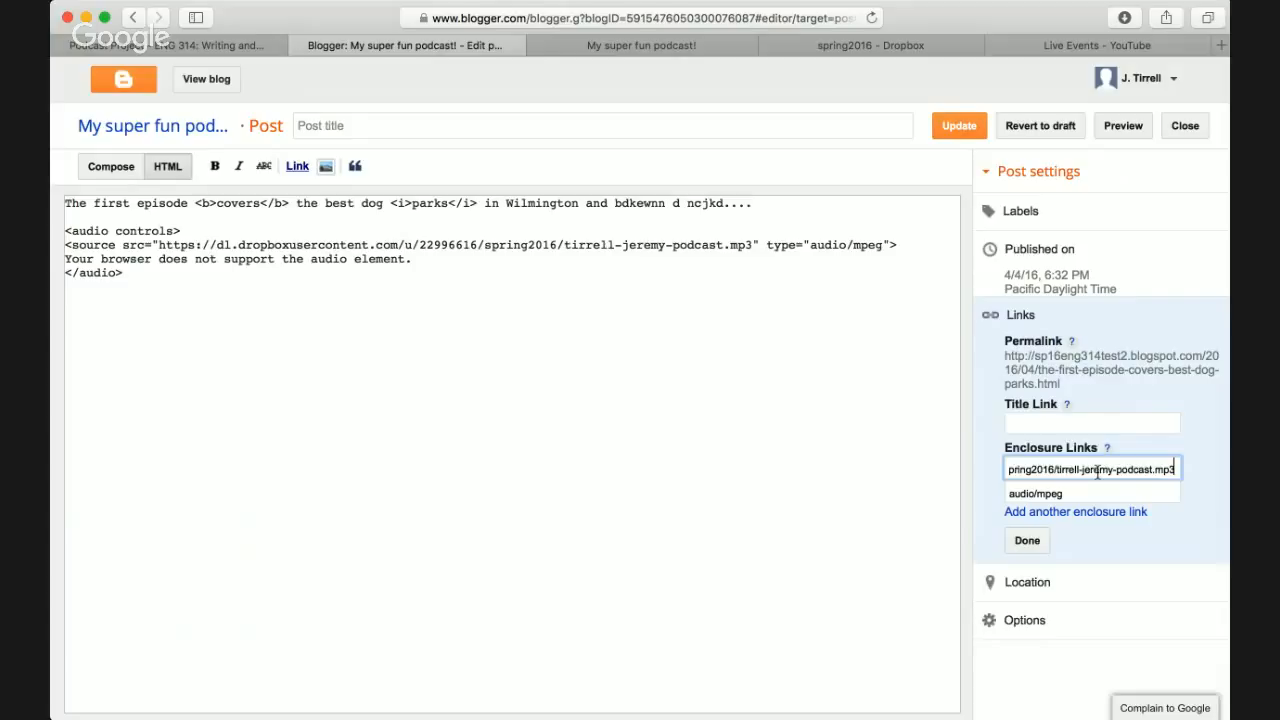
click(1048, 494)
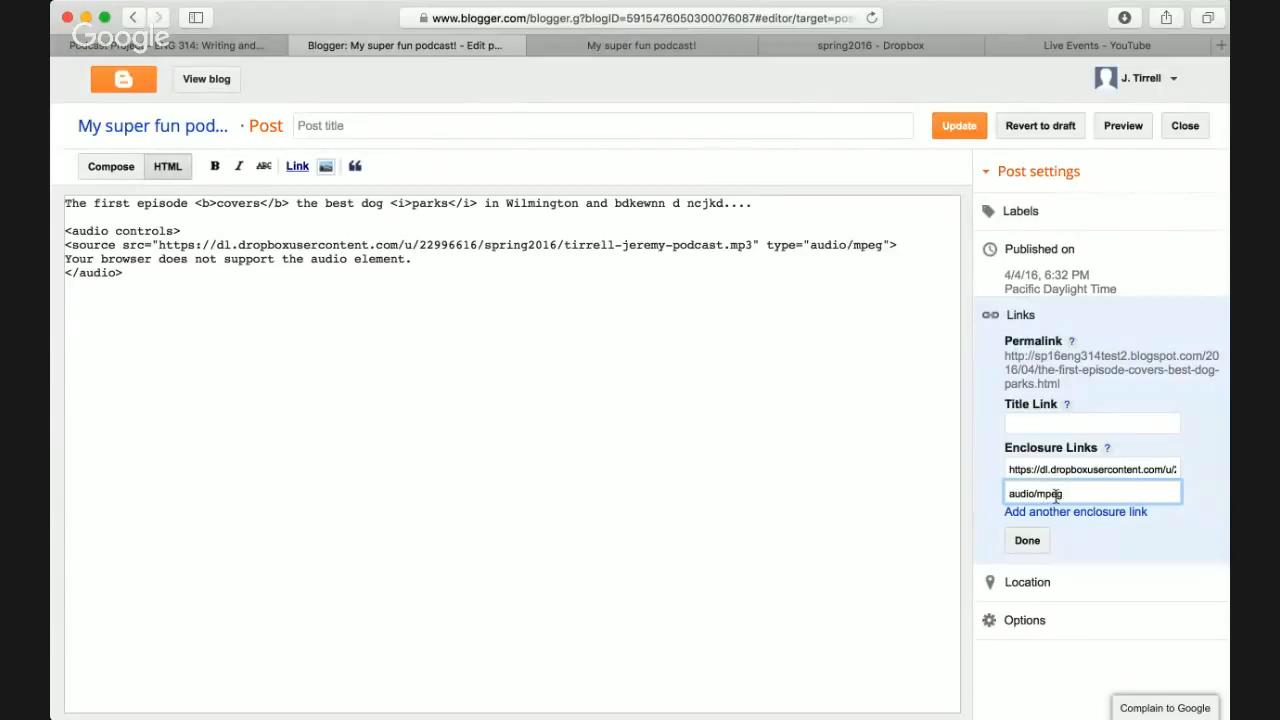
click(1105, 468)
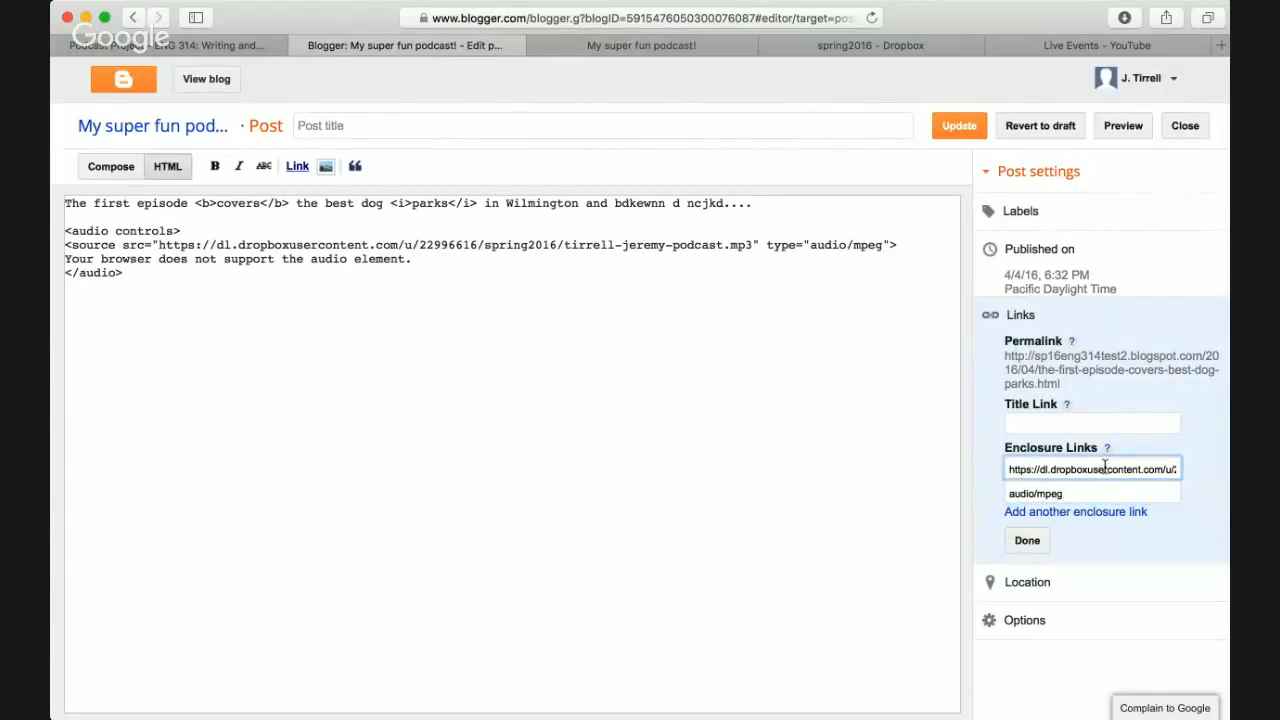
key(super+Right)
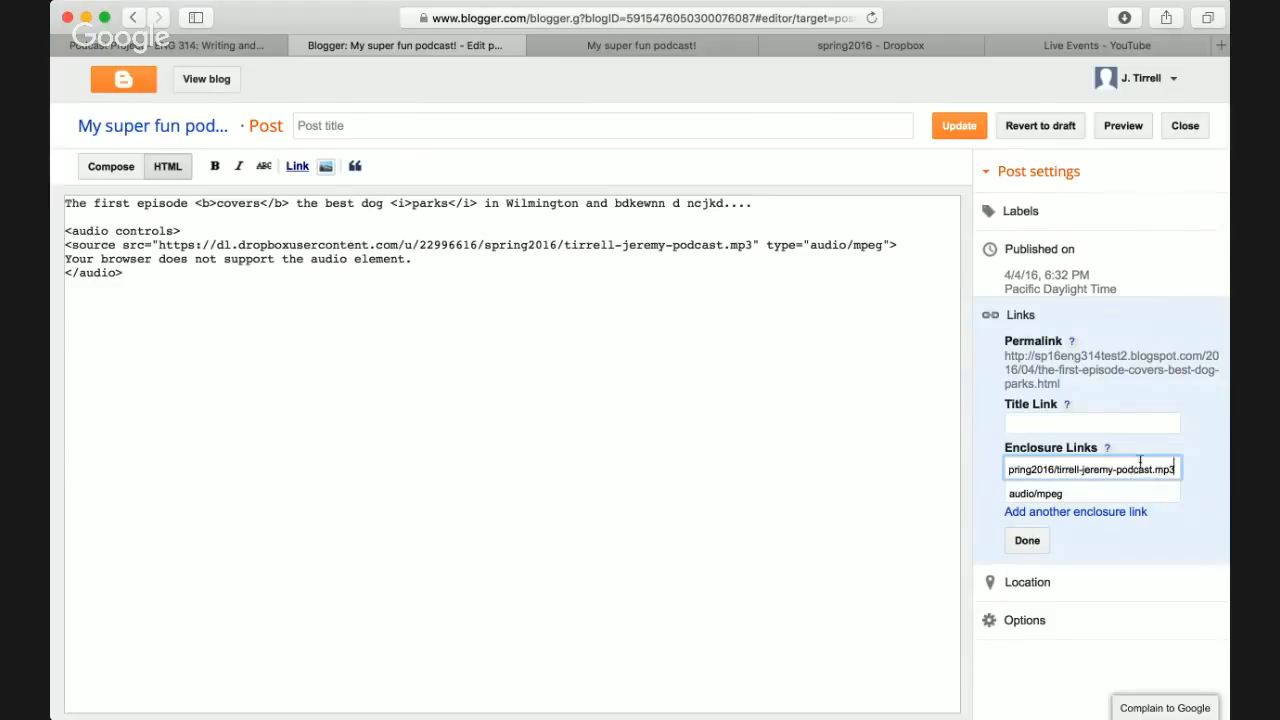
click(1081, 492)
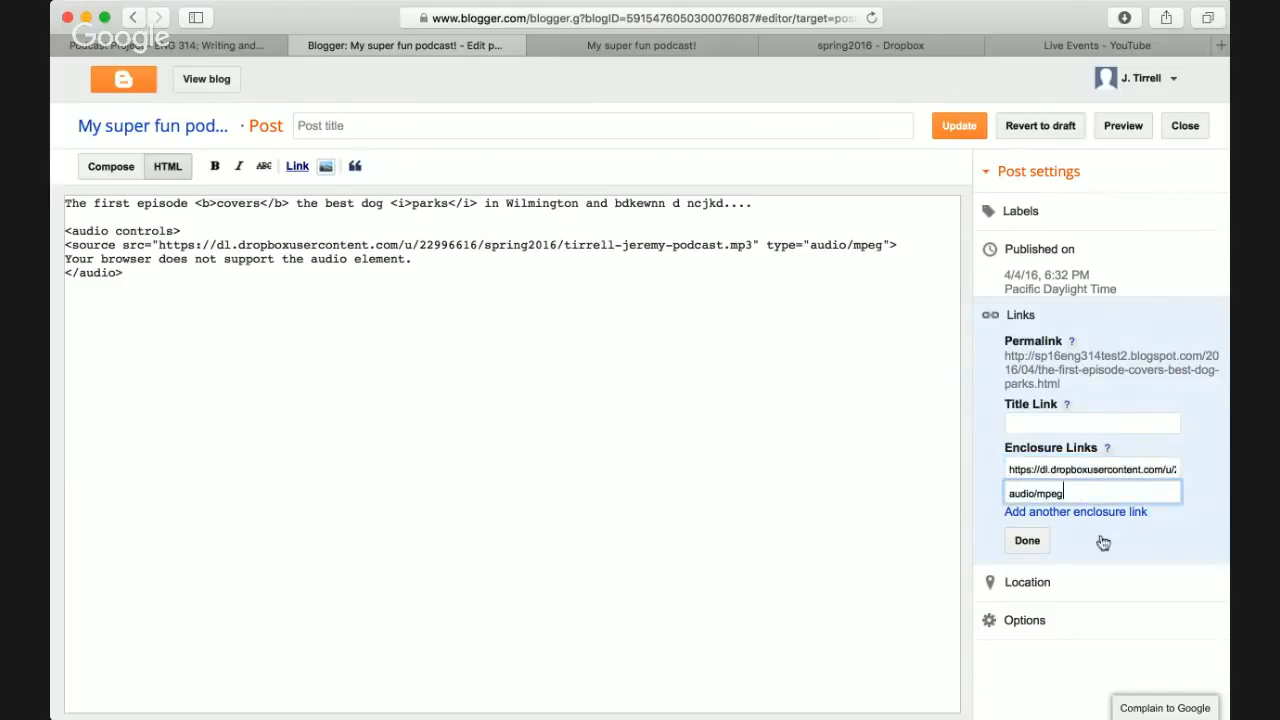
click(1027, 541)
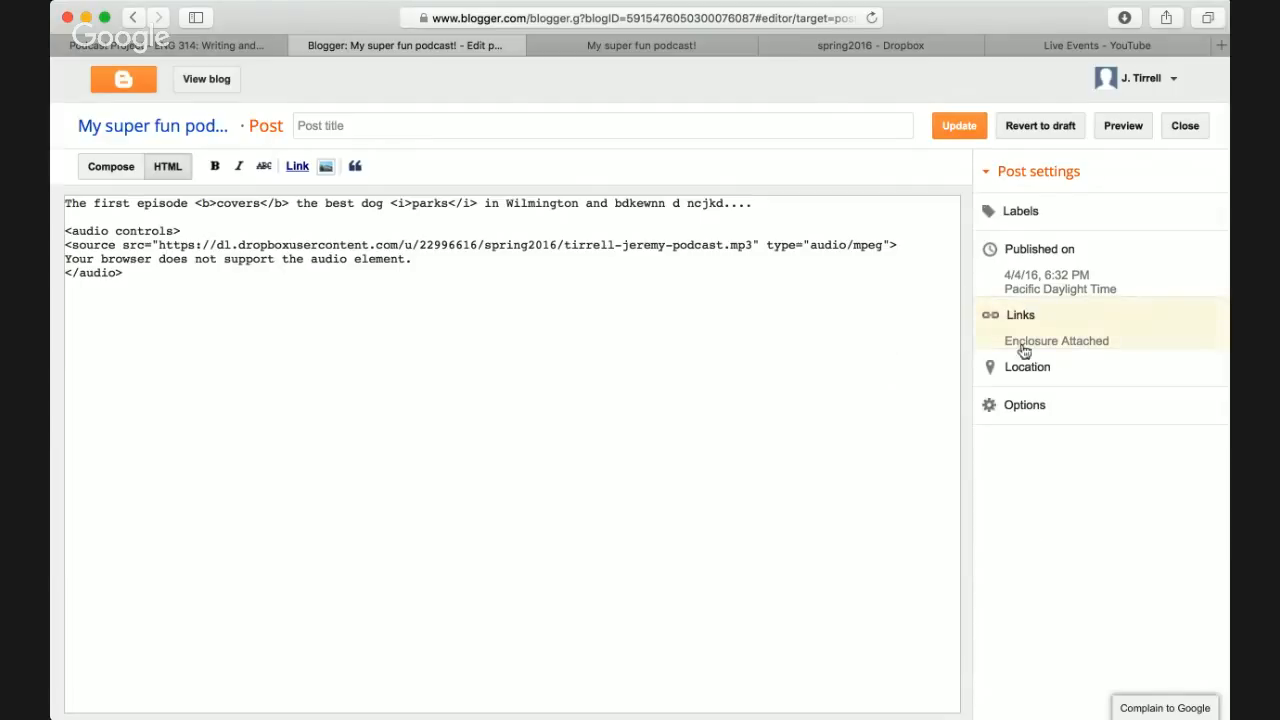
- Update the post and reload the live blog to show the saved episode
click(968, 138)
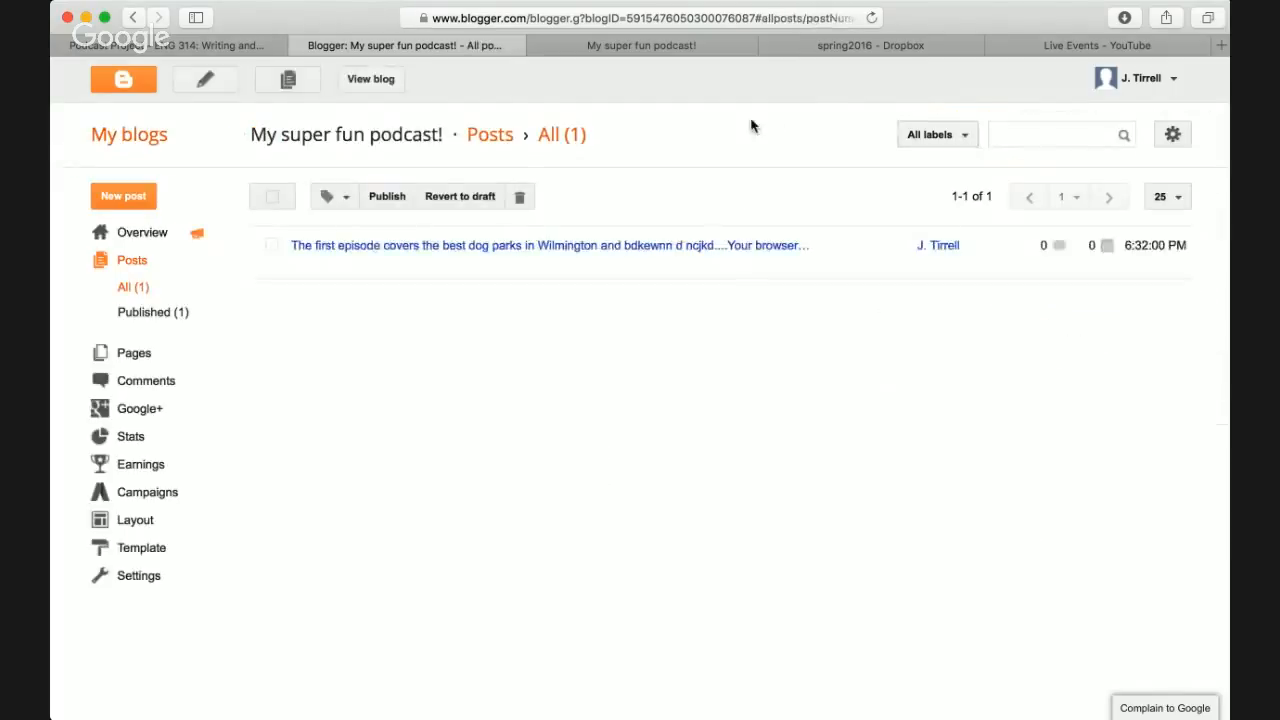
key(ctrl+Tab)
key(super+r)
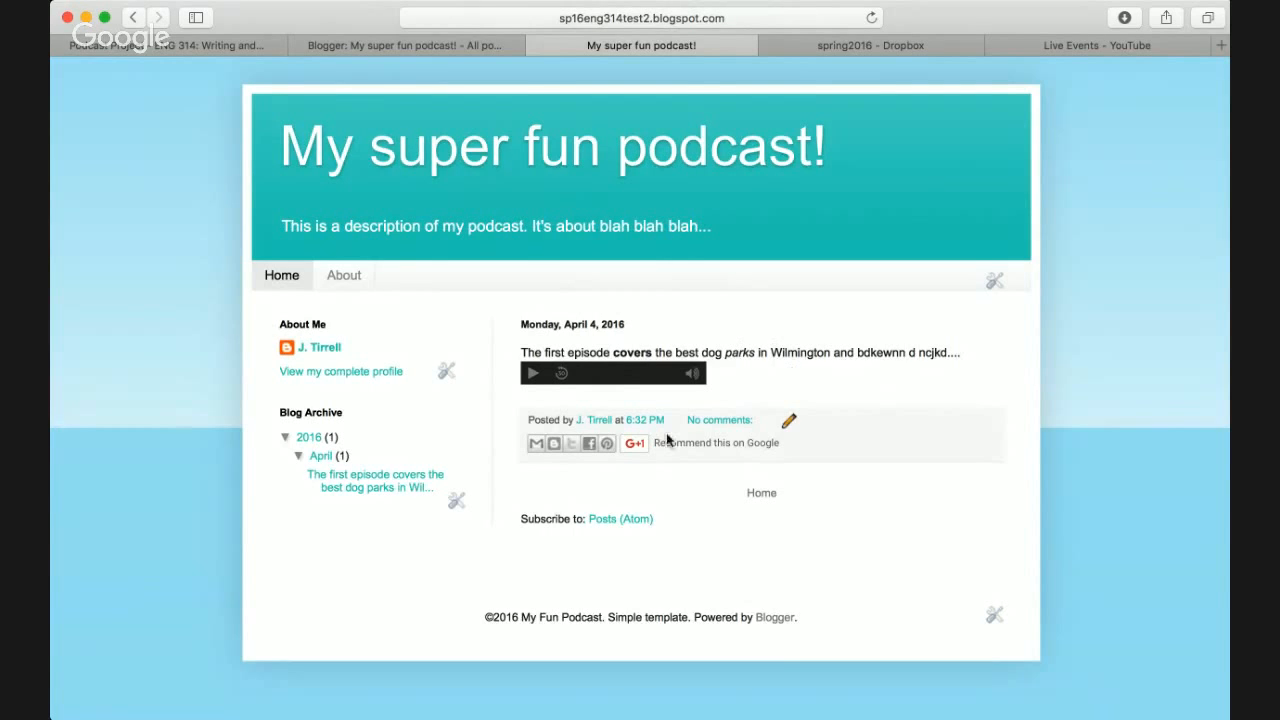
- Copy the blog's Posts (Atom) link address and switch to iTunes
right_click(635, 519)
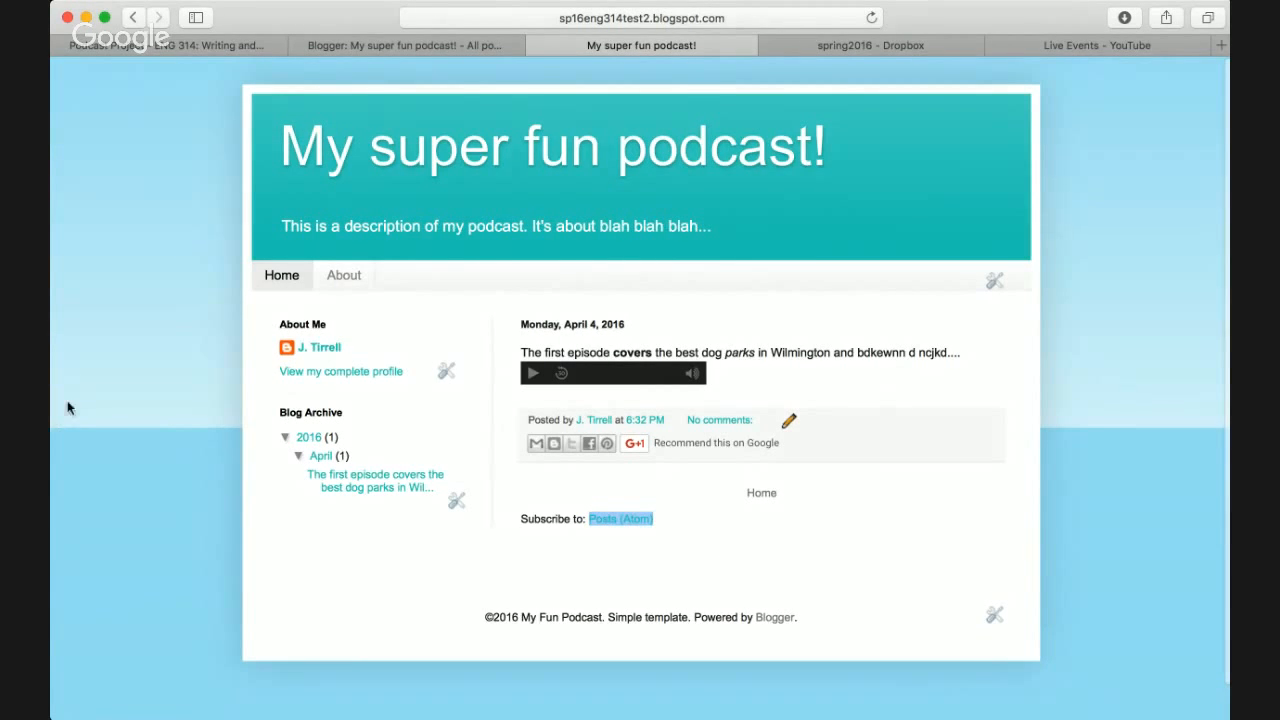
key(super+Tab)
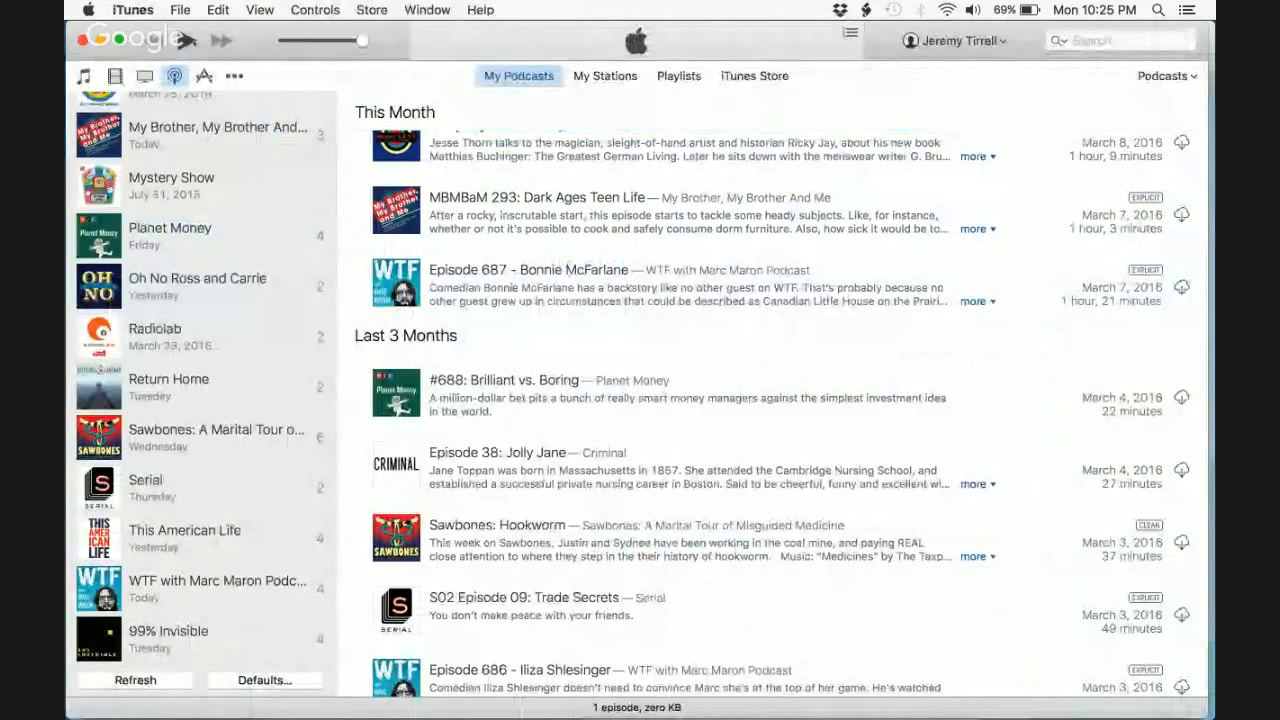
- Subscribe to the pasted blog feed URL in iTunes and play Episode one!
click(180, 10)
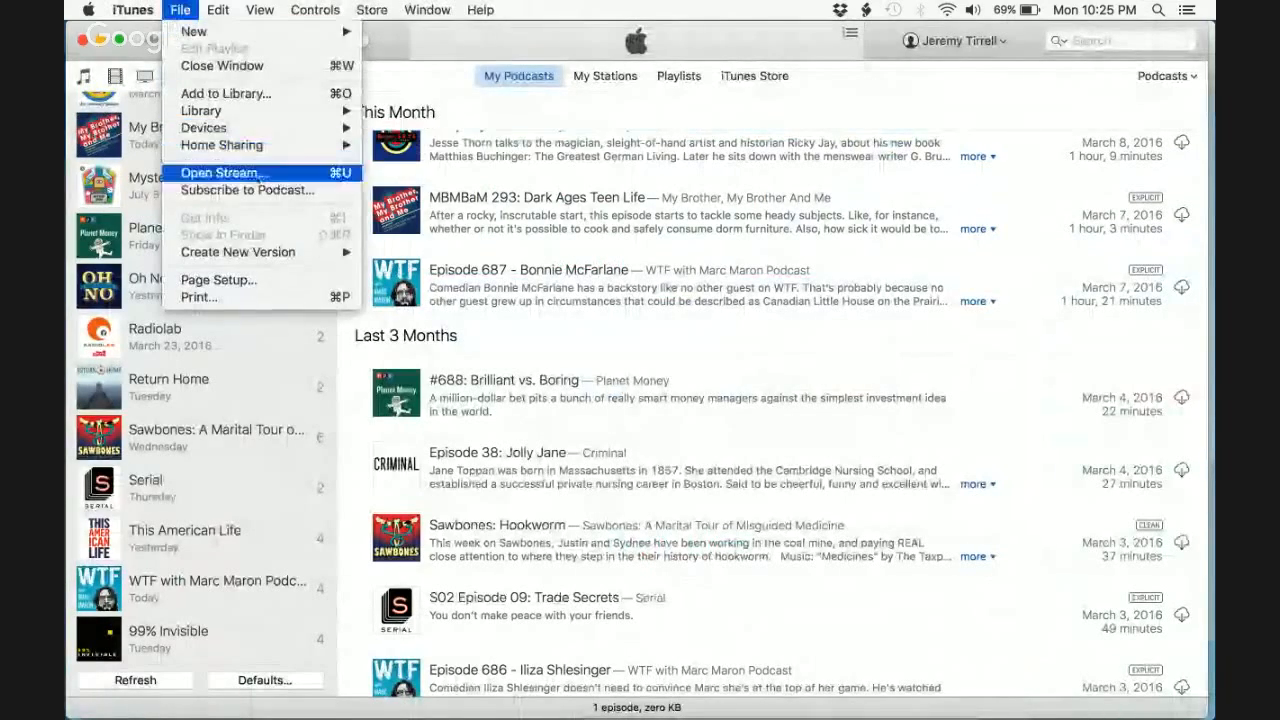
click(225, 190)
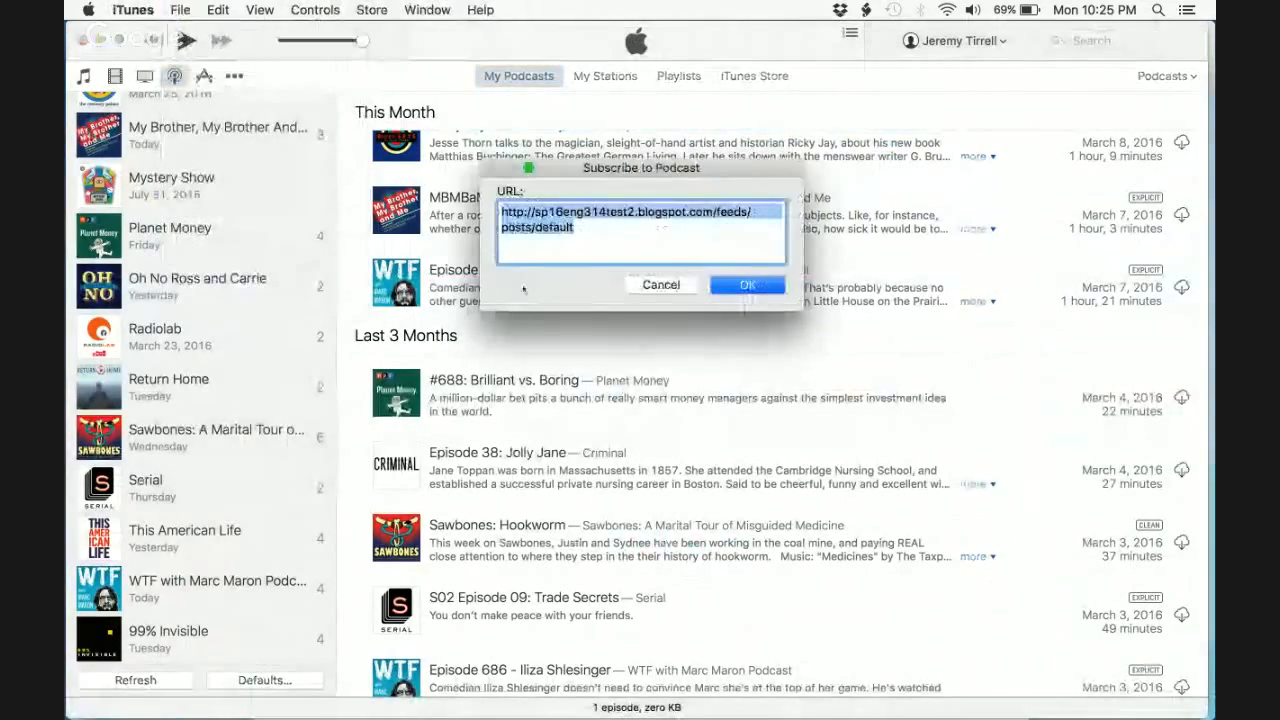
text(http://sp16eng314test2.blogspot.com/feeds/posts/default)
click(741, 291)
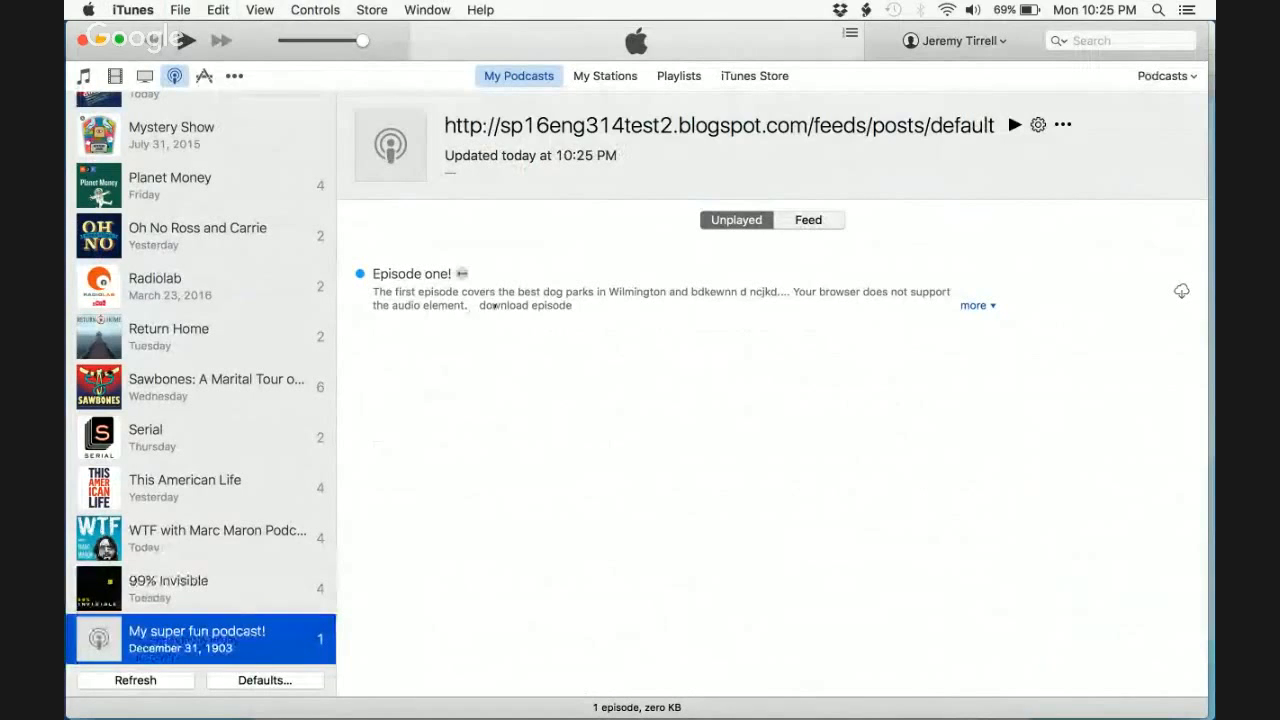
click(512, 297)
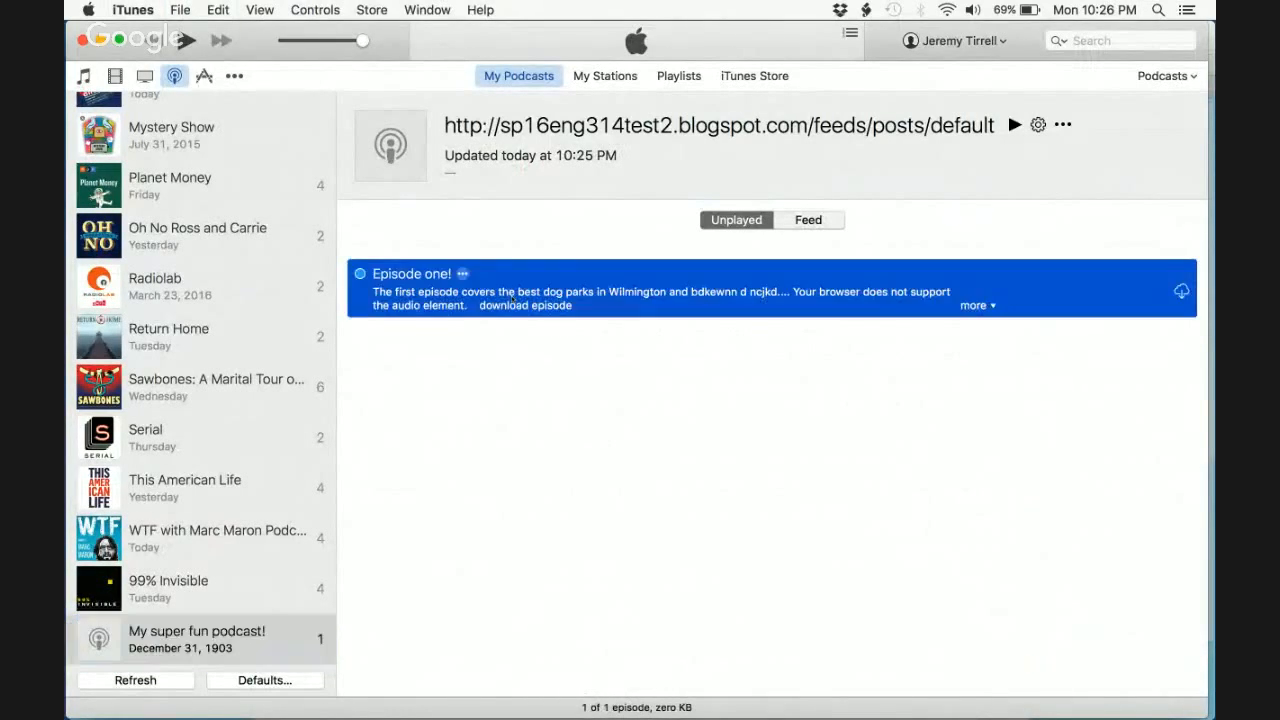
double_click(561, 294)
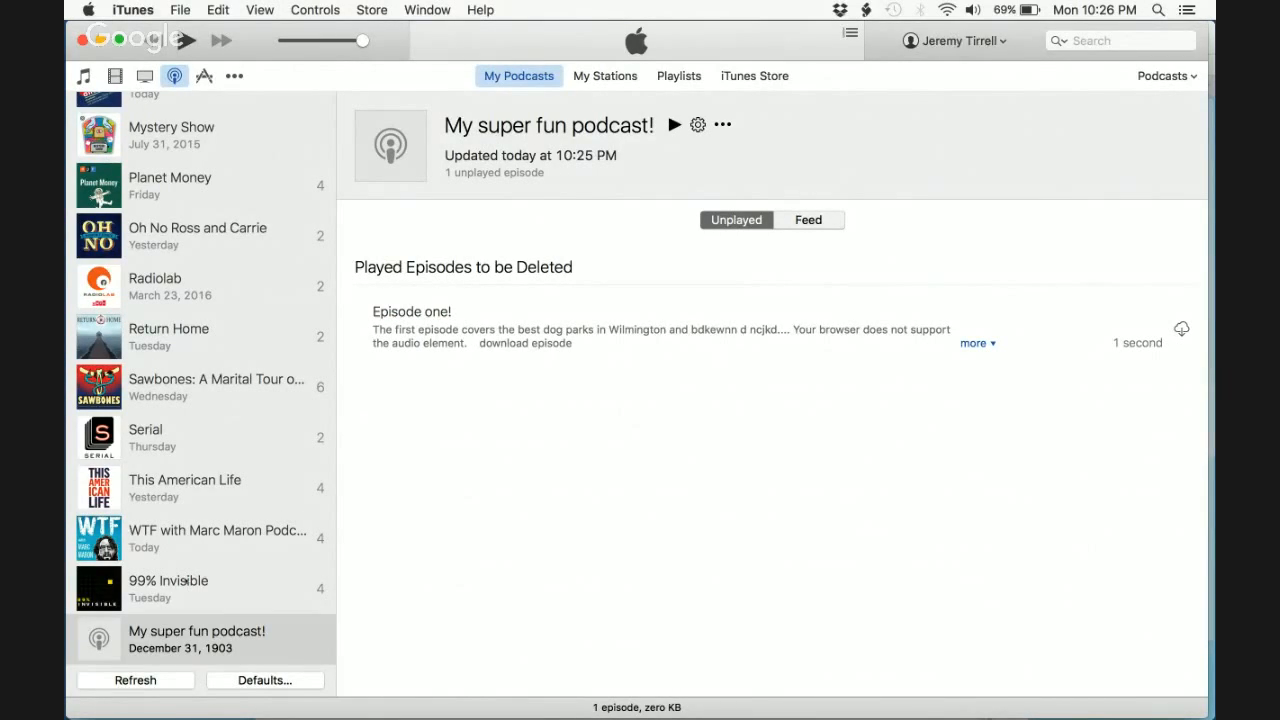
- Compare the feeds of 99% Invisible and the WTF podcast, then return to the browser
click(185, 580)
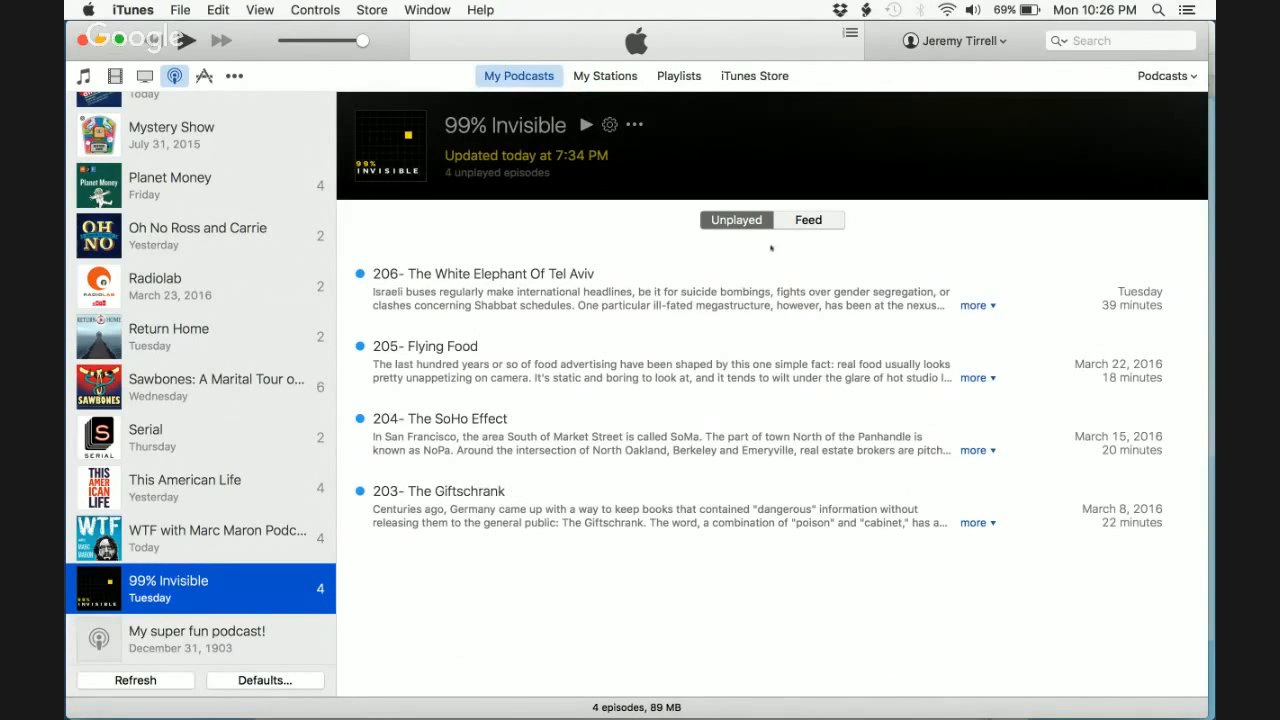
click(808, 220)
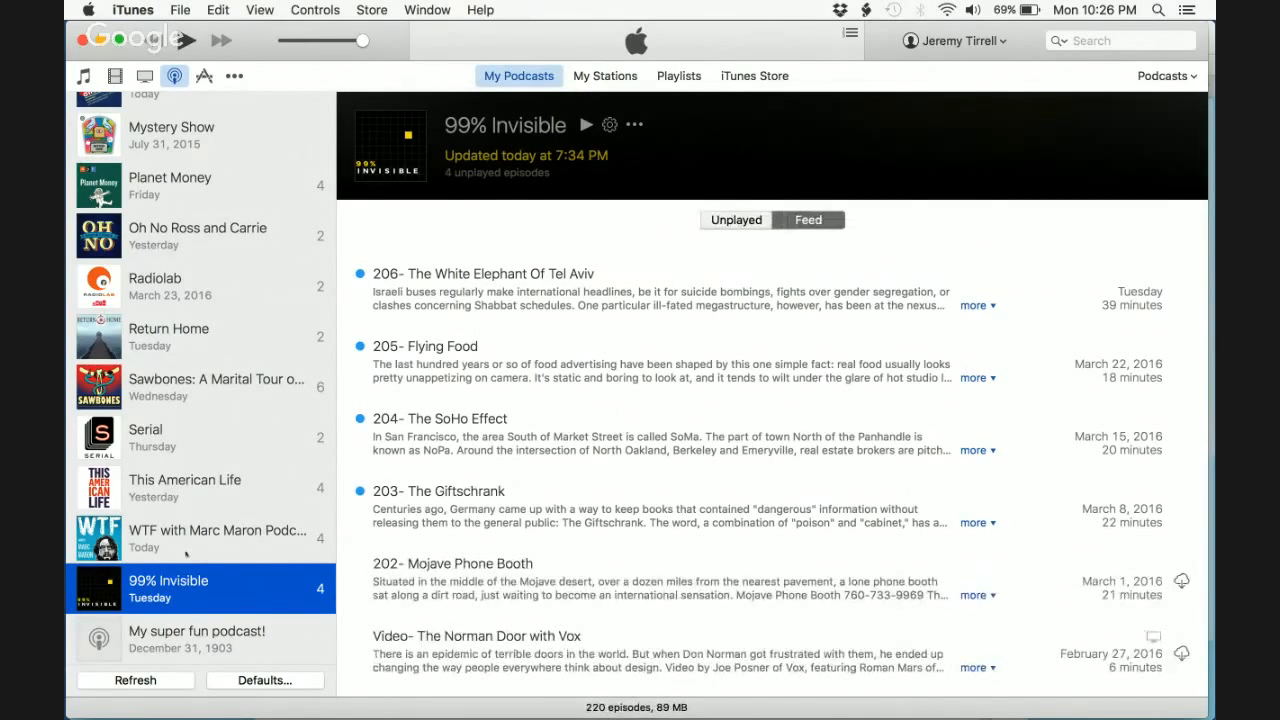
click(188, 548)
click(738, 222)
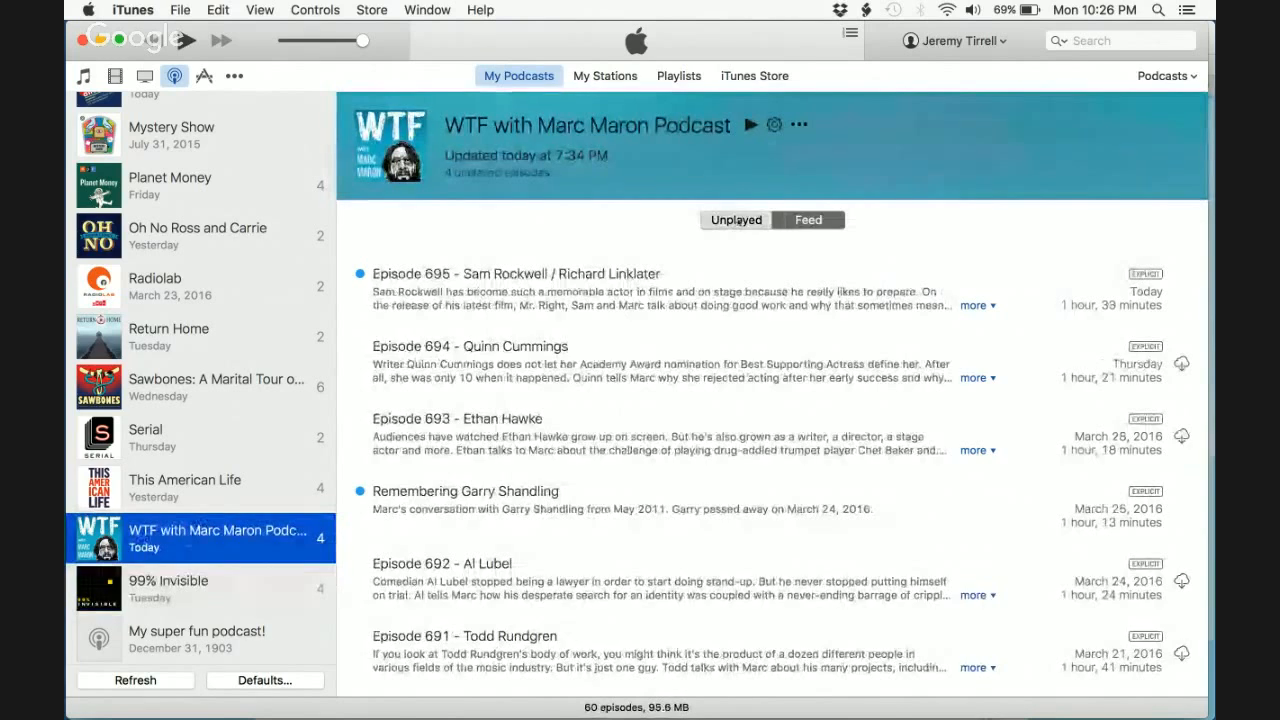
click(808, 220)
click(197, 638)
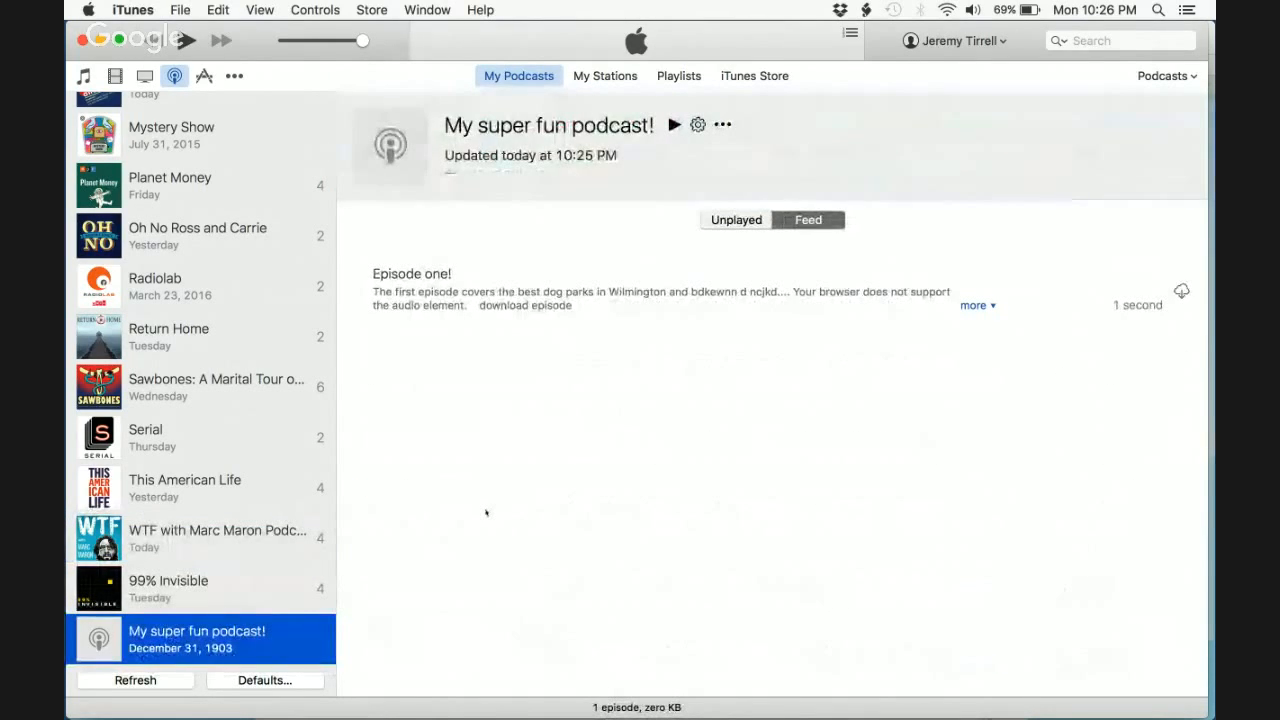
key(super+Tab)
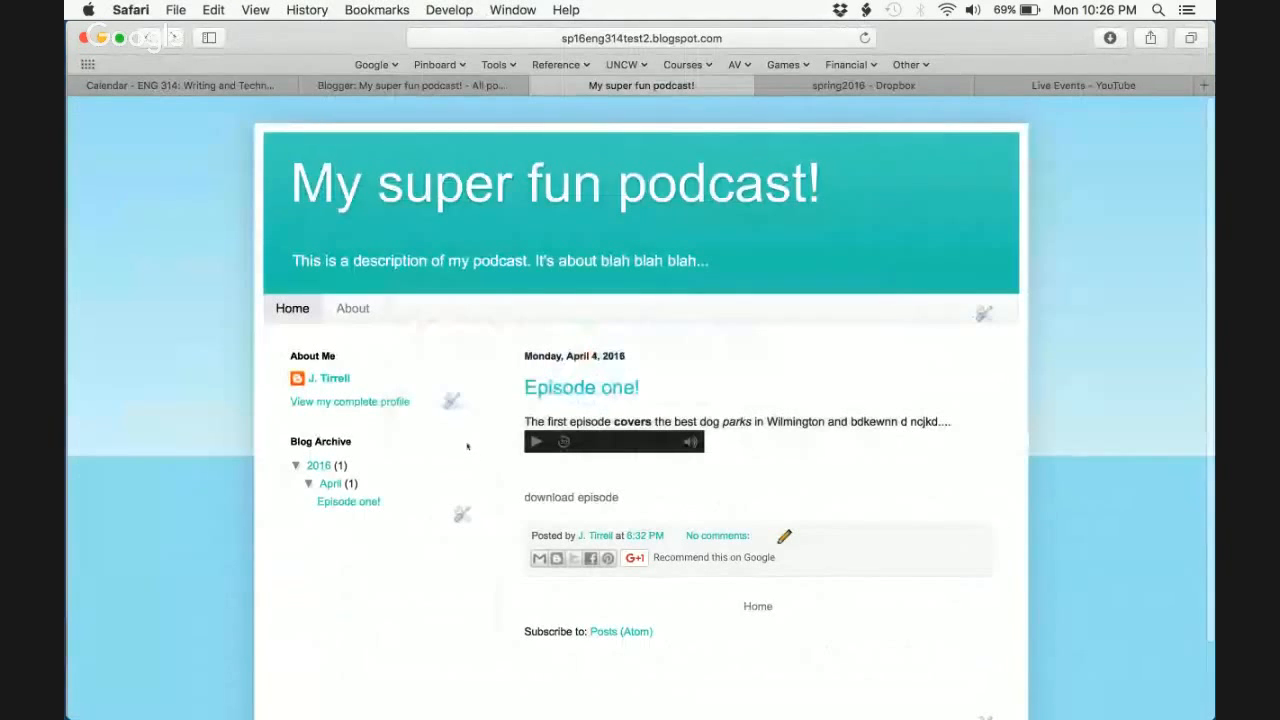
- Open the Podcast Project assignment page from the course site's Assignments
key(ctrl+shift+Tab)
key(ctrl+shift+Tab)
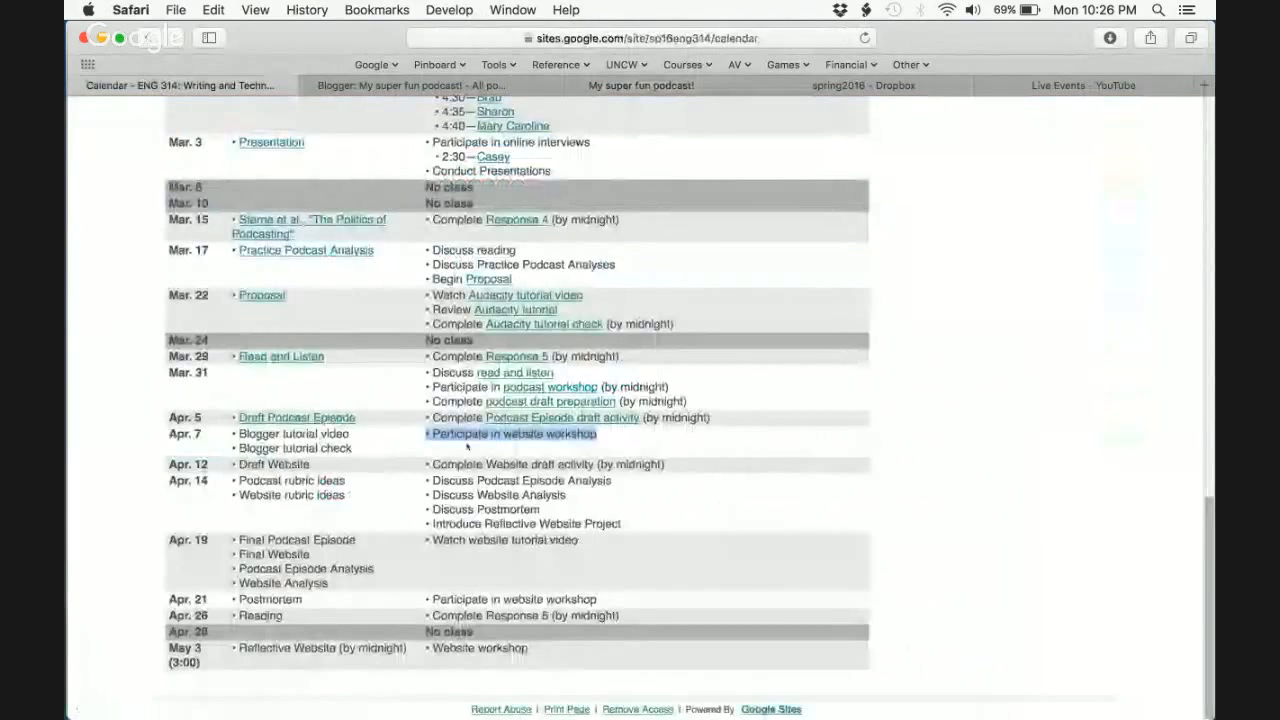
scroll(466, 446, up, 15)
click(320, 275)
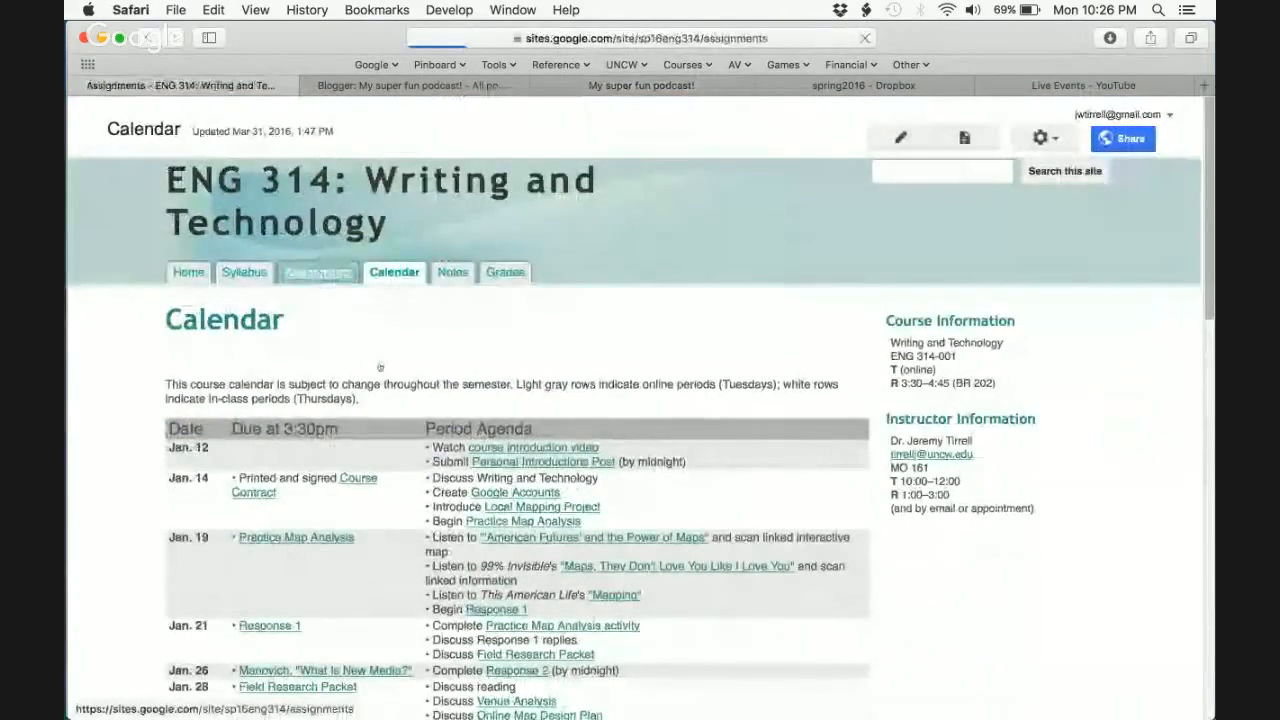
click(266, 428)
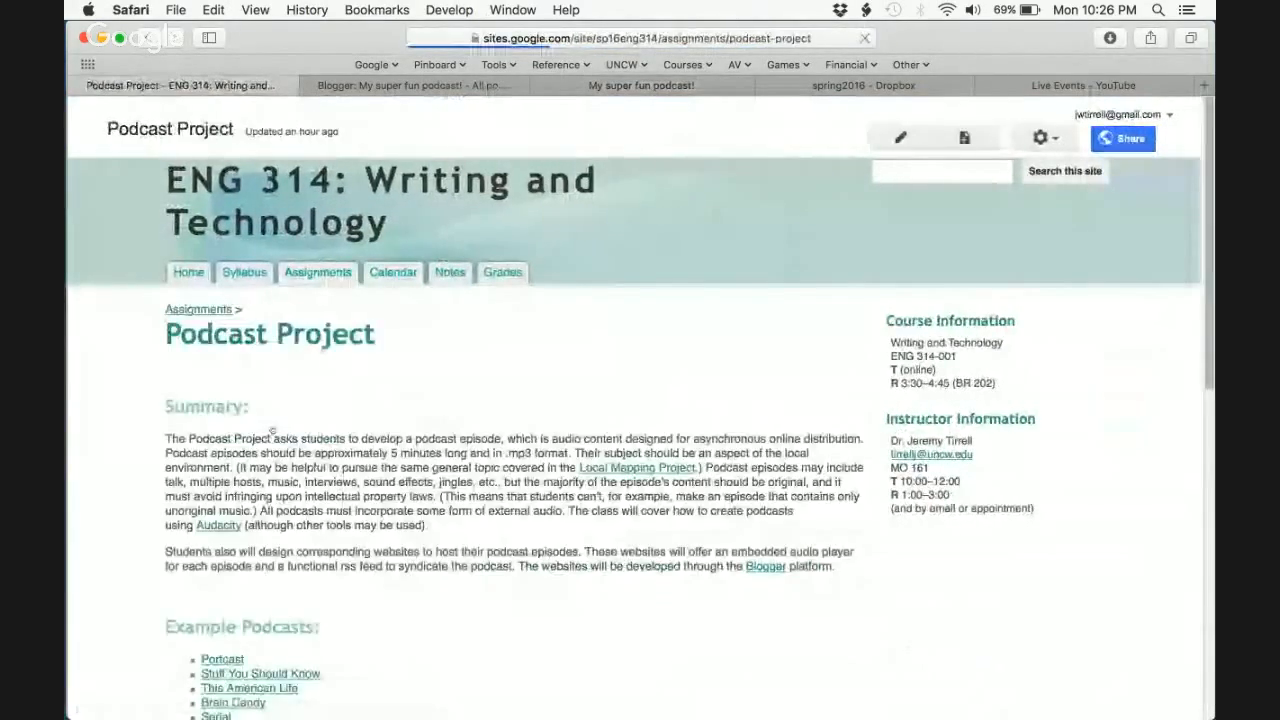
scroll(380, 346, down, 4)
- Highlight the assignment's embedded audio player and RSS feed requirement sentences
key(ctrl+Tab)
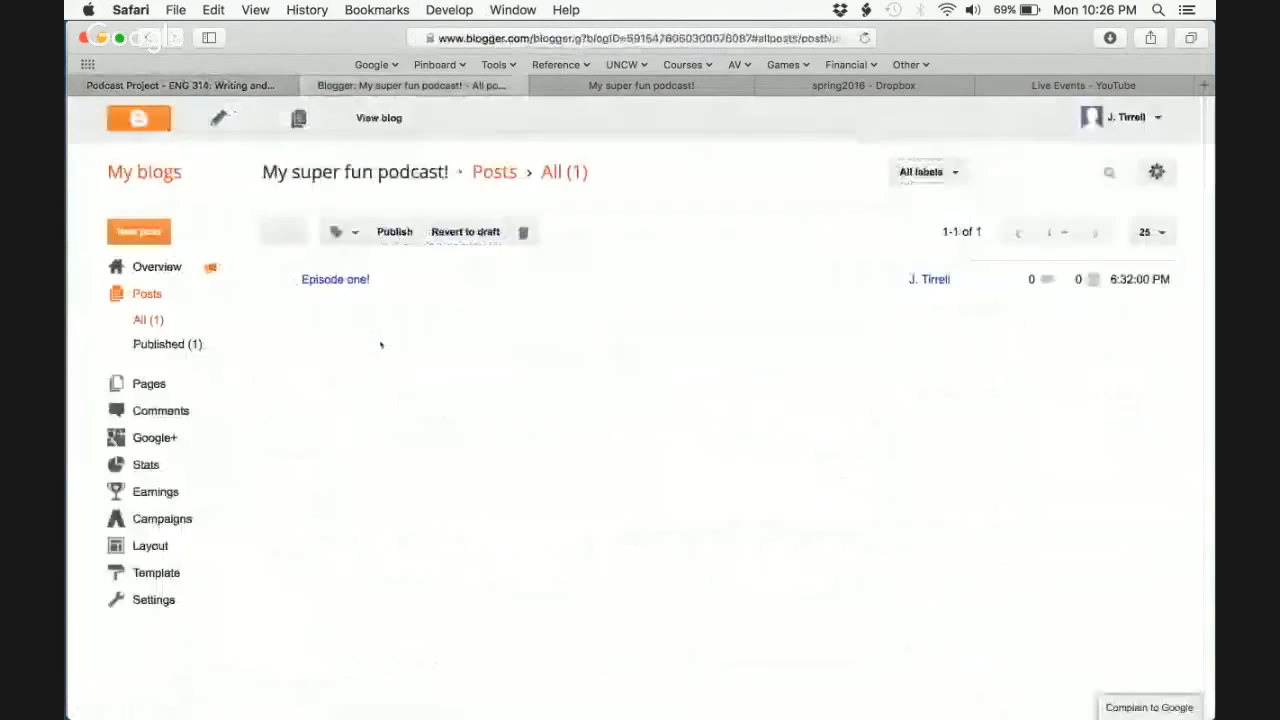
key(ctrl+Tab)
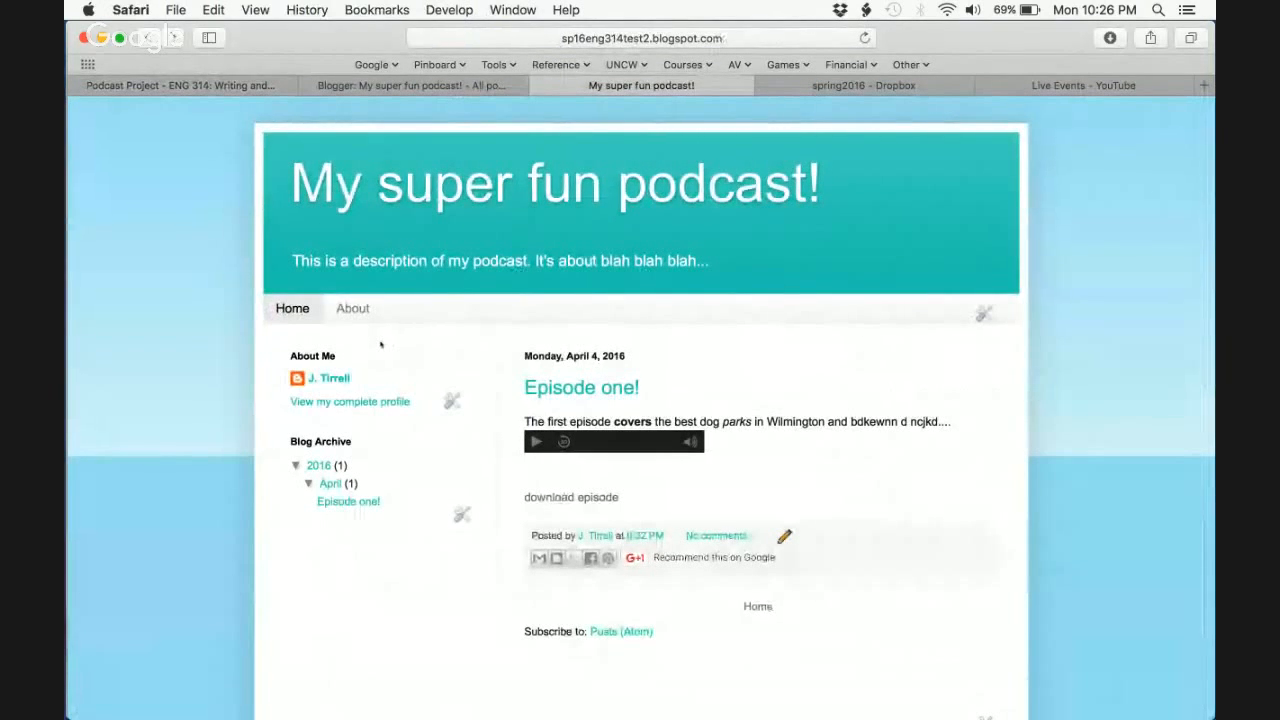
key(ctrl+shift+Tab)
key(ctrl+shift+Tab)
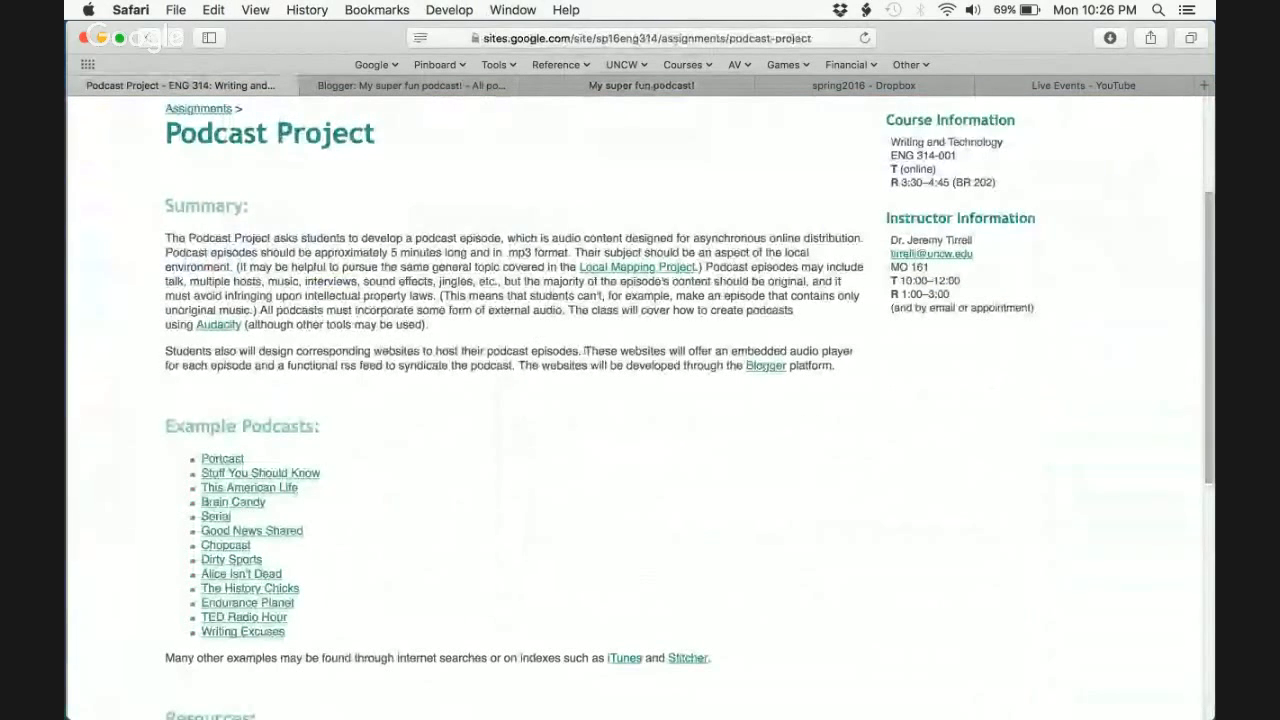
drag(585, 351, 252, 366)
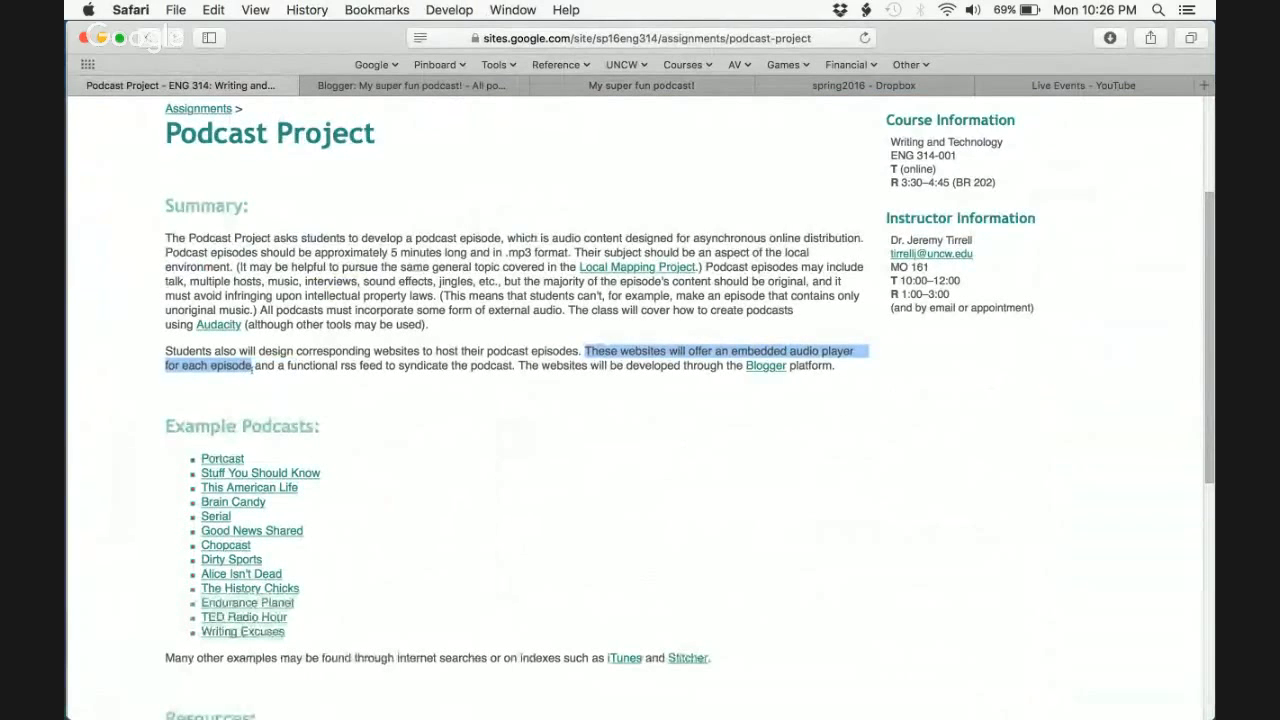
drag(255, 366, 516, 366)
- Check the blog and its podcast feed in iTunes, then return to Blogger's posts list
key(ctrl+Tab)
key(ctrl+Tab)
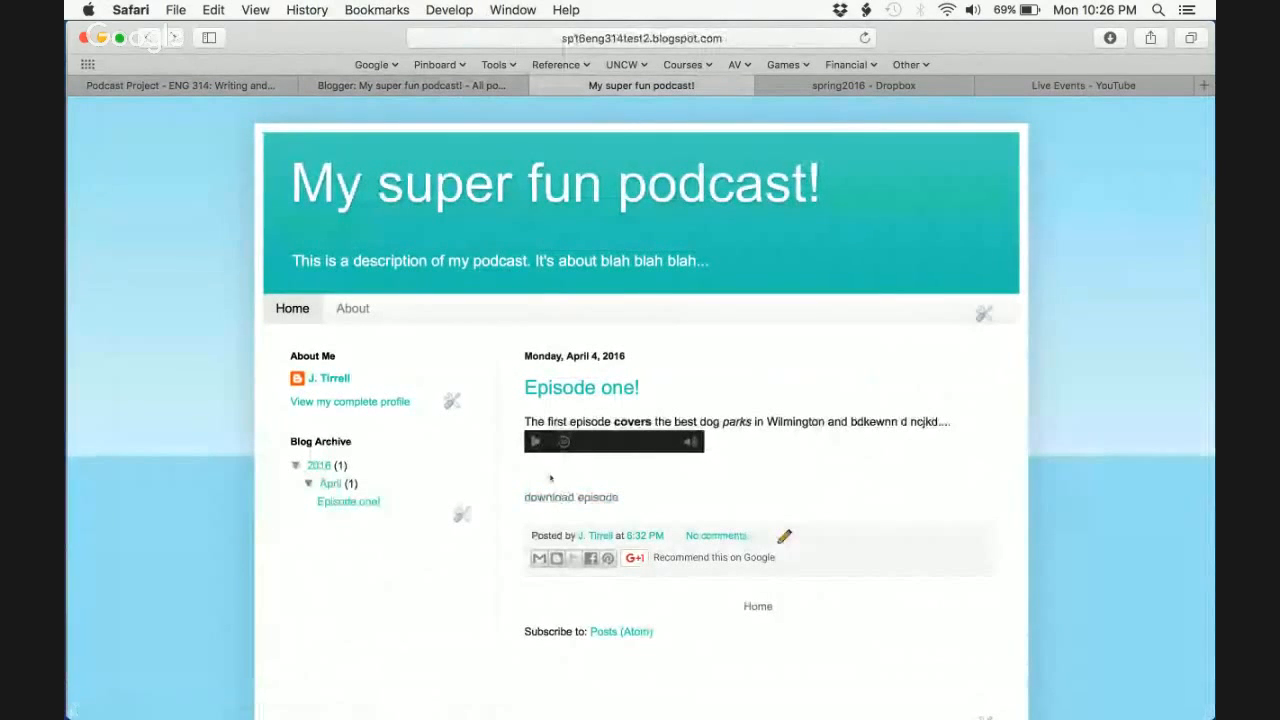
key(super+Tab)
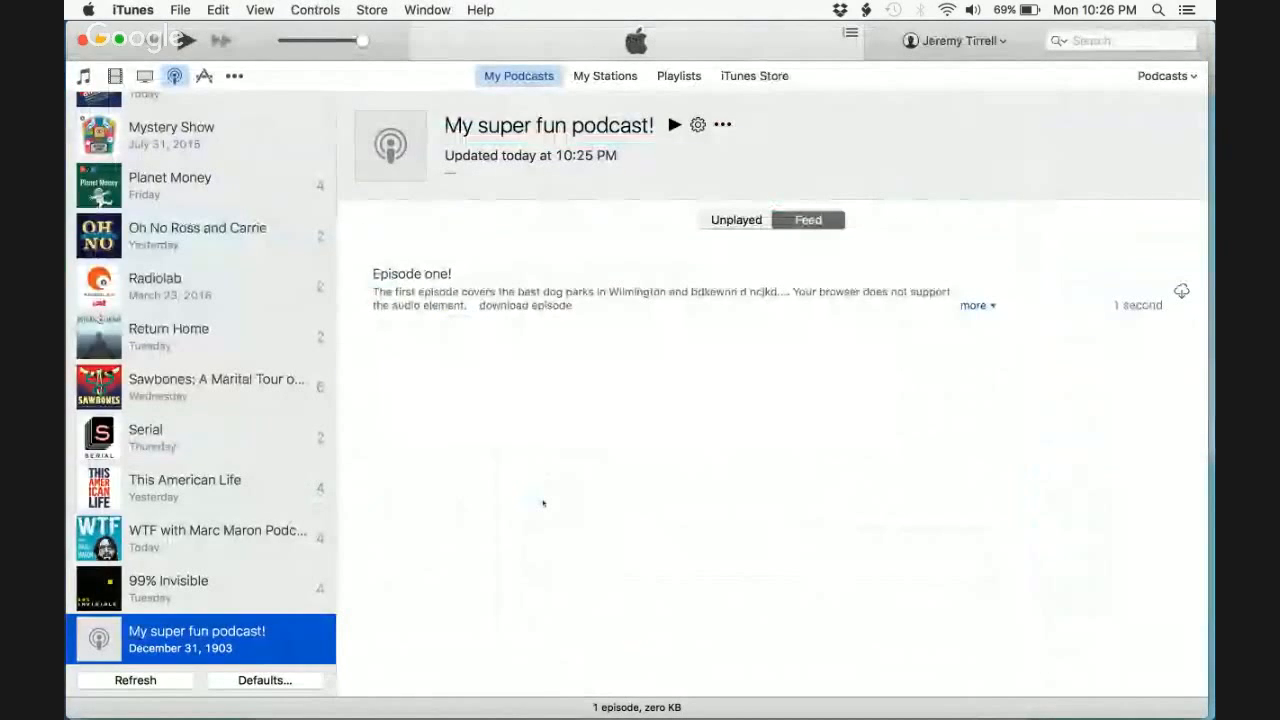
key(super+Tab)
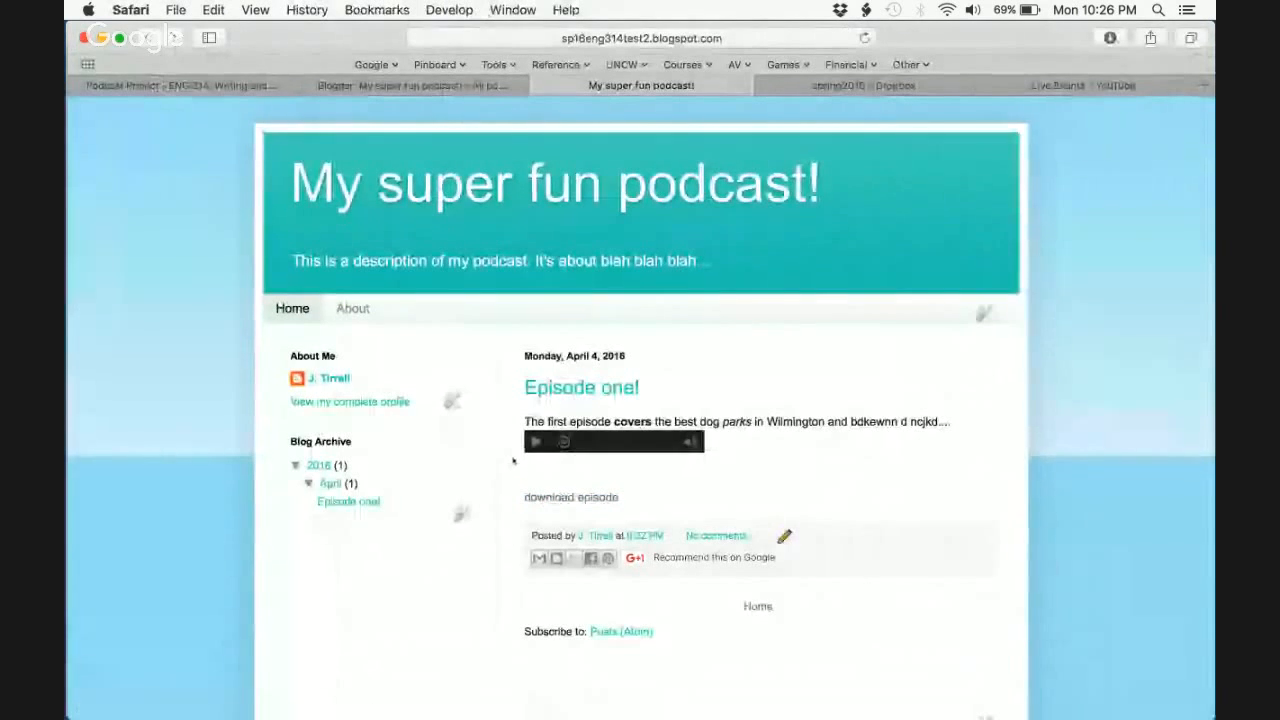
key(ctrl+shift+Tab)
- Cut the raw 'download episode' link line from Episode one! in HTML view
mouse_move(431, 298)
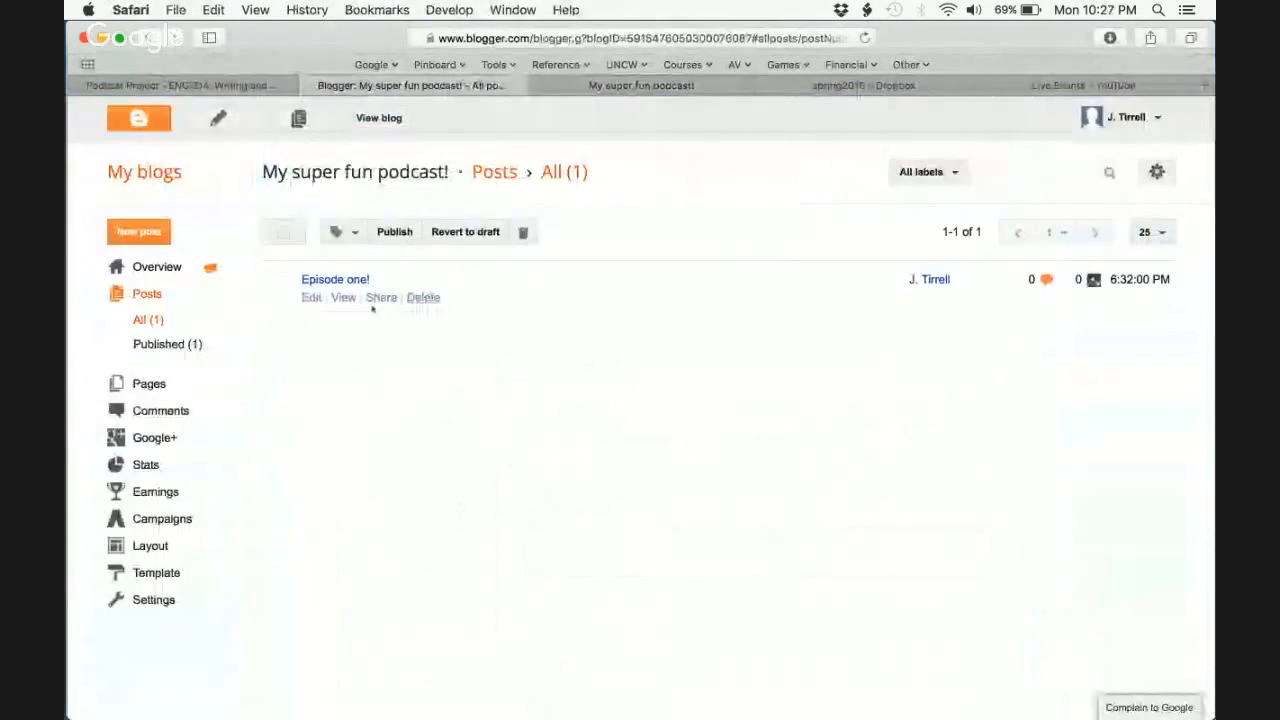
click(311, 297)
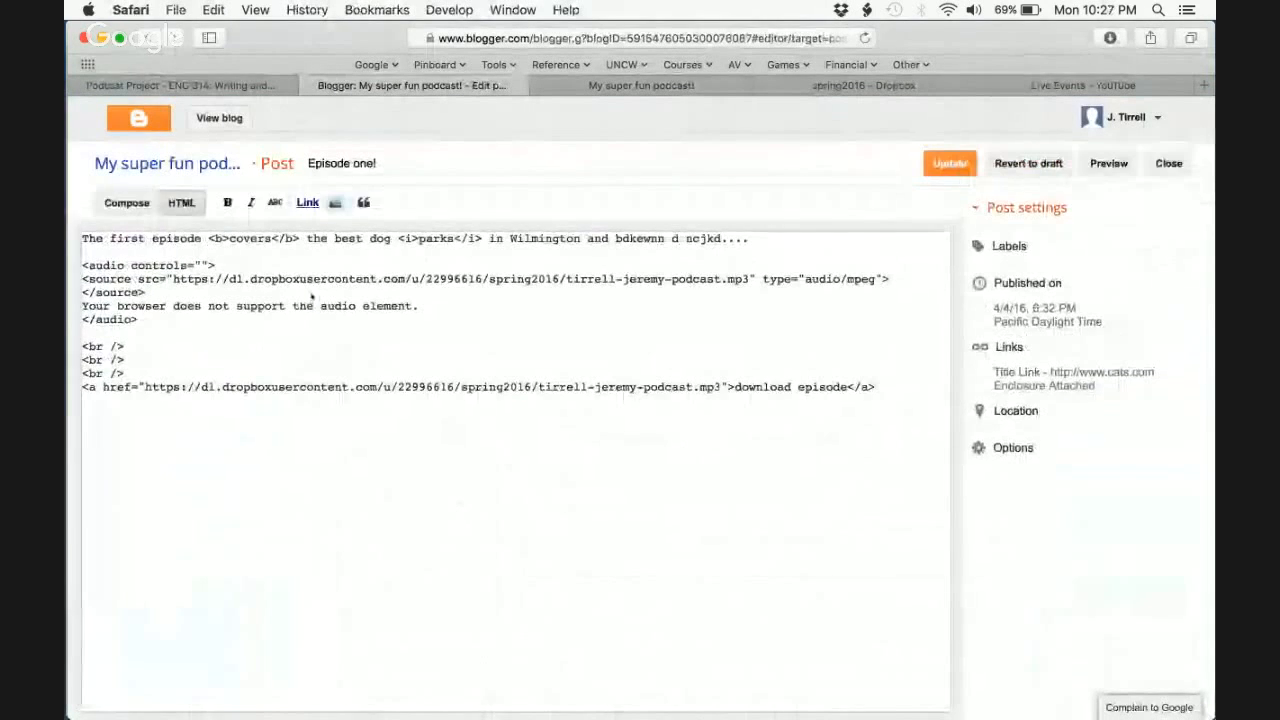
double_click(299, 387)
triple_click(299, 387)
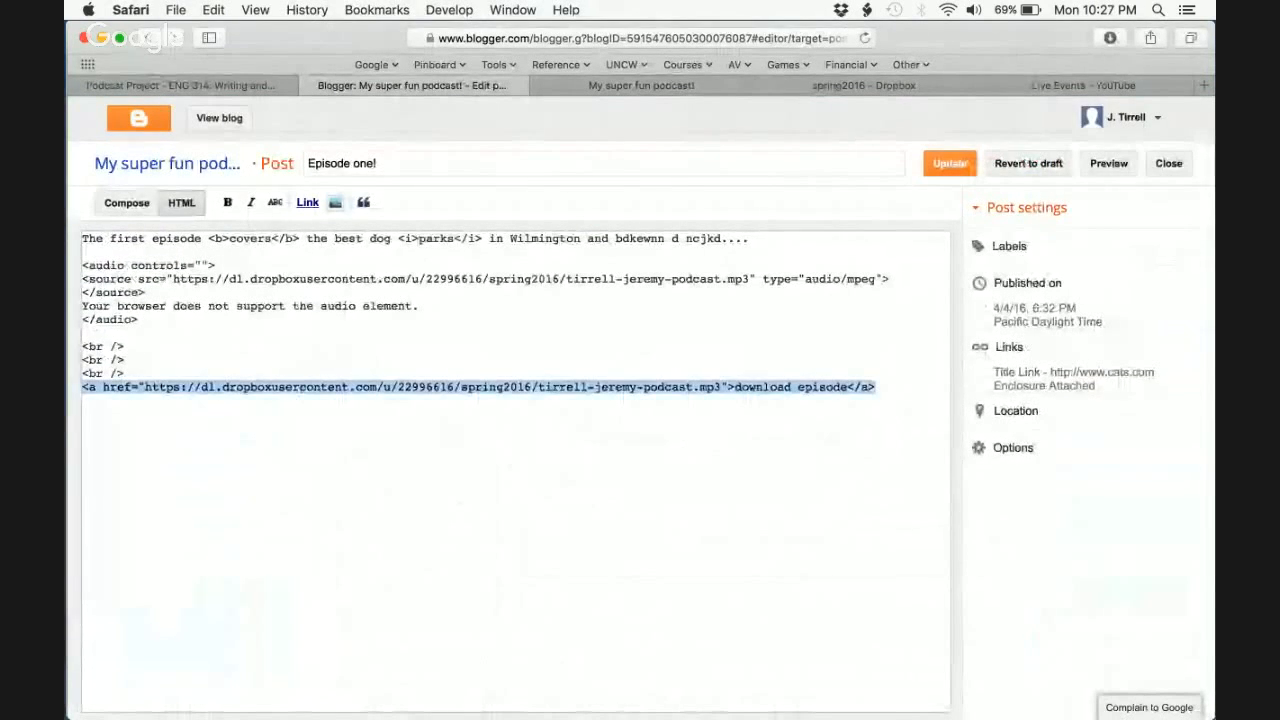
key(BackSpace)
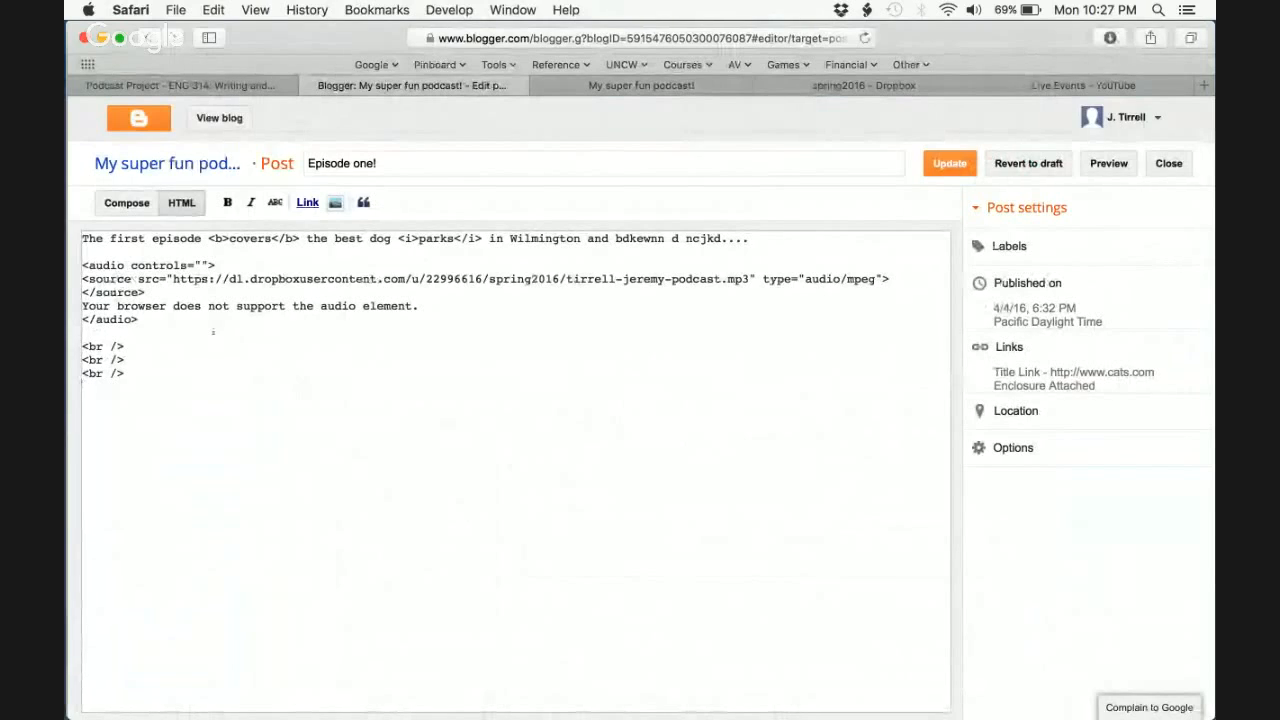
- Type 'Download file' in Compose view and link it to the pasted MP3 address, removing trailing tag text
click(120, 206)
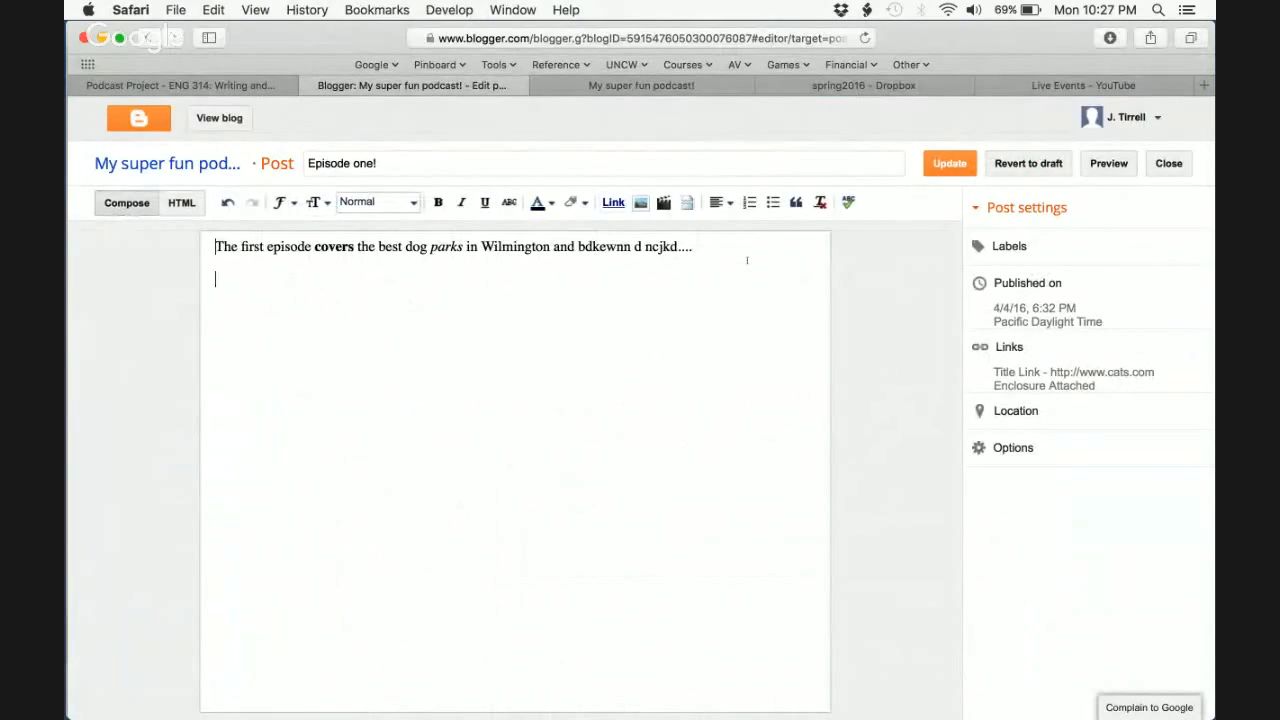
text(Download file)
key(super+shift+Left)
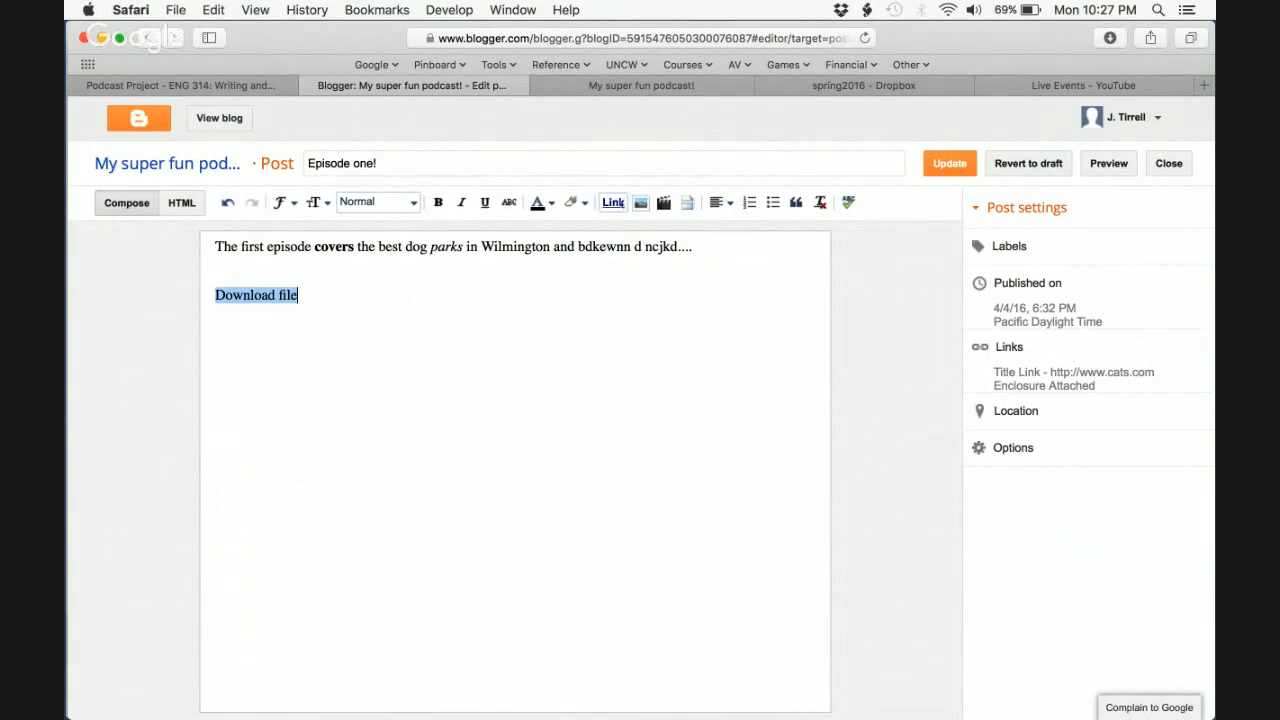
click(613, 202)
key(super+v)
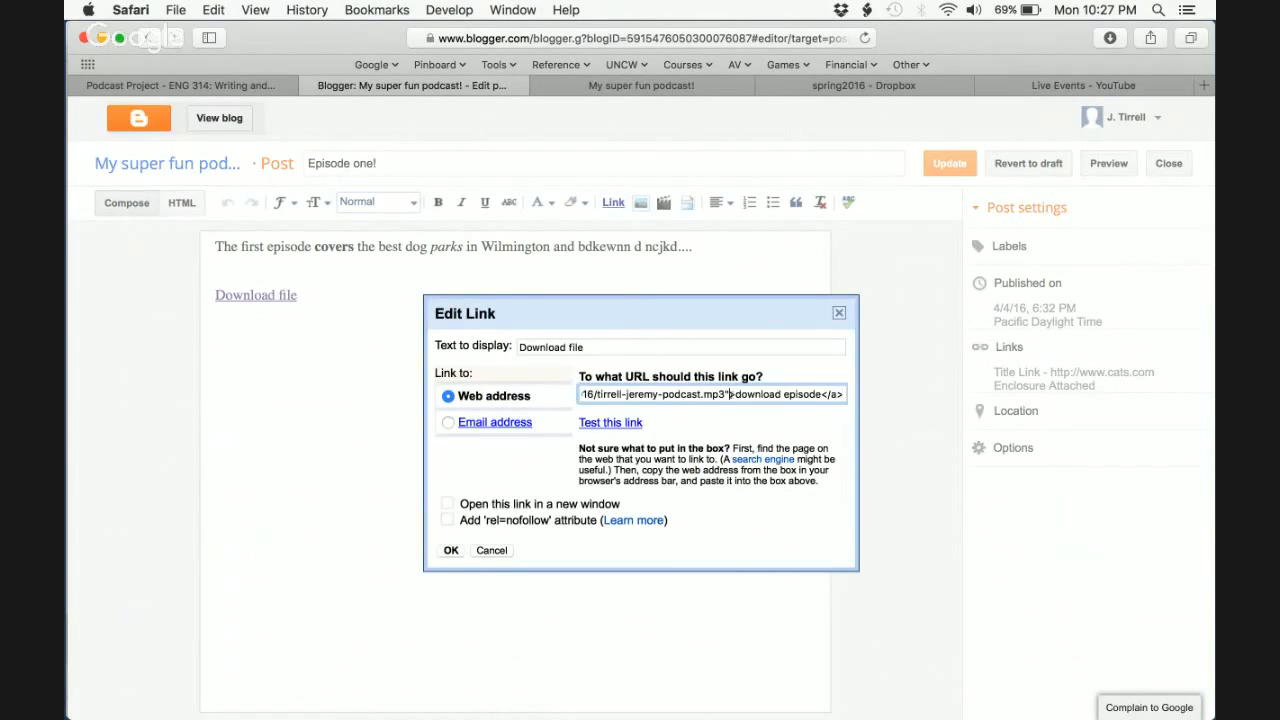
drag(729, 394, 964, 390)
key(BackSpace)
key(BackSpace)
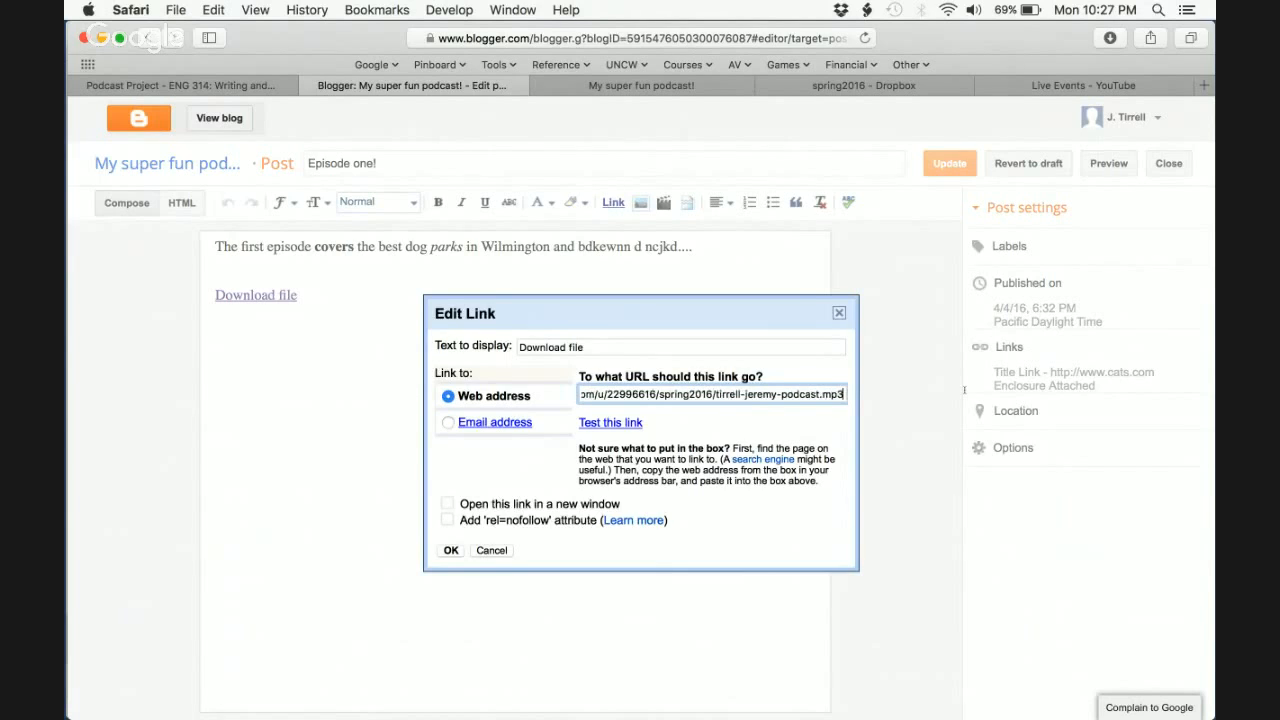
- Strip the leading tag text from the MP3 address, confirm the link, and update the post
key(super+Left)
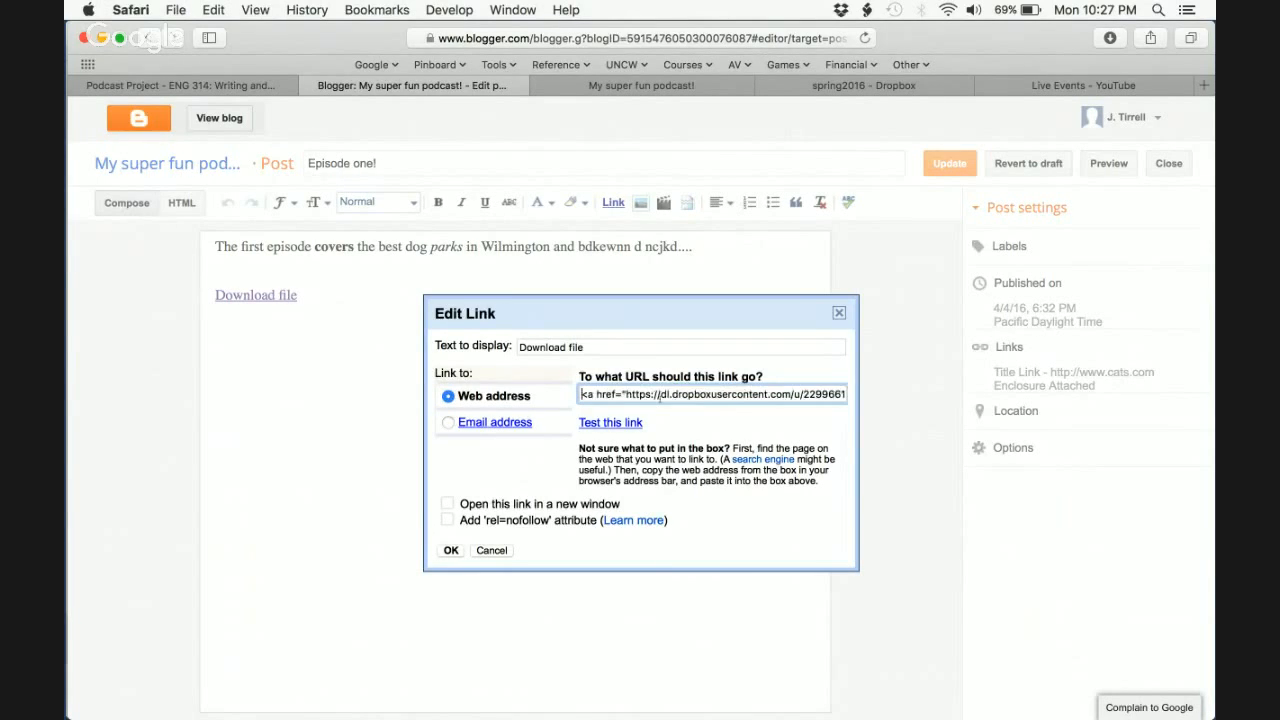
key(shift+Right)
key(shift+Right)
key(shift+Right)
key(shift+Right)
key(shift+Right)
key(shift+Right)
key(shift+Right)
key(shift+Right)
key(shift+Right)
key(BackSpace)
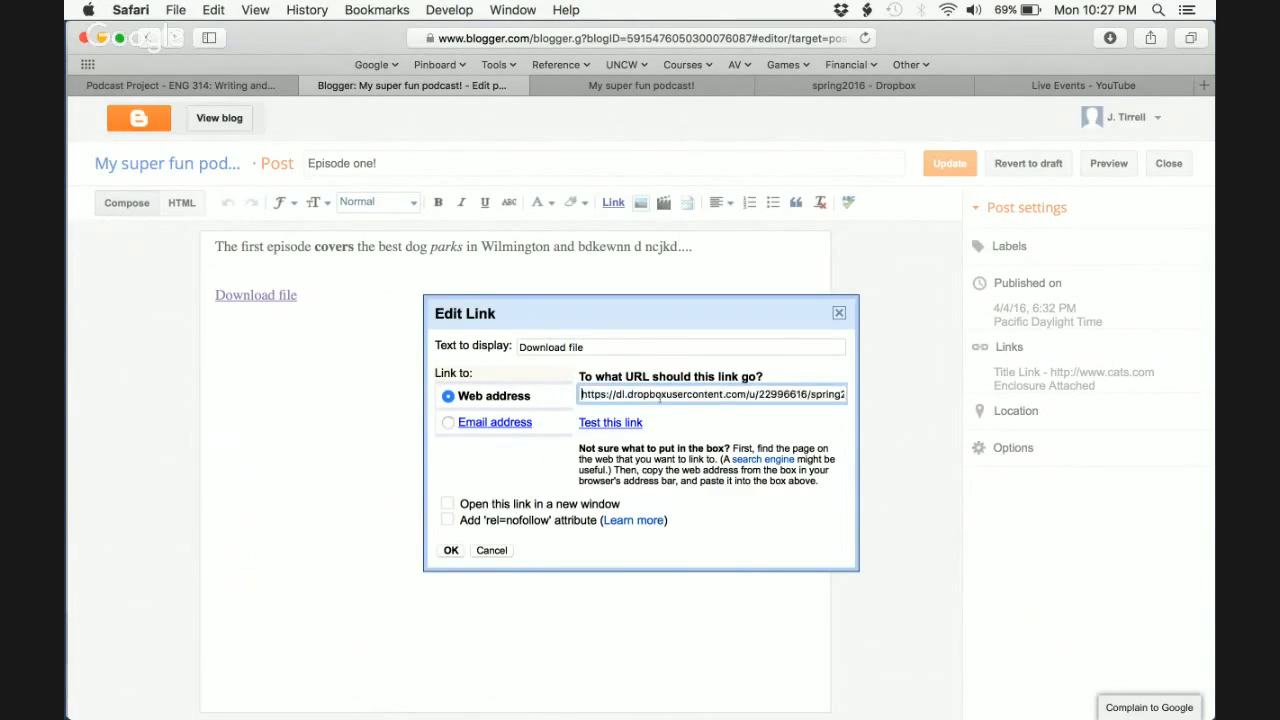
key(super+Right)
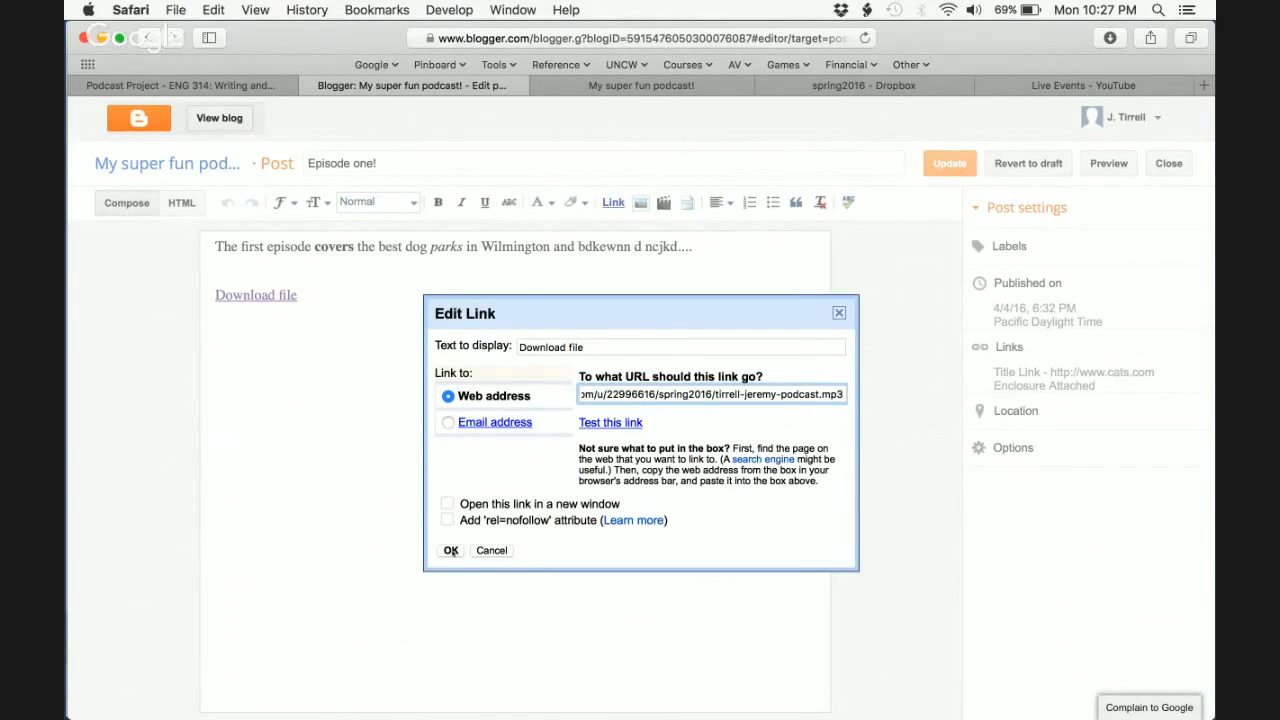
click(451, 550)
click(949, 163)
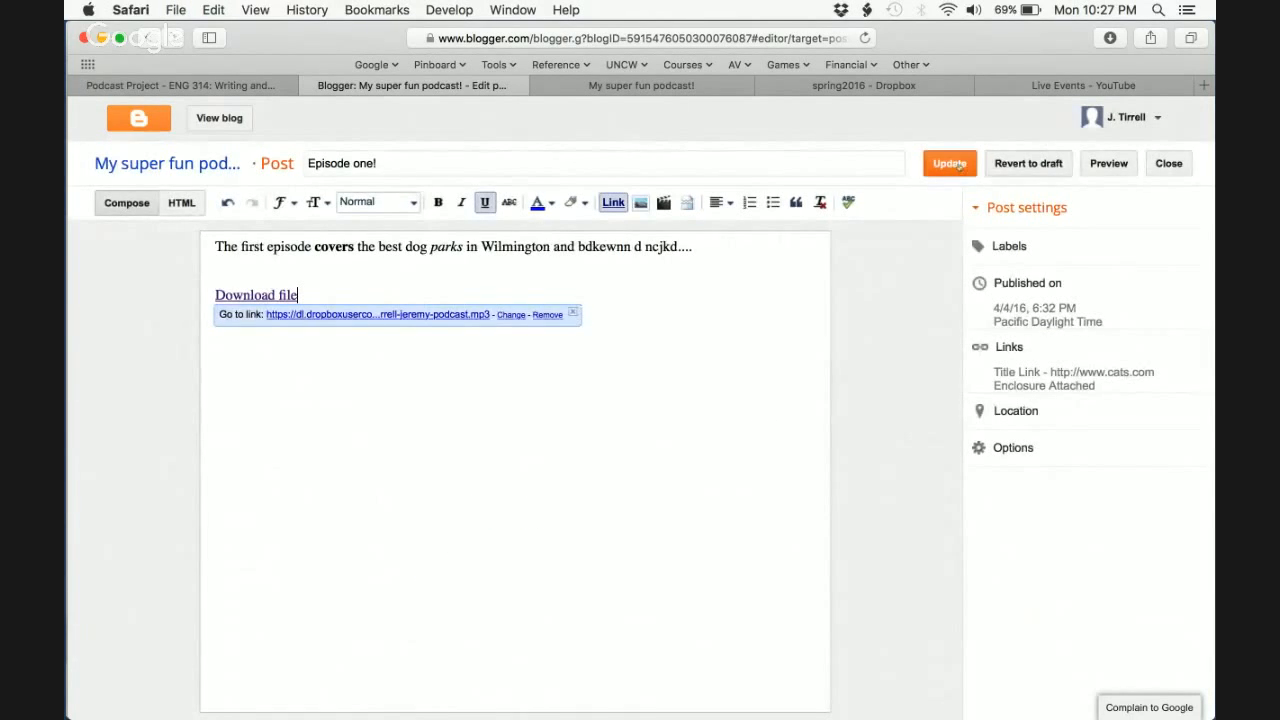
click(641, 85)
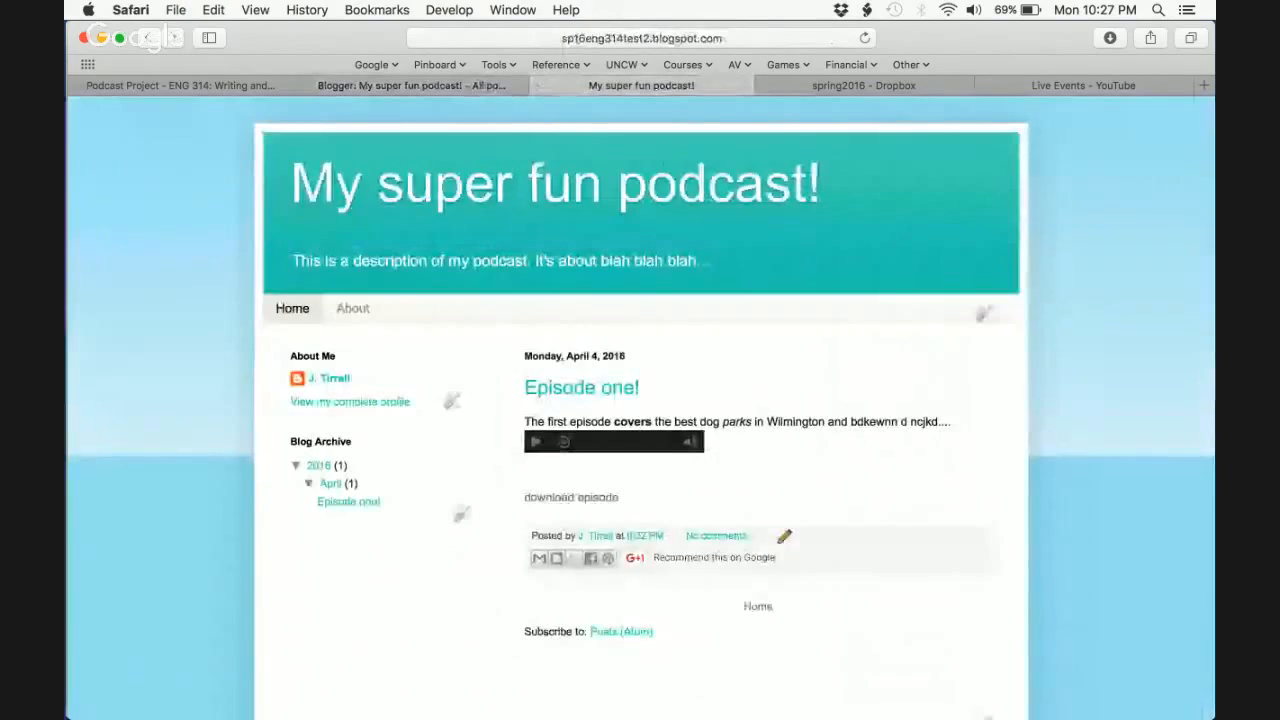
- Reload the live blog and verify the Download file link plays the podcast MP3
key(super+r)
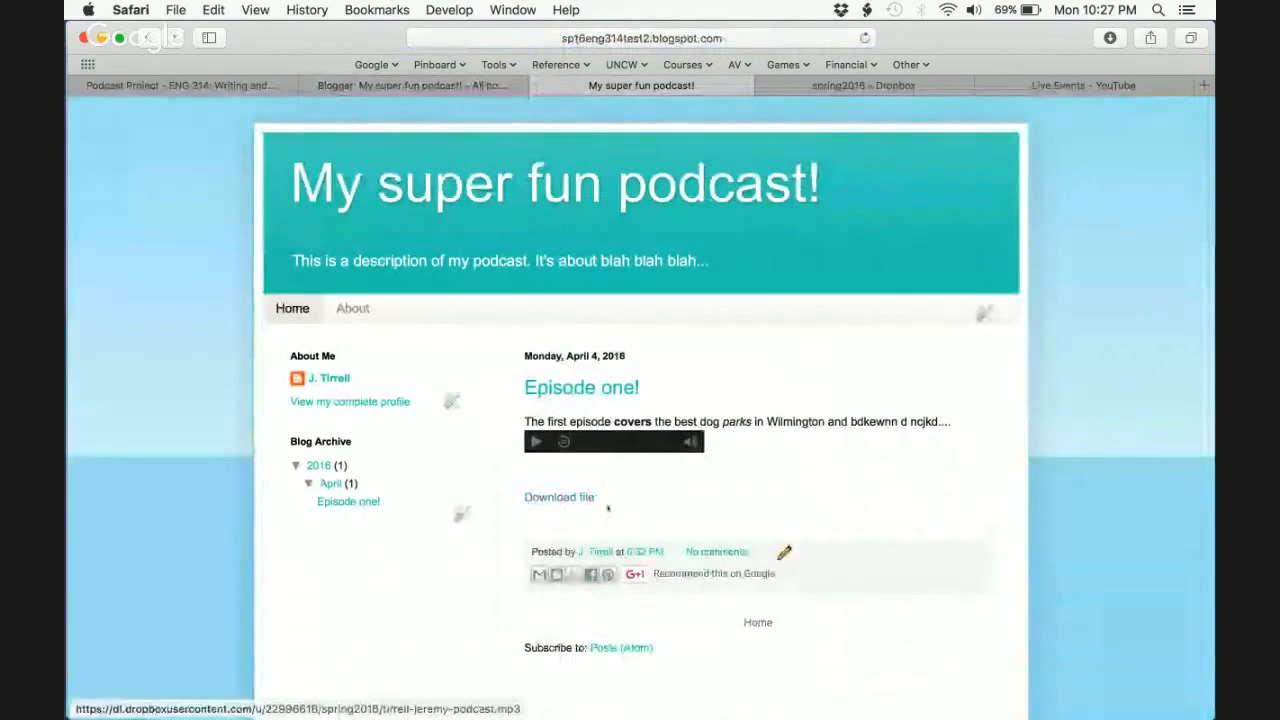
click(560, 499)
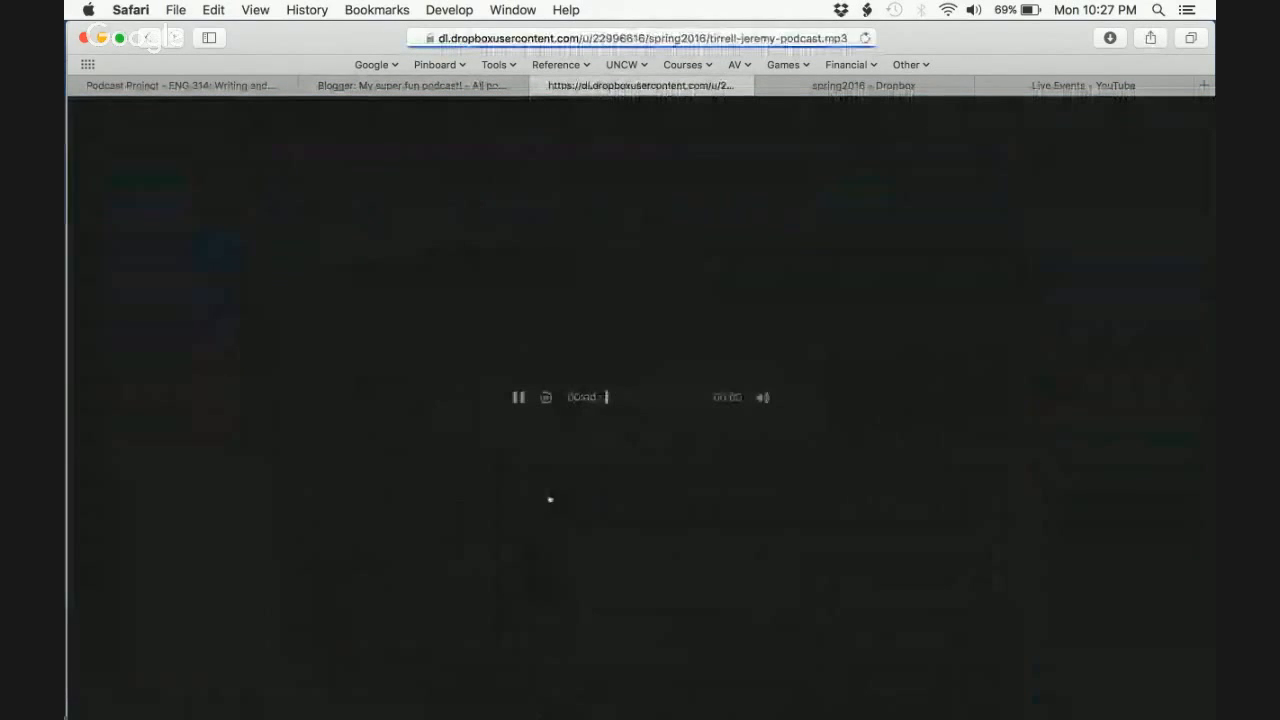
key(super+bracketleft)
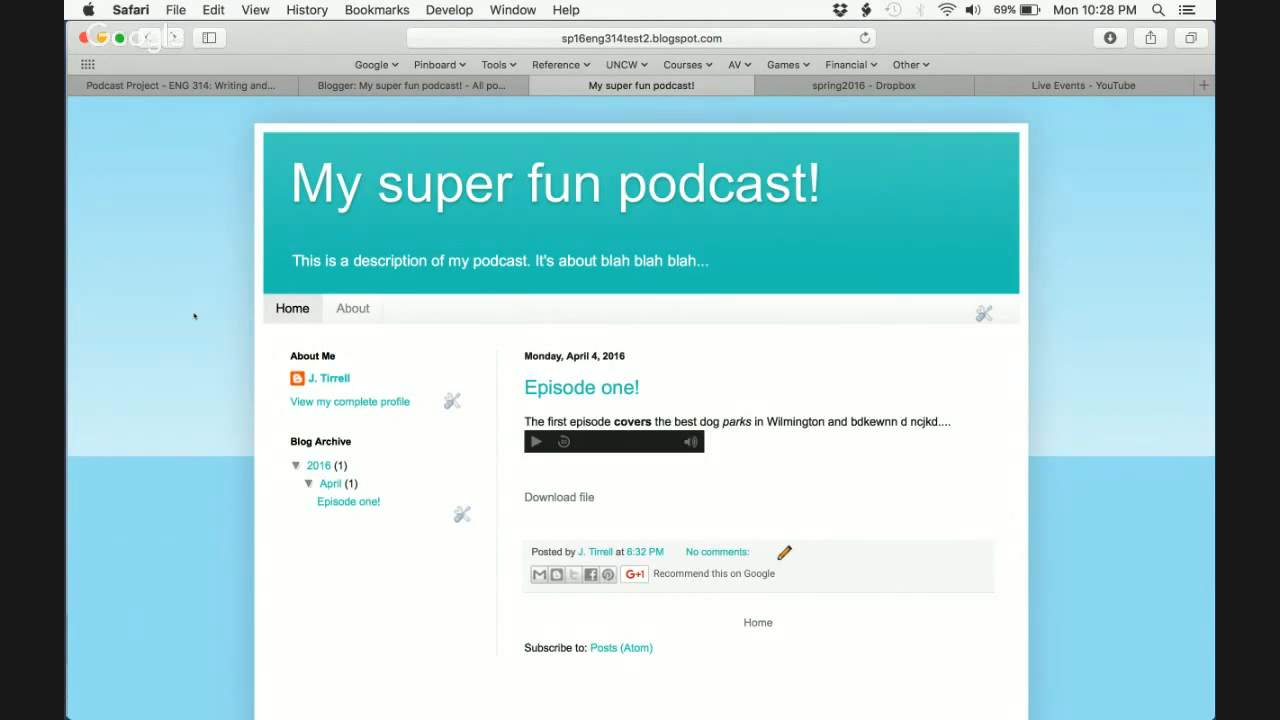
- Look over the Blogger posts list and the blog's About page
key(ctrl+shift+Tab)
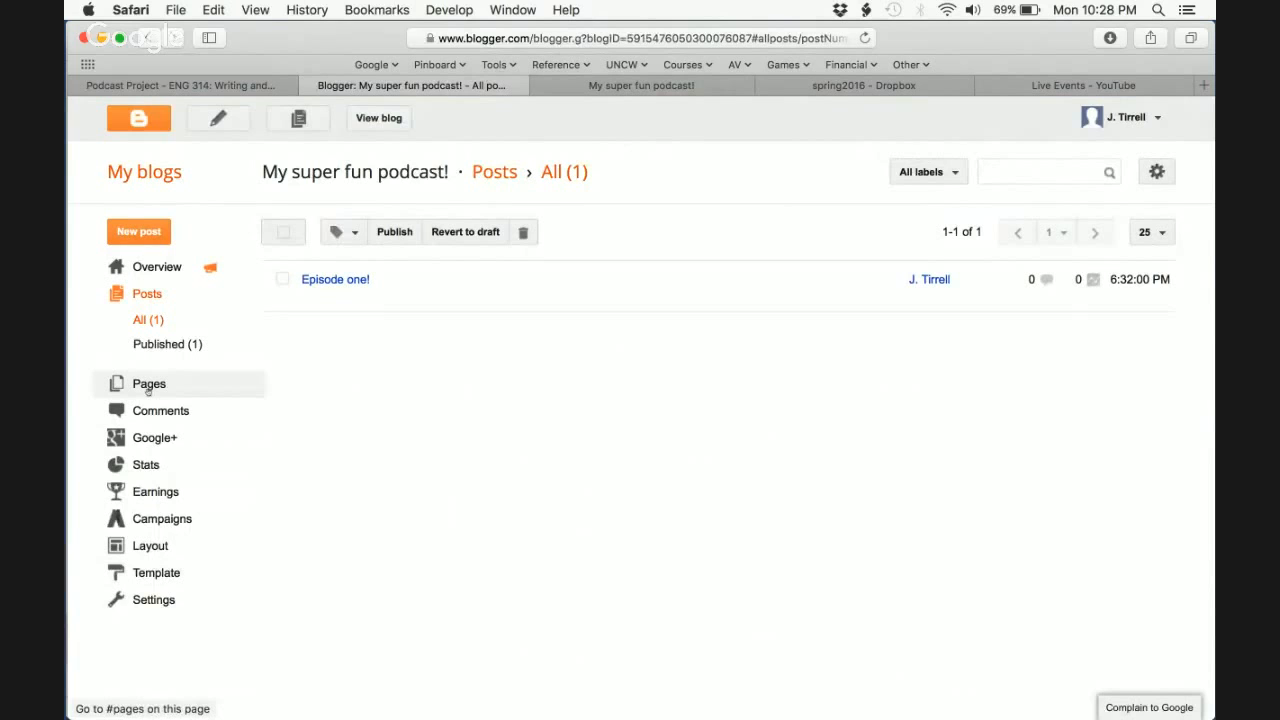
key(ctrl+Tab)
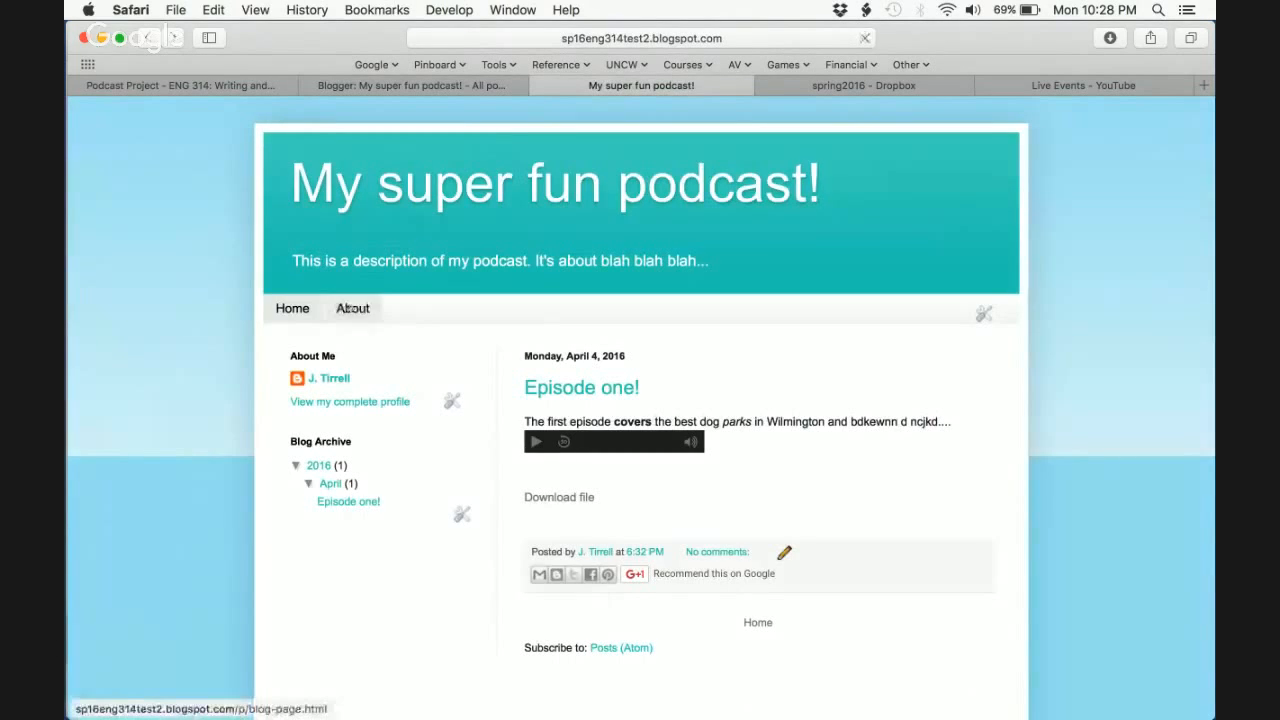
click(345, 311)
key(ctrl+shift+Tab)
key(ctrl+shift+Tab)
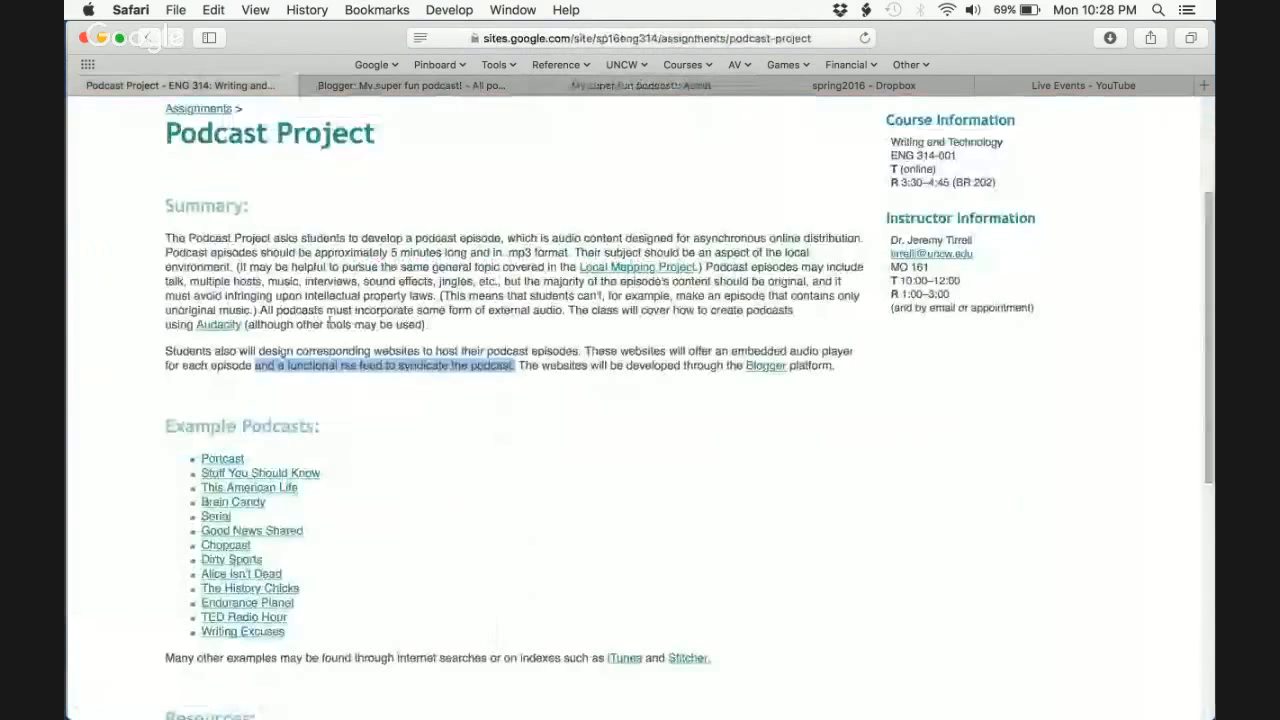
- Open the ENG 314 Calendar and highlight the Apr. 7 'Participate in website workshop' entry
scroll(400, 300, up, 5)
click(395, 273)
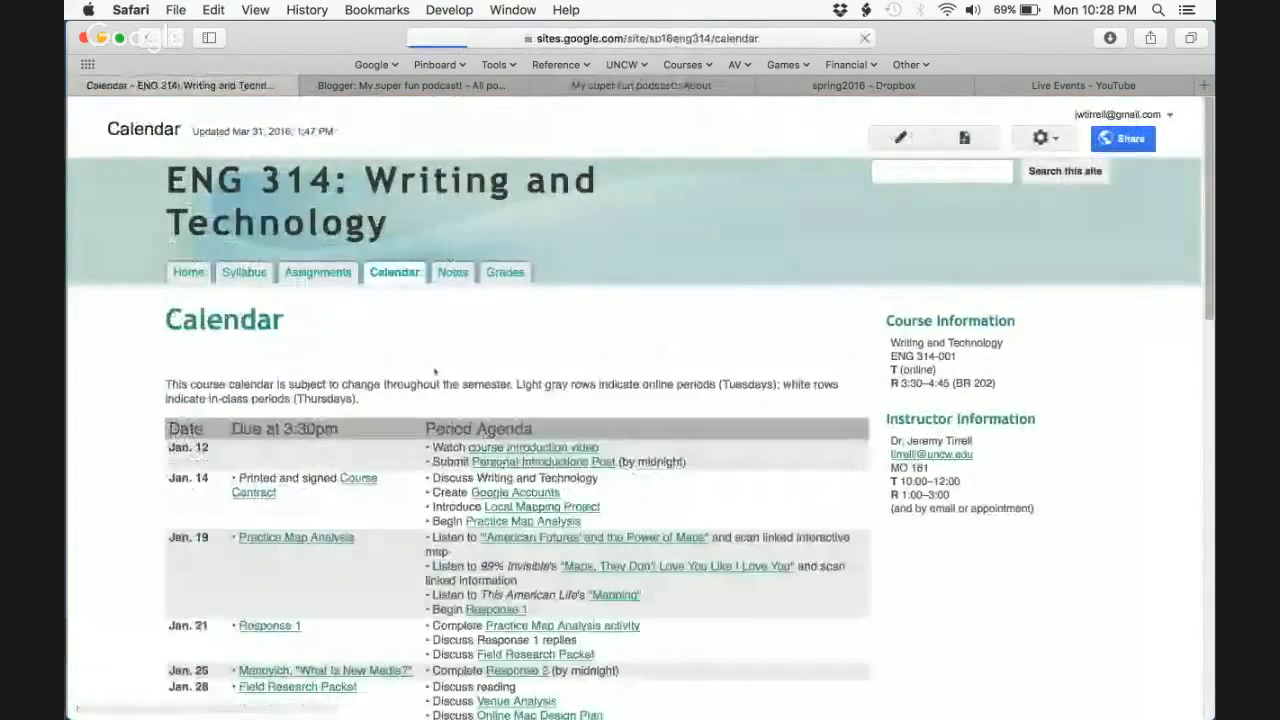
scroll(331, 481, down, 15)
triple_click(546, 433)
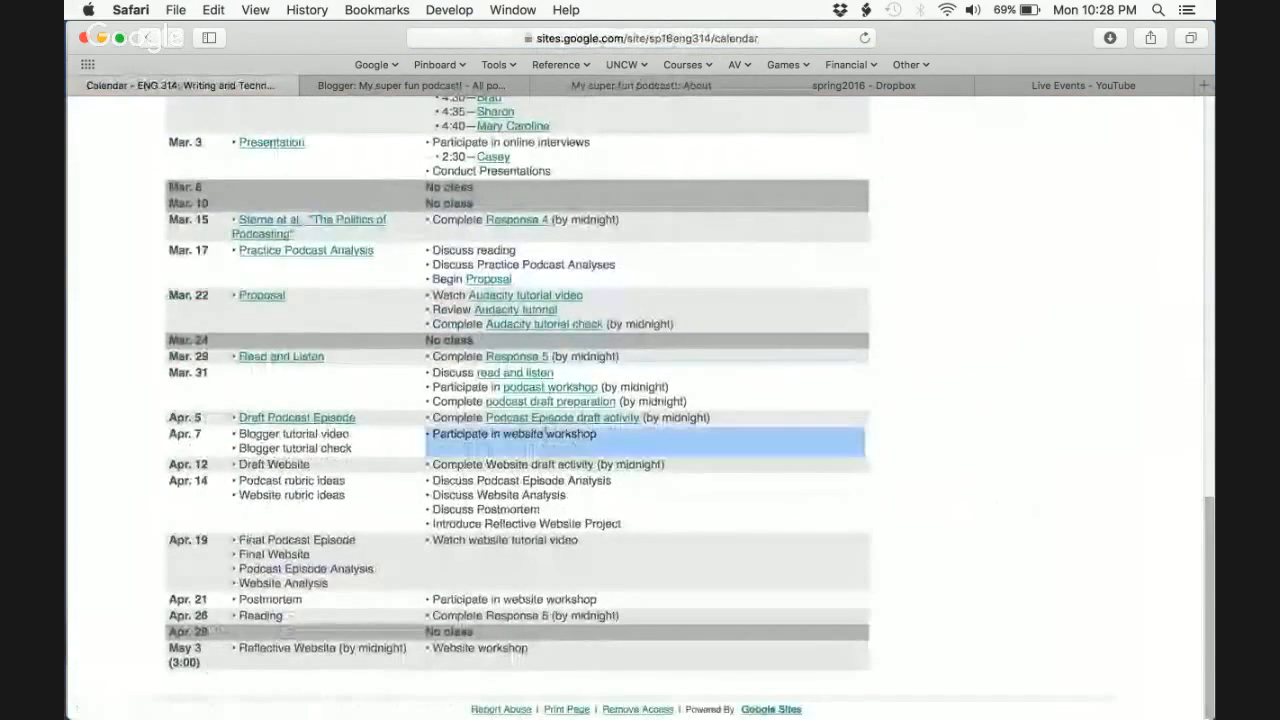